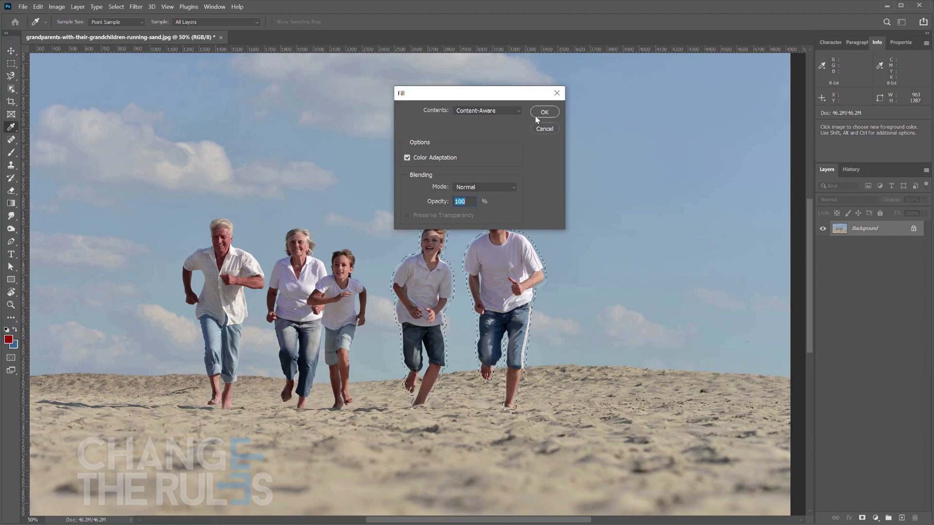
# Step: Remove the two selected runners with a Content-Aware fill at 100% opacity using Color Adaptation, and clear the selection
pyautogui.click(545, 112)
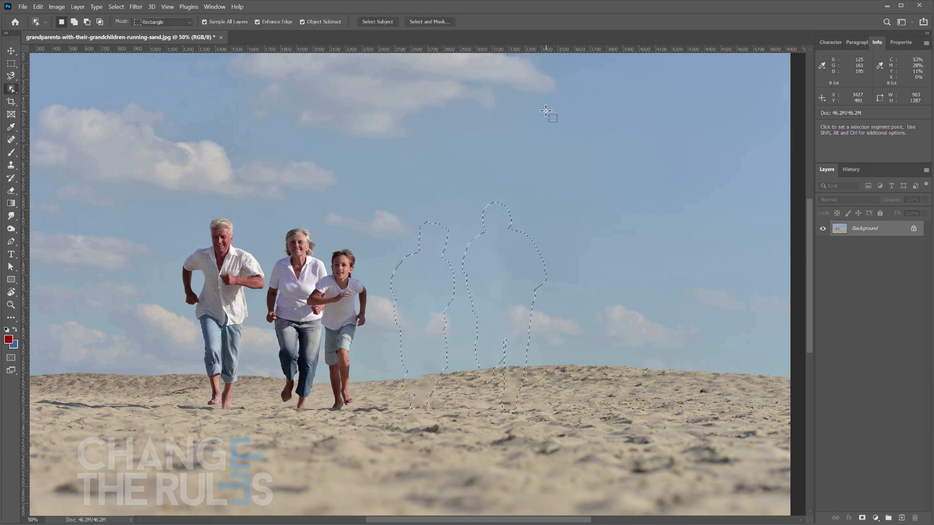
pyautogui.click(10, 63)
pyautogui.hotkey('ctrl', 'd')
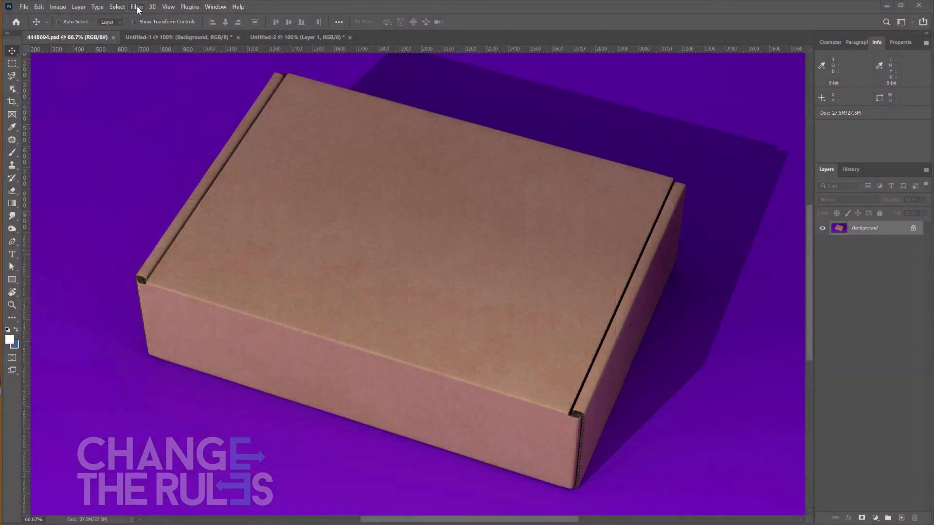
# Step: In the Vanishing Point filter, create a perspective plane over the cardboard box's top lid from its four corners
pyautogui.click(138, 7)
pyautogui.click(177, 102)
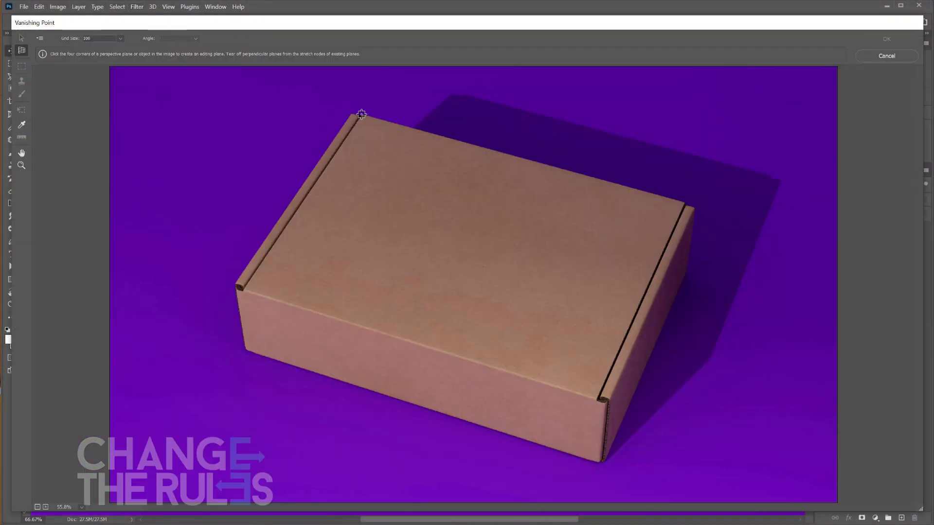
pyautogui.click(361, 114)
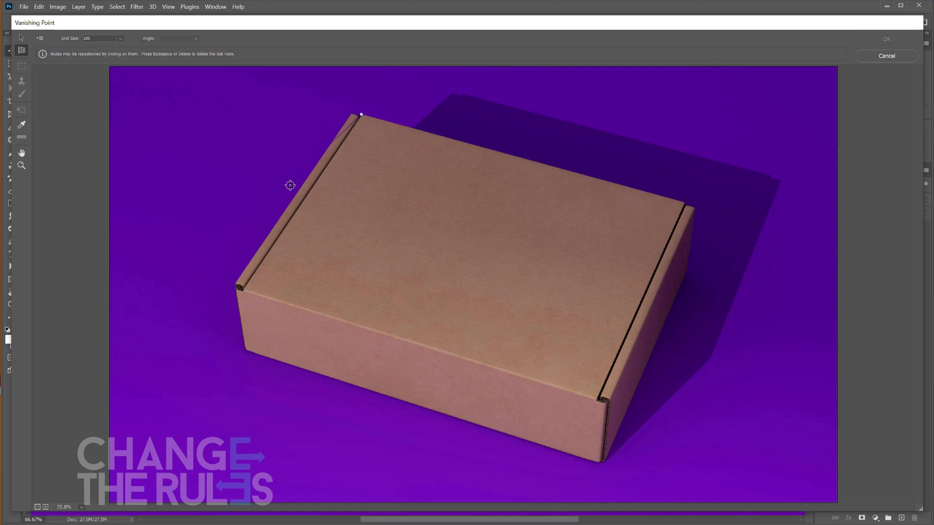
pyautogui.click(245, 289)
pyautogui.click(597, 399)
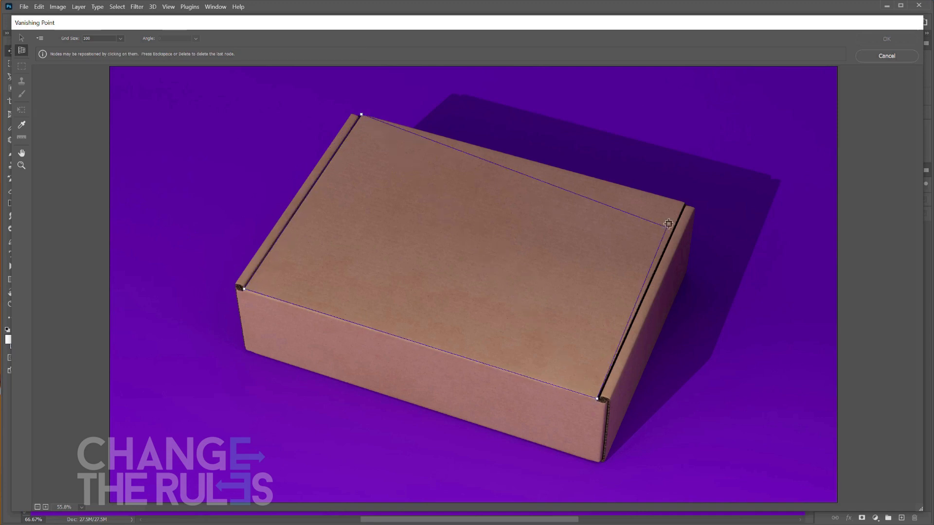
pyautogui.click(688, 202)
# Step: Create a second perspective plane over the box's long front side and apply the Vanishing Point filter
pyautogui.click(246, 349)
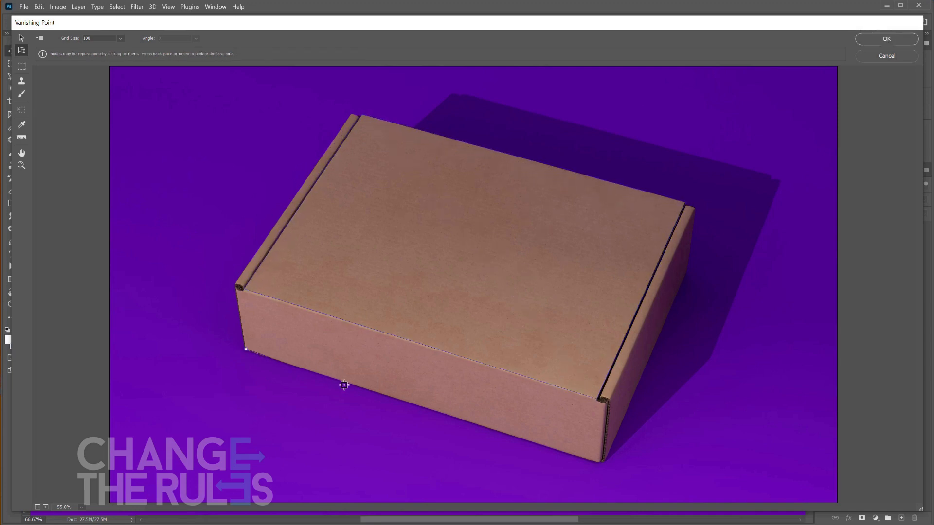
pyautogui.click(599, 463)
pyautogui.click(607, 402)
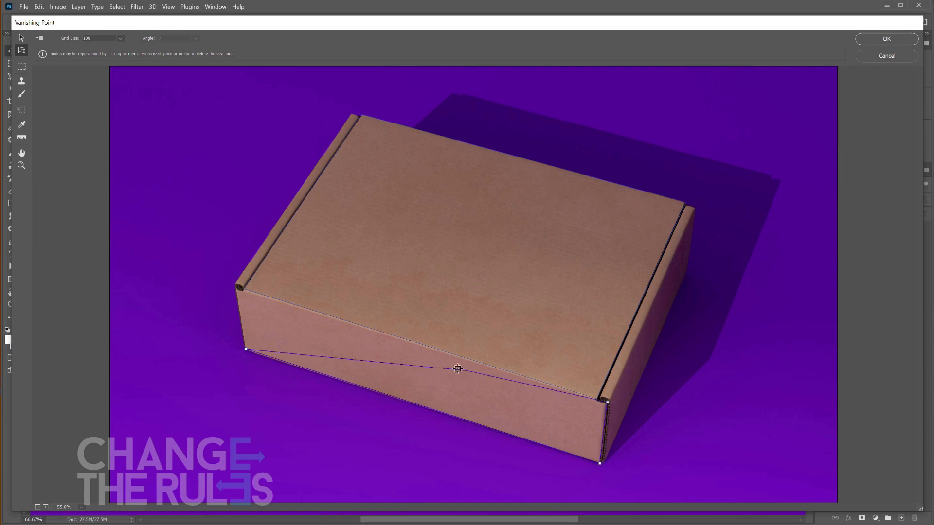
pyautogui.click(237, 290)
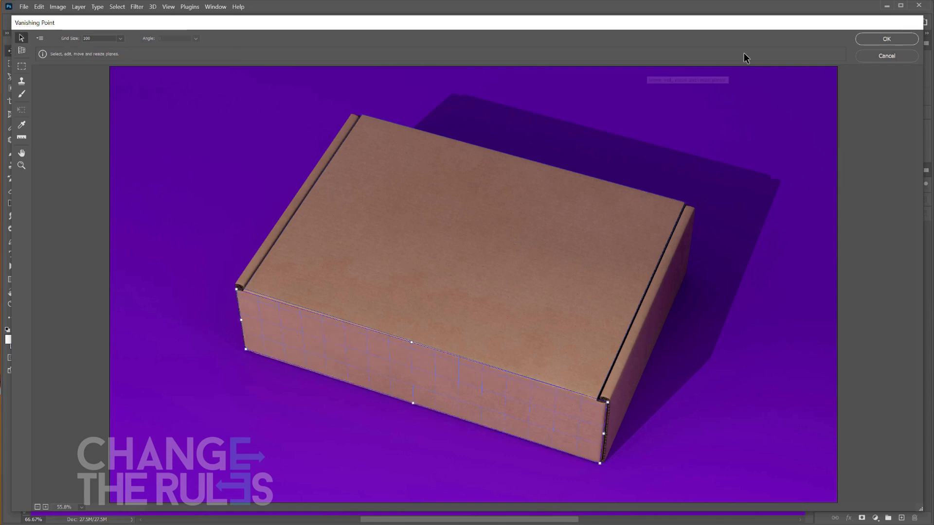
pyautogui.click(871, 42)
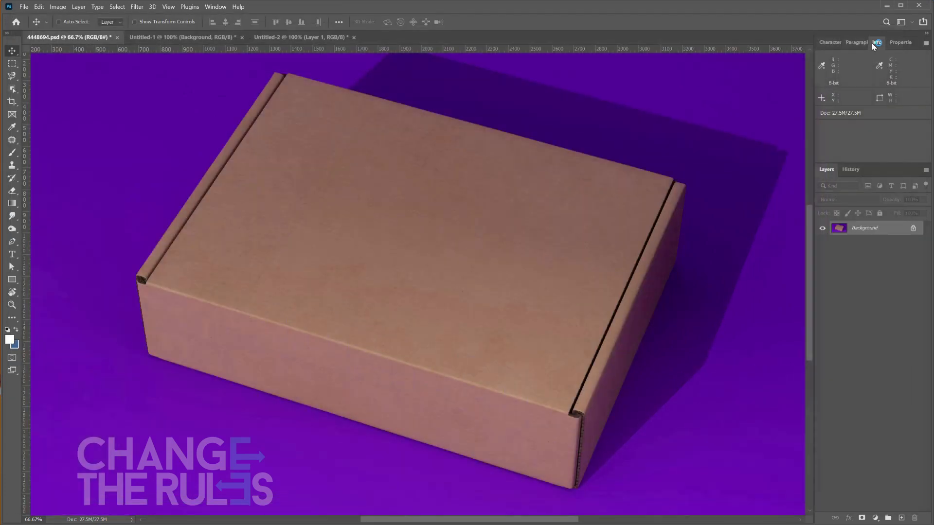
# Step: Copy the entire Vector Smart Object logo layer from Untitled-1 and return to the 4448694.psd box document
pyautogui.click(193, 36)
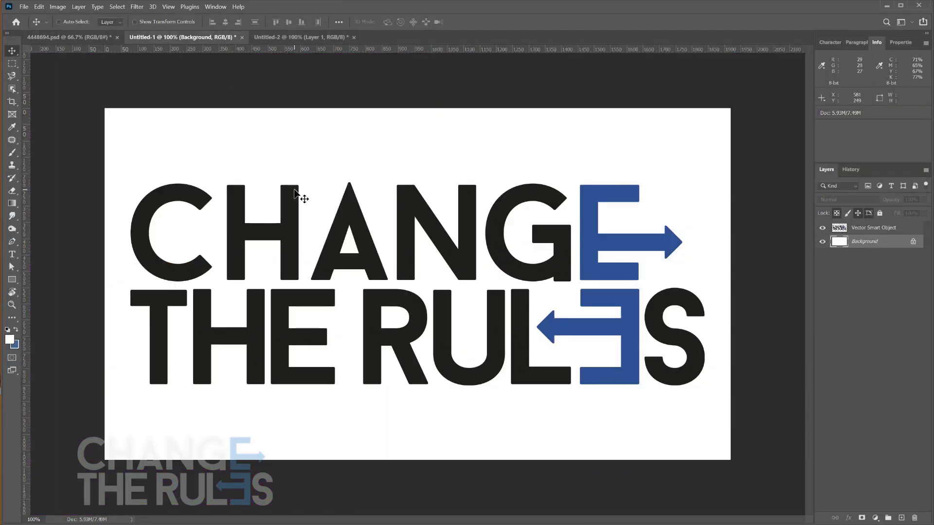
pyautogui.click(869, 229)
pyautogui.hotkey('ctrl', 'a')
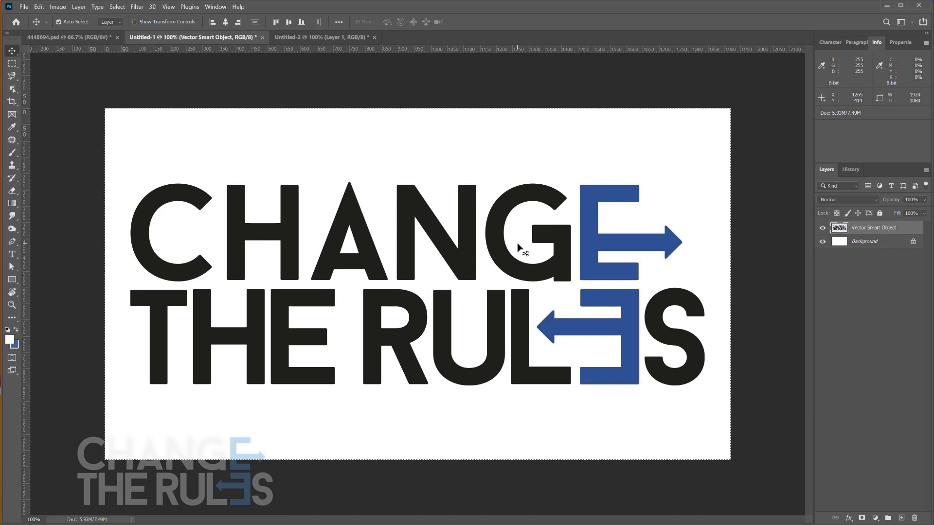
pyautogui.click(73, 37)
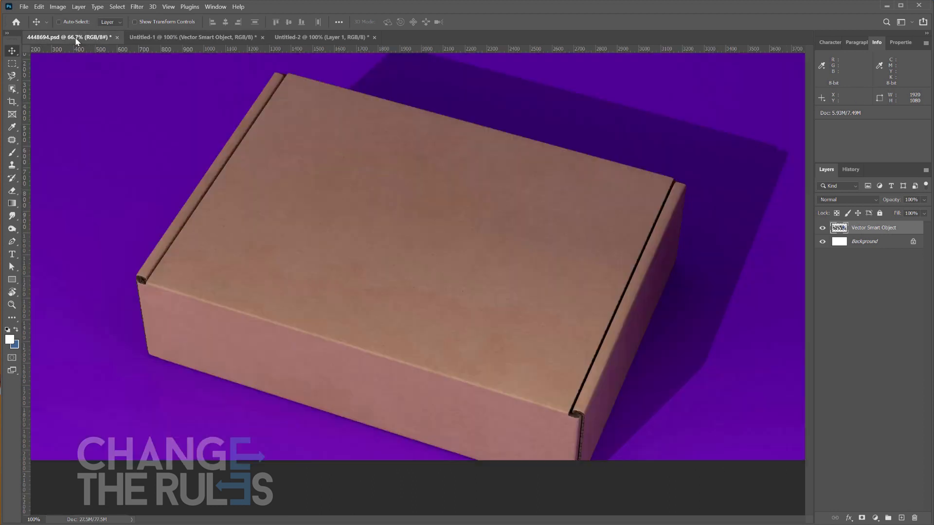
# Step: Paste the CHANGE THE RULES logo in Vanishing Point, scale it to fit centred on the lid's plane, and apply it
pyautogui.click(137, 7)
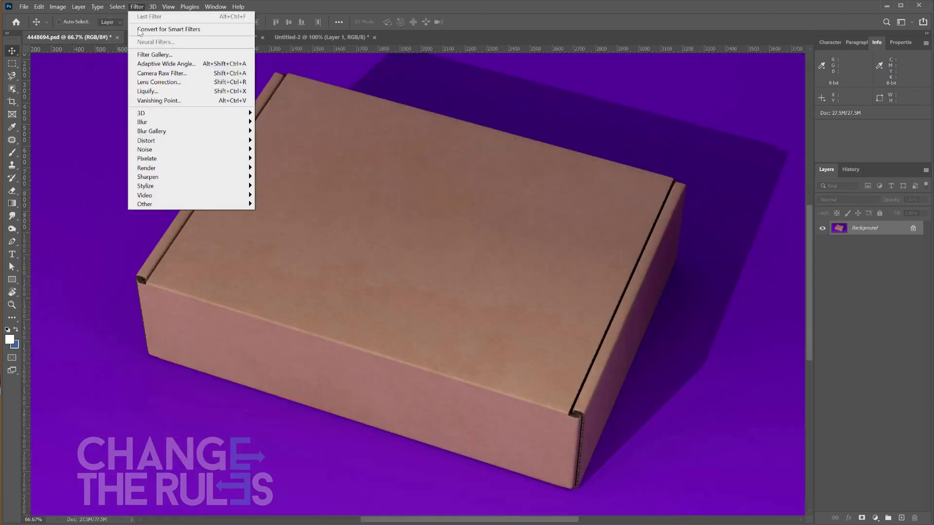
pyautogui.click(159, 100)
pyautogui.press('ctrl')
pyautogui.hotkey('ctrl', 'v')
pyautogui.moveTo(310, 180); pyautogui.dragTo(498, 288)
pyautogui.press('t')
pyautogui.moveTo(641, 260); pyautogui.dragTo(524, 271)
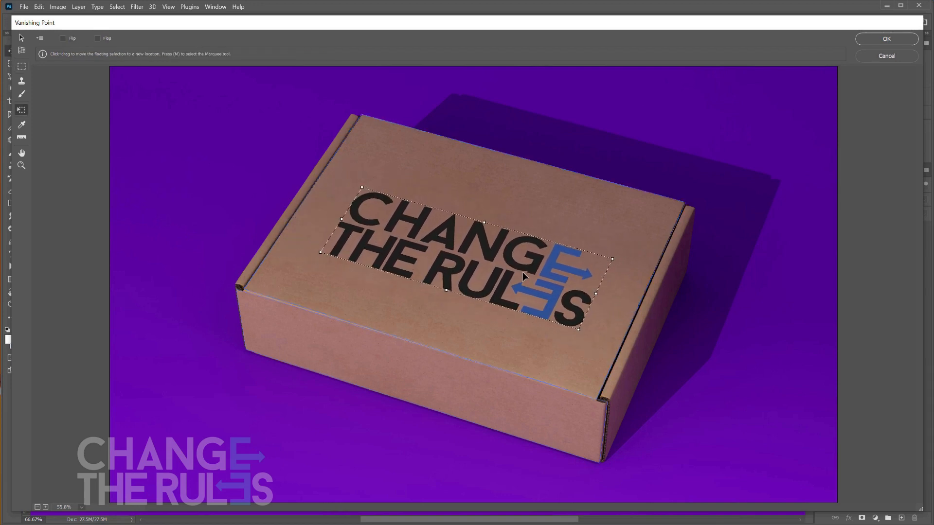
pyautogui.press('Return')
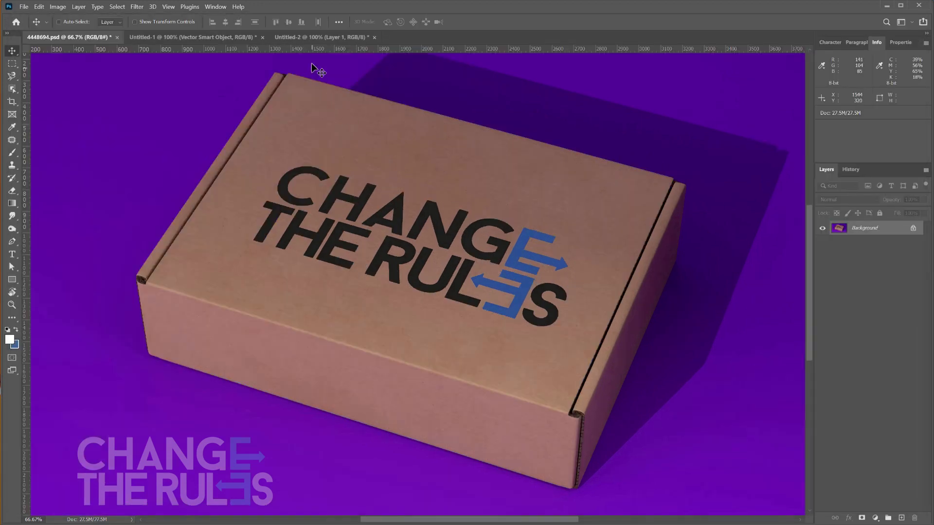
# Step: Copy the entire PRECISION IS EVERYTHING slogan layer from Untitled-2 and return to the box document
pyautogui.click(310, 36)
pyautogui.hotkey('ctrl', 'a')
pyautogui.click(71, 39)
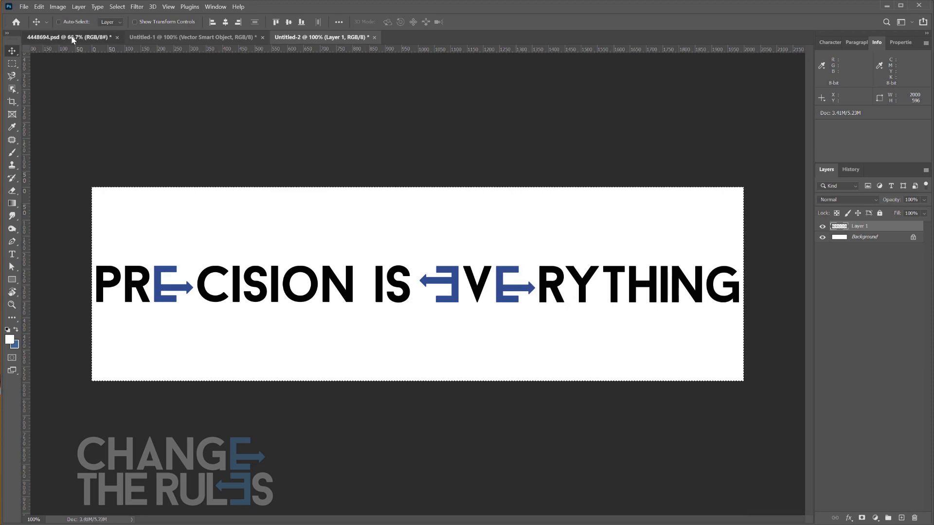
# Step: Paste the slogan in Vanishing Point, scale it to fit along the box's front plane, and apply it
pyautogui.click(136, 7)
pyautogui.click(159, 100)
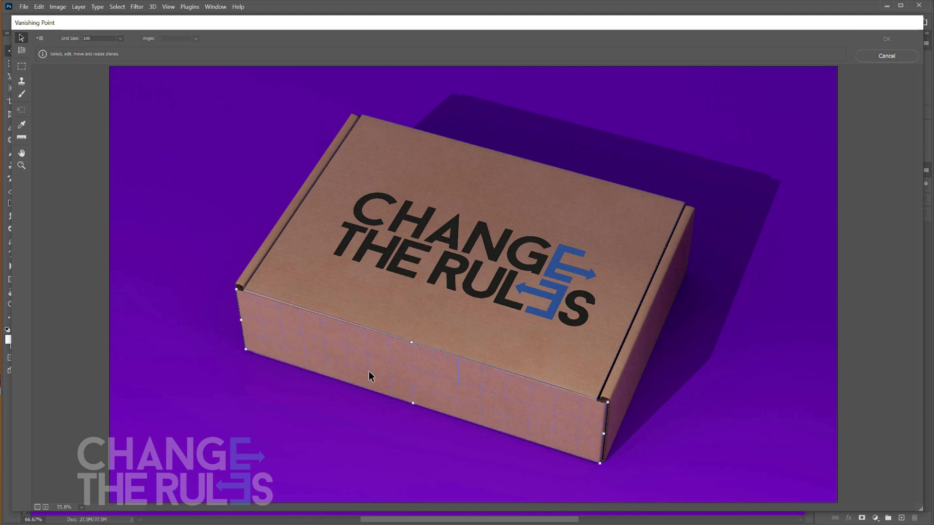
pyautogui.hotkey('ctrl', 'v')
pyautogui.moveTo(275, 81); pyautogui.dragTo(339, 346)
pyautogui.hotkey('ctrl', 't')
pyautogui.moveTo(573, 413); pyautogui.dragTo(543, 418)
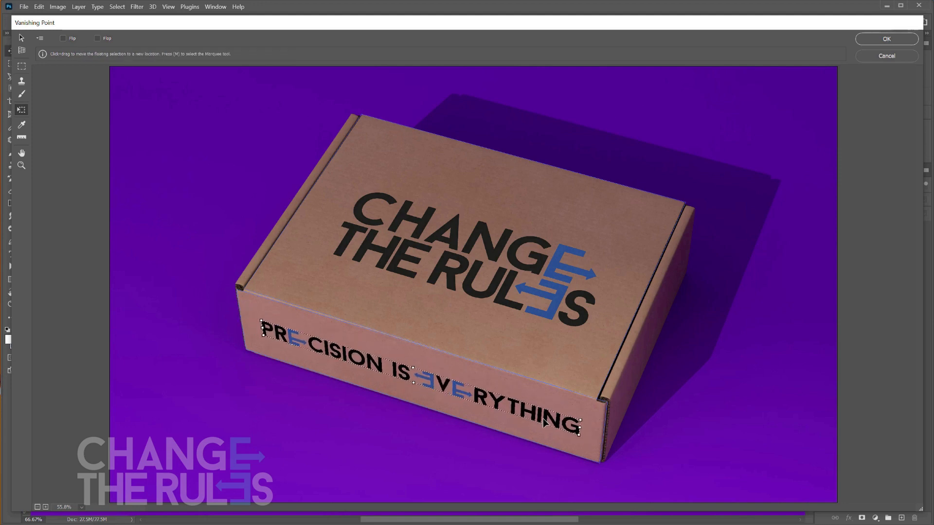
pyautogui.press('Return')
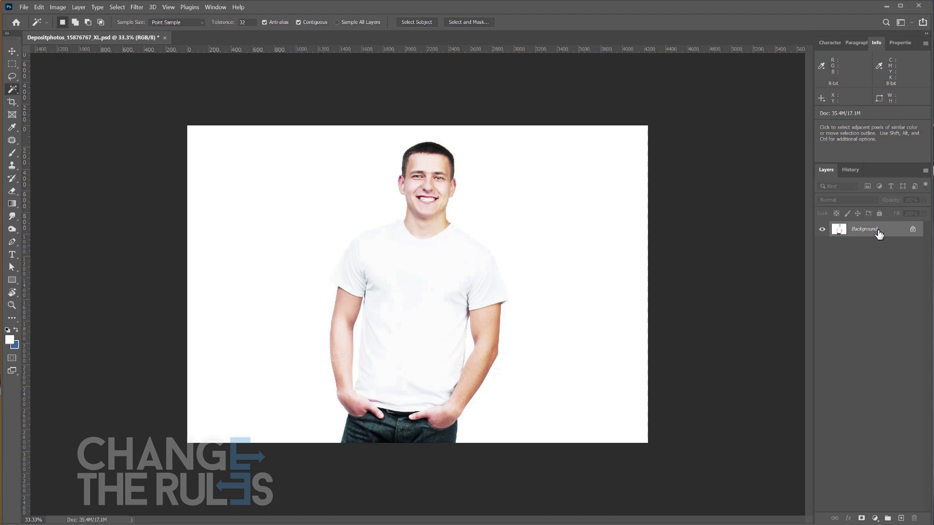
# Step: Duplicate the Background layer twice in the photo of the man in the white T-shirt
pyautogui.moveTo(888, 233); pyautogui.dragTo(901, 518)
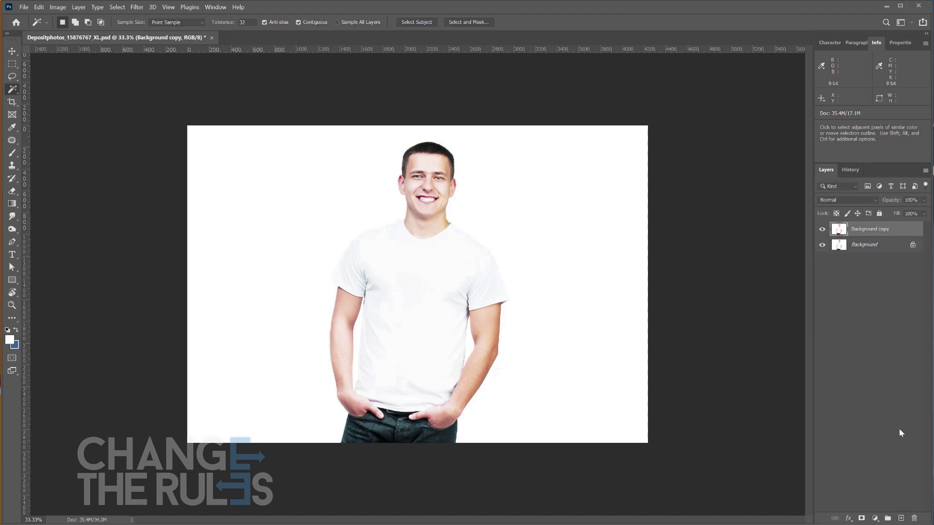
pyautogui.moveTo(877, 229); pyautogui.dragTo(901, 518)
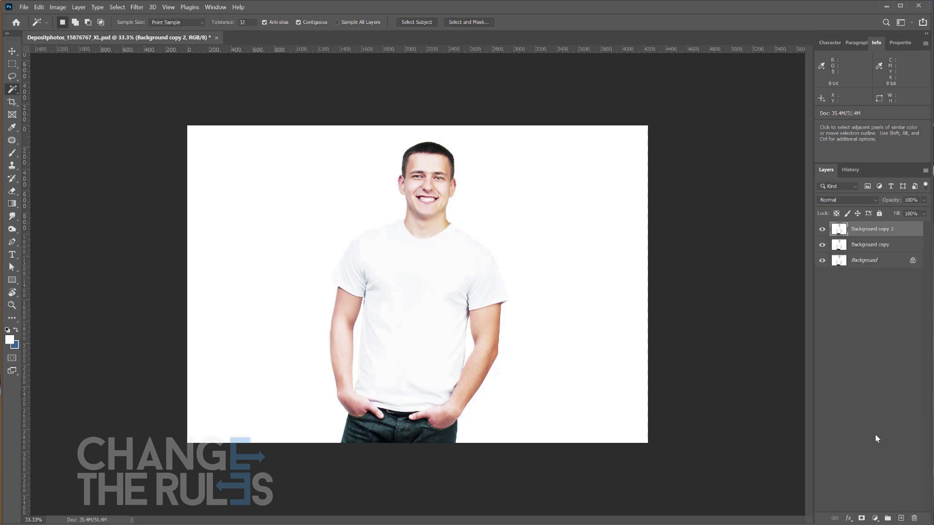
# Step: Add a red Solid Color fill layer above the copies and set its blending mode to Color Burn
pyautogui.click(874, 519)
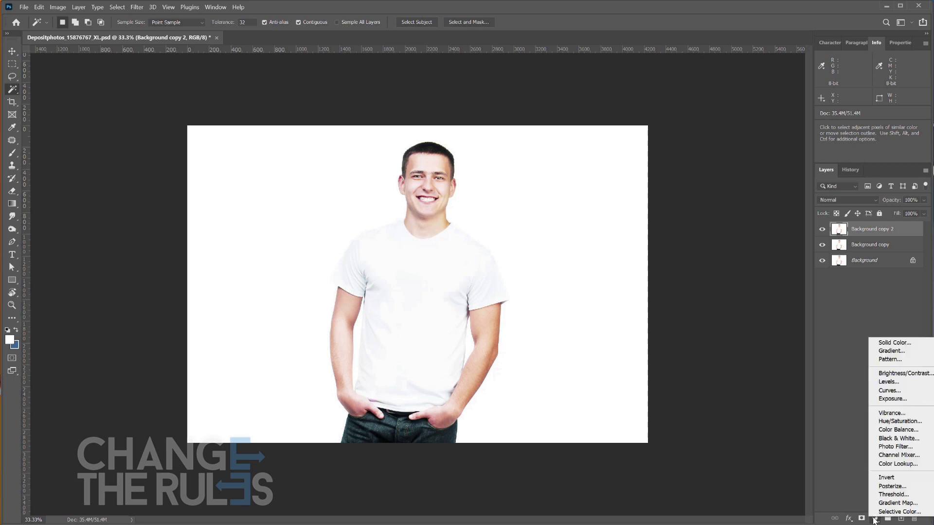
pyautogui.click(896, 344)
pyautogui.moveTo(478, 166); pyautogui.dragTo(506, 113)
pyautogui.click(585, 127)
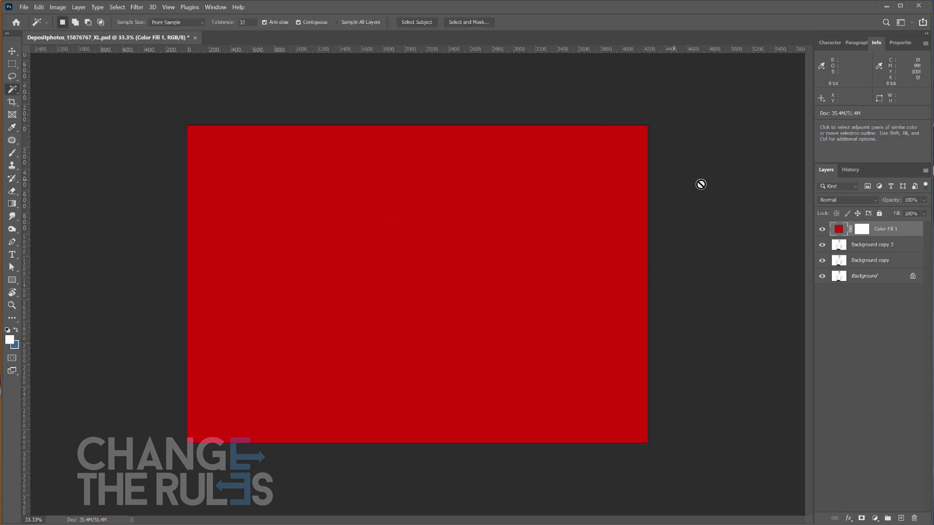
pyautogui.click(851, 200)
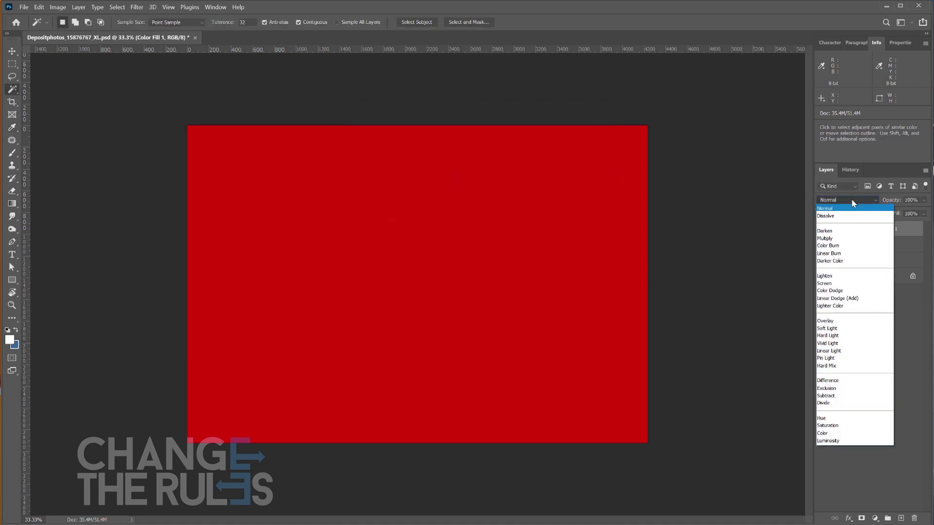
pyautogui.click(851, 247)
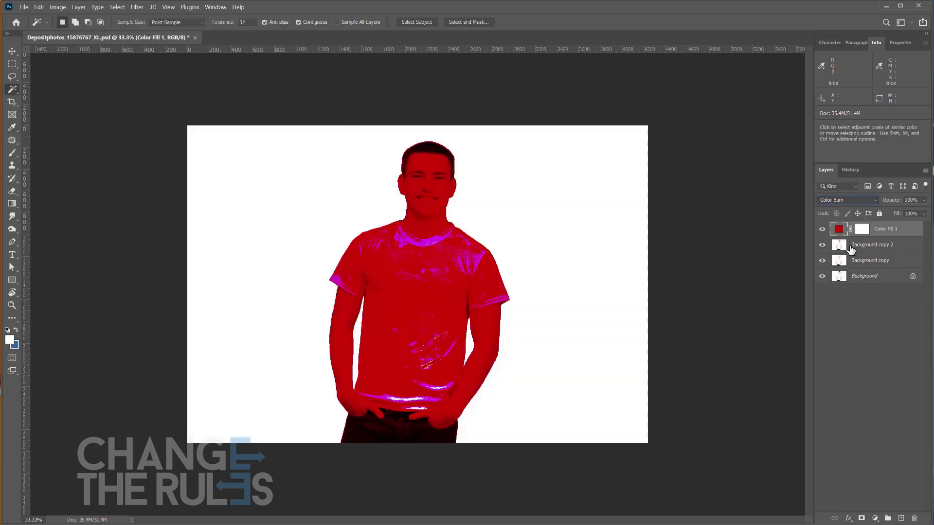
# Step: Merge the Color Fill 1 layer with the Background copy 2 layer
pyautogui.press('shift')
pyautogui.keyDown('shift'); pyautogui.click(893, 248); pyautogui.keyUp('shift')
pyautogui.press('ctrl')
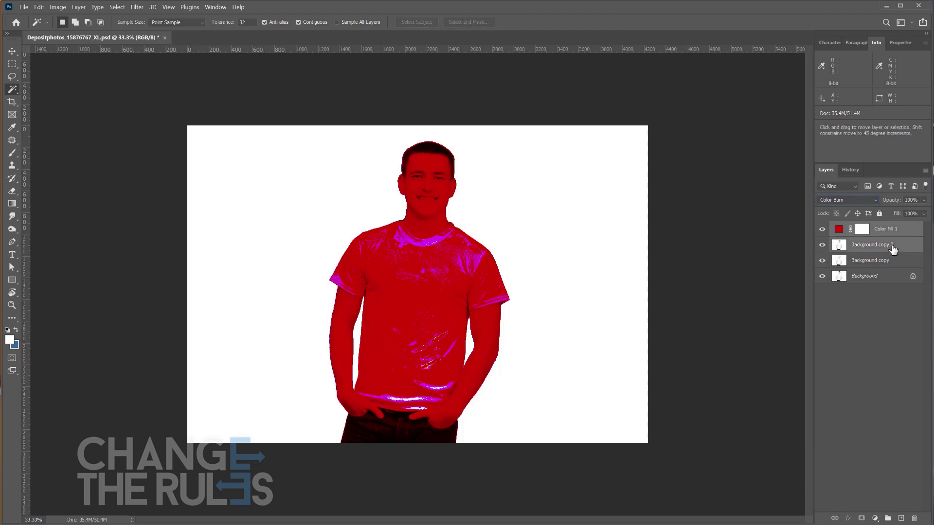
pyautogui.hotkey('ctrl', 'e')
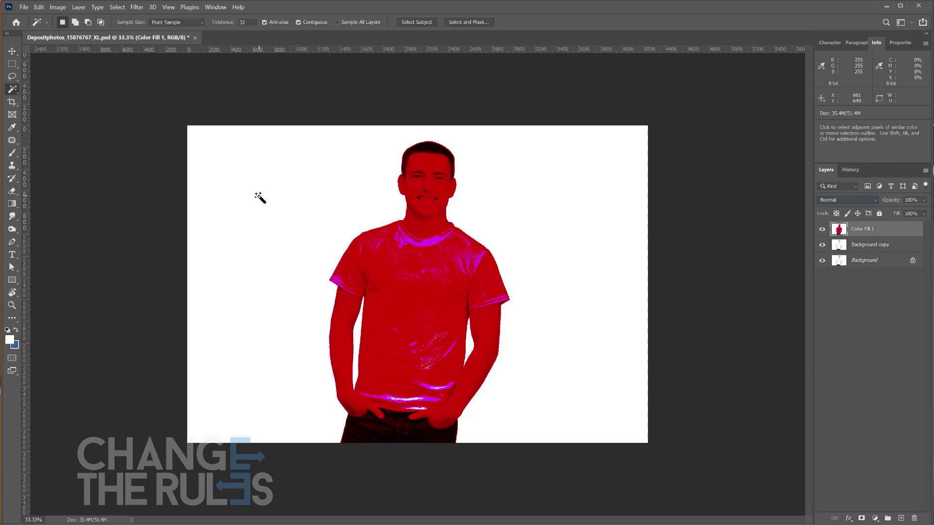
# Step: Mask out the white backdrop on Background copy using a Magic Wand selection from Color Fill 1, with the other layers hidden
pyautogui.click(259, 197)
pyautogui.hotkey('ctrl', 'z')
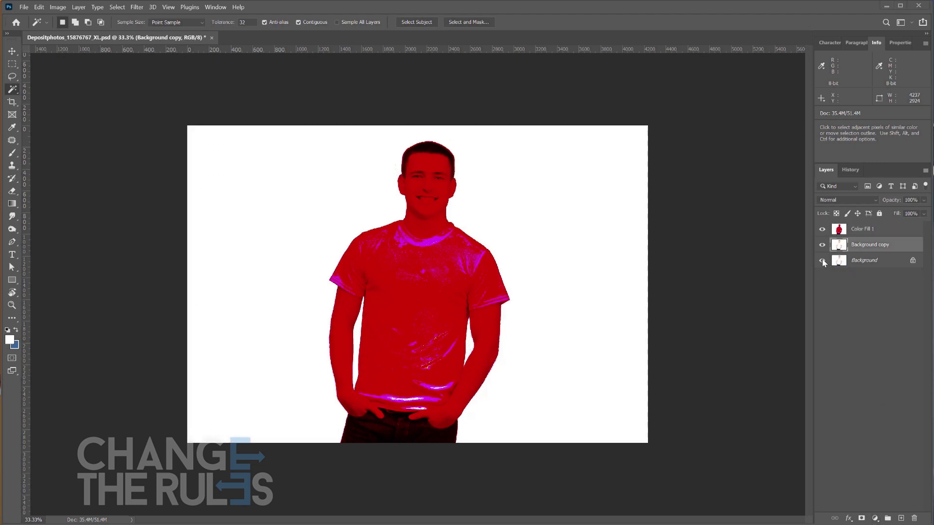
pyautogui.click(823, 230)
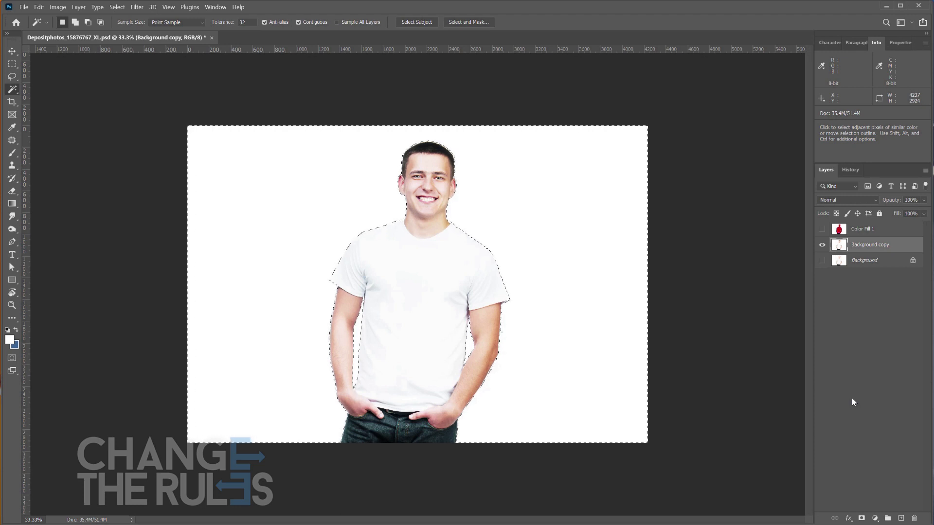
pyautogui.press('alt')
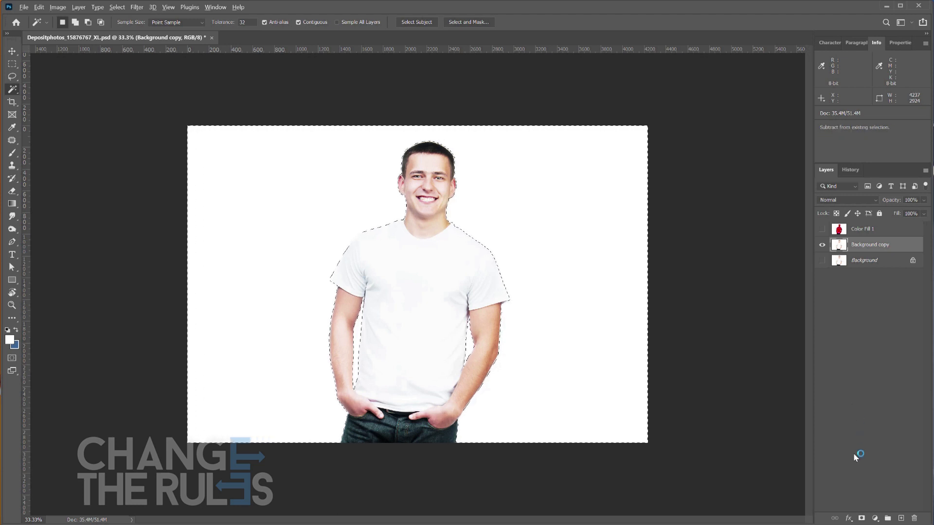
pyautogui.keyDown('alt'); pyautogui.click(861, 520); pyautogui.keyUp('alt')
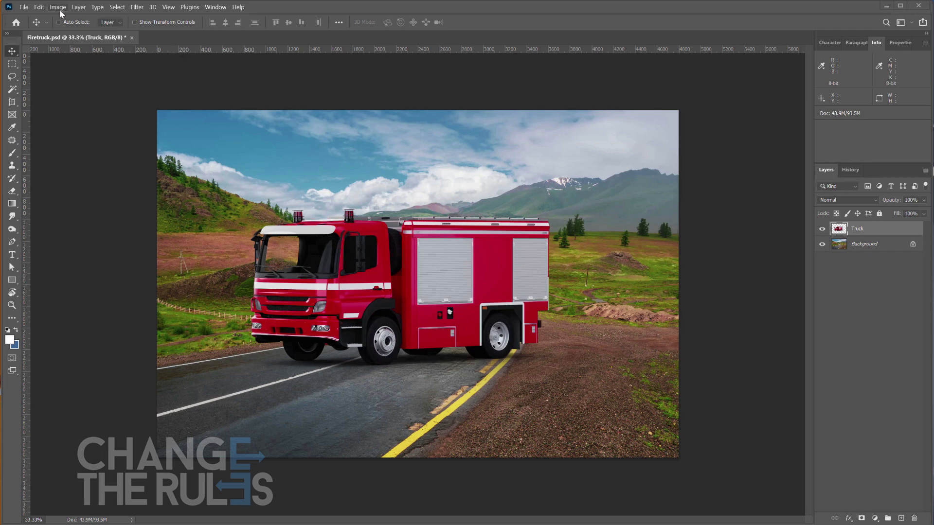
# Step: Check in the Performance preferences that Use Graphics Processor is enabled, and close the preferences
pyautogui.click(35, 8)
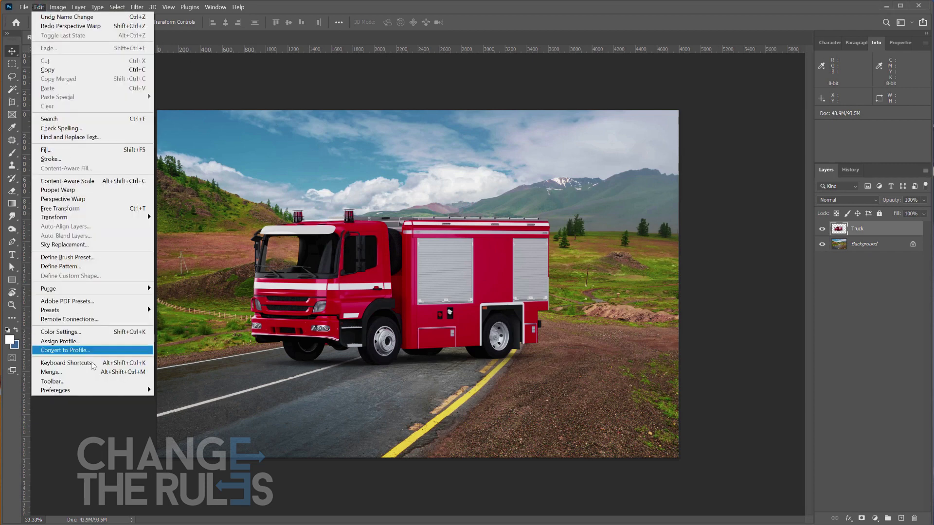
pyautogui.moveTo(100, 392)
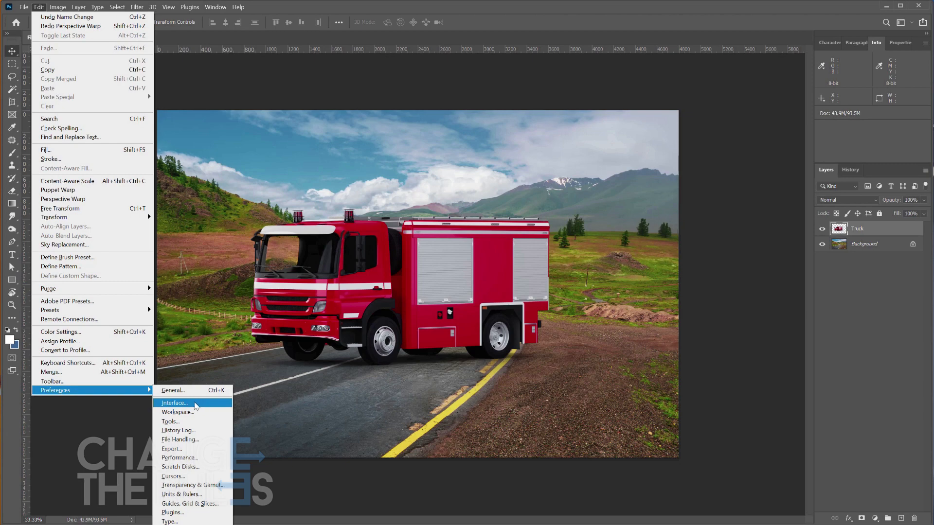
pyautogui.click(179, 458)
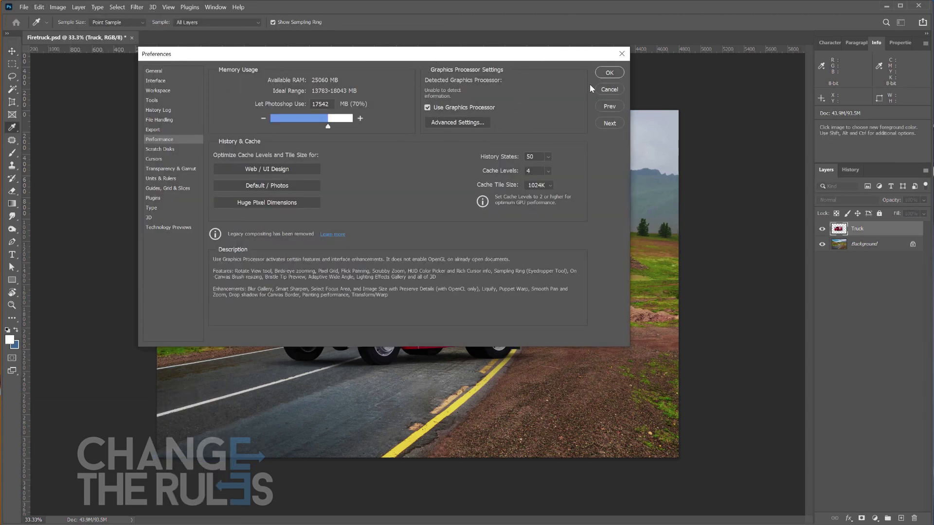
pyautogui.click(614, 73)
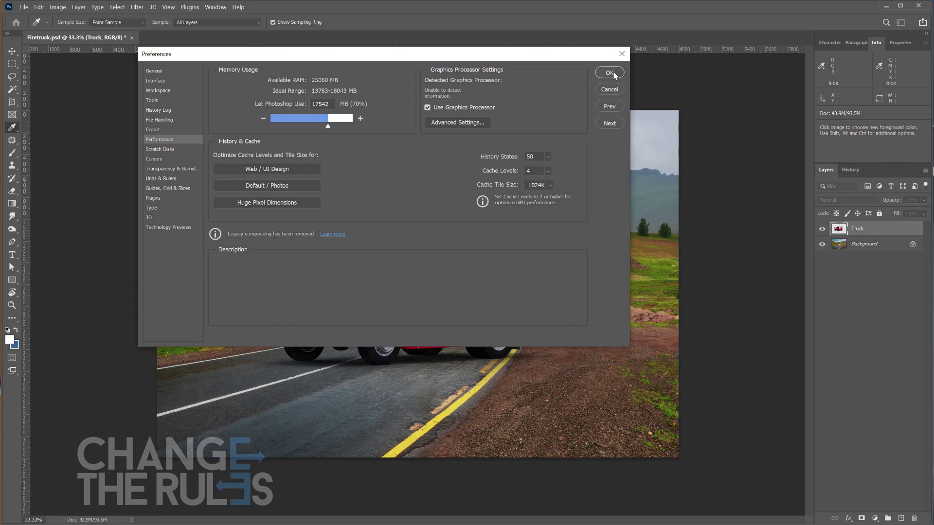
# Step: Start Perspective Warp on the Truck layer and fit a plane around the side of the fire truck's rear body
pyautogui.click(614, 74)
pyautogui.click(39, 8)
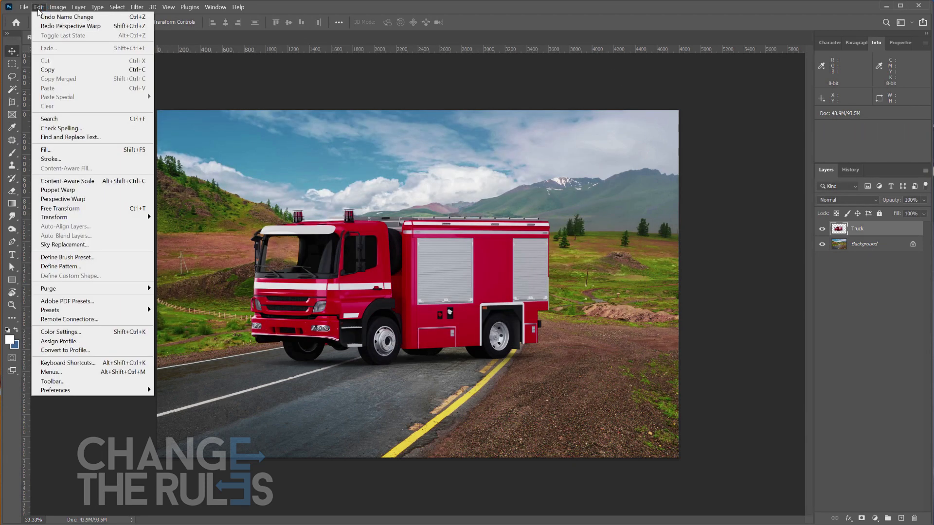
pyautogui.click(61, 200)
pyautogui.moveTo(396, 214); pyautogui.dragTo(553, 363)
pyautogui.moveTo(554, 215); pyautogui.dragTo(551, 214)
pyautogui.moveTo(554, 363); pyautogui.dragTo(551, 360)
pyautogui.moveTo(396, 214); pyautogui.dragTo(397, 214)
pyautogui.moveTo(396, 362); pyautogui.dragTo(398, 364)
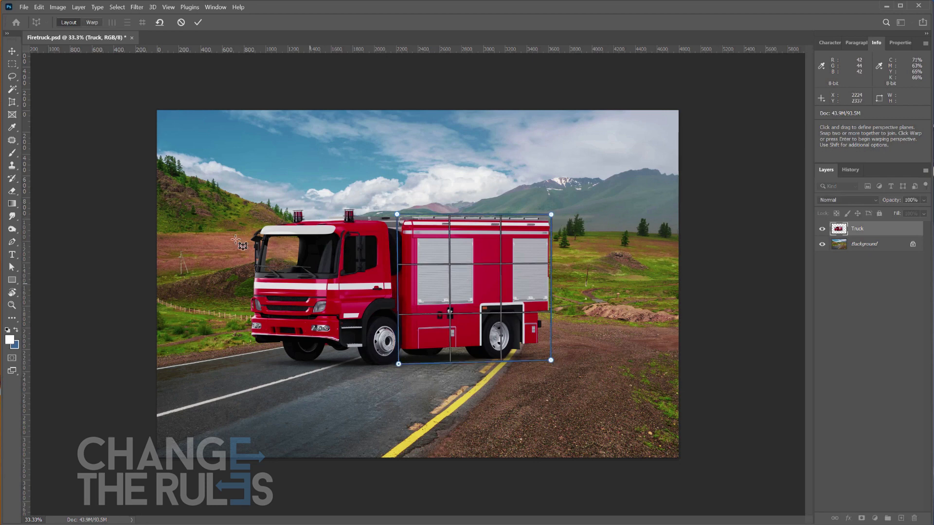
# Step: Add a second perspective plane around the truck's cab, joined to the side plane, and adjust its outer corners
pyautogui.moveTo(247, 209); pyautogui.dragTo(402, 366)
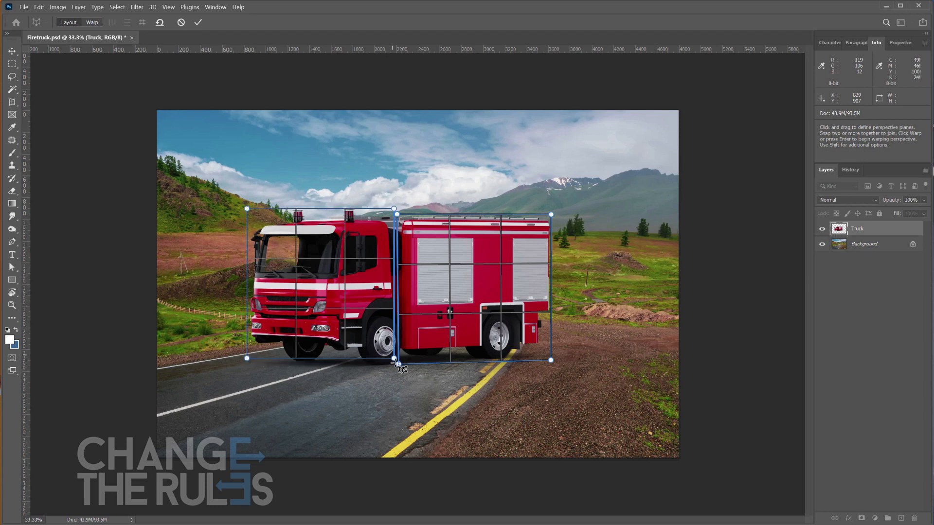
pyautogui.moveTo(246, 207); pyautogui.dragTo(248, 214)
pyautogui.moveTo(247, 365); pyautogui.dragTo(247, 368)
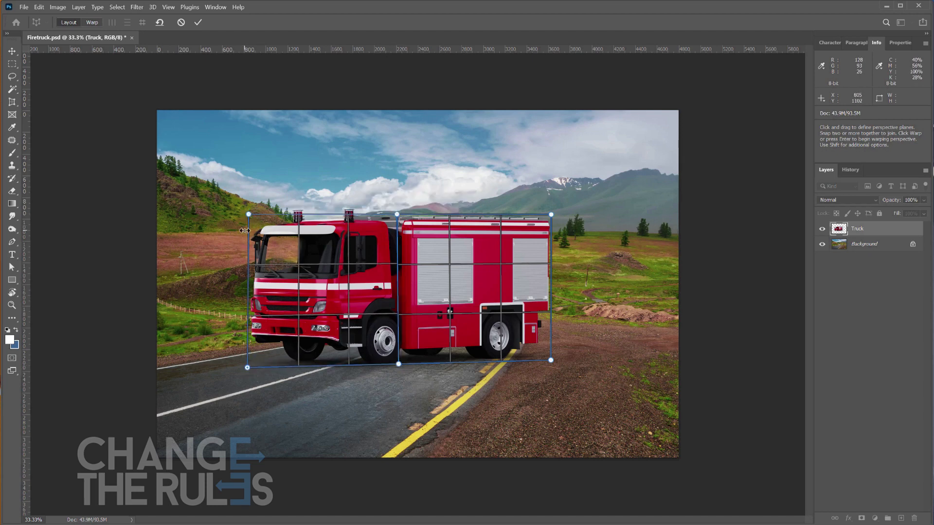
# Step: Warp the truck's perspective to follow the road by pulling the outer pins inward, commit the warp, and nudge the truck
pyautogui.click(91, 22)
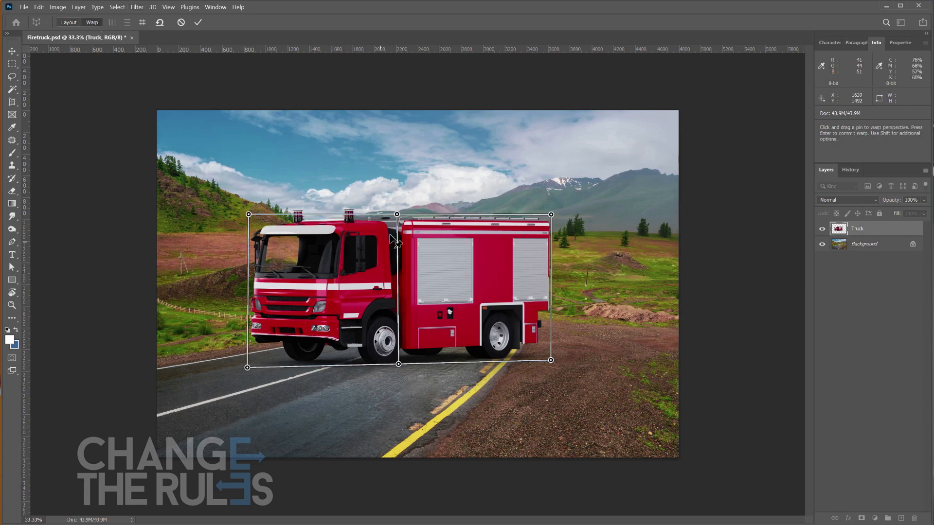
pyautogui.moveTo(551, 215); pyautogui.dragTo(501, 225)
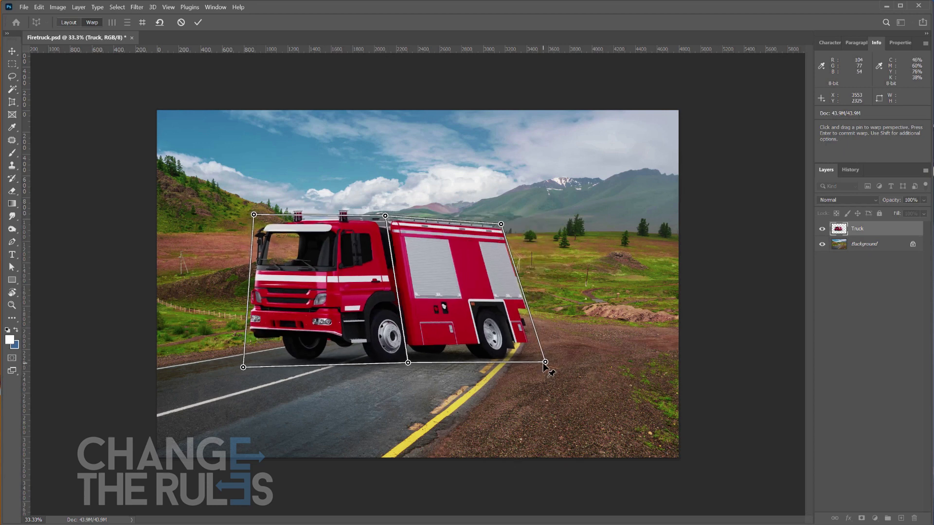
pyautogui.moveTo(545, 362); pyautogui.dragTo(482, 335)
pyautogui.moveTo(491, 223); pyautogui.dragTo(478, 225)
pyautogui.moveTo(245, 367); pyautogui.dragTo(257, 359)
pyautogui.moveTo(251, 215); pyautogui.dragTo(264, 222)
pyautogui.moveTo(258, 359); pyautogui.dragTo(262, 357)
pyautogui.moveTo(264, 222); pyautogui.dragTo(265, 222)
pyautogui.moveTo(263, 216); pyautogui.dragTo(262, 218)
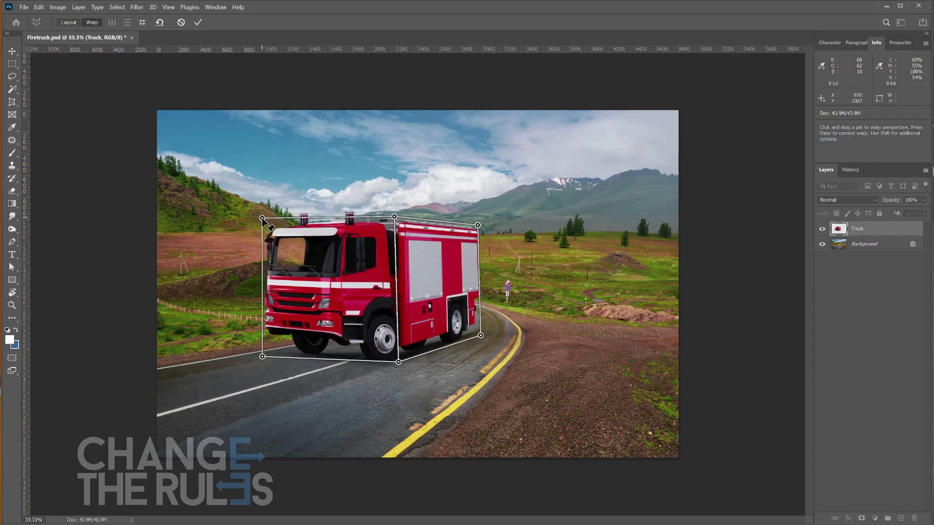
pyautogui.press('Return')
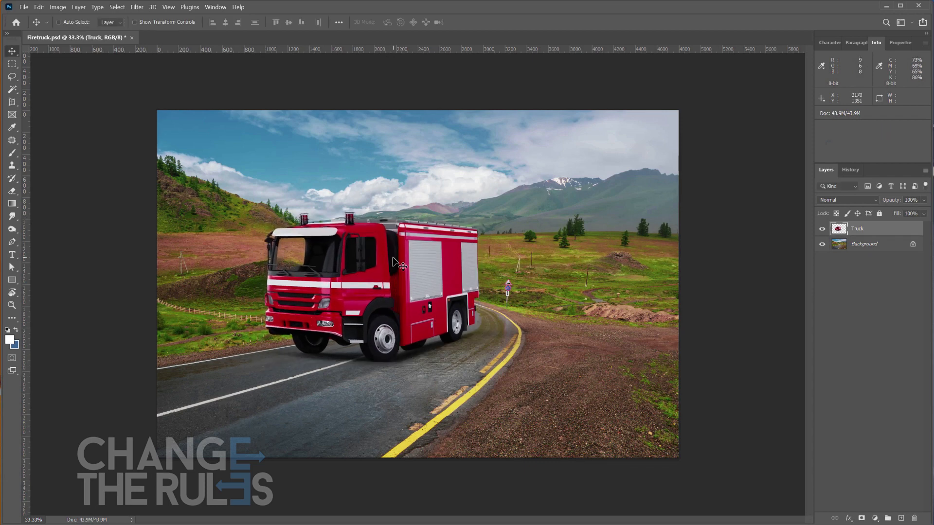
pyautogui.moveTo(425, 271); pyautogui.dragTo(408, 264)
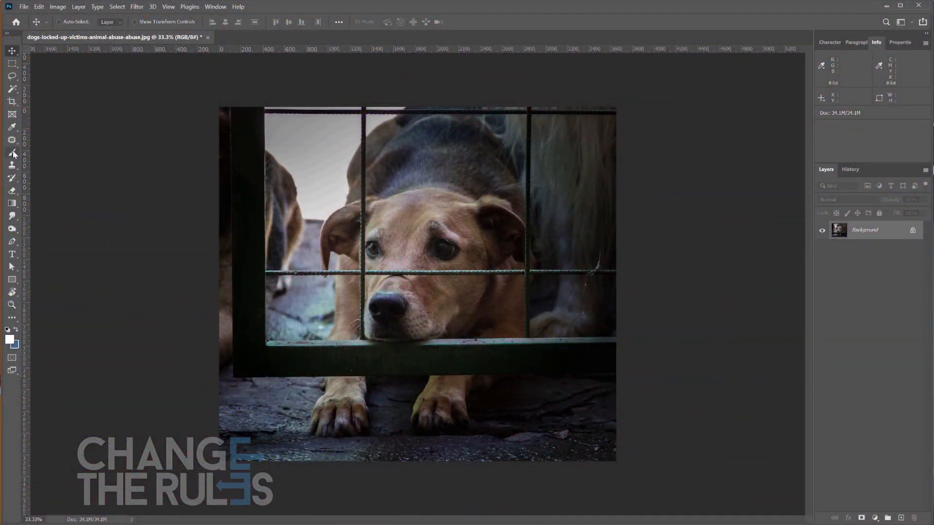
# Step: Paint over the two vertical and two horizontal fence bars in front of the dog in Quick Mask mode
pyautogui.click(12, 358)
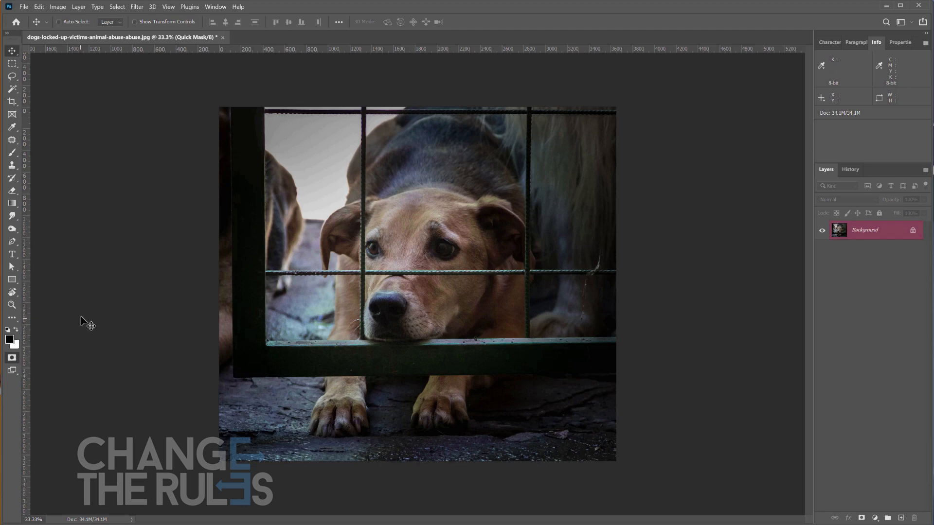
pyautogui.click(11, 155)
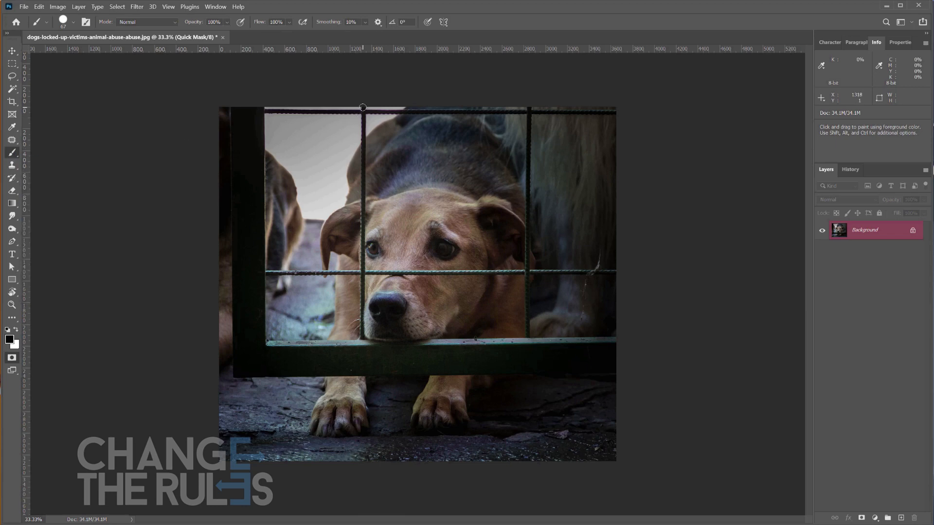
pyautogui.moveTo(364, 107); pyautogui.dragTo(364, 340)
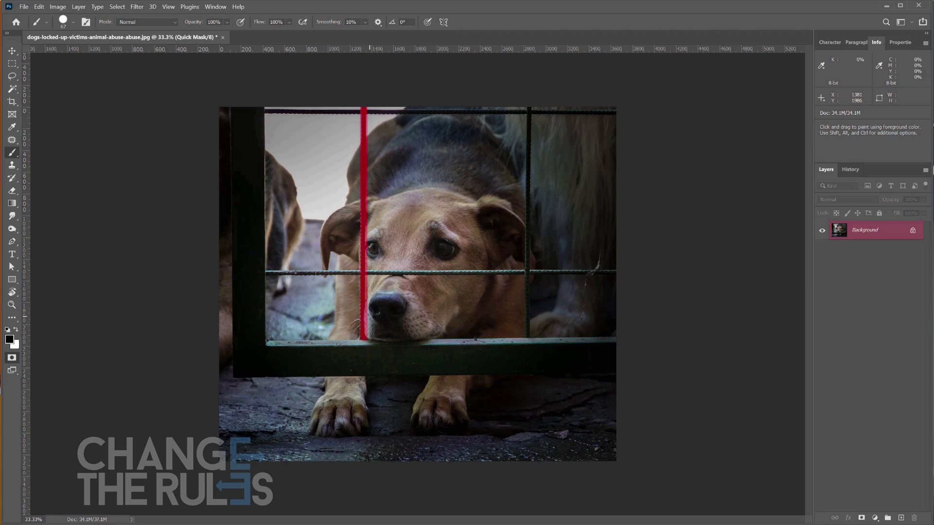
pyautogui.moveTo(529, 106); pyautogui.dragTo(527, 344)
pyautogui.moveTo(264, 271); pyautogui.dragTo(614, 270)
pyautogui.moveTo(261, 111)
pyautogui.mouseDown()
pyautogui.moveTo(626, 107)
pyautogui.moveTo(618, 116)
pyautogui.moveTo(264, 112)
pyautogui.mouseUp()
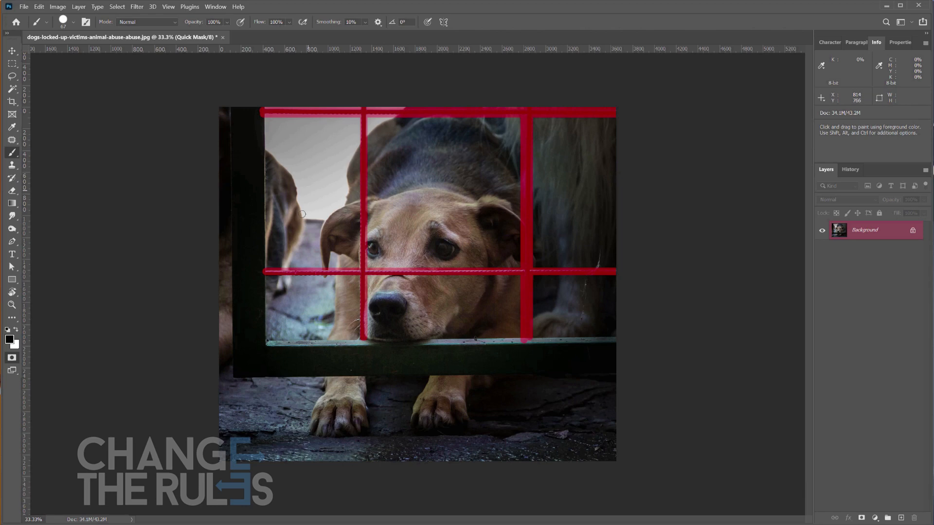
# Step: Leave Quick Mask mode and invert the selection so that it covers only the painted bars
pyautogui.click(11, 359)
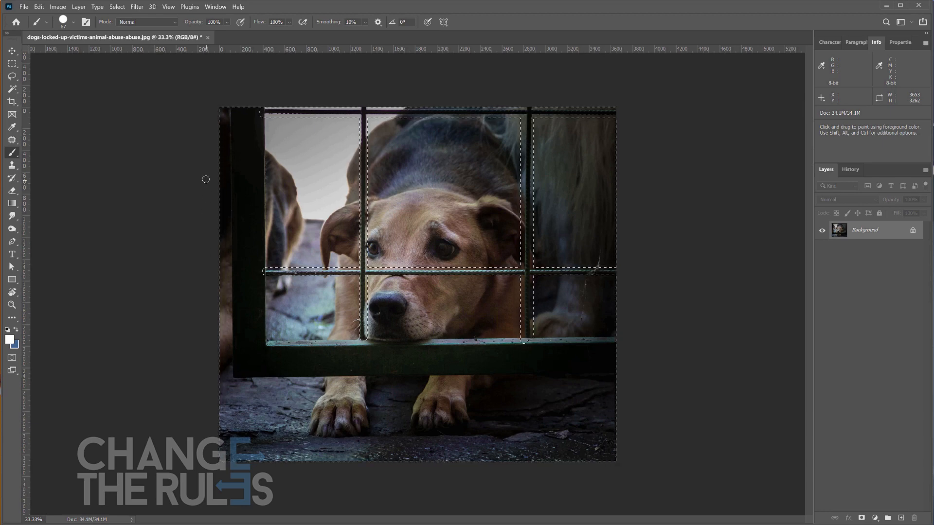
pyautogui.click(117, 7)
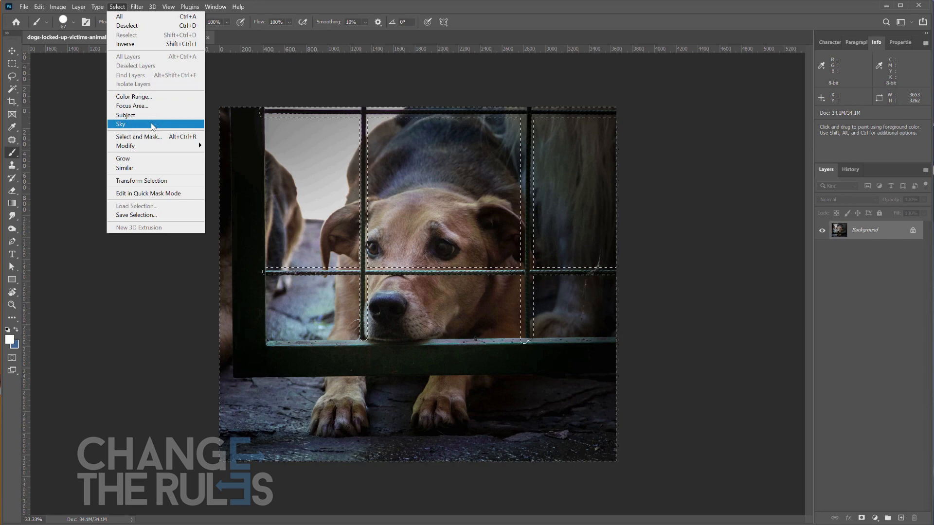
pyautogui.click(145, 43)
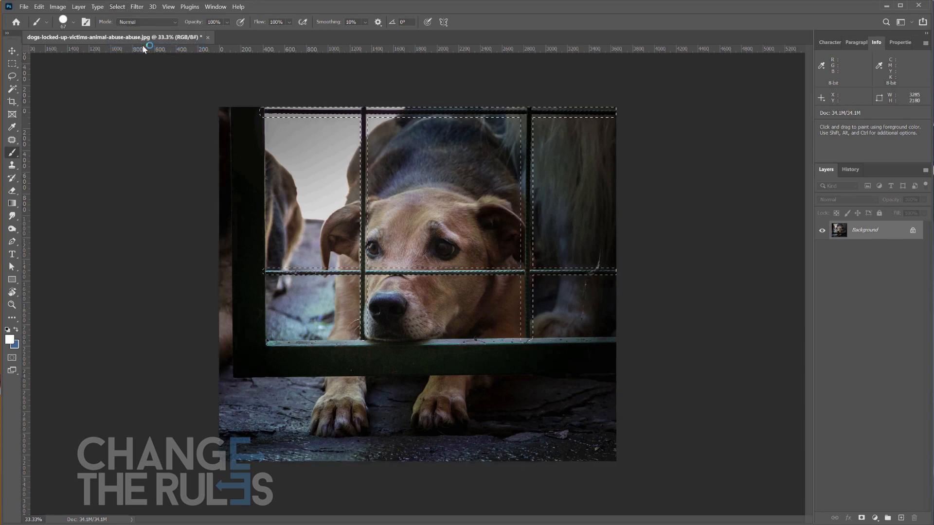
# Step: Fill the selected bars with Content-Aware contents, Color Adaptation on, Normal mode and 100% opacity
pyautogui.click(39, 7)
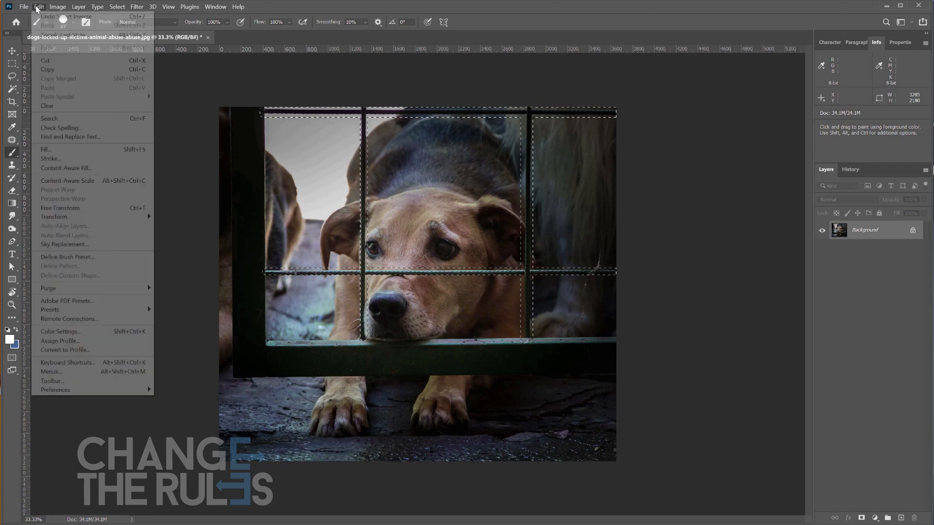
pyautogui.click(76, 152)
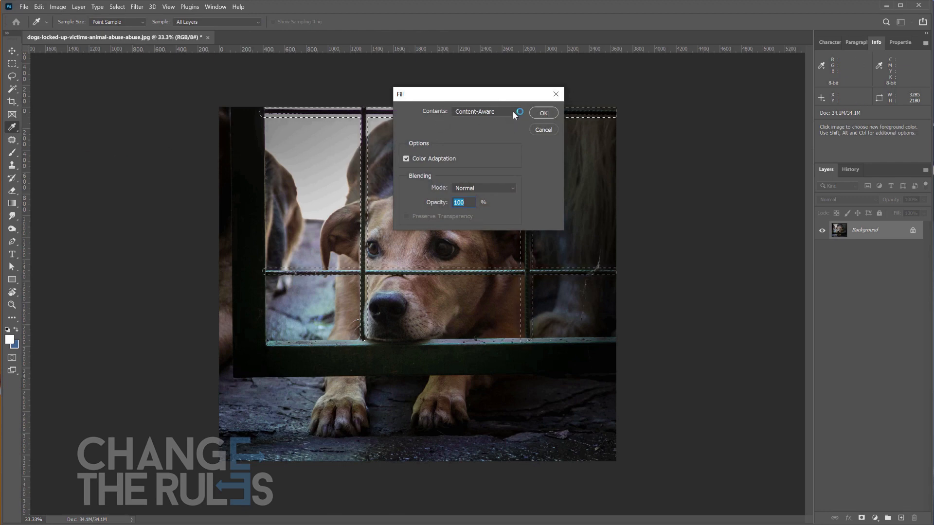
pyautogui.click(543, 114)
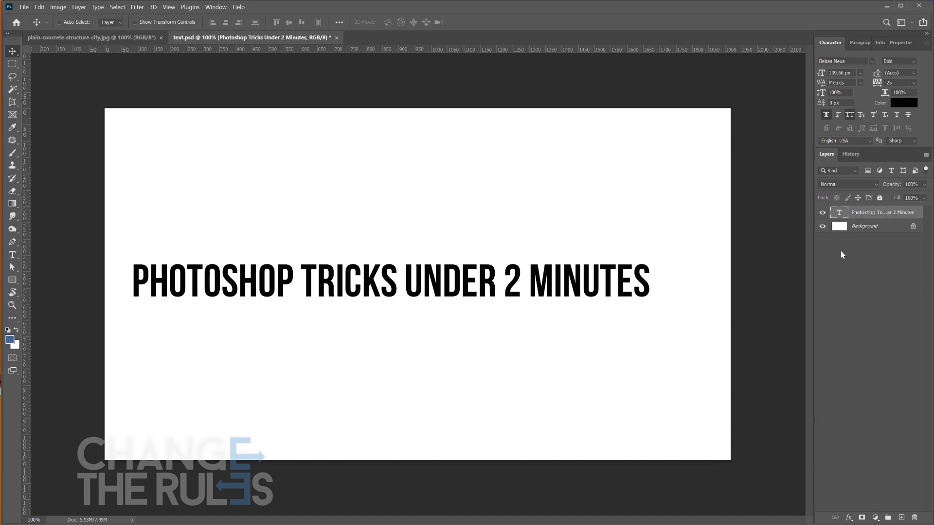
# Step: Load the outline of the "Photoshop Tricks Under 2 Minutes" text layer as a selection and copy it
pyautogui.press('ctrl')
pyautogui.keyDown('ctrl'); pyautogui.click(838, 214); pyautogui.keyUp('ctrl')
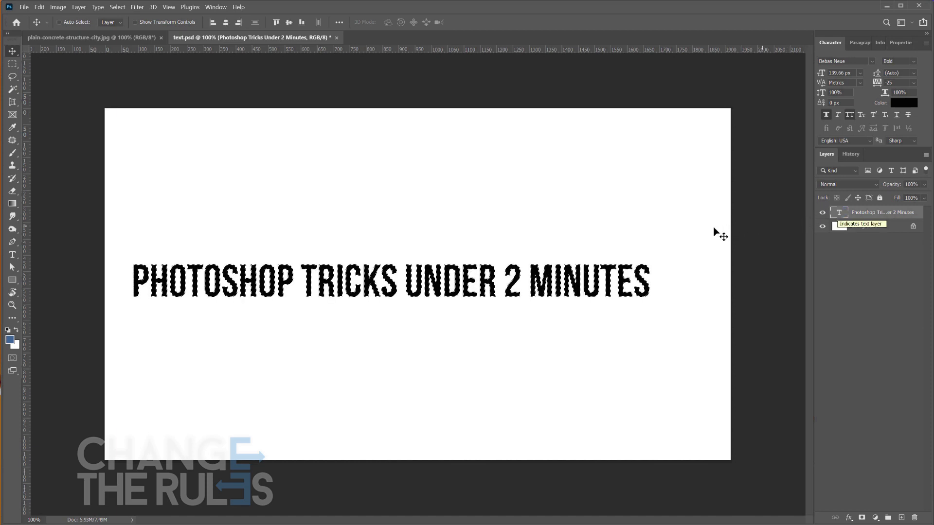
pyautogui.press('ctrl')
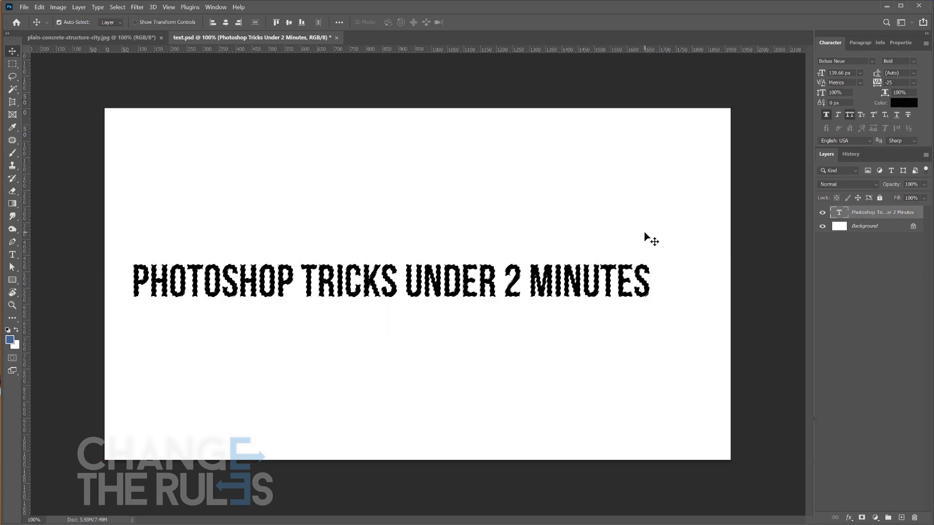
# Step: In plain-concrete-structure-city.jpg, open Vanishing Point and define a plane on the upper wall band right of the building's corner
pyautogui.hotkey('ctrl', 'Tab')
pyautogui.click(137, 7)
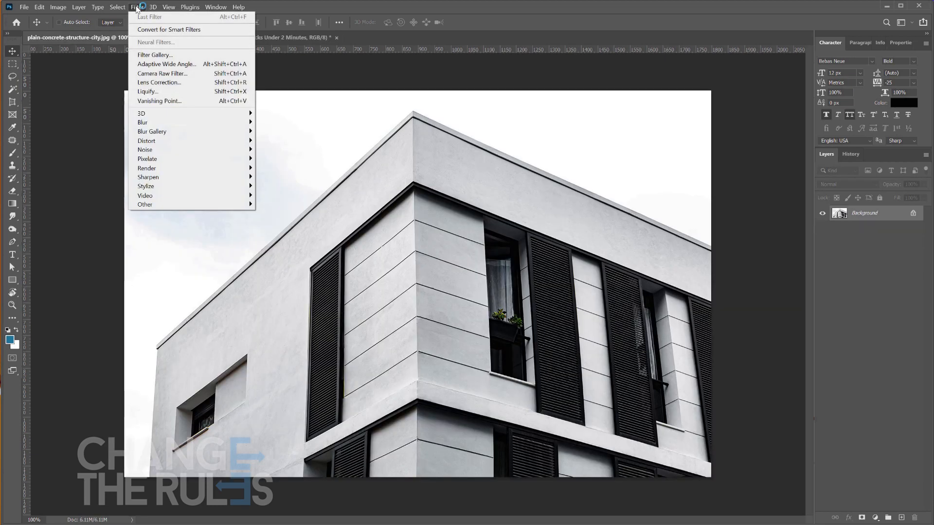
pyautogui.click(168, 104)
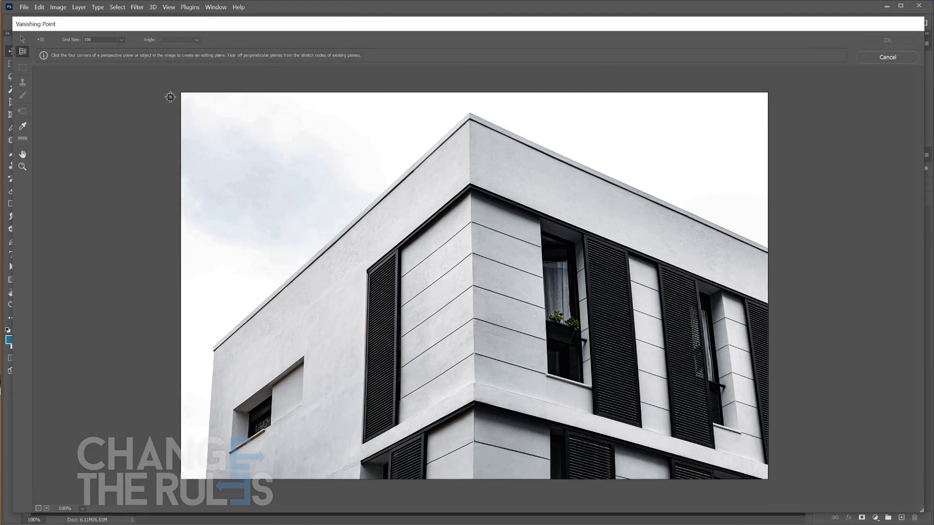
pyautogui.click(470, 125)
pyautogui.click(469, 180)
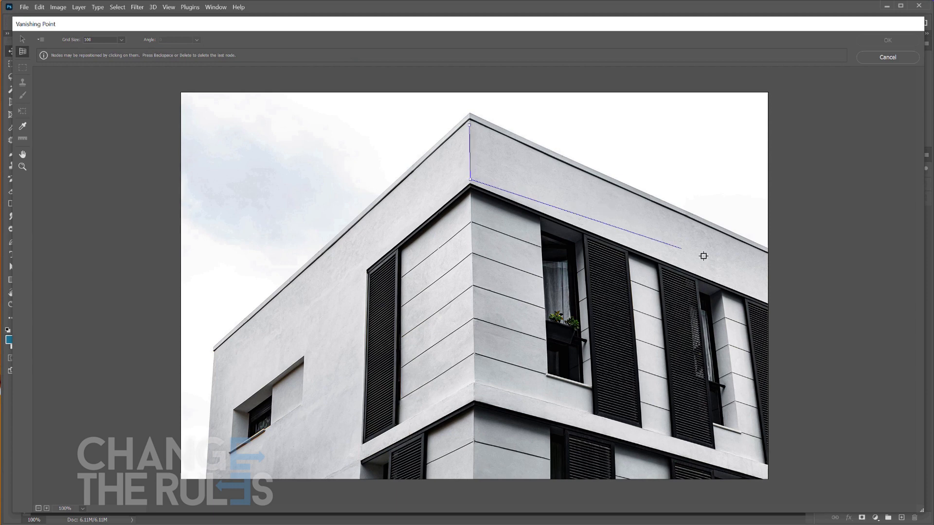
pyautogui.click(731, 284)
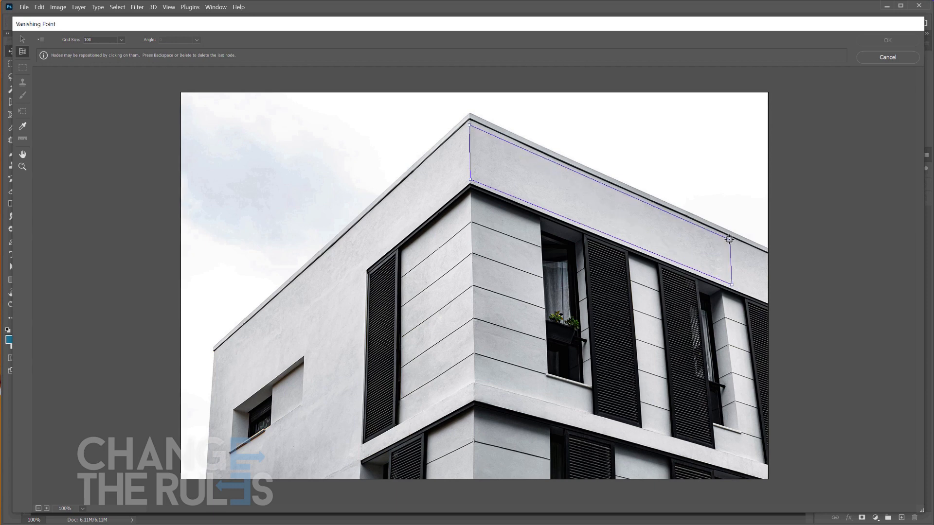
pyautogui.click(730, 239)
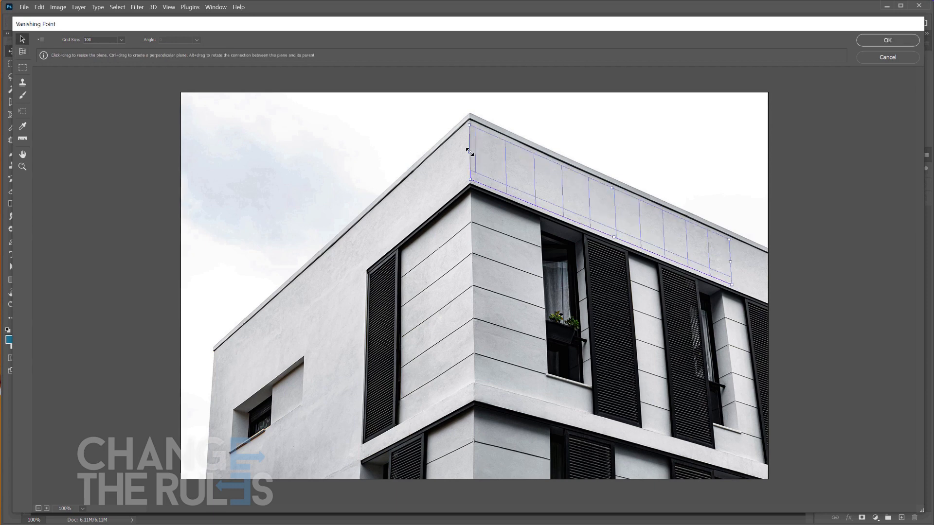
# Step: Extend a perpendicular plane from the building's corner and align it with the upper band of the left wall
pyautogui.click(21, 52)
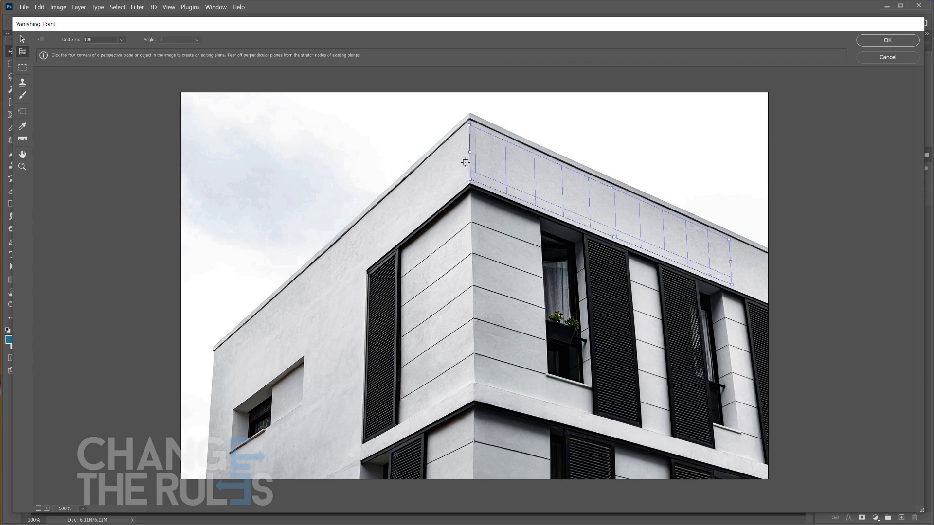
pyautogui.moveTo(470, 154); pyautogui.dragTo(299, 206)
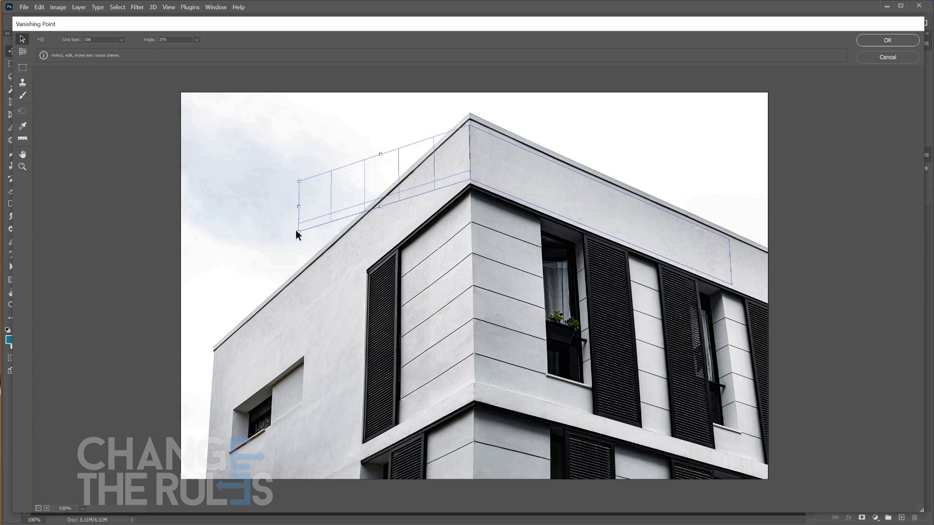
pyautogui.moveTo(299, 232); pyautogui.dragTo(296, 323)
pyautogui.moveTo(299, 181); pyautogui.dragTo(305, 282)
# Step: Paste the copied text into Vanishing Point and move it onto the wall planes
pyautogui.hotkey('ctrl', 'v')
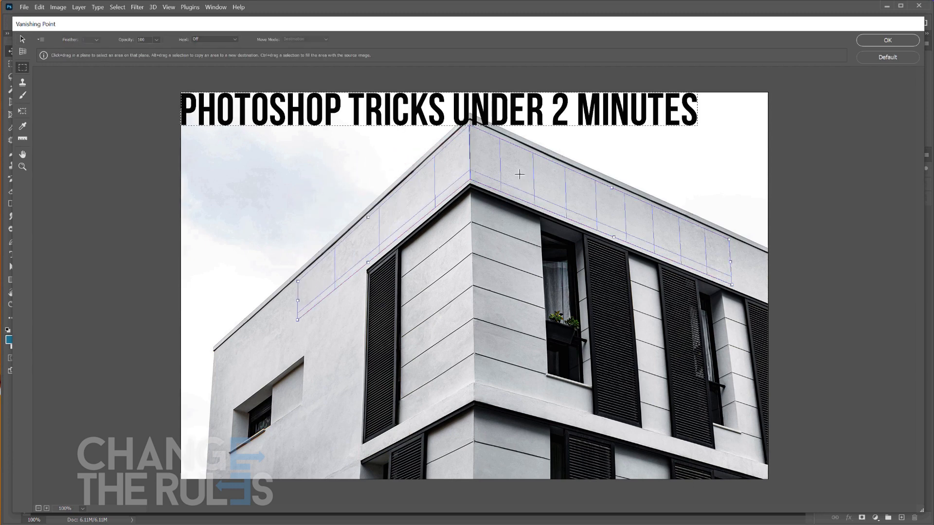
pyautogui.moveTo(477, 103); pyautogui.dragTo(480, 149)
pyautogui.press('alt')
# Step: Scale down and position the text so PHOTOSHOP sits left of the corner and TRICKS UNDER 2 MINUTES right, and apply the filter
pyautogui.press('t')
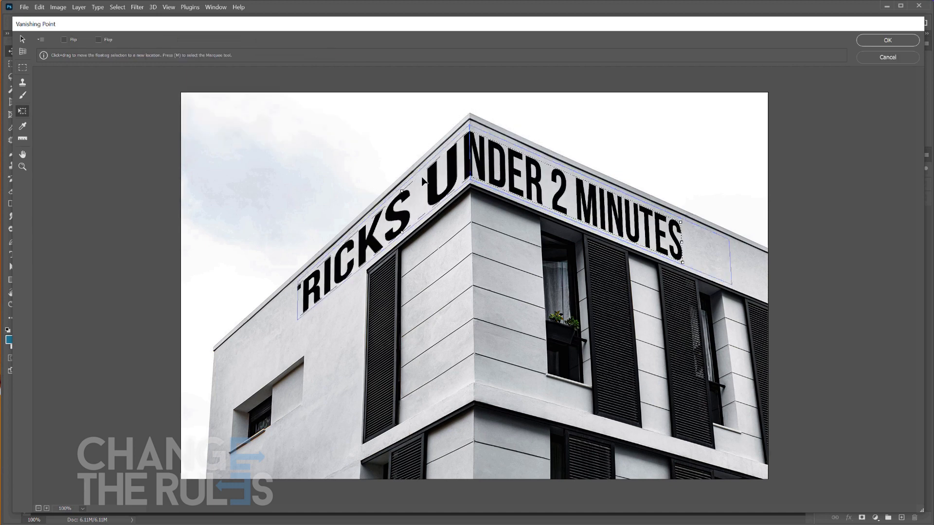
pyautogui.moveTo(423, 181); pyautogui.dragTo(332, 271)
pyautogui.moveTo(677, 228); pyautogui.dragTo(492, 171)
pyautogui.moveTo(404, 209); pyautogui.dragTo(594, 207)
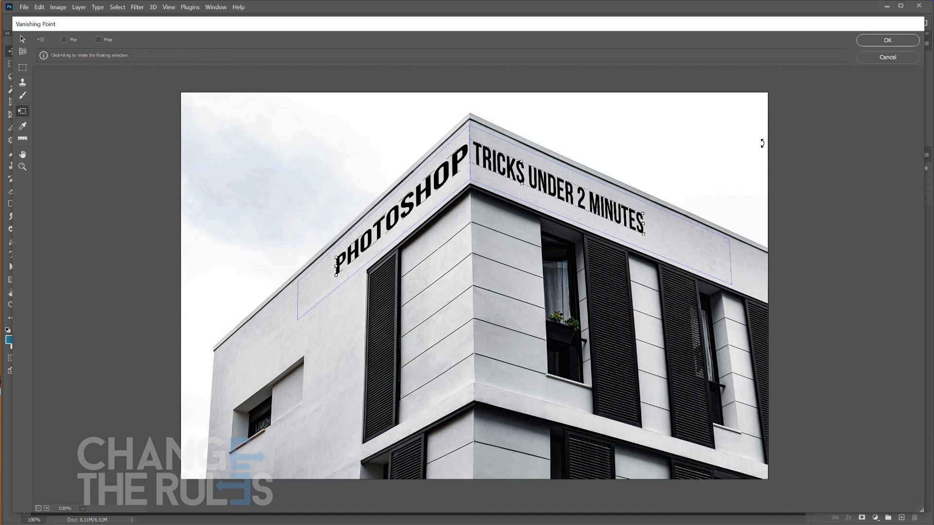
pyautogui.click(878, 39)
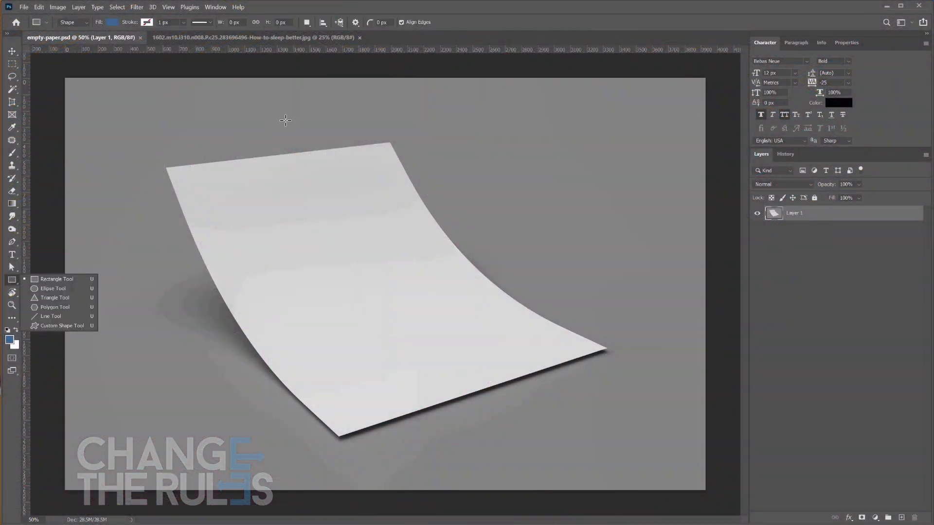
# Step: Draw a blue rectangle about 1127 by 1434 px over the paper in empty-paper.psd
pyautogui.moveTo(289, 118)
pyautogui.mouseDown()
pyautogui.moveTo(471, 350)
pyautogui.moveTo(492, 351)
pyautogui.mouseUp()
pyautogui.press('v')
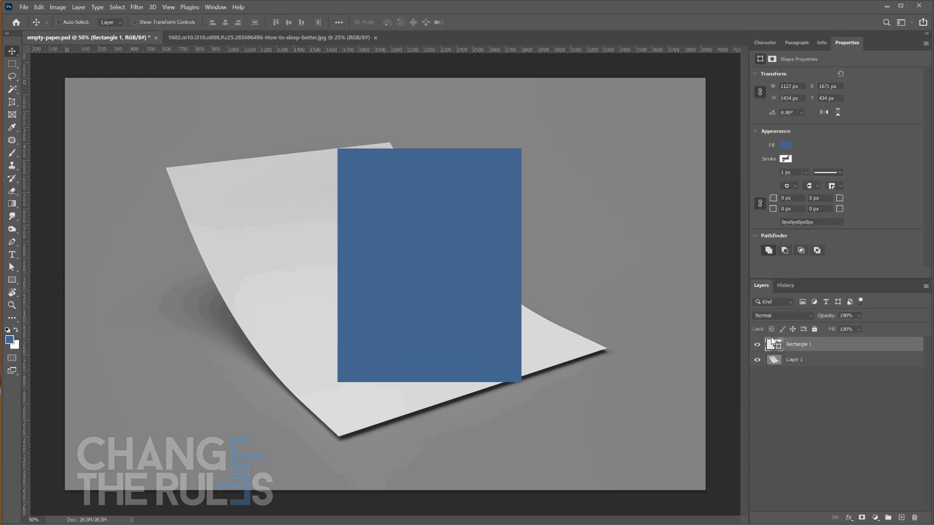
# Step: Convert the Rectangle 1 layer to a Smart Object and move it toward the paper's right side
pyautogui.rightClick(788, 341)
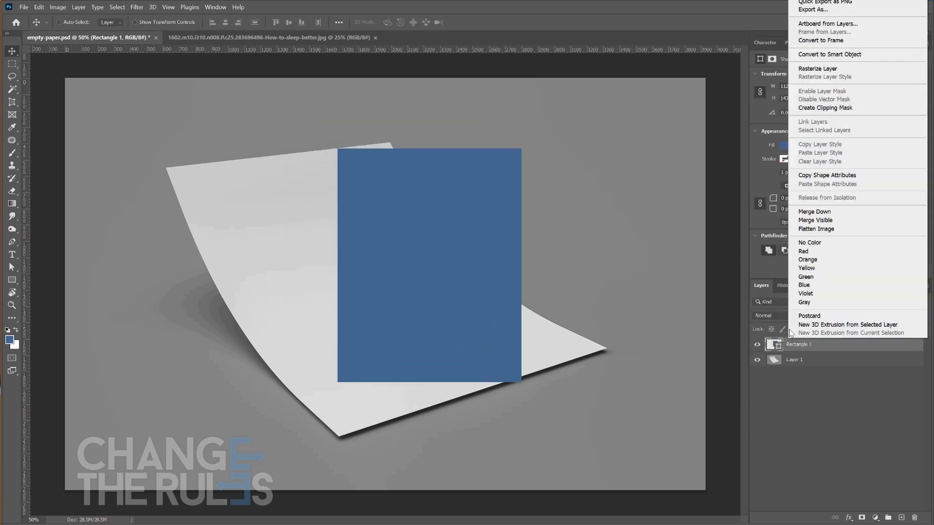
pyautogui.click(811, 57)
pyautogui.moveTo(457, 227); pyautogui.dragTo(524, 242)
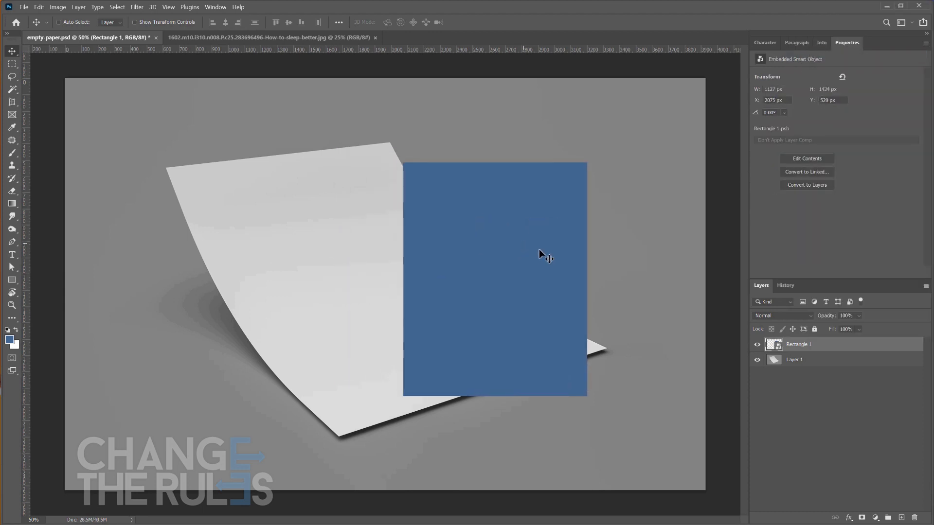
# Step: Lower the Rectangle 1 layer's opacity to 80% and shift the rectangle slightly left over the paper
pyautogui.click(852, 316)
pyautogui.write('70')
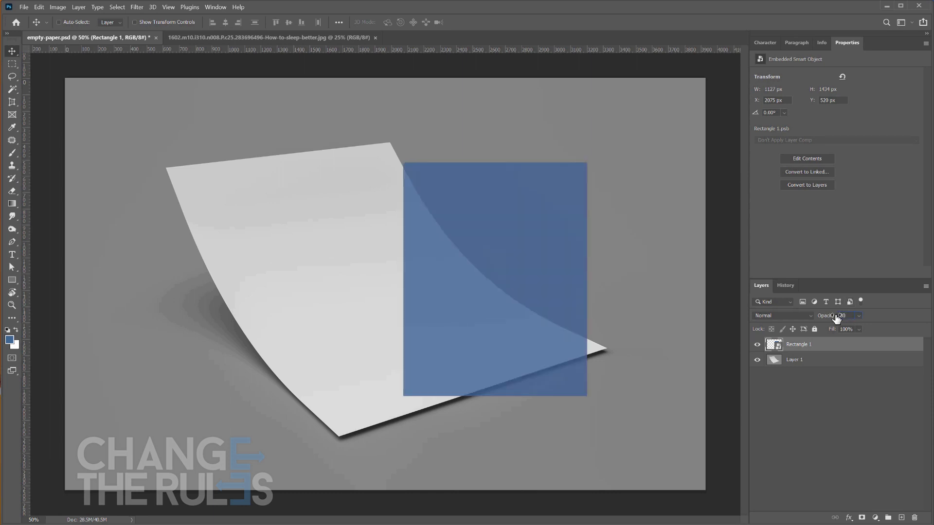
pyautogui.moveTo(494, 271); pyautogui.dragTo(482, 272)
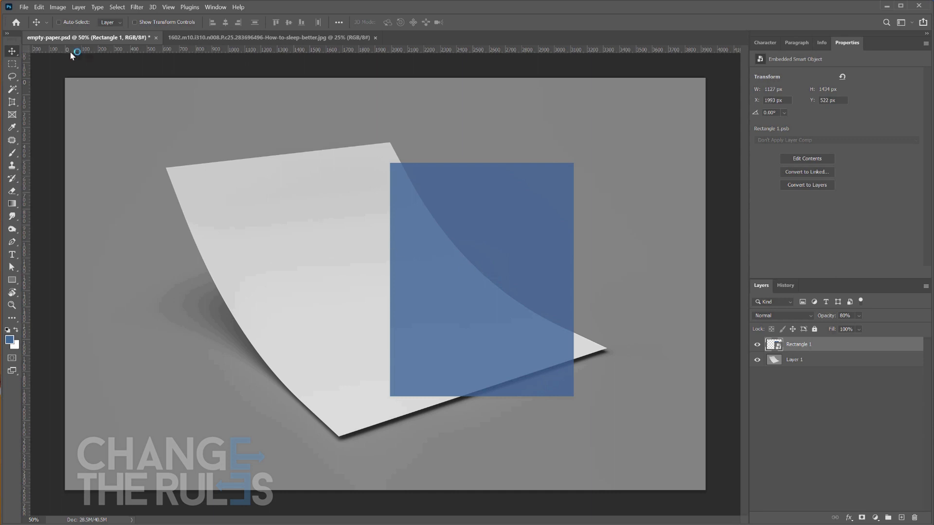
# Step: Distort the blue rectangle so its four corners sit on the four corners of the curved paper
pyautogui.click(39, 7)
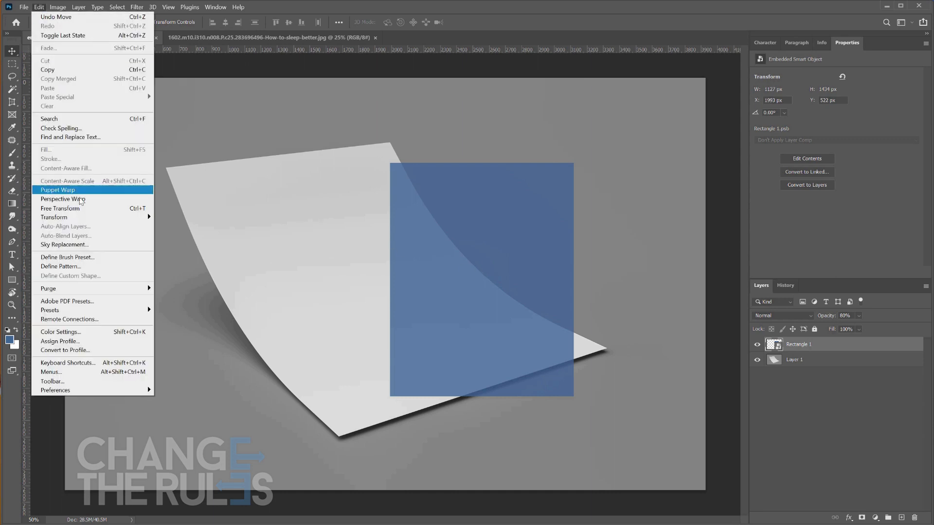
pyautogui.moveTo(81, 218)
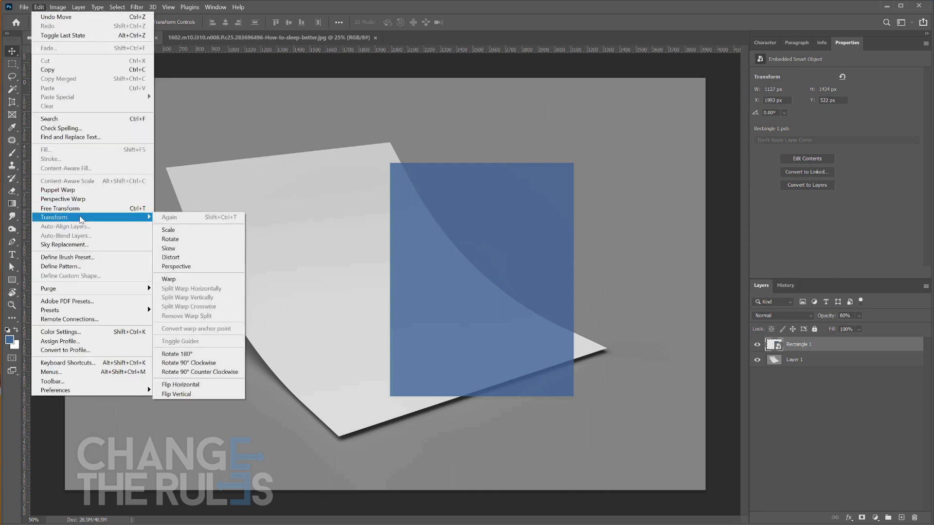
pyautogui.click(175, 257)
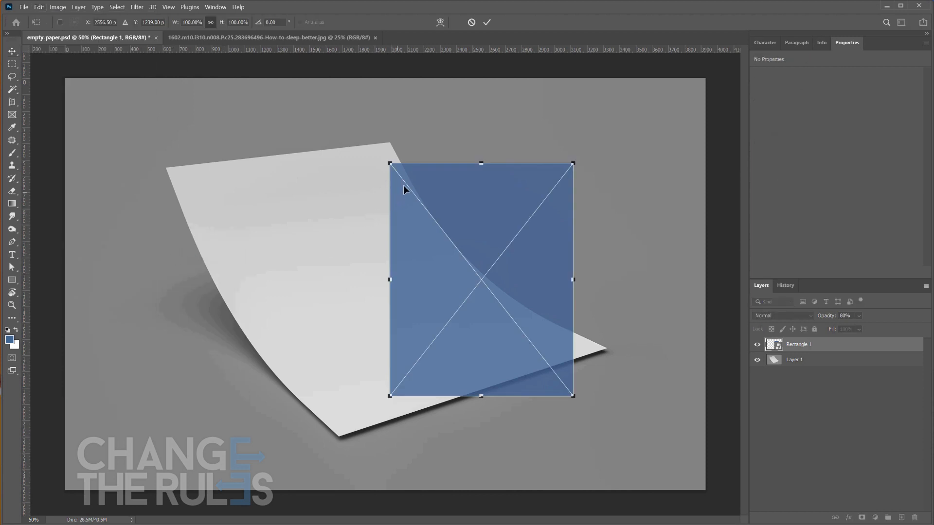
pyautogui.moveTo(391, 166); pyautogui.dragTo(165, 169)
pyautogui.moveTo(391, 396); pyautogui.dragTo(339, 437)
pyautogui.moveTo(574, 398); pyautogui.dragTo(606, 349)
pyautogui.moveTo(574, 166); pyautogui.dragTo(390, 142)
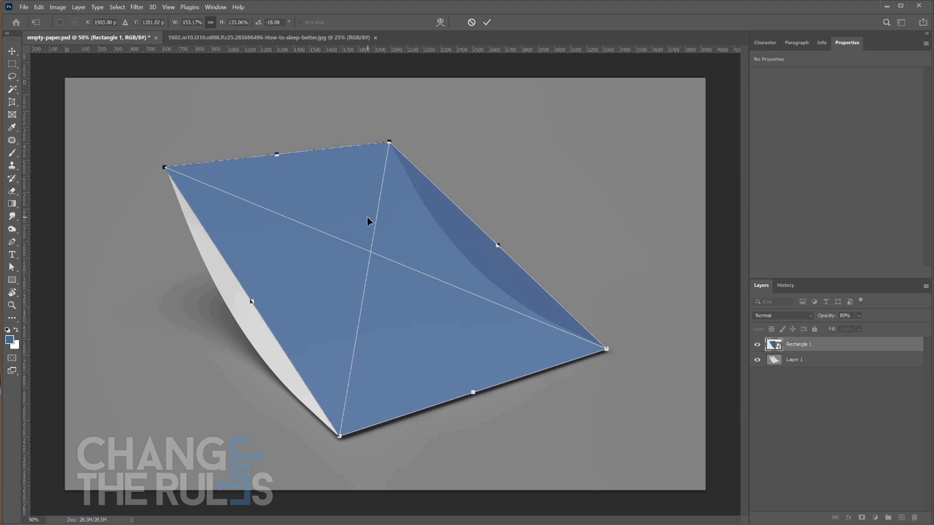
# Step: Warp the blue rectangle so its interior and both long sides follow the paper's curve, and apply the transform
pyautogui.rightClick(367, 217)
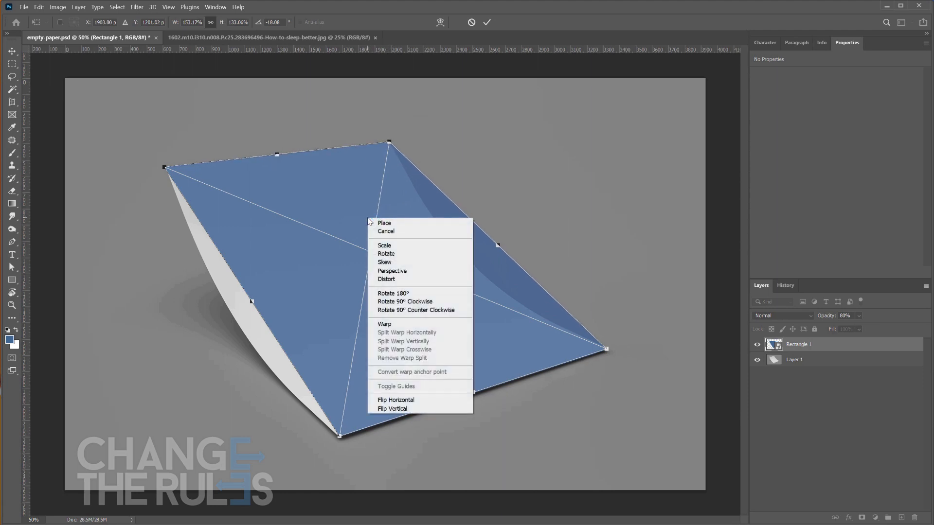
pyautogui.click(398, 325)
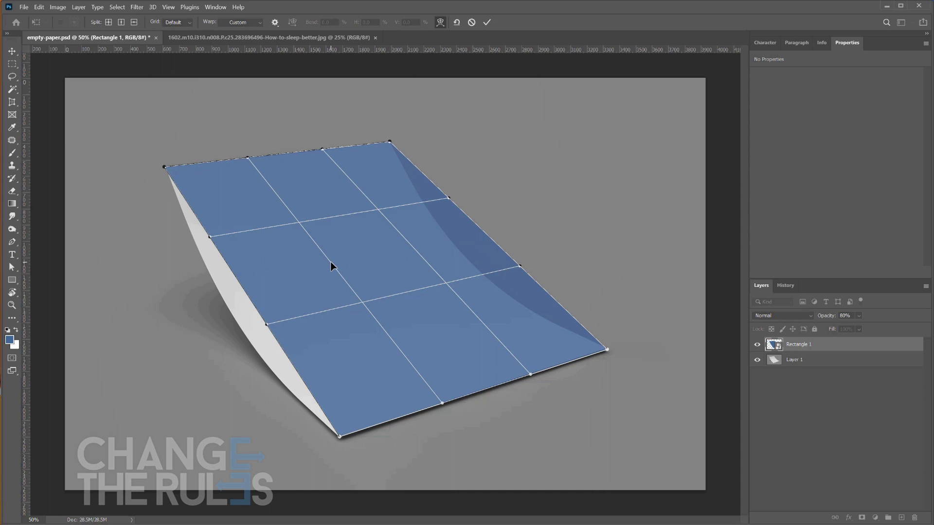
pyautogui.moveTo(364, 262); pyautogui.dragTo(349, 275)
pyautogui.moveTo(294, 307); pyautogui.dragTo(242, 310)
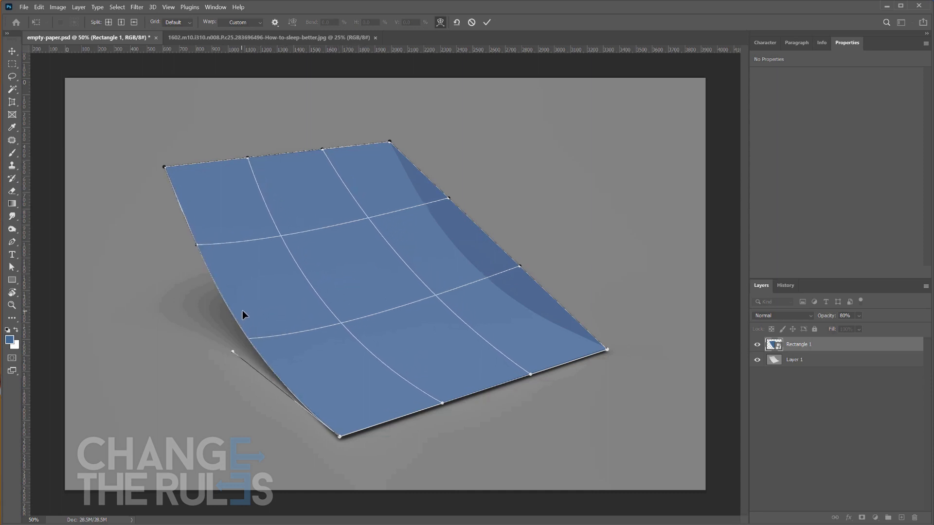
pyautogui.moveTo(472, 238); pyautogui.dragTo(456, 262)
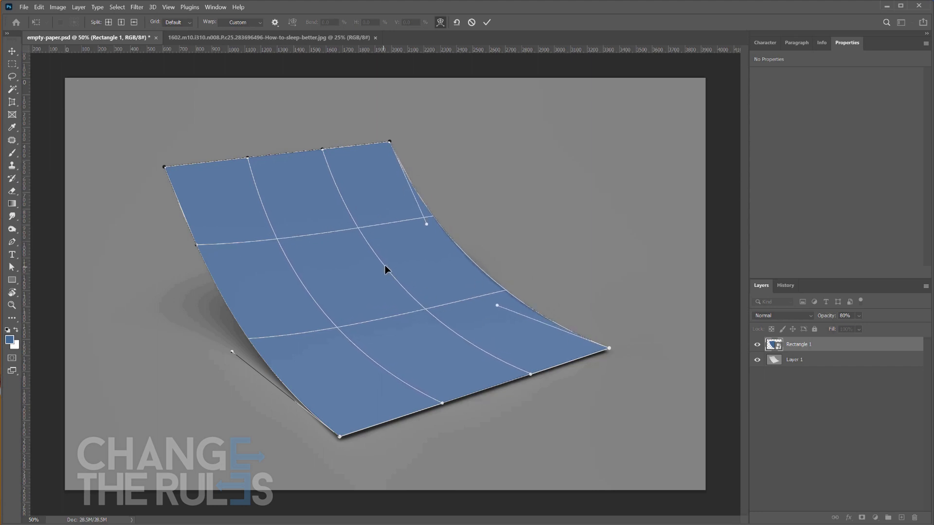
pyautogui.press('Return')
# Step: Set the Rectangle 1 layer's opacity back to 100% and deselect the layer
pyautogui.click(859, 316)
pyautogui.moveTo(857, 317); pyautogui.dragTo(889, 331)
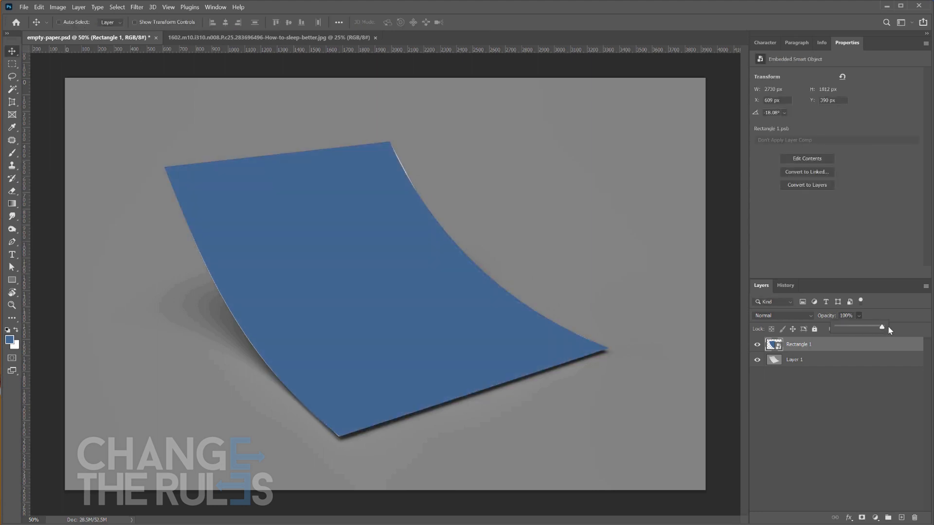
pyautogui.click(827, 402)
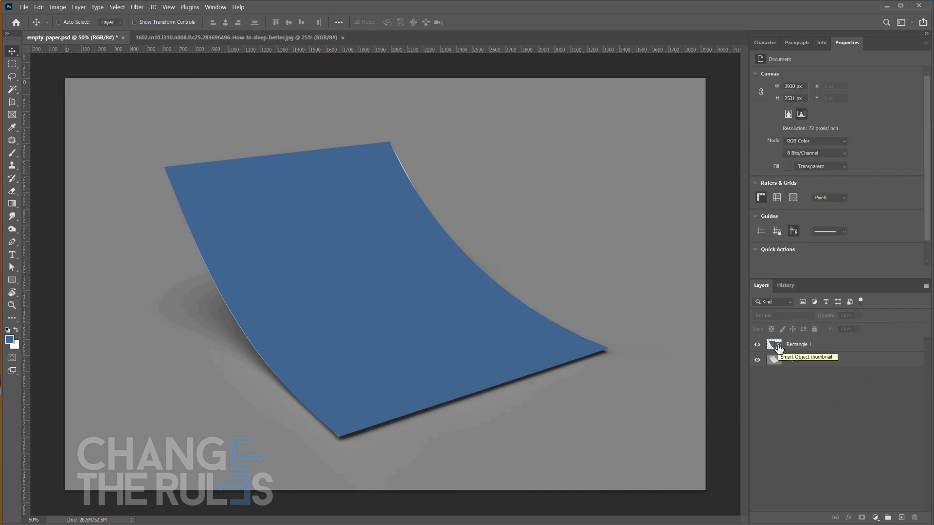
# Step: Open the Rectangle 1 Smart Object's contents and copy the whole How to Sleep Better poster for use in it
pyautogui.doubleClick(777, 346)
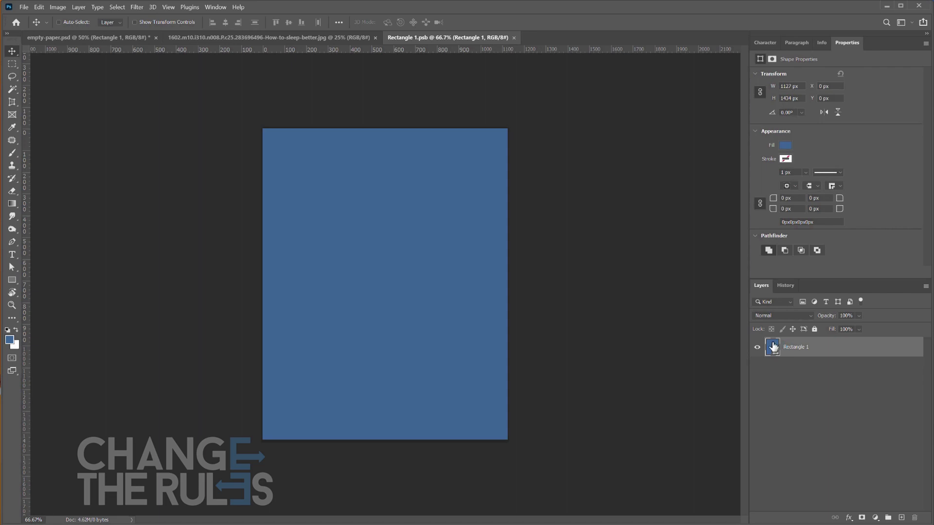
pyautogui.click(275, 38)
pyautogui.hotkey('ctrl', 'a')
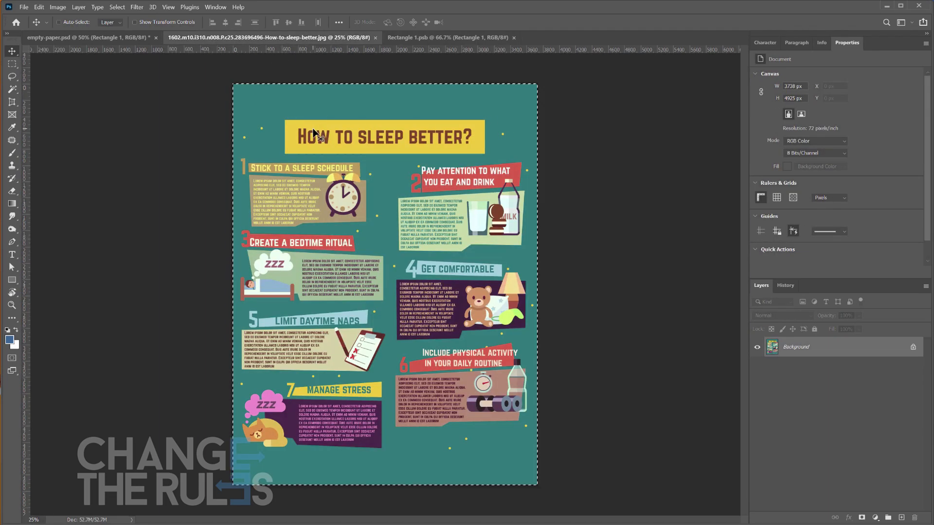
pyautogui.click(39, 7)
pyautogui.click(47, 70)
pyautogui.click(418, 37)
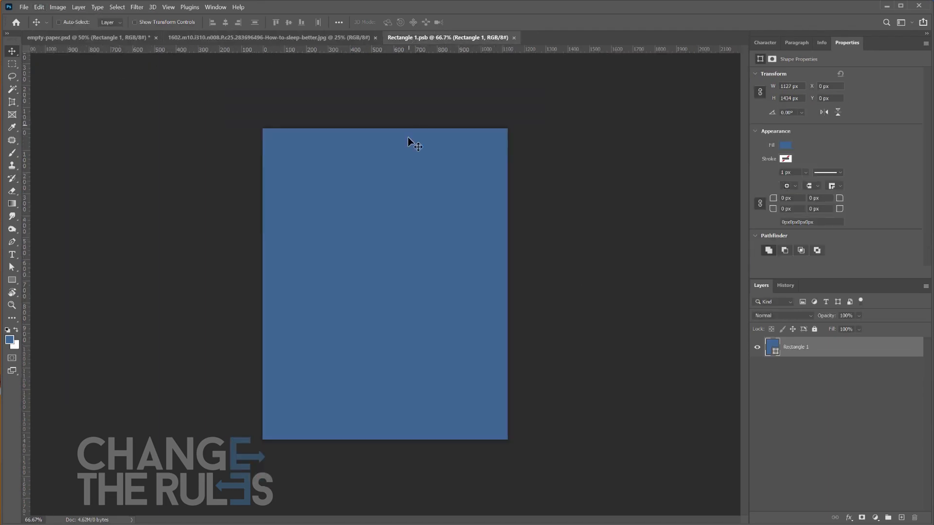
# Step: Paste the poster into Rectangle 1.psb and scale it to about 1135 by 1495 px so it covers the canvas
pyautogui.click(39, 6)
pyautogui.click(47, 88)
pyautogui.click(38, 7)
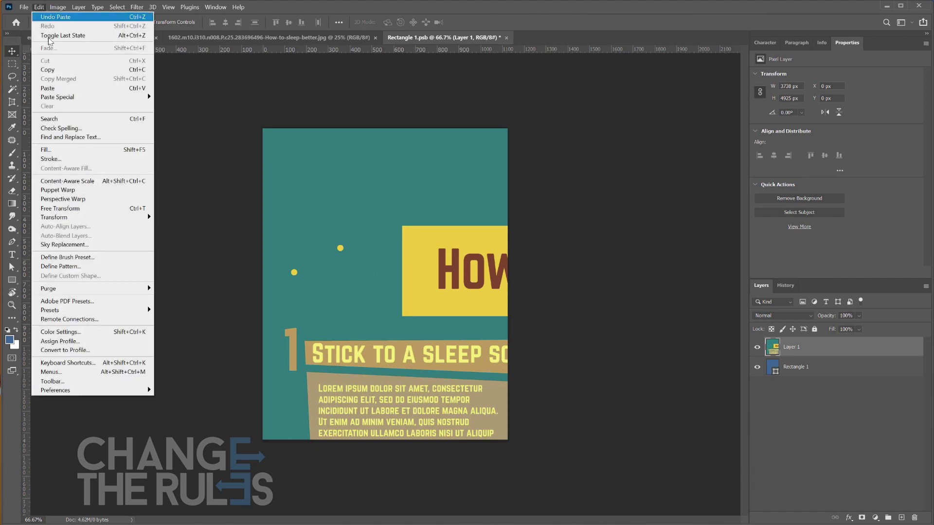
pyautogui.click(169, 229)
pyautogui.moveTo(262, 128); pyautogui.dragTo(521, 125)
pyautogui.press('Return')
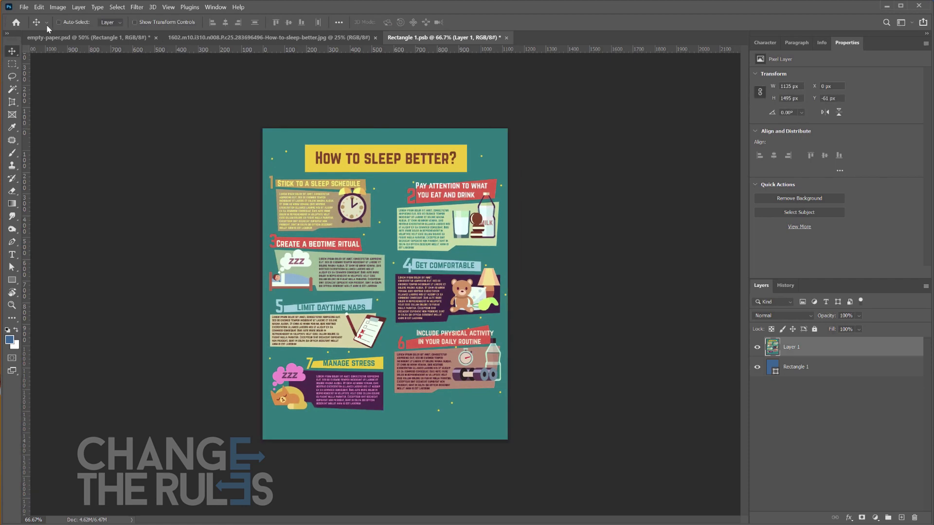
# Step: Save Rectangle 1.psb and close it to update the paper mockup
pyautogui.click(24, 6)
pyautogui.click(44, 113)
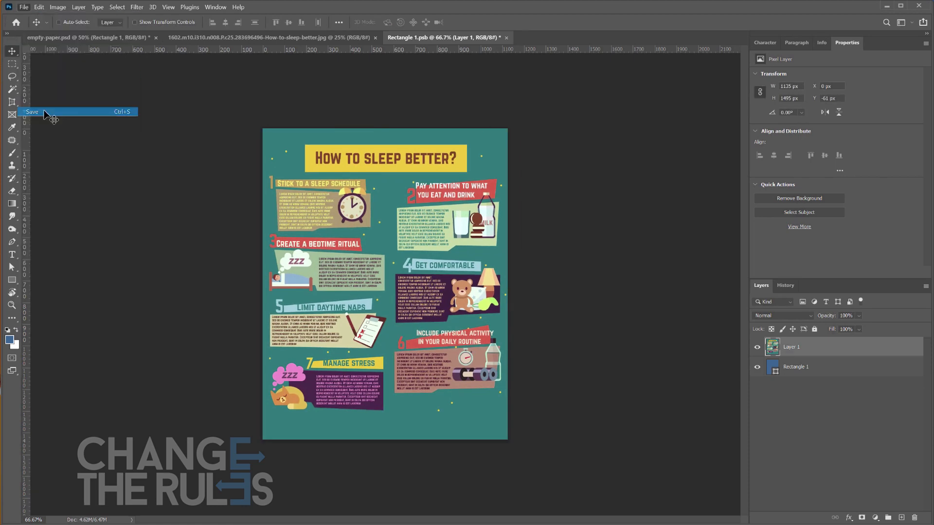
pyautogui.click(502, 37)
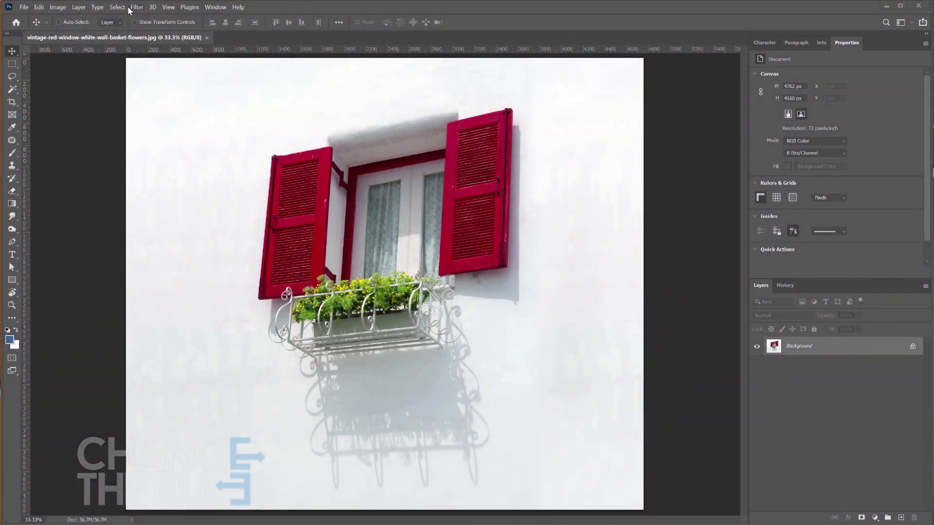
# Step: Open the red-shutter window photo in the Camera Raw Filter and enable guided Upright correction under Geometry
pyautogui.click(136, 8)
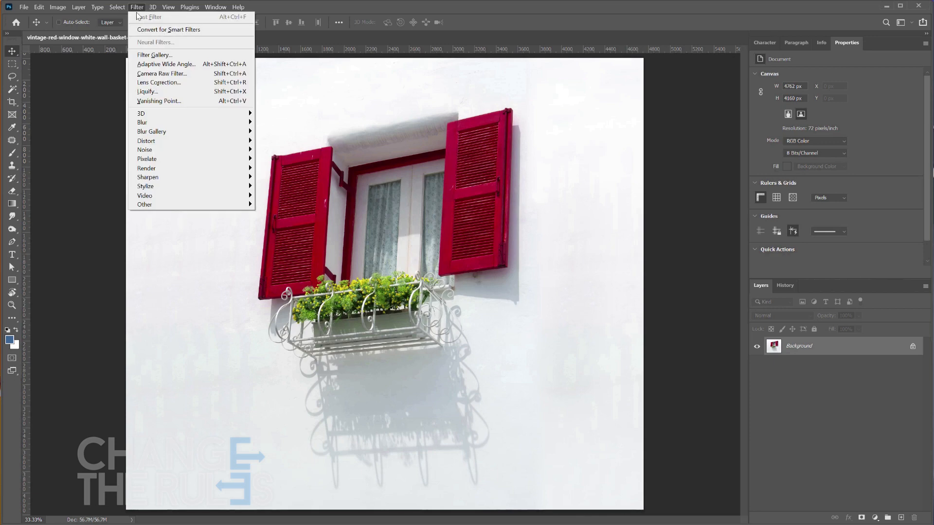
pyautogui.click(166, 74)
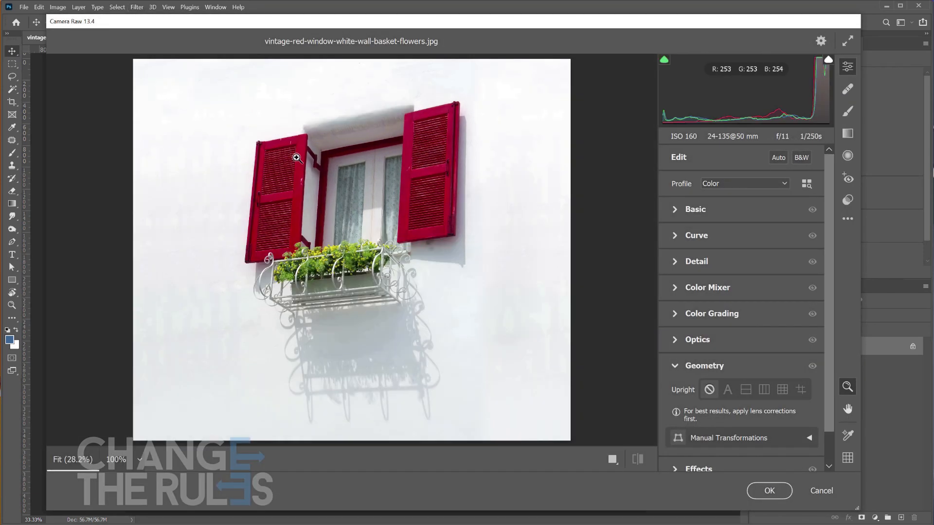
pyautogui.moveTo(828, 191); pyautogui.dragTo(838, 264)
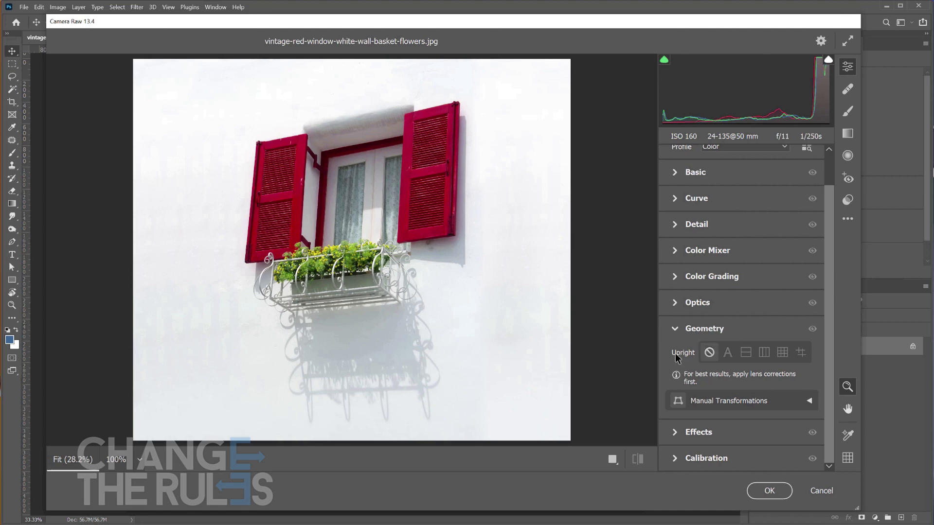
pyautogui.click(801, 354)
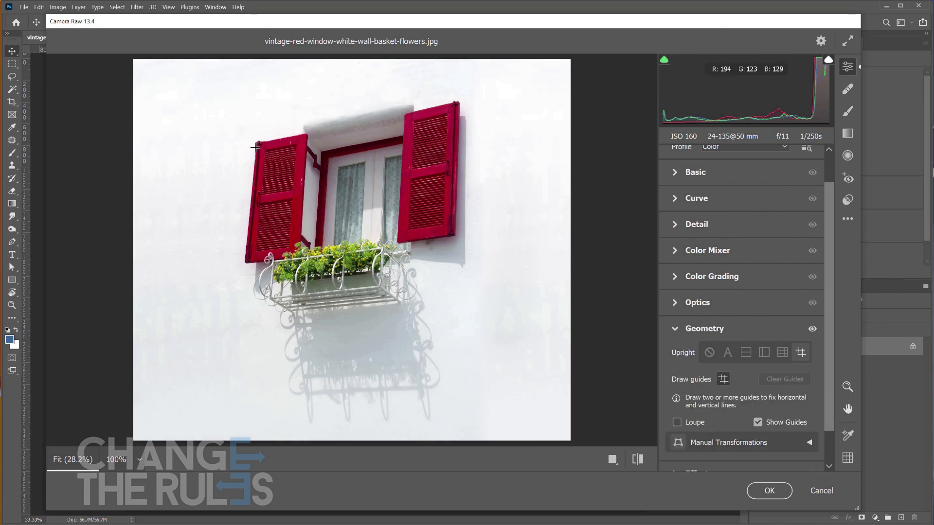
# Step: Draw Upright guides along the shutters' top, bottom and both outer side edges, and apply the Camera Raw correction
pyautogui.moveTo(238, 148); pyautogui.dragTo(452, 324)
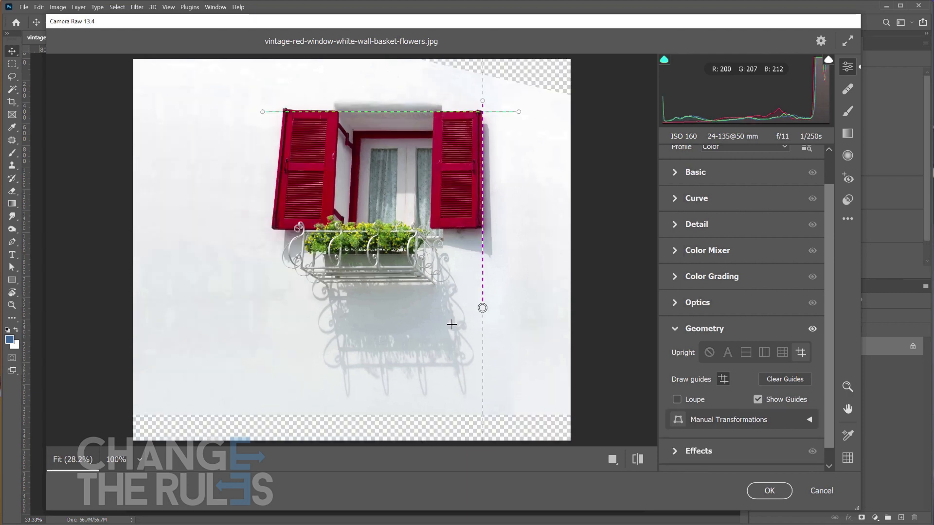
pyautogui.moveTo(491, 227); pyautogui.dragTo(241, 228)
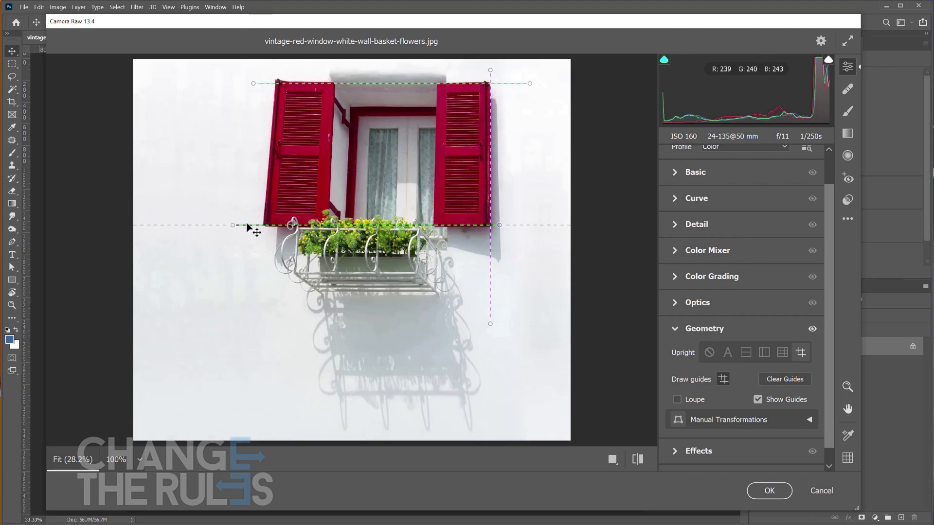
pyautogui.moveTo(276, 72); pyautogui.dragTo(258, 287)
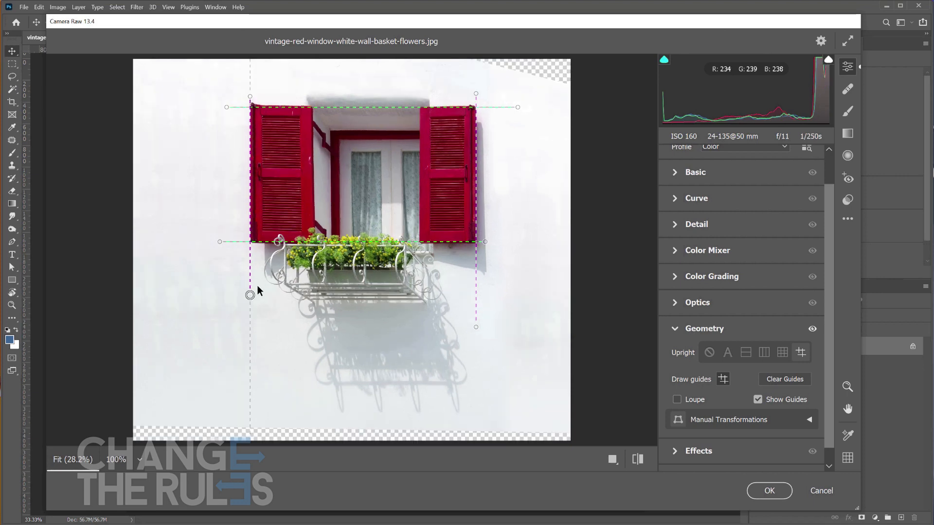
pyautogui.click(766, 492)
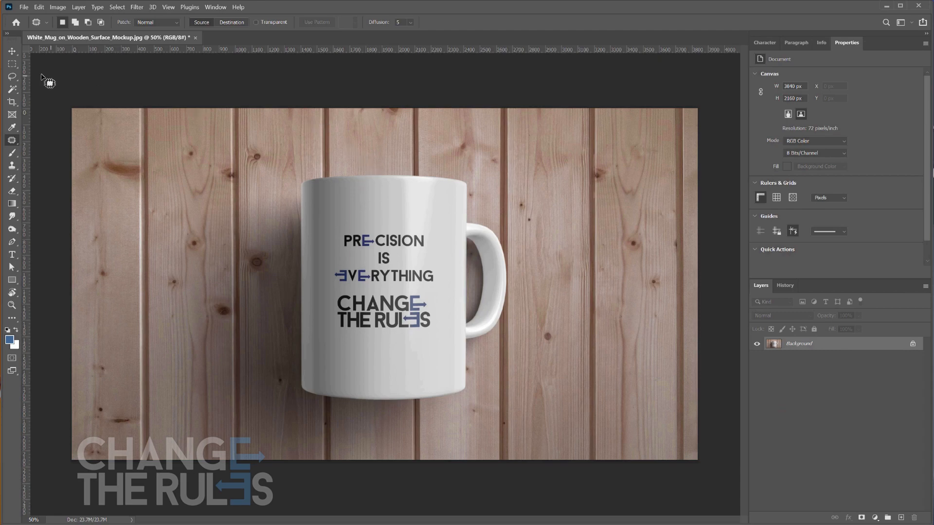
# Step: Select the printed text on the mug with a rectangular marquee and remove it with the Patch tool, then deselect
pyautogui.click(13, 64)
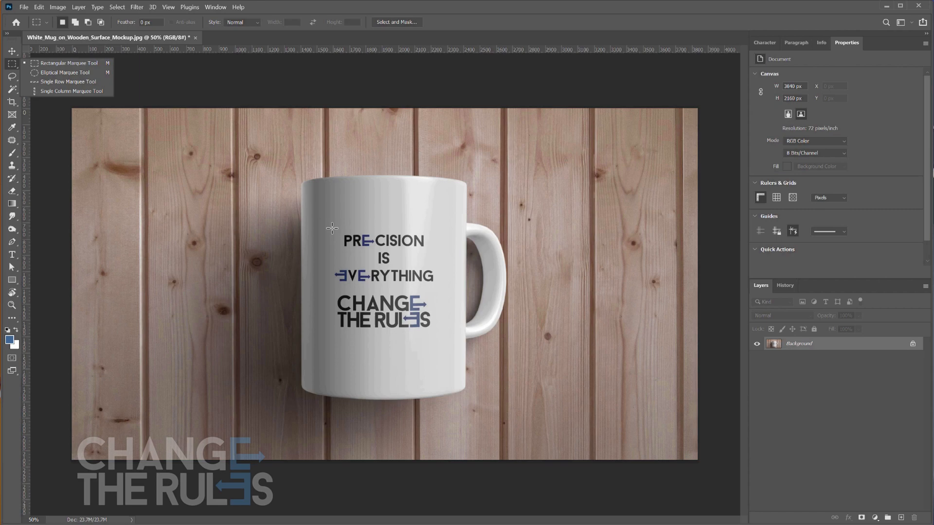
pyautogui.moveTo(333, 232); pyautogui.dragTo(437, 337)
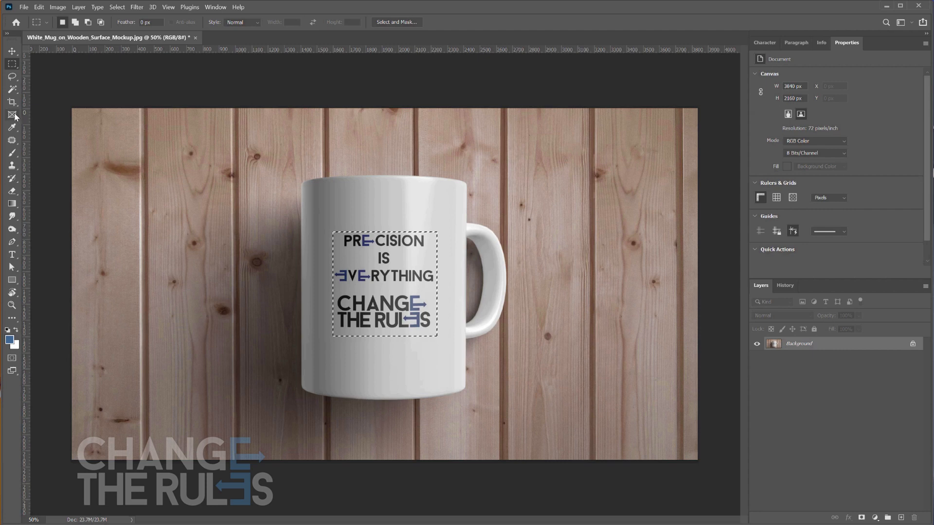
pyautogui.click(12, 141)
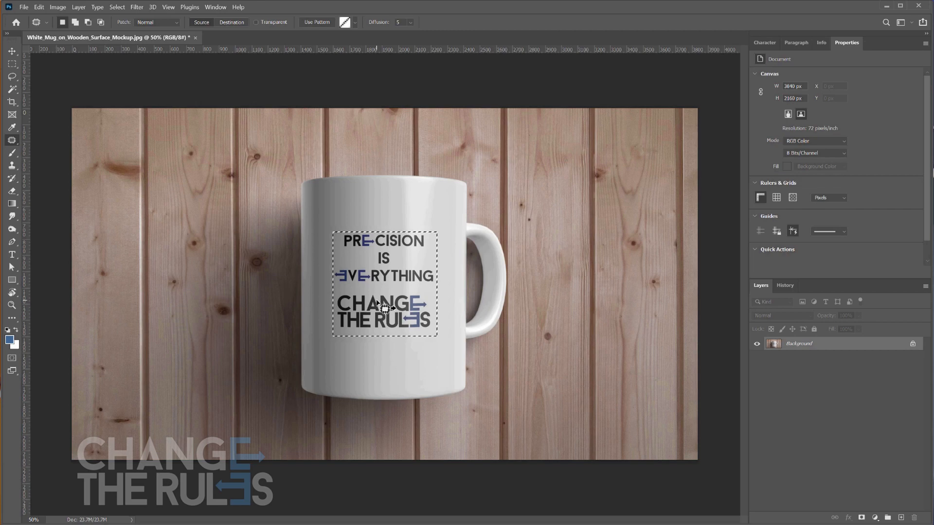
pyautogui.moveTo(388, 308); pyautogui.dragTo(391, 284)
pyautogui.moveTo(381, 317)
pyautogui.mouseDown()
pyautogui.moveTo(384, 294)
pyautogui.moveTo(386, 302)
pyautogui.mouseUp()
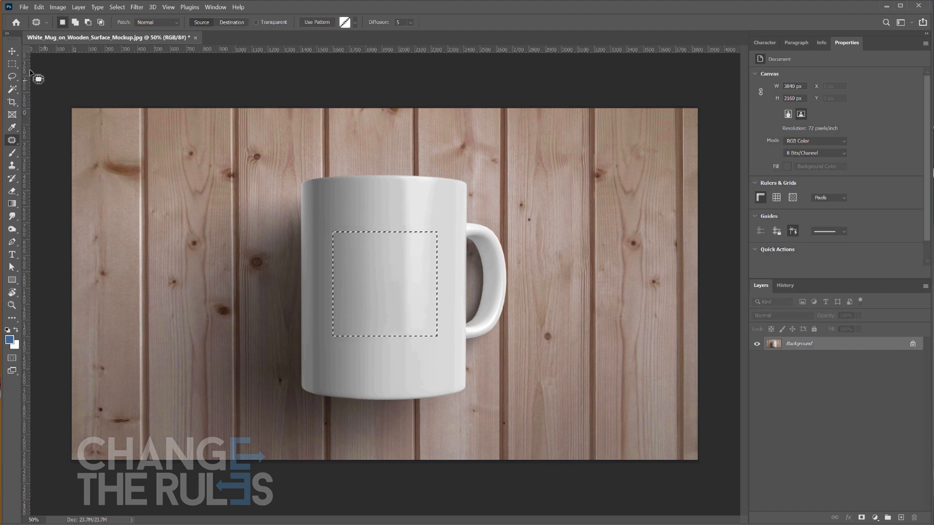
pyautogui.click(12, 63)
pyautogui.click(362, 210)
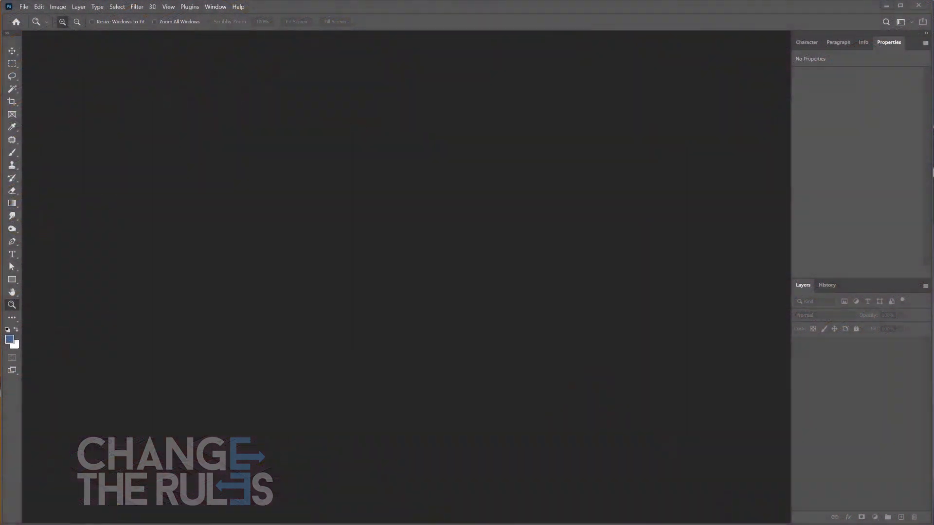
# Step: Open main-image.jpg and background-image.jpg as separate documents and switch to main-image.jpg
pyautogui.moveTo(642, 446); pyautogui.dragTo(340, 186)
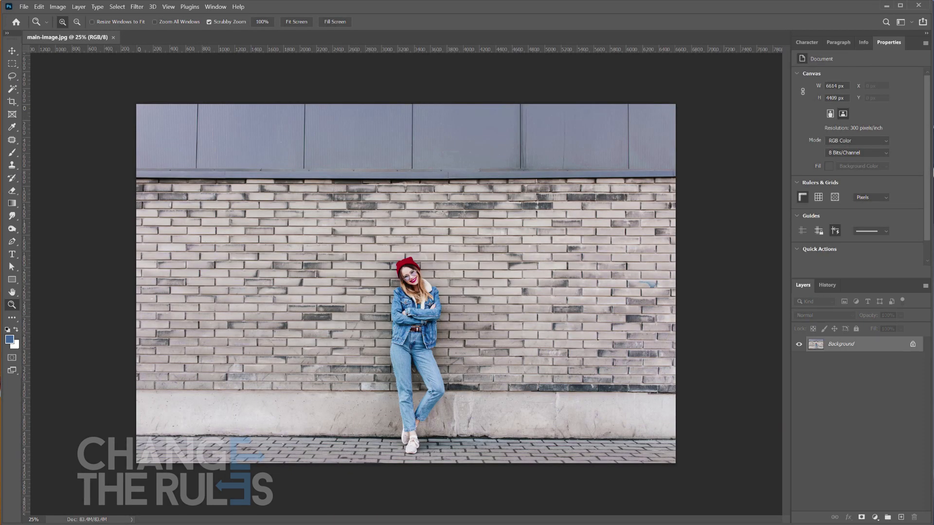
pyautogui.moveTo(272, 92); pyautogui.dragTo(229, 38)
pyautogui.click(68, 37)
# Step: Select the woman in front of the brick wall automatically as the subject in main-image.jpg
pyautogui.click(12, 50)
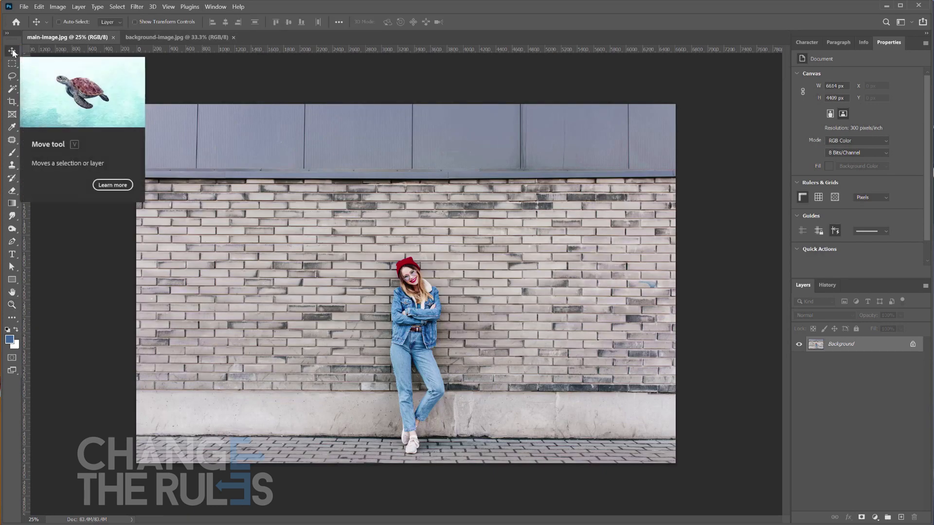
pyautogui.click(115, 6)
pyautogui.click(138, 117)
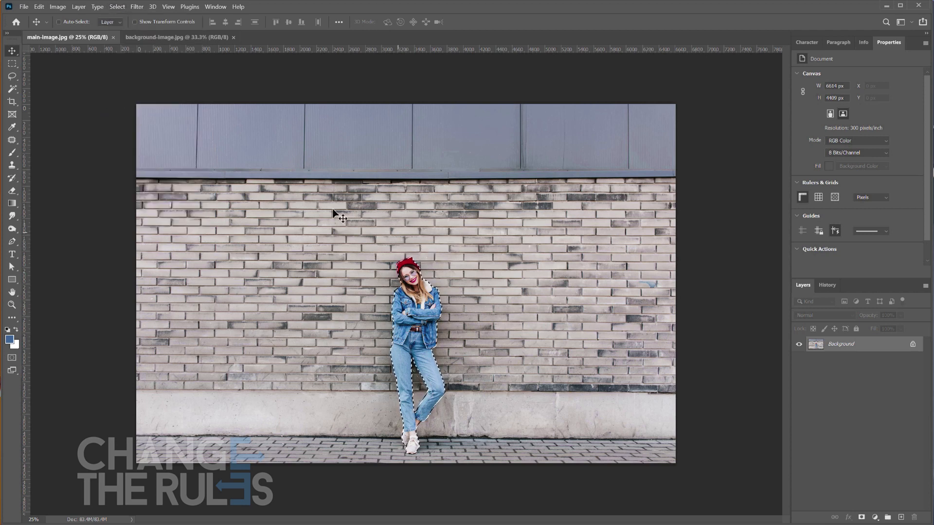
# Step: Copy the selected woman onto a new layer with Layer Via Copy
pyautogui.click(12, 64)
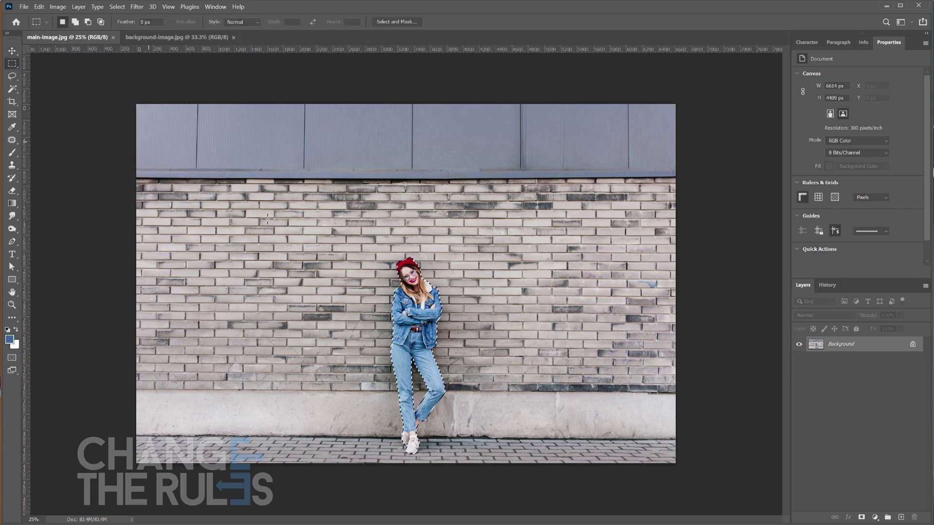
pyautogui.rightClick(407, 311)
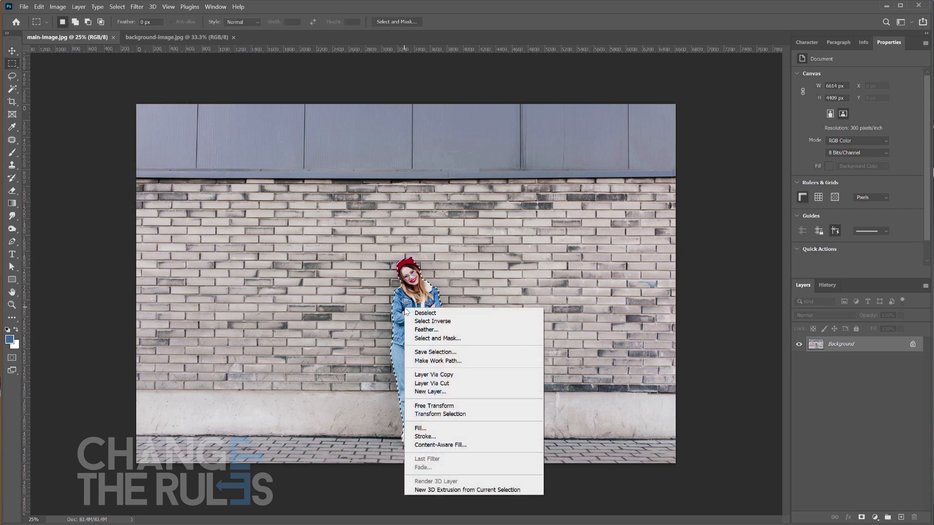
pyautogui.click(439, 373)
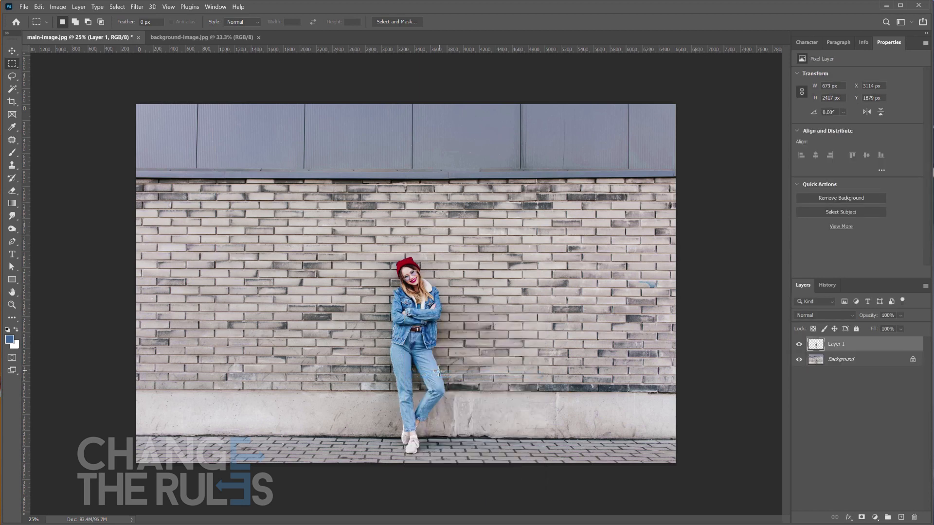
# Step: Copy the entire background-image.jpg and paste it directly above the Background layer in main-image.jpg, beneath the cut-out woman
pyautogui.click(846, 367)
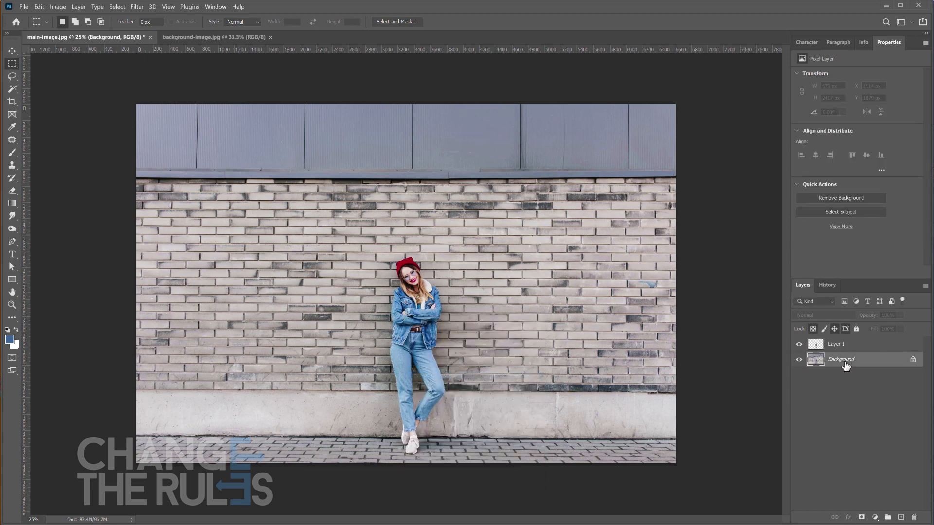
pyautogui.click(226, 37)
pyautogui.press('v')
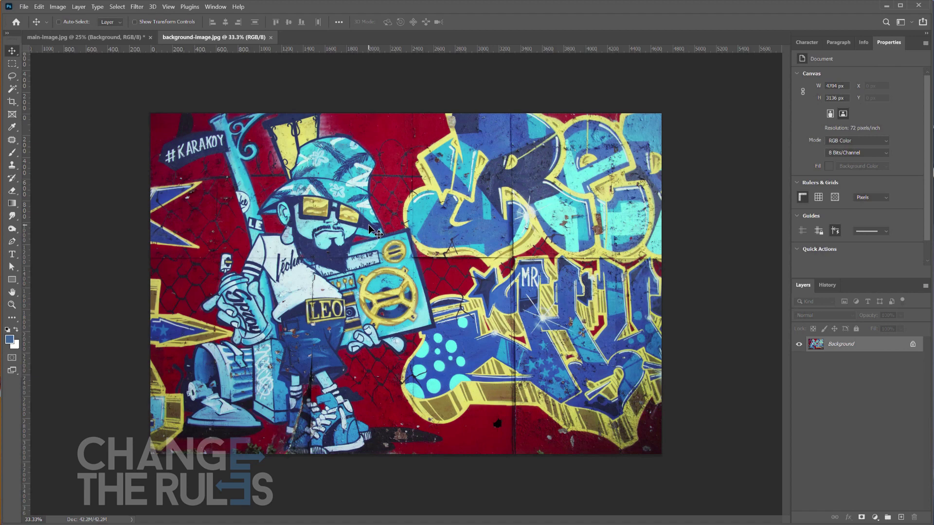
pyautogui.hotkey('ctrl', 'a')
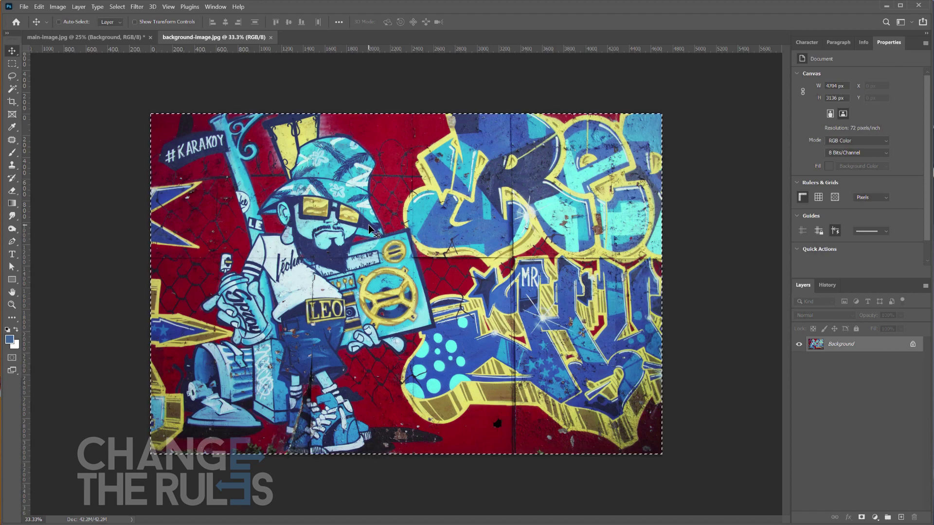
pyautogui.click(89, 38)
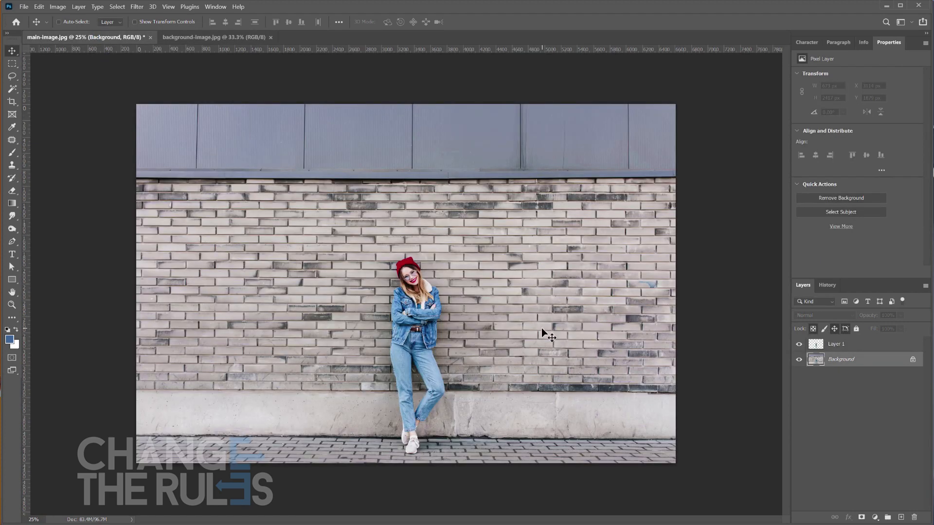
pyautogui.hotkey('ctrl', 'v')
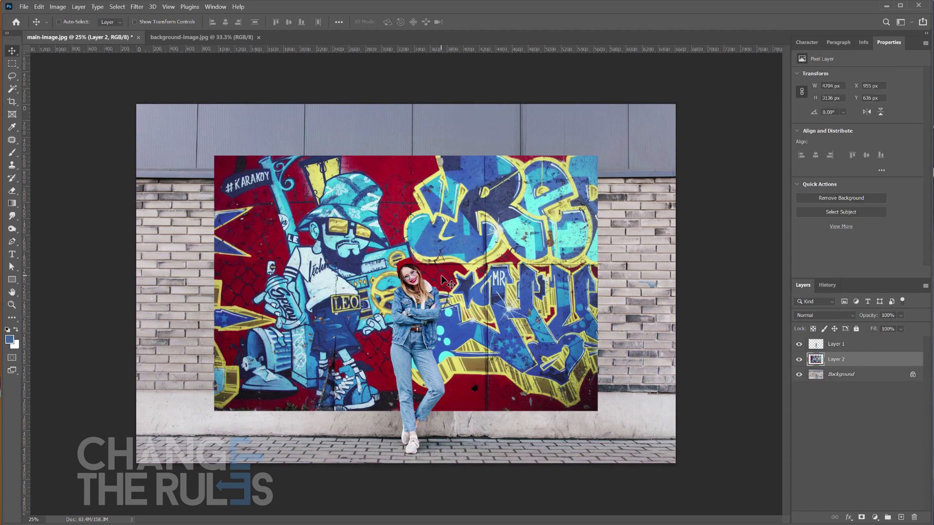
# Step: Scale the pasted graffiti layer to about 142% and position it over the whole wall, ending where the pavement begins
pyautogui.click(39, 6)
pyautogui.moveTo(73, 218)
pyautogui.click(168, 229)
pyautogui.moveTo(598, 156); pyautogui.dragTo(691, 125)
pyautogui.moveTo(214, 411); pyautogui.dragTo(135, 463)
pyautogui.moveTo(436, 382); pyautogui.dragTo(440, 368)
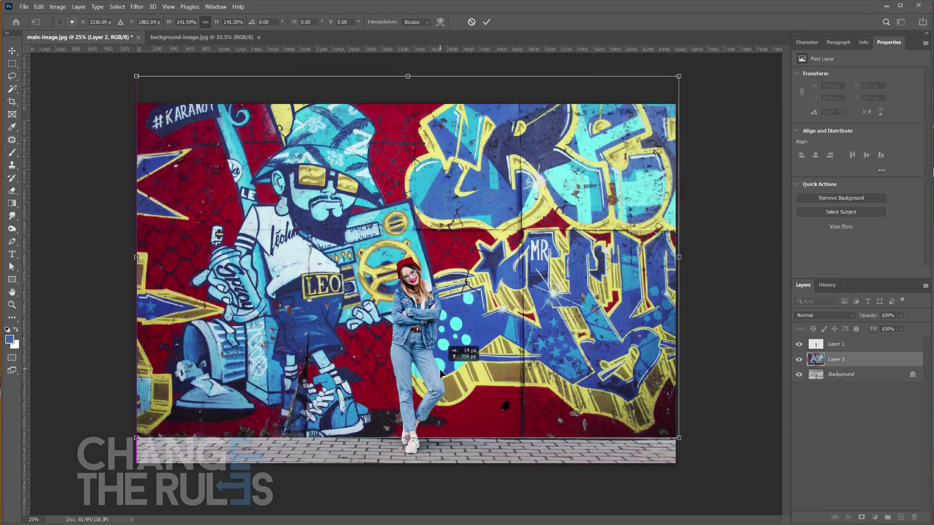
pyautogui.press('Return')
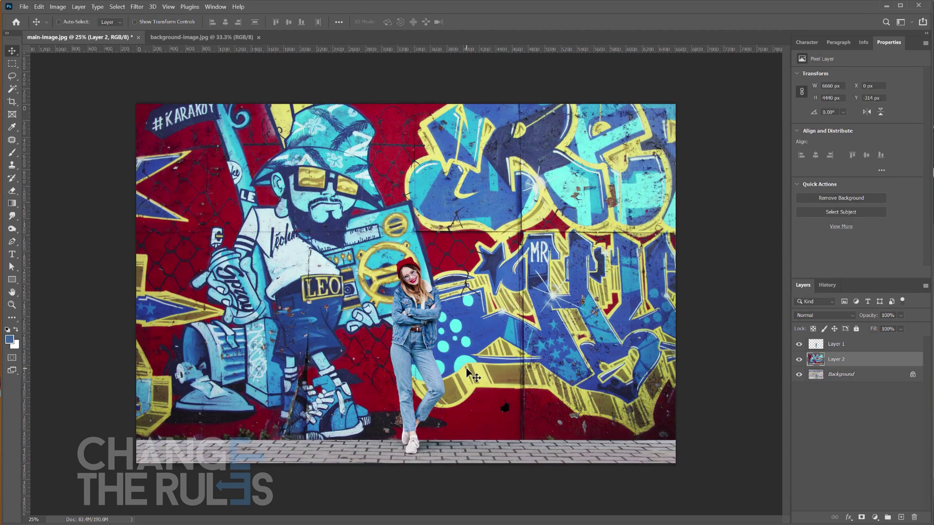
# Step: Set the graffiti layer's Blend If Underlying Layer range to 128 and 213, and set its blend mode to Darken
pyautogui.rightClick(840, 360)
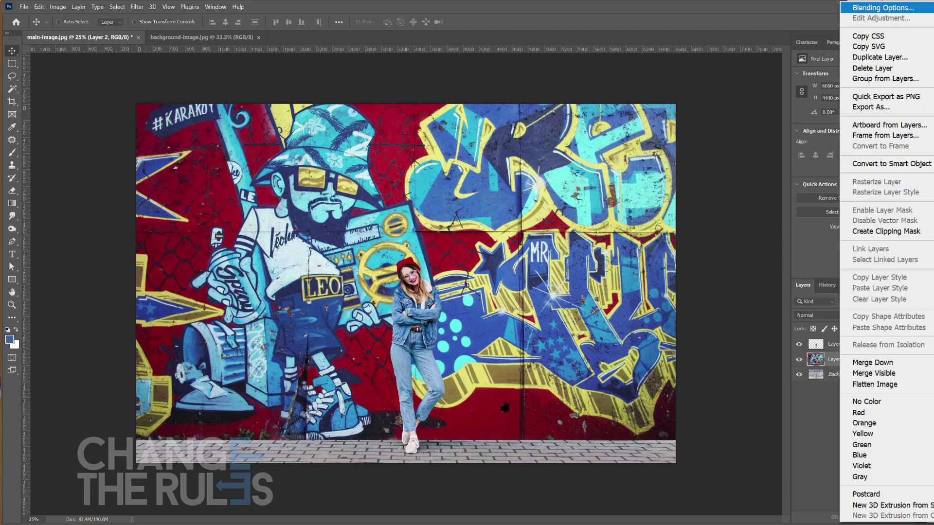
pyautogui.click(883, 7)
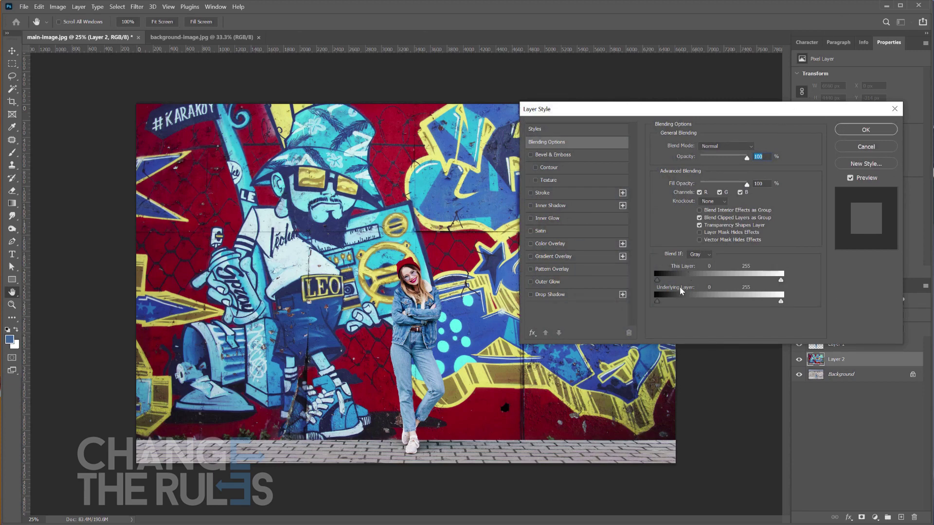
pyautogui.moveTo(657, 302); pyautogui.dragTo(676, 299)
pyautogui.moveTo(781, 301); pyautogui.dragTo(761, 305)
pyautogui.moveTo(677, 302); pyautogui.dragTo(720, 298)
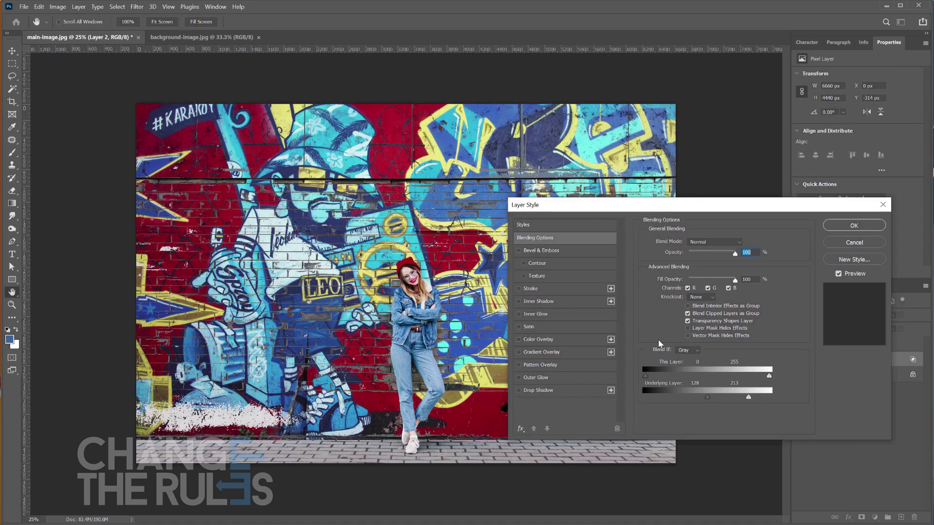
pyautogui.click(844, 226)
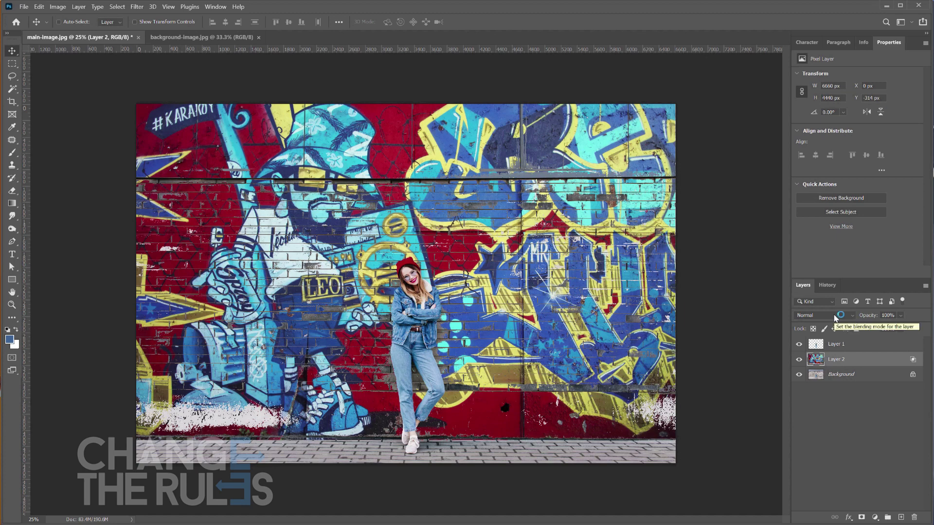
pyautogui.click(835, 317)
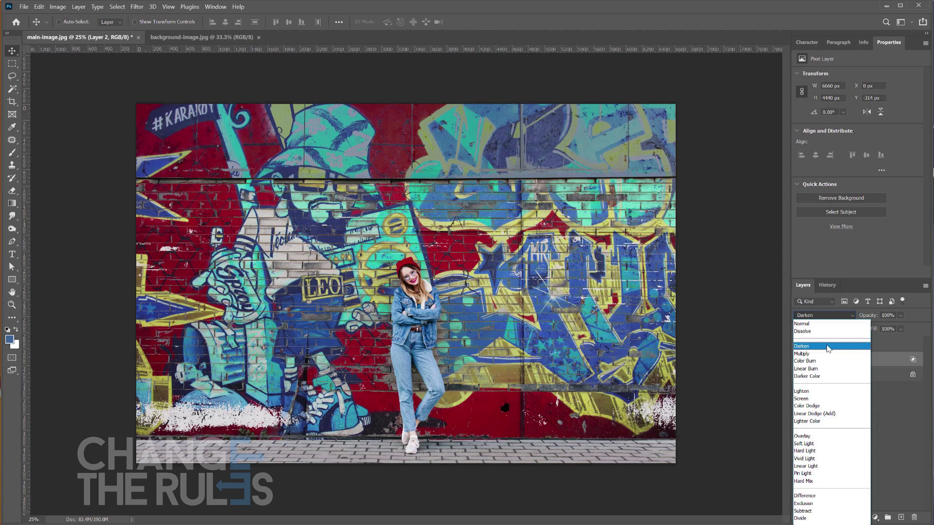
pyautogui.click(828, 348)
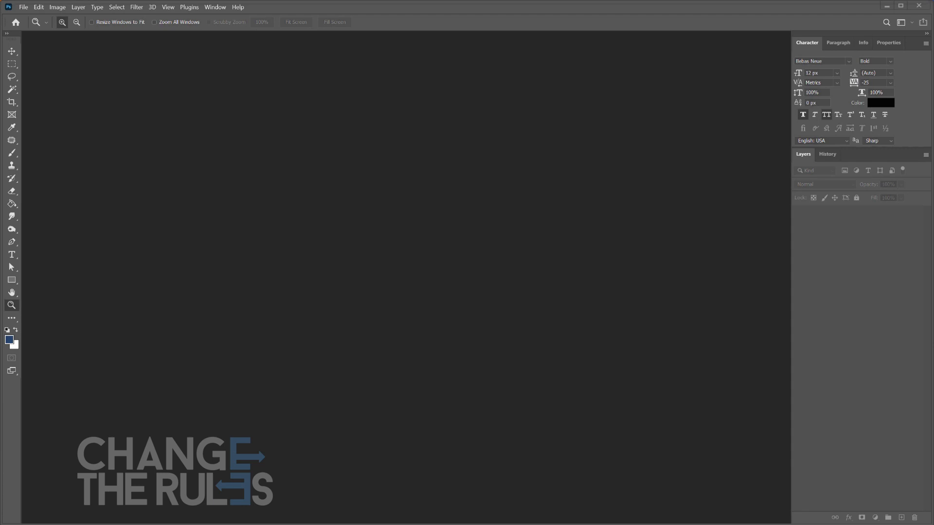
# Step: Open beanie-studio-portrait-blue-background.jpg and, in the Camera Raw Filter, set Noise Reduction to 100 and its Detail to the minimum
pyautogui.moveTo(445, 388); pyautogui.dragTo(398, 305)
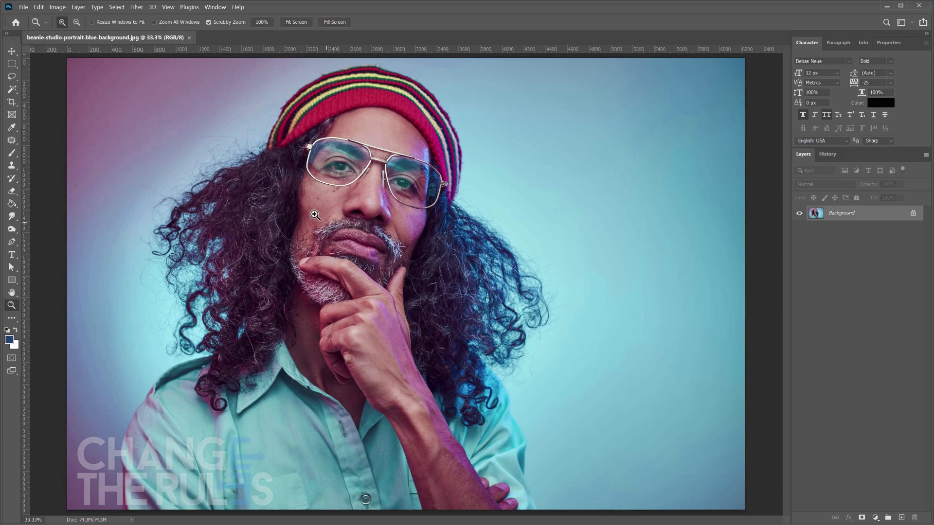
pyautogui.click(137, 8)
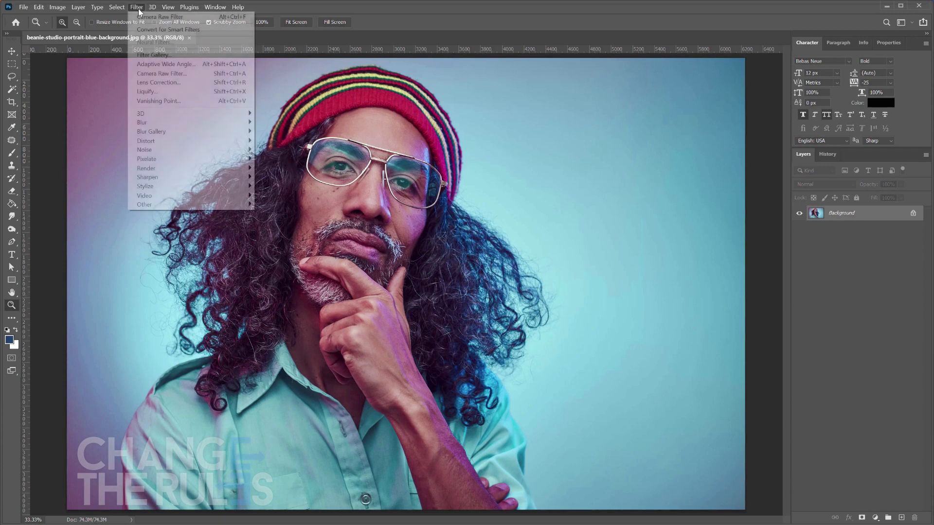
pyautogui.click(151, 76)
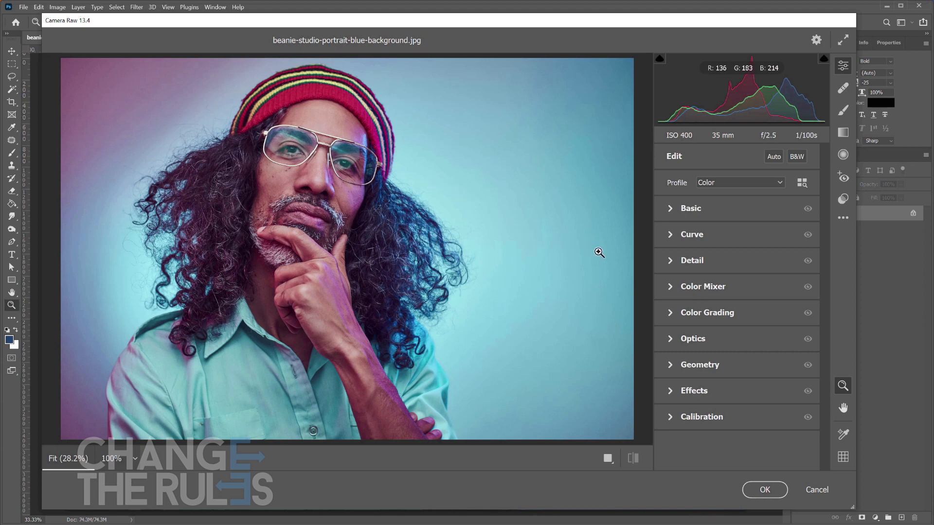
pyautogui.click(669, 262)
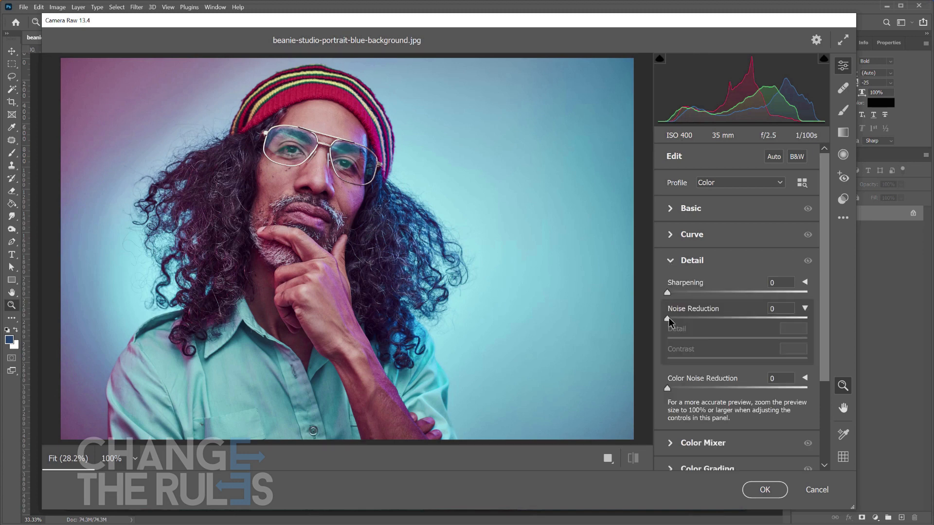
pyautogui.moveTo(669, 320); pyautogui.dragTo(810, 323)
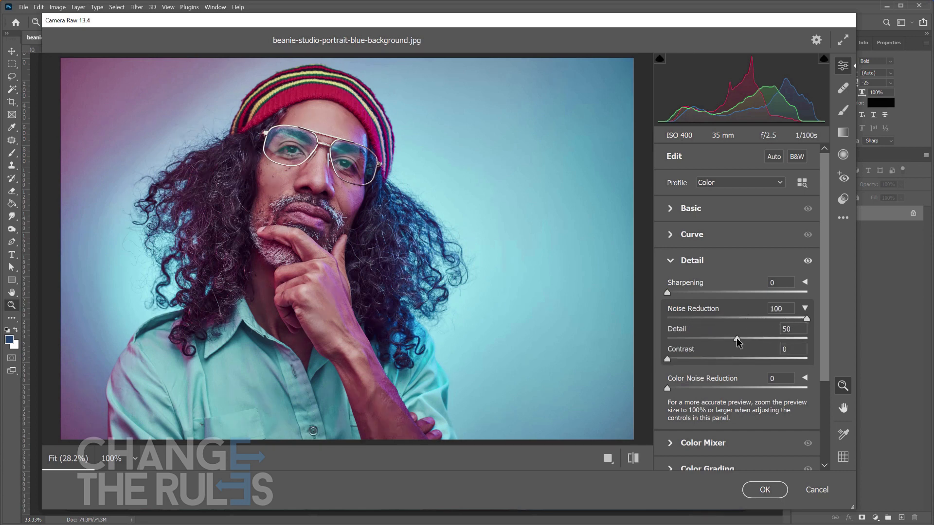
pyautogui.moveTo(737, 340); pyautogui.dragTo(659, 339)
# Step: Raise the Camera Raw Clarity to +90 and apply the filter to the portrait
pyautogui.click(674, 209)
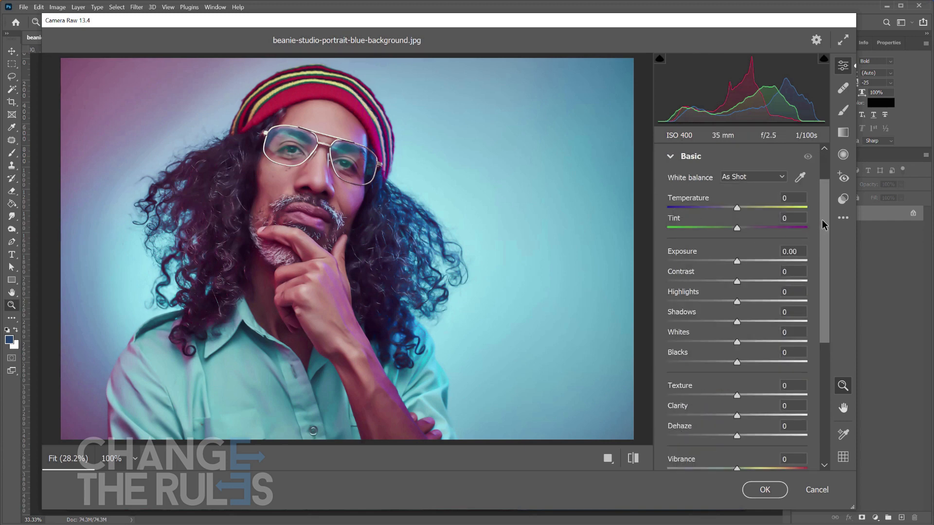
pyautogui.moveTo(823, 220); pyautogui.dragTo(800, 276)
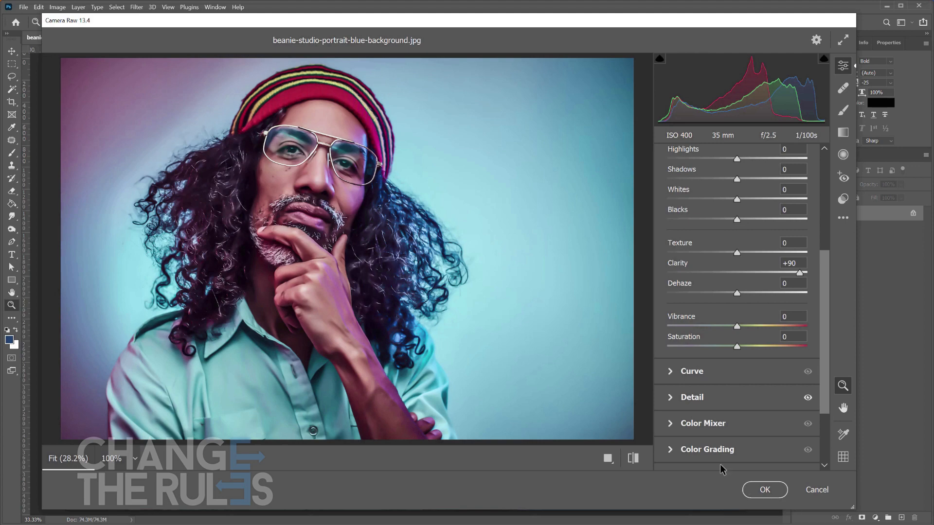
pyautogui.click(762, 490)
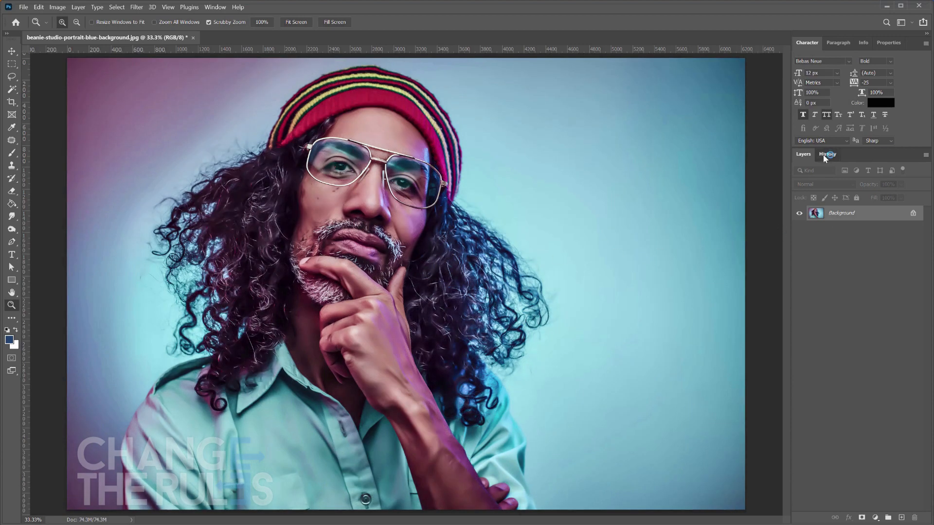
# Step: Compare the portrait before and after the Camera Raw Filter using the history states, examining the face up close
pyautogui.click(825, 156)
pyautogui.click(831, 185)
pyautogui.click(831, 196)
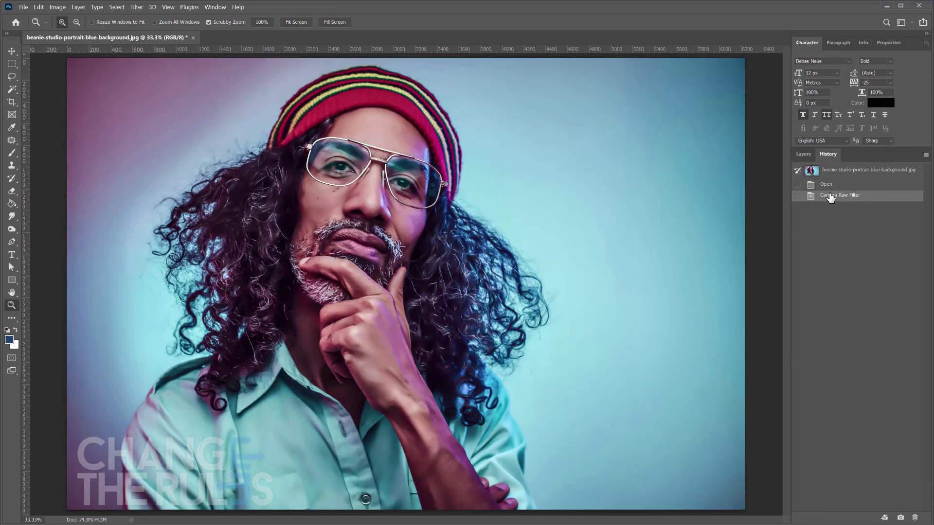
pyautogui.click(833, 185)
pyautogui.click(835, 197)
pyautogui.moveTo(293, 199); pyautogui.dragTo(412, 131)
pyautogui.moveTo(422, 179); pyautogui.dragTo(412, 125)
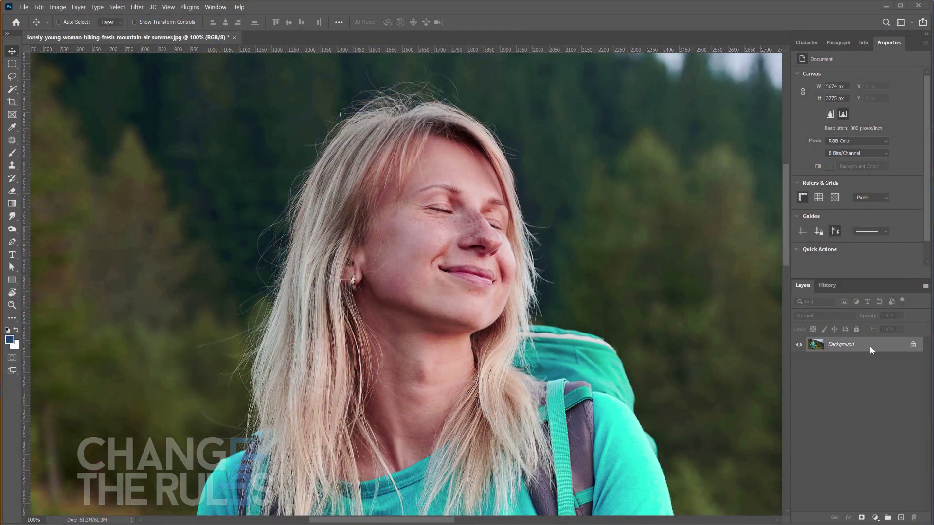
# Step: Duplicate the Background layer of the hiking woman photo and add an empty layer between the original and the copy
pyautogui.moveTo(870, 345); pyautogui.dragTo(901, 518)
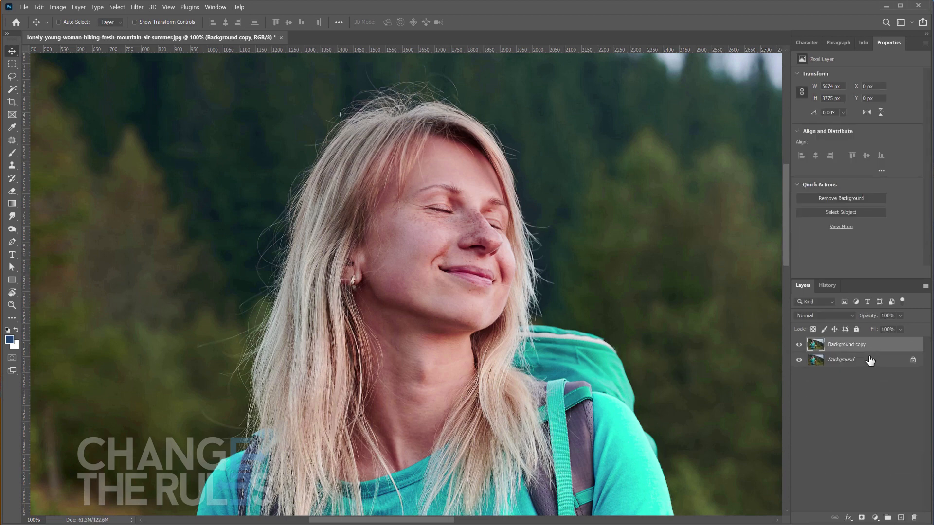
pyautogui.click(870, 360)
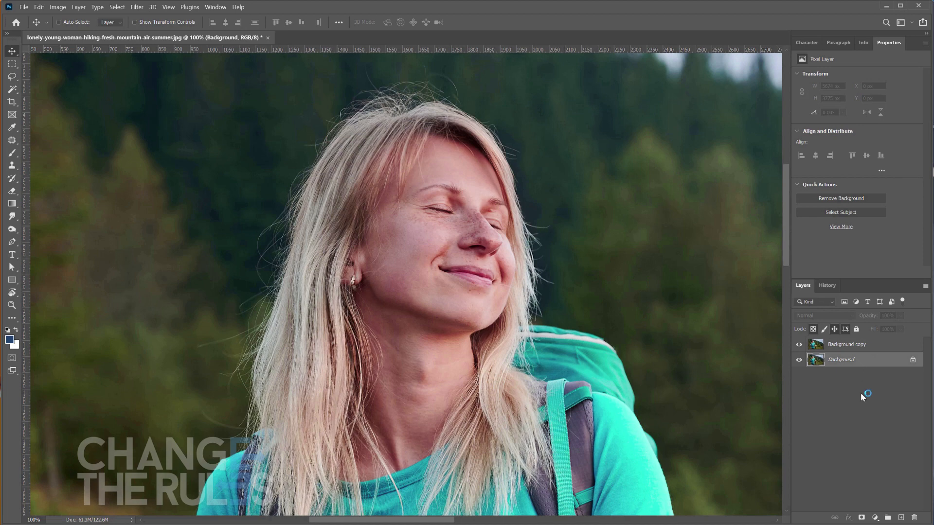
pyautogui.click(899, 518)
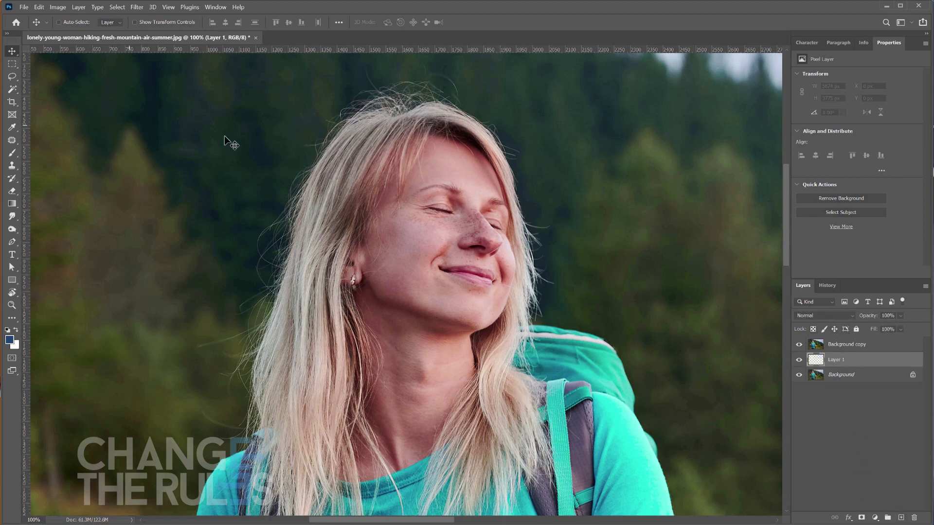
# Step: Fill the new middle layer with the dark blue foreground color using the Paint Bucket tool
pyautogui.click(12, 204)
pyautogui.click(37, 214)
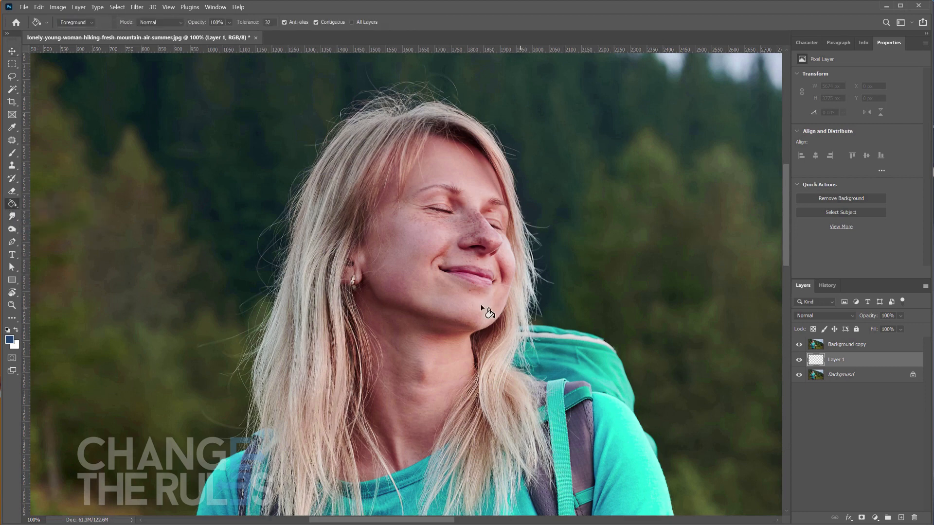
pyautogui.click(470, 292)
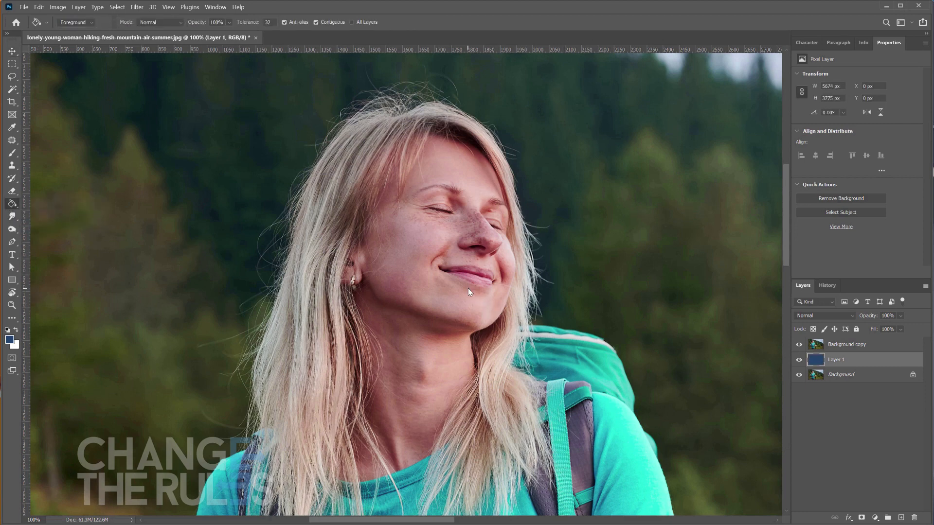
pyautogui.click(12, 51)
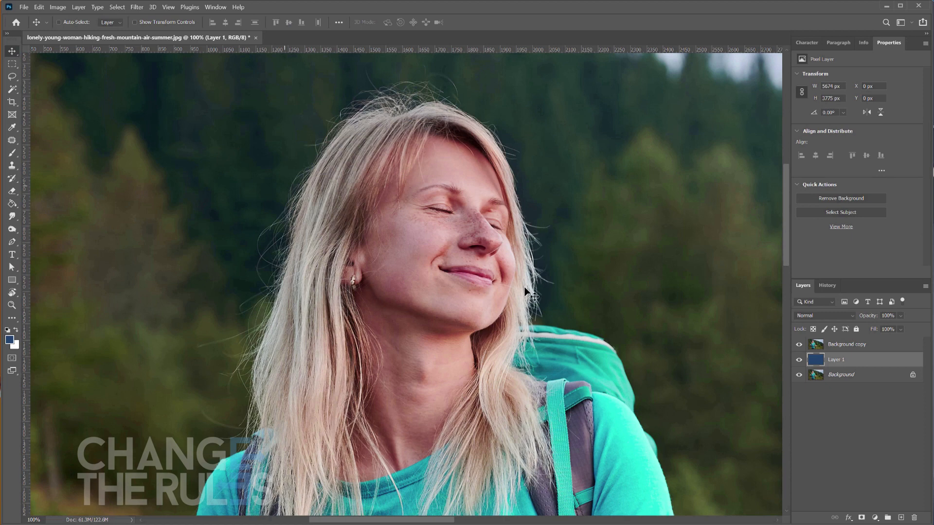
# Step: Select the woman on the Background copy layer using Select Subject
pyautogui.click(851, 344)
pyautogui.click(116, 7)
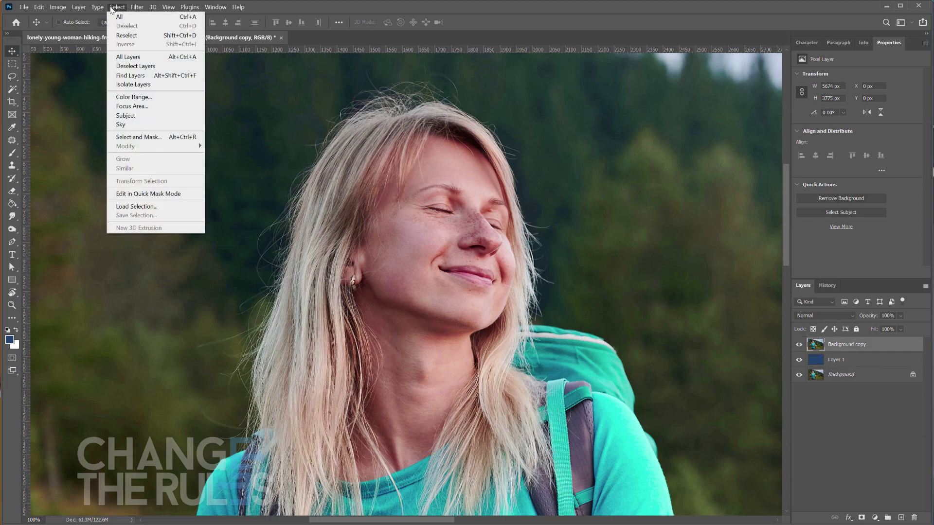
pyautogui.click(125, 116)
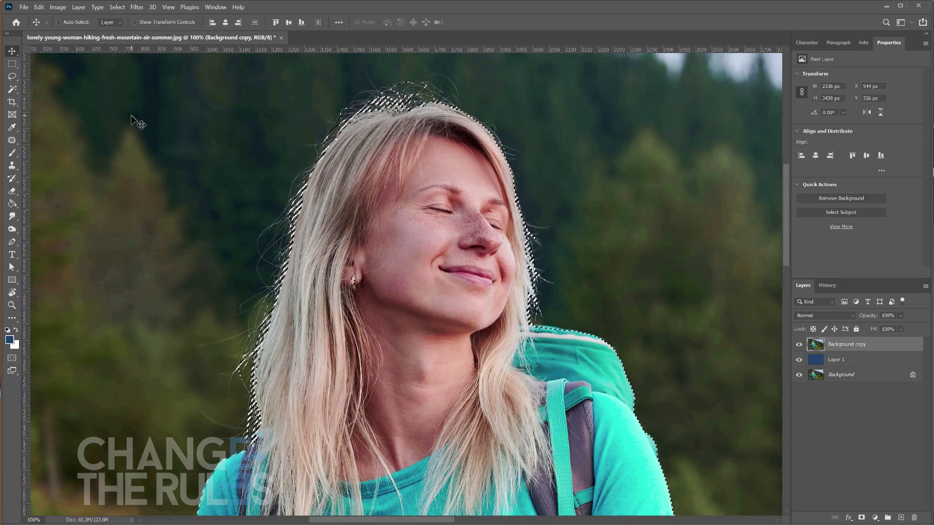
# Step: Refine the hair edges of the woman's selection with Refine Hair in Select and Mask
pyautogui.click(117, 7)
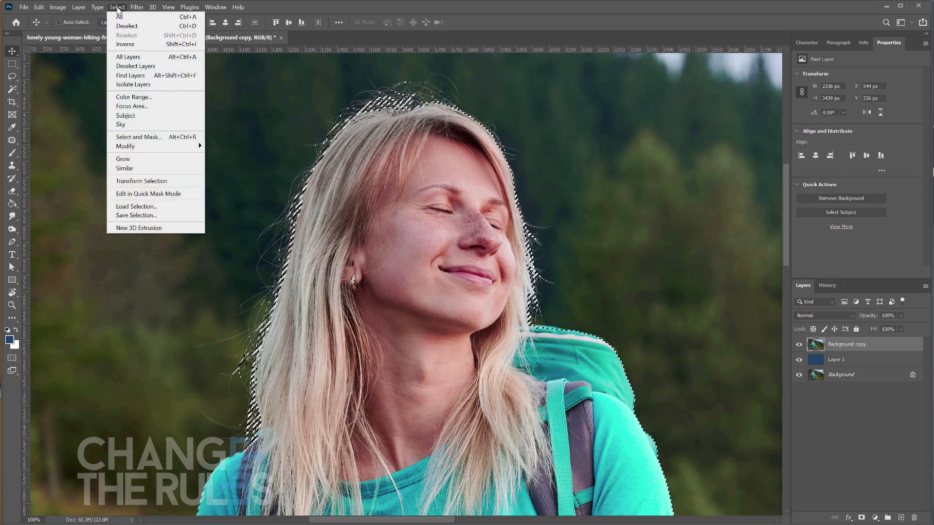
pyautogui.click(132, 138)
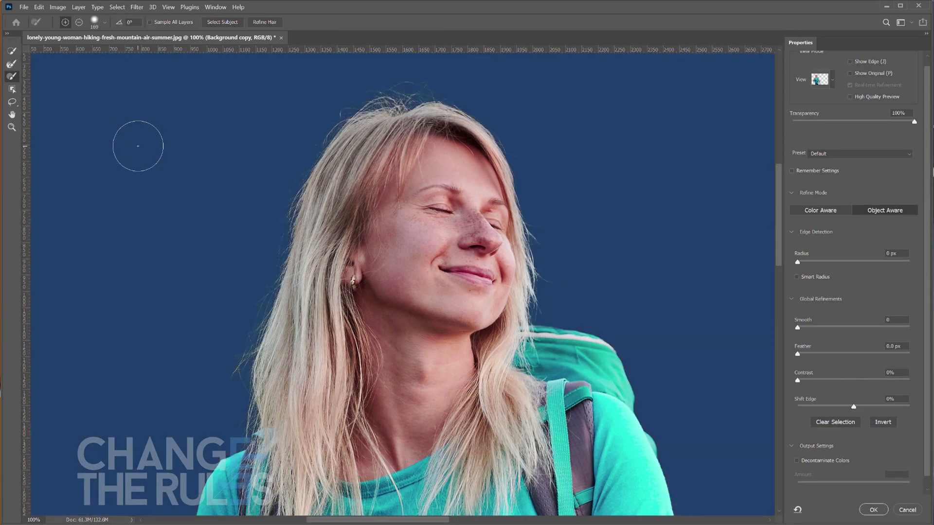
pyautogui.click(261, 23)
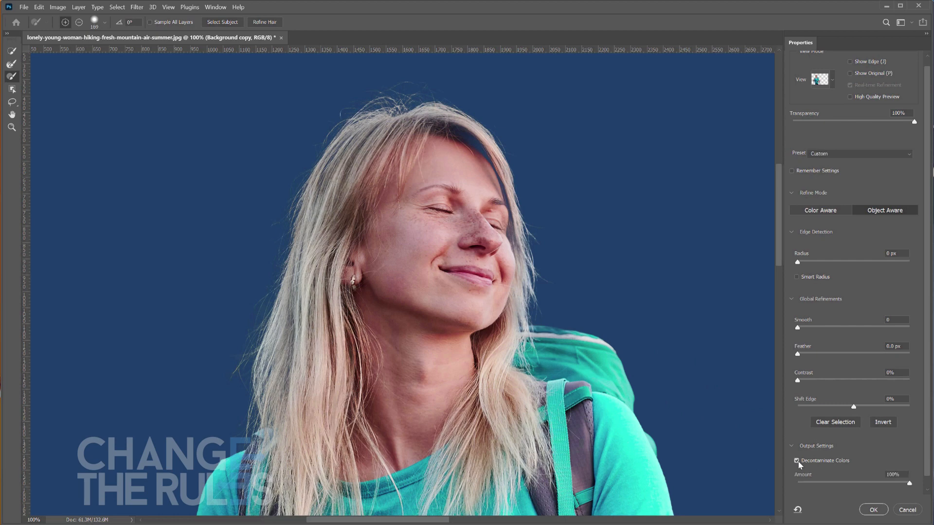
# Step: Enable Decontaminate Colors, paint back the missing area along the forehead and hairline, and accept the refined selection
pyautogui.click(798, 461)
pyautogui.moveTo(430, 145)
pyautogui.mouseDown()
pyautogui.moveTo(471, 171)
pyautogui.moveTo(489, 221)
pyautogui.moveTo(492, 301)
pyautogui.mouseUp()
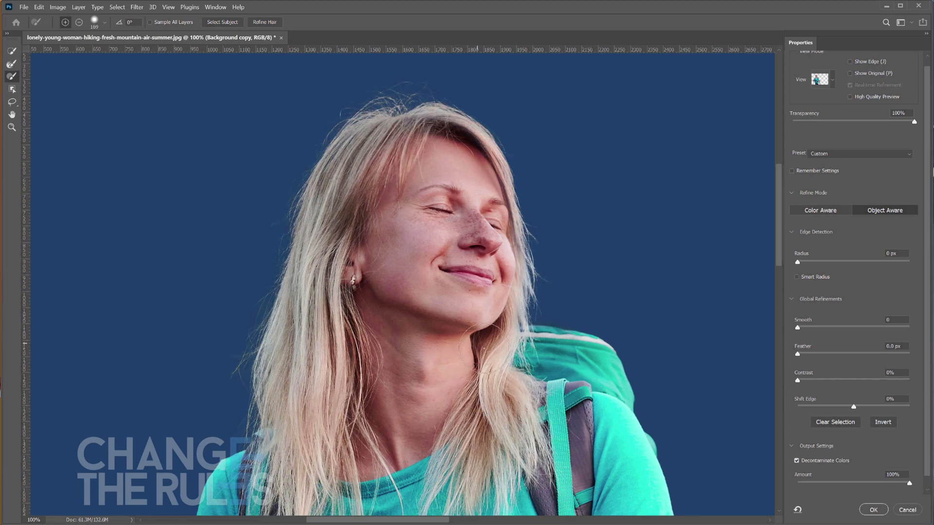
pyautogui.click(873, 510)
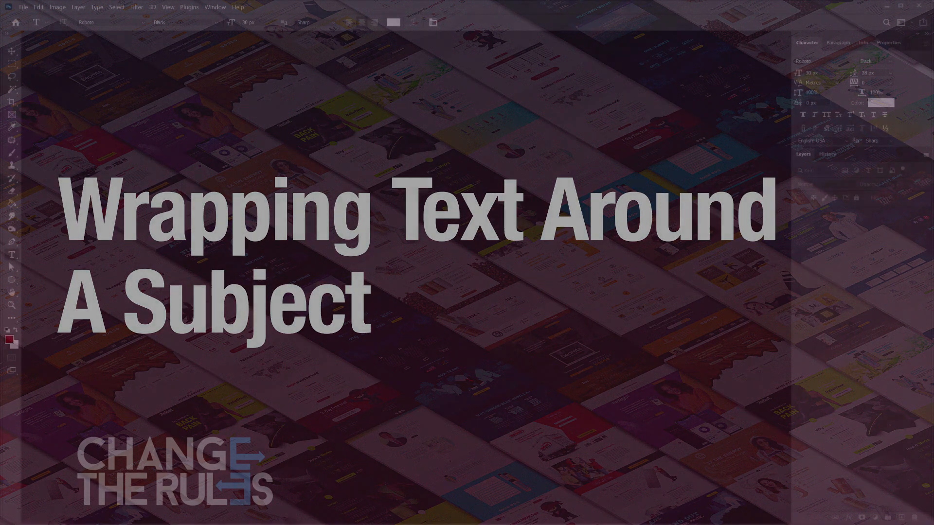
# Step: Open shot-blissful-asian-young-woman.jpg and select the jumping woman using Select Subject
pyautogui.moveTo(525, 393); pyautogui.dragTo(446, 256)
pyautogui.click(117, 6)
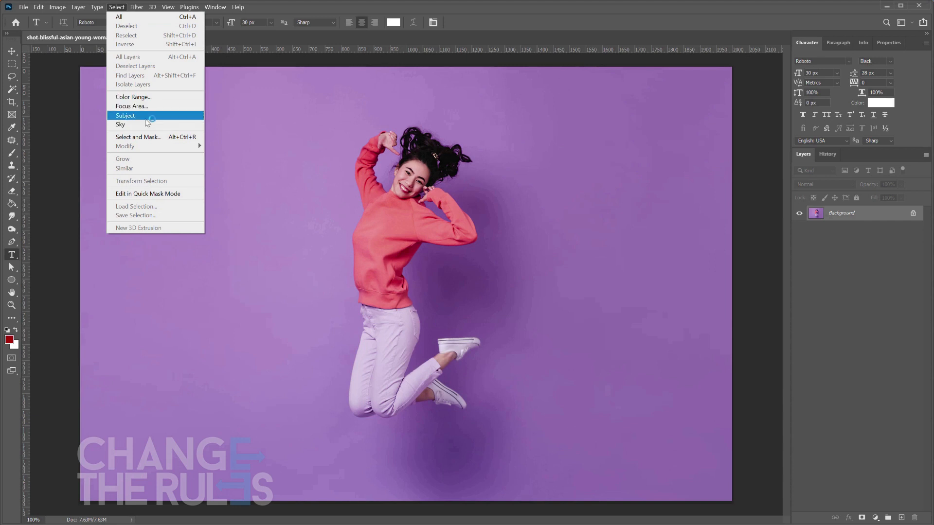
pyautogui.click(146, 118)
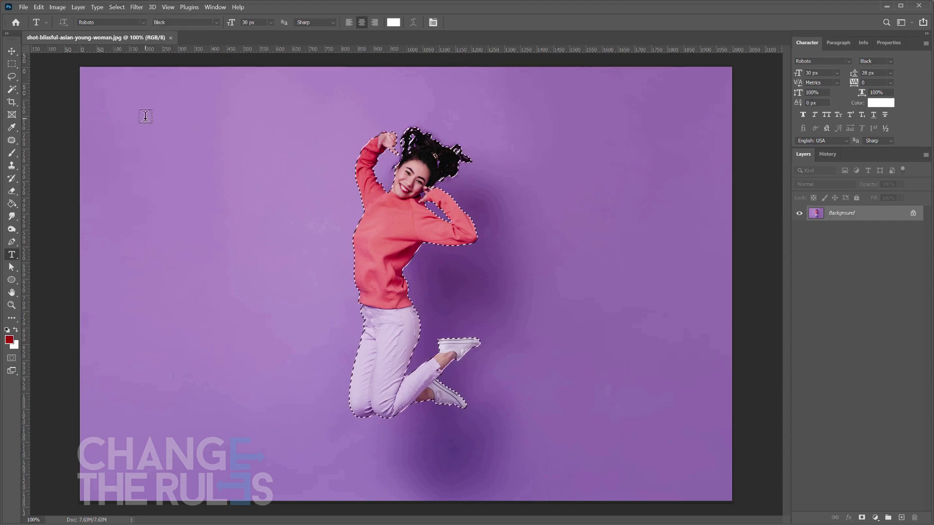
# Step: Expand the selection around the jumping woman by 30 pixels
pyautogui.press('v')
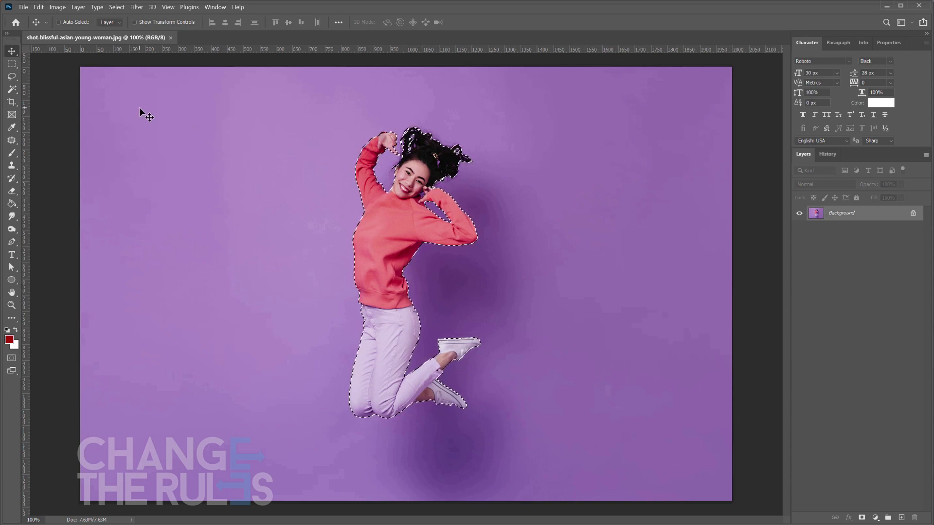
pyautogui.click(117, 7)
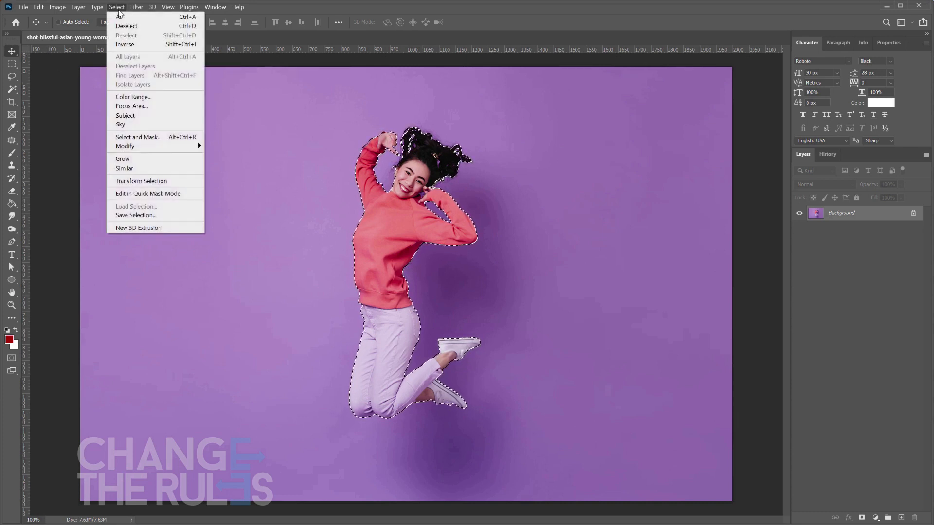
pyautogui.moveTo(171, 146)
pyautogui.click(225, 165)
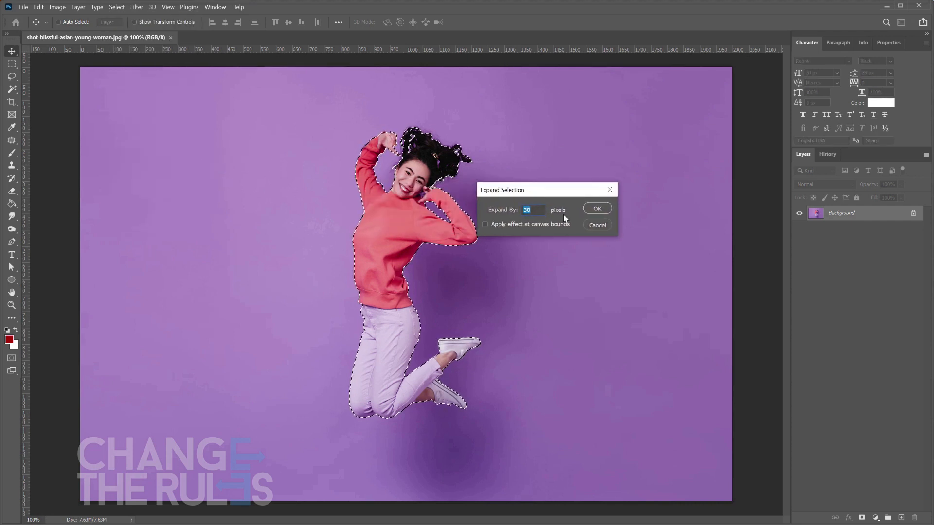
pyautogui.click(600, 208)
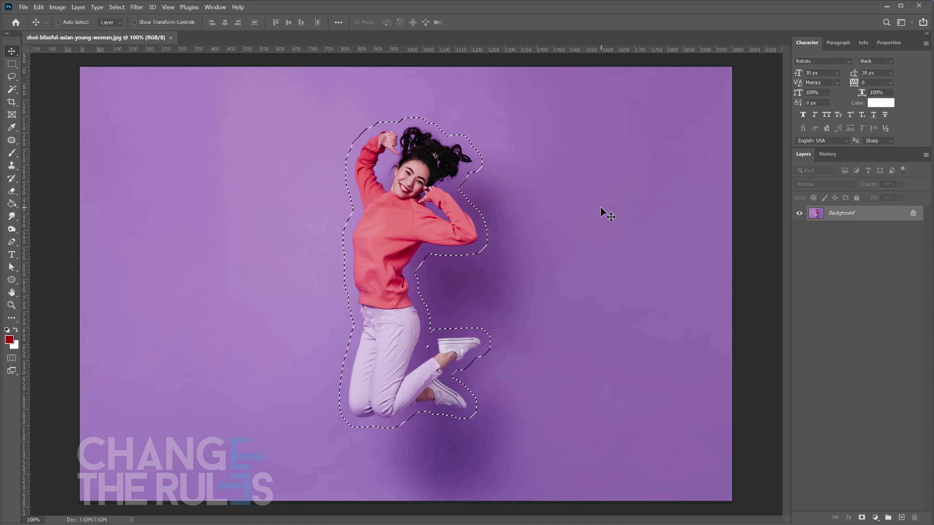
# Step: Smooth the expanded selection with a sample radius of 30 pixels
pyautogui.click(115, 9)
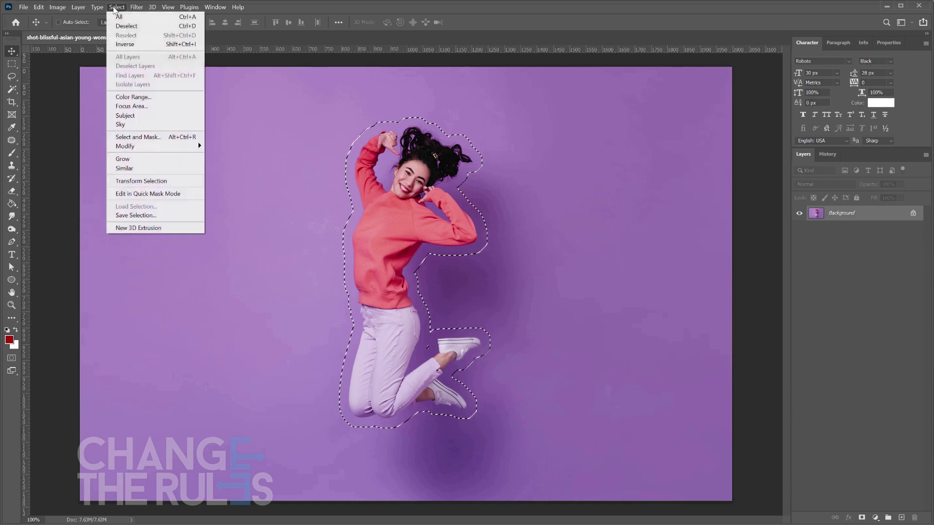
pyautogui.moveTo(146, 146)
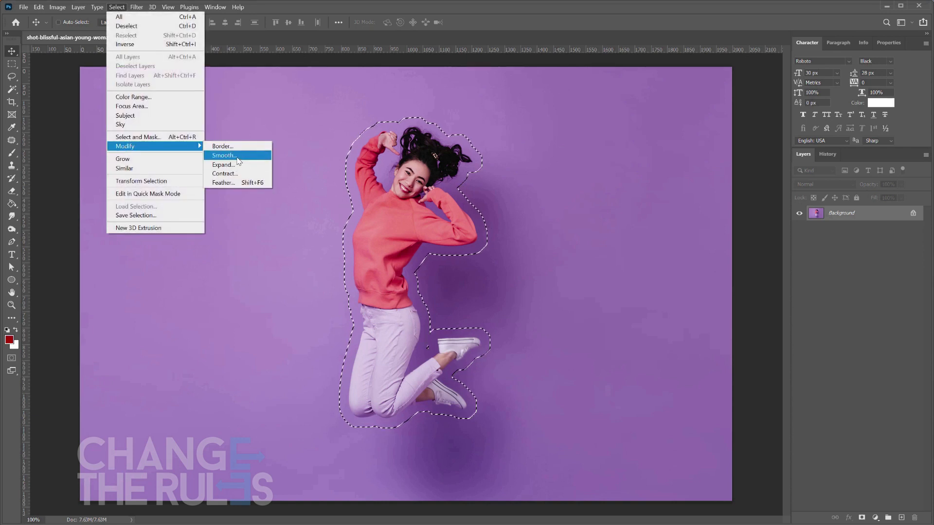
pyautogui.click(225, 155)
pyautogui.moveTo(498, 104); pyautogui.dragTo(563, 194)
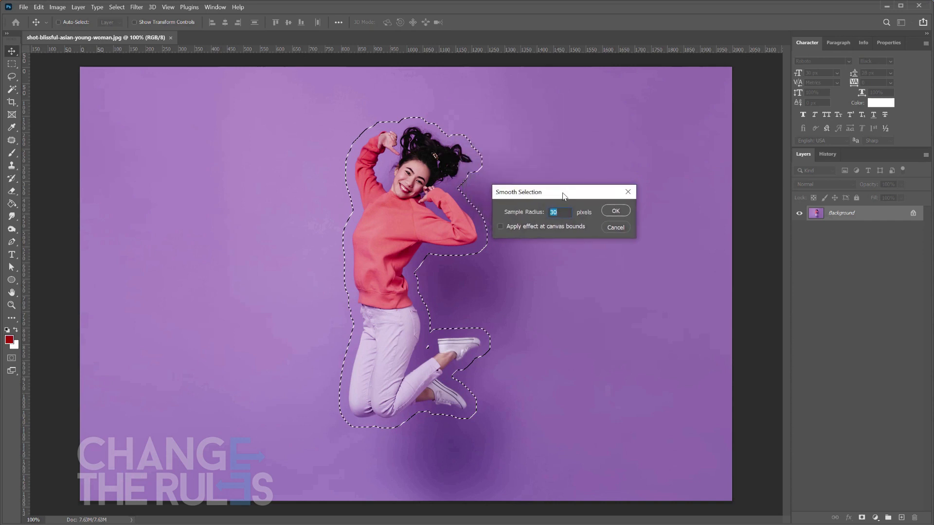
pyautogui.click(614, 209)
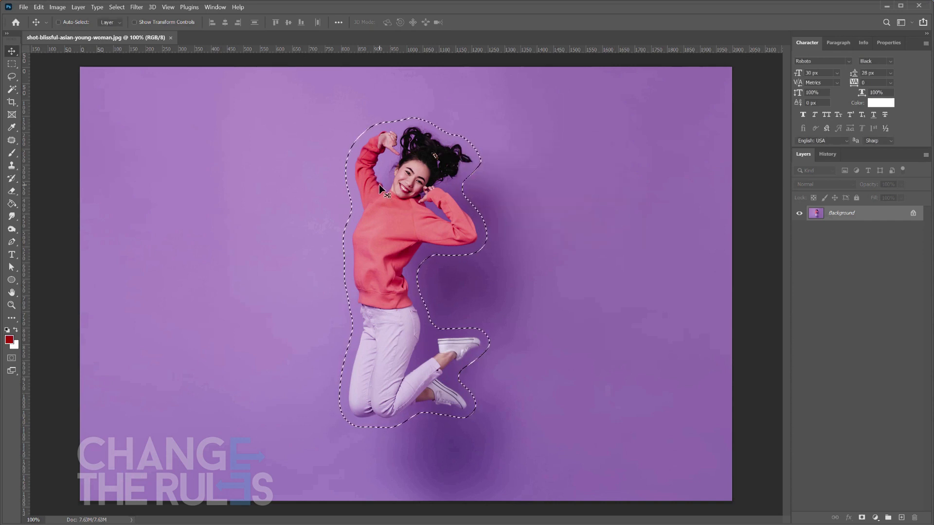
# Step: Convert the smoothed selection into a work path with a tolerance of 1.0 pixels
pyautogui.press('m')
pyautogui.rightClick(361, 179)
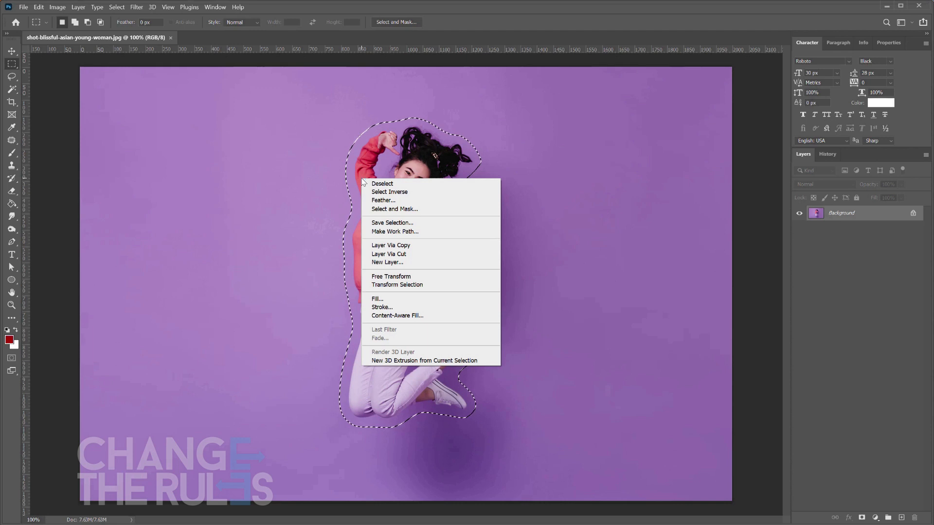
pyautogui.click(389, 232)
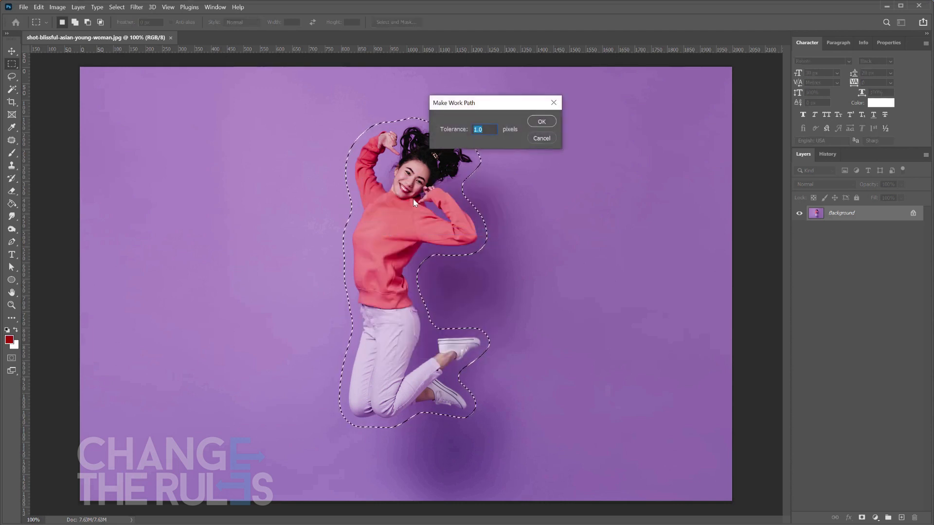
pyautogui.moveTo(487, 109); pyautogui.dragTo(534, 197)
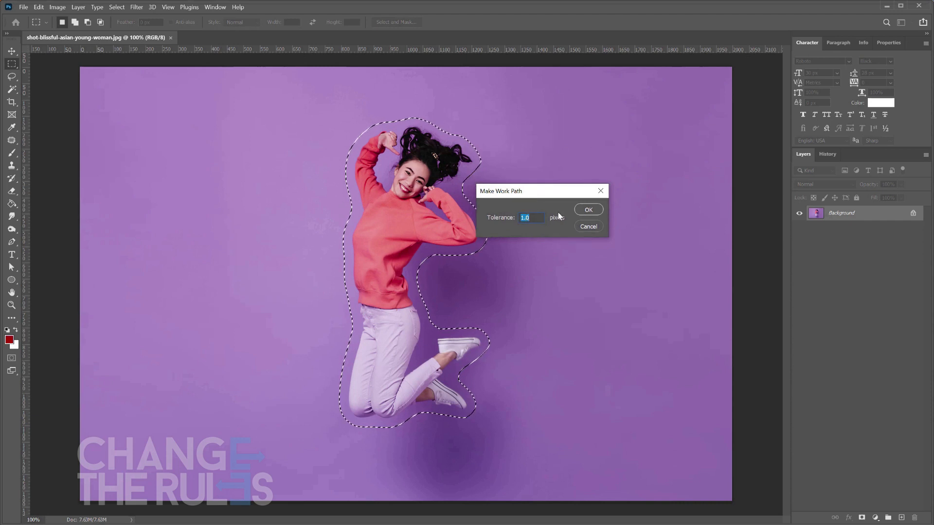
pyautogui.click(590, 210)
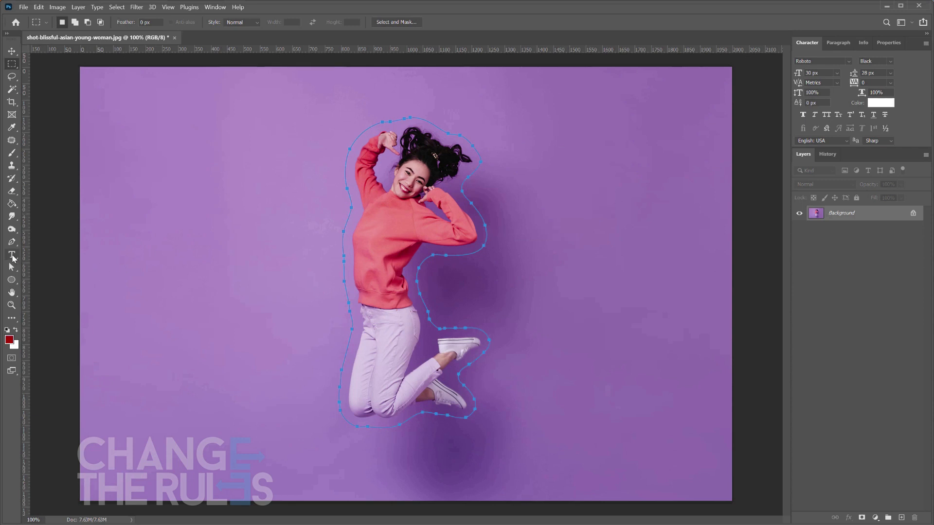
# Step: Fill the path around the jumping woman with Lorem ipsum text in Roboto Black, 30 px, and commit it
pyautogui.click(12, 255)
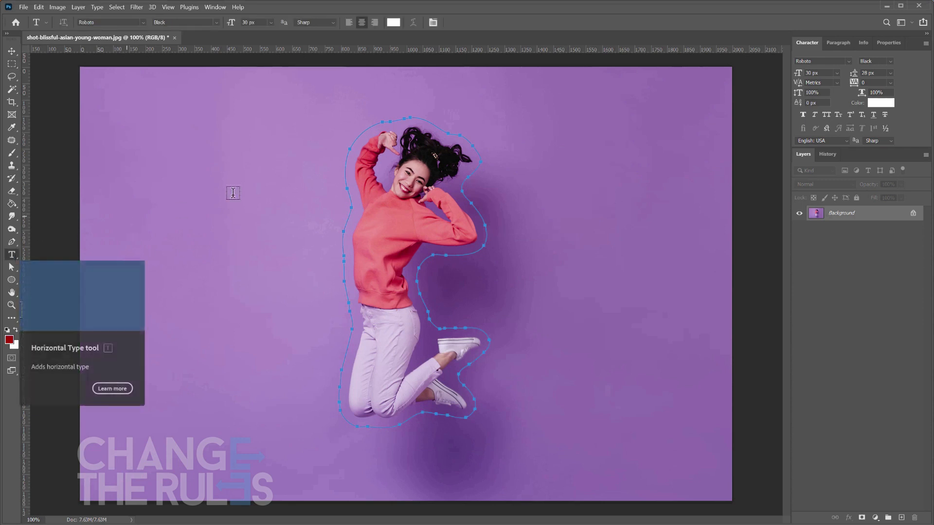
pyautogui.click(361, 132)
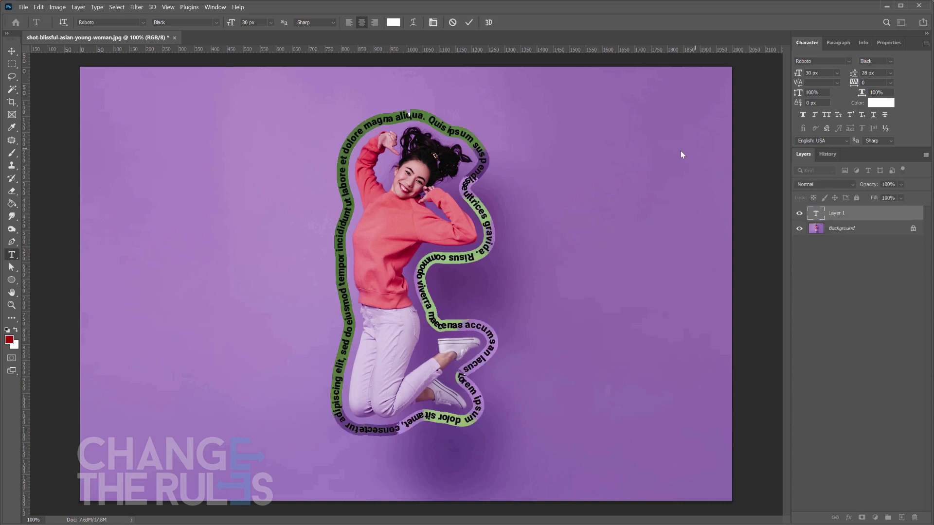
pyautogui.click(12, 51)
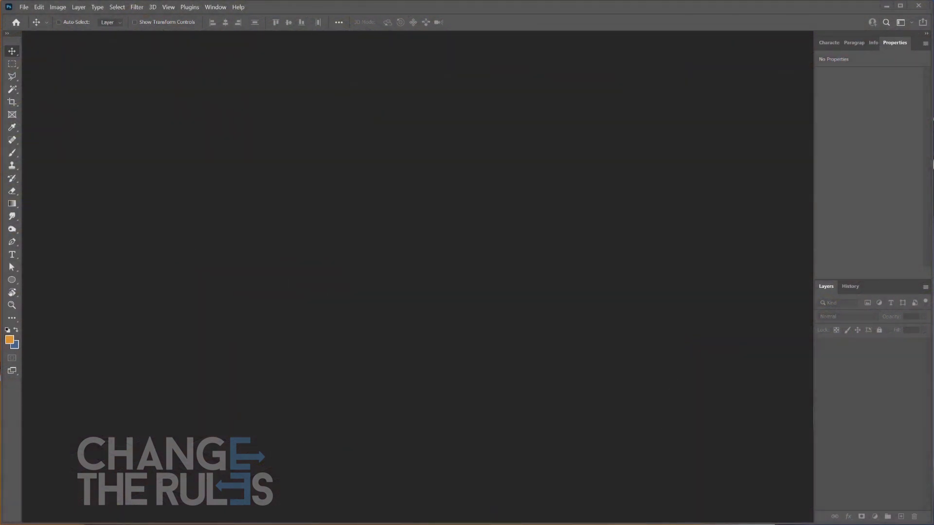
# Step: Open the smile photo Depositphotos_30232291_XL.jpg for close work on the teeth
pyautogui.moveTo(442, 371); pyautogui.dragTo(362, 233)
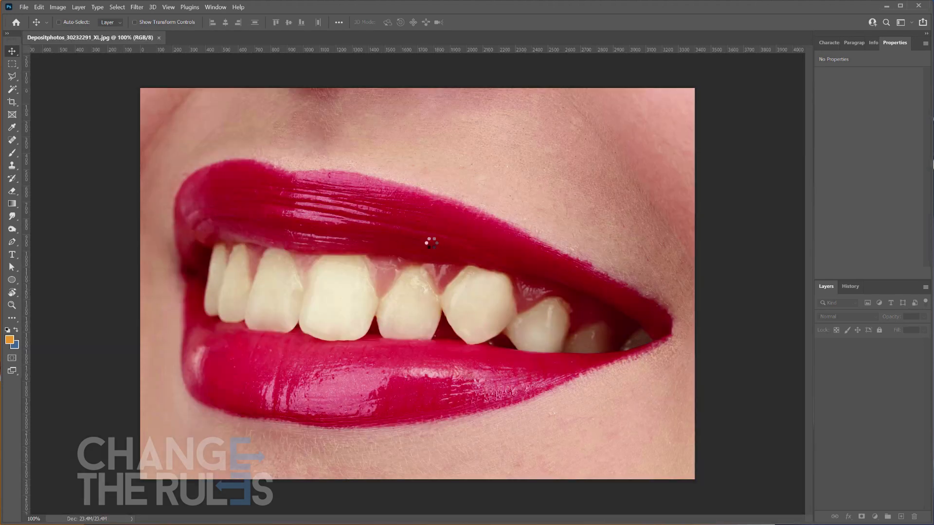
pyautogui.press('z')
pyautogui.click(356, 265)
pyautogui.click(350, 292)
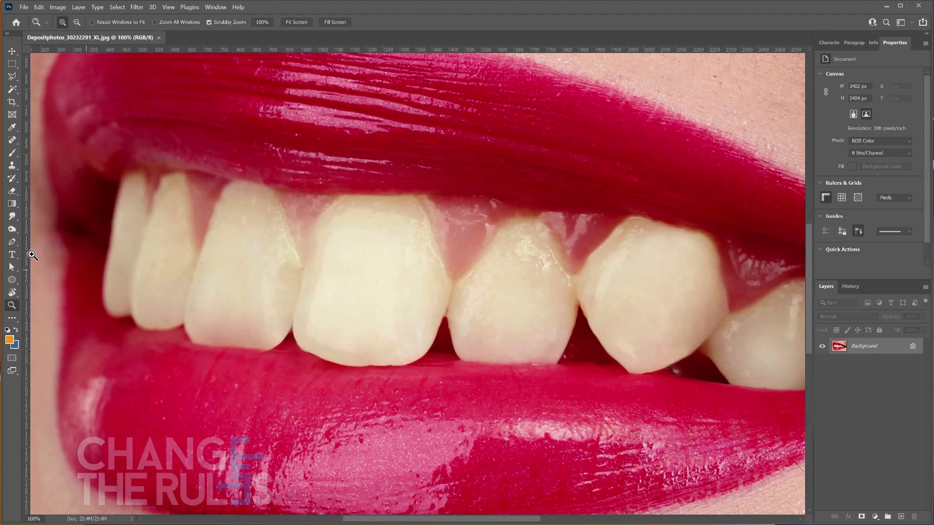
# Step: Start a Pen tool path at the top of the outermost front tooth and trace down and under the first three teeth
pyautogui.click(13, 243)
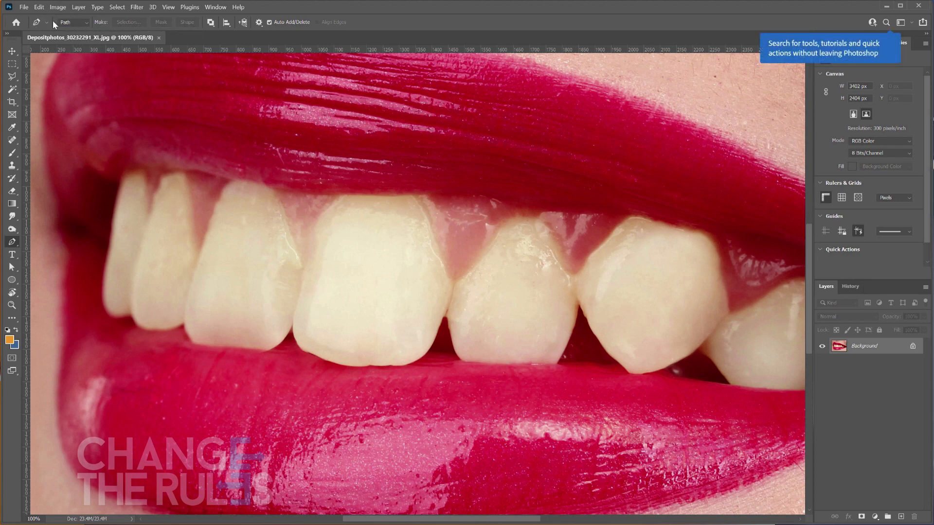
pyautogui.click(136, 172)
pyautogui.moveTo(119, 185); pyautogui.dragTo(117, 202)
pyautogui.click(107, 252)
pyautogui.moveTo(101, 302)
pyautogui.mouseDown()
pyautogui.moveTo(106, 316)
pyautogui.moveTo(131, 317)
pyautogui.mouseUp()
pyautogui.click(133, 316)
pyautogui.moveTo(146, 329); pyautogui.dragTo(188, 304)
pyautogui.keyDown('alt'); pyautogui.click(185, 320); pyautogui.keyUp('alt')
pyautogui.moveTo(206, 346); pyautogui.dragTo(230, 348)
pyautogui.click(257, 351)
pyautogui.moveTo(293, 323); pyautogui.dragTo(302, 304)
# Step: Continue the path along the lower edges of the large middle tooth and the two teeth beside it
pyautogui.moveTo(319, 359)
pyautogui.mouseDown()
pyautogui.moveTo(347, 369)
pyautogui.moveTo(407, 367)
pyautogui.mouseUp()
pyautogui.moveTo(438, 340); pyautogui.dragTo(443, 326)
pyautogui.click(447, 316)
pyautogui.moveTo(489, 367); pyautogui.dragTo(534, 368)
pyautogui.click(558, 364)
pyautogui.moveTo(581, 304); pyautogui.dragTo(585, 283)
pyautogui.keyDown('alt'); pyautogui.click(580, 304); pyautogui.keyUp('alt')
pyautogui.moveTo(634, 375)
pyautogui.mouseDown()
pyautogui.moveTo(482, 343)
pyautogui.moveTo(506, 345)
pyautogui.mouseUp()
pyautogui.click(545, 316)
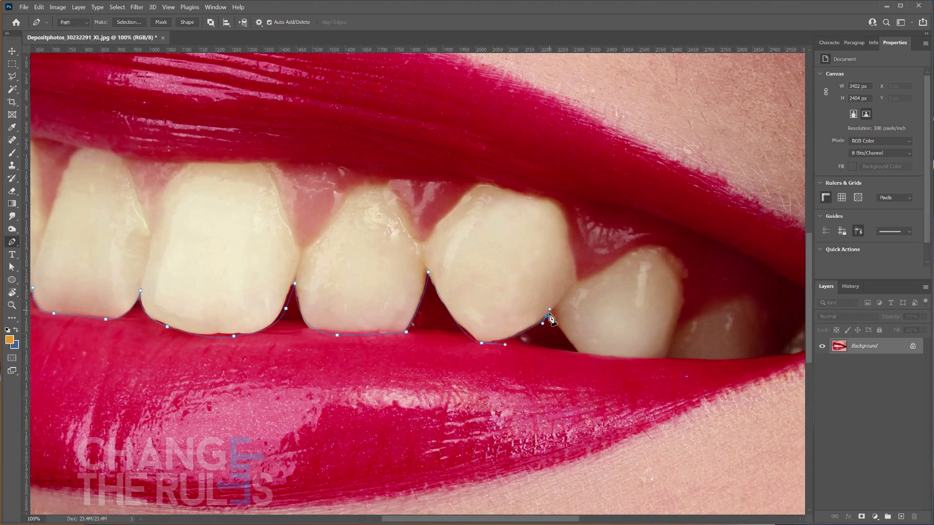
# Step: Extend the path under the darker back teeth to the corner of the mouth
pyautogui.click(579, 353)
pyautogui.moveTo(664, 358); pyautogui.dragTo(672, 358)
pyautogui.moveTo(746, 357); pyautogui.dragTo(647, 359)
pyautogui.click(663, 359)
pyautogui.moveTo(751, 336); pyautogui.dragTo(771, 325)
# Step: Trace the path back along the upper lip's inner edge and close it around the teeth
pyautogui.click(726, 309)
pyautogui.moveTo(506, 204); pyautogui.dragTo(396, 182)
pyautogui.moveTo(236, 162); pyautogui.dragTo(569, 220)
pyautogui.moveTo(398, 208); pyautogui.dragTo(355, 197)
pyautogui.click(282, 199)
pyautogui.hotkey('ctrl', '-')
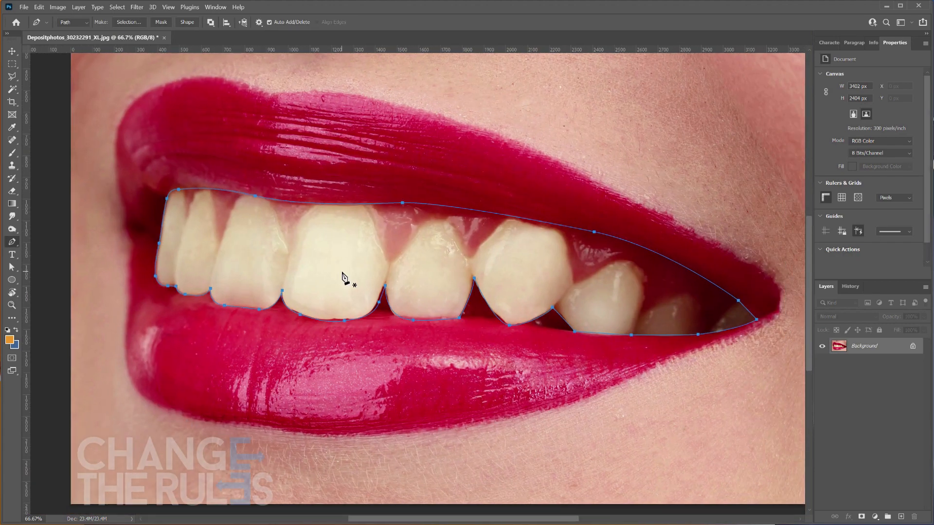
# Step: Turn the teeth path into a new anti-aliased selection with a feather radius of 0 pixels
pyautogui.rightClick(408, 259)
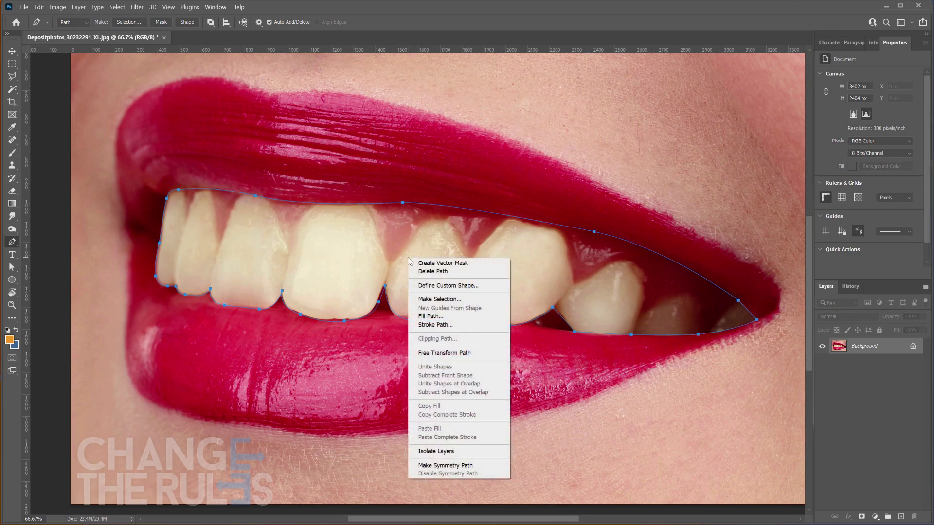
pyautogui.click(443, 300)
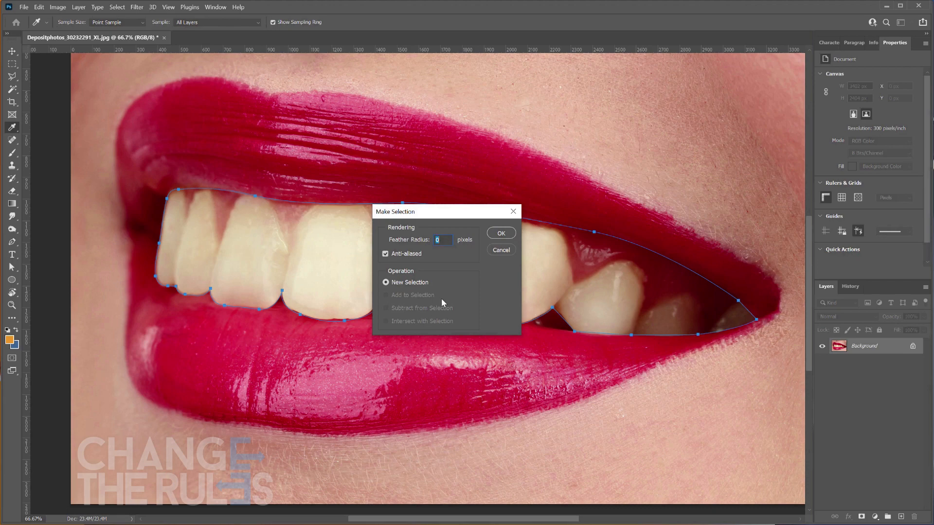
pyautogui.click(501, 235)
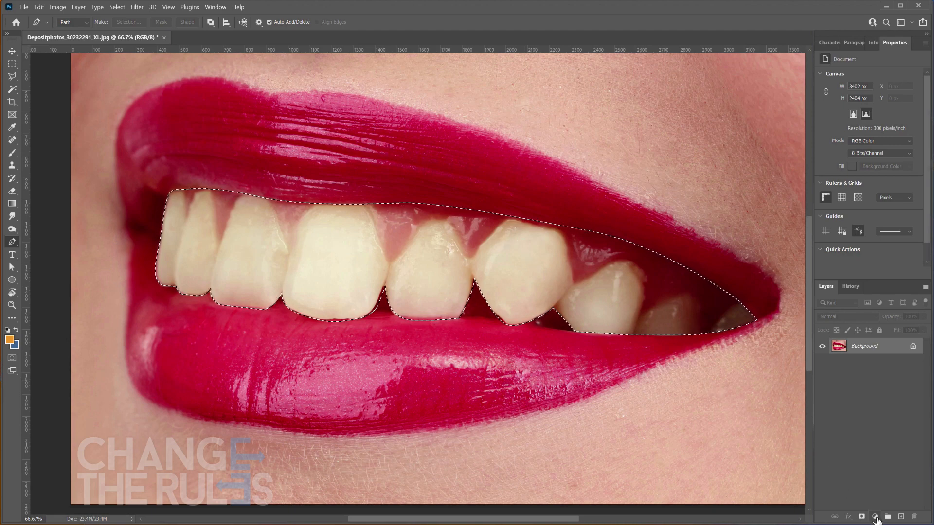
# Step: Add a Hue/Saturation adjustment to the selected teeth and set the saturation of the Yellows to -100
pyautogui.click(874, 517)
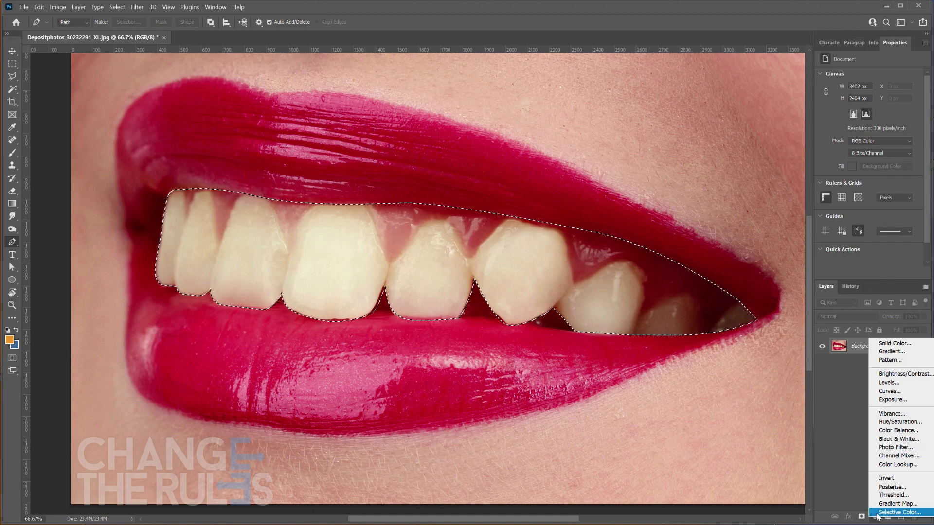
pyautogui.click(897, 422)
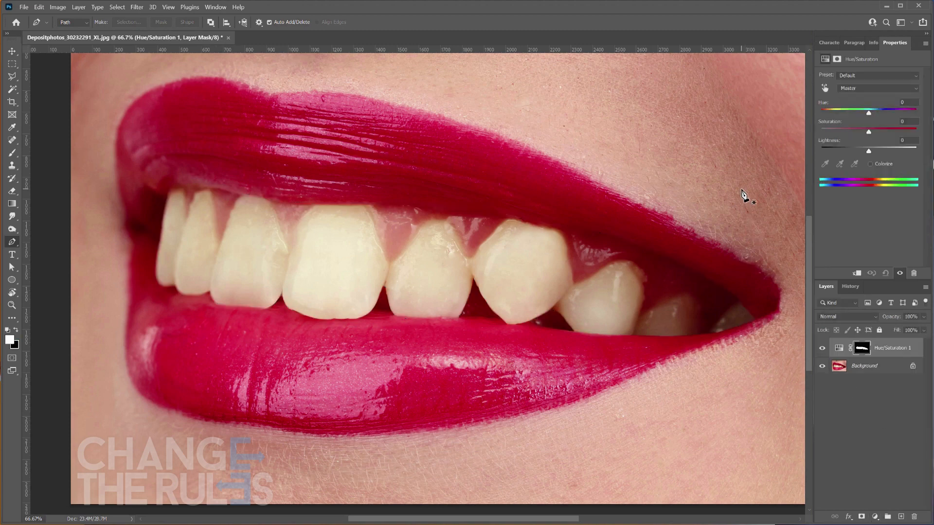
pyautogui.click(869, 89)
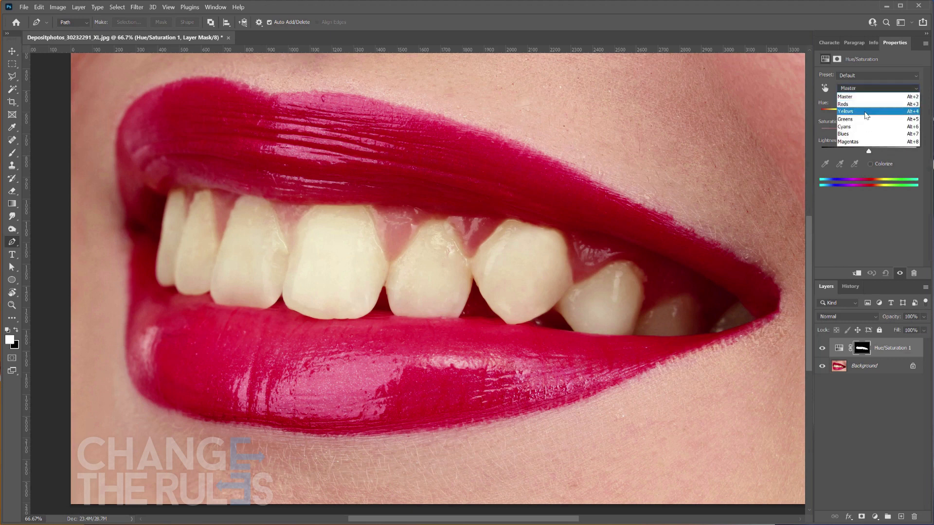
pyautogui.click(865, 112)
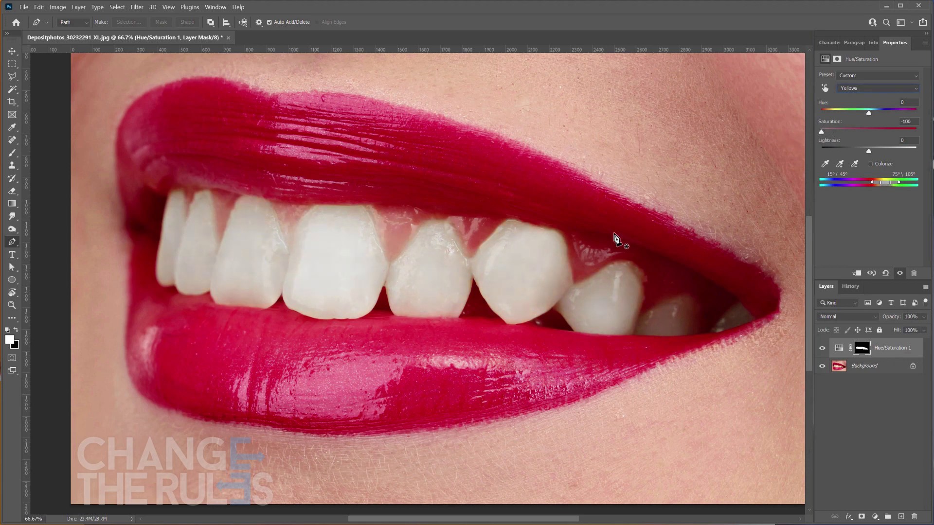
# Step: Compare the teeth before and after whitening by switching between the Close Path and Modify Hue/Saturation Layer history states
pyautogui.click(851, 286)
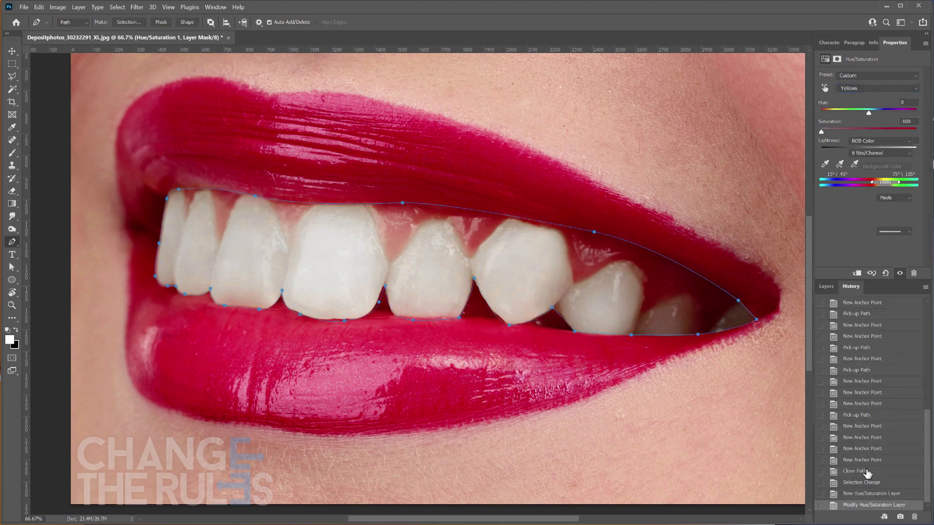
pyautogui.click(856, 470)
pyautogui.click(866, 504)
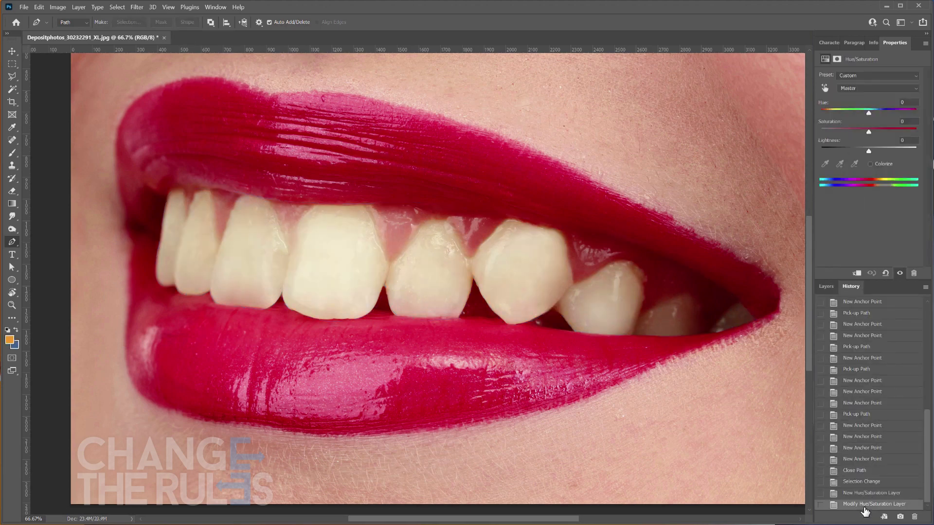
pyautogui.click(860, 471)
pyautogui.click(858, 504)
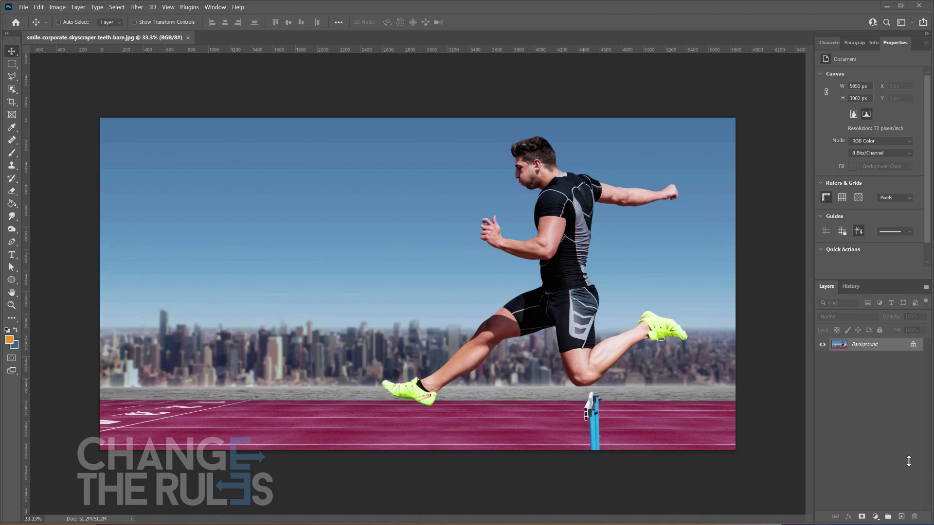
# Step: Duplicate the Background layer of the hurdler photo and select the athlete with Select Subject
pyautogui.moveTo(909, 461); pyautogui.dragTo(902, 517)
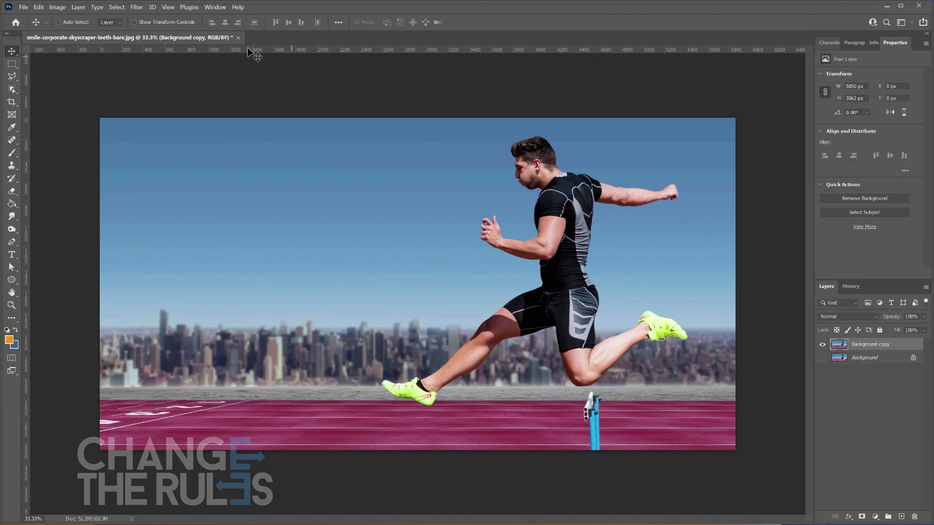
pyautogui.click(117, 7)
pyautogui.click(136, 115)
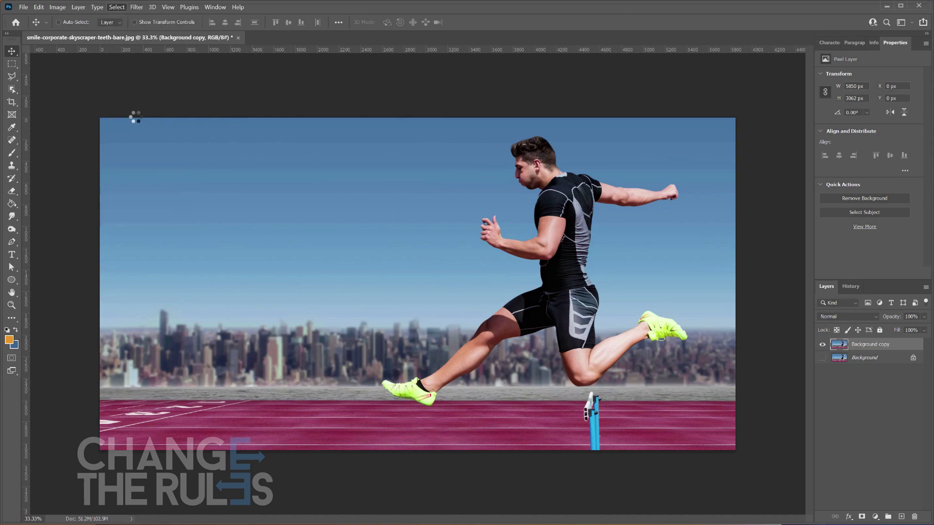
# Step: Output the athlete selection to a new layer through Select and Mask
pyautogui.click(117, 7)
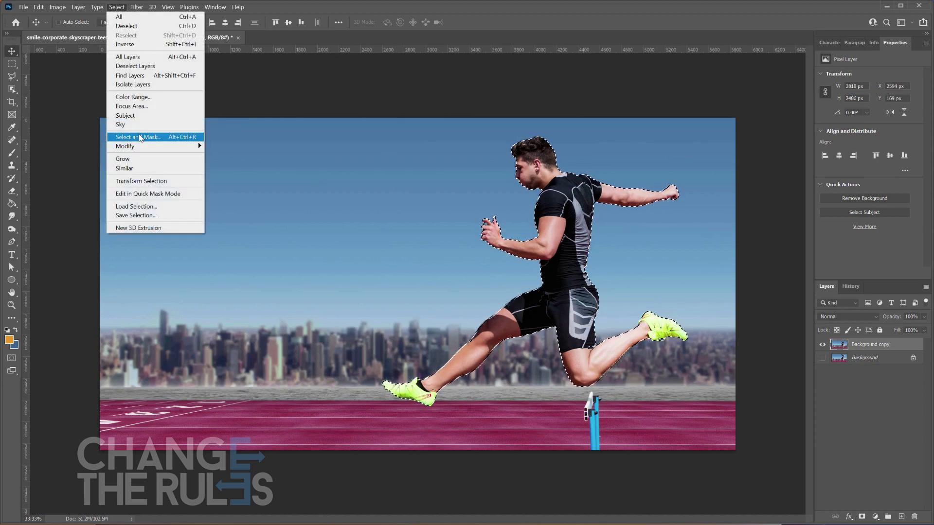
pyautogui.click(138, 137)
pyautogui.click(839, 464)
pyautogui.click(849, 486)
pyautogui.click(875, 508)
# Step: Hide the cutout layer, show the Background copy, and create an expanded subject selection of the athlete on it
pyautogui.click(822, 345)
pyautogui.click(822, 358)
pyautogui.click(871, 358)
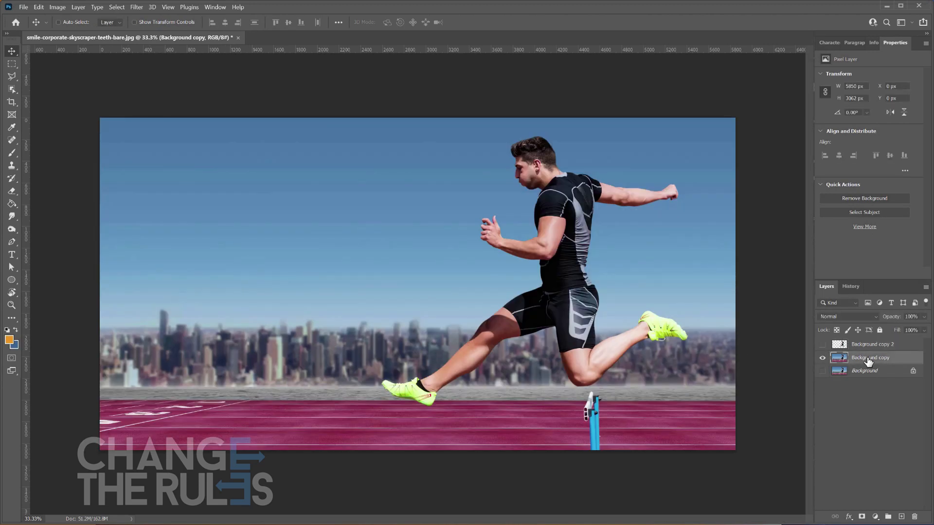
pyautogui.click(117, 6)
pyautogui.click(139, 115)
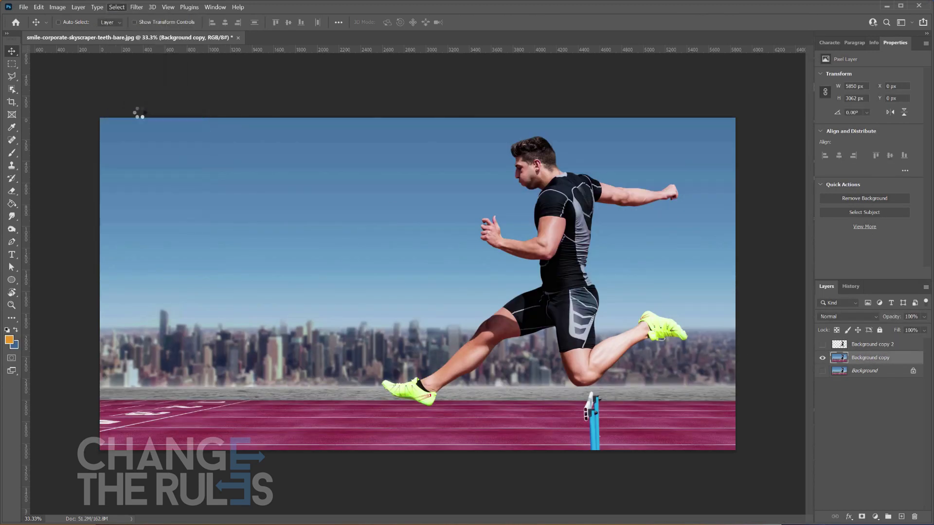
pyautogui.click(117, 7)
pyautogui.moveTo(160, 148)
pyautogui.click(229, 167)
pyautogui.click(508, 260)
# Step: Remove the athlete from the Background copy with Content-Aware Fill using default settings and show the cutout layer again
pyautogui.click(38, 7)
pyautogui.click(72, 169)
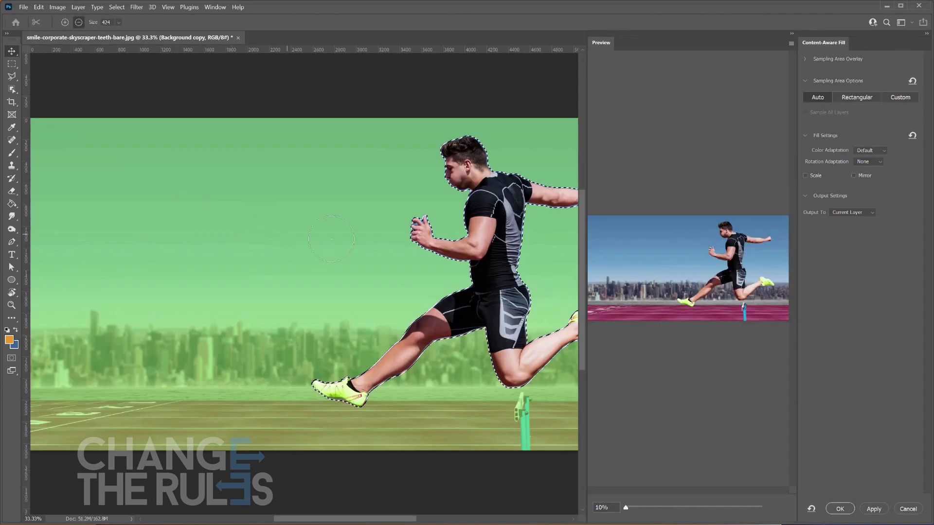
pyautogui.click(841, 509)
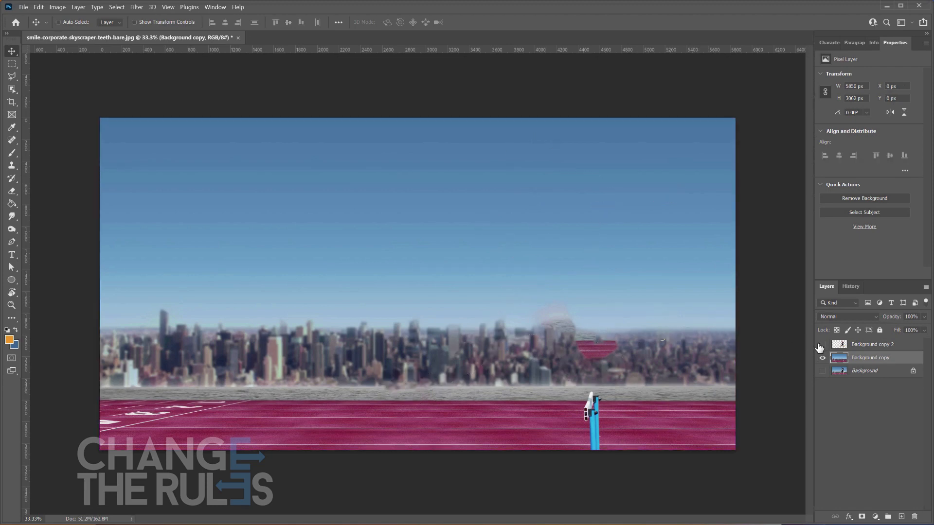
pyautogui.click(821, 345)
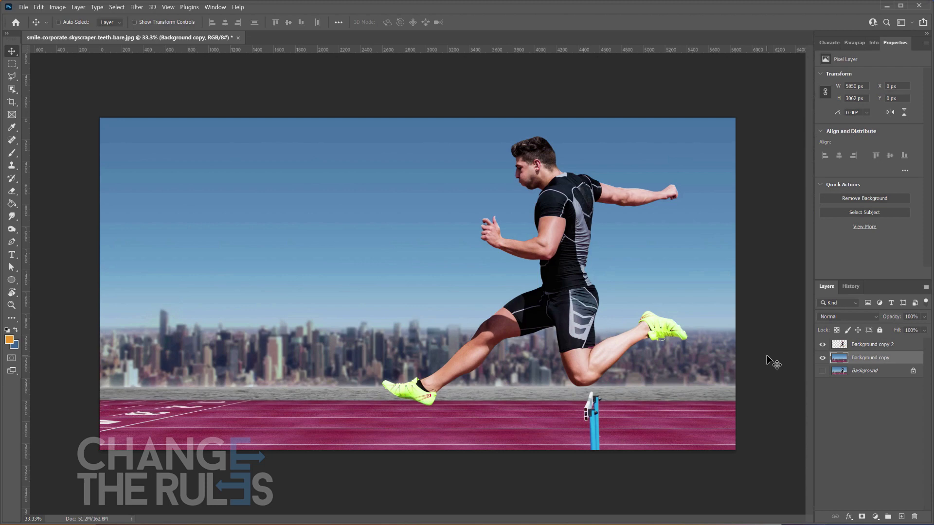
# Step: Start Puppet Warp on the athlete cutout and place pins on the hip, the front knee and the front ankle
pyautogui.click(880, 348)
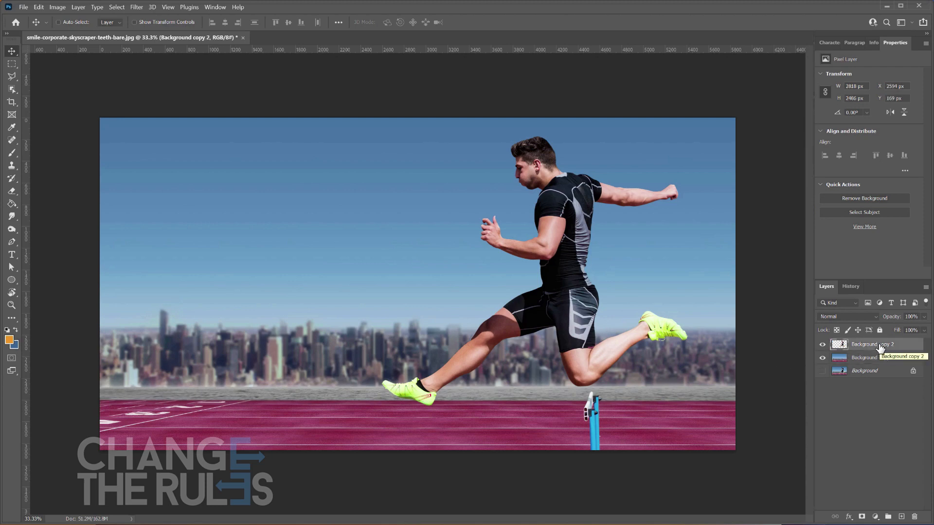
pyautogui.click(38, 7)
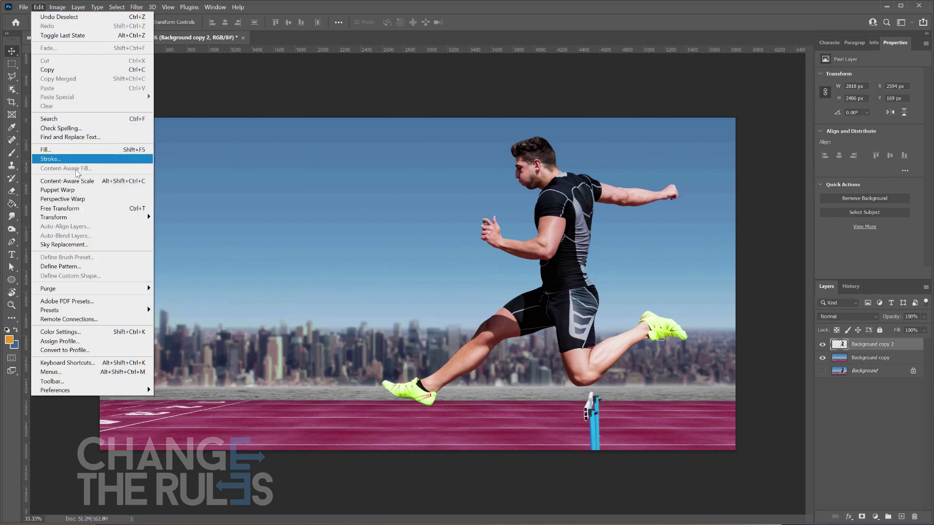
pyautogui.click(80, 190)
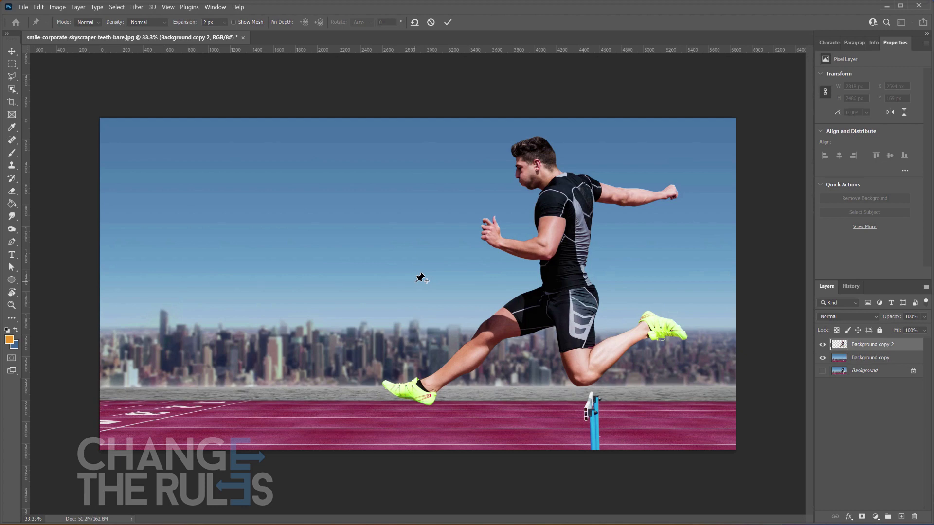
pyautogui.click(544, 308)
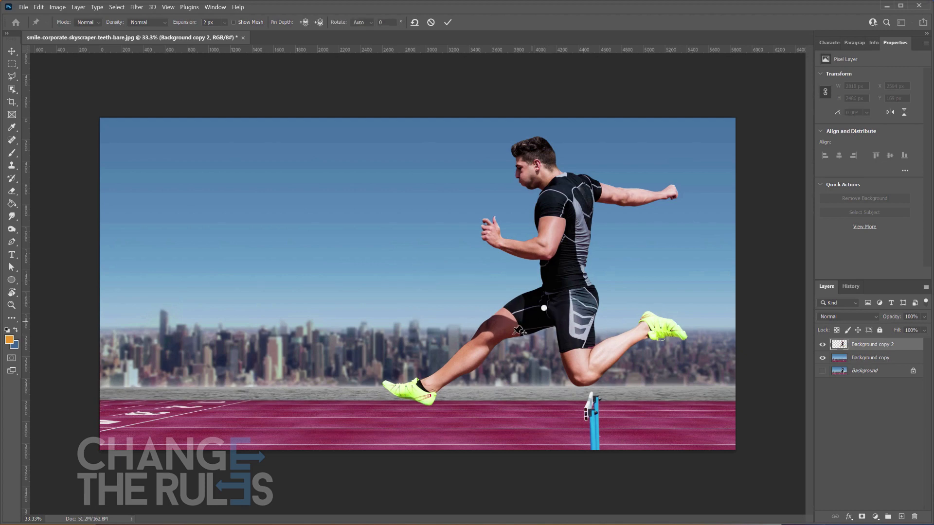
pyautogui.click(492, 333)
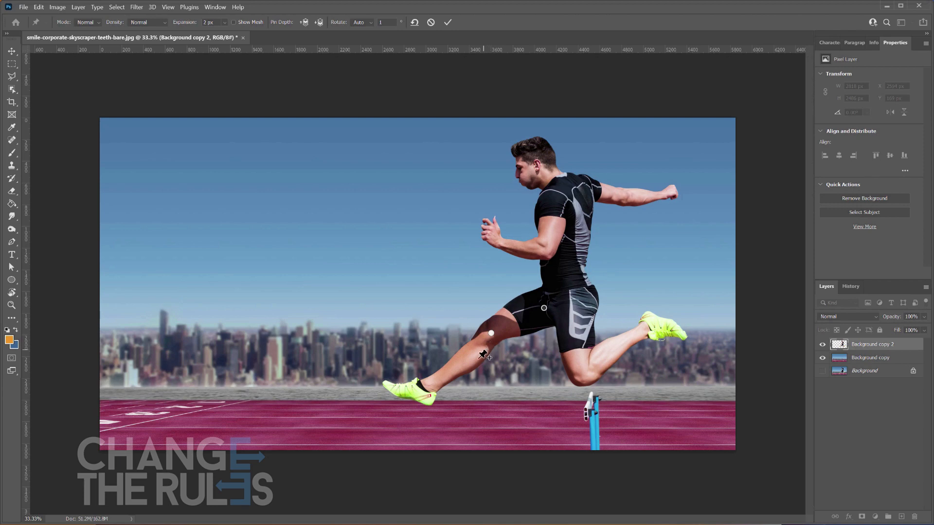
pyautogui.click(427, 388)
# Step: Raise the athlete's front knee, ankle and hip with the Puppet Warp pins to bend the leading leg
pyautogui.moveTo(492, 334); pyautogui.dragTo(487, 319)
pyautogui.moveTo(428, 387); pyautogui.dragTo(435, 368)
pyautogui.moveTo(546, 308); pyautogui.dragTo(532, 279)
pyautogui.moveTo(487, 319); pyautogui.dragTo(468, 296)
pyautogui.moveTo(439, 370); pyautogui.dragTo(412, 357)
pyautogui.moveTo(468, 297); pyautogui.dragTo(468, 282)
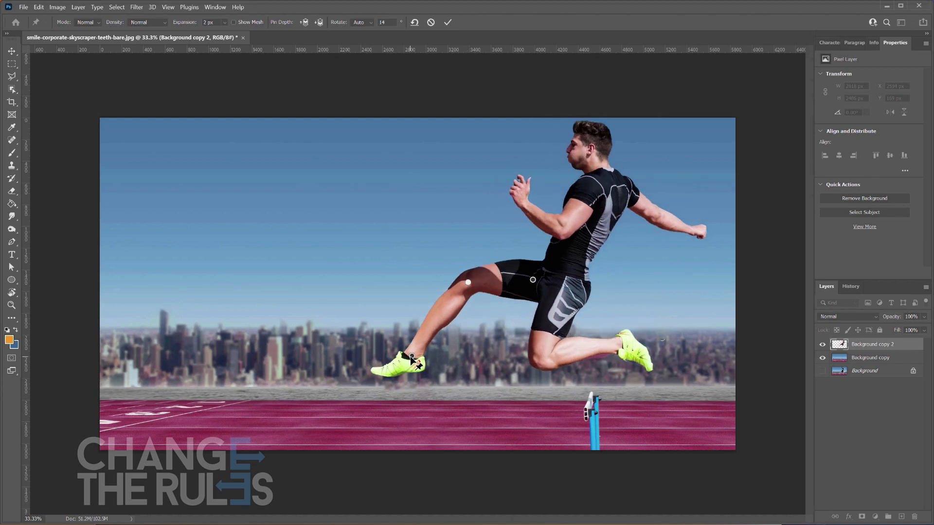
# Step: Refine the leap by raising the front ankle pin, lowering the knee slightly and stretching the foot forward
pyautogui.moveTo(411, 360); pyautogui.dragTo(423, 339)
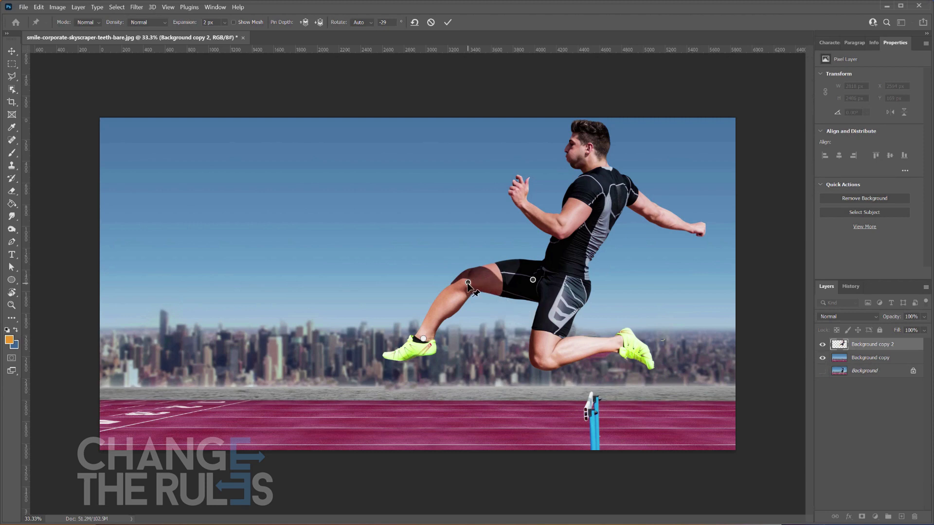
pyautogui.moveTo(468, 282); pyautogui.dragTo(473, 299)
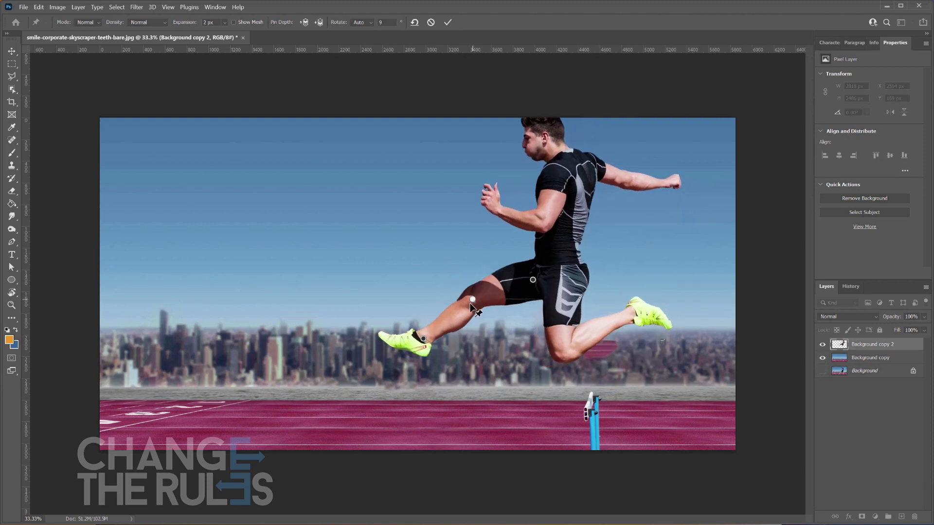
pyautogui.moveTo(423, 339); pyautogui.dragTo(415, 338)
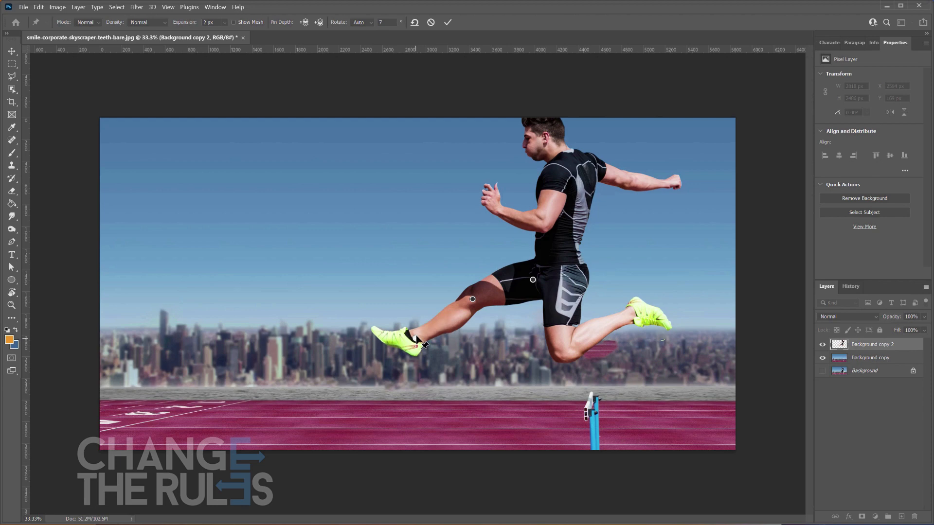
pyautogui.moveTo(472, 299); pyautogui.dragTo(470, 291)
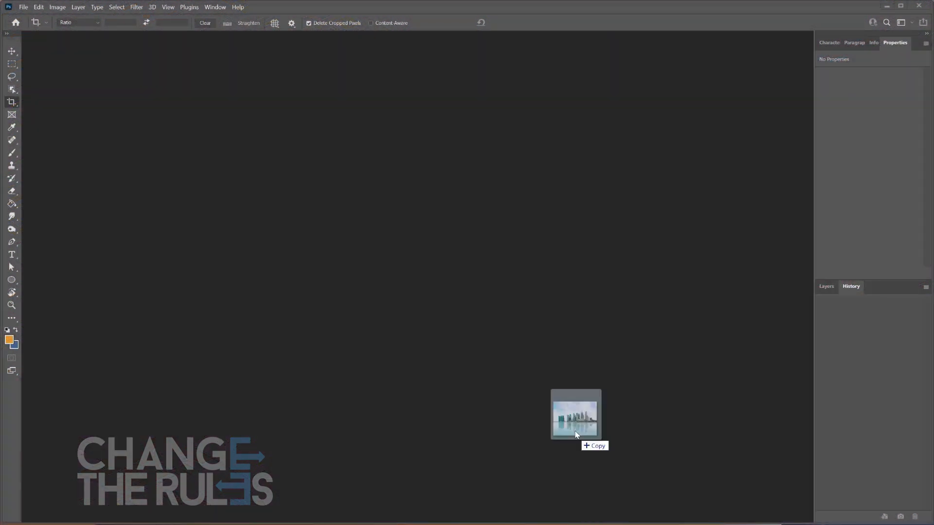
# Step: Open the city skyline photo and crop it to a 3430 by 3430 px square
pyautogui.moveTo(584, 438); pyautogui.dragTo(529, 291)
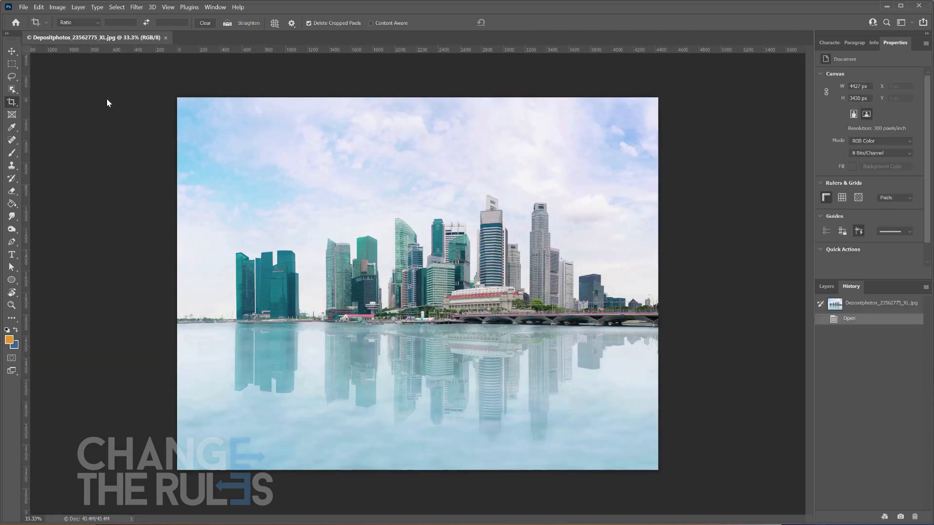
pyautogui.moveTo(208, 91); pyautogui.dragTo(595, 492)
pyautogui.moveTo(496, 344); pyautogui.dragTo(488, 300)
pyautogui.press('Return')
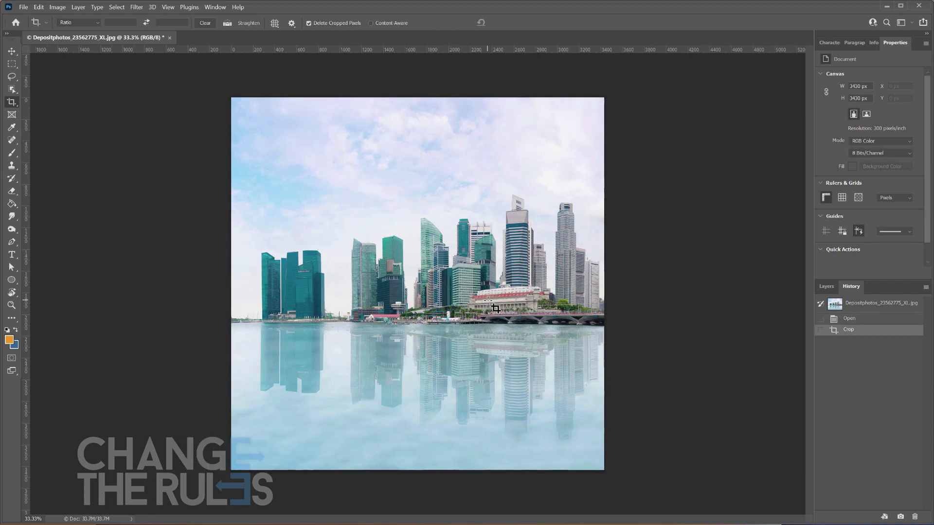
# Step: Apply the Shear filter with Wrap Around, moving both ends of the shear line to the grid's left edge
pyautogui.click(136, 8)
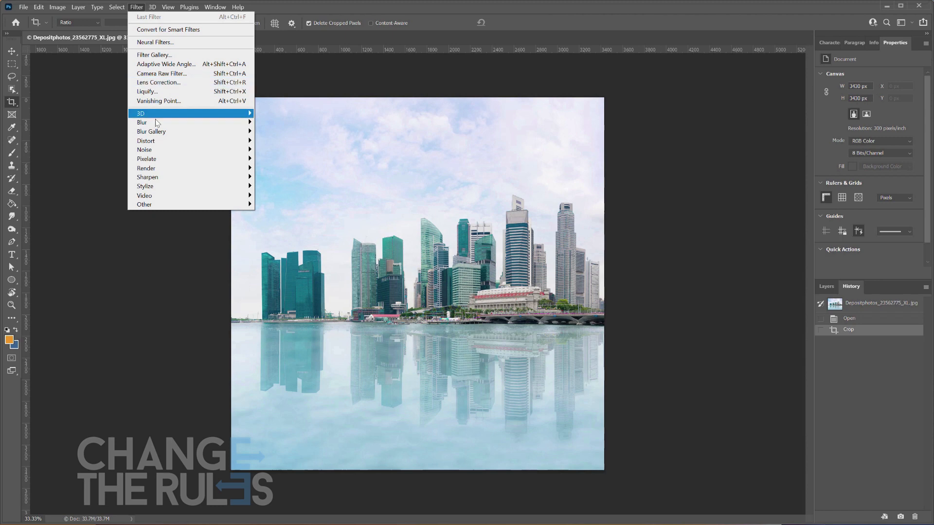
pyautogui.moveTo(163, 141)
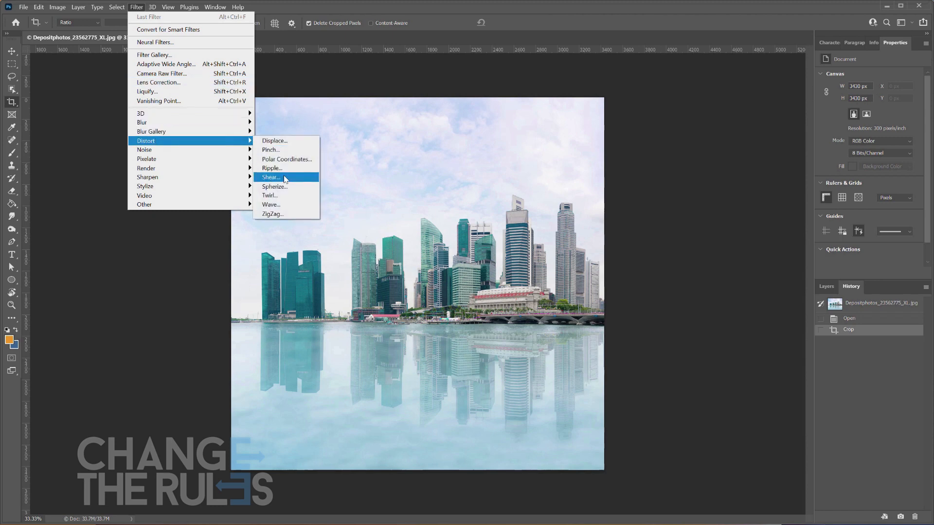
pyautogui.click(273, 177)
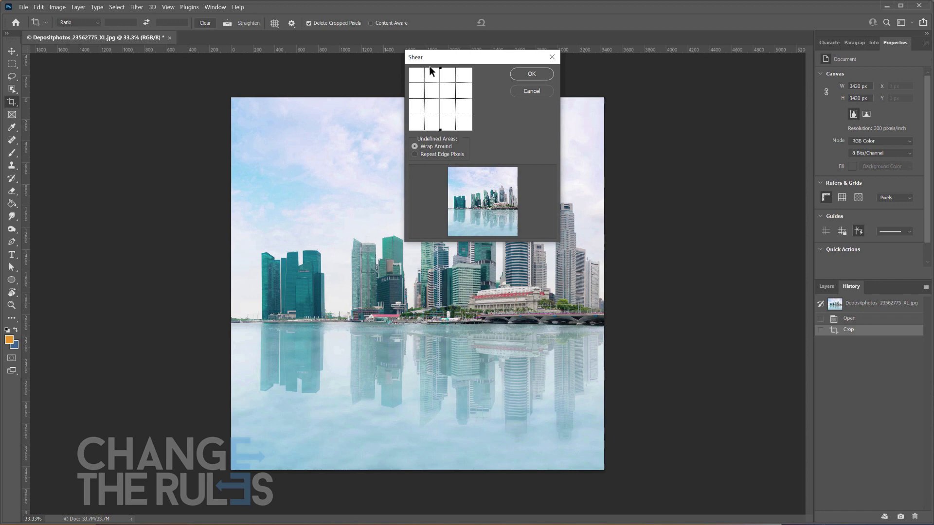
pyautogui.moveTo(439, 67); pyautogui.dragTo(408, 71)
pyautogui.moveTo(439, 128); pyautogui.dragTo(408, 130)
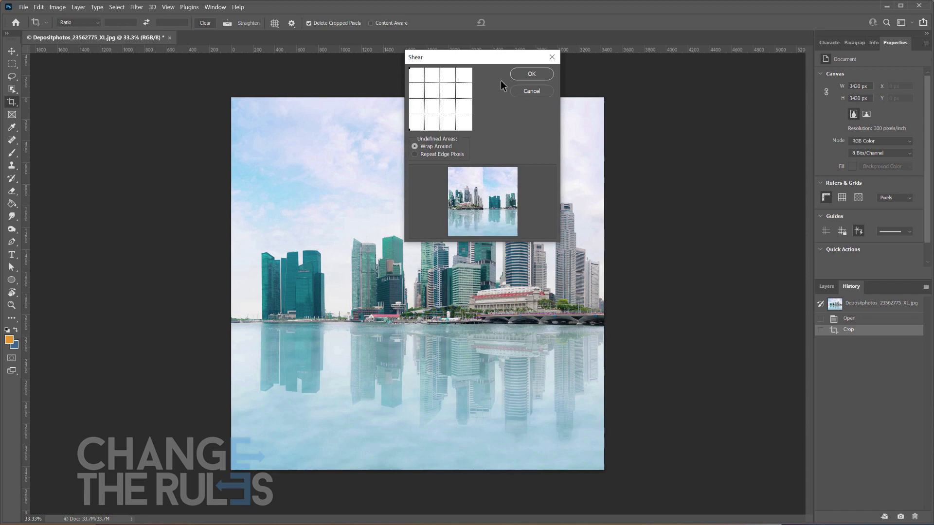
pyautogui.click(521, 74)
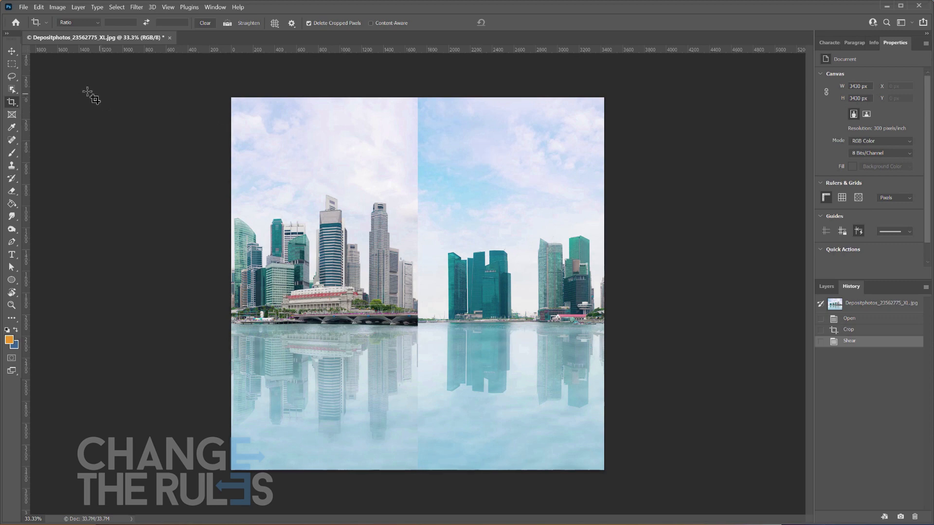
# Step: Lasso the full-height vertical seam between the two skyline halves, blend it with Content-Aware Fill on the current layer, and deselect
pyautogui.click(11, 77)
pyautogui.moveTo(410, 97)
pyautogui.mouseDown()
pyautogui.moveTo(415, 264)
pyautogui.moveTo(408, 470)
pyautogui.moveTo(441, 418)
pyautogui.moveTo(431, 76)
pyautogui.moveTo(413, 99)
pyautogui.mouseUp()
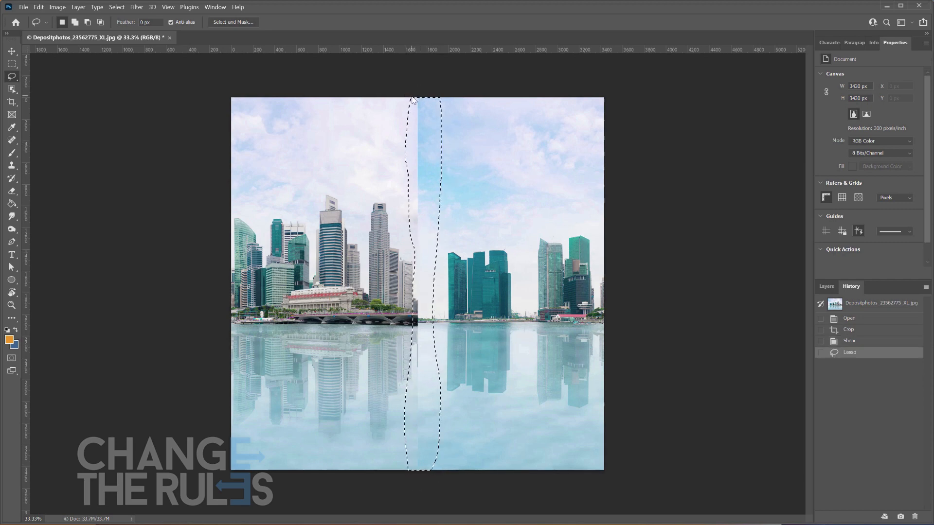
pyautogui.click(39, 7)
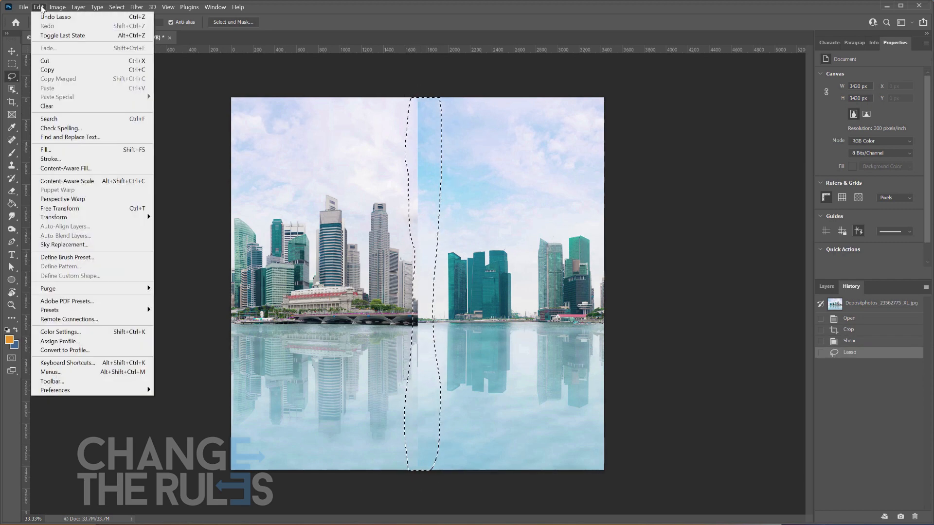
pyautogui.click(70, 168)
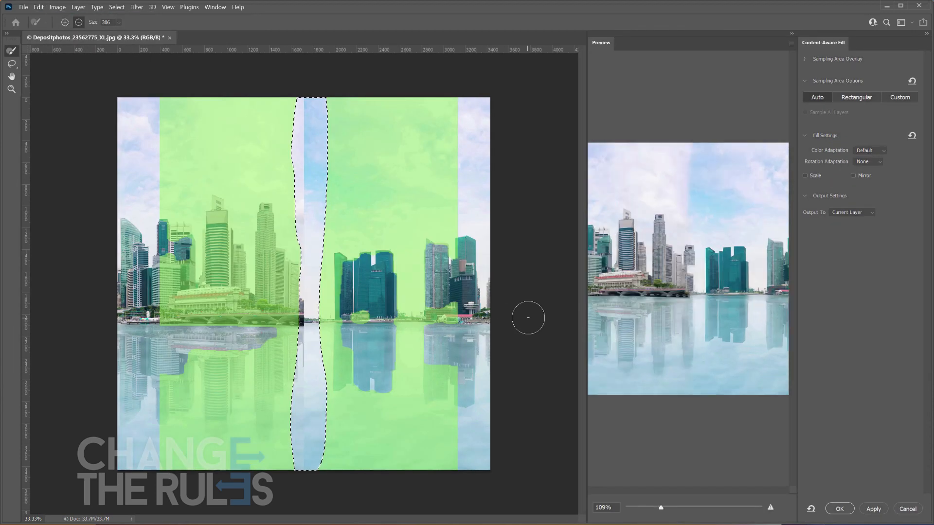
pyautogui.click(865, 509)
pyautogui.click(840, 509)
pyautogui.press('m')
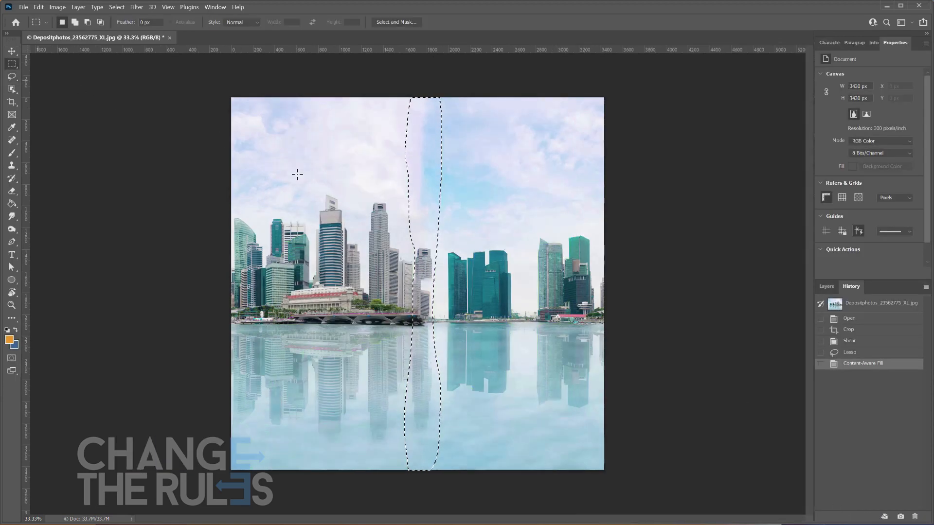
pyautogui.hotkey('ctrl', 'd')
pyautogui.press('v')
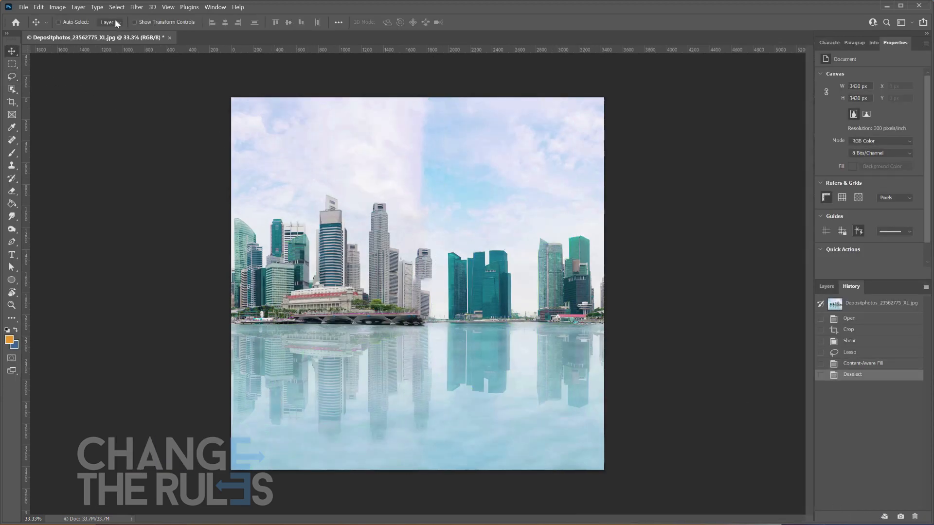
# Step: Flip the whole skyline canvas vertically
pyautogui.click(57, 7)
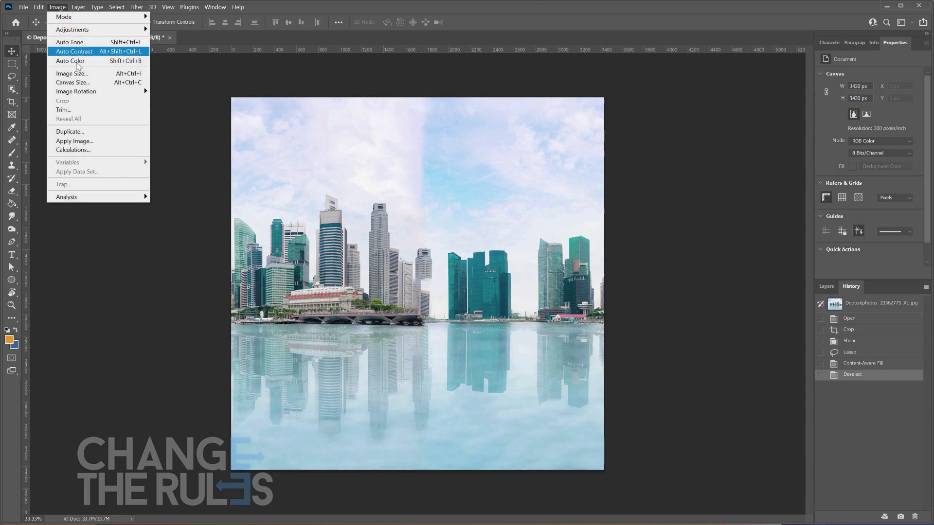
pyautogui.moveTo(117, 91)
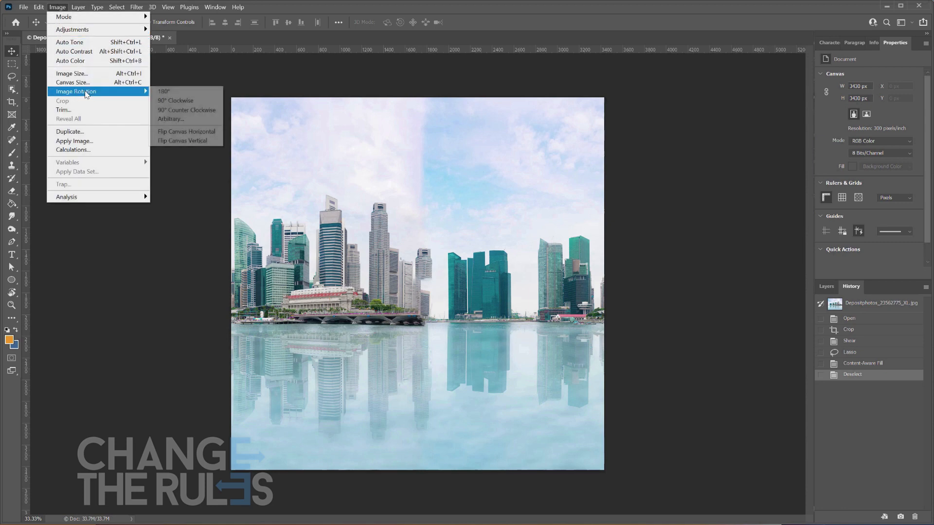
pyautogui.click(204, 141)
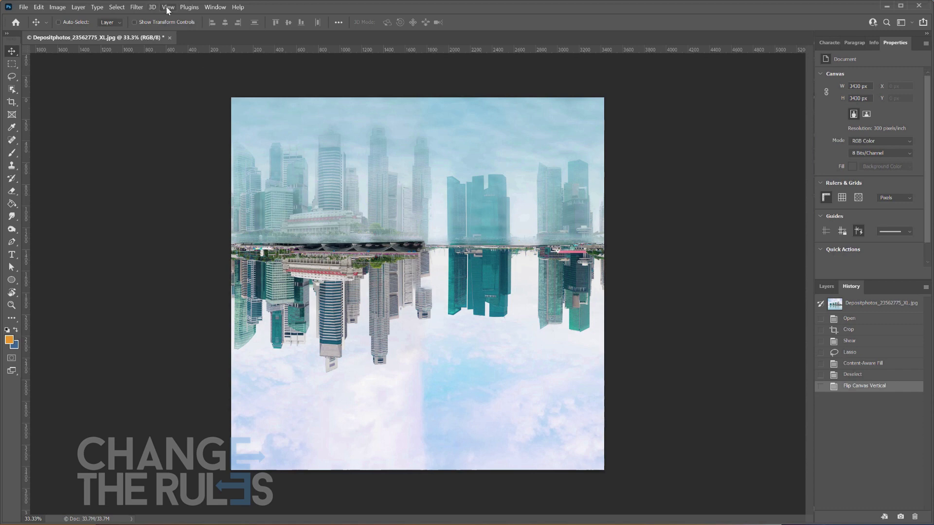
# Step: Apply the Polar Coordinates filter with Rectangular to Polar to wrap the flipped skyline into a tiny planet
pyautogui.click(135, 8)
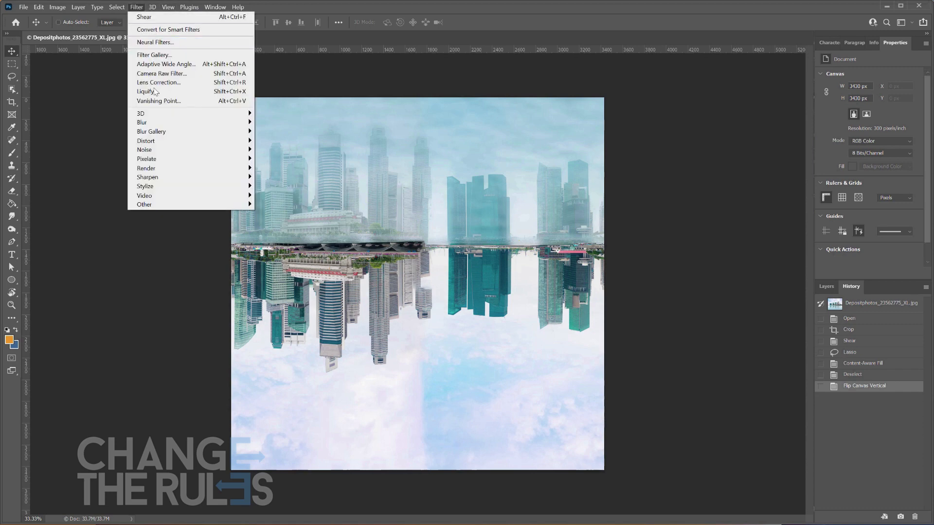
pyautogui.moveTo(206, 141)
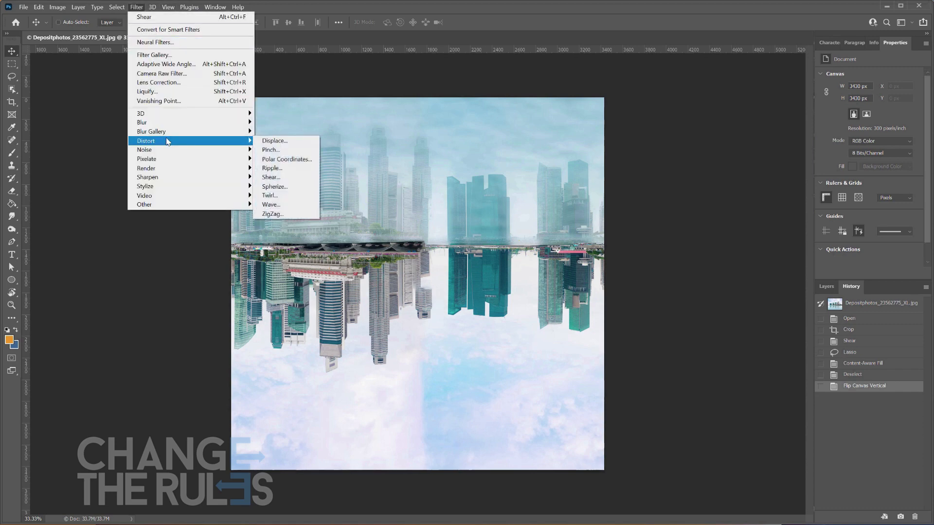
pyautogui.click(287, 160)
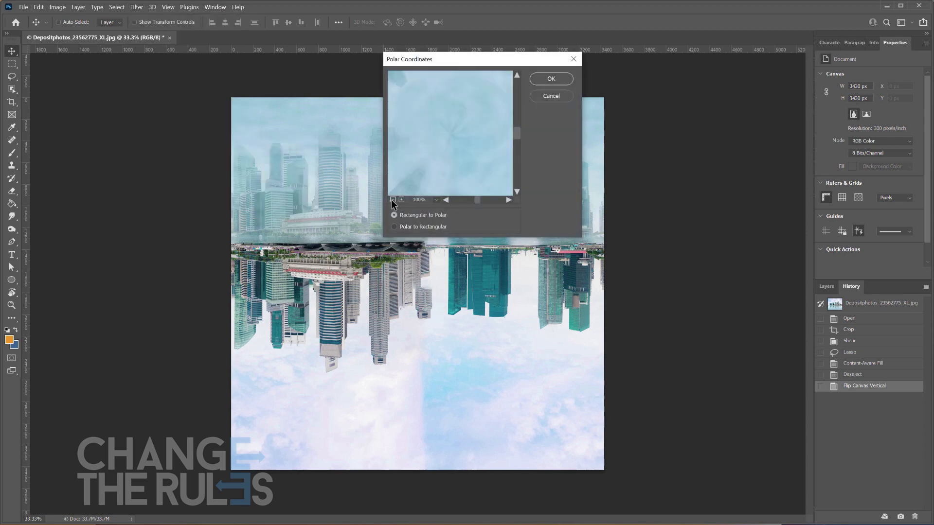
pyautogui.click(392, 200)
pyautogui.click(392, 200)
pyautogui.click(392, 200)
pyautogui.click(401, 200)
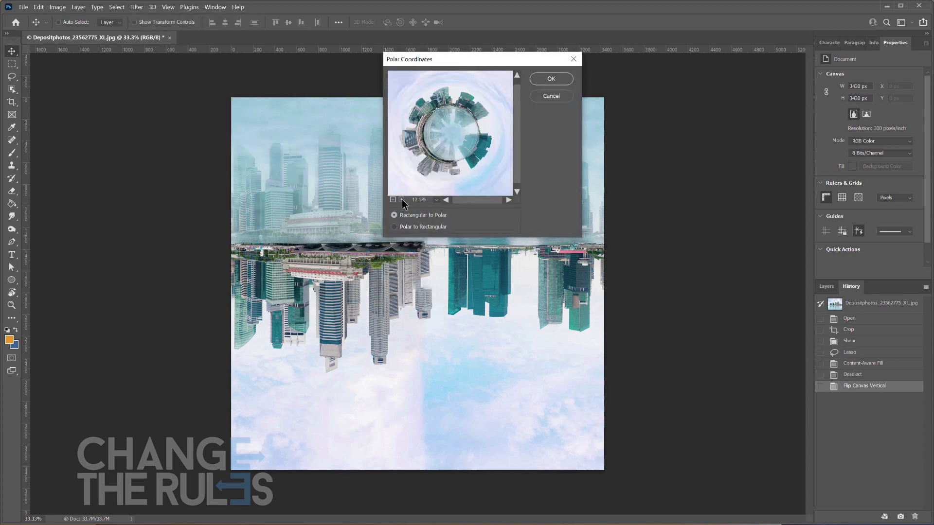
pyautogui.click(551, 79)
pyautogui.press('z')
pyautogui.click(426, 265)
pyautogui.click(426, 265)
pyautogui.keyDown('alt'); pyautogui.click(426, 265); pyautogui.keyUp('alt')
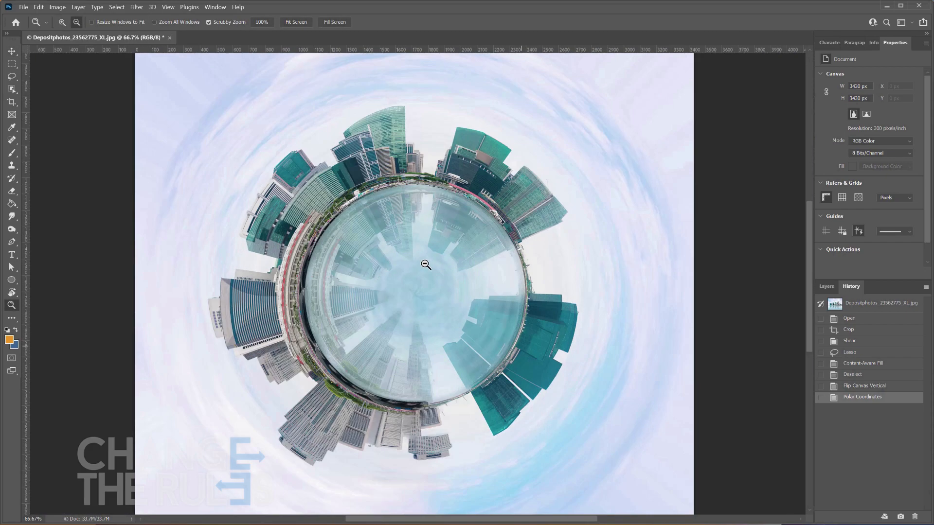
pyautogui.press('v')
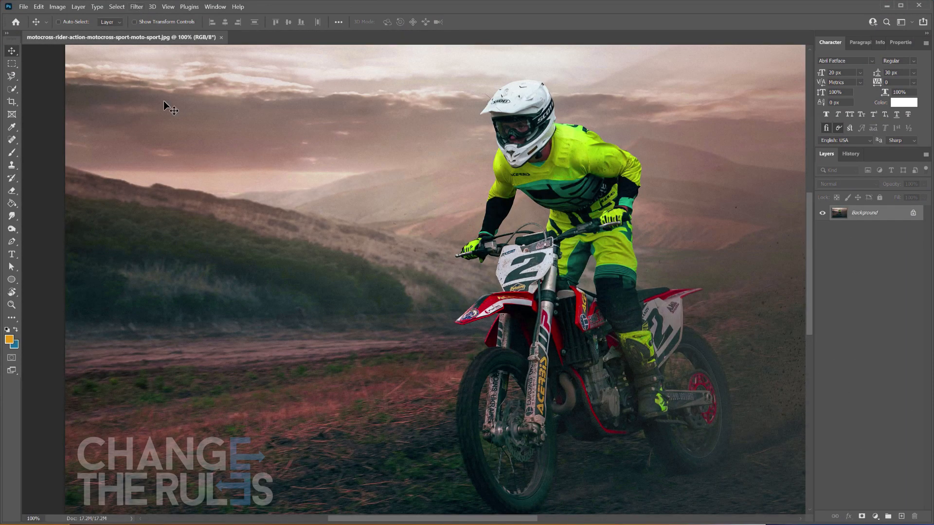
# Step: Show the rulers in the motocross photo and place one vertical guide over the hills and horizontal guides at helmet and front-wheel height
pyautogui.click(168, 7)
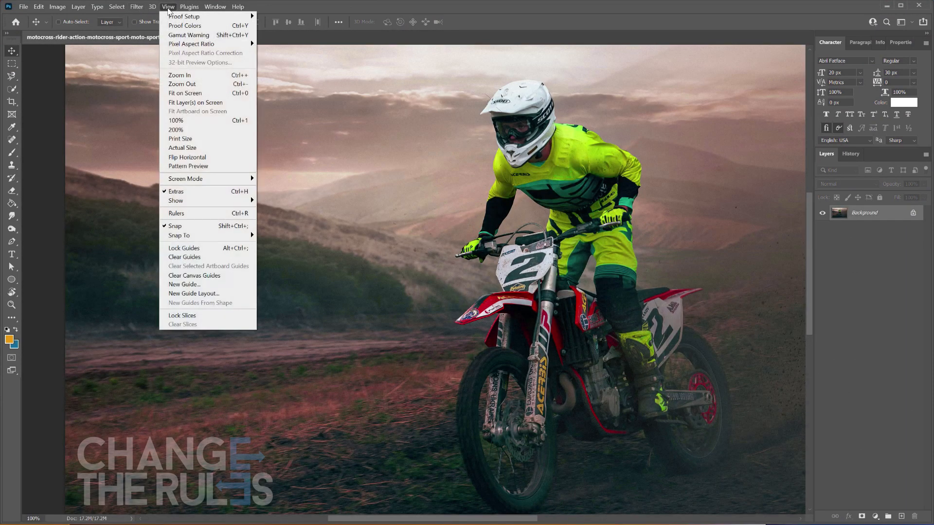
pyautogui.click(194, 215)
pyautogui.moveTo(244, 223); pyautogui.dragTo(231, 217)
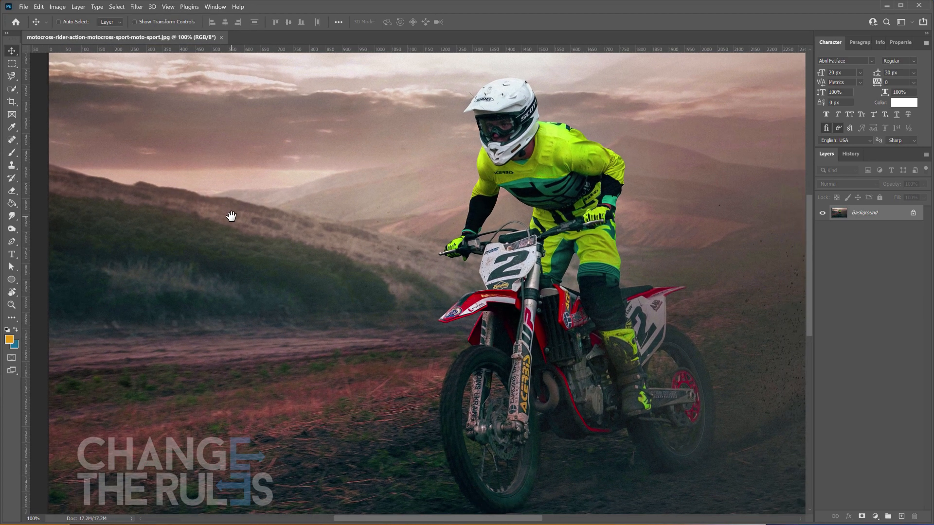
pyautogui.moveTo(25, 277); pyautogui.dragTo(227, 297)
pyautogui.moveTo(302, 49); pyautogui.dragTo(325, 140)
pyautogui.moveTo(323, 49); pyautogui.dragTo(346, 428)
# Step: Draw a closed Pen path following the front contour of the rider and bike, with its straight sides along the three guides
pyautogui.click(12, 243)
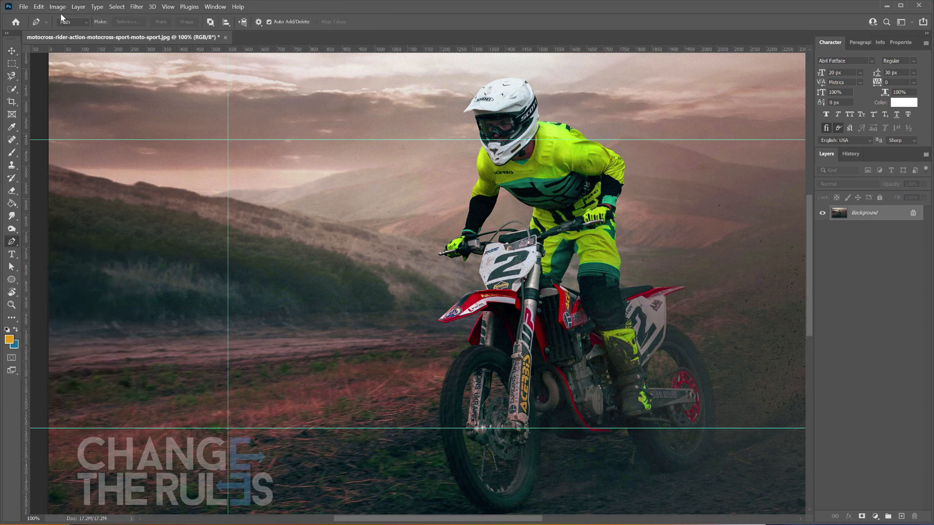
pyautogui.click(472, 140)
pyautogui.click(476, 146)
pyautogui.click(475, 154)
pyautogui.click(474, 162)
pyautogui.click(470, 185)
pyautogui.click(467, 200)
pyautogui.click(462, 212)
pyautogui.click(458, 230)
pyautogui.click(449, 237)
pyautogui.click(443, 244)
pyautogui.click(432, 251)
pyautogui.click(433, 258)
pyautogui.click(451, 268)
pyautogui.click(471, 275)
pyautogui.click(454, 298)
pyautogui.click(432, 317)
pyautogui.click(438, 332)
pyautogui.click(446, 334)
pyautogui.click(455, 337)
pyautogui.click(440, 368)
pyautogui.click(434, 392)
pyautogui.click(434, 403)
pyautogui.click(438, 428)
pyautogui.click(227, 428)
pyautogui.click(227, 140)
pyautogui.click(472, 140)
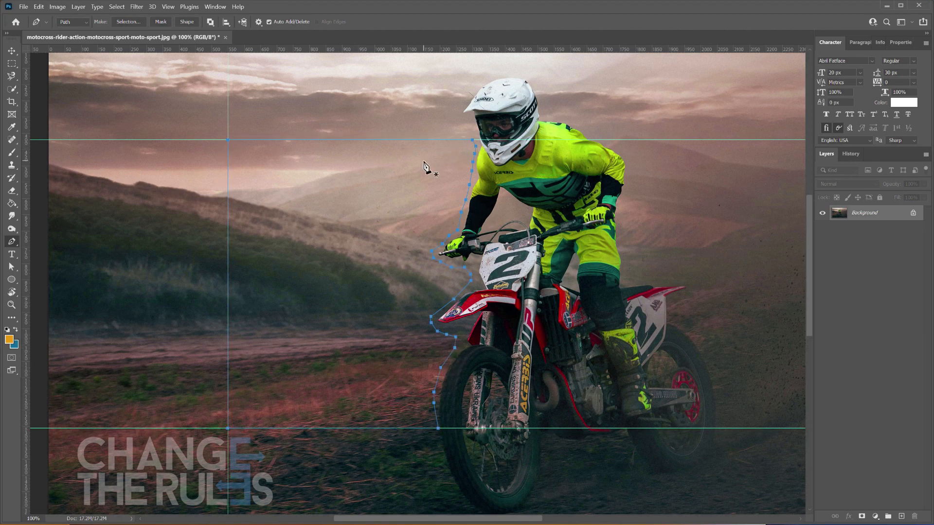
# Step: Create a text area inside the closed path and fill it with a long Lorem ipsum paragraph
pyautogui.click(10, 255)
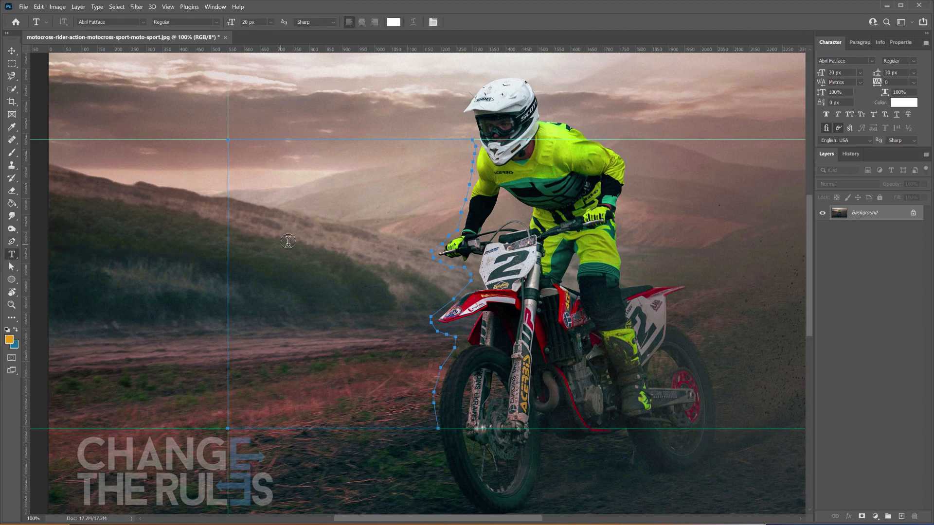
pyautogui.click(302, 236)
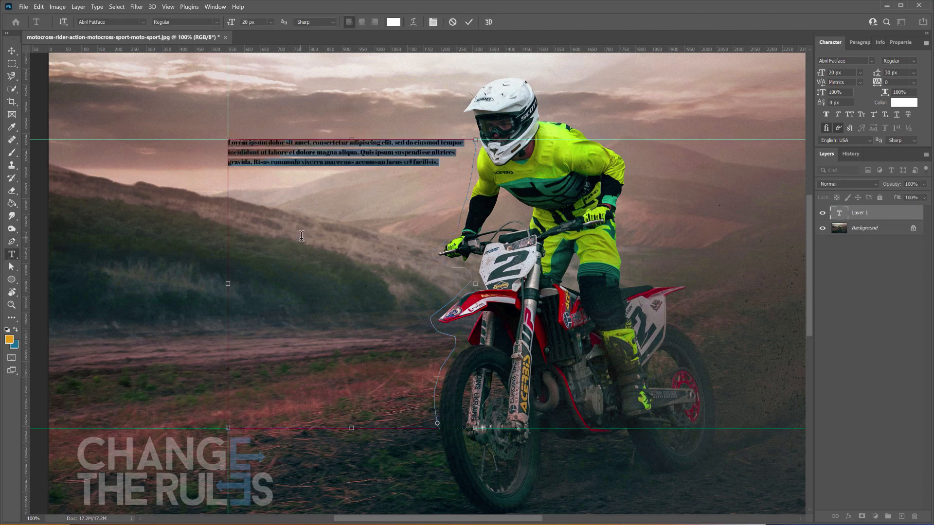
pyautogui.write('Lorem ipsum dolor sit amet, consectetur adipiscing elit, sed do eiusmod tempor incididunt ut labore et dolore magna aliqua. Ut enim ad minim veniam, quis nostrud exercitation ullamco laboris nisi ut aliquip ex ea commodo consequat. Duis aute irure dolor in reprehenderit in voluptate velit esse cillum dolore eu fugiat nulla pariatur. Excepteur sint occaecat cupidatat non proident, sunt in culpa qui officia deserunt mollit anim id est laborum. Sed ut perspiciatis unde omnis iste natus error sit voluptatem accusantium doloremque laudantium, totam rem aperiam, eaque ipsa quae ab illo inventore veritatis et quasi architecto beatae vitae dicta sunt explicabo. Nemo enim ipsam voluptatem quia voluptas sit aspernatur aut odit aut fugit, sed quia consequuntur magni dolores eos qui ratione voluptatem sequi nesciunt. Neque porro quisquam est, qui dolorem ipsum quia dolor sit amet, consectetur, adipisci velit, sed quia non numquam eius modi tempora incidunt ut labore et dolore magnam aliquam quaerat voluptatem.')
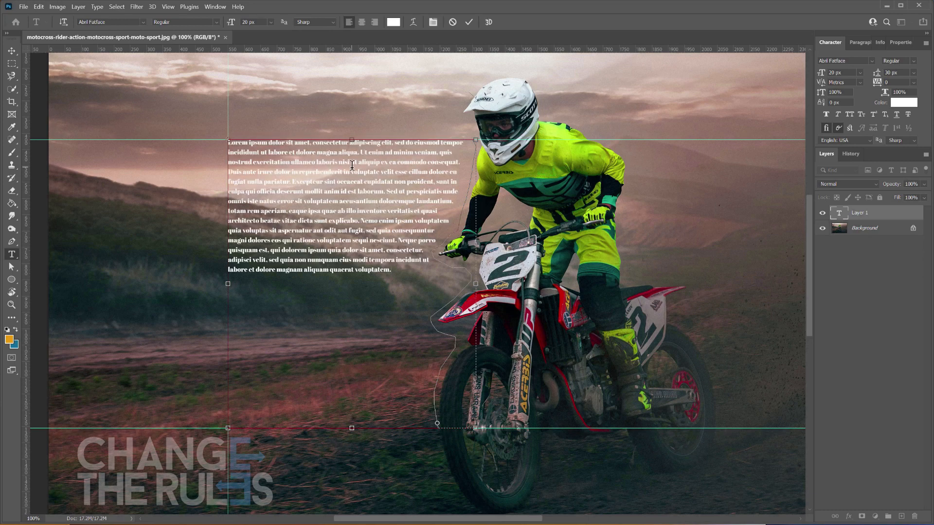
# Step: Set the font of the entire Lorem ipsum text to Roboto Bold
pyautogui.hotkey('ctrl', 'a')
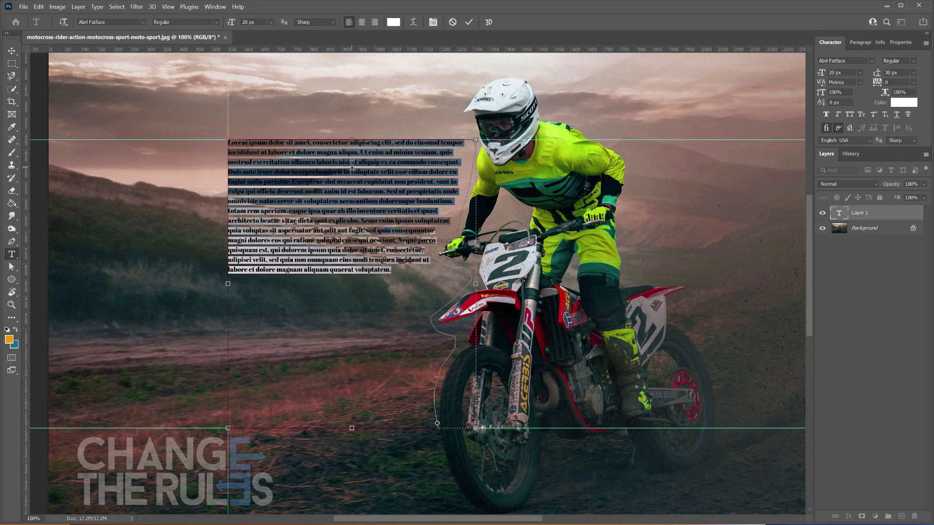
pyautogui.click(855, 61)
pyautogui.write('robo')
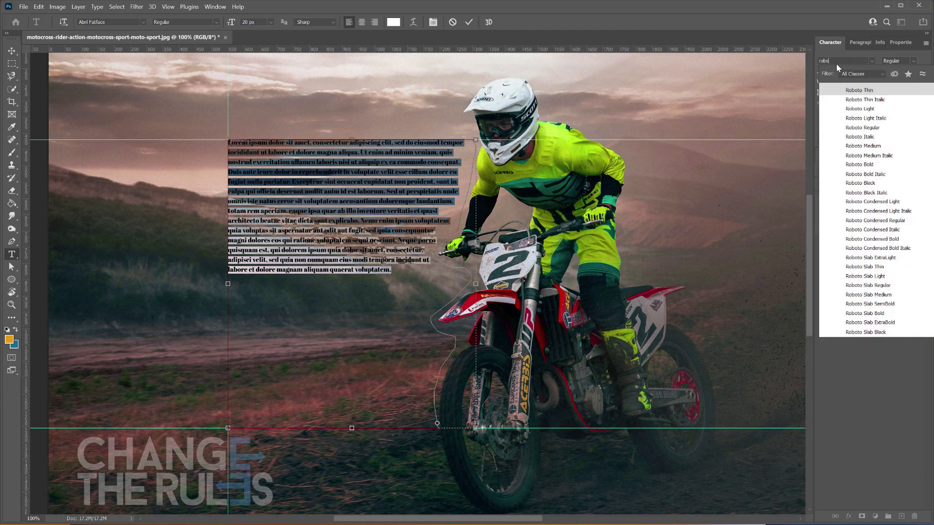
pyautogui.press('Down')
pyautogui.press('Down')
pyautogui.press('Down')
pyautogui.press('Down')
pyautogui.press('Down')
pyautogui.press('Down')
pyautogui.press('Down')
pyautogui.press('Down')
pyautogui.press('Return')
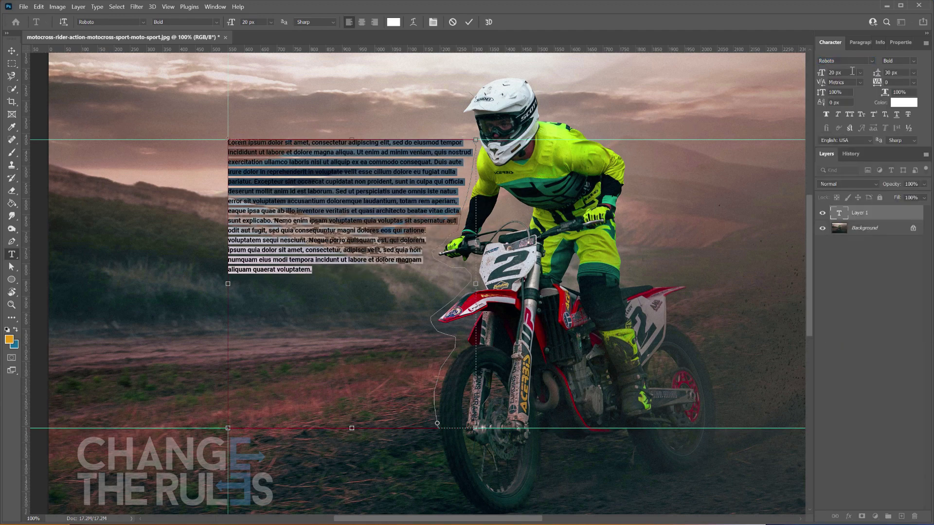
# Step: Set the text size to 30 px and the leading to 40 px, and commit the text
pyautogui.write('30')
pyautogui.press('Tab')
pyautogui.write('40')
pyautogui.press('Tab')
pyautogui.hotkey('ctrl', 'Return')
pyautogui.press('v')
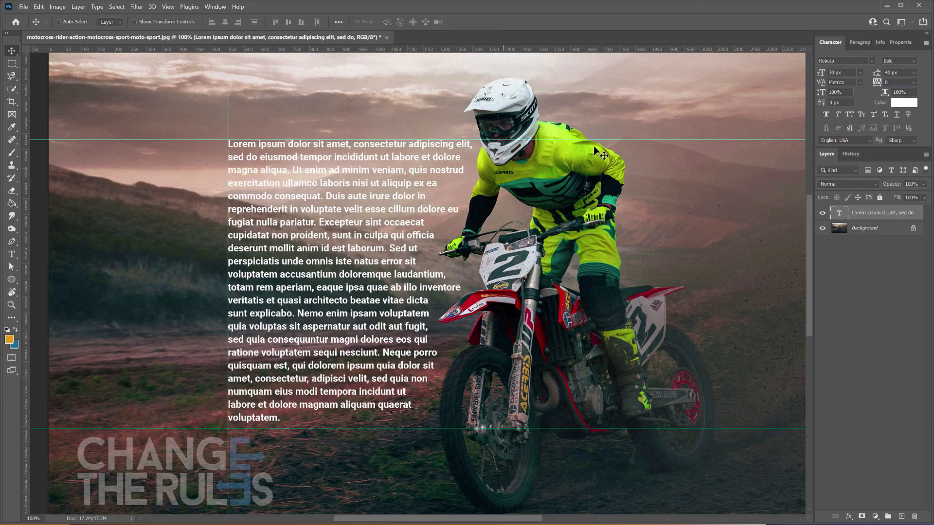
# Step: Justify all lines of the text paragraph between the path edges and clear the guides
pyautogui.click(862, 46)
pyautogui.click(851, 61)
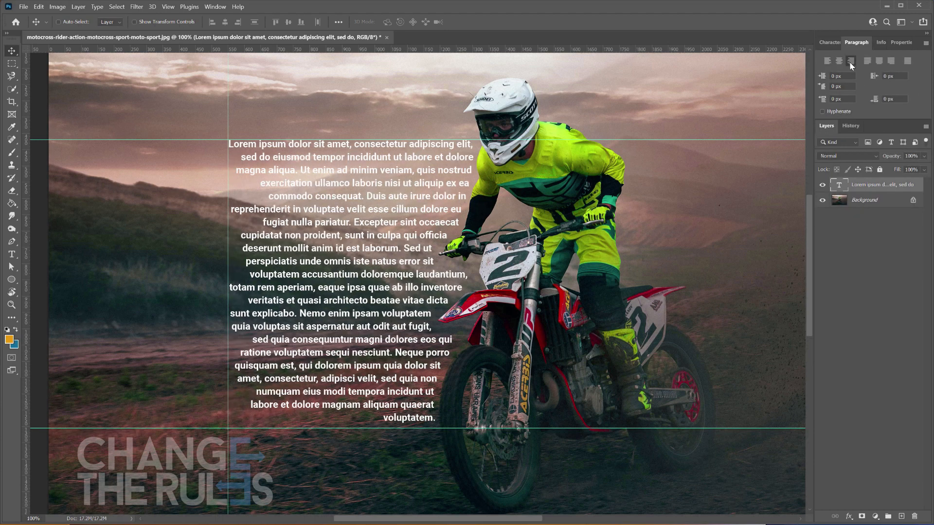
pyautogui.click(908, 60)
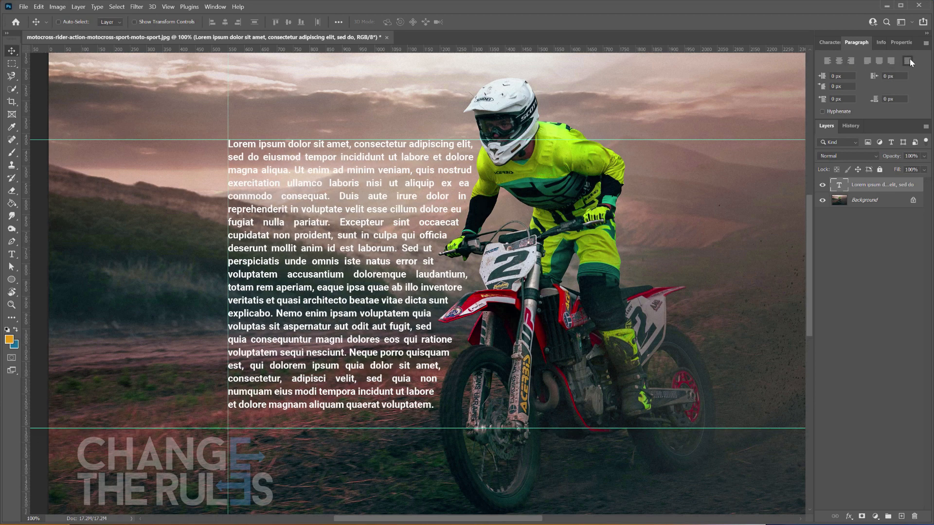
pyautogui.click(170, 7)
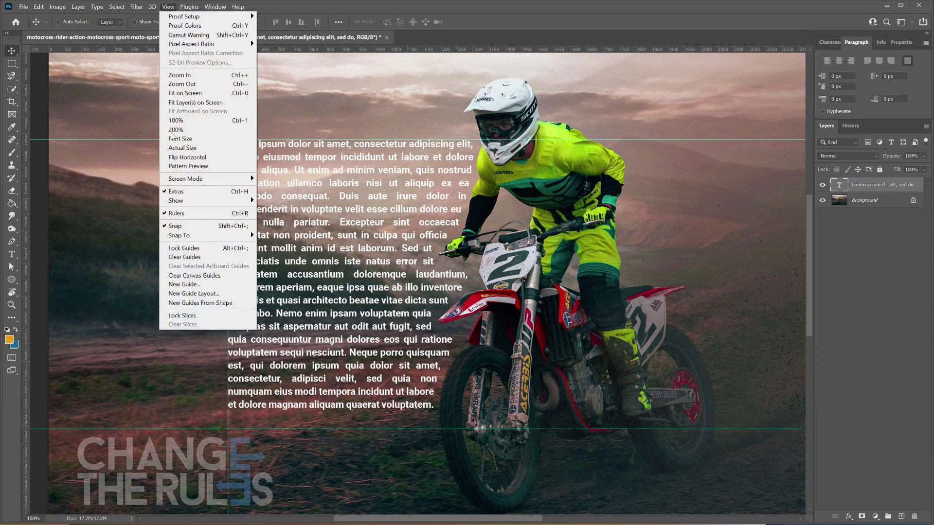
pyautogui.click(184, 257)
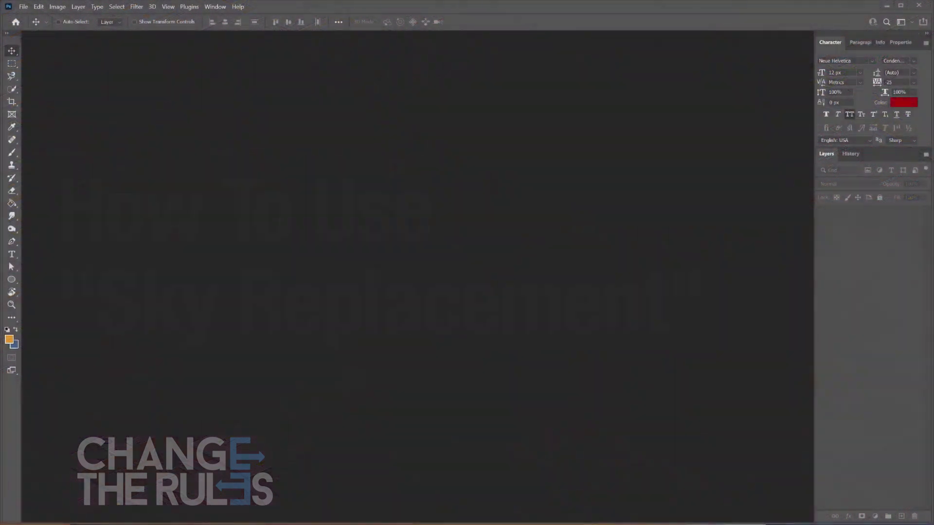
# Step: Open the mountain-top tourist photo and choose the preset sky with pink clouds on blue in Sky Replacement
pyautogui.moveTo(549, 510); pyautogui.dragTo(381, 309)
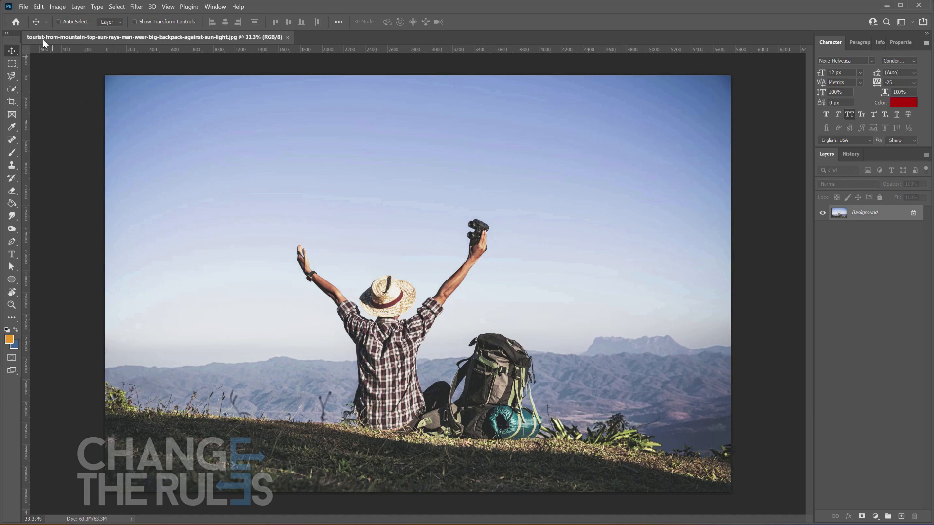
pyautogui.click(39, 7)
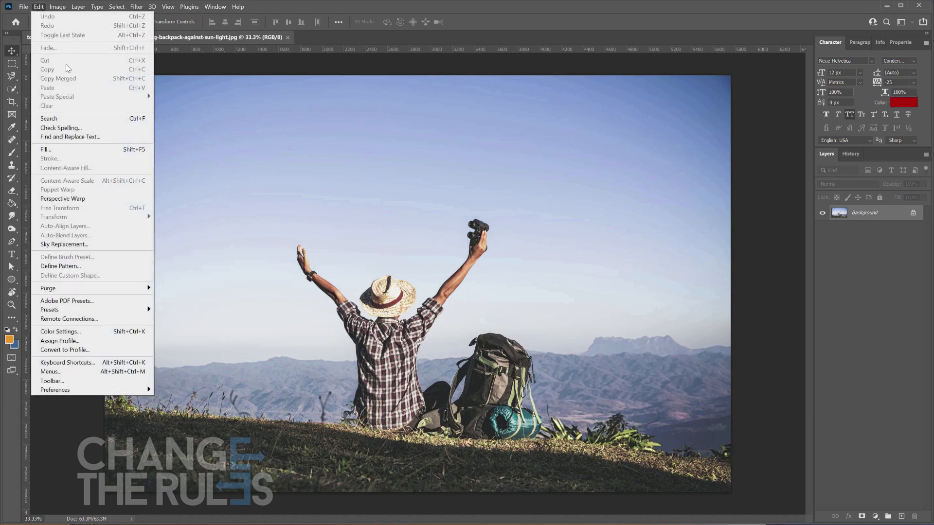
pyautogui.click(120, 247)
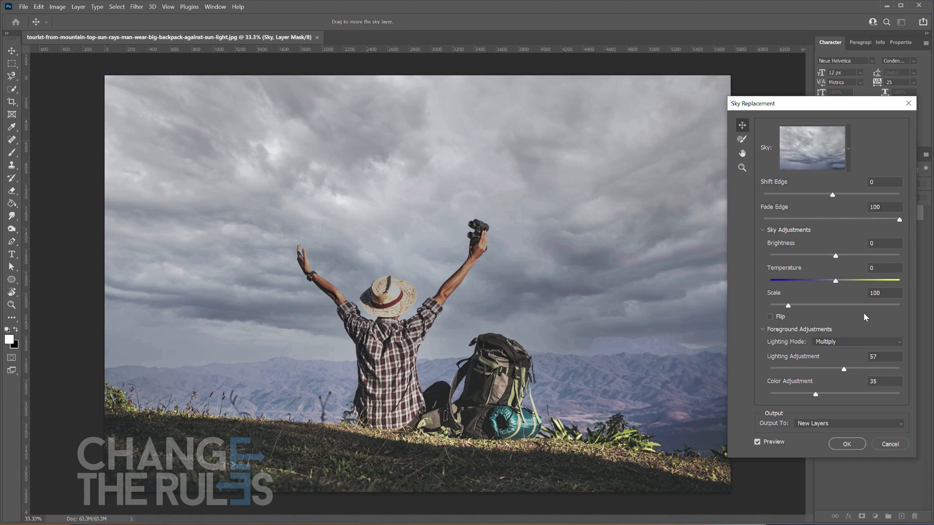
pyautogui.click(847, 148)
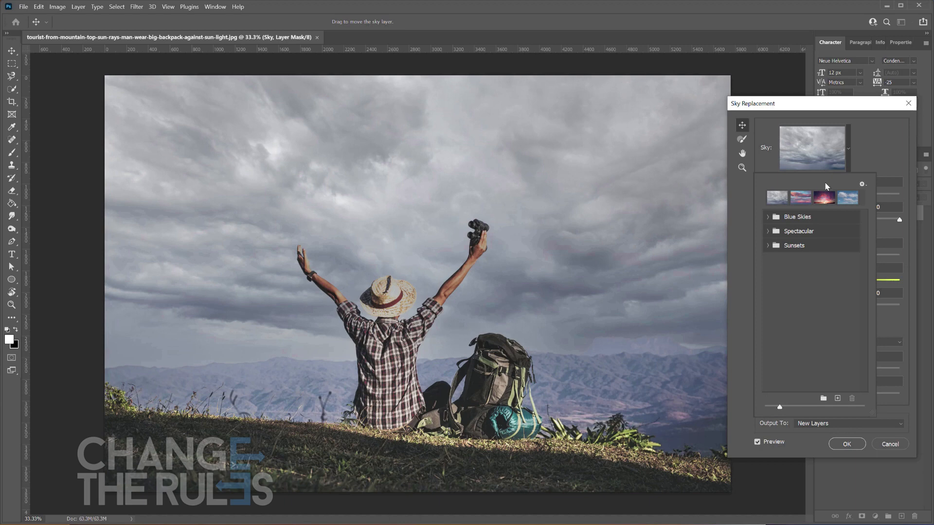
pyautogui.click(802, 194)
pyautogui.click(885, 130)
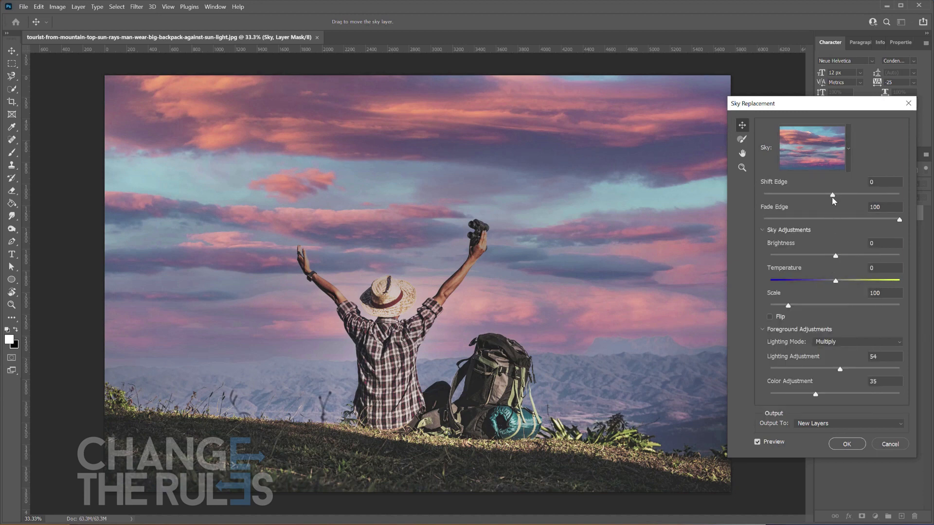
# Step: Set the replacement sky's Shift Edge to -16, Brightness to -18 and Temperature to -12, and apply it
pyautogui.moveTo(832, 195); pyautogui.dragTo(822, 195)
pyautogui.click(824, 256)
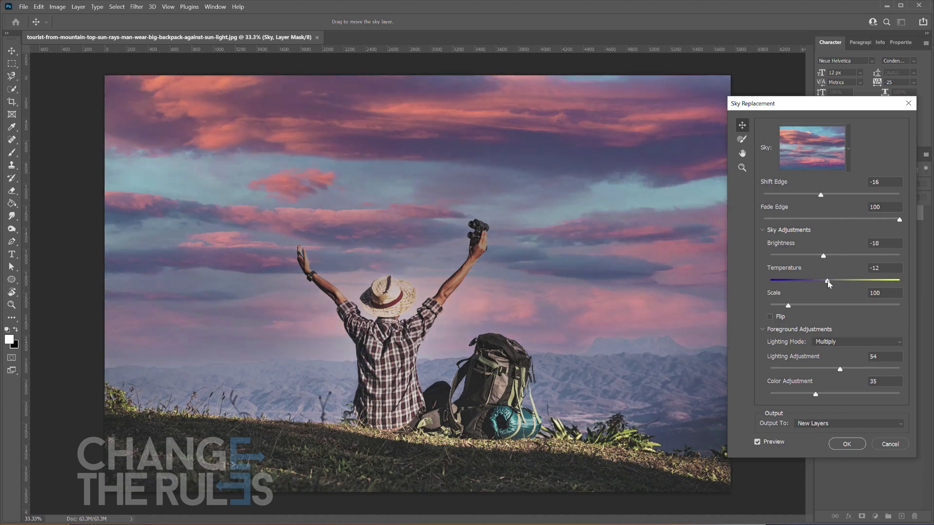
pyautogui.click(848, 444)
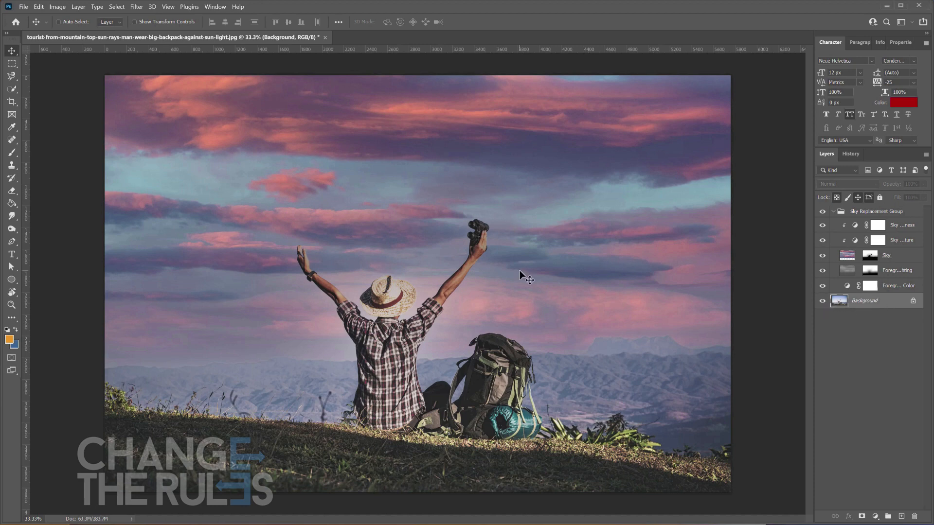
# Step: Start Match Color on the Background layer with this same photo as the source and Sky as the source layer
pyautogui.click(58, 7)
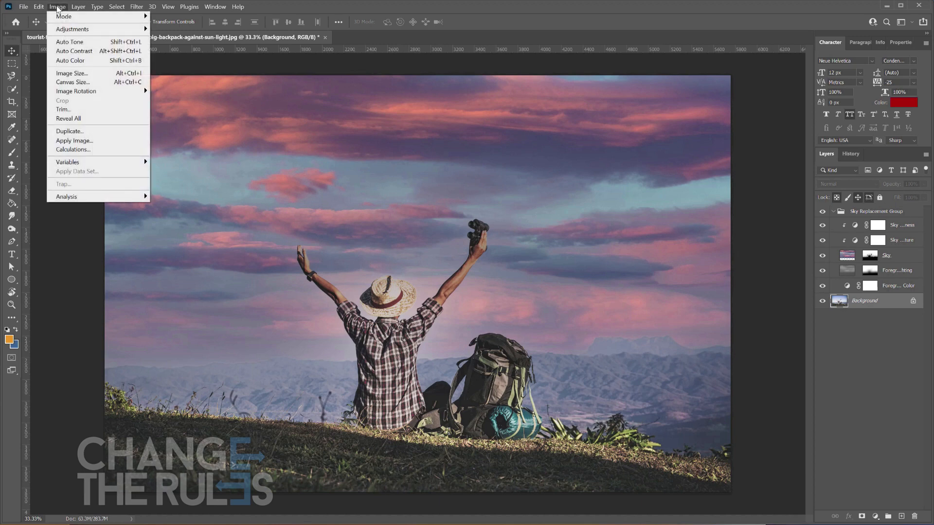
pyautogui.moveTo(64, 32)
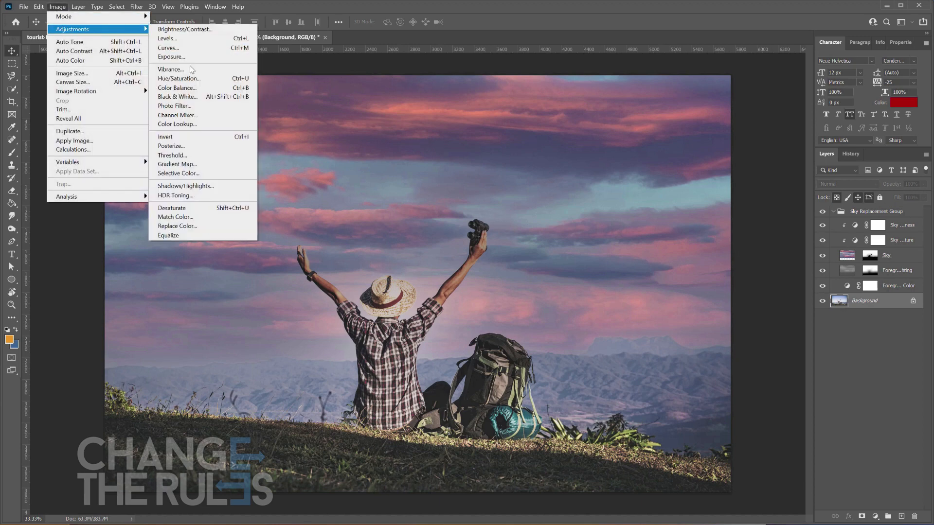
pyautogui.click(192, 218)
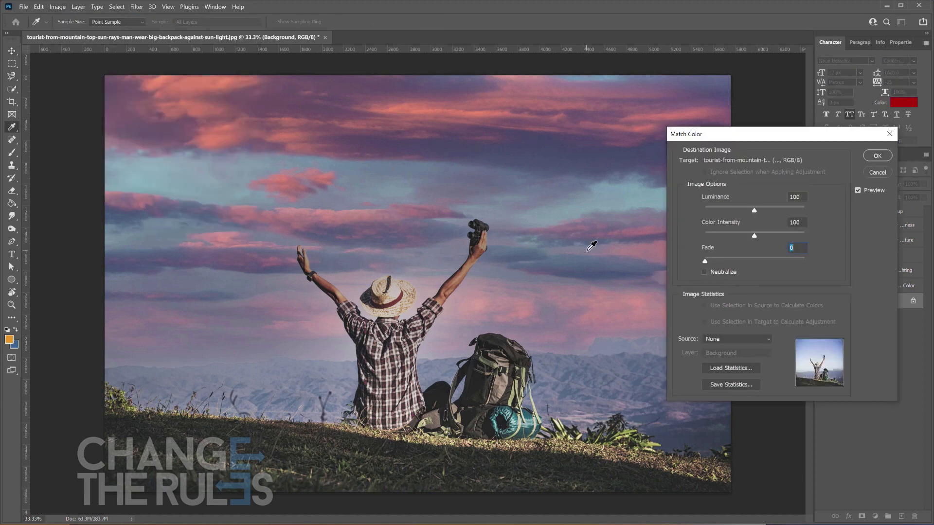
pyautogui.moveTo(755, 136); pyautogui.dragTo(673, 113)
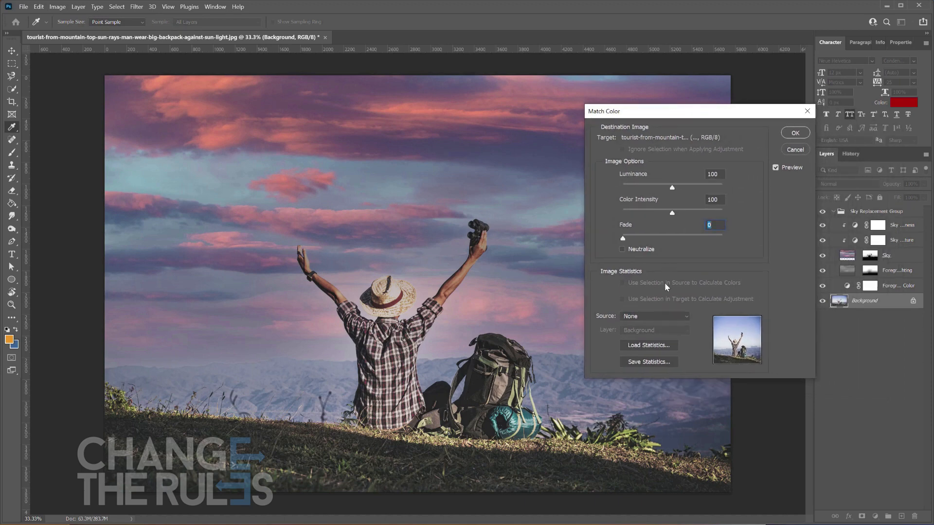
pyautogui.click(668, 317)
pyautogui.click(665, 334)
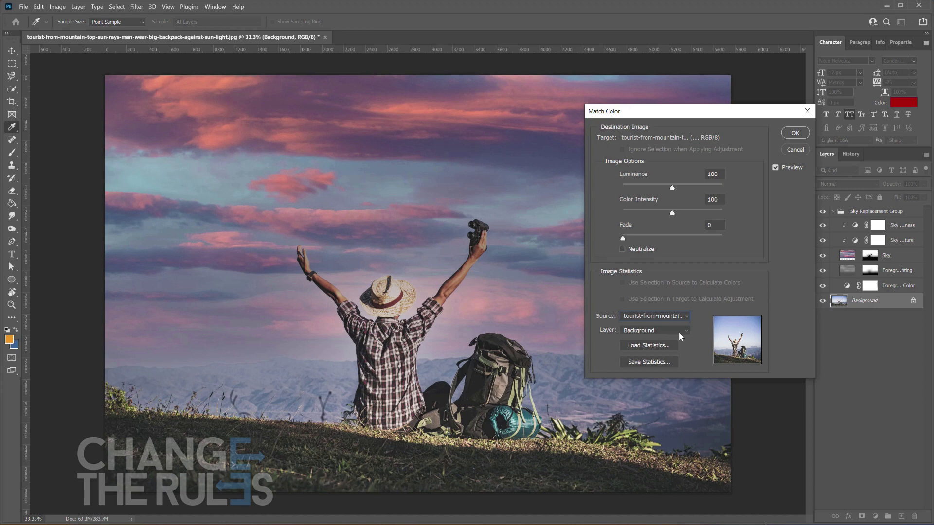
pyautogui.click(679, 331)
pyautogui.click(670, 355)
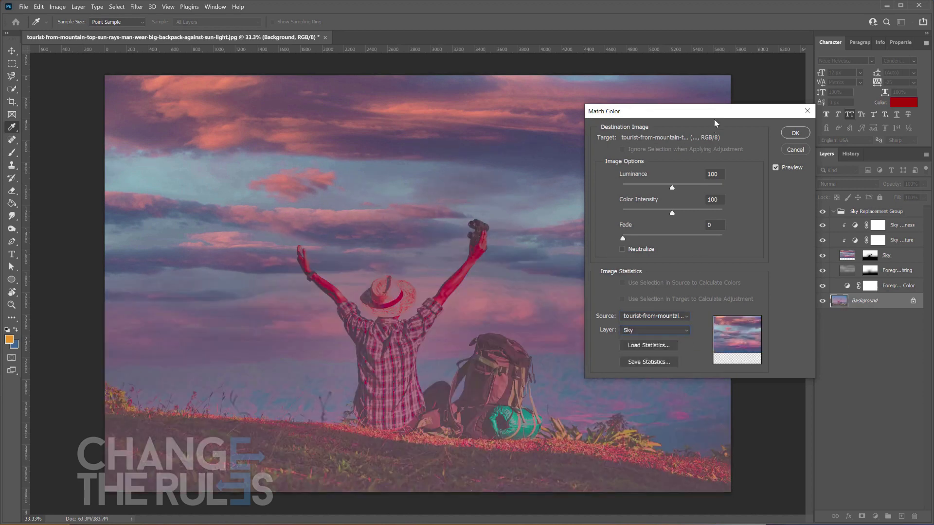
pyautogui.moveTo(716, 115); pyautogui.dragTo(728, 115)
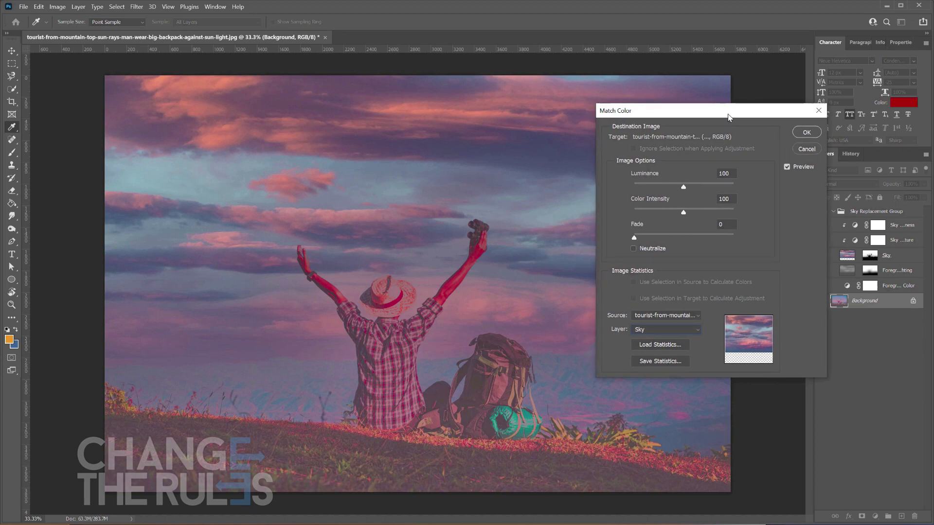
# Step: Neutralize the color match, set Luminance to 100, Color Intensity to 125 and Fade to 38, and apply it
pyautogui.moveTo(683, 187)
pyautogui.mouseDown()
pyautogui.moveTo(652, 186)
pyautogui.moveTo(654, 211)
pyautogui.moveTo(698, 186)
pyautogui.mouseUp()
pyautogui.moveTo(635, 239); pyautogui.dragTo(672, 238)
pyautogui.click(705, 187)
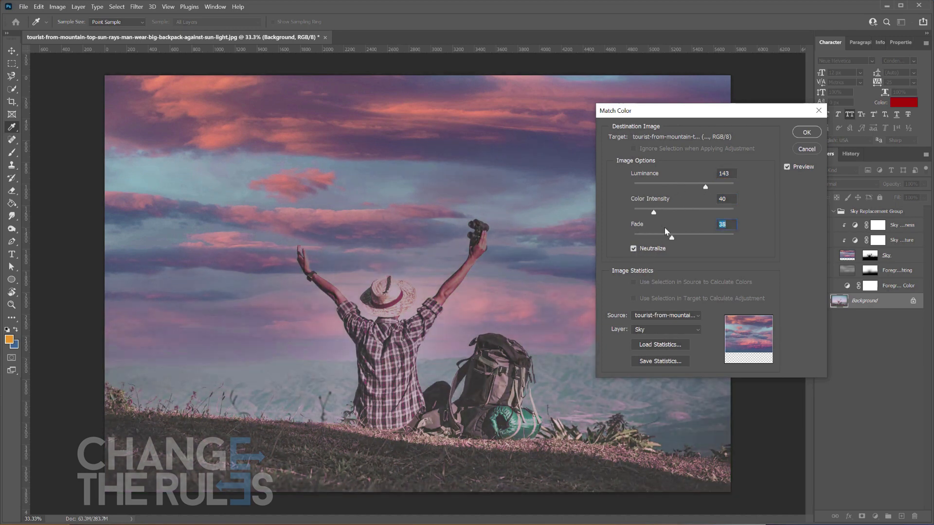
pyautogui.moveTo(685, 189); pyautogui.dragTo(683, 188)
pyautogui.click(686, 211)
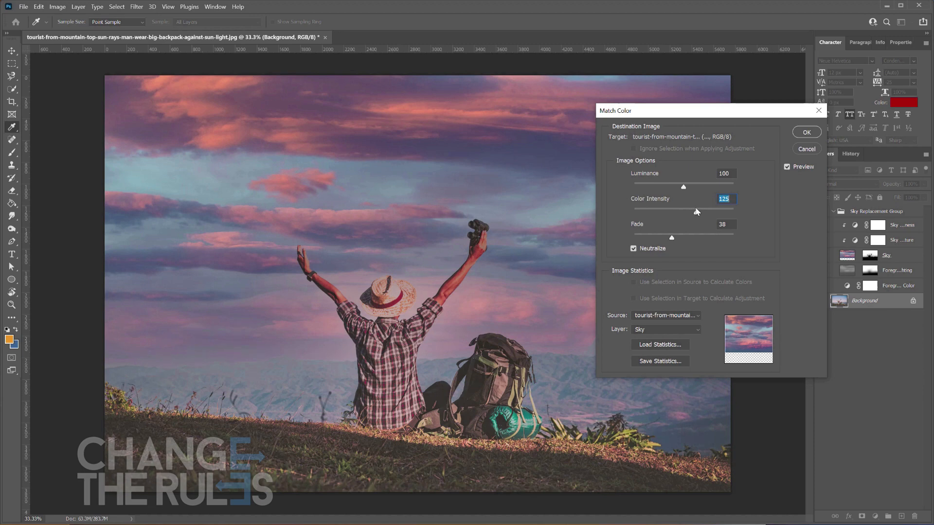
pyautogui.moveTo(698, 116); pyautogui.dragTo(755, 128)
pyautogui.click(862, 146)
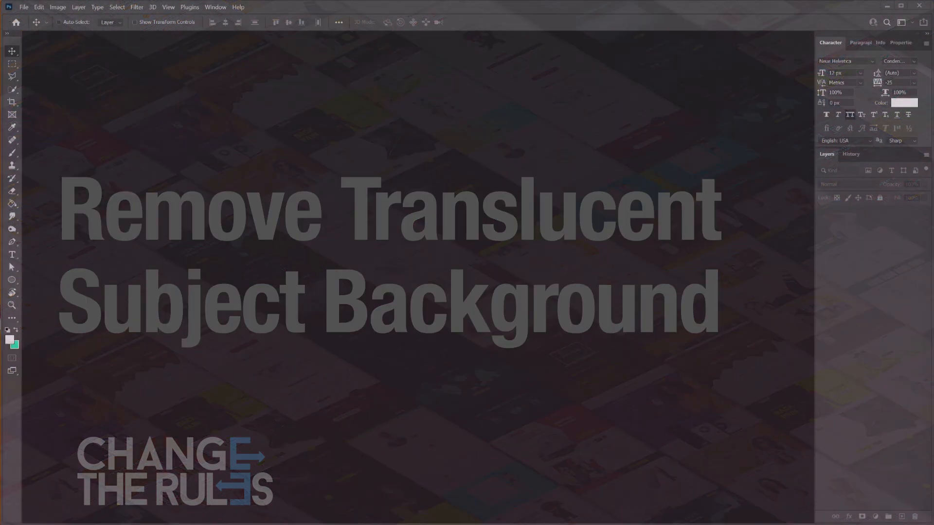
# Step: Open the photo of the bride in the white tulle dress and duplicate its Background layer
pyautogui.moveTo(562, 4); pyautogui.dragTo(456, 208)
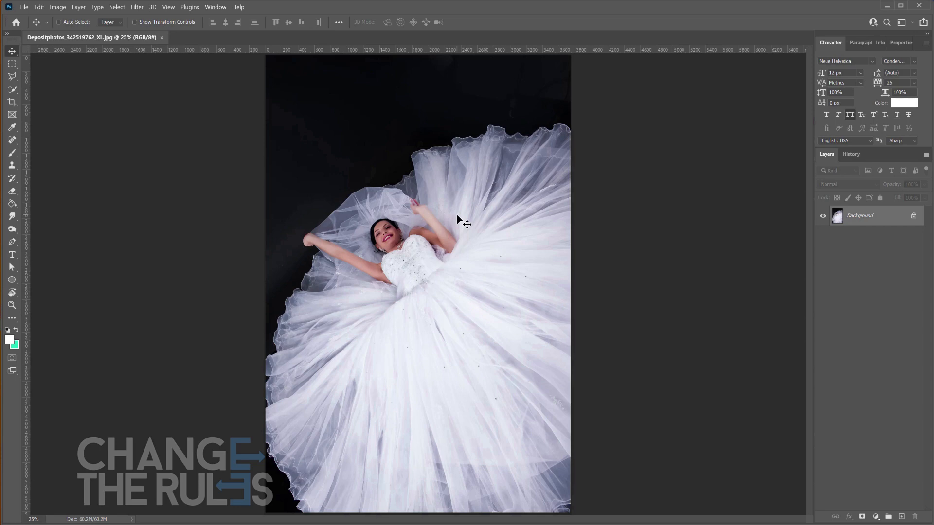
pyautogui.rightClick(854, 216)
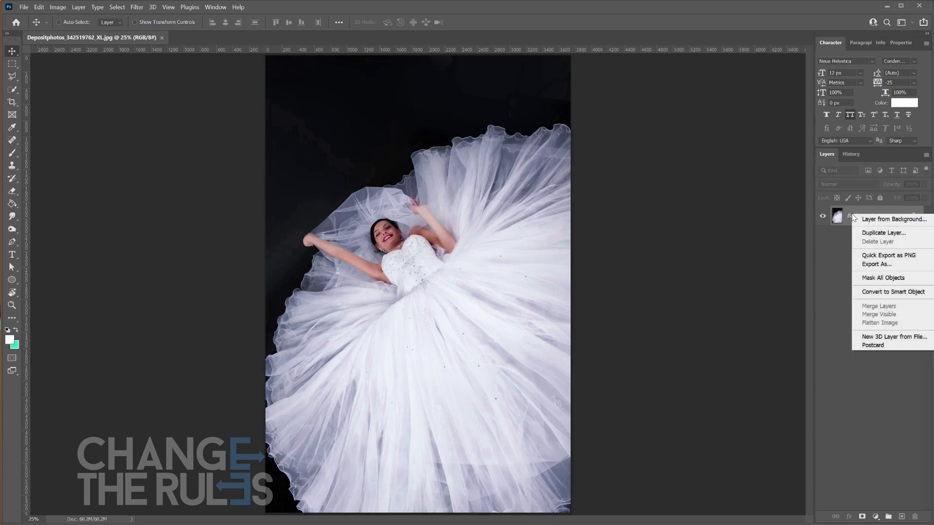
pyautogui.click(860, 234)
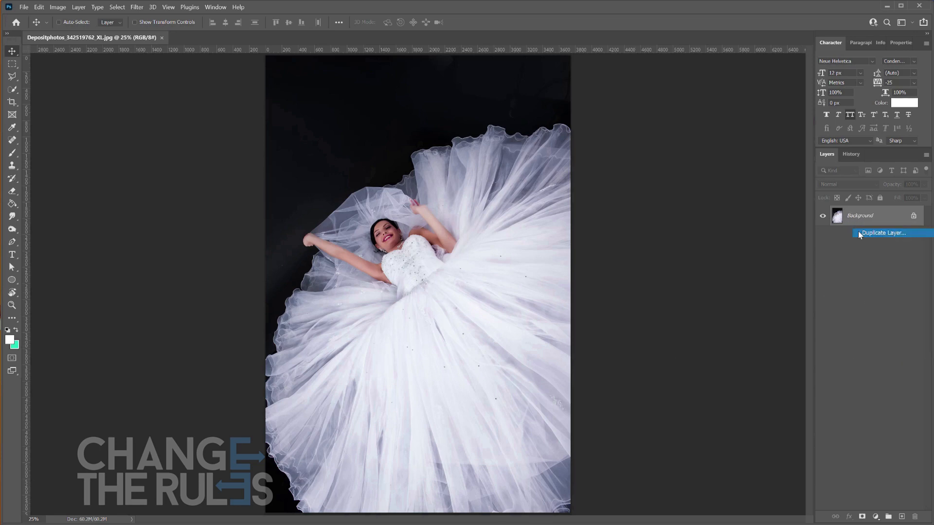
pyautogui.click(560, 155)
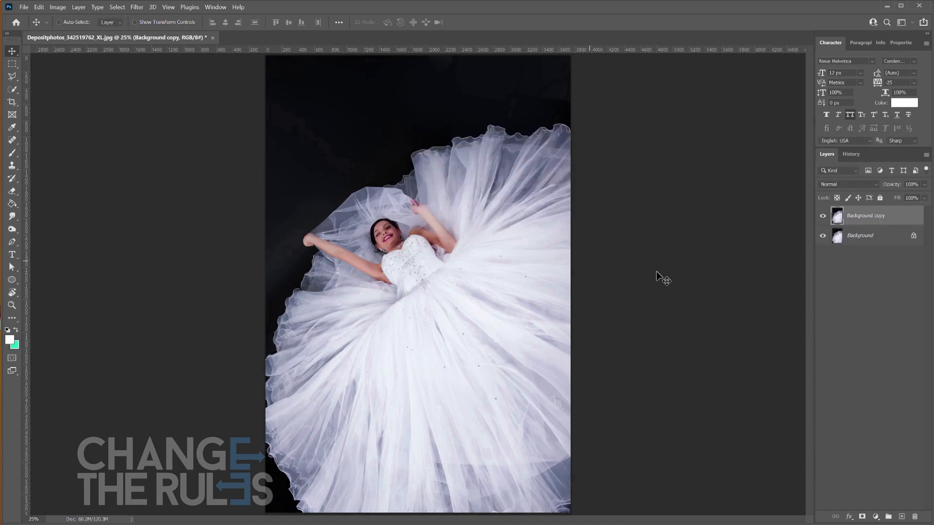
# Step: Add a blue Solid Color fill layer (#034acd) between the Background and Background copy layers
pyautogui.click(860, 238)
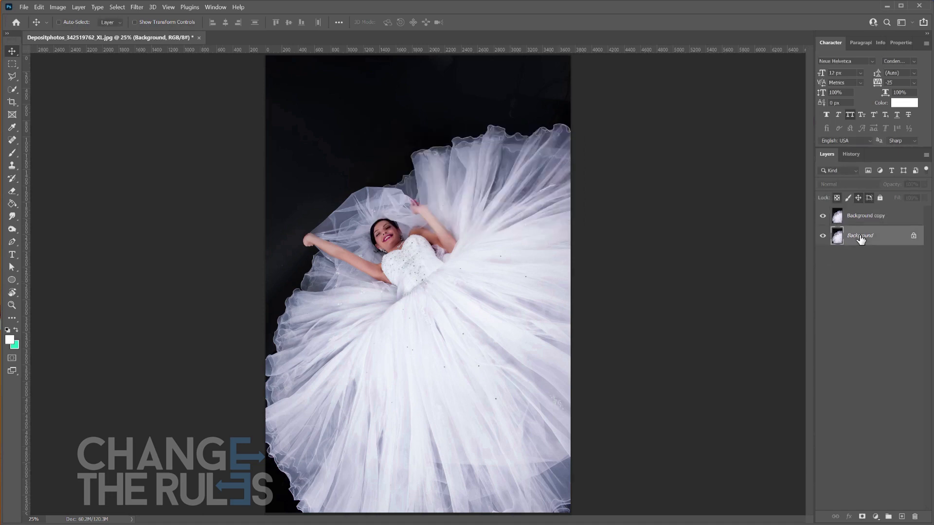
pyautogui.click(876, 517)
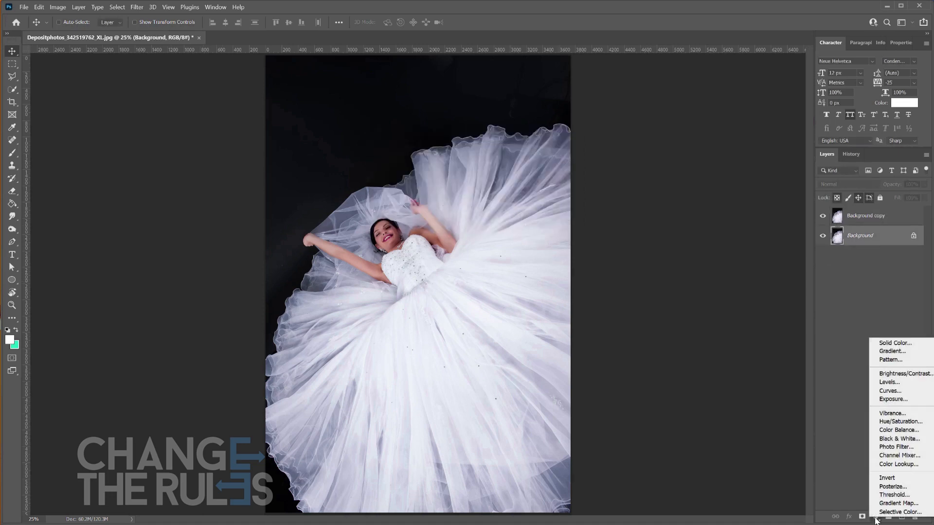
pyautogui.click(893, 343)
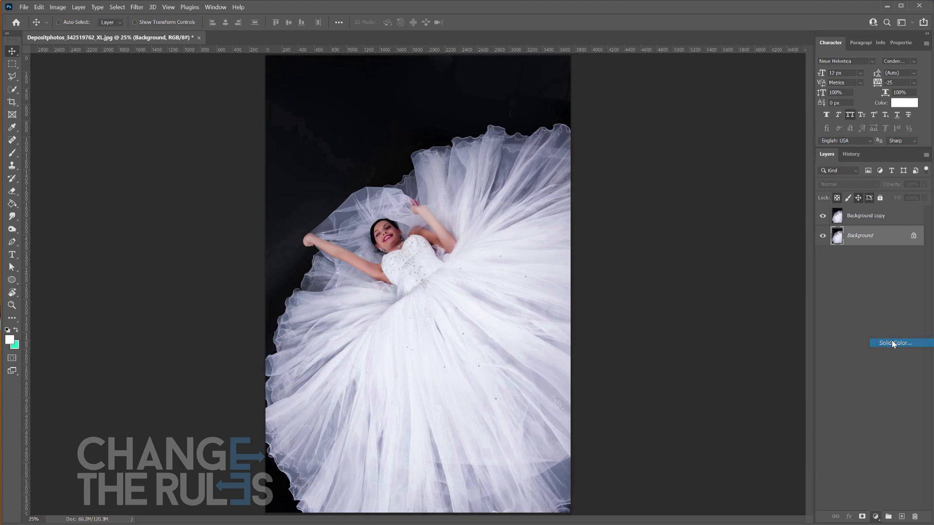
pyautogui.click(627, 202)
pyautogui.click(618, 177)
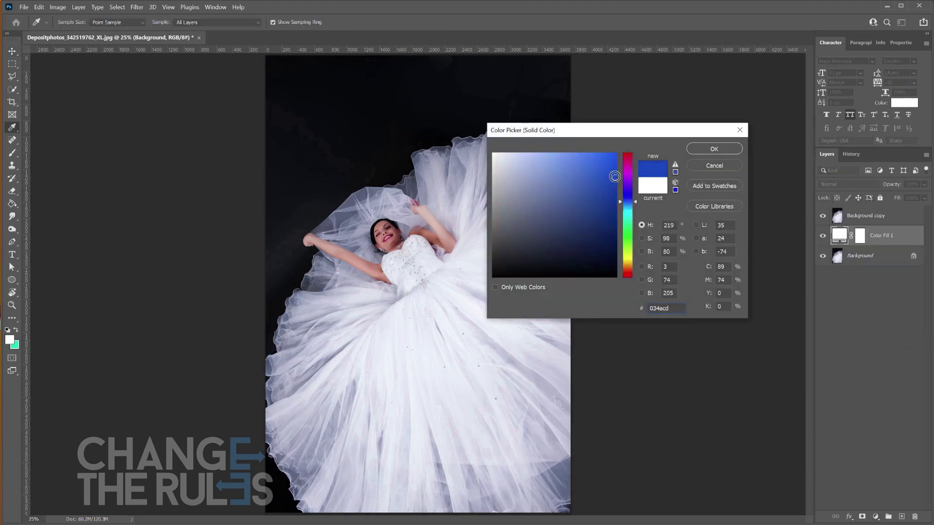
pyautogui.click(714, 149)
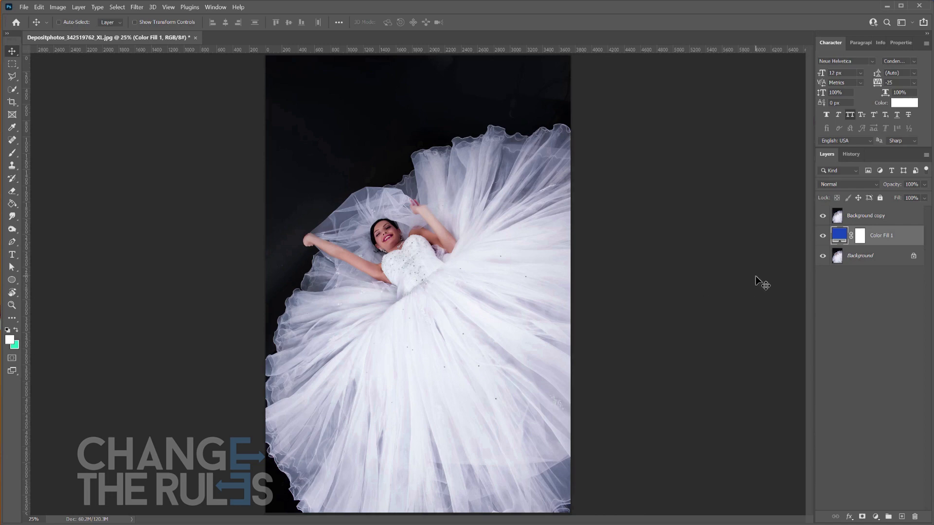
# Step: Select the bride on the Background copy layer with the automatic Subject selection
pyautogui.click(867, 217)
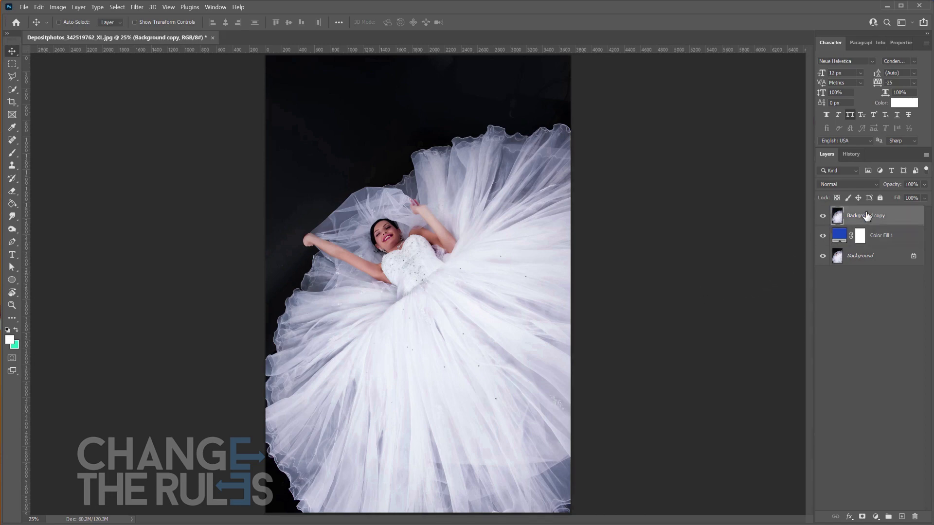
pyautogui.click(120, 8)
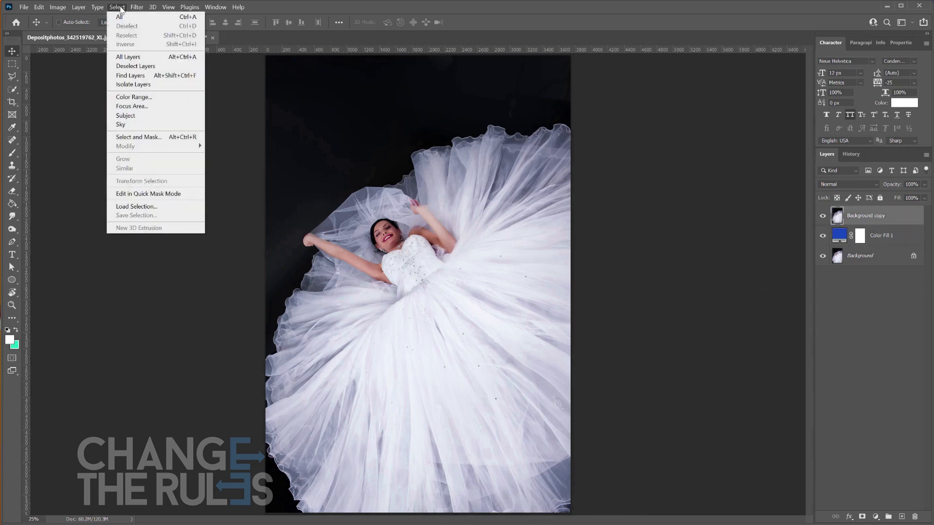
pyautogui.click(126, 116)
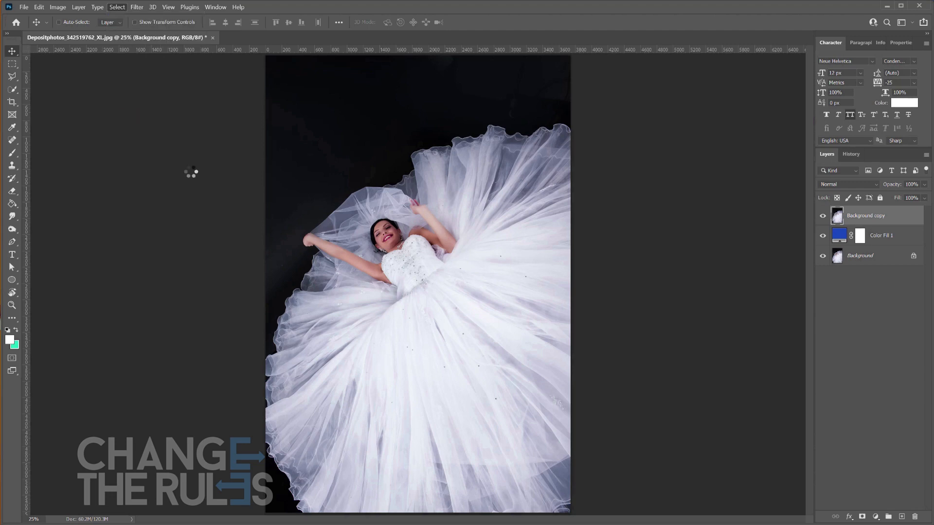
pyautogui.scroll(4, 482, 185)
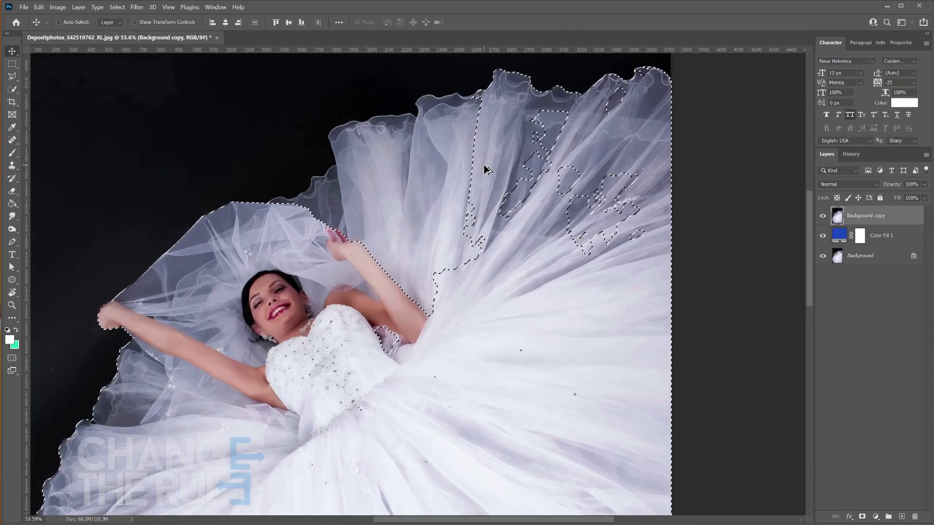
pyautogui.moveTo(484, 167); pyautogui.dragTo(494, 210)
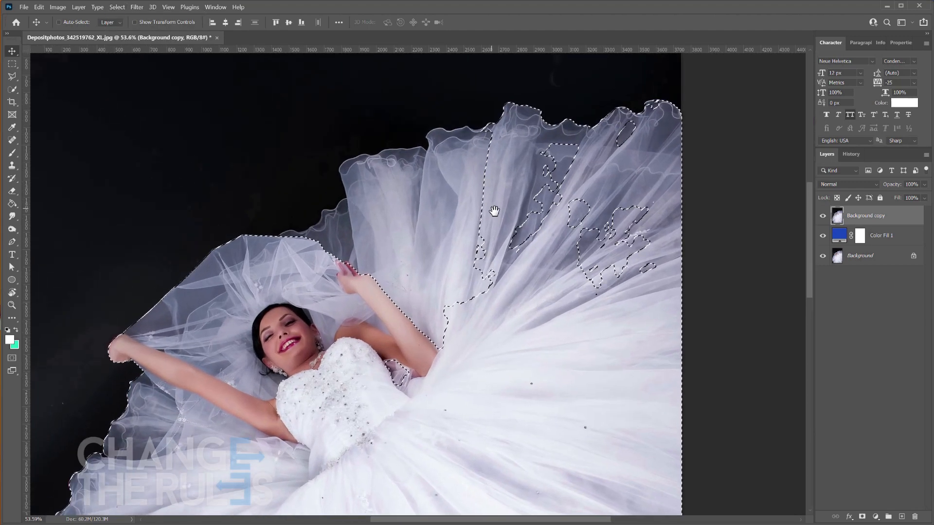
# Step: Add the missing parts of the veil and tulle skirt to the selection with the Quick Selection tool
pyautogui.click(12, 91)
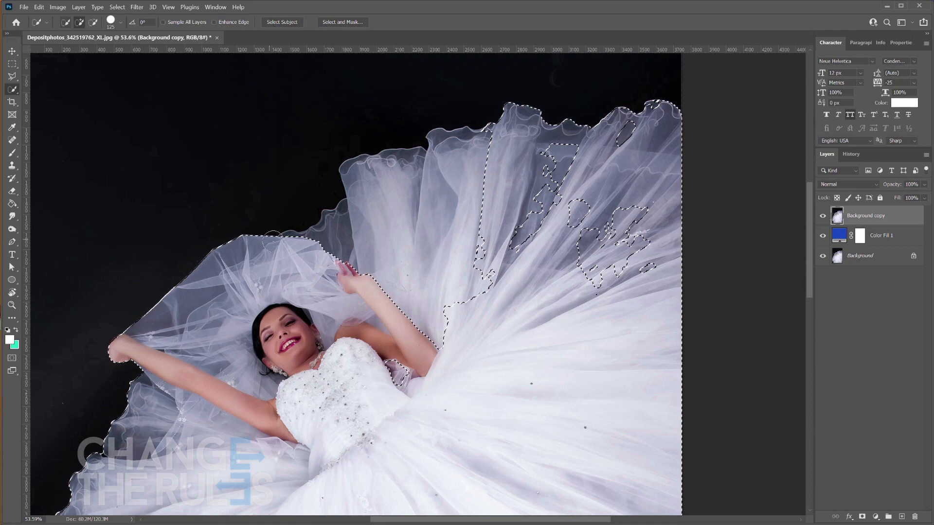
pyautogui.moveTo(284, 245)
pyautogui.mouseDown()
pyautogui.moveTo(356, 181)
pyautogui.moveTo(392, 169)
pyautogui.moveTo(450, 157)
pyautogui.moveTo(573, 175)
pyautogui.moveTo(641, 142)
pyautogui.moveTo(623, 257)
pyautogui.moveTo(394, 383)
pyautogui.mouseUp()
pyautogui.scroll(-4, 470, 370)
pyautogui.moveTo(458, 372); pyautogui.dragTo(471, 303)
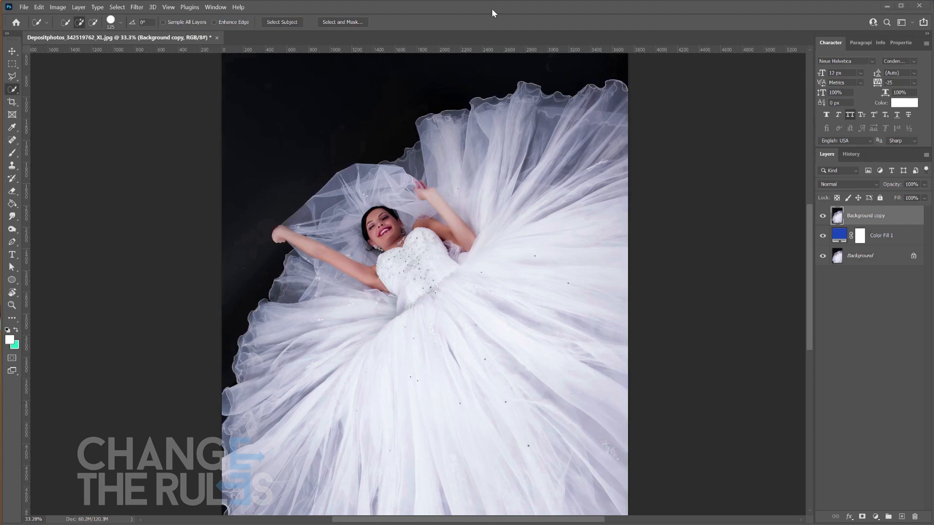
# Step: Open the selection in Select and Mask and brush over the upper skirt and veil with the Refine Edge Brush
pyautogui.click(117, 7)
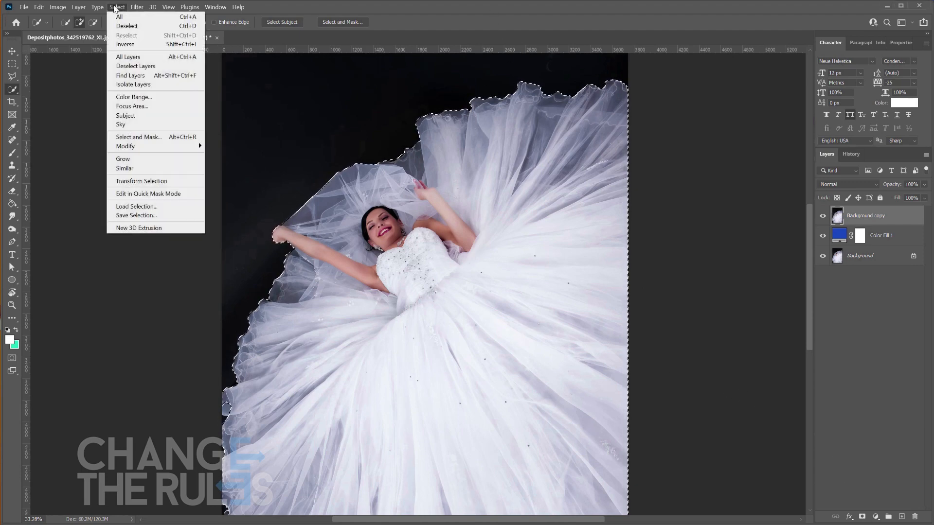
pyautogui.click(144, 137)
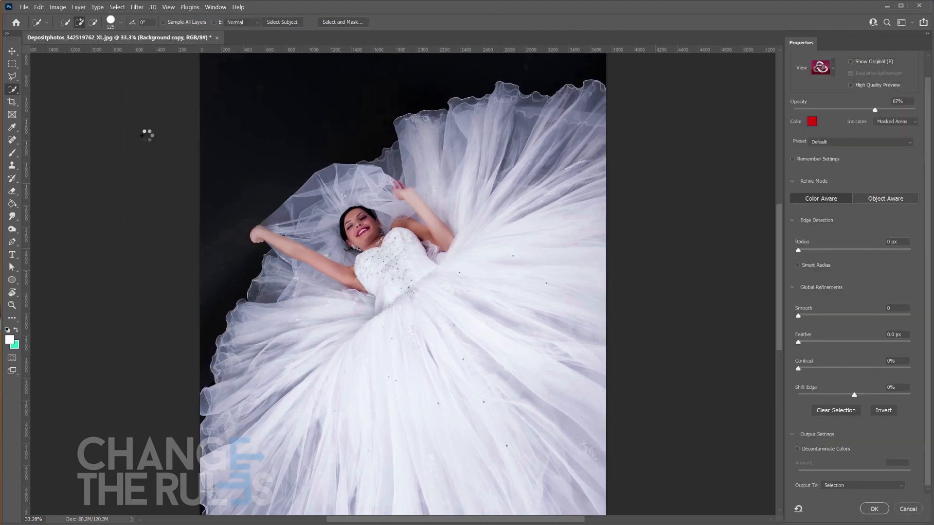
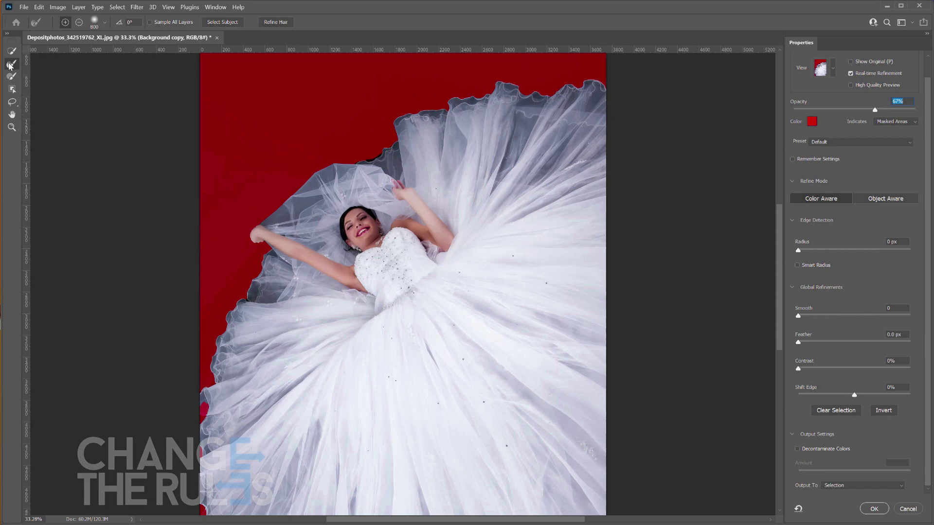
pyautogui.press('alt')
pyautogui.scroll(2, 514, 159)
pyautogui.moveTo(551, 149)
pyautogui.mouseDown()
pyautogui.moveTo(567, 177)
pyautogui.moveTo(582, 102)
pyautogui.mouseUp()
pyautogui.moveTo(427, 149)
pyautogui.mouseDown()
pyautogui.moveTo(404, 165)
pyautogui.moveTo(397, 189)
pyautogui.moveTo(434, 167)
pyautogui.mouseUp()
pyautogui.press('[')
pyautogui.press('[')
pyautogui.press('[')
pyautogui.press('[')
pyautogui.press('[')
pyautogui.moveTo(332, 206)
pyautogui.mouseDown()
pyautogui.moveTo(276, 249)
pyautogui.moveTo(309, 256)
pyautogui.moveTo(277, 242)
pyautogui.moveTo(245, 341)
pyautogui.moveTo(277, 308)
pyautogui.moveTo(219, 373)
pyautogui.moveTo(226, 418)
pyautogui.moveTo(263, 445)
pyautogui.moveTo(308, 228)
pyautogui.mouseUp()
# Step: Refine the rest of the translucent skirt with the Refine Edge Brush at size 1000, and set the output to Layer Mask
pyautogui.press(']')
pyautogui.press(']')
pyautogui.press(']')
pyautogui.press(']')
pyautogui.press(']')
pyautogui.press(']')
pyautogui.press(']')
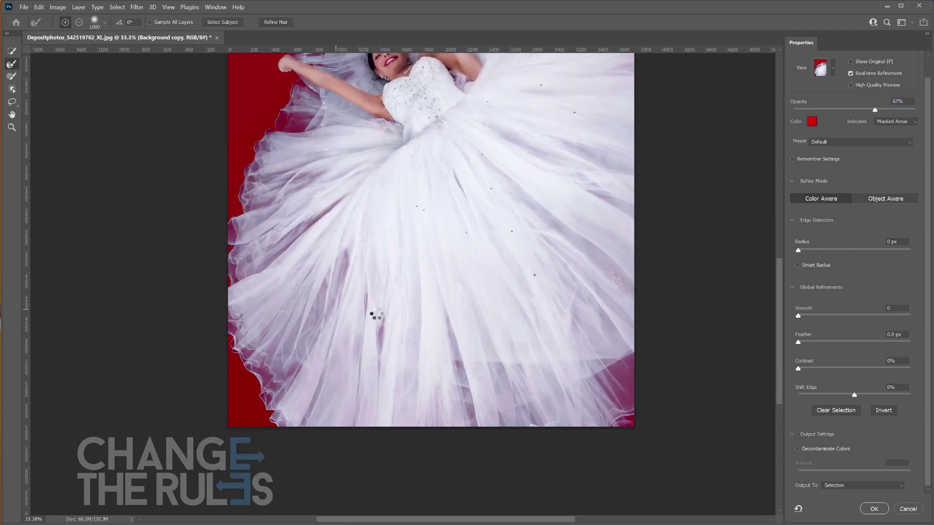
pyautogui.moveTo(423, 271); pyautogui.dragTo(349, 373)
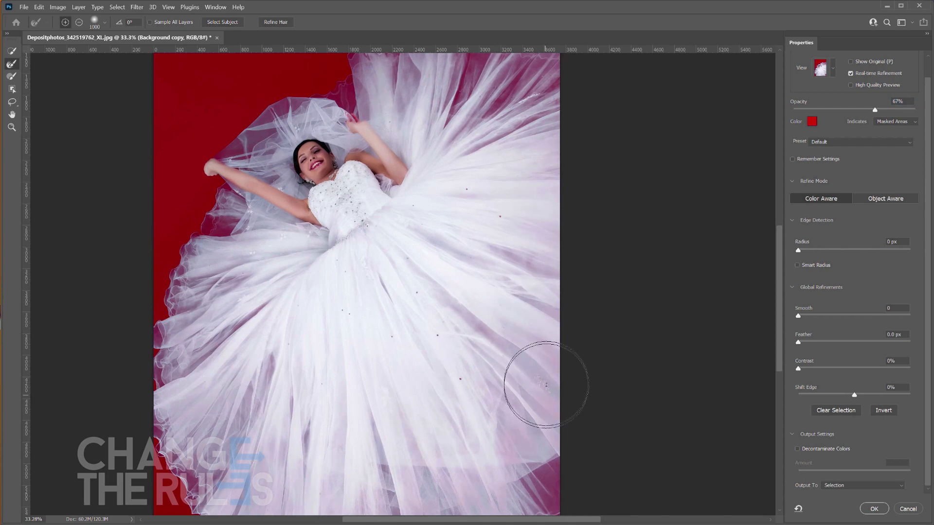
pyautogui.moveTo(241, 383); pyautogui.dragTo(285, 280)
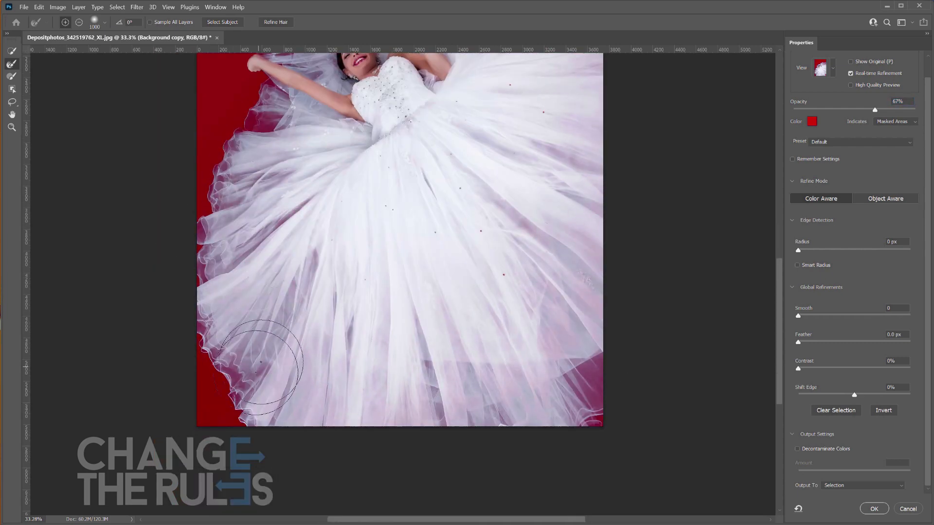
pyautogui.click(863, 485)
pyautogui.click(855, 506)
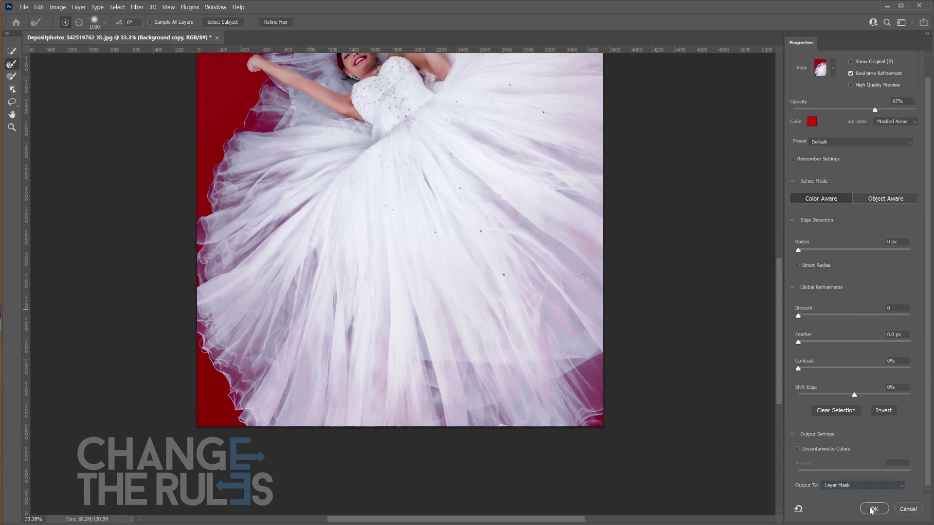
# Step: Apply the refined selection to the bride's layer as a layer mask and inspect the cutout against the blue fill
pyautogui.click(873, 509)
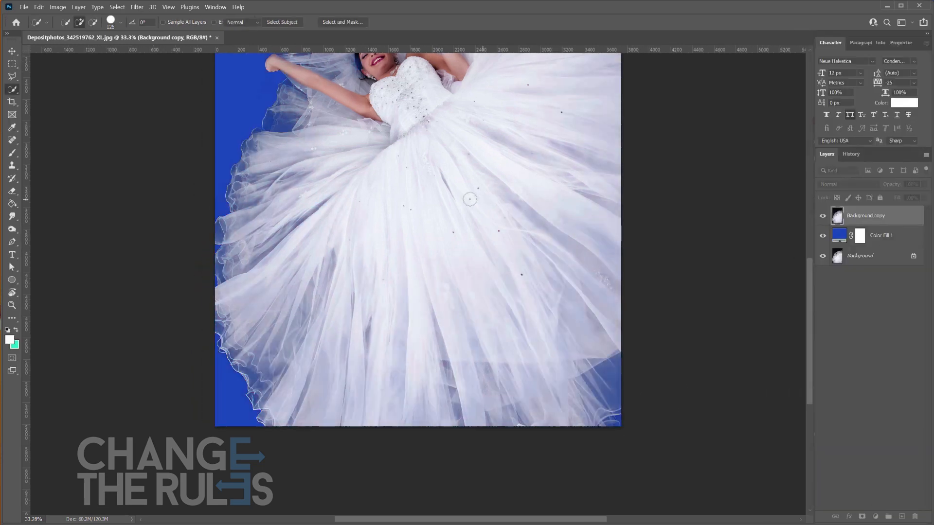
pyautogui.moveTo(469, 198); pyautogui.dragTo(438, 302)
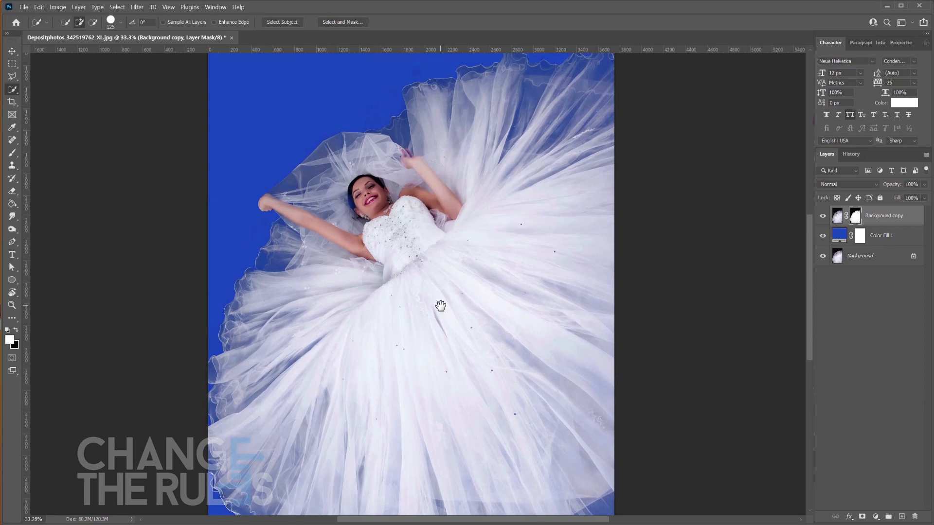
pyautogui.moveTo(437, 264)
pyautogui.mouseDown()
pyautogui.moveTo(438, 316)
pyautogui.moveTo(440, 211)
pyautogui.moveTo(431, 250)
pyautogui.mouseUp()
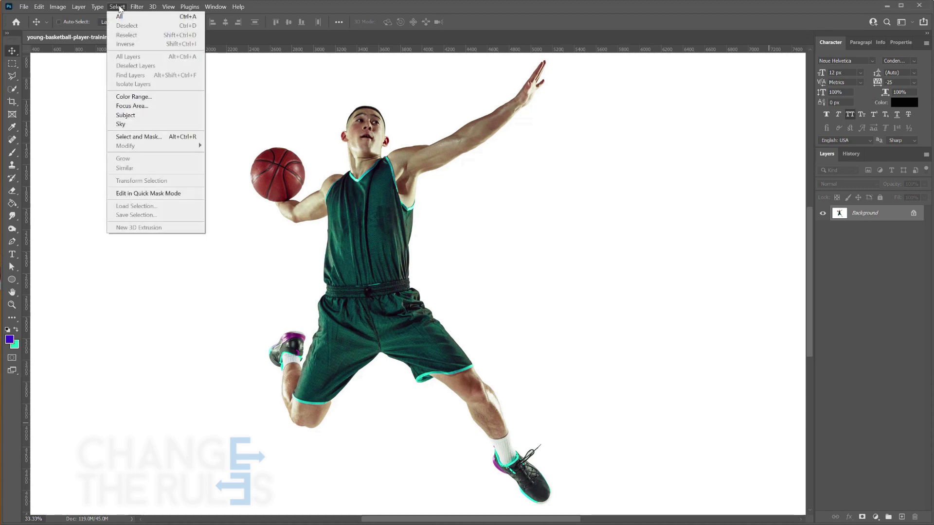
# Step: Select the basketball player and ball with the automatic Subject selection and check the outline for missing areas
pyautogui.click(129, 115)
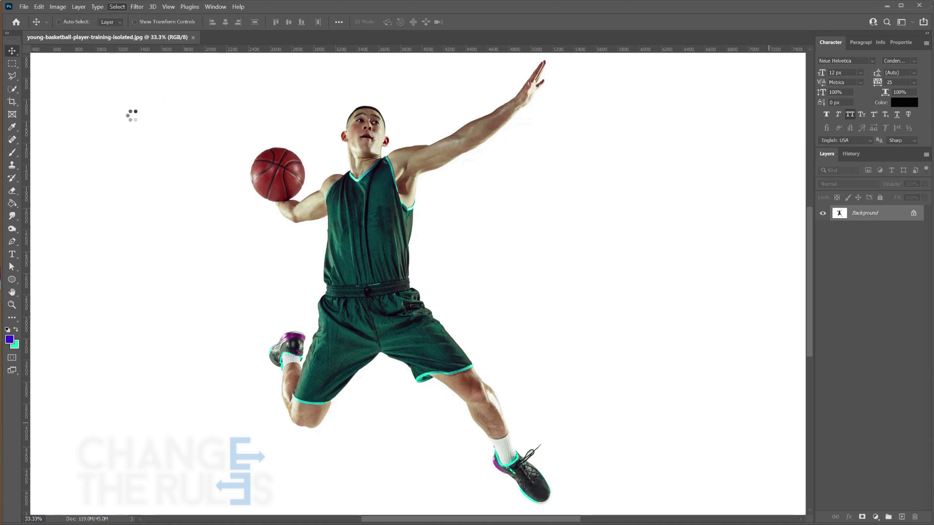
pyautogui.scroll(8, 261, 176)
pyautogui.moveTo(257, 177)
pyautogui.mouseDown()
pyautogui.moveTo(186, 217)
pyautogui.moveTo(262, 286)
pyautogui.mouseUp()
pyautogui.click(10, 90)
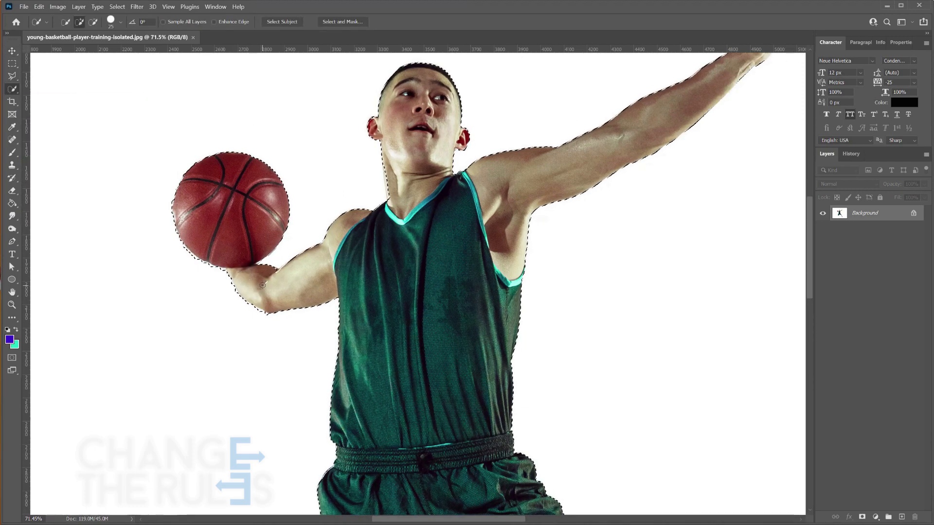
pyautogui.moveTo(521, 162); pyautogui.dragTo(396, 273)
pyautogui.moveTo(292, 487); pyautogui.dragTo(396, 272)
pyautogui.scroll(-3, 396, 272)
pyautogui.scroll(-4, 440, 291)
pyautogui.moveTo(417, 138); pyautogui.dragTo(382, 239)
# Step: Copy the selected player to a new layer with Layer Via Copy and hide the Background layer
pyautogui.click(12, 64)
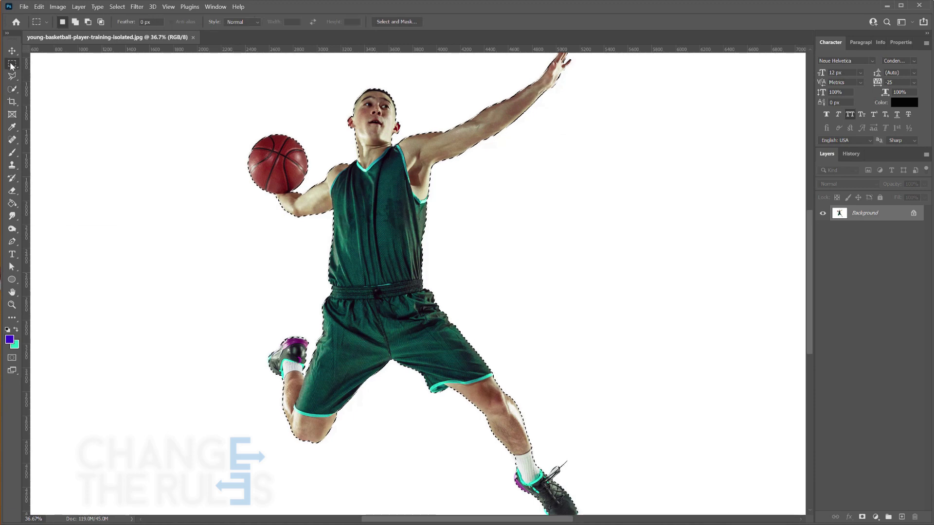
pyautogui.rightClick(392, 225)
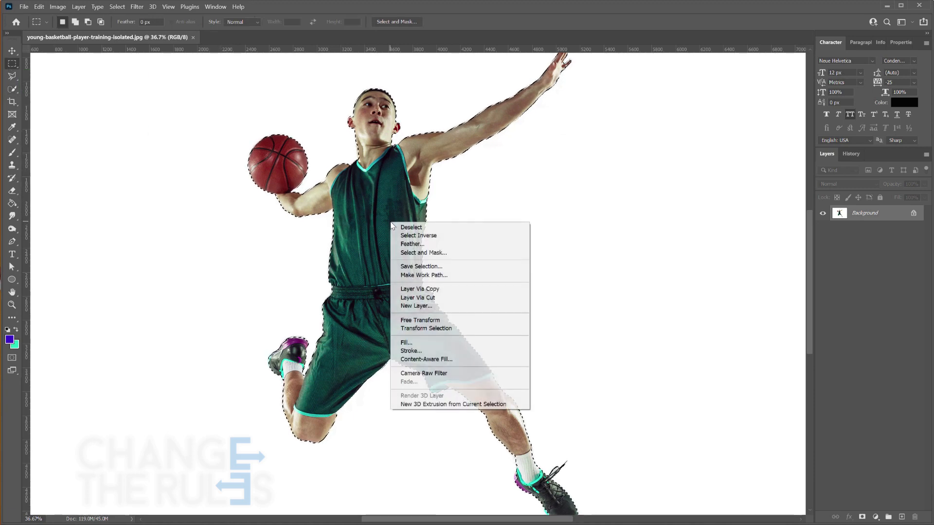
pyautogui.click(419, 289)
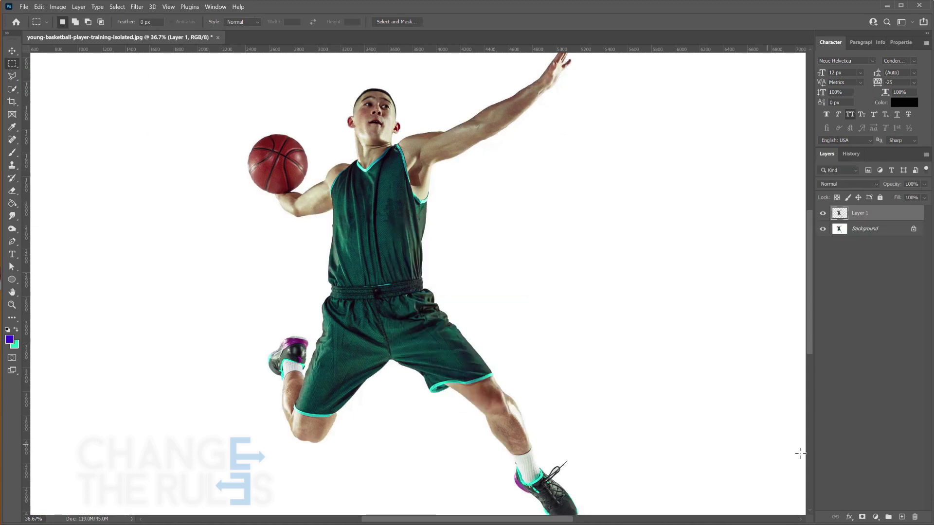
pyautogui.click(823, 230)
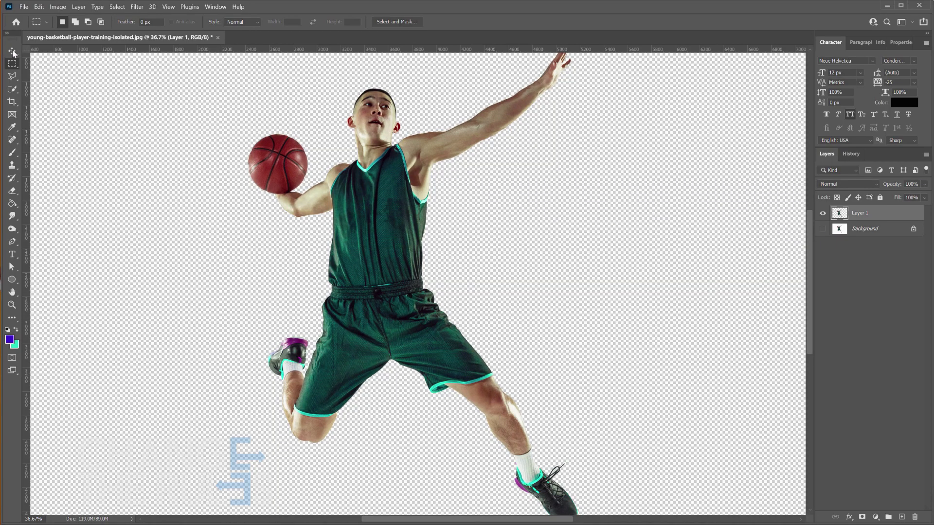
# Step: Convert the player layer to black and white in the Camera Raw Filter and set Contrast to +100
pyautogui.click(13, 53)
pyautogui.click(138, 7)
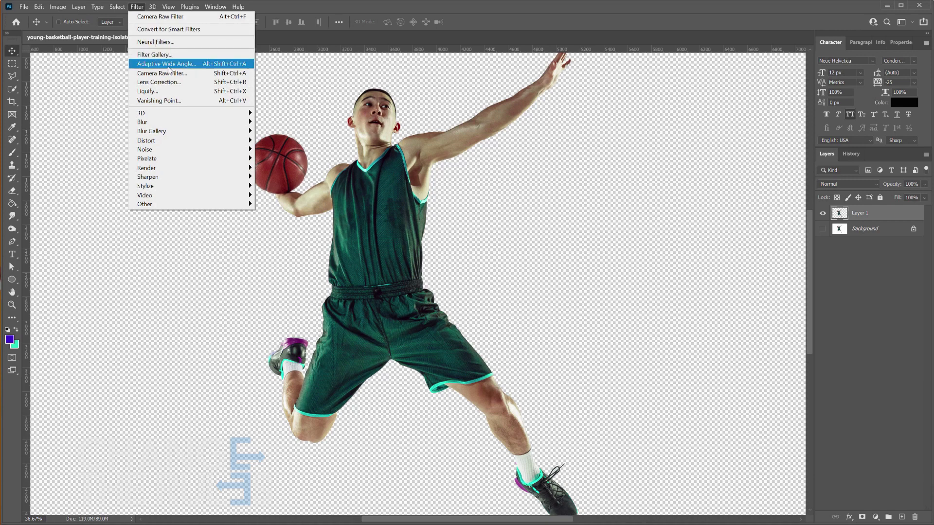
pyautogui.click(170, 73)
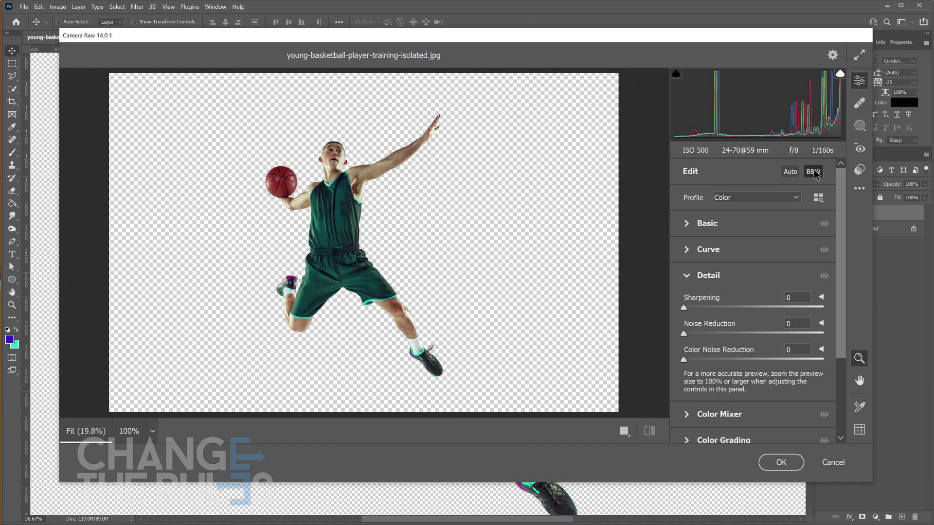
pyautogui.click(813, 172)
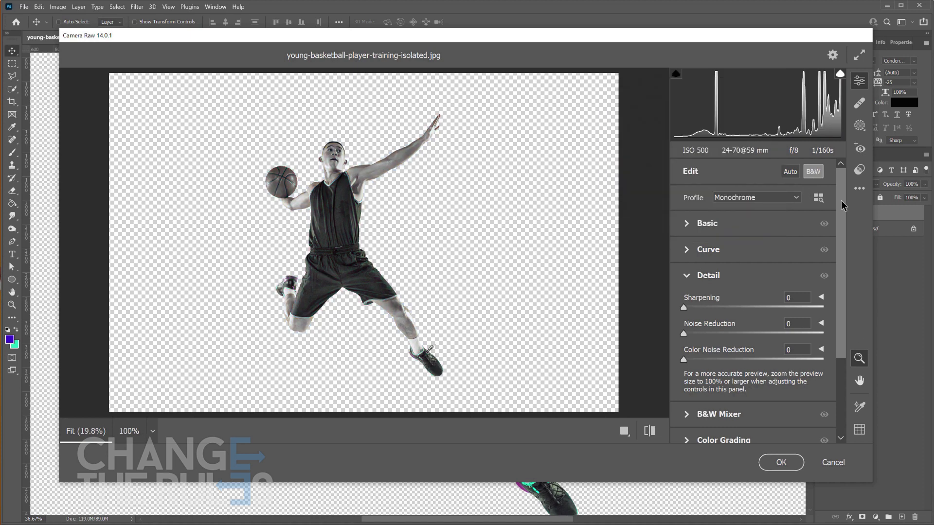
pyautogui.click(687, 224)
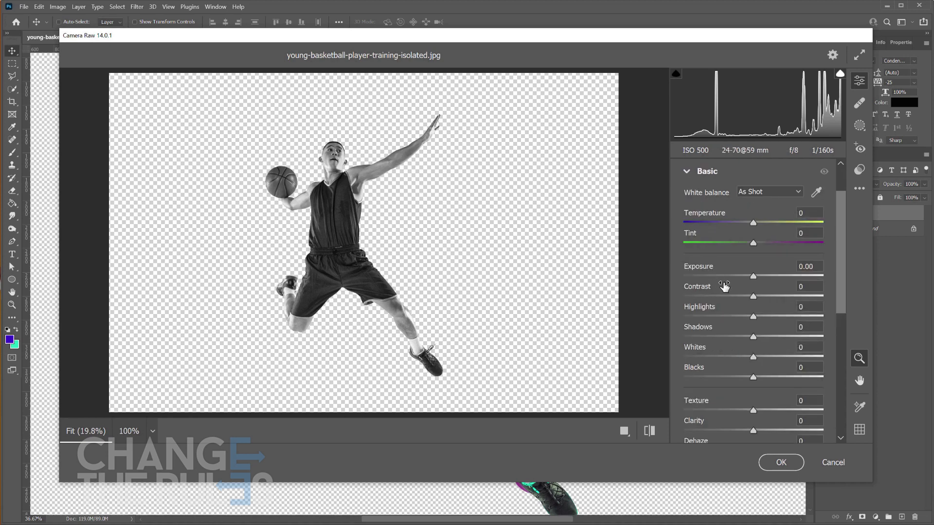
pyautogui.moveTo(754, 296); pyautogui.dragTo(844, 305)
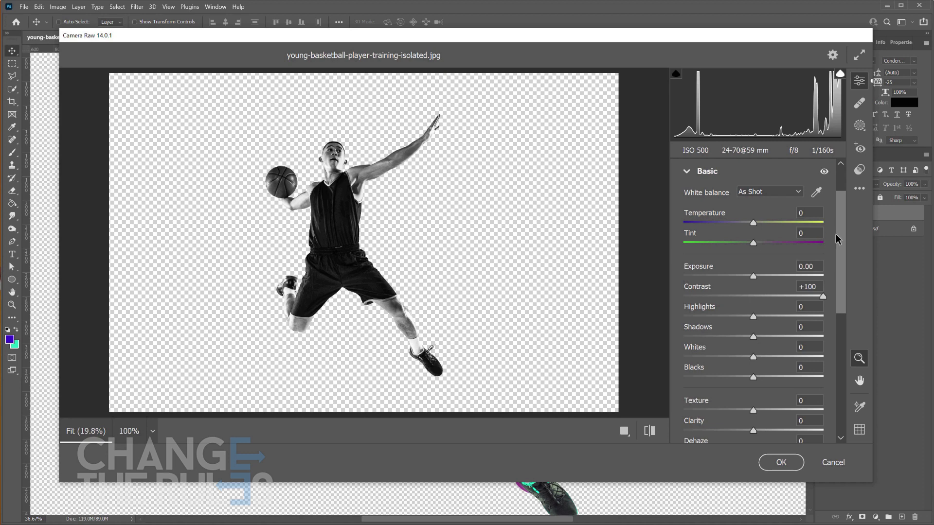
# Step: Set Noise Reduction to 100 in the Camera Raw detail settings and apply the filter
pyautogui.moveTo(841, 245); pyautogui.dragTo(841, 349)
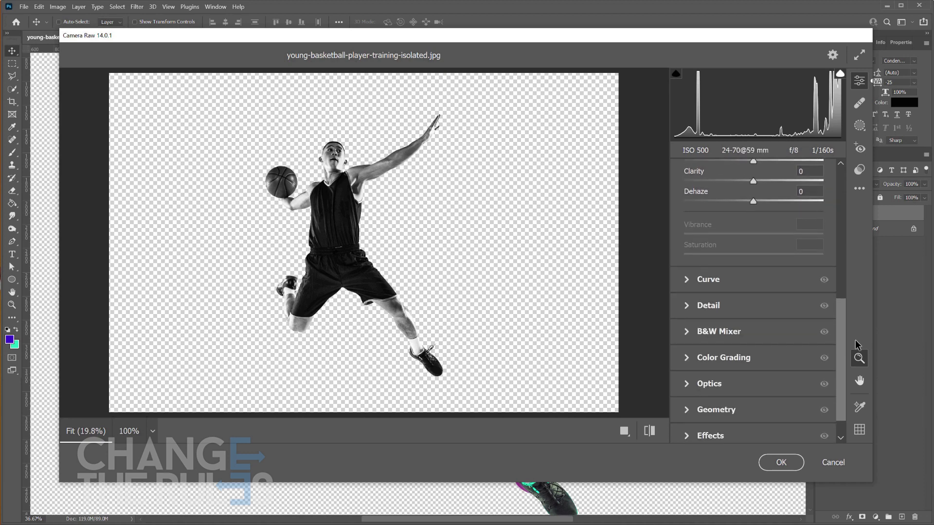
pyautogui.click(687, 305)
pyautogui.moveTo(689, 333); pyautogui.dragTo(798, 335)
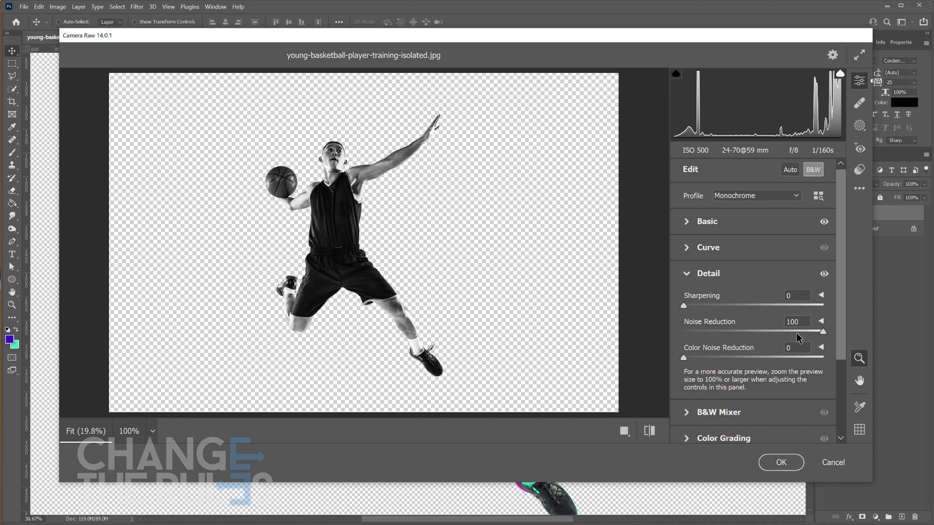
pyautogui.click(785, 462)
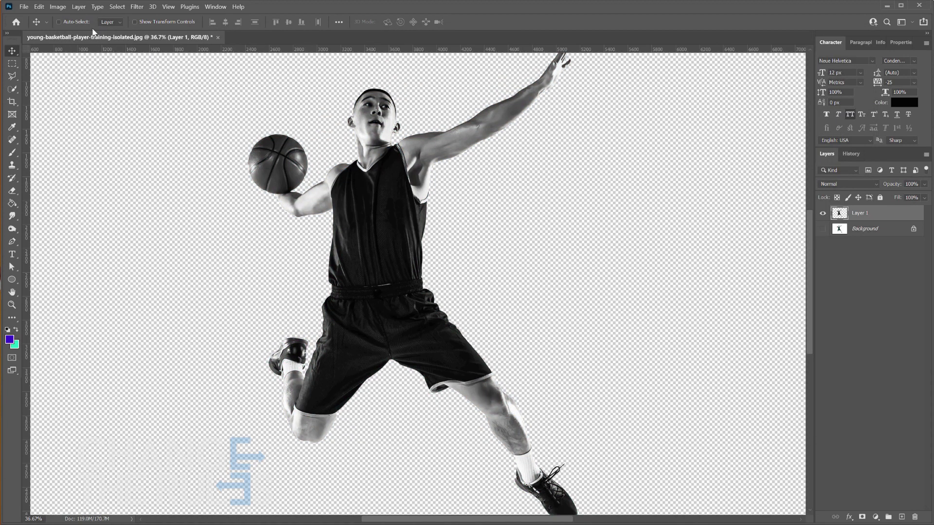
# Step: Run Apply Image twice on the player layer with the Merged layer, inverted RGB channel and Difference blending at 100% opacity
pyautogui.click(65, 7)
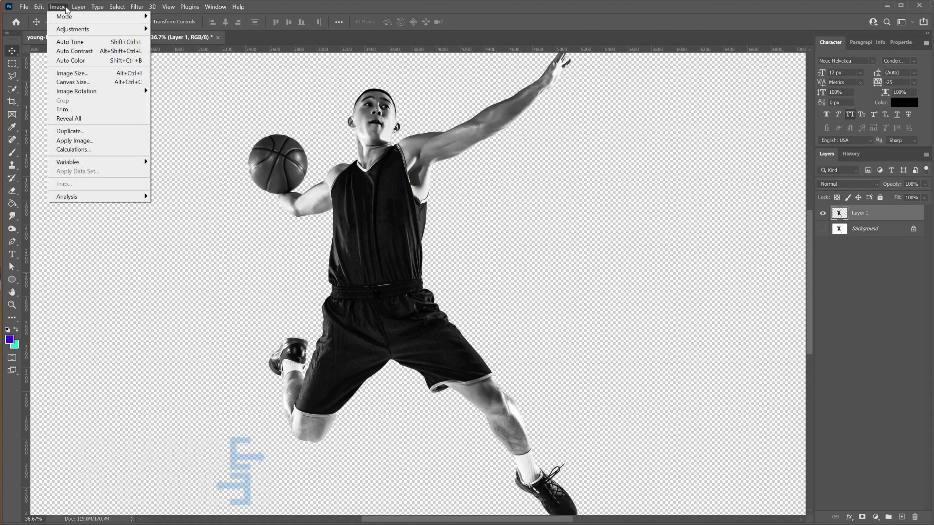
pyautogui.click(79, 141)
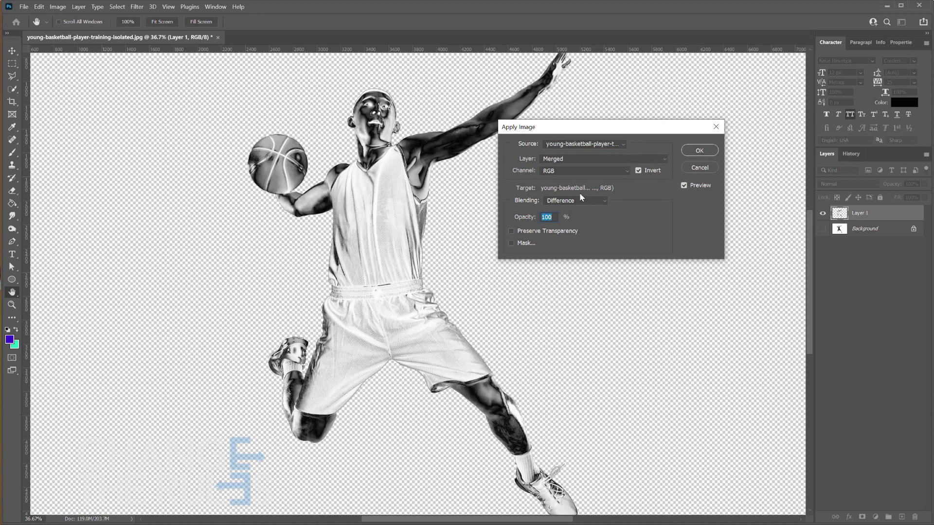
pyautogui.click(698, 152)
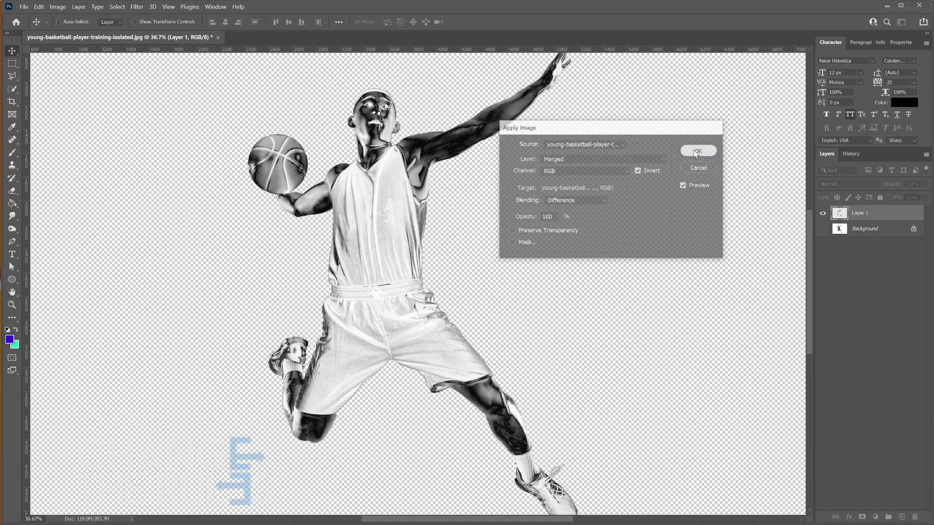
pyautogui.click(58, 7)
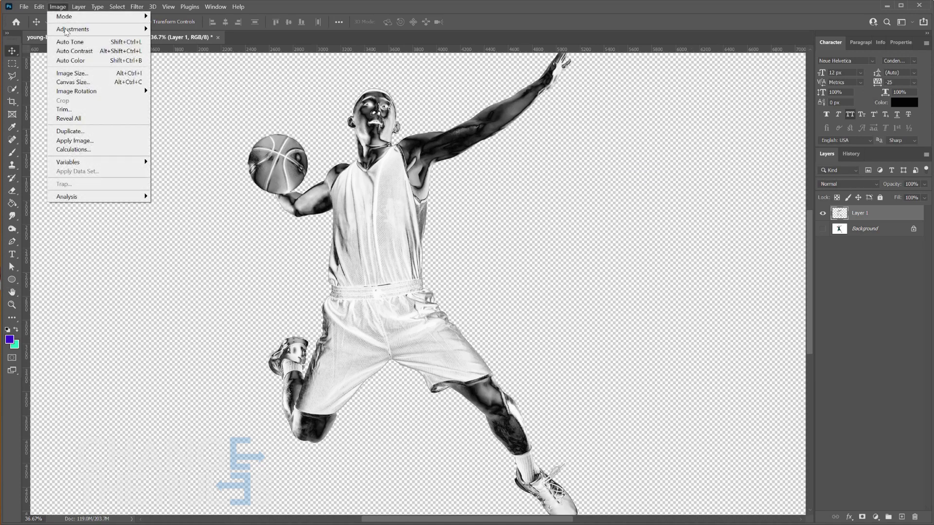
pyautogui.click(89, 141)
pyautogui.click(696, 150)
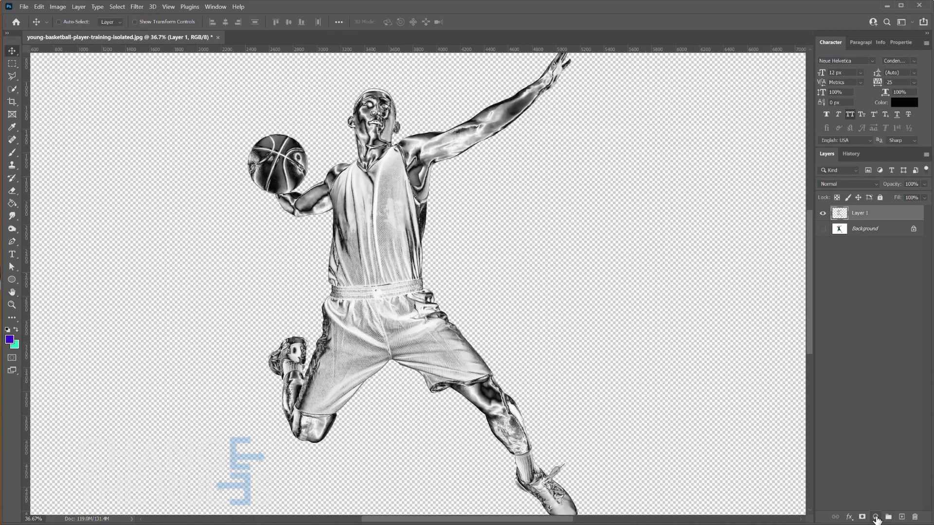
# Step: Add a Hue/Saturation adjustment clipped to the player layer, enable Colorize and shift the tint to a much lower hue
pyautogui.click(876, 518)
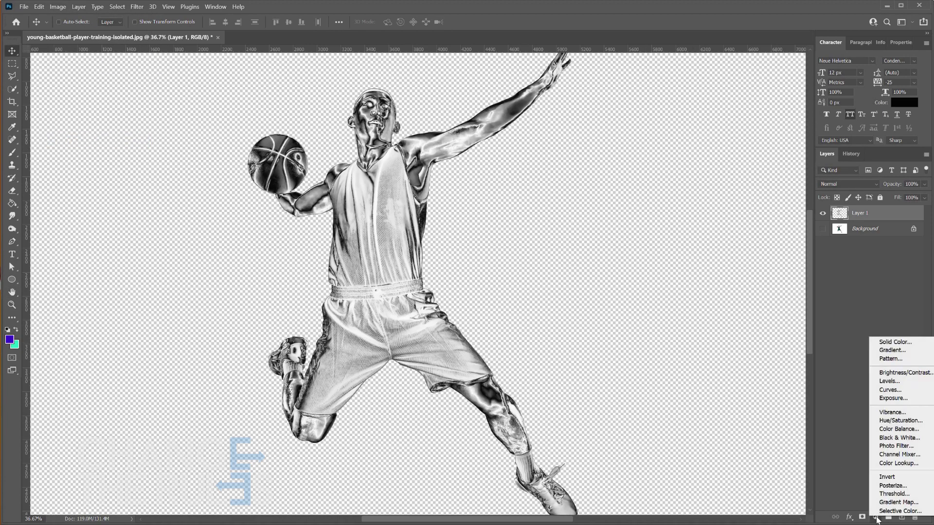
pyautogui.click(901, 421)
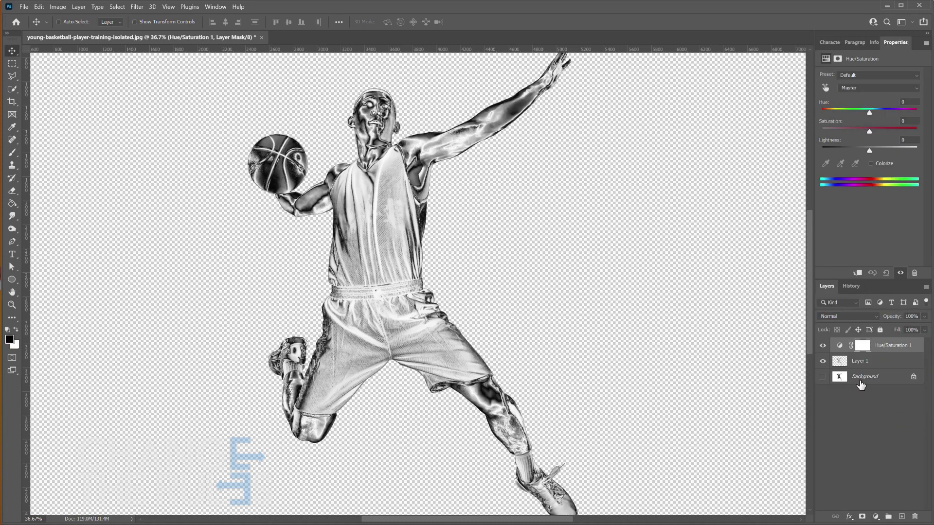
pyautogui.click(858, 274)
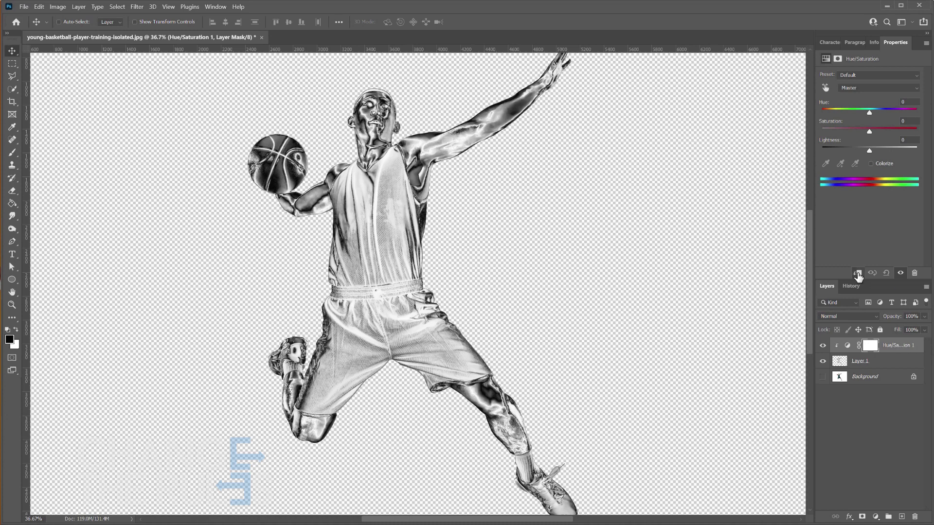
pyautogui.click(872, 164)
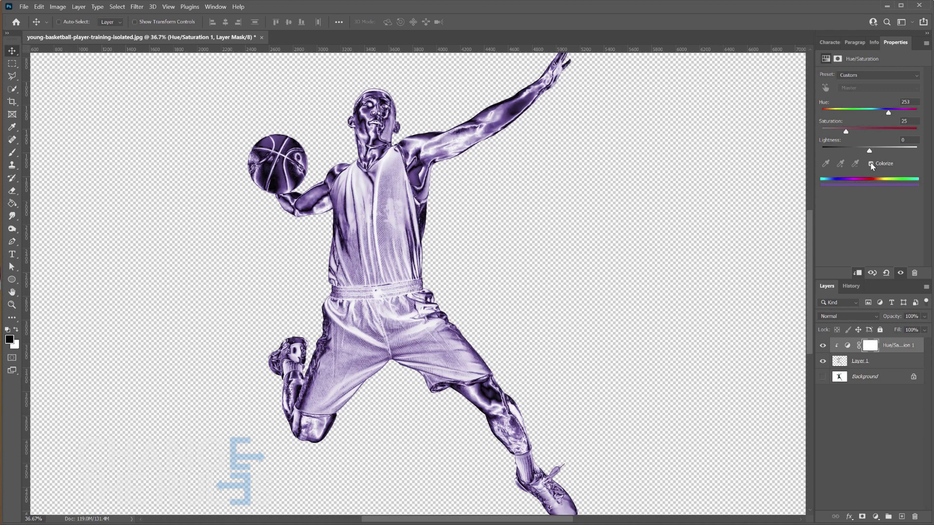
pyautogui.moveTo(888, 114); pyautogui.dragTo(834, 114)
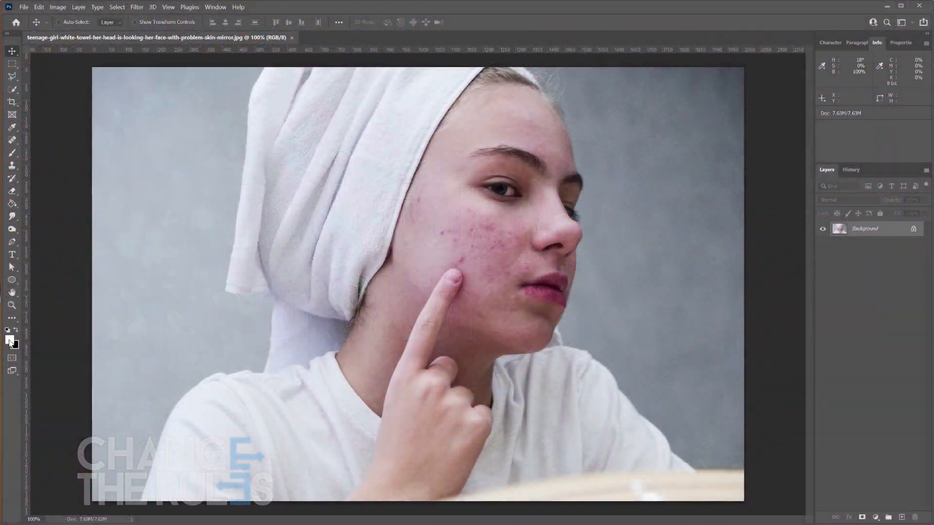
# Step: Set the foreground color to white (ffffff) and the background color to black (000000)
pyautogui.click(10, 340)
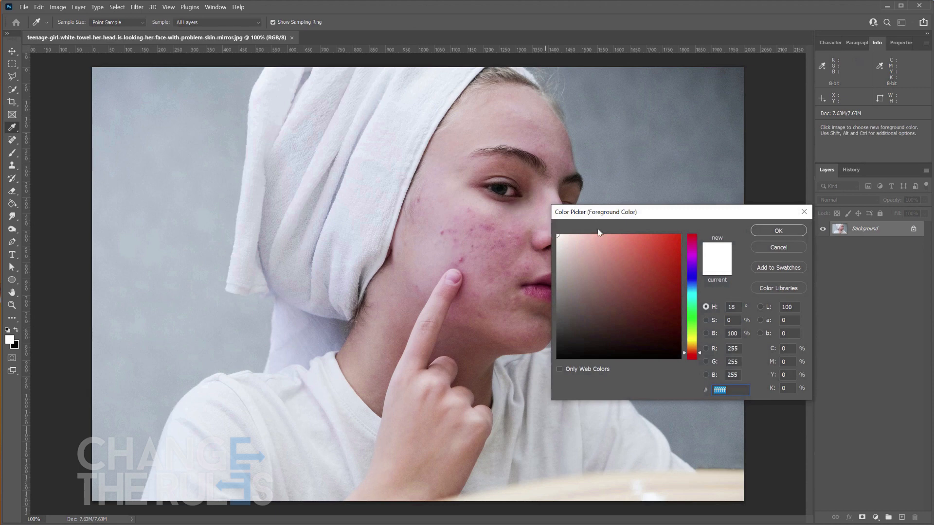
pyautogui.click(765, 229)
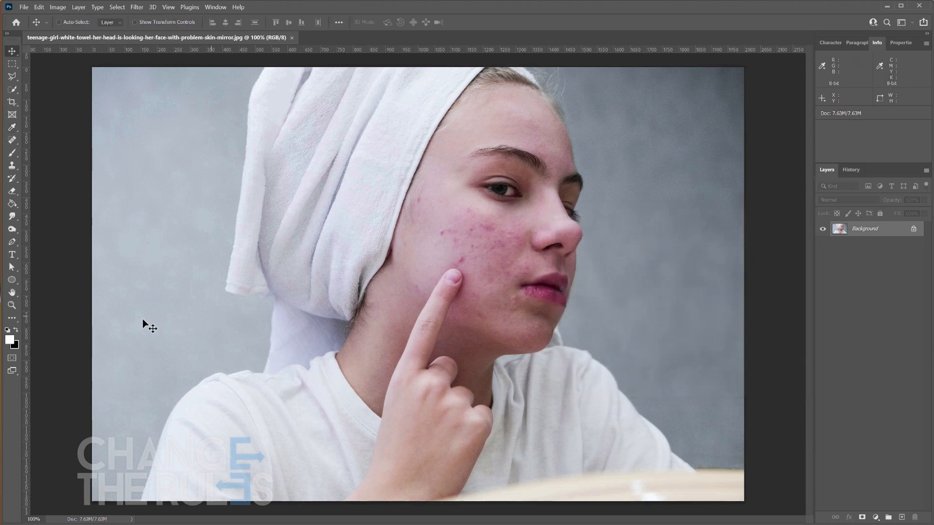
pyautogui.click(15, 348)
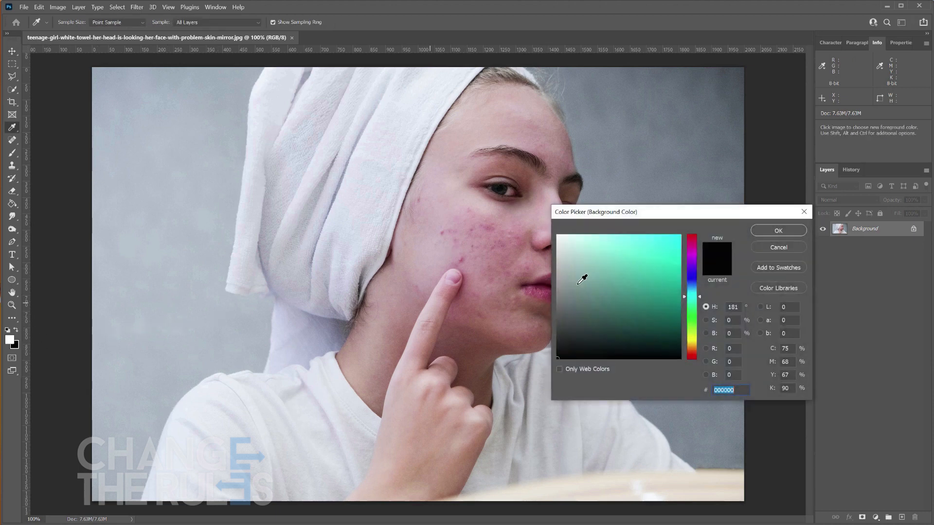
pyautogui.click(779, 231)
# Step: Invert a duplicate of the portrait's Background layer and set its blending mode to Vivid Light
pyautogui.moveTo(866, 236); pyautogui.dragTo(902, 518)
pyautogui.click(58, 7)
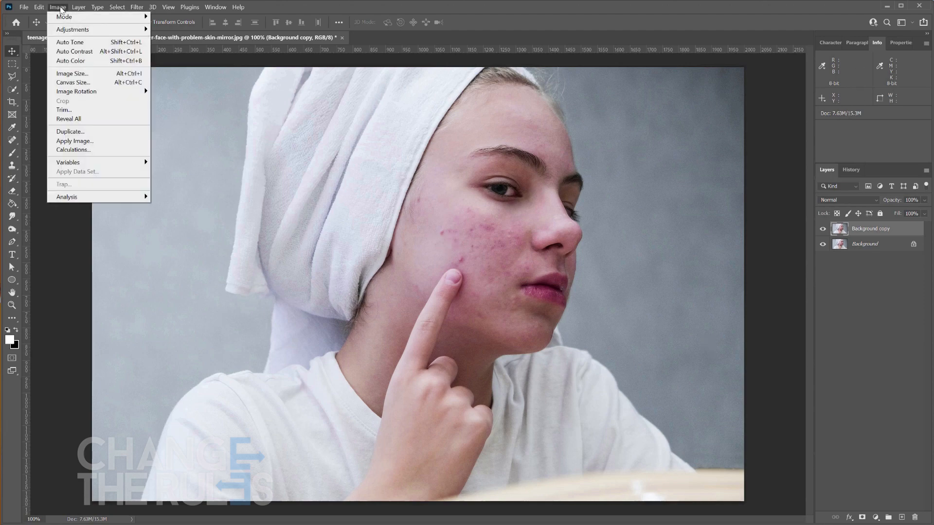
pyautogui.moveTo(67, 30)
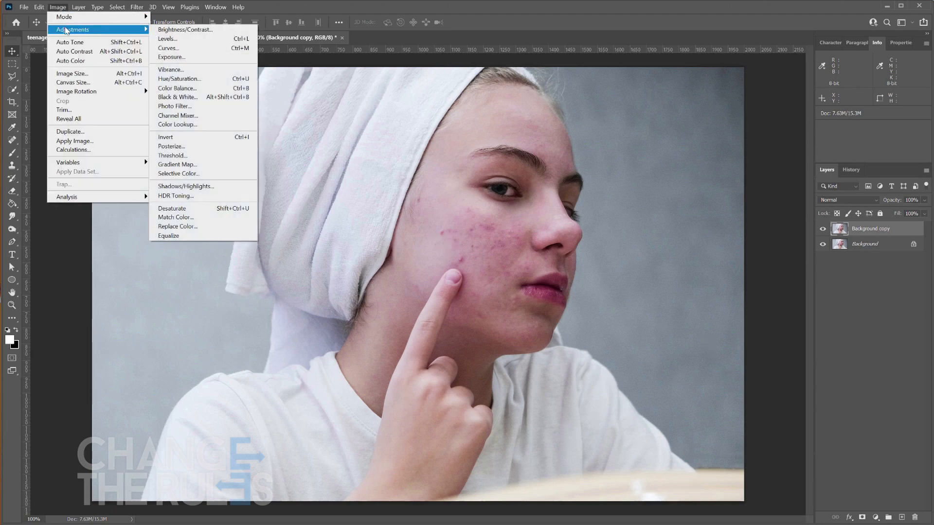
pyautogui.click(215, 137)
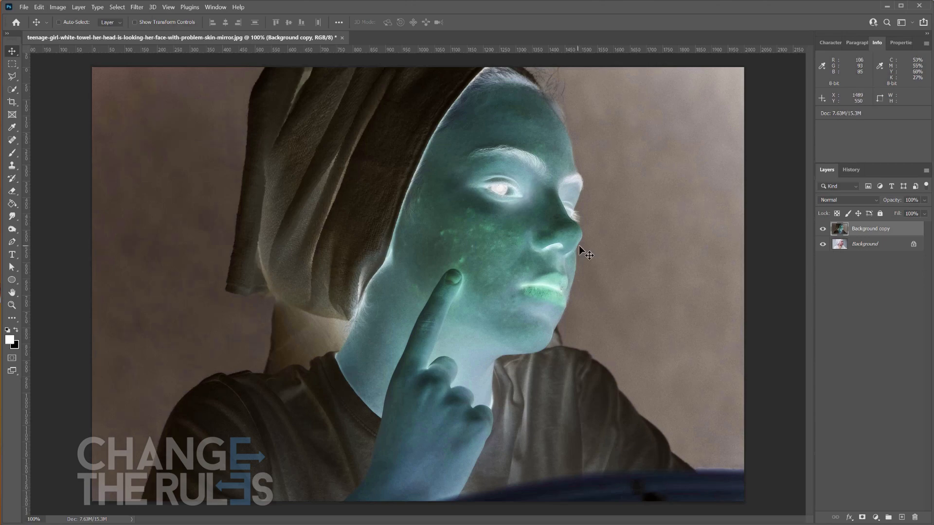
pyautogui.click(833, 200)
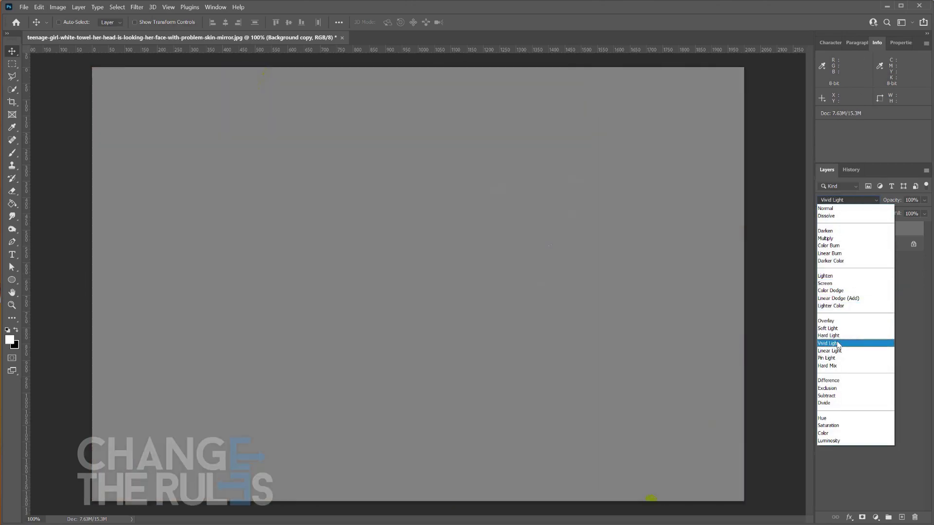
pyautogui.click(838, 344)
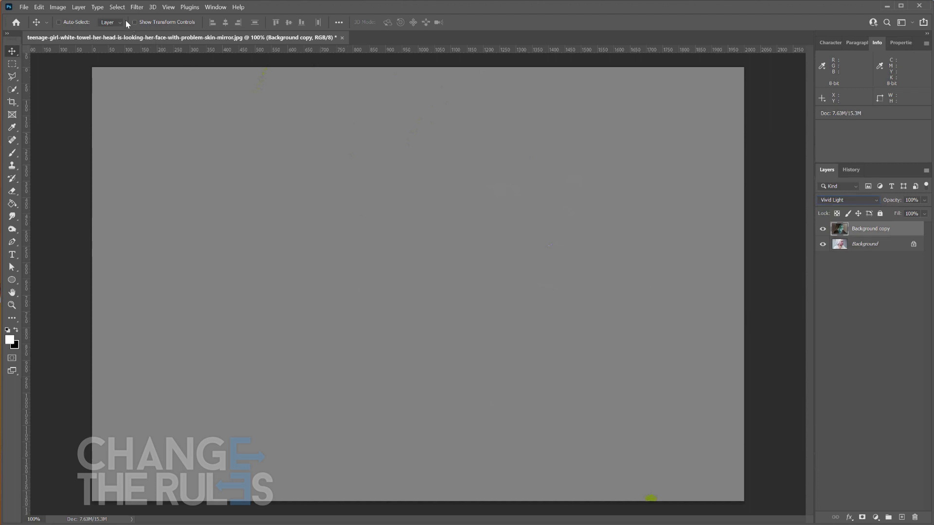
# Step: Apply a High Pass filter to the inverted Background copy layer
pyautogui.click(136, 8)
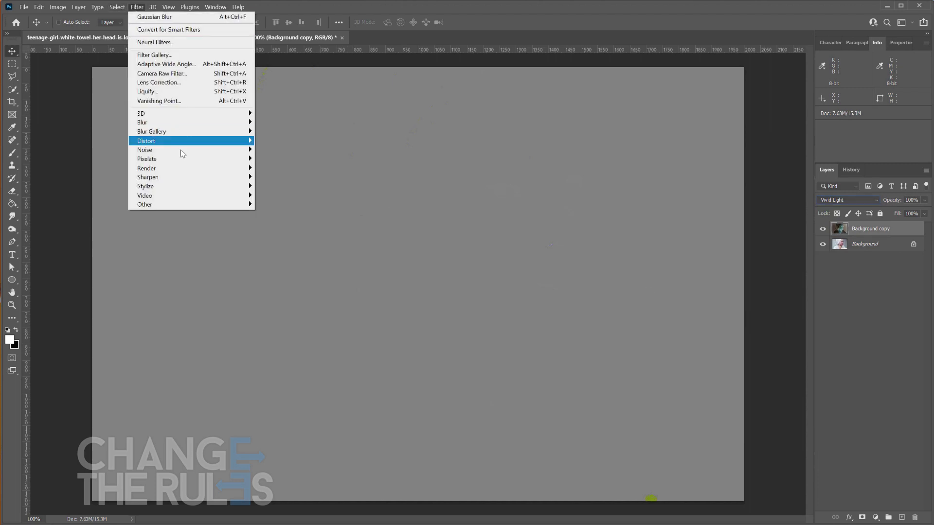
pyautogui.moveTo(191, 208)
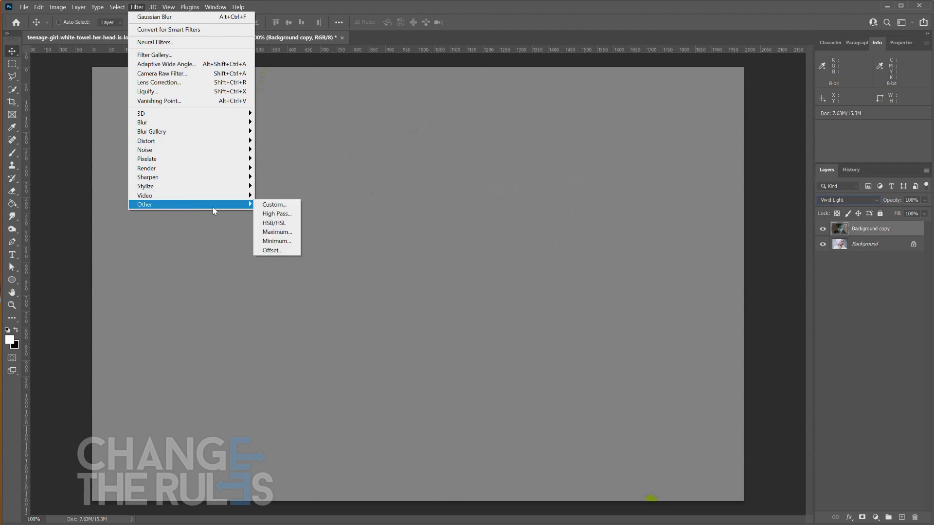
pyautogui.click(277, 215)
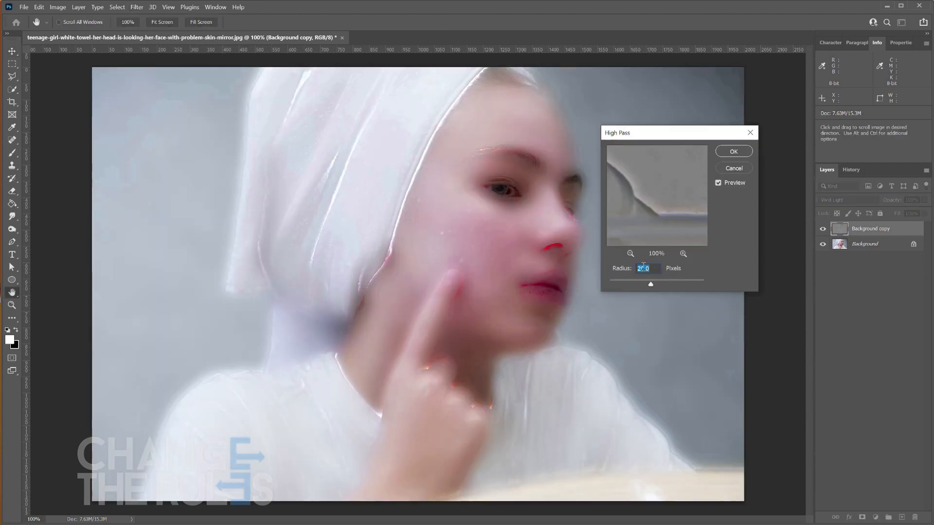
pyautogui.doubleClick(647, 268)
pyautogui.click(732, 151)
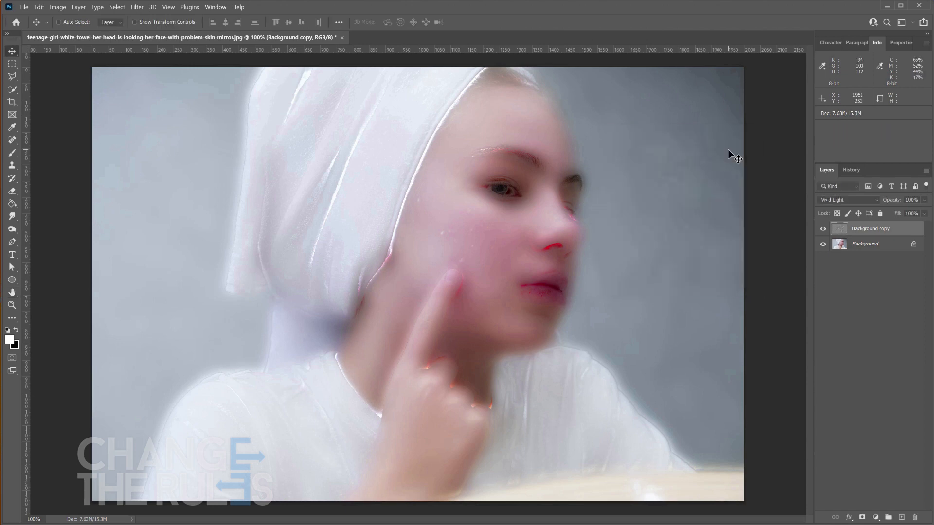
# Step: Apply a Gaussian Blur with a 2.0 pixel radius to the Background copy layer
pyautogui.click(135, 8)
pyautogui.moveTo(233, 122)
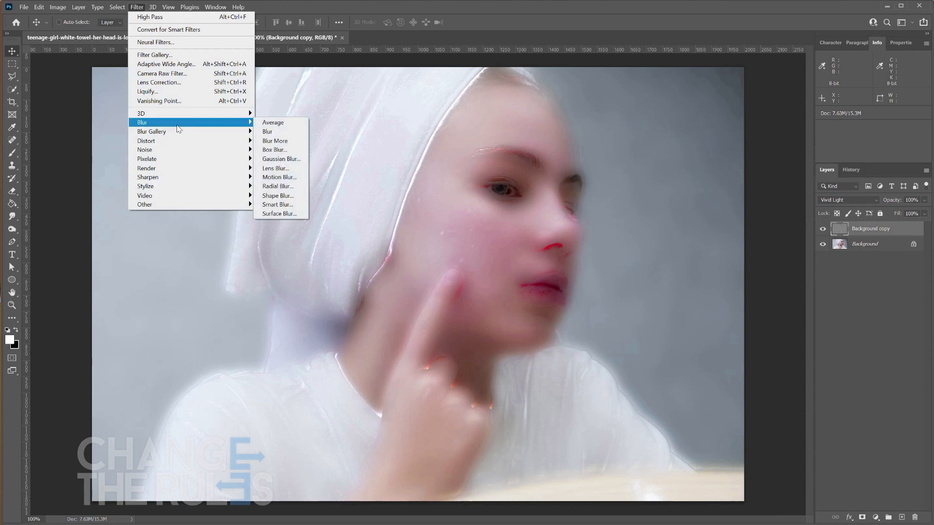
pyautogui.click(282, 159)
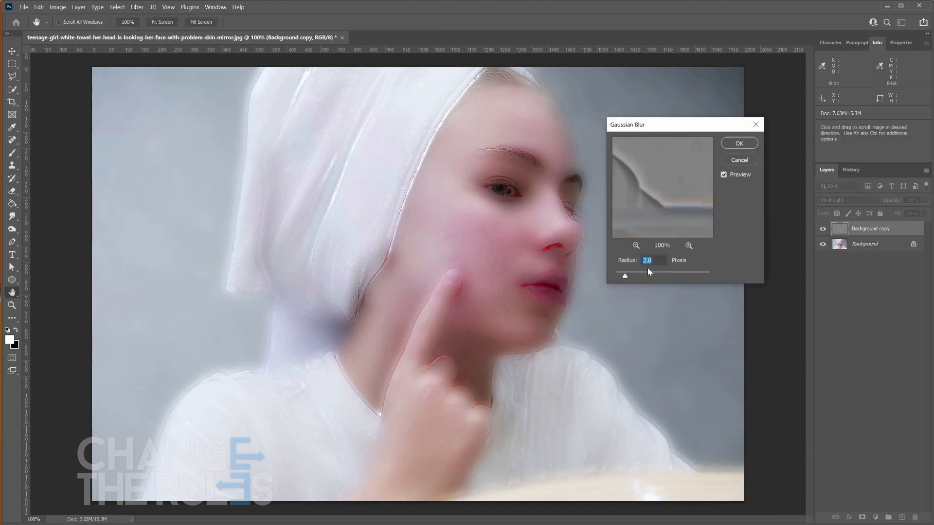
pyautogui.moveTo(632, 190); pyautogui.dragTo(683, 212)
pyautogui.click(739, 144)
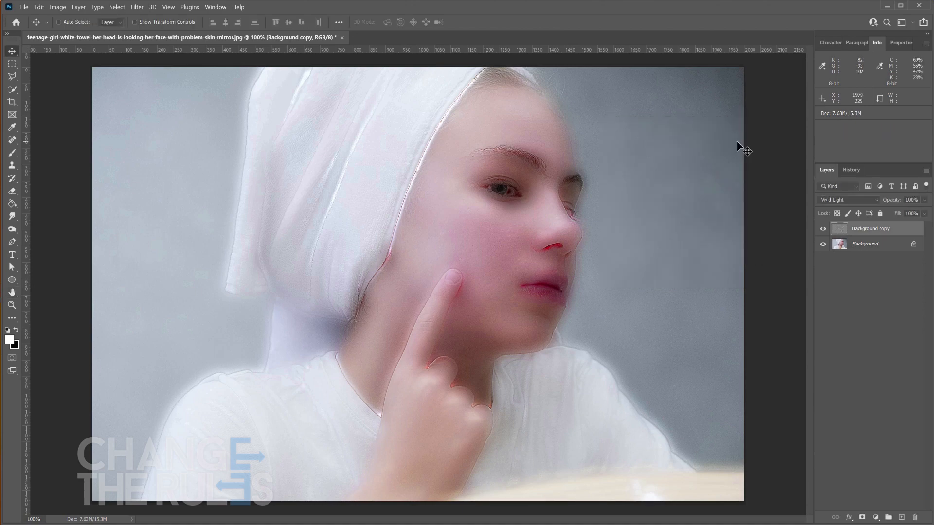
# Step: Add a layer mask to the Background copy layer and invert it to black
pyautogui.click(864, 519)
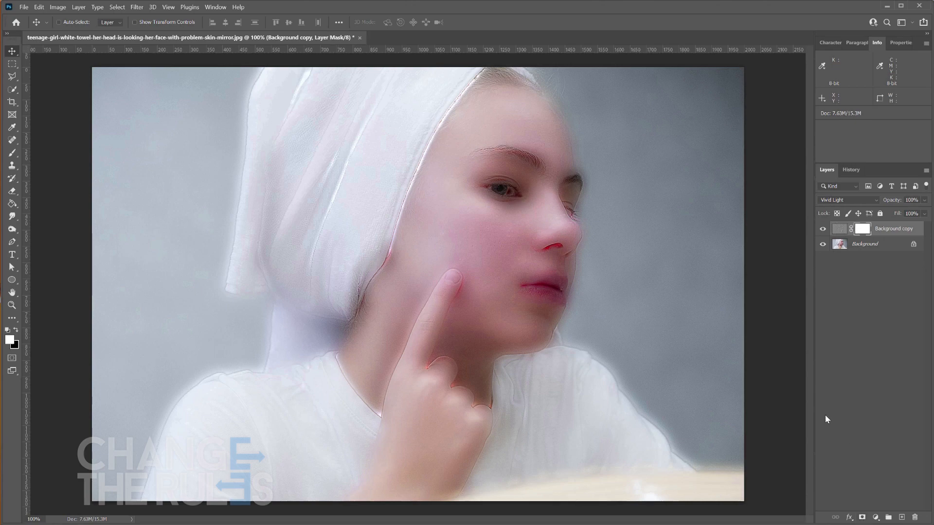
pyautogui.click(896, 43)
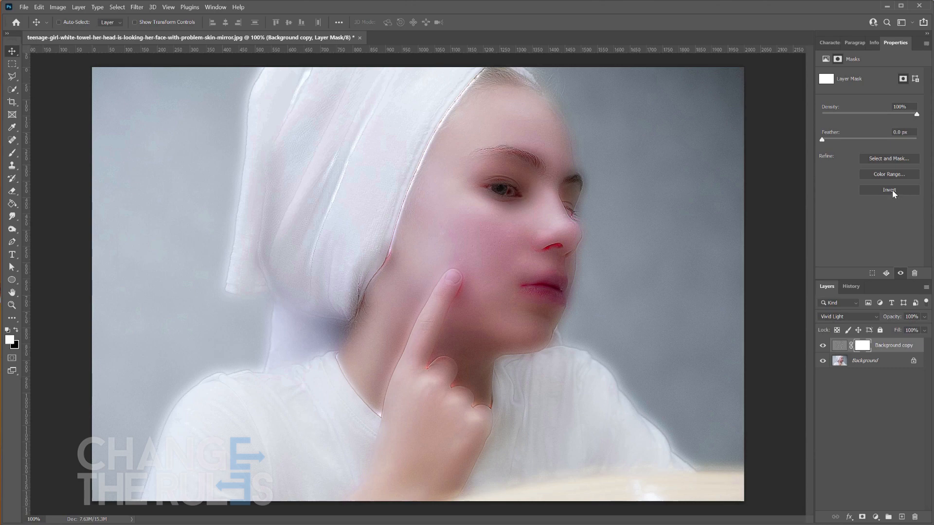
pyautogui.click(893, 191)
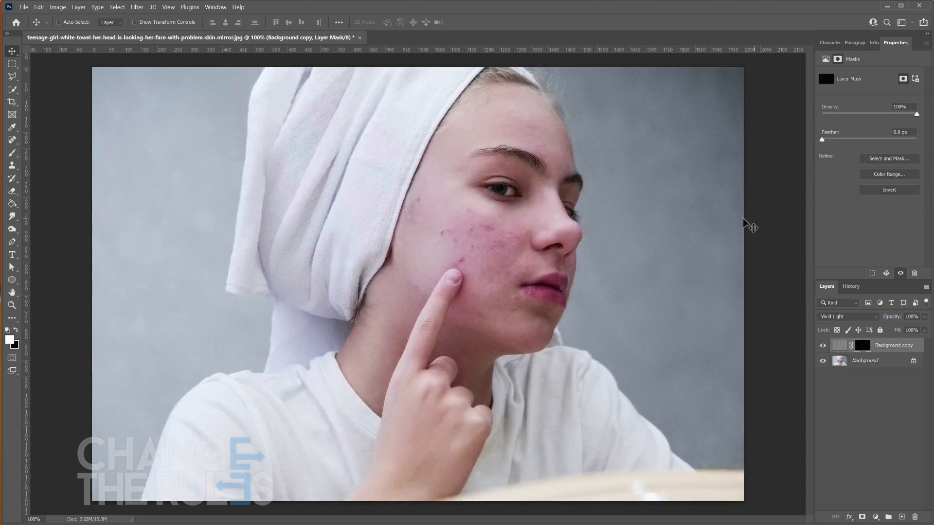
# Step: Paint white on the layer mask over the blemishes on the cheek with the Brush tool at sizes 60 and 40
pyautogui.click(13, 153)
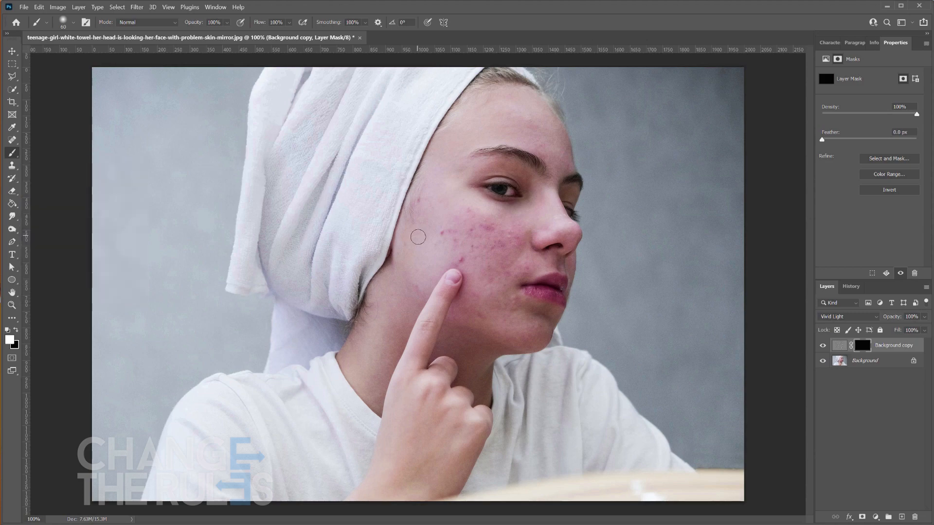
pyautogui.scroll(11, 441, 232)
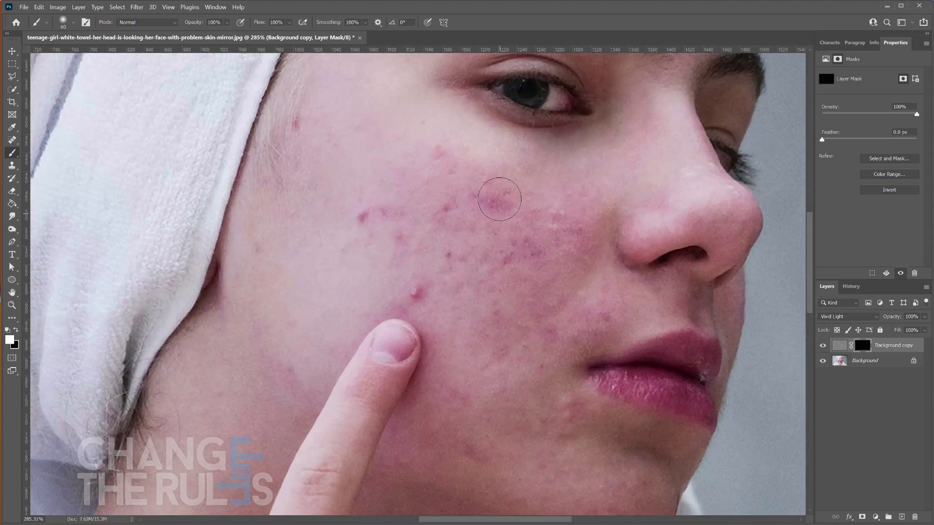
pyautogui.click(495, 200)
pyautogui.click(438, 161)
pyautogui.press('[')
pyautogui.press('[')
pyautogui.click(295, 124)
pyautogui.click(363, 218)
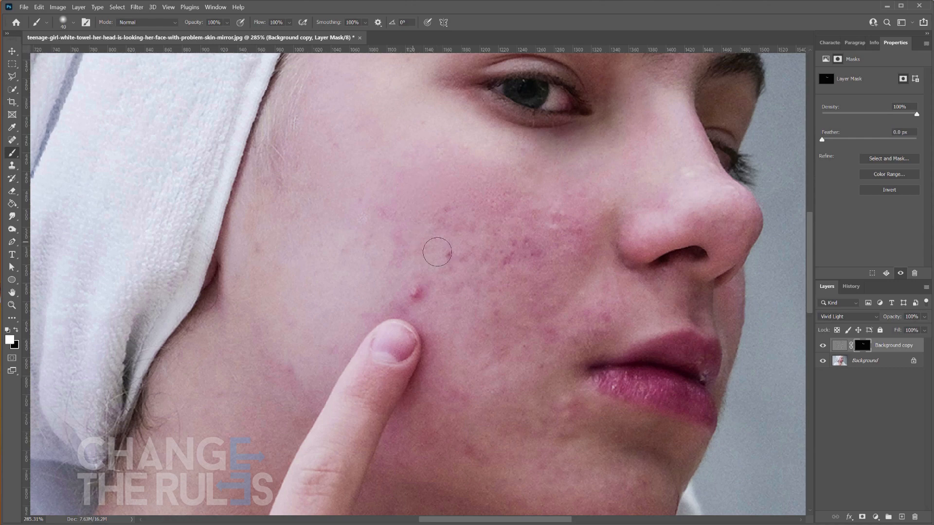
pyautogui.click(422, 299)
pyautogui.click(508, 258)
pyautogui.click(537, 246)
pyautogui.moveTo(507, 294); pyautogui.dragTo(465, 248)
# Step: Continue painting the mask with a size 70 brush over the rest of the cheek, the temple and the forehead
pyautogui.press(']')
pyautogui.press(']')
pyautogui.press(']')
pyautogui.click(456, 258)
pyautogui.click(488, 306)
pyautogui.click(560, 267)
pyautogui.scroll(-3, 563, 150)
pyautogui.click(572, 292)
pyautogui.moveTo(469, 173); pyautogui.dragTo(521, 307)
pyautogui.moveTo(390, 171); pyautogui.dragTo(295, 327)
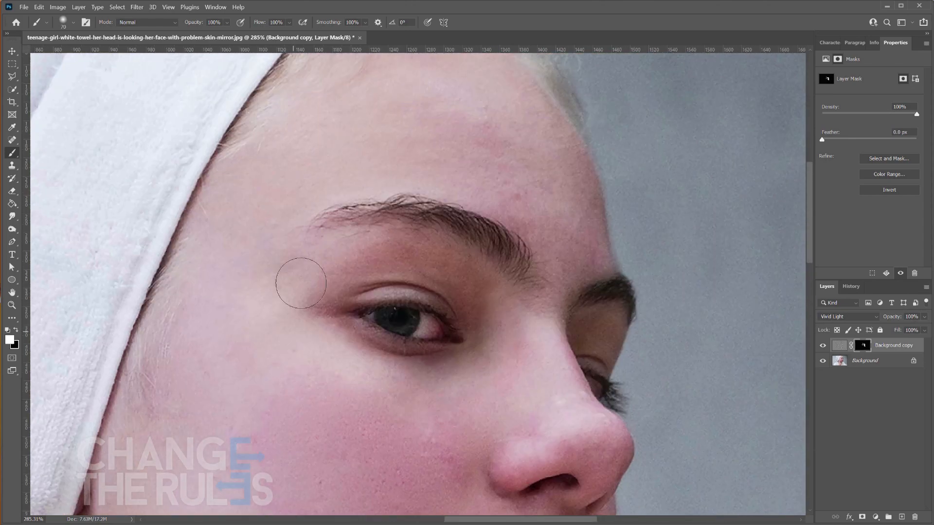
pyautogui.moveTo(398, 91); pyautogui.dragTo(384, 183)
# Step: Paint the mask around the brow and nose bridge with a size 25 brush, then finish the face with a larger brush
pyautogui.press('[')
pyautogui.press('[')
pyautogui.press('[')
pyautogui.press('[')
pyautogui.press('[')
pyautogui.click(505, 271)
pyautogui.moveTo(501, 404); pyautogui.dragTo(470, 196)
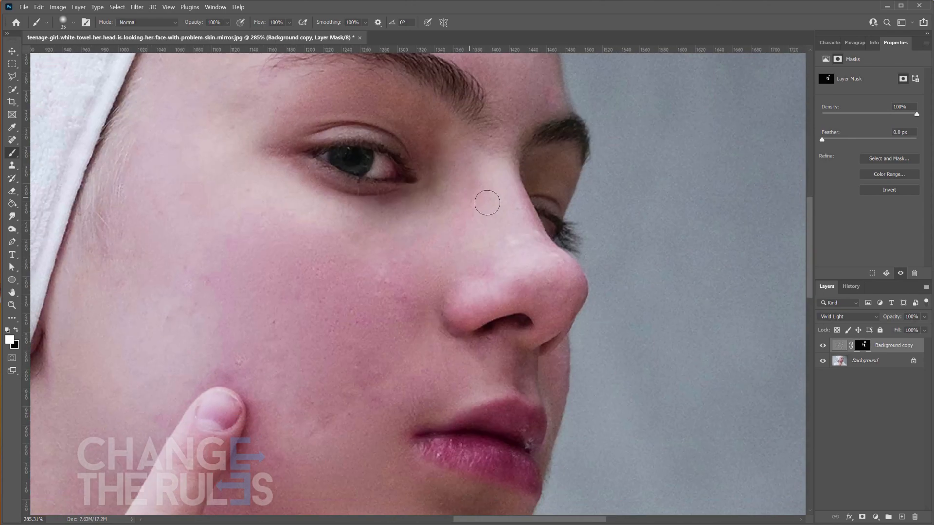
pyautogui.hotkey('ctrl', '1')
pyautogui.press(']')
pyautogui.press(']')
pyautogui.press(']')
pyautogui.press(']')
pyautogui.press(']')
pyautogui.press(']')
pyautogui.press('v')
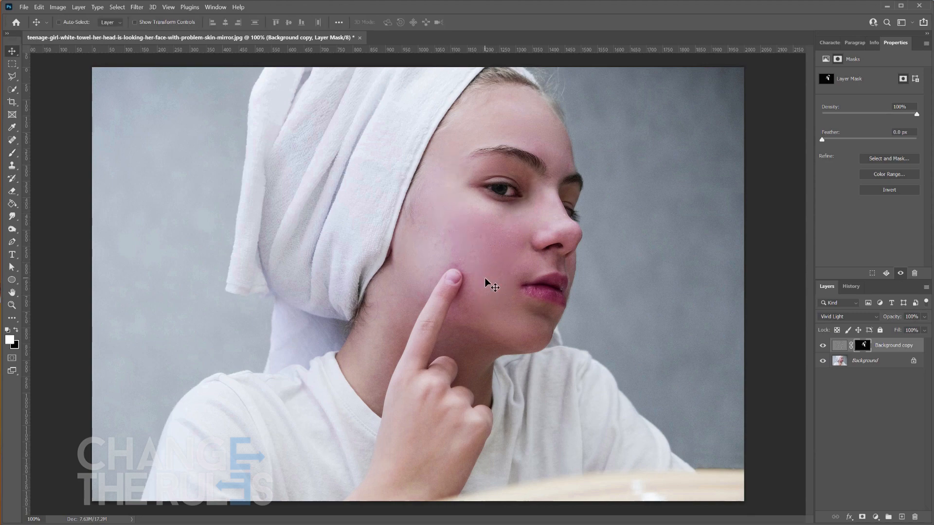
# Step: Toggle the Background copy layer's visibility to compare the portrait before and after the retouch
pyautogui.click(823, 345)
pyautogui.click(824, 346)
pyautogui.click(823, 345)
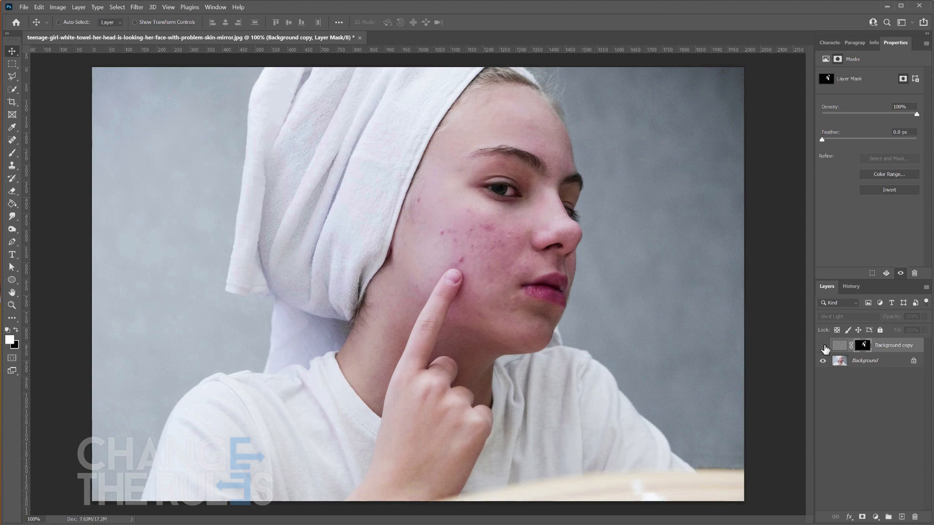
pyautogui.click(823, 345)
pyautogui.click(823, 346)
pyautogui.click(823, 346)
pyautogui.click(823, 346)
pyautogui.click(823, 346)
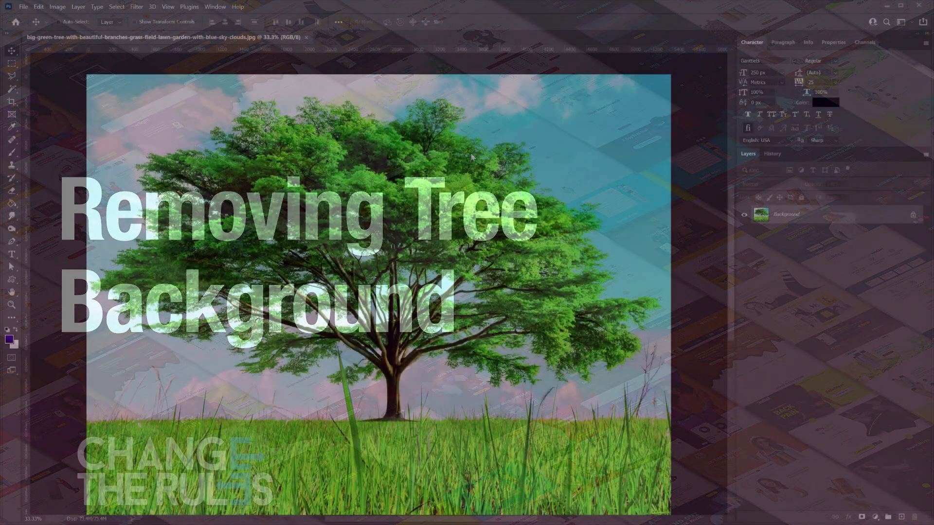
# Step: Show the tree image's channels and duplicate the Blue channel
pyautogui.click(216, 7)
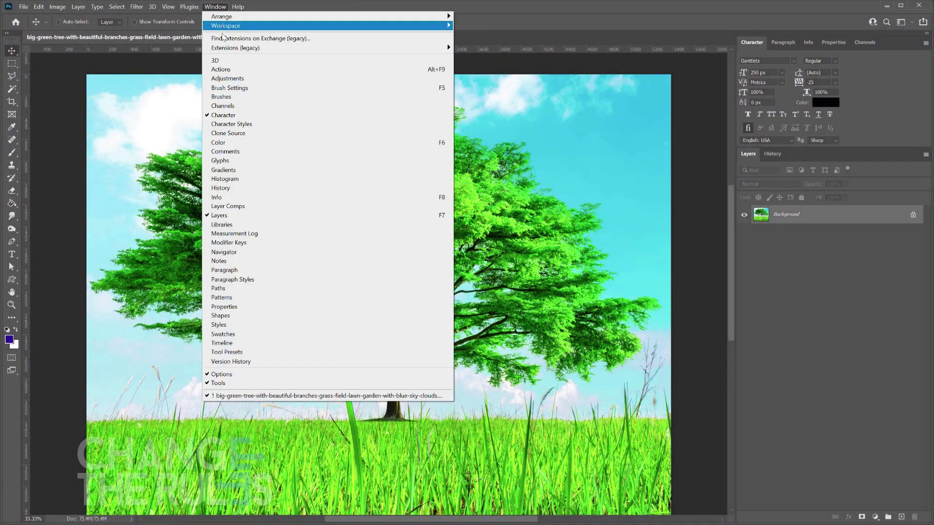
pyautogui.click(234, 106)
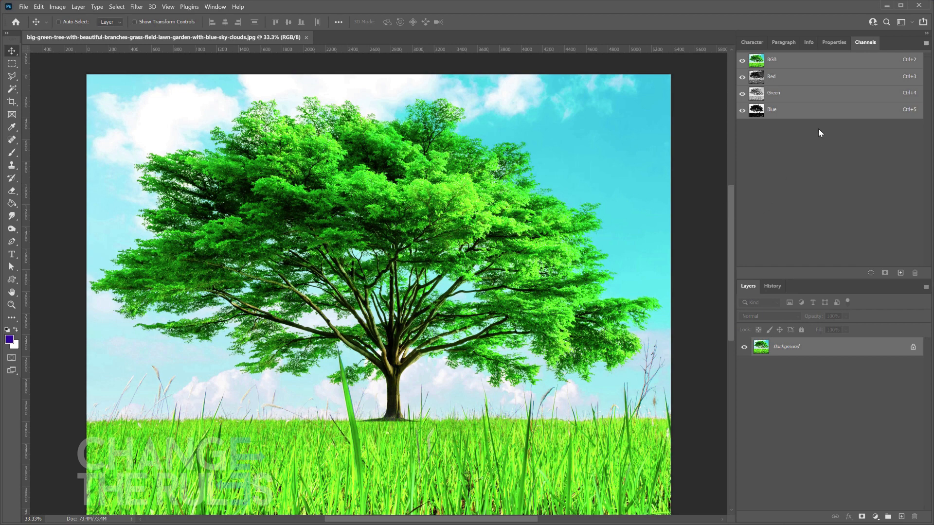
pyautogui.click(822, 111)
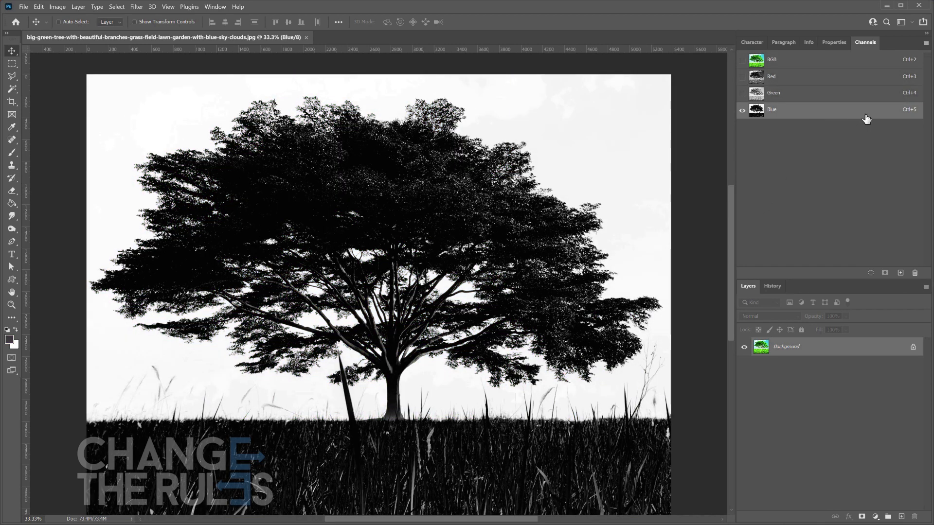
pyautogui.moveTo(869, 118); pyautogui.dragTo(900, 273)
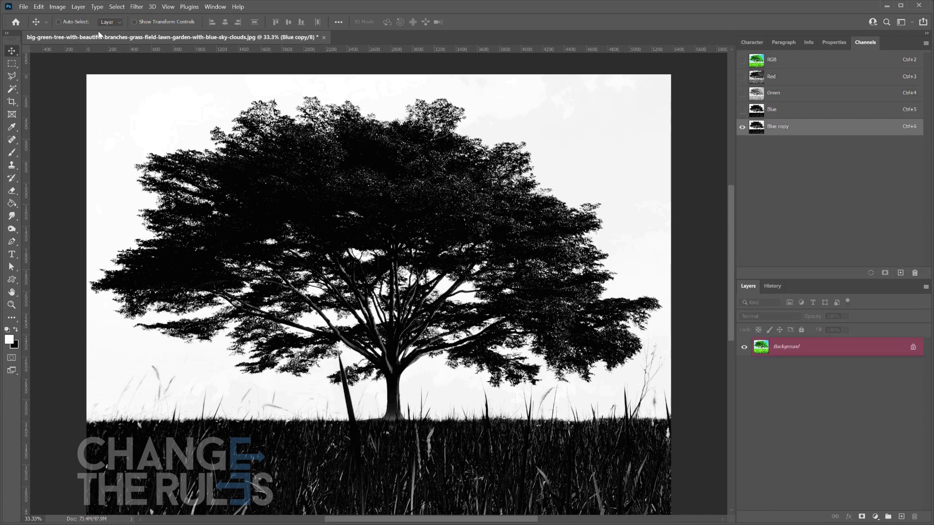
# Step: Apply Levels to the Blue copy channel with input levels of 139, 0.8 and 216
pyautogui.click(59, 6)
pyautogui.moveTo(72, 29)
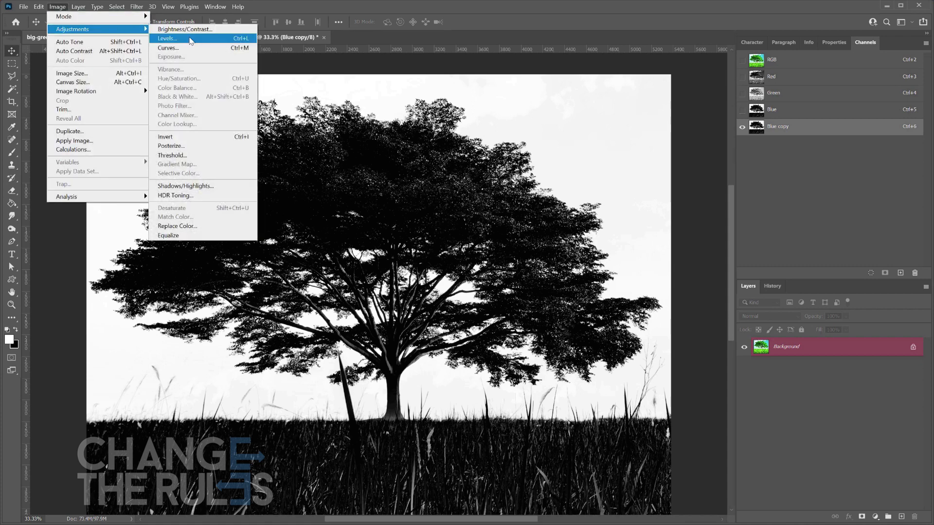
pyautogui.click(191, 39)
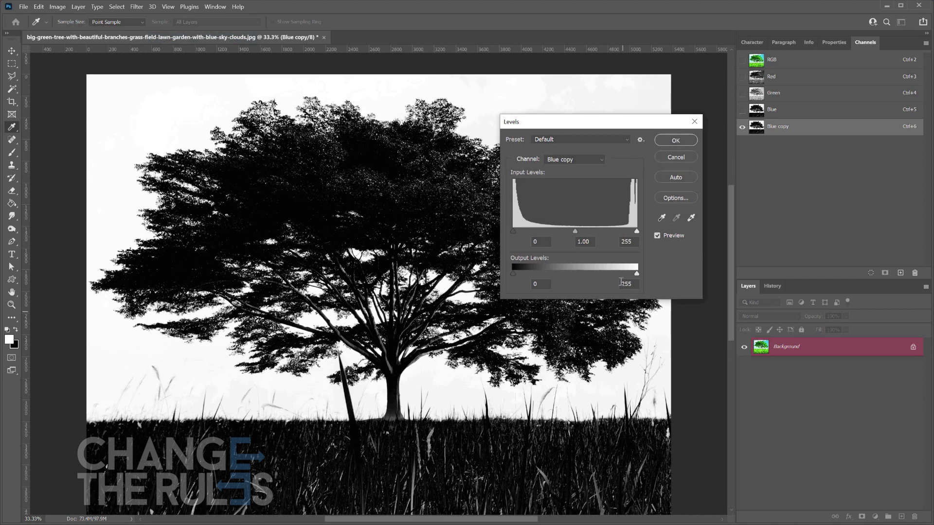
pyautogui.moveTo(626, 125); pyautogui.dragTo(678, 157)
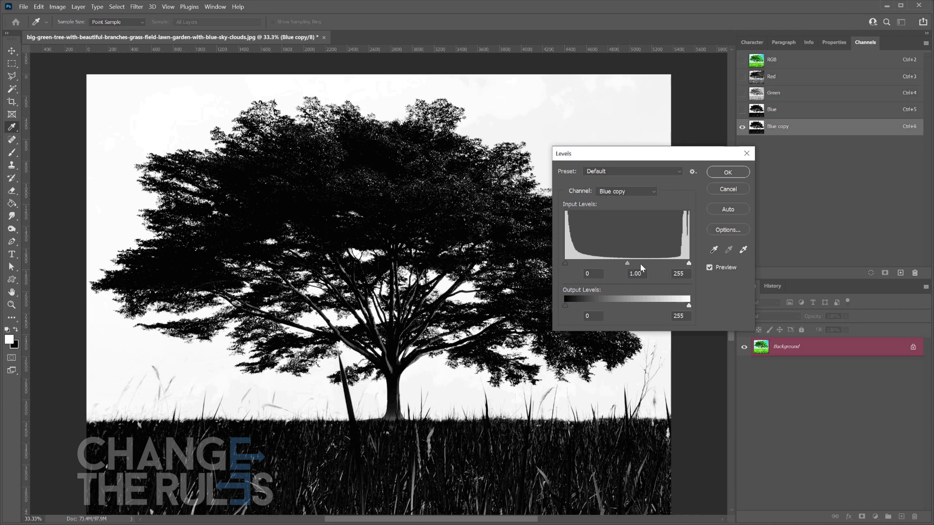
pyautogui.moveTo(627, 263); pyautogui.dragTo(658, 263)
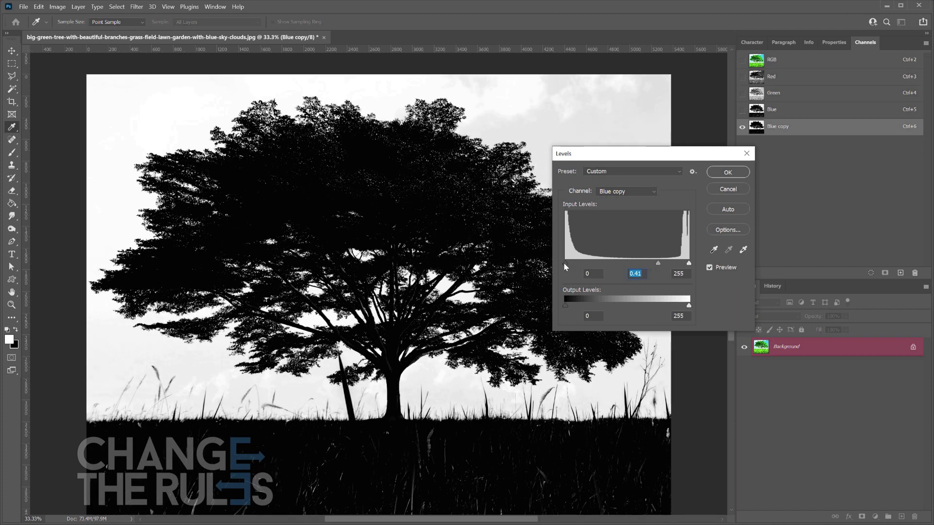
pyautogui.moveTo(564, 264); pyautogui.dragTo(633, 264)
pyautogui.moveTo(689, 263); pyautogui.dragTo(671, 264)
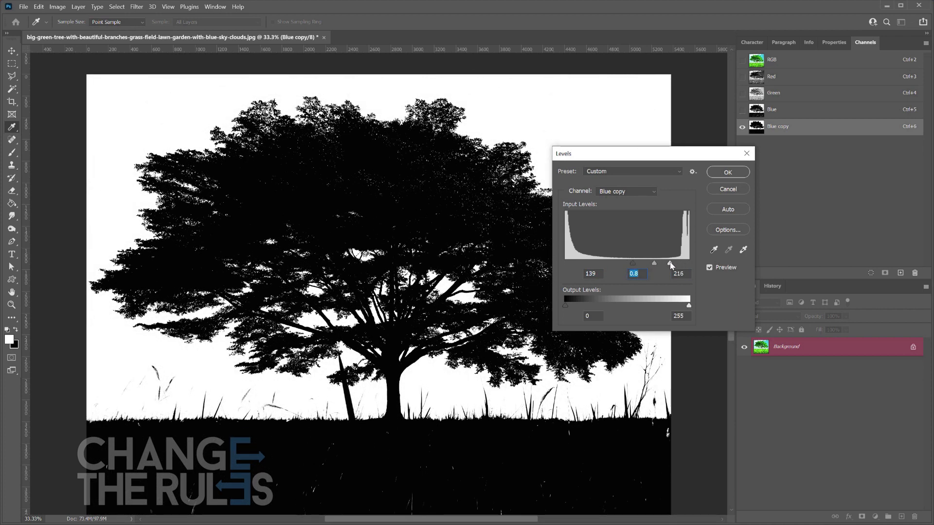
pyautogui.click(728, 173)
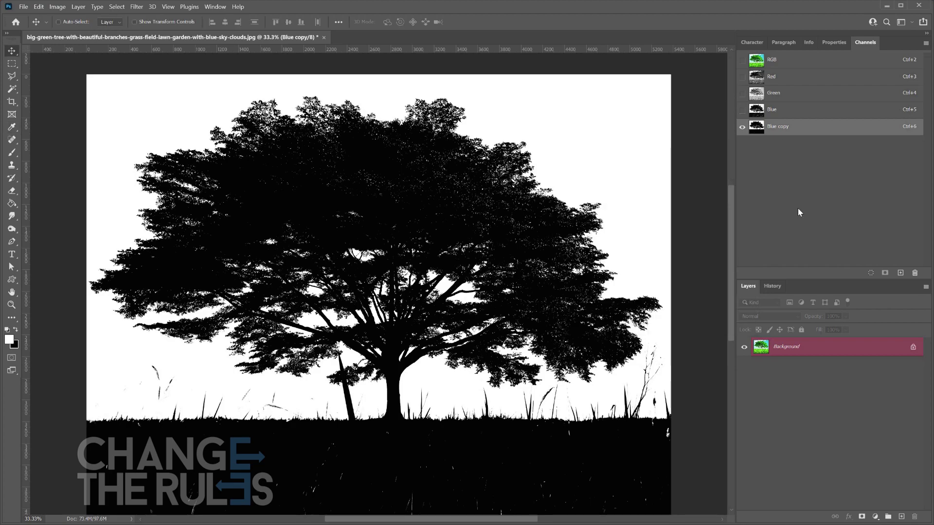
# Step: Load the Blue copy channel as a selection, return to the RGB channel and invert the selection to the tree and grass
pyautogui.click(871, 273)
pyautogui.click(800, 61)
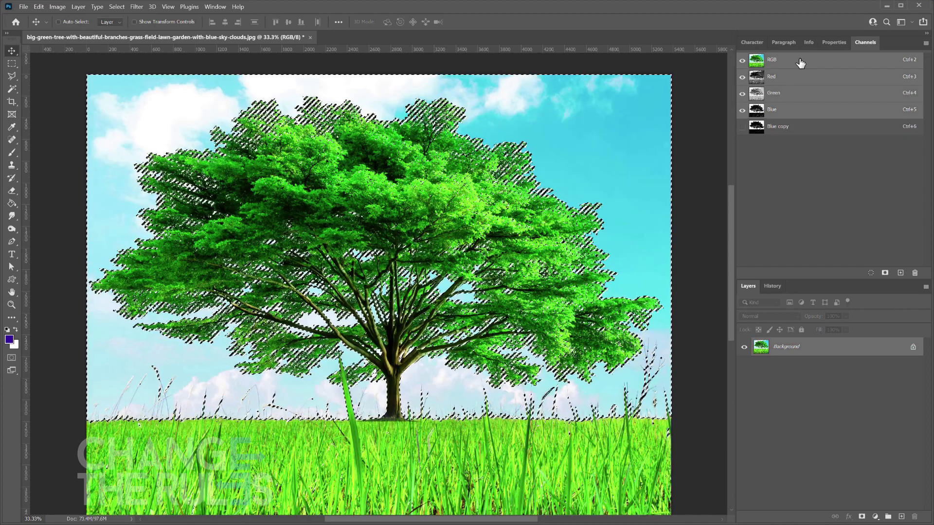
pyautogui.click(116, 7)
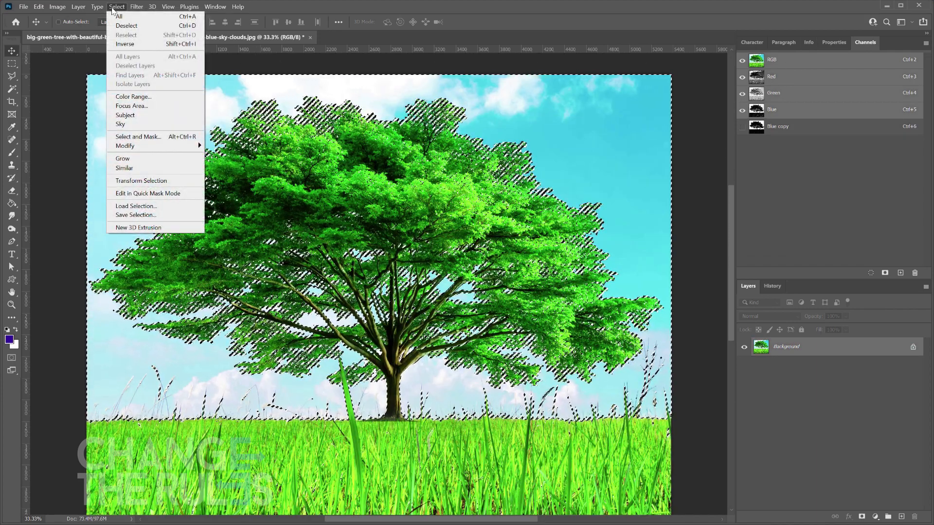
pyautogui.click(122, 42)
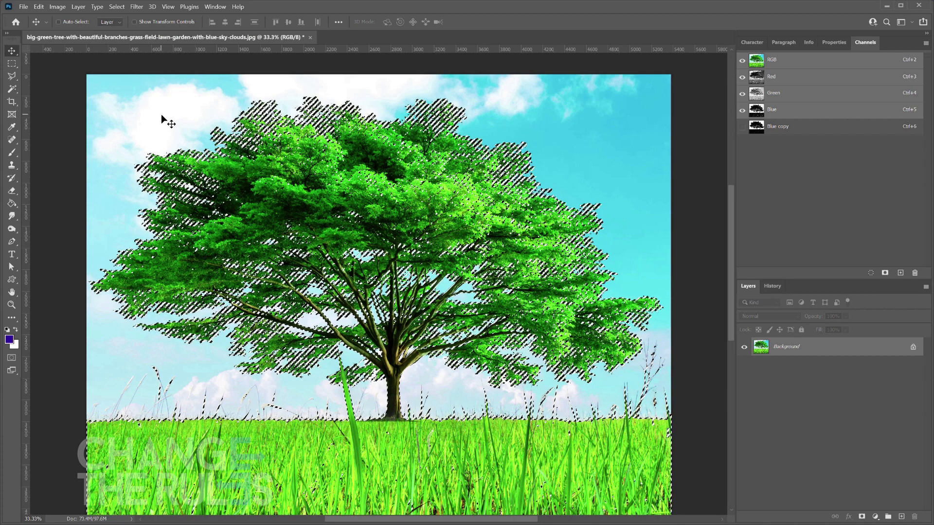
# Step: Refine the selection in Select and Mask with Decontaminate Colors enabled, outputting the tree and grass to a new masked layer
pyautogui.click(117, 7)
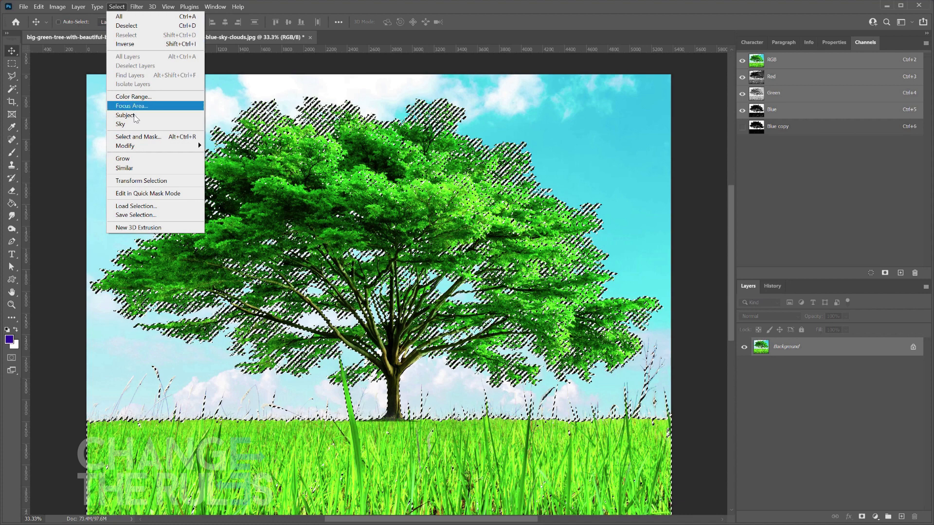
pyautogui.click(141, 137)
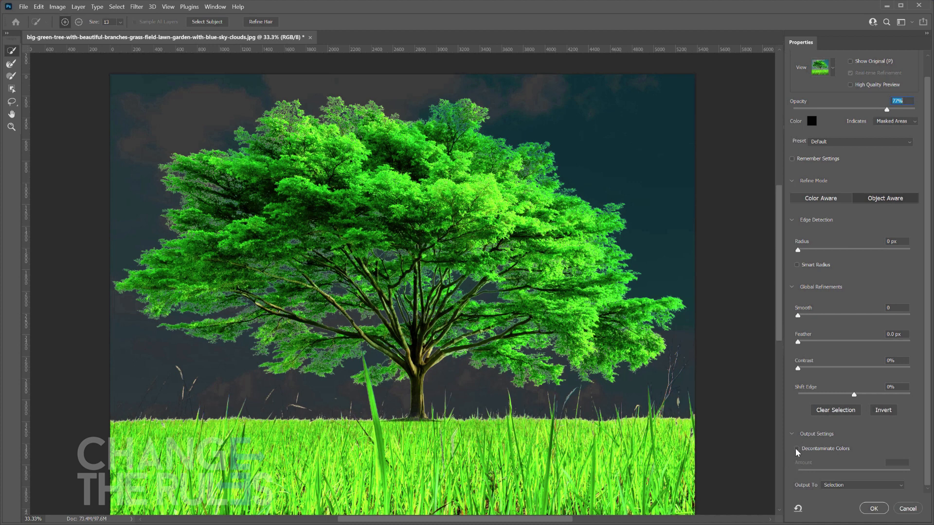
pyautogui.click(797, 449)
pyautogui.click(876, 509)
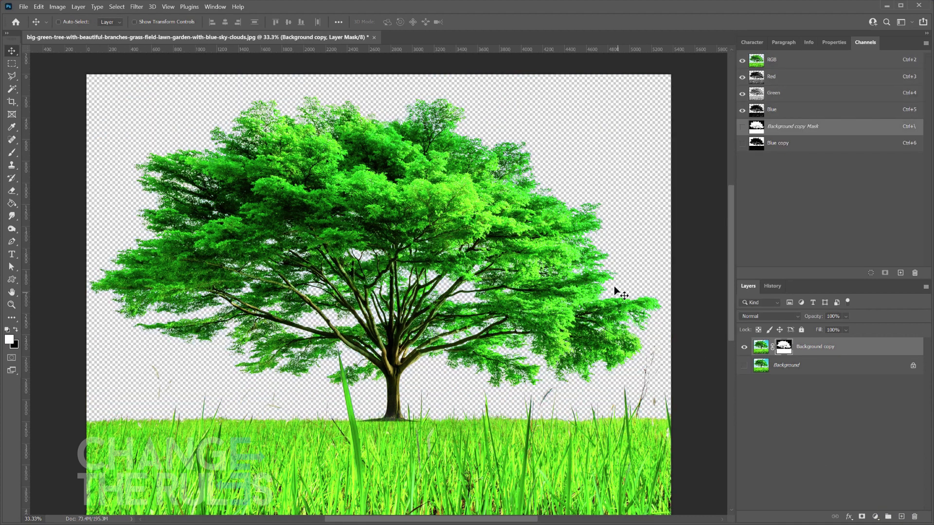
# Step: Inspect the cutout edges around the tree's leaves, branches and trunk up close
pyautogui.press('z')
pyautogui.click(440, 126)
pyautogui.moveTo(440, 126); pyautogui.dragTo(549, 127)
pyautogui.moveTo(554, 204); pyautogui.dragTo(505, 299)
pyautogui.moveTo(505, 298); pyautogui.dragTo(403, 293)
pyautogui.moveTo(413, 427); pyautogui.dragTo(526, 161)
pyautogui.click(505, 238)
pyautogui.moveTo(591, 388); pyautogui.dragTo(559, 305)
pyautogui.moveTo(575, 125); pyautogui.dragTo(460, 259)
pyautogui.keyDown('alt'); pyautogui.click(459, 259); pyautogui.keyUp('alt')
pyautogui.keyDown('alt'); pyautogui.click(459, 259); pyautogui.keyUp('alt')
pyautogui.moveTo(610, 317); pyautogui.dragTo(555, 307)
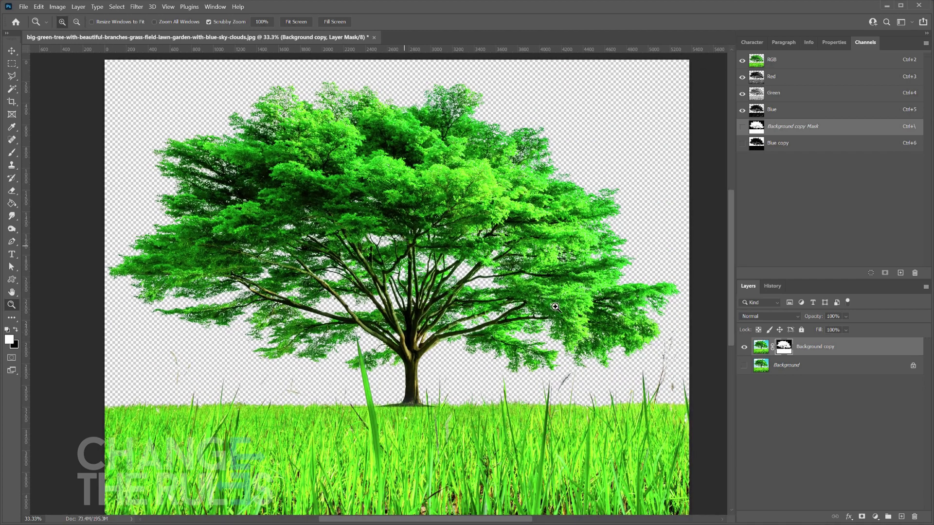
# Step: Duplicate the Background layer and turn off the red channel in the copy's blending options
pyautogui.press('v')
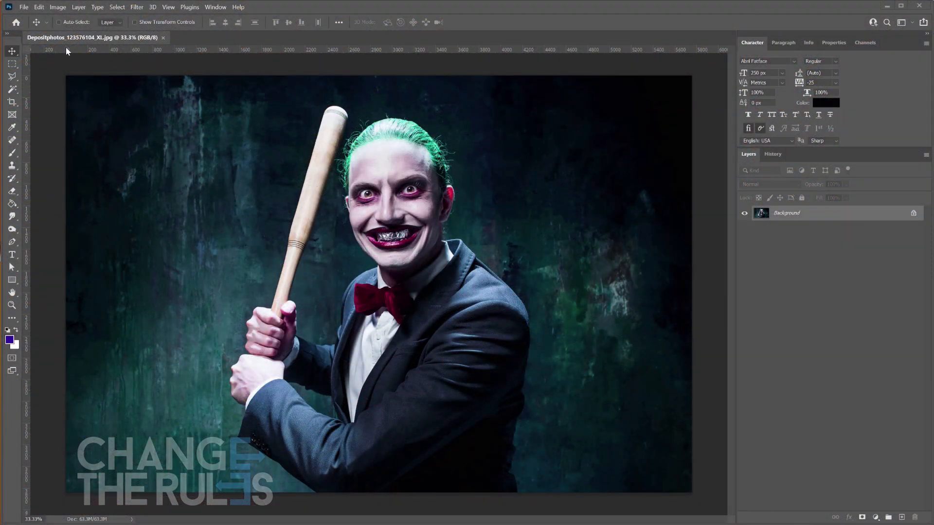
pyautogui.click(78, 8)
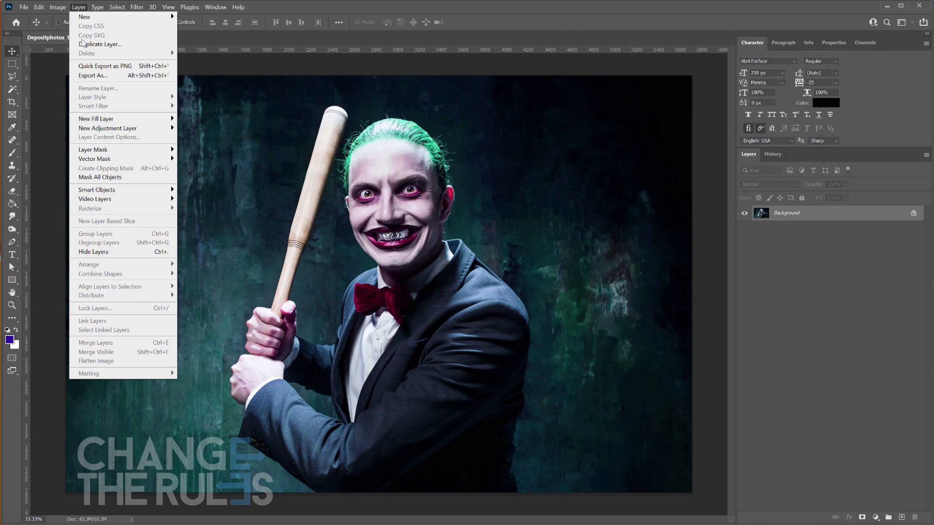
pyautogui.click(99, 44)
pyautogui.click(588, 121)
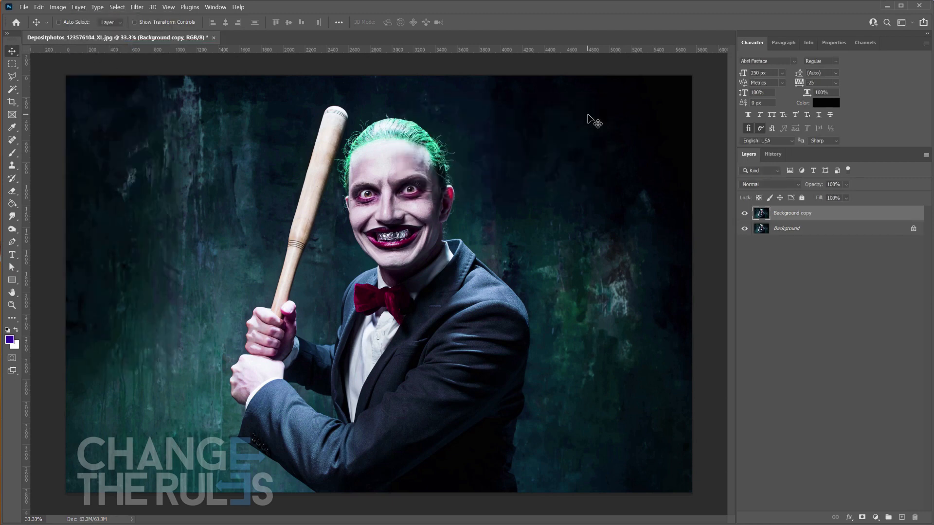
pyautogui.click(850, 518)
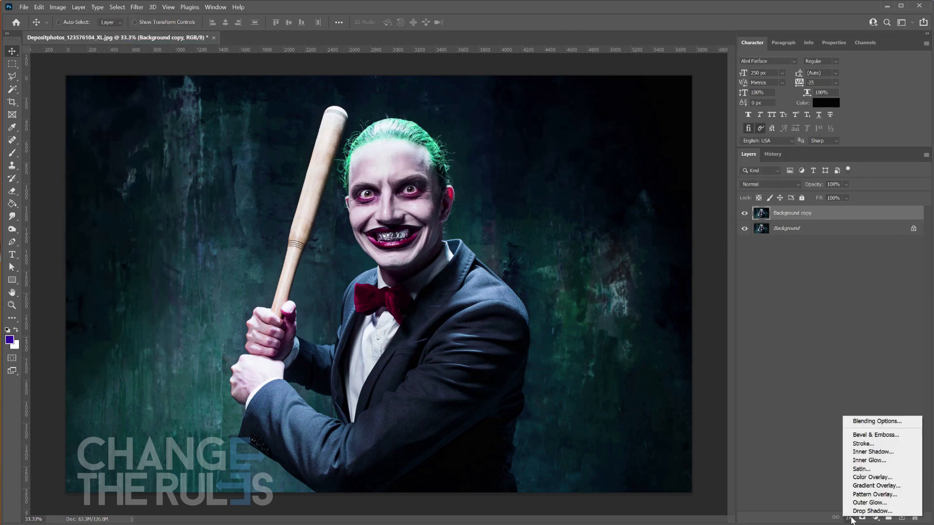
pyautogui.click(853, 422)
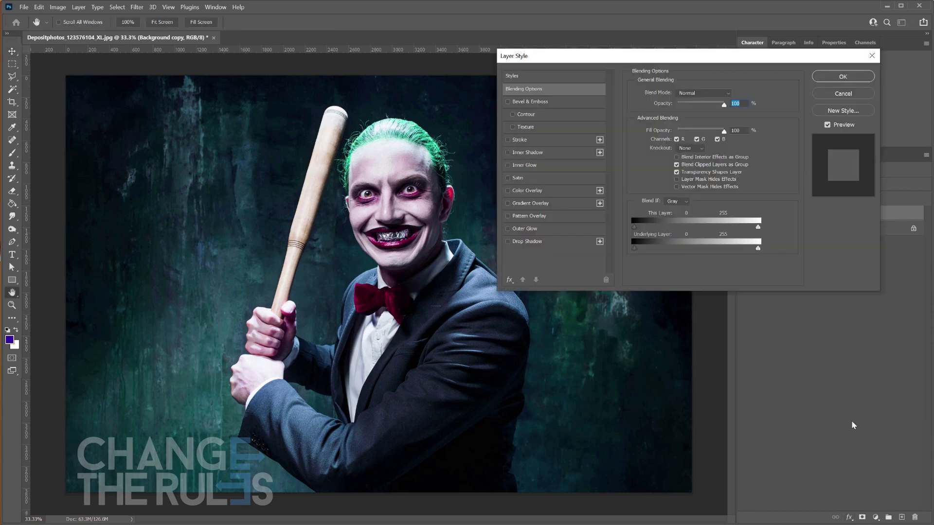
pyautogui.click(677, 140)
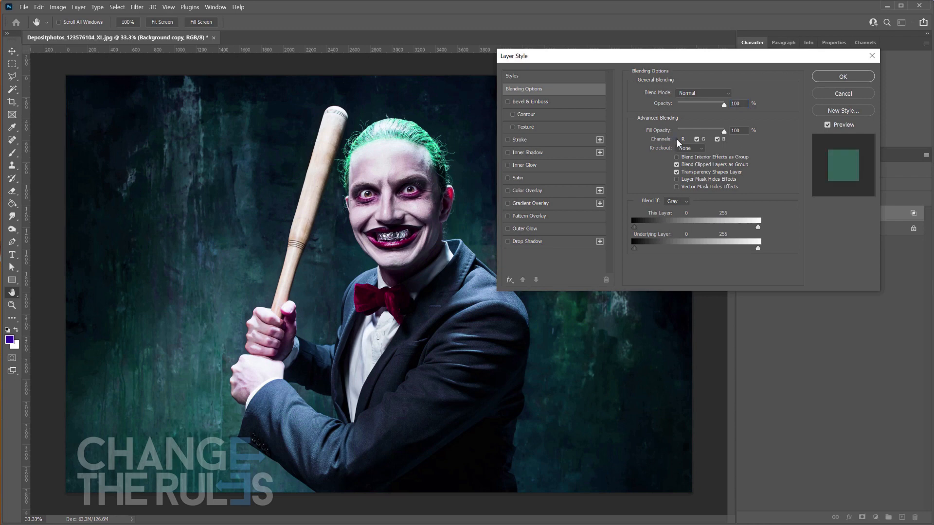
pyautogui.click(820, 78)
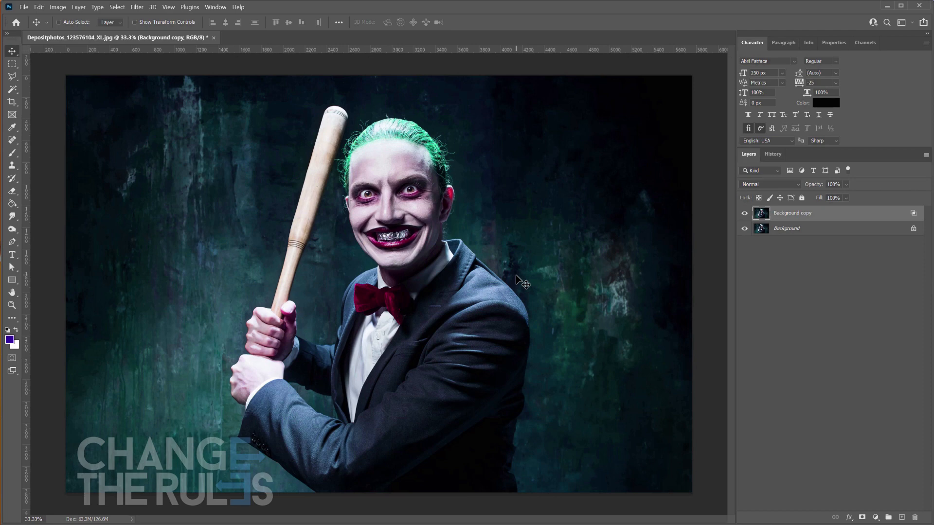
# Step: Shift the Background copy layer about 70 px to the left to create a red and cyan color split
pyautogui.hotkey('shift', 'Left')
pyautogui.hotkey('shift', 'Left')
pyautogui.hotkey('shift', 'Left')
pyautogui.hotkey('shift', 'Left')
pyautogui.hotkey('shift', 'Left')
pyautogui.hotkey('shift', 'Left')
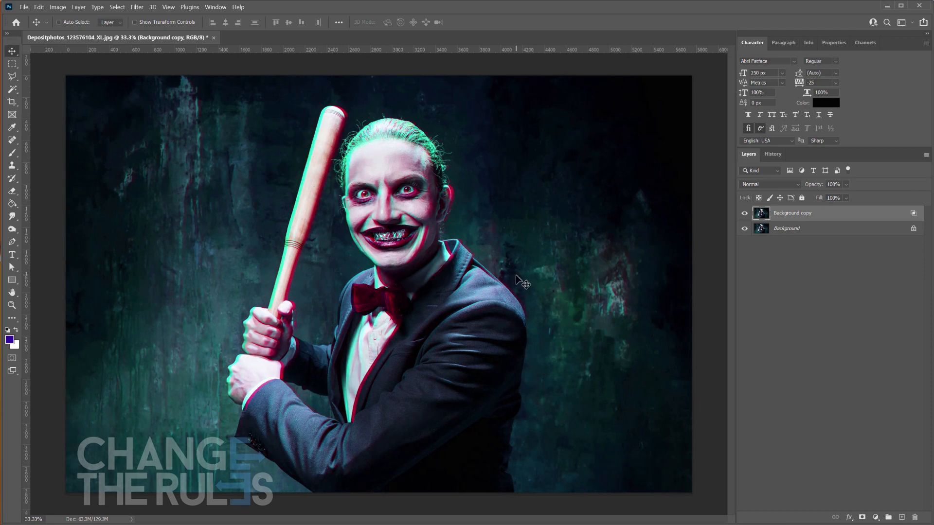
pyautogui.hotkey('shift', 'Left')
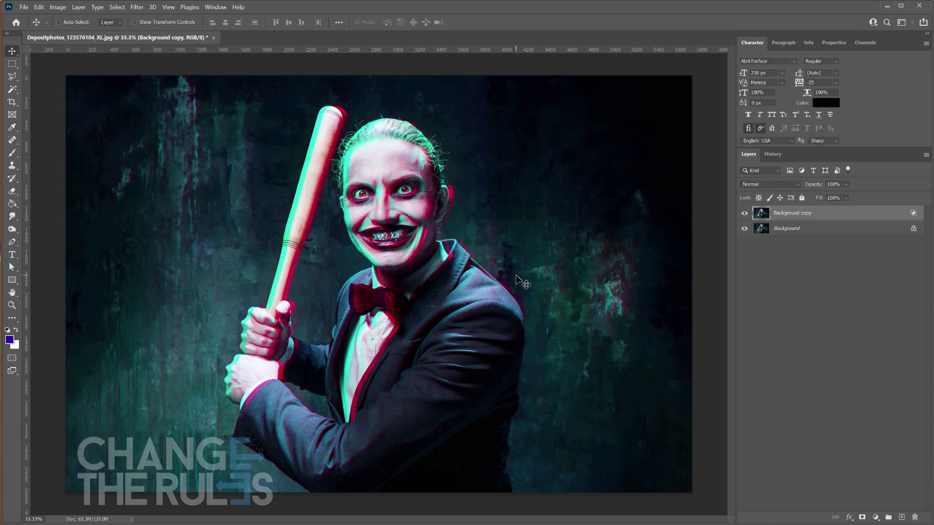
# Step: Draw six purple horizontal rectangles of varying height across the full image width, spaced from the man's hair down to his forearm
pyautogui.click(12, 281)
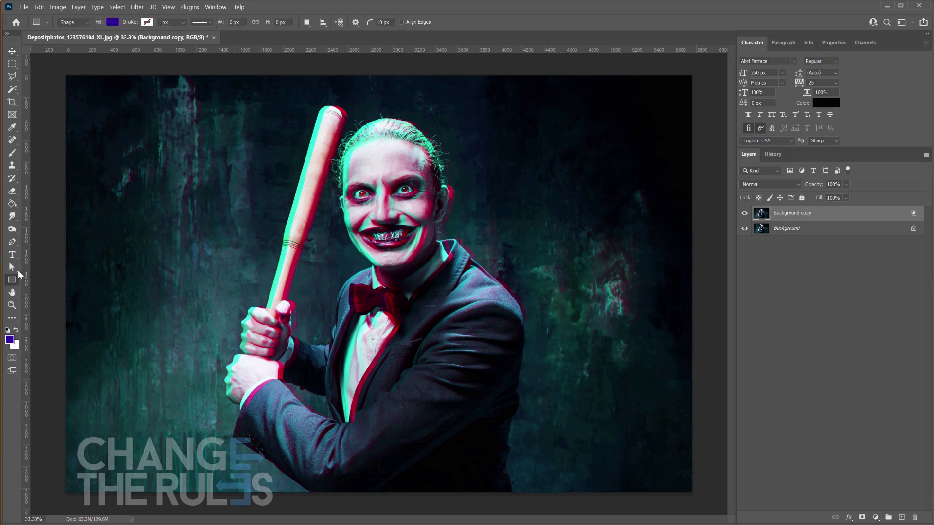
pyautogui.moveTo(61, 139); pyautogui.dragTo(714, 171)
pyautogui.moveTo(53, 194); pyautogui.dragTo(697, 223)
pyautogui.moveTo(55, 242)
pyautogui.mouseDown()
pyautogui.moveTo(703, 262)
pyautogui.moveTo(705, 272)
pyautogui.mouseUp()
pyautogui.moveTo(705, 284)
pyautogui.mouseDown()
pyautogui.moveTo(57, 308)
pyautogui.moveTo(706, 350)
pyautogui.mouseUp()
pyautogui.moveTo(705, 374)
pyautogui.mouseDown()
pyautogui.moveTo(313, 379)
pyautogui.moveTo(50, 396)
pyautogui.mouseUp()
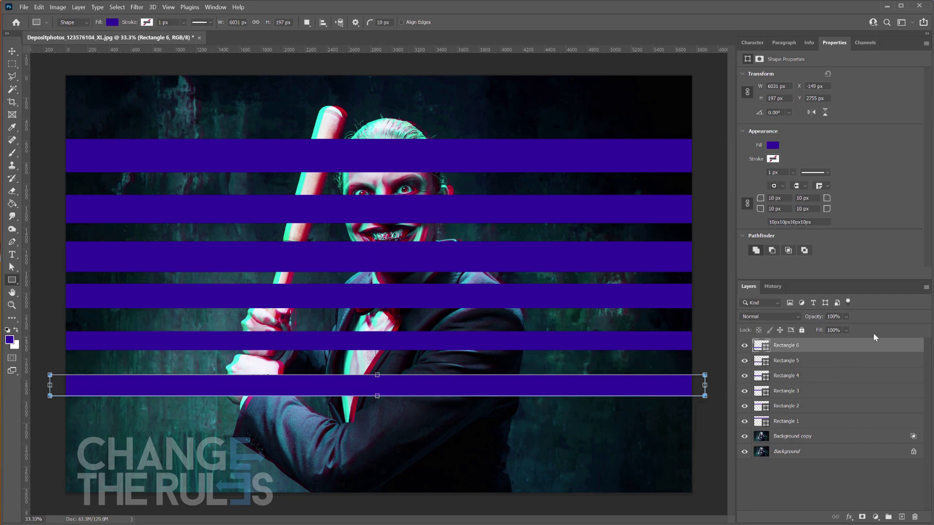
# Step: Convert all six rectangle layers together into one smart object
pyautogui.keyDown('shift'); pyautogui.click(839, 422); pyautogui.keyUp('shift')
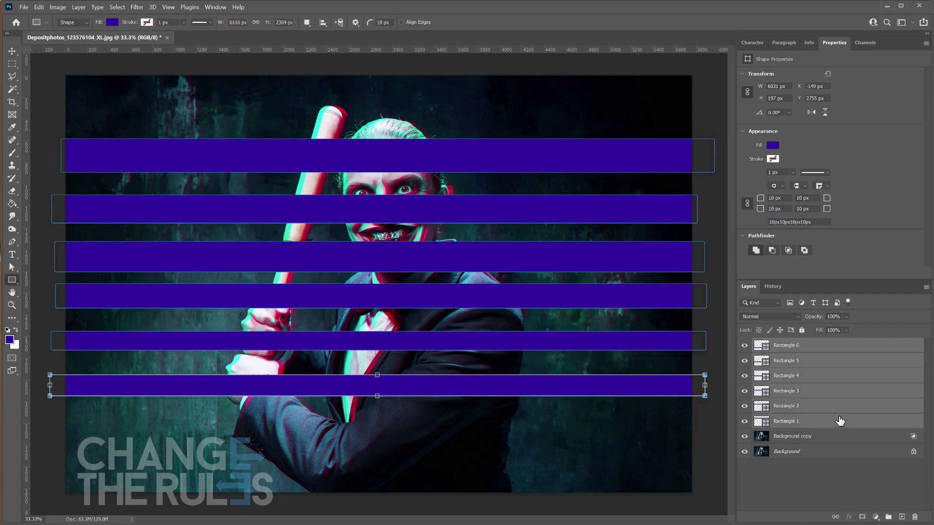
pyautogui.rightClick(804, 345)
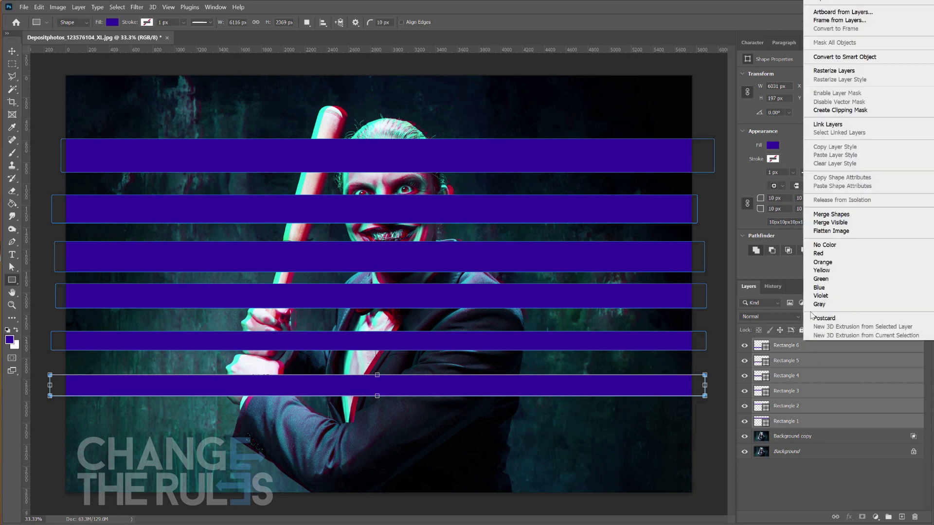
pyautogui.click(857, 57)
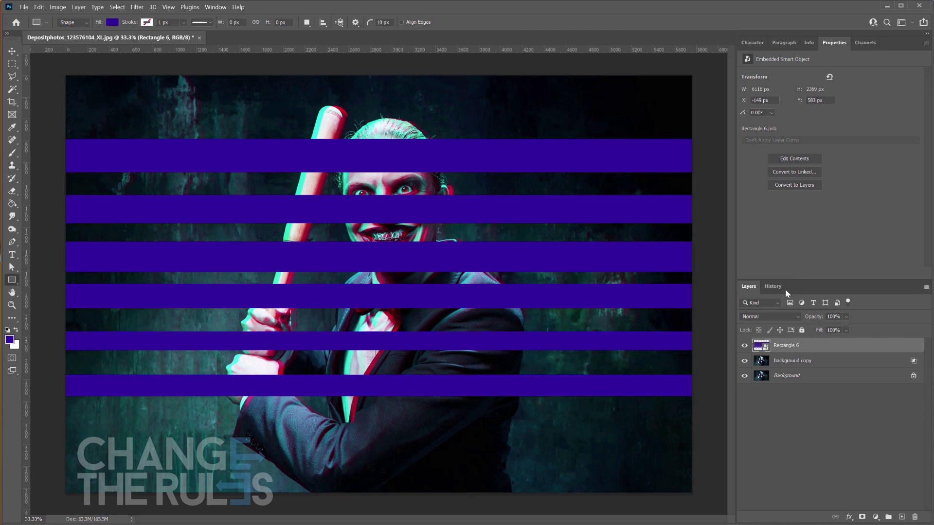
# Step: Load the rectangles' smart object as a selection and hide its layer
pyautogui.moveTo(762, 343); pyautogui.dragTo(762, 346)
pyautogui.keyDown('ctrl'); pyautogui.click(762, 346); pyautogui.keyUp('ctrl')
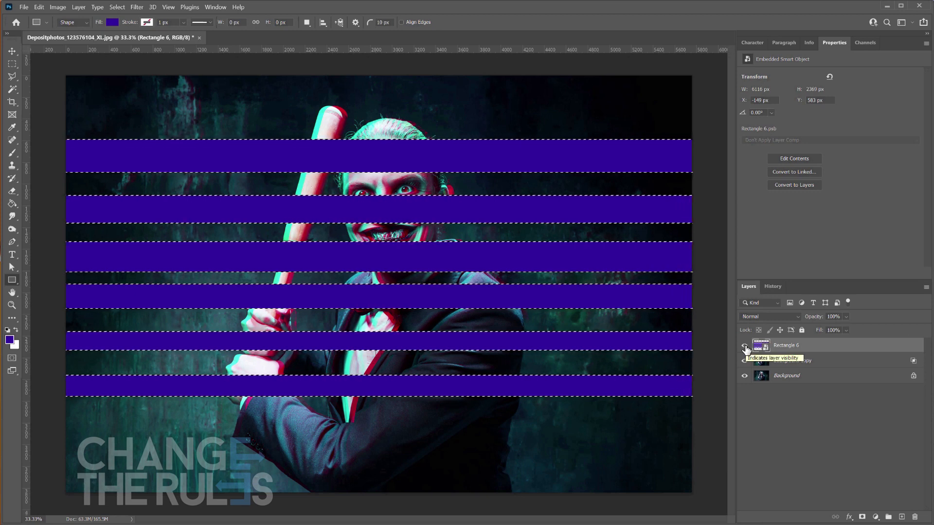
pyautogui.click(745, 345)
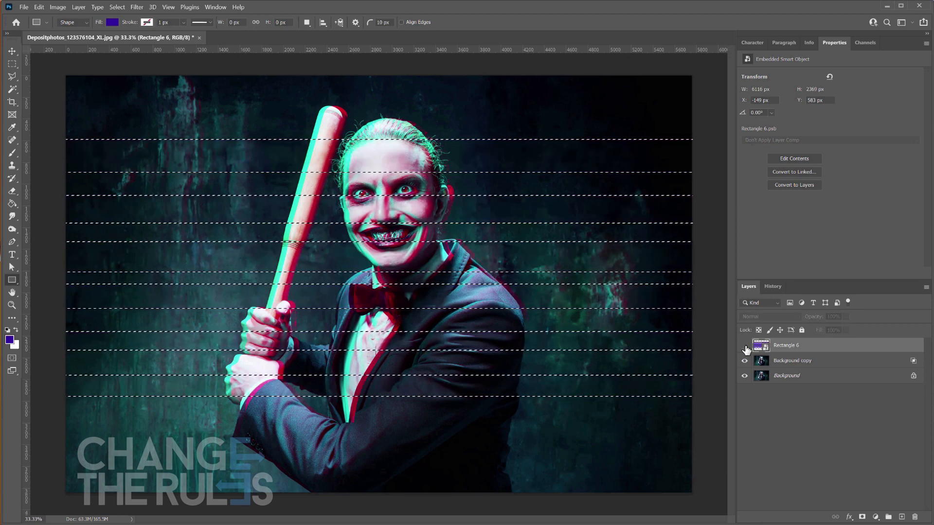
# Step: Shift the selected strips of the Background copy layer right to X -10 px with the Move tool and clear the selection
pyautogui.click(774, 361)
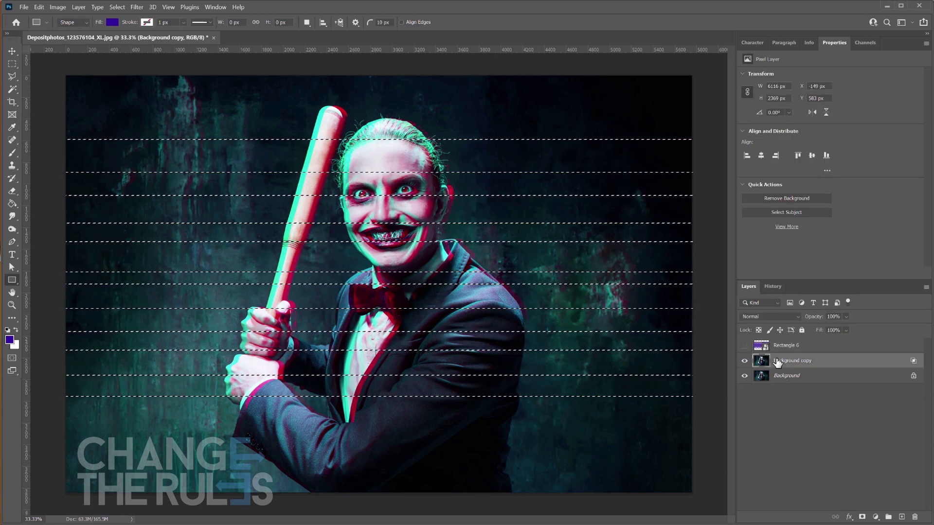
pyautogui.click(11, 50)
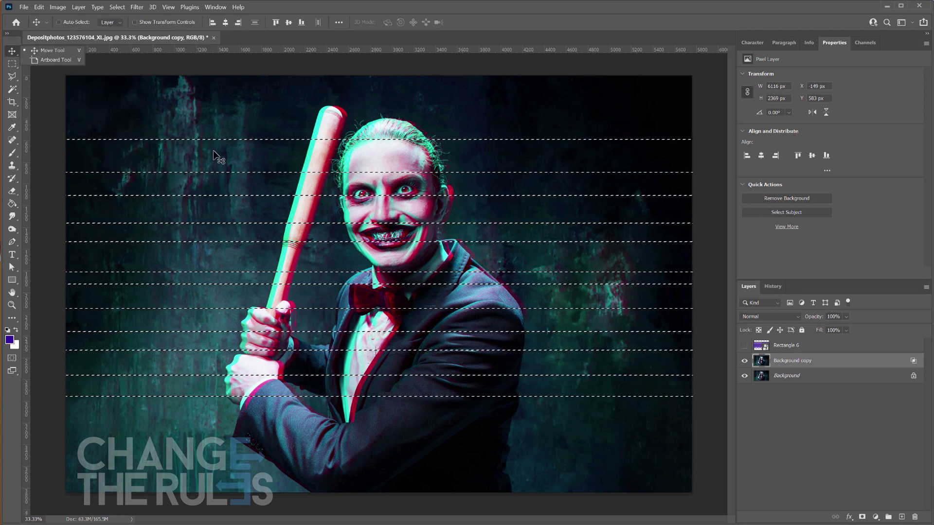
pyautogui.click(12, 51)
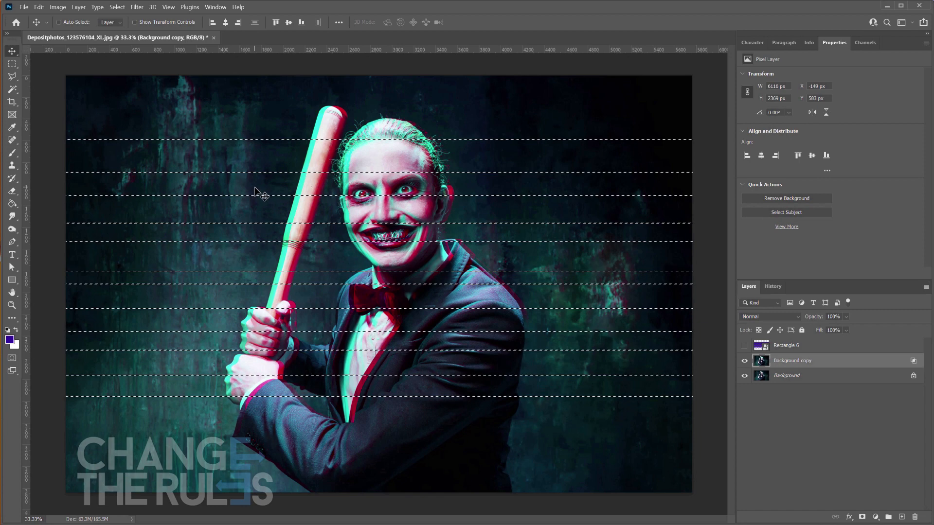
pyautogui.hotkey('shift', 'Left')
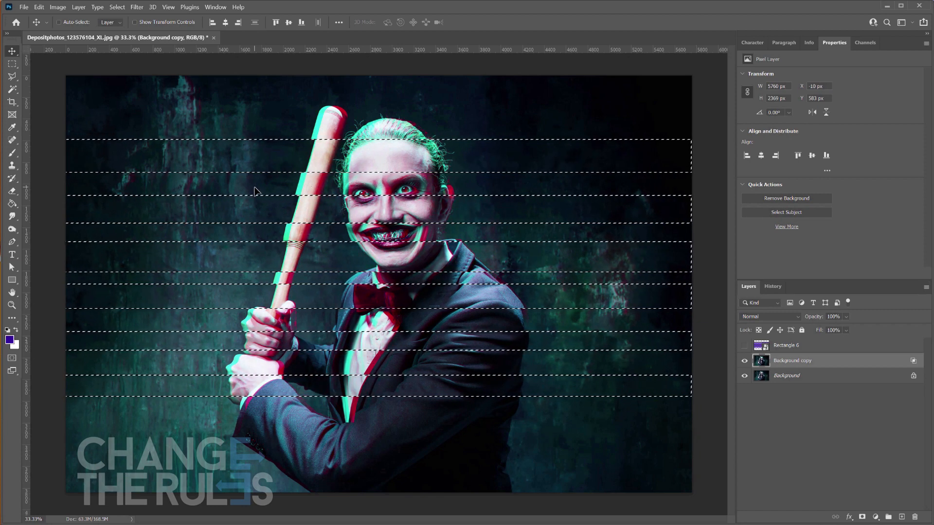
pyautogui.hotkey('ctrl', 'd')
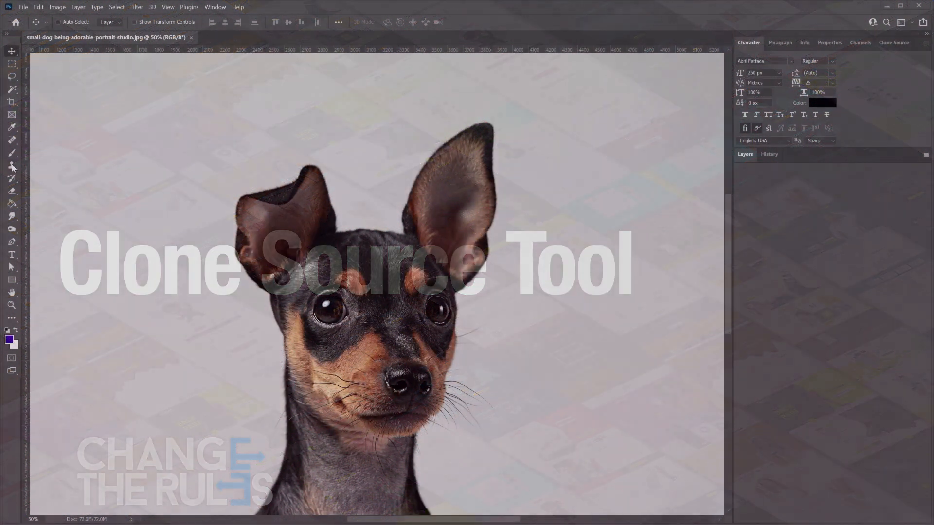
# Step: Activate the Clone Stamp tool and show the Clone Source settings with the source flipped horizontally
pyautogui.click(12, 167)
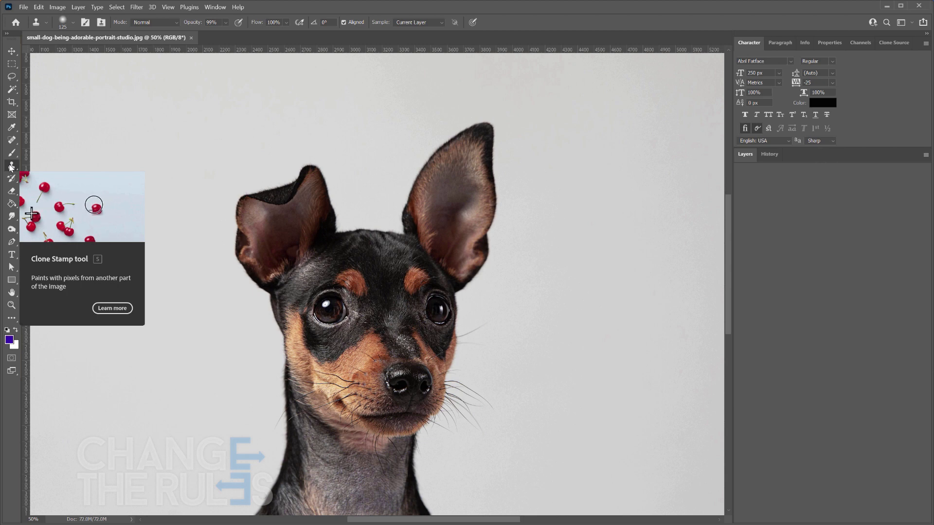
pyautogui.click(216, 7)
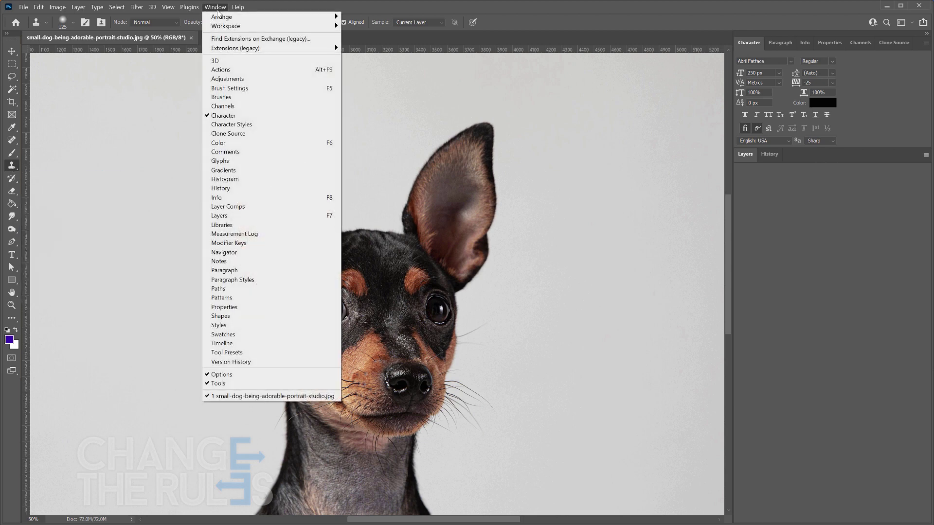
pyautogui.click(244, 133)
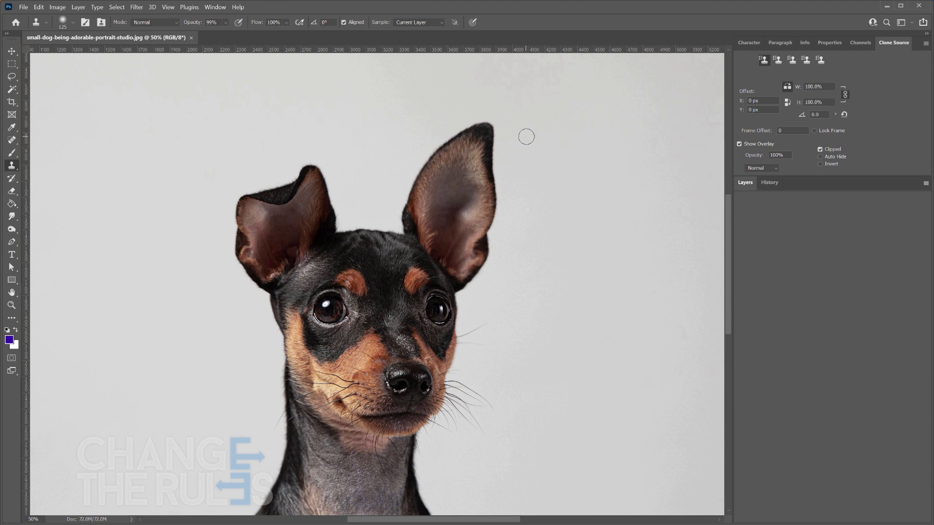
# Step: Sample the outer edge of the dog's upright ear and paint its mirrored clone over the folded ear
pyautogui.keyDown('alt'); pyautogui.click(488, 126); pyautogui.keyUp('alt')
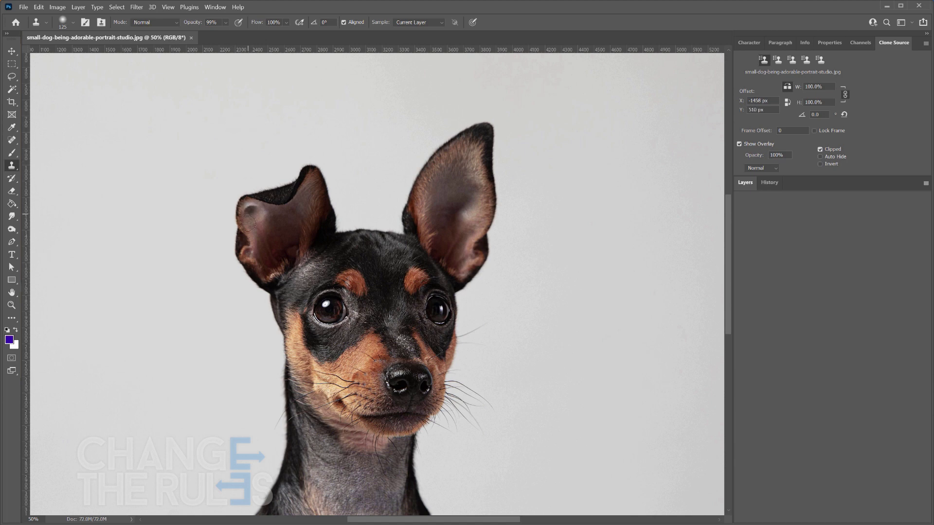
pyautogui.keyDown('alt'); pyautogui.click(485, 257); pyautogui.keyUp('alt')
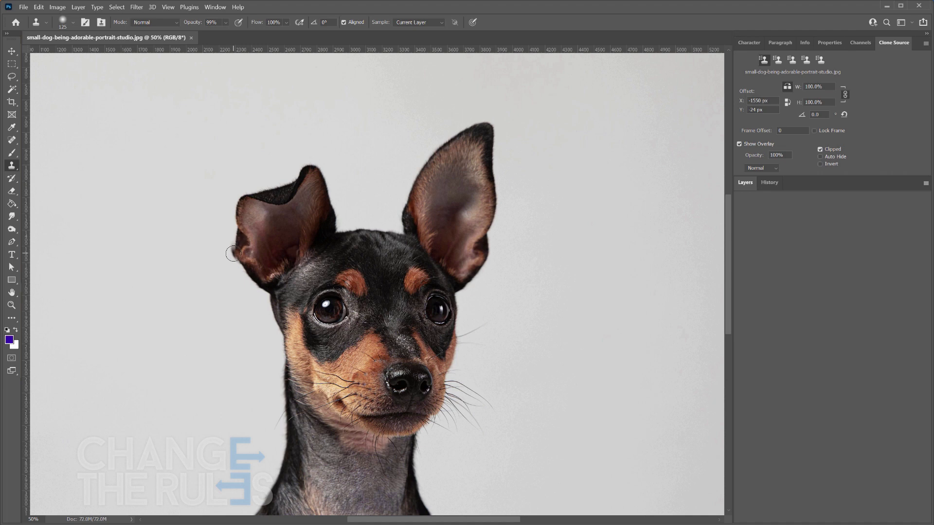
pyautogui.moveTo(234, 253)
pyautogui.mouseDown()
pyautogui.moveTo(242, 151)
pyautogui.moveTo(235, 144)
pyautogui.moveTo(230, 174)
pyautogui.moveTo(229, 118)
pyautogui.moveTo(303, 154)
pyautogui.moveTo(299, 172)
pyautogui.moveTo(320, 180)
pyautogui.moveTo(323, 170)
pyautogui.moveTo(332, 227)
pyautogui.mouseUp()
# Step: Sample the upright ear's inner base and outer edge again and paint in the remaining parts of the cloned ear
pyautogui.keyDown('alt'); pyautogui.click(402, 223); pyautogui.keyUp('alt')
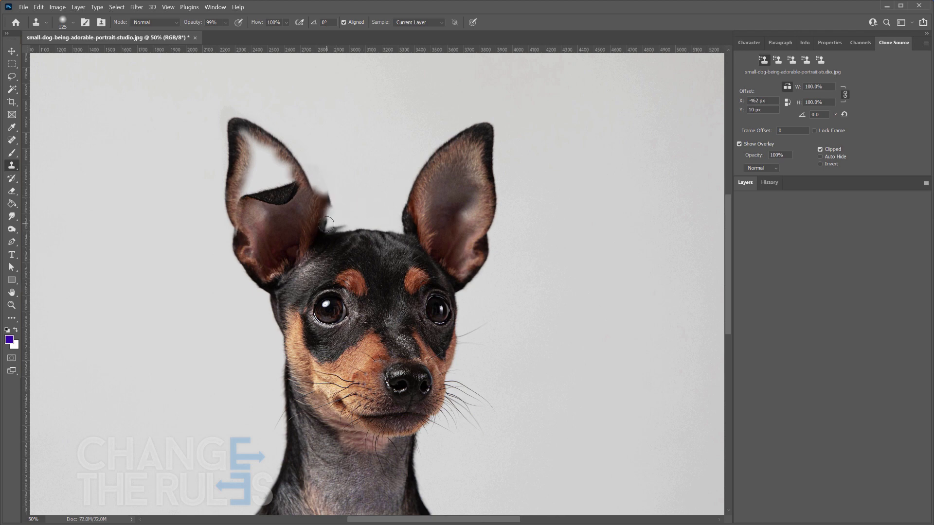
pyautogui.moveTo(329, 224)
pyautogui.mouseDown()
pyautogui.moveTo(294, 165)
pyautogui.moveTo(336, 212)
pyautogui.moveTo(251, 139)
pyautogui.moveTo(251, 155)
pyautogui.moveTo(280, 182)
pyautogui.moveTo(245, 194)
pyautogui.moveTo(251, 178)
pyautogui.moveTo(280, 201)
pyautogui.moveTo(279, 187)
pyautogui.moveTo(269, 201)
pyautogui.moveTo(245, 169)
pyautogui.moveTo(238, 147)
pyautogui.mouseUp()
pyautogui.keyDown('alt'); pyautogui.click(491, 154); pyautogui.keyUp('alt')
pyautogui.click(230, 141)
pyautogui.click(235, 153)
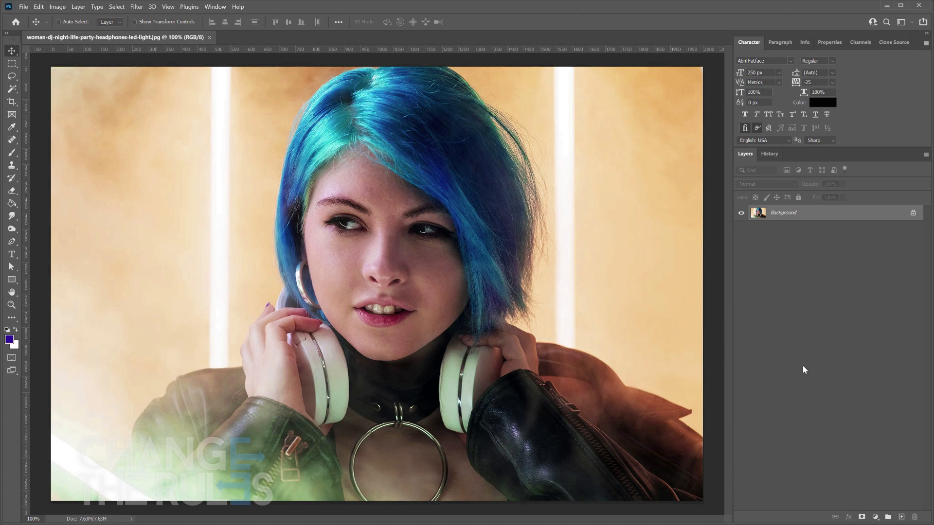
# Step: Duplicate the Background layer and apply Color Halftone to the copy with max radius 15 pixels and screen angles 30, 40, 50 and 60
pyautogui.moveTo(814, 214); pyautogui.dragTo(902, 517)
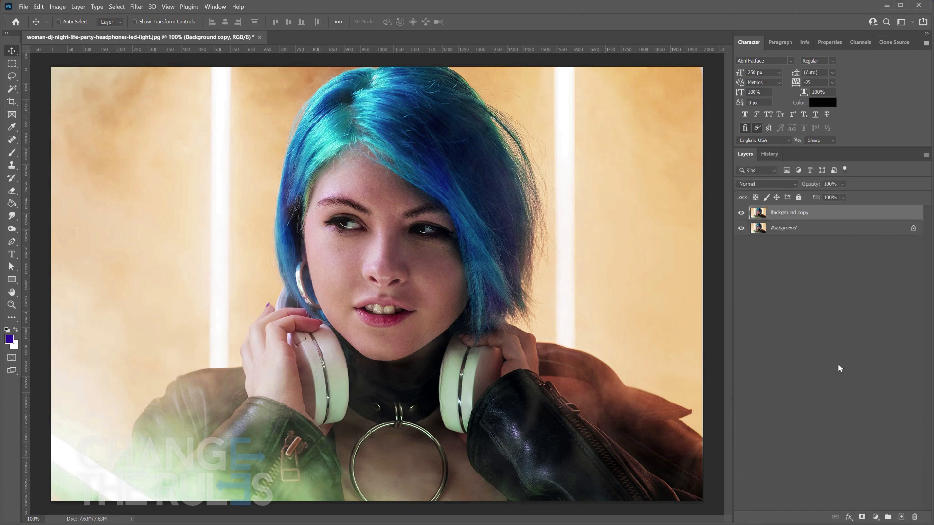
pyautogui.click(138, 7)
pyautogui.moveTo(160, 161)
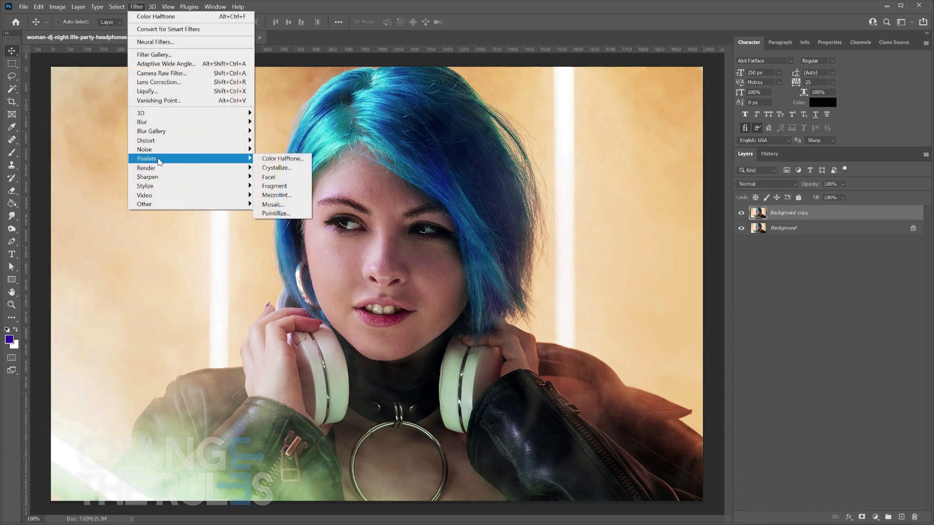
pyautogui.click(276, 158)
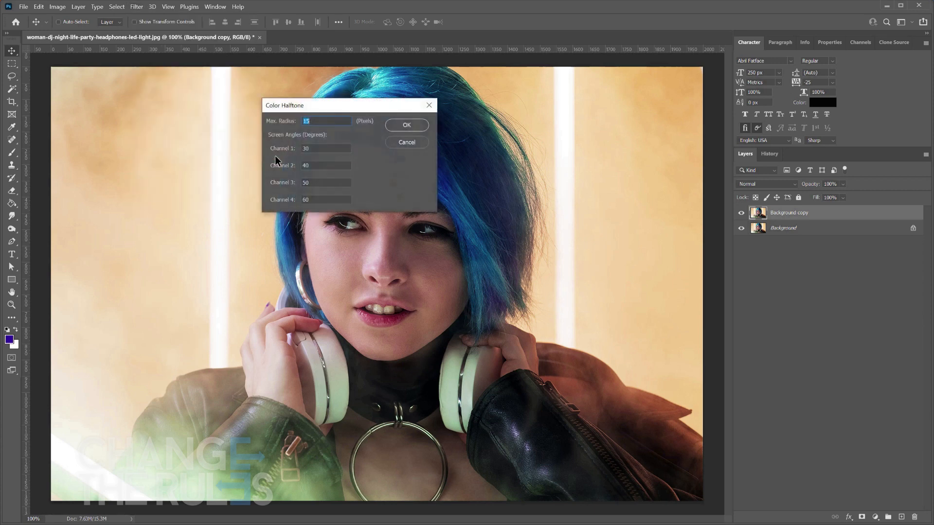
pyautogui.moveTo(338, 112); pyautogui.dragTo(601, 184)
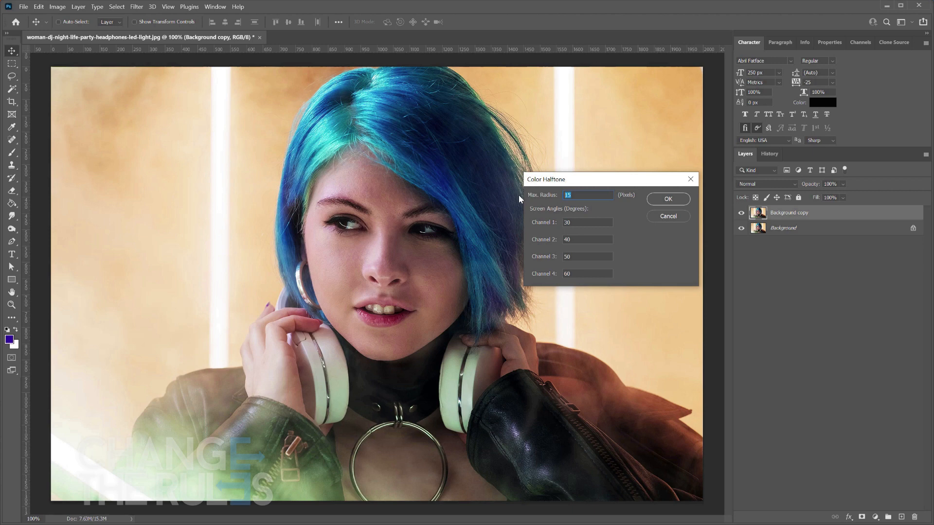
pyautogui.press('Tab')
pyautogui.press('Tab')
pyautogui.click(576, 255)
pyautogui.moveTo(576, 255); pyautogui.dragTo(545, 263)
pyautogui.click(543, 276)
pyautogui.click(662, 199)
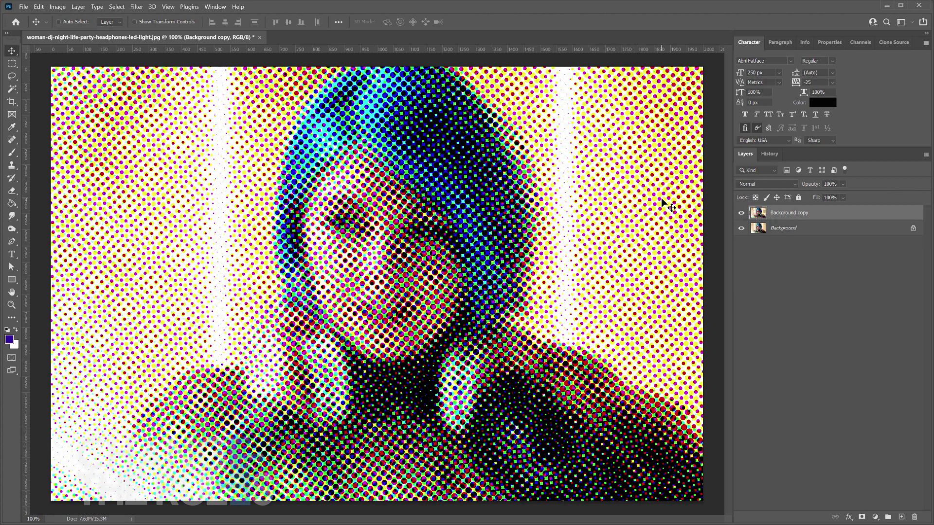
# Step: Select the entire Green channel of the halftone layer and copy it
pyautogui.click(215, 7)
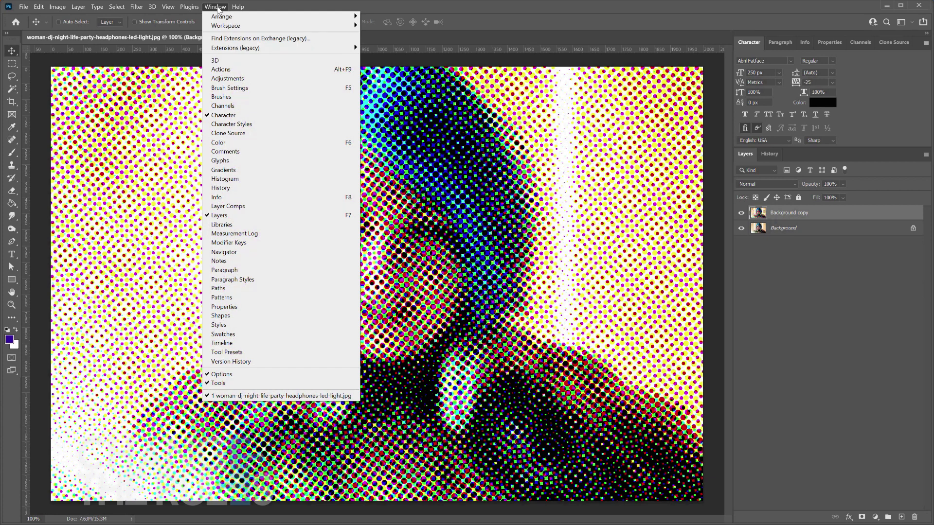
pyautogui.click(230, 106)
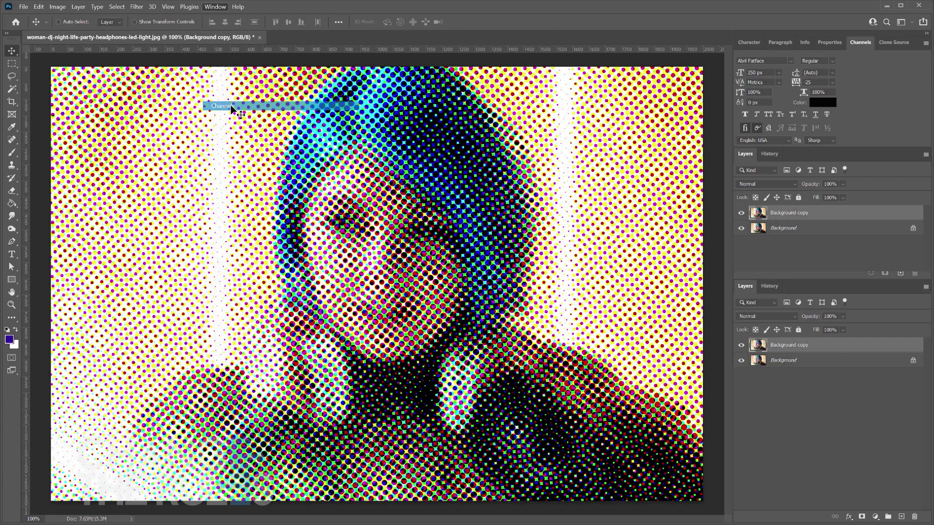
pyautogui.click(808, 85)
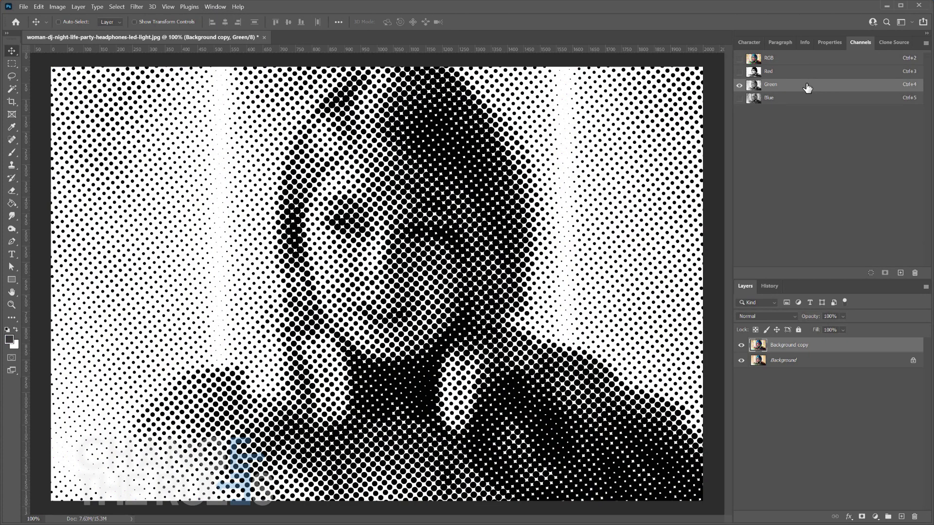
pyautogui.hotkey('ctrl', 'a')
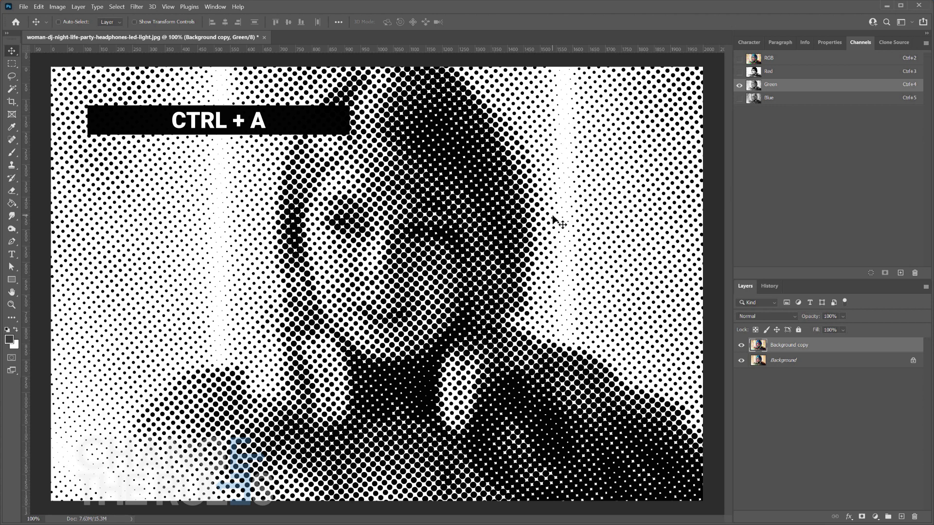
pyautogui.hotkey('ctrl', 'c')
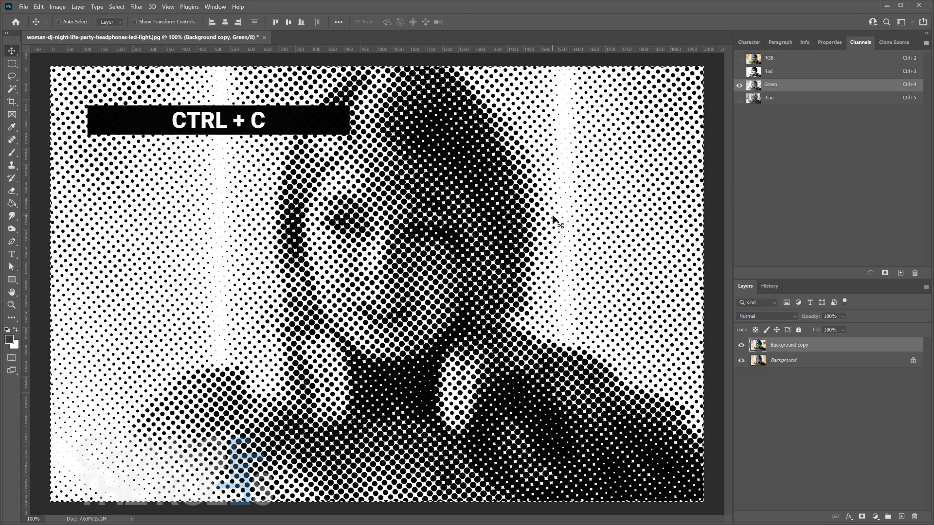
# Step: Hide the Background copy layer and paste the copied channel into a new layer above it
pyautogui.click(741, 346)
pyautogui.click(901, 517)
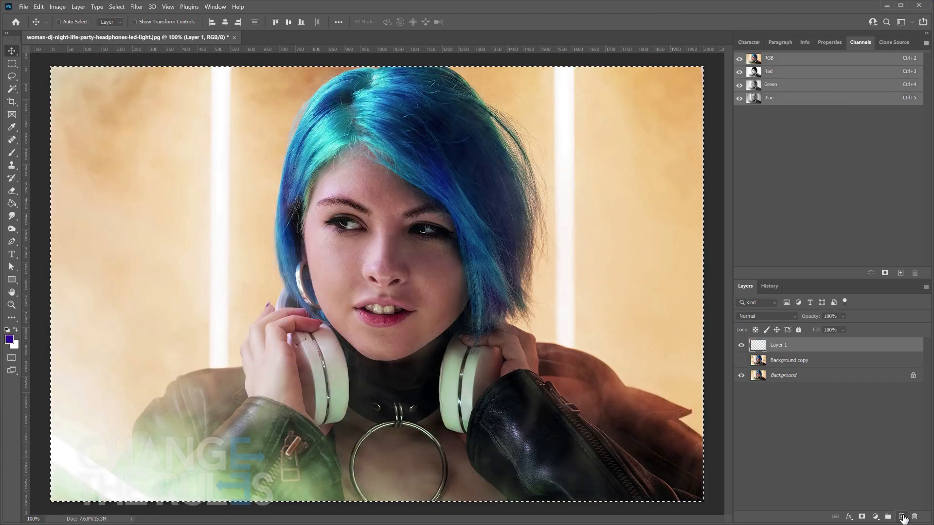
pyautogui.hotkey('ctrl', 'v')
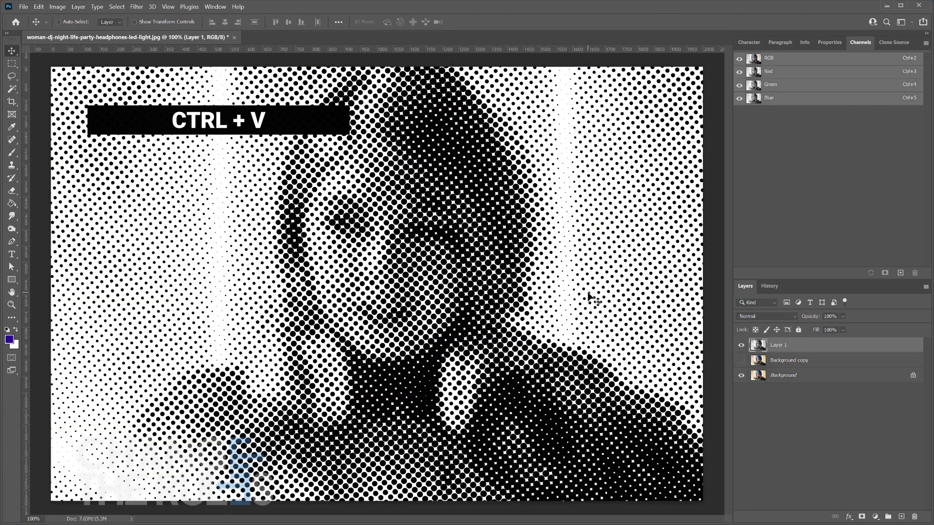
# Step: Set the pasted halftone layer's blend mode to Overlay and its opacity to 80%
pyautogui.click(759, 316)
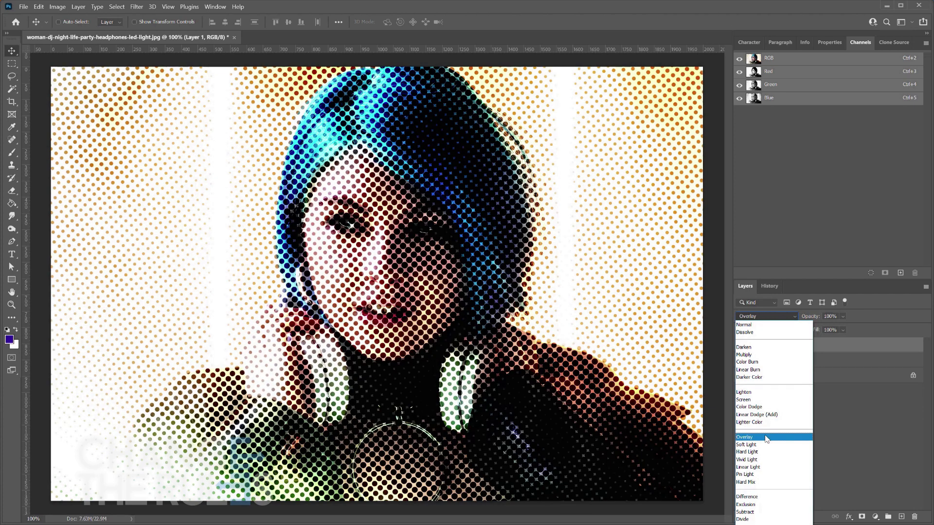
pyautogui.click(765, 438)
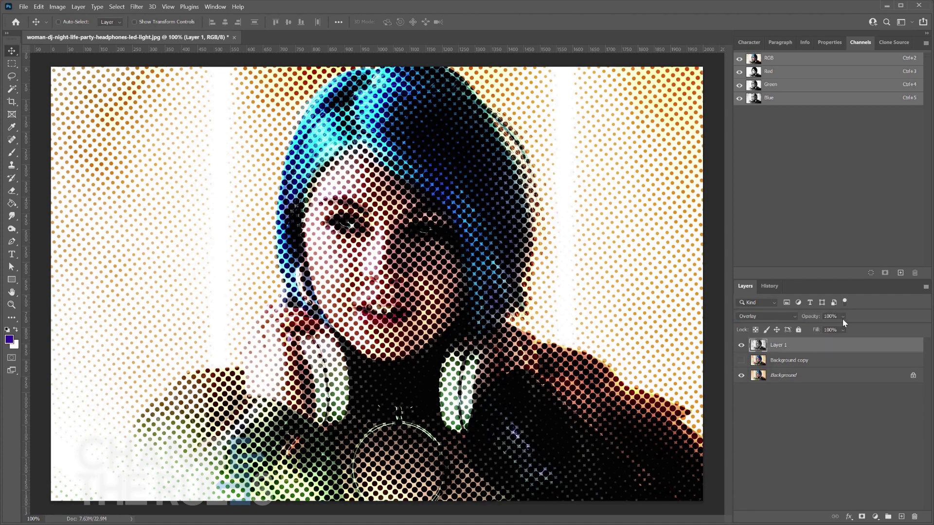
pyautogui.moveTo(848, 329); pyautogui.dragTo(833, 330)
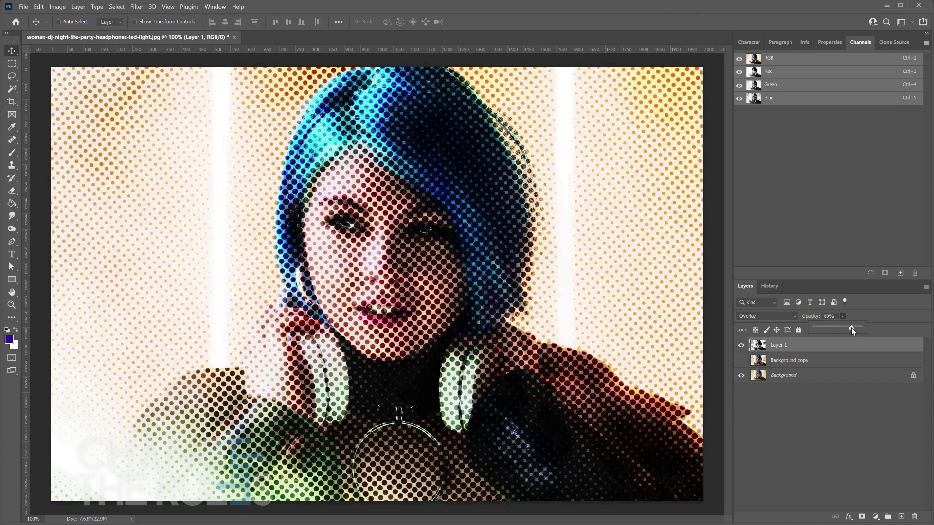
pyautogui.click(817, 412)
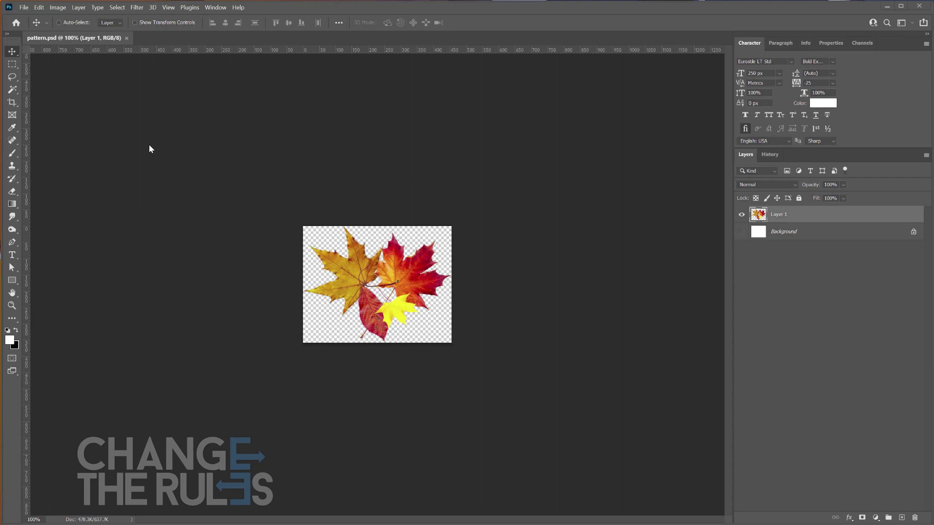
# Step: Define the autumn leaves artwork in pattern.psd as a pattern, removing the .psd extension from its name
pyautogui.click(39, 8)
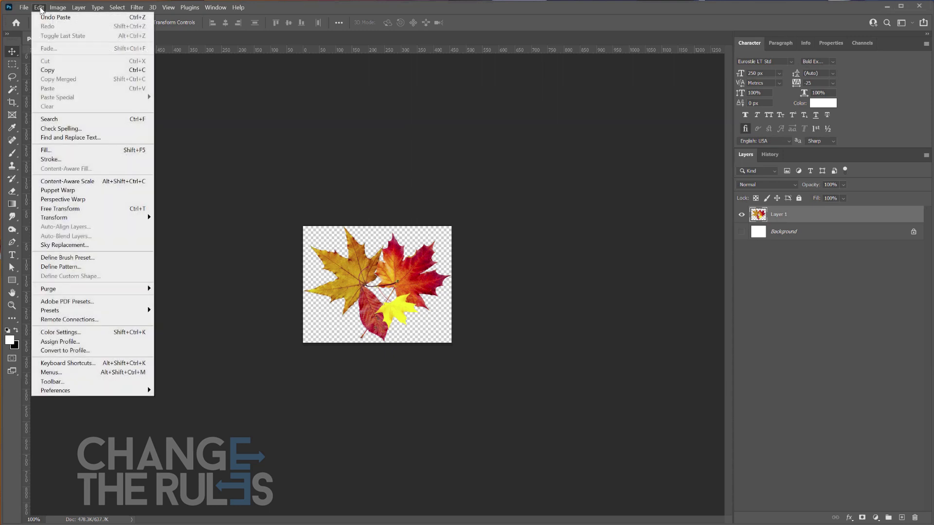
pyautogui.click(68, 267)
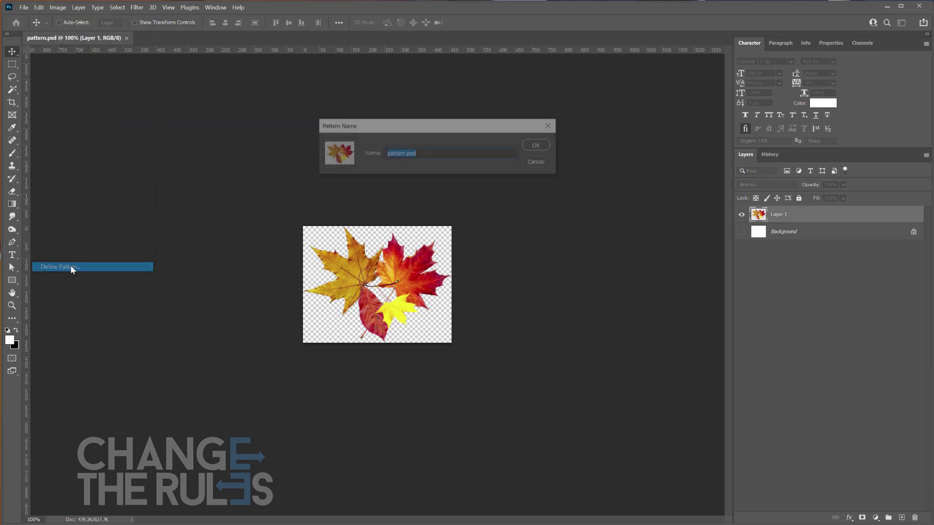
pyautogui.click(428, 156)
pyautogui.moveTo(416, 157); pyautogui.dragTo(406, 157)
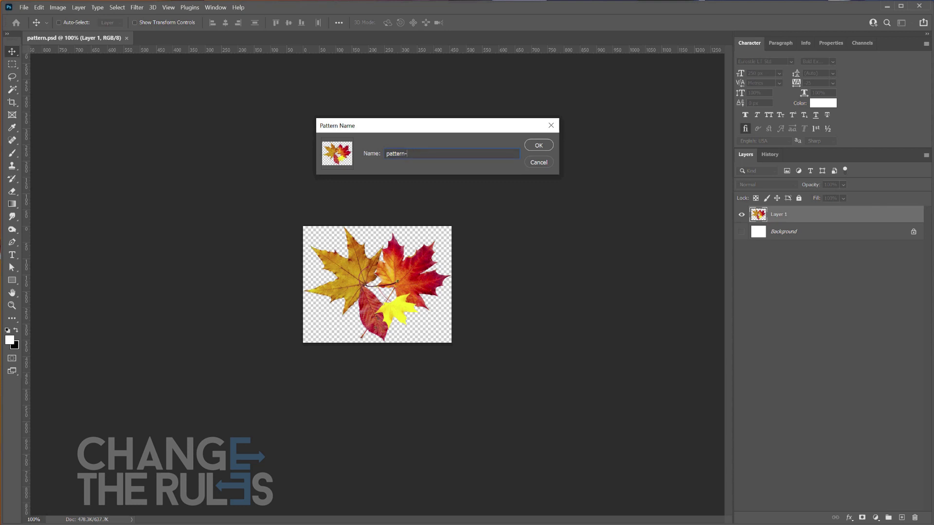
pyautogui.press('BackSpace')
pyautogui.click(540, 145)
# Step: Create a new 1000 x 1000 pixel RGB document at 300 pixels/inch with a white background
pyautogui.click(23, 7)
pyautogui.click(31, 17)
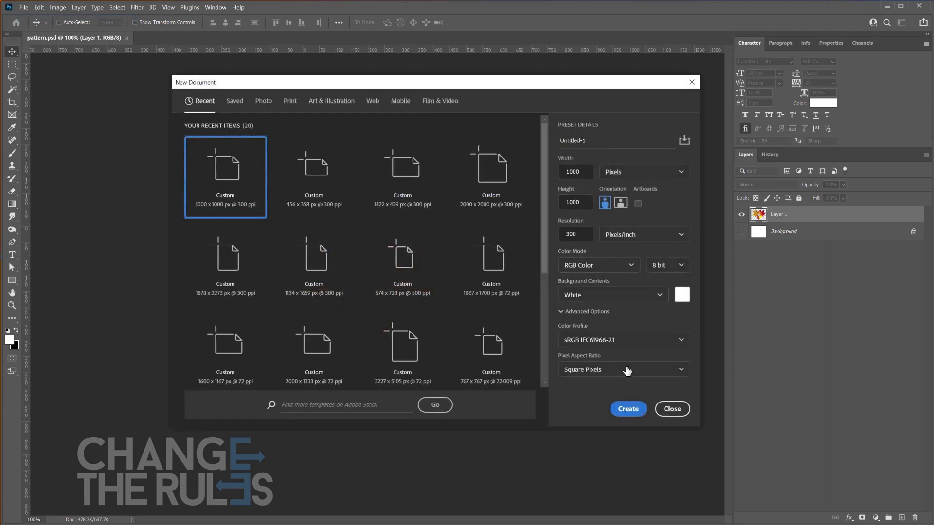
pyautogui.click(627, 410)
# Step: Start a Pattern fill of the blank canvas using the autumn leaves pattern with the Random Fill script
pyautogui.click(38, 7)
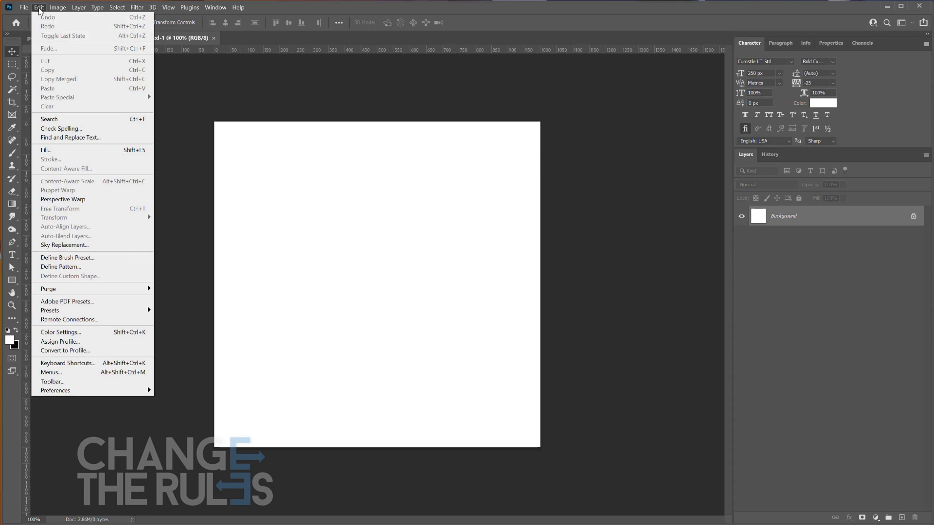
pyautogui.click(58, 149)
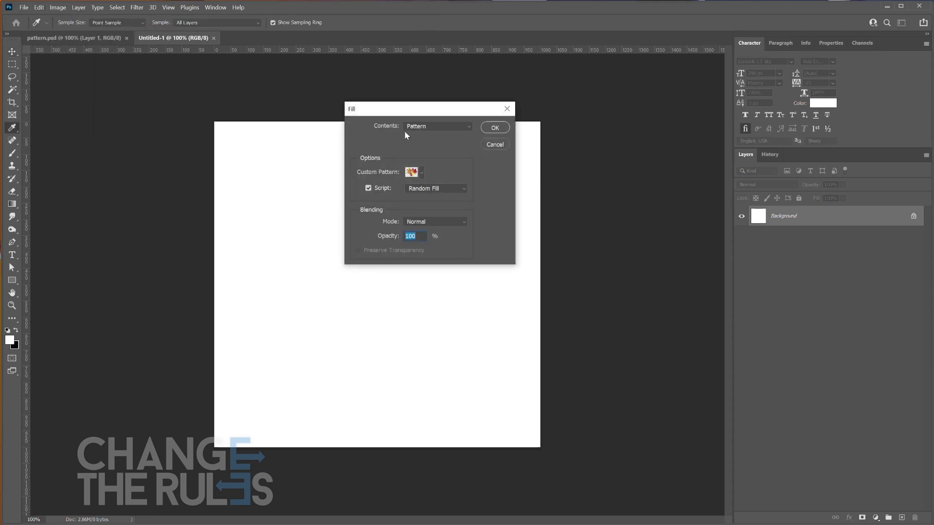
pyautogui.click(431, 127)
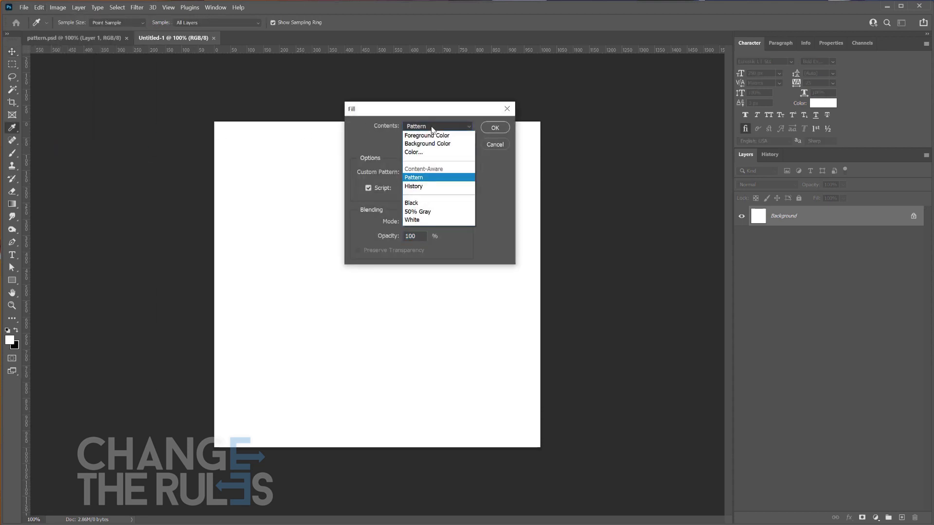
pyautogui.click(425, 178)
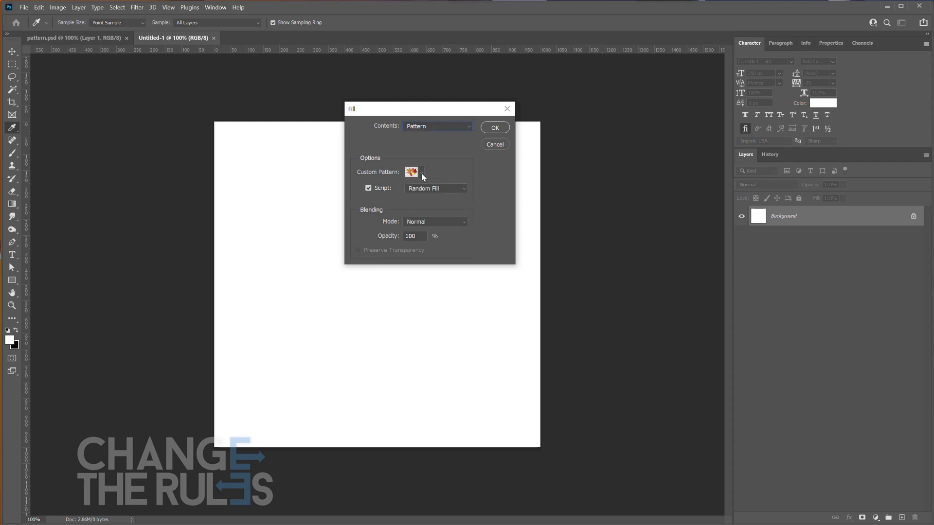
pyautogui.click(421, 173)
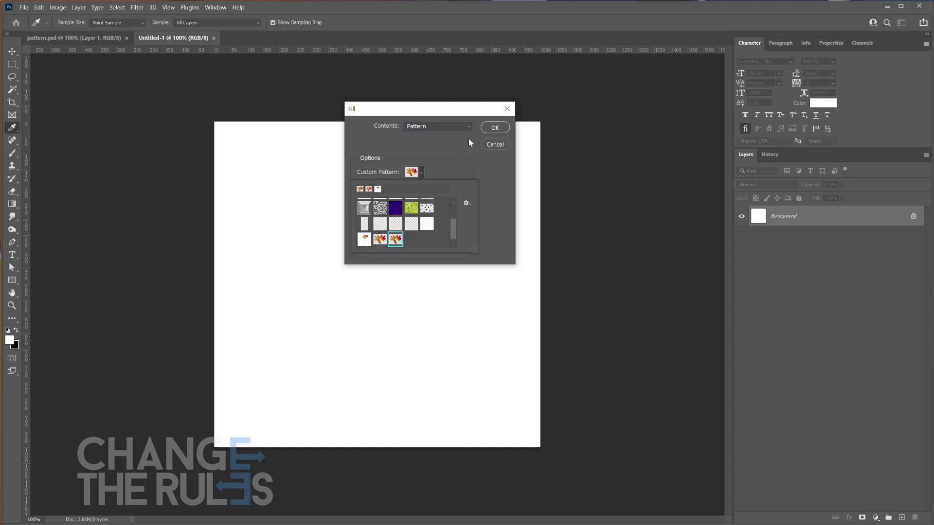
pyautogui.click(474, 158)
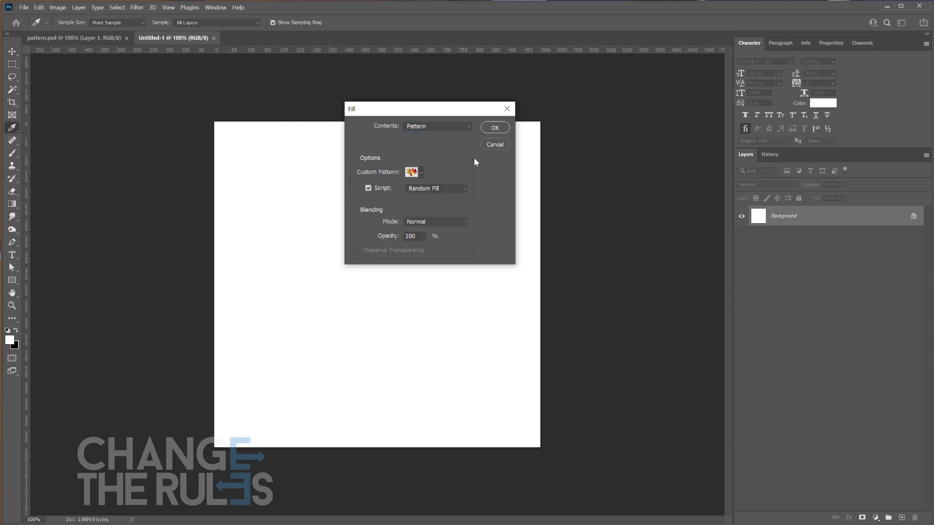
pyautogui.click(435, 190)
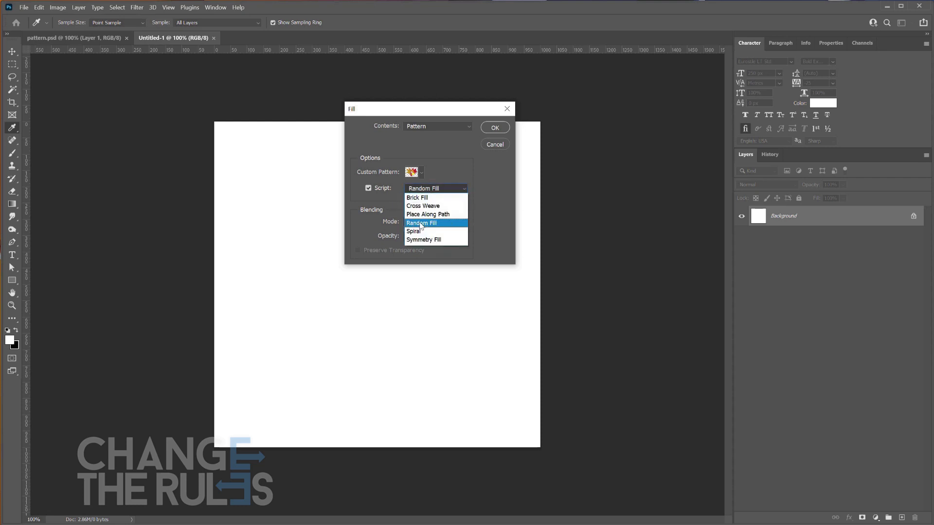
pyautogui.click(421, 224)
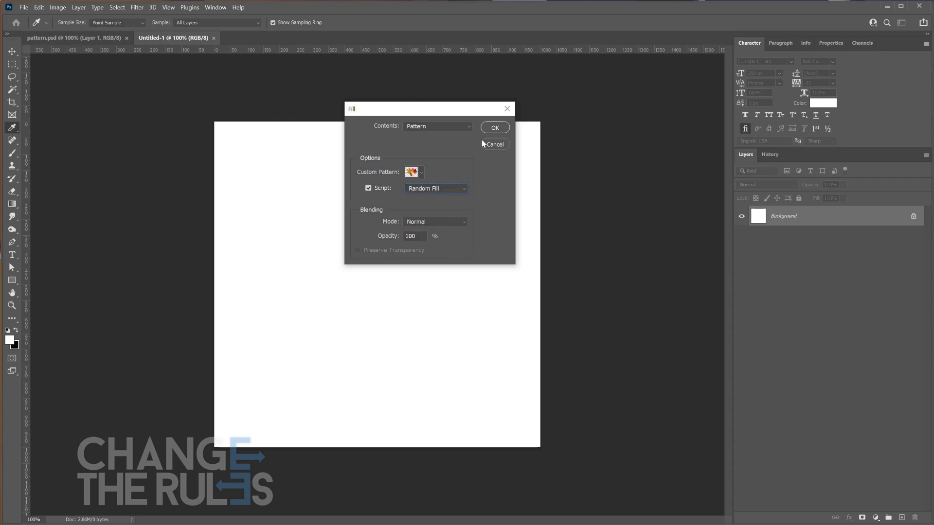
pyautogui.click(490, 129)
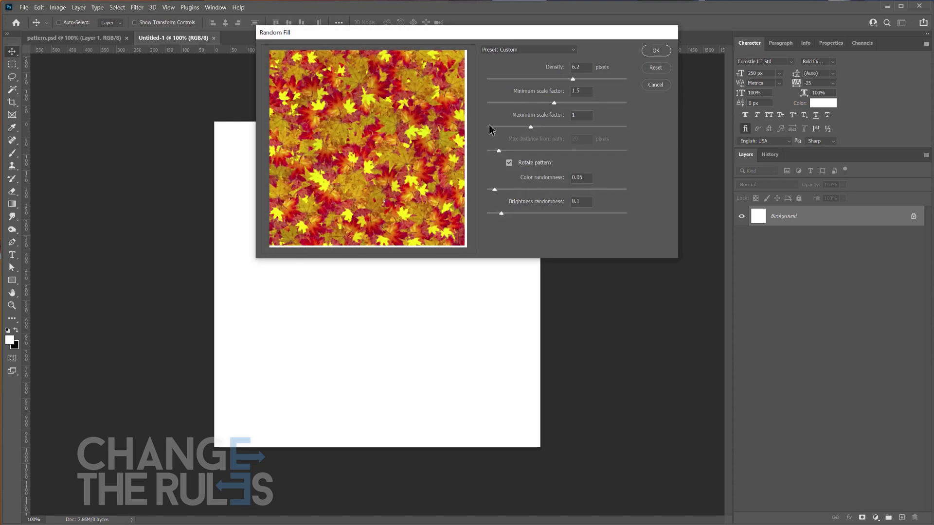
# Step: Set the random fill's density to 6.7 pixels, minimum scale factor to 1.68 and maximum to 1.08, and apply it
pyautogui.moveTo(500, 33); pyautogui.dragTo(507, 65)
pyautogui.moveTo(581, 111); pyautogui.dragTo(541, 157)
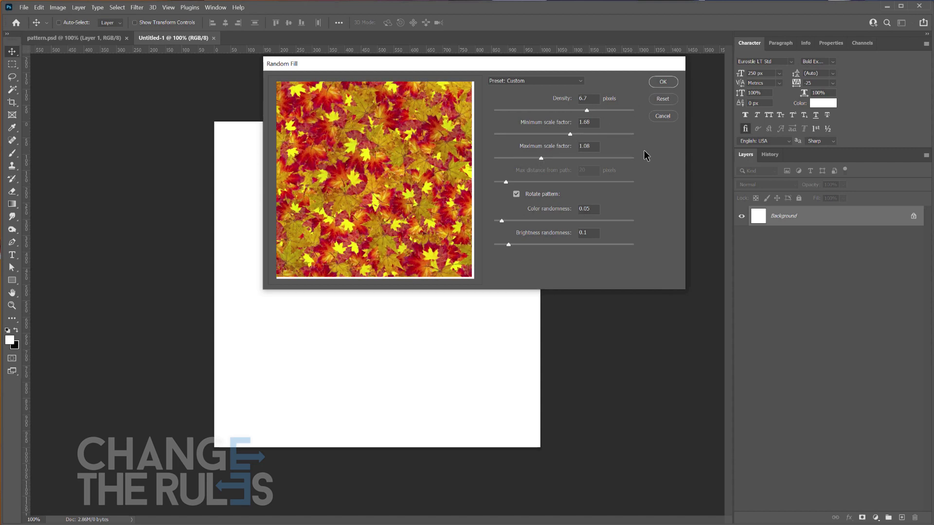
pyautogui.click(658, 83)
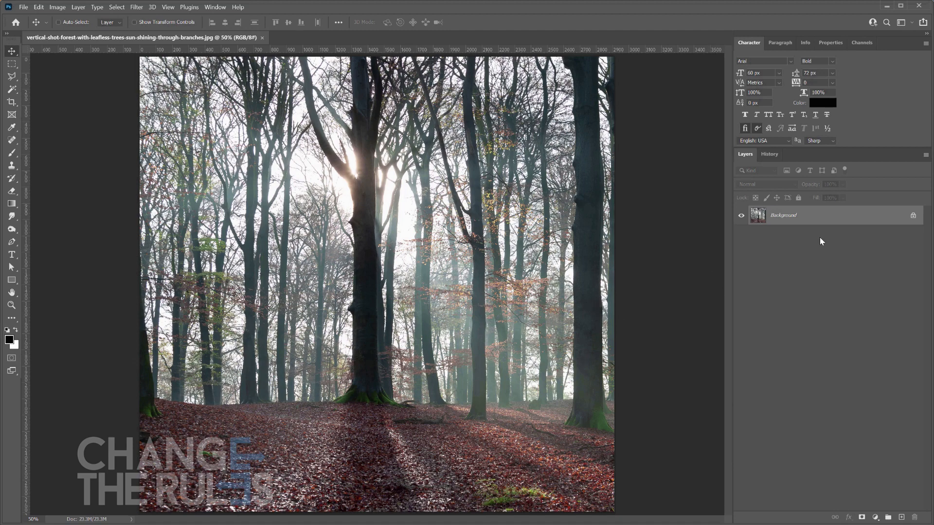
# Step: Duplicate the forest photo's Background layer and make a copy of its Green channel
pyautogui.moveTo(822, 215); pyautogui.dragTo(901, 517)
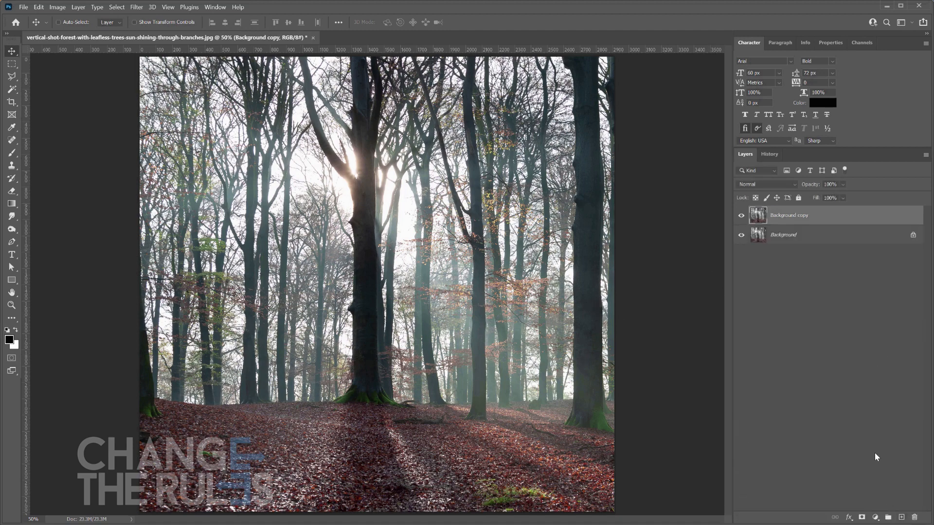
pyautogui.click(216, 7)
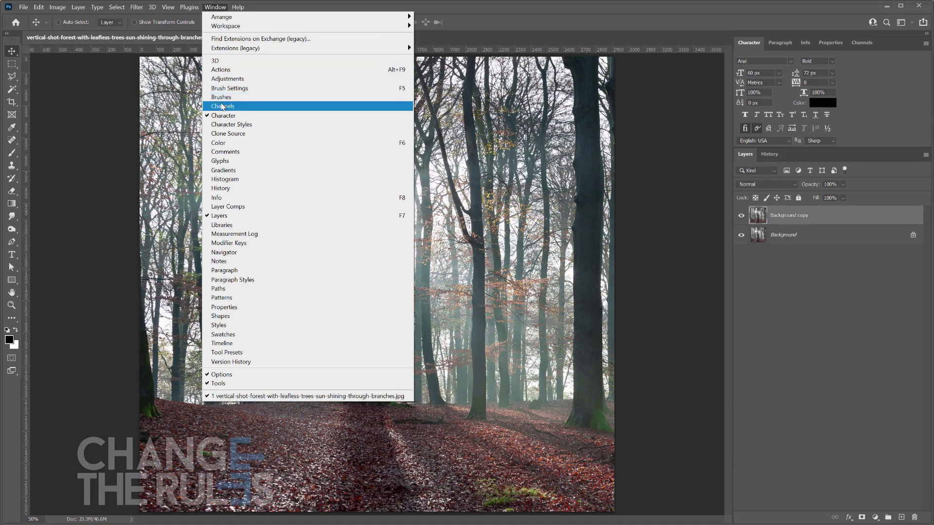
pyautogui.click(222, 106)
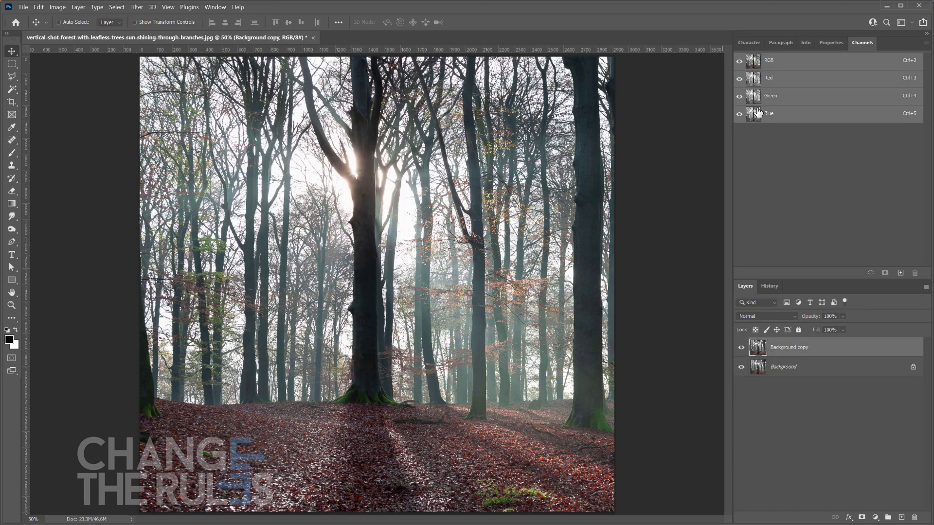
pyautogui.click(805, 96)
pyautogui.moveTo(806, 98); pyautogui.dragTo(901, 273)
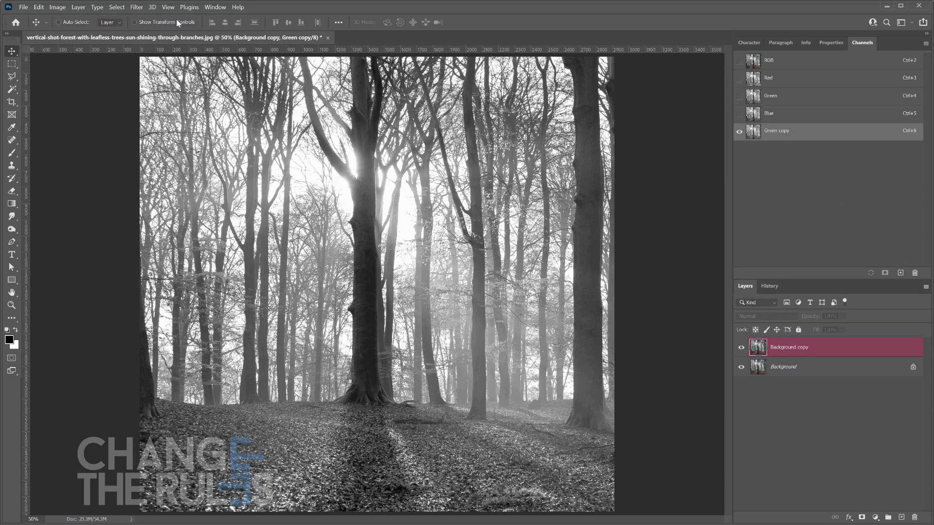
# Step: Apply Levels to the Green copy channel with the input black point at 218 and the white point at 235
pyautogui.click(64, 7)
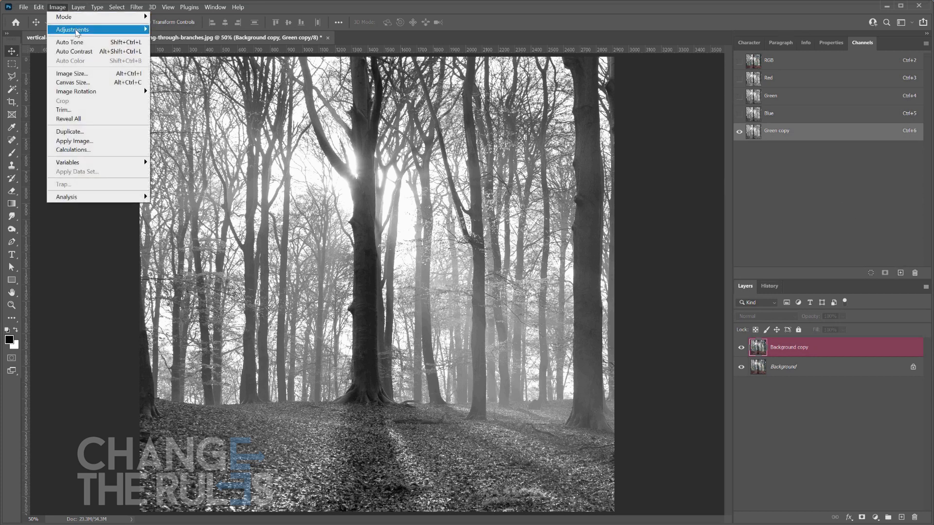
pyautogui.moveTo(76, 32)
pyautogui.click(168, 40)
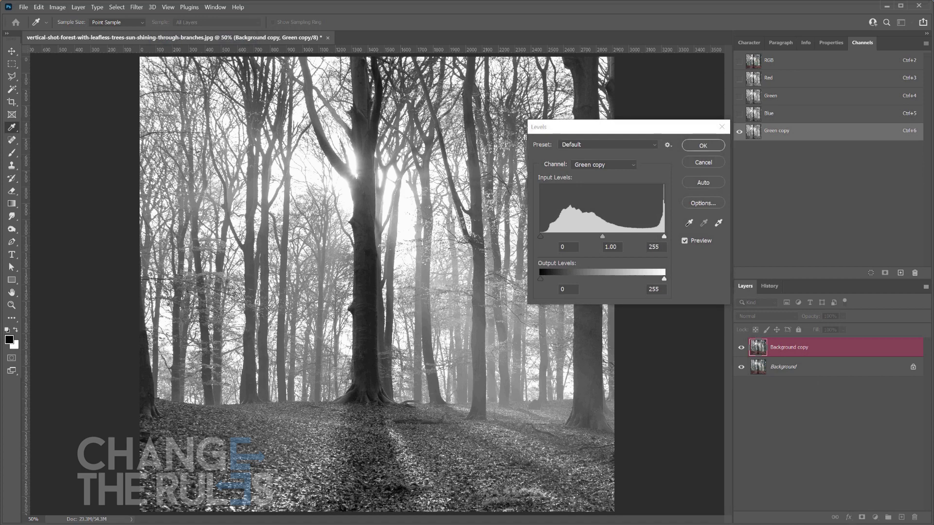
pyautogui.moveTo(602, 236); pyautogui.dragTo(630, 236)
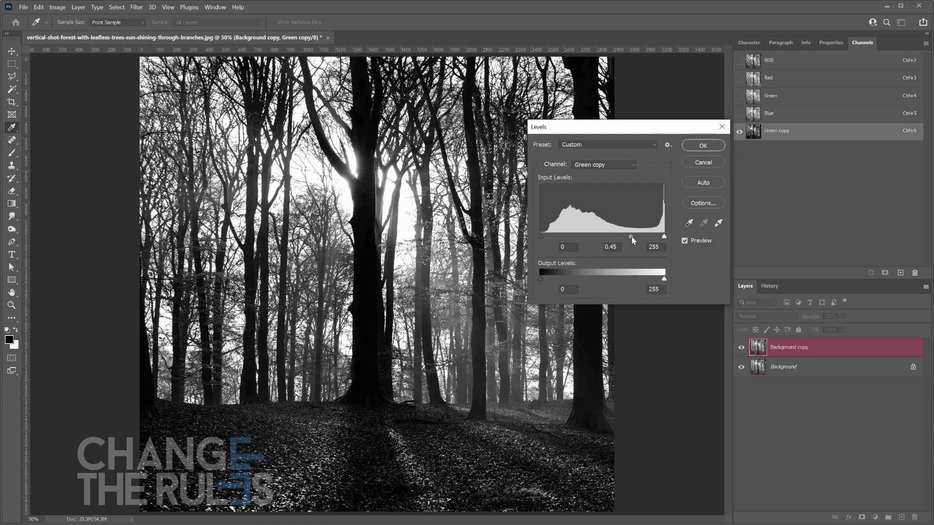
pyautogui.moveTo(546, 236); pyautogui.dragTo(657, 236)
pyautogui.moveTo(626, 237); pyautogui.dragTo(655, 236)
pyautogui.moveTo(664, 236); pyautogui.dragTo(654, 237)
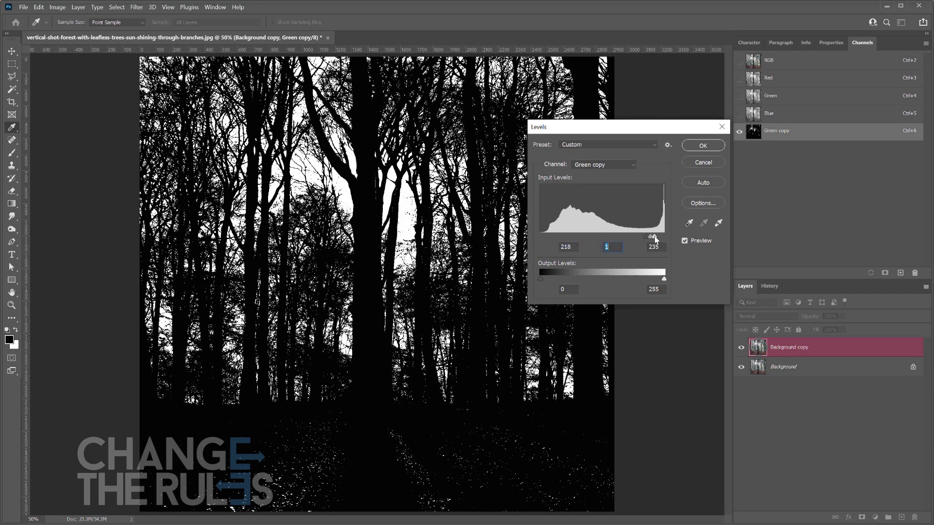
pyautogui.click(703, 144)
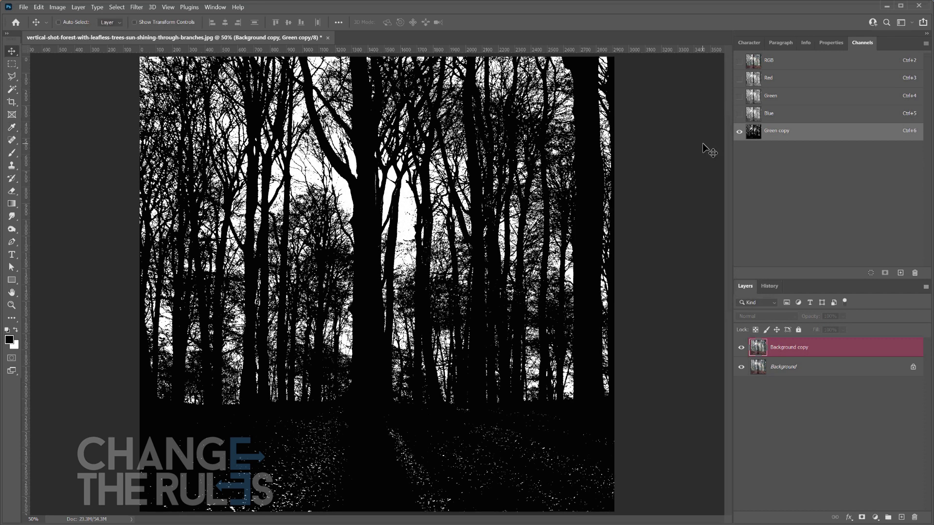
# Step: Load the Green copy channel as a selection and add it as a layer mask on Background copy in RGB view
pyautogui.click(871, 274)
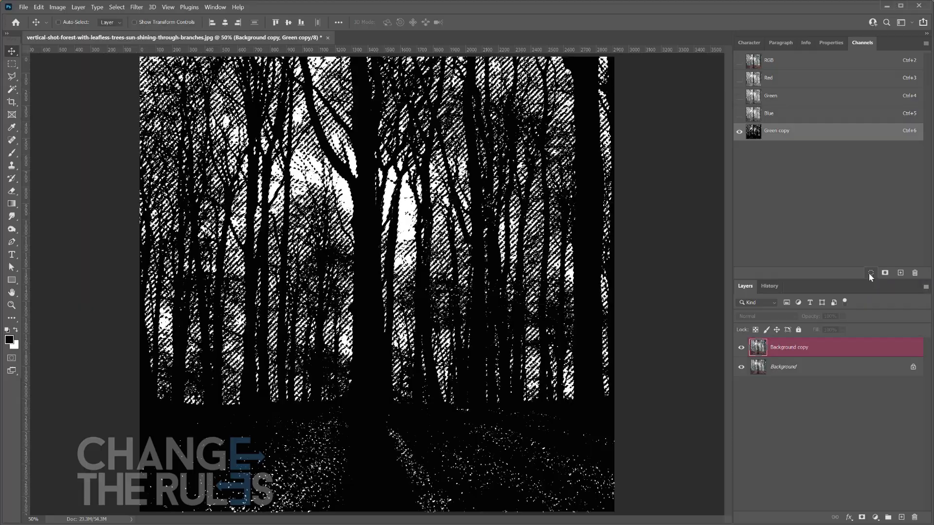
pyautogui.click(827, 65)
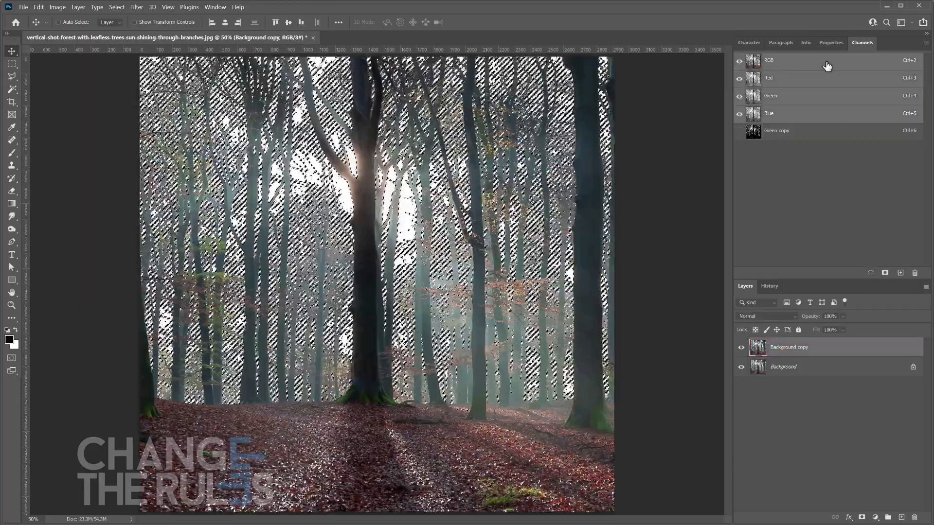
pyautogui.click(862, 518)
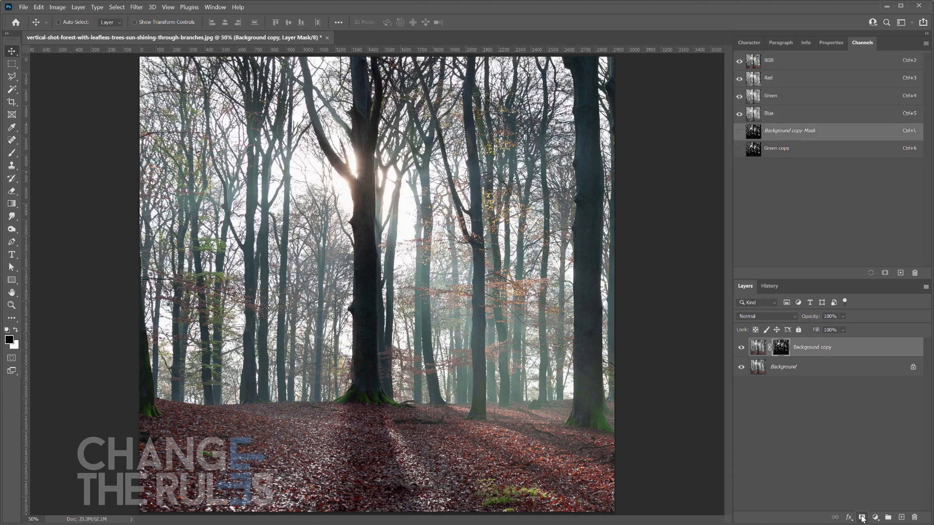
# Step: Convert the masked Background copy layer to a smart object and apply a Radial Blur of 100, Zoom method, Best quality
pyautogui.rightClick(804, 349)
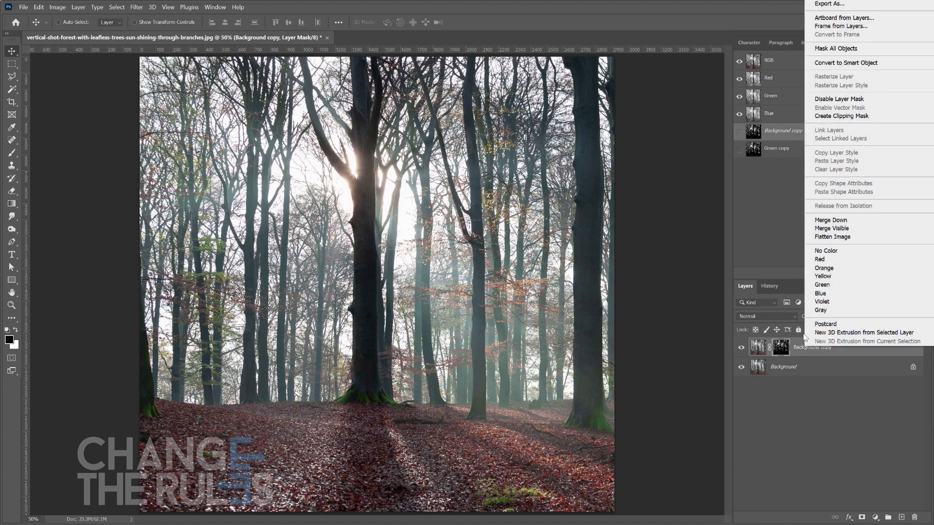
pyautogui.click(826, 63)
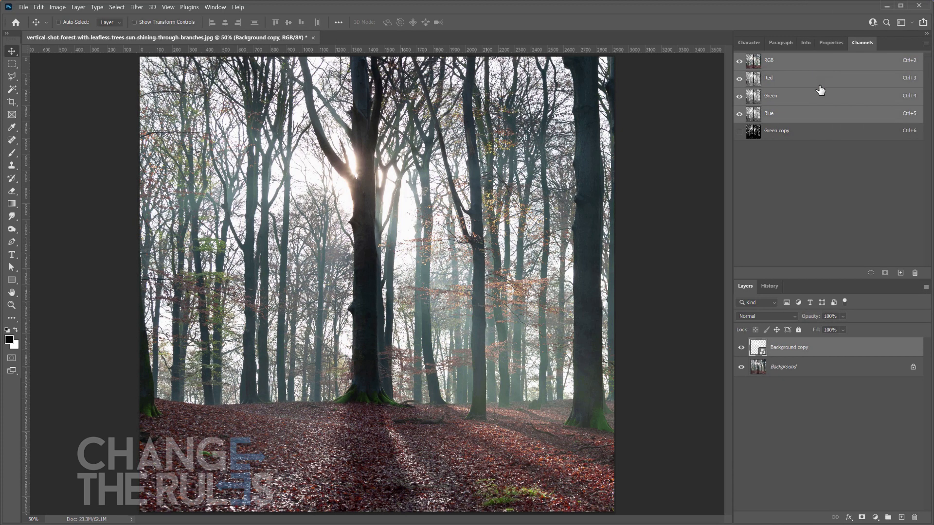
pyautogui.click(141, 10)
pyautogui.moveTo(144, 123)
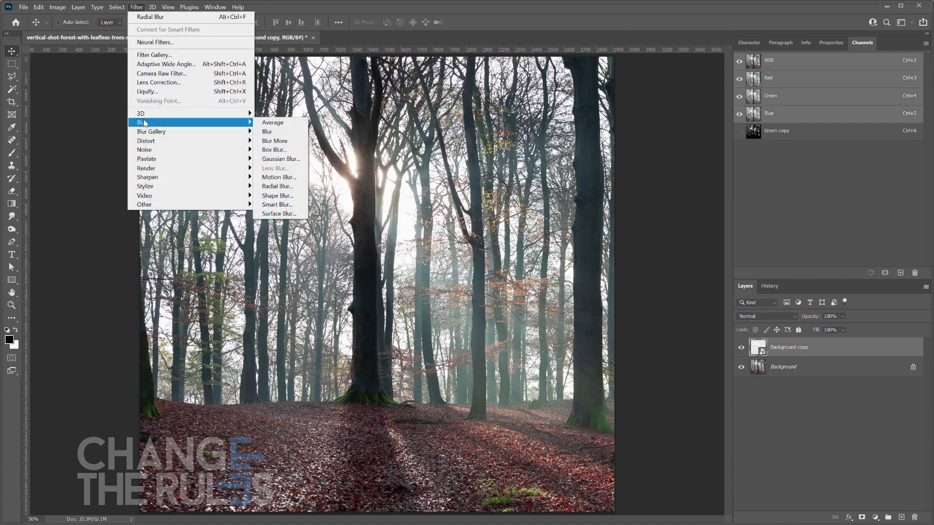
pyautogui.click(283, 186)
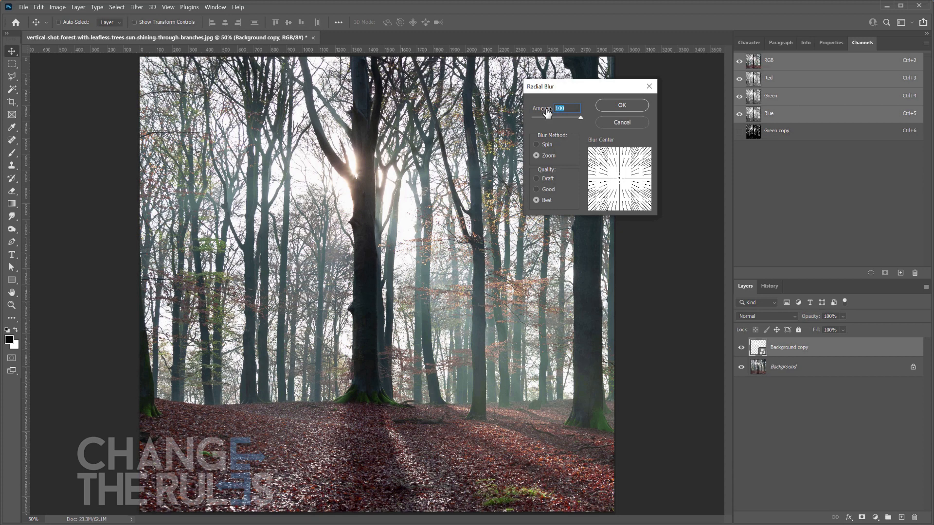
pyautogui.click(537, 155)
pyautogui.click(623, 104)
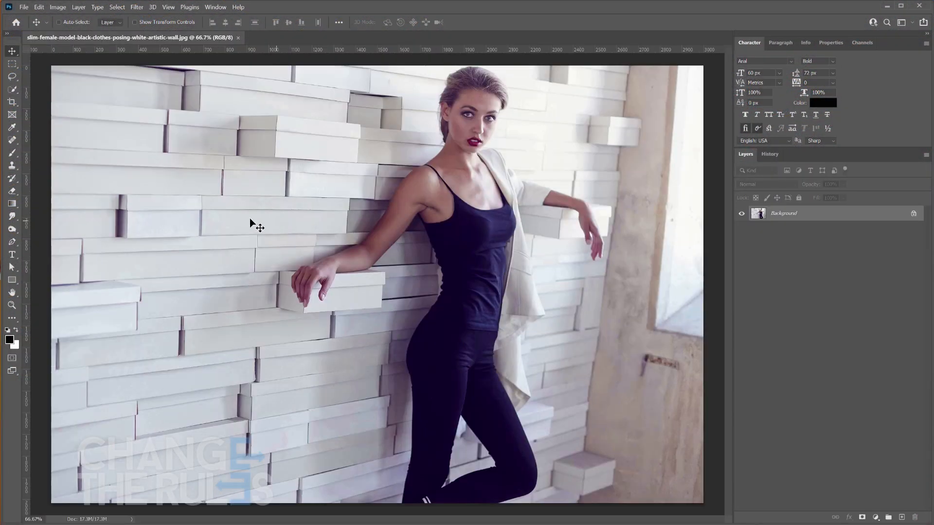
# Step: Turn off Classic Mode for the Crop tool on the photo of the model by the white wall
pyautogui.click(13, 103)
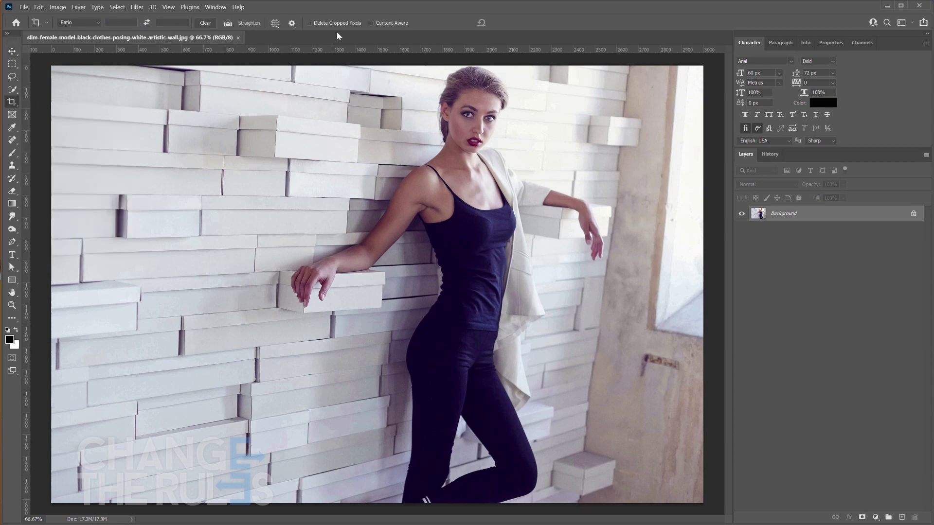
pyautogui.click(292, 23)
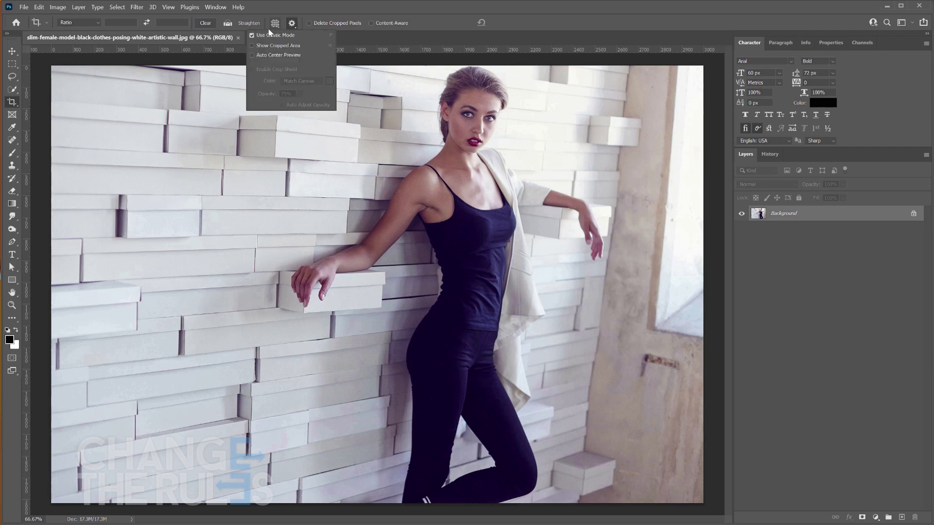
pyautogui.click(252, 35)
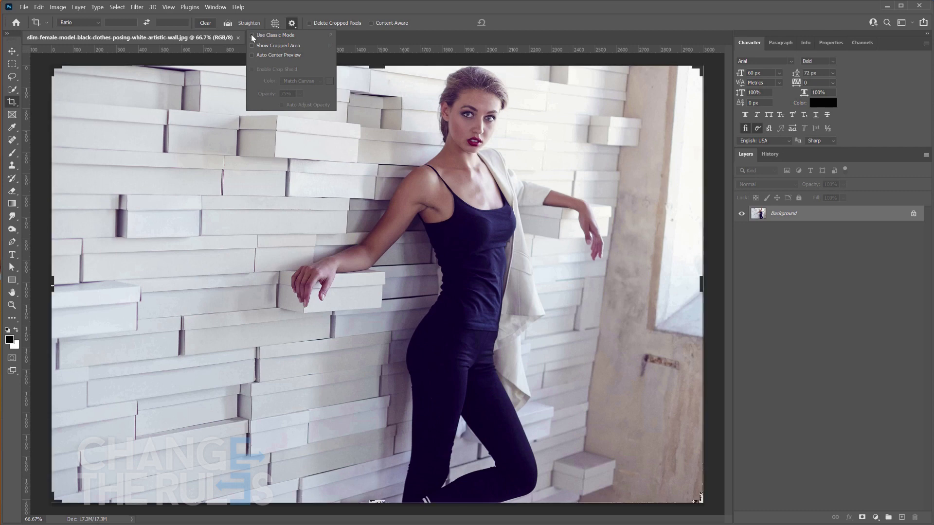
pyautogui.click(401, 42)
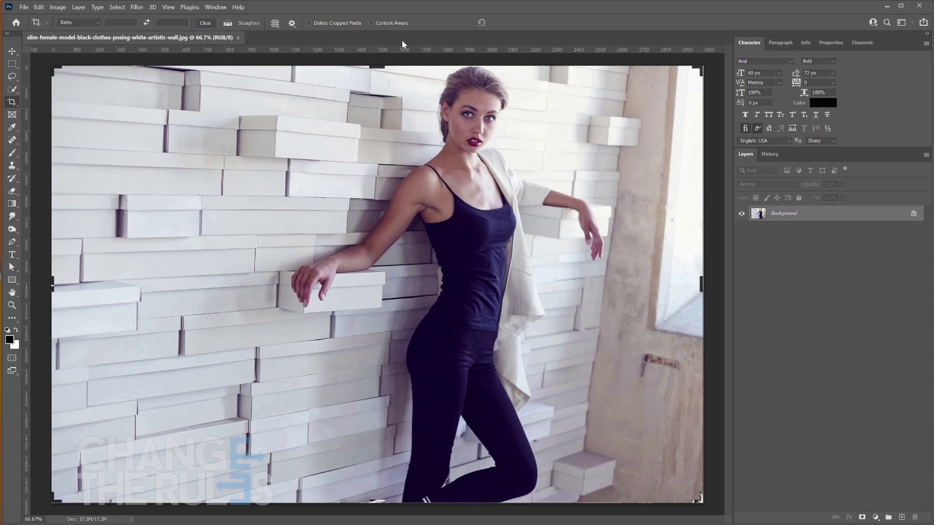
# Step: Straighten the photo along the vertical edge of the box wall, reposition it within the crop and commit with Content-Aware enabled
pyautogui.click(228, 23)
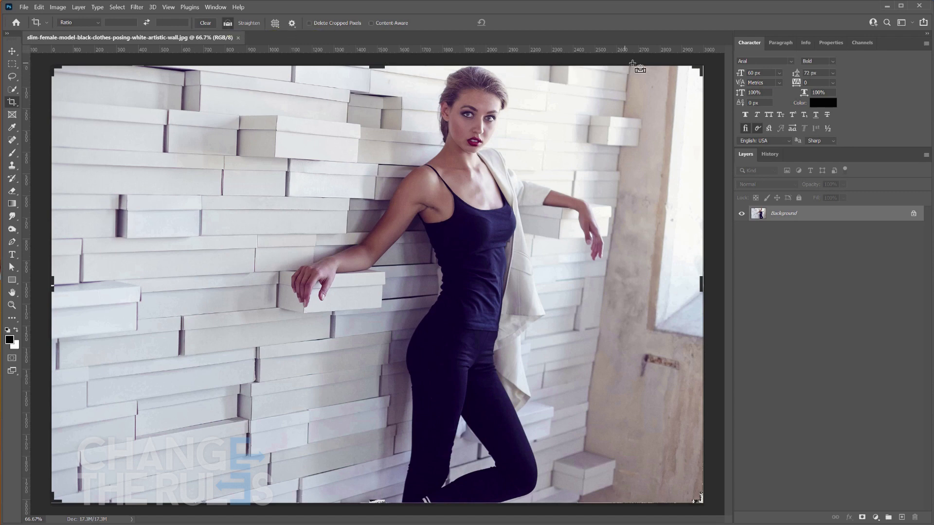
pyautogui.moveTo(632, 61); pyautogui.dragTo(574, 508)
pyautogui.moveTo(496, 203); pyautogui.dragTo(463, 228)
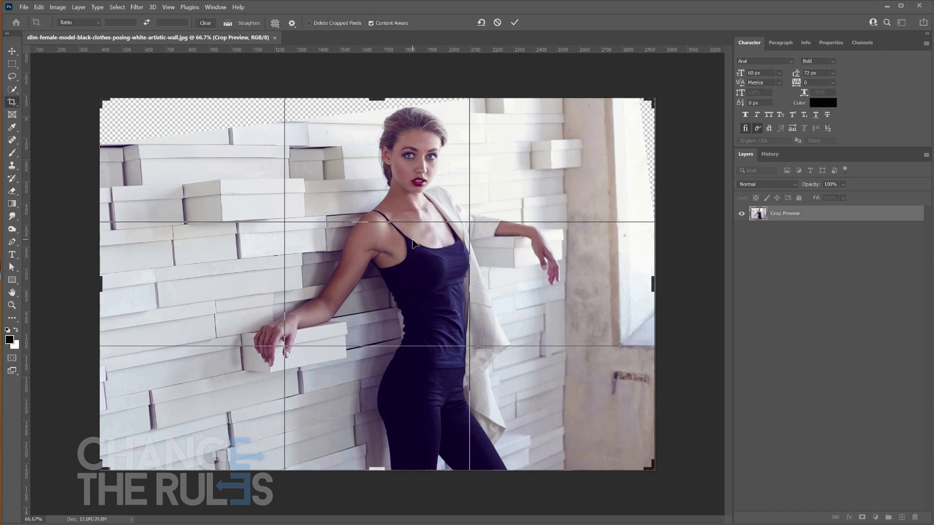
pyautogui.press('Return')
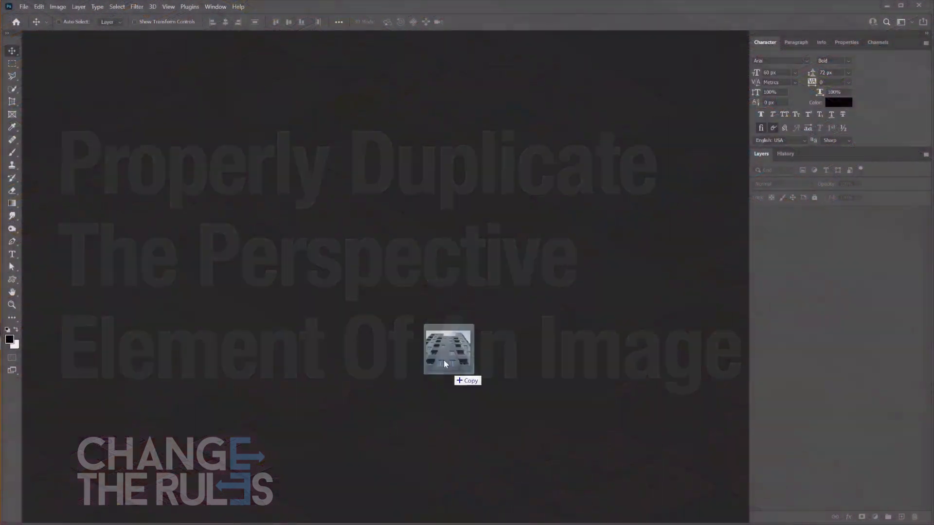
# Step: Open the apartment building photo and define a Vanishing Point perspective plane over the central facade, enclosing its upper four window rows
pyautogui.moveTo(444, 361); pyautogui.dragTo(405, 283)
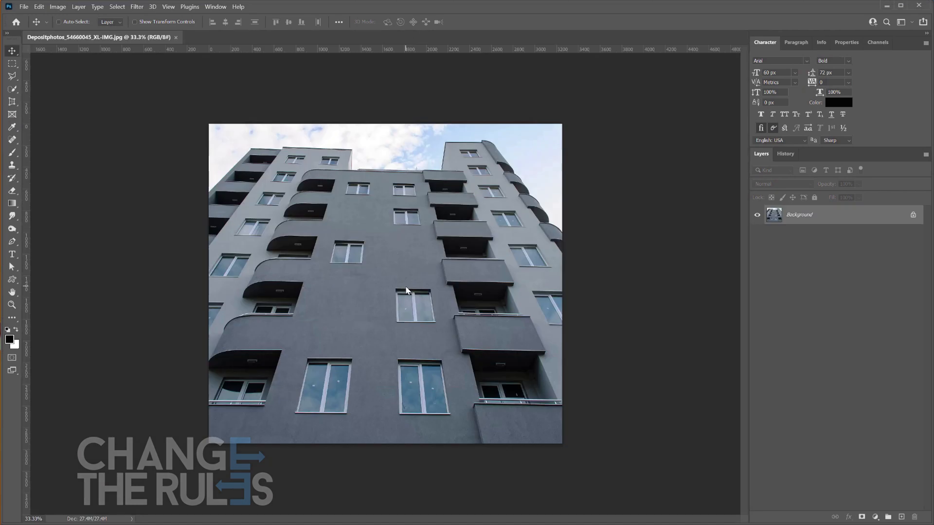
pyautogui.hotkey('ctrl', '+')
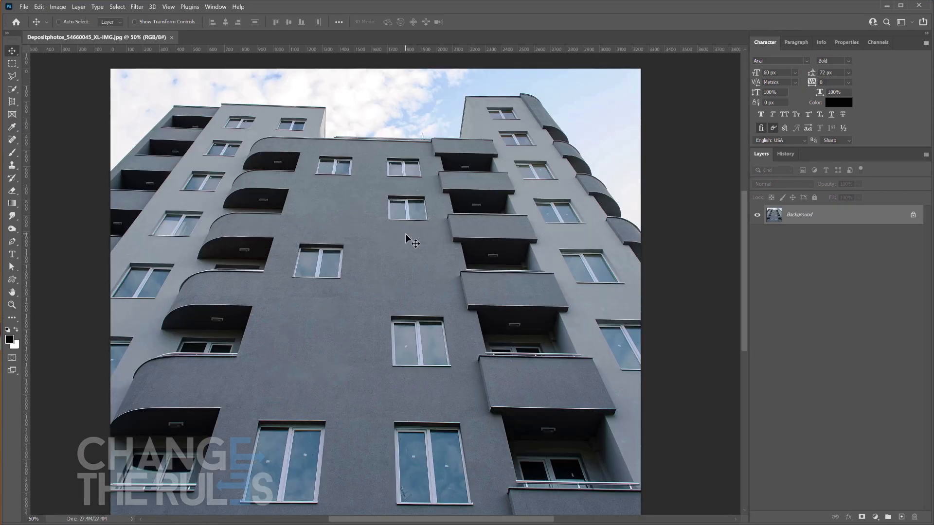
pyautogui.click(137, 6)
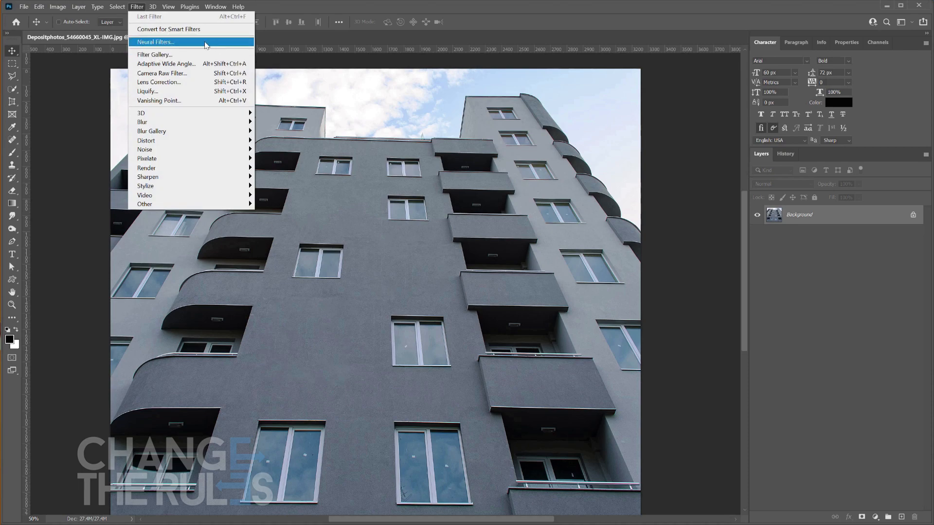
pyautogui.click(159, 100)
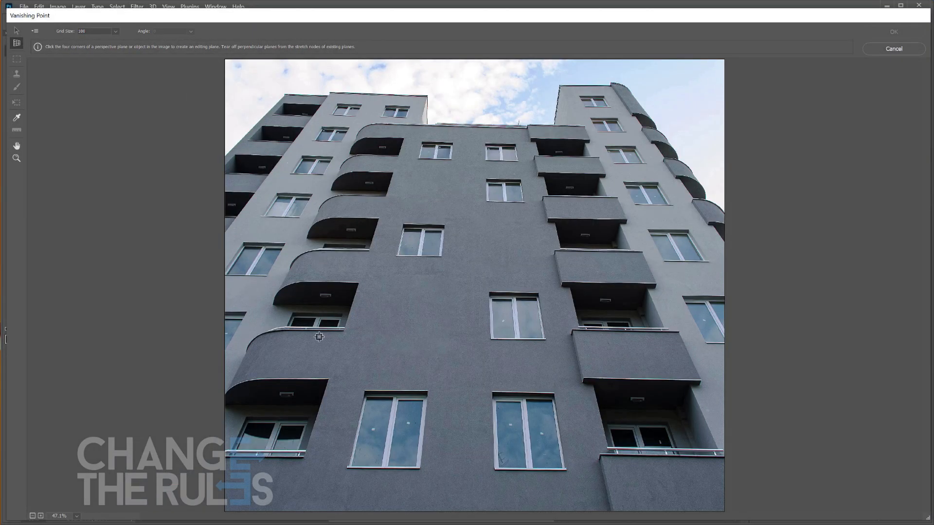
pyautogui.click(416, 136)
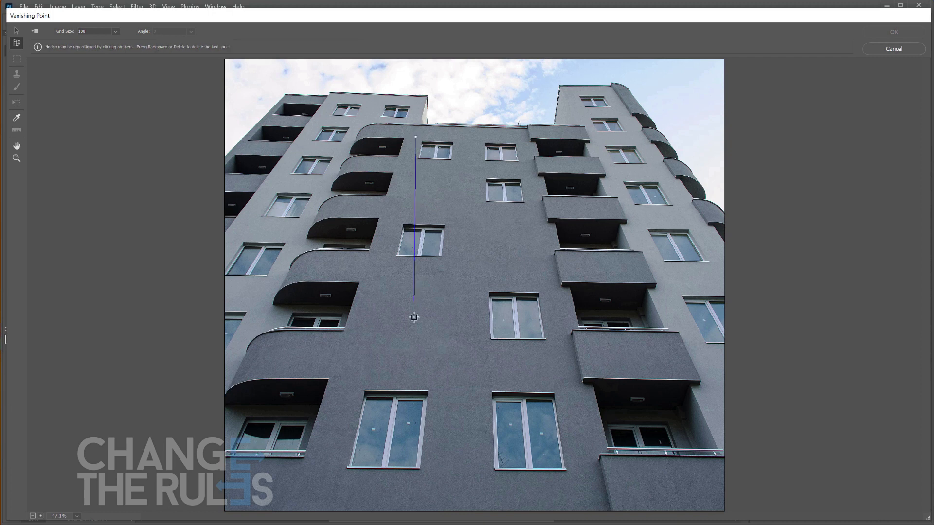
pyautogui.click(348, 385)
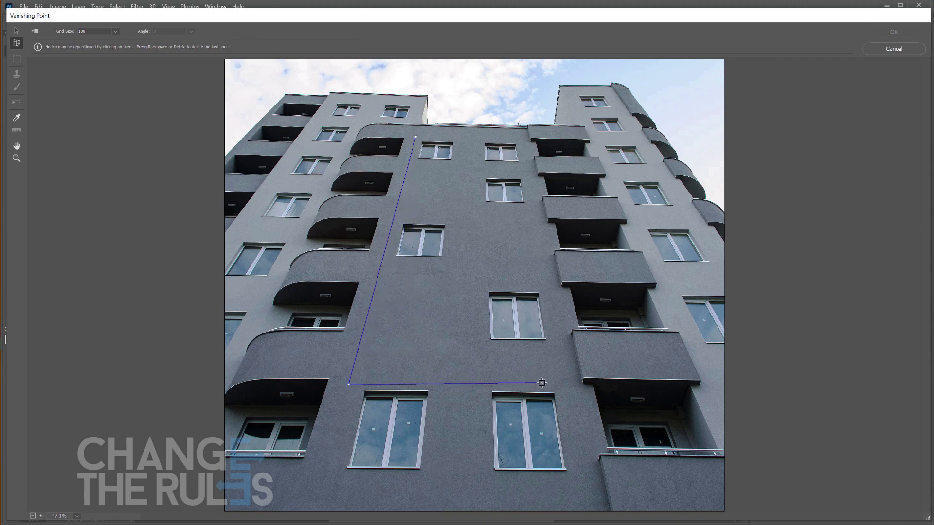
pyautogui.click(567, 386)
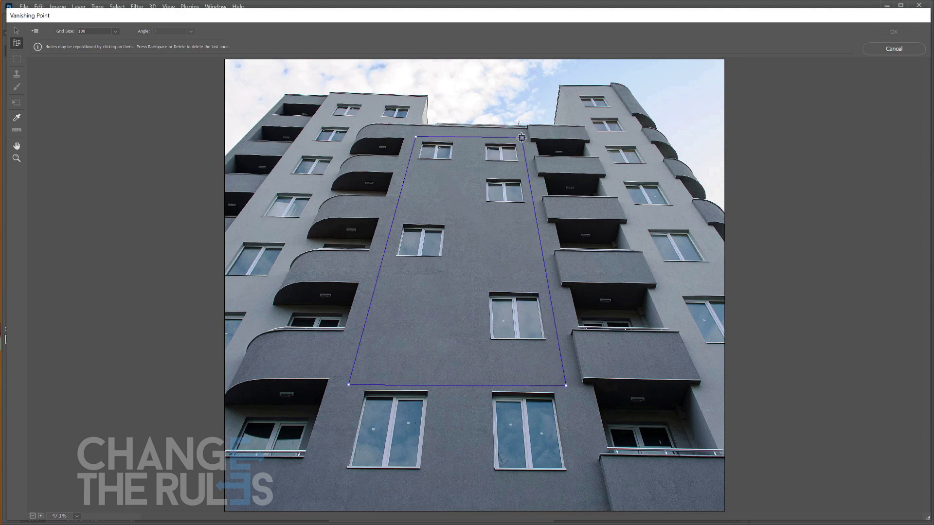
pyautogui.click(521, 138)
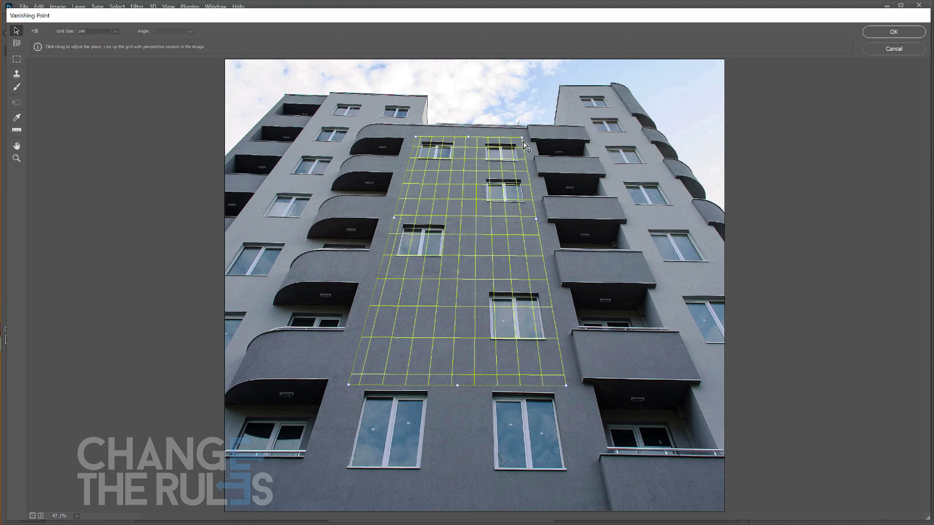
# Step: Select the facade's second-row right window within the plane and duplicate it into the empty spot at the left of that row
pyautogui.click(19, 58)
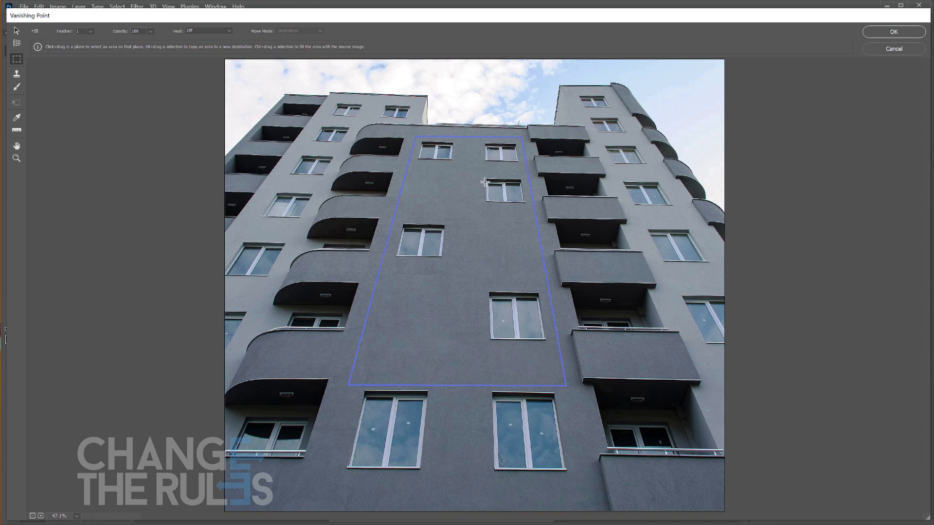
pyautogui.moveTo(480, 172); pyautogui.dragTo(528, 208)
pyautogui.press('alt')
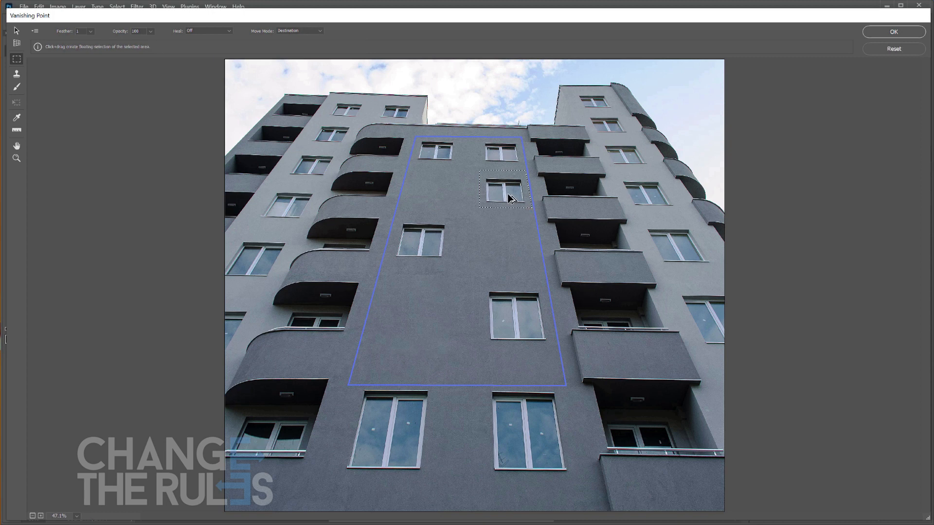
pyautogui.moveTo(511, 198); pyautogui.dragTo(495, 197)
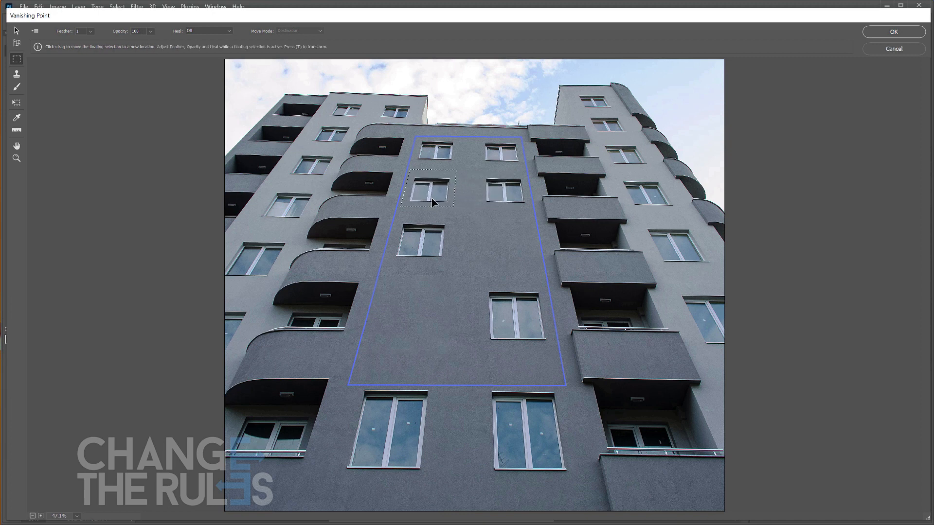
# Step: Select the third-row left window and duplicate it in perspective to the right side of the same row
pyautogui.moveTo(396, 217); pyautogui.dragTo(453, 268)
pyautogui.press('alt')
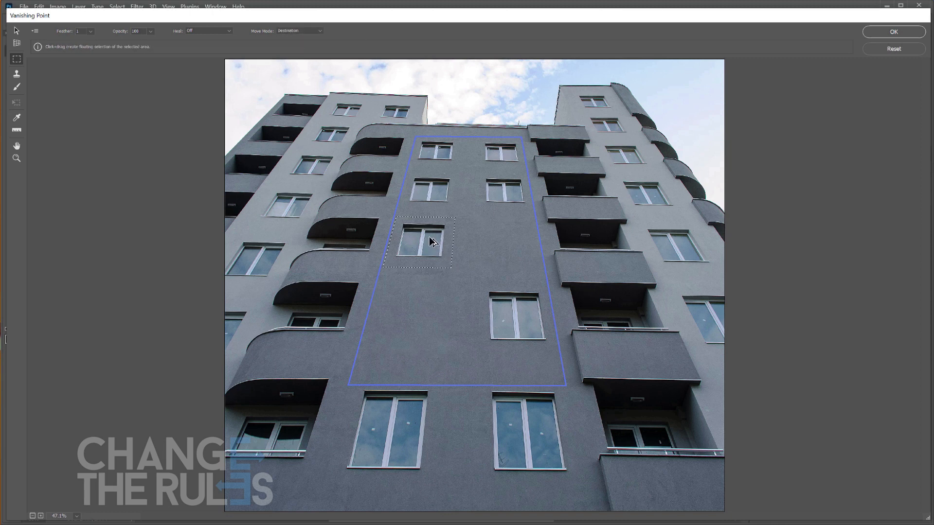
pyautogui.moveTo(430, 238); pyautogui.dragTo(515, 241)
# Step: Duplicate the fourth-row right window to the left side of its row, apply the Vanishing Point edit and inspect the facade up close
pyautogui.moveTo(479, 281); pyautogui.dragTo(558, 357)
pyautogui.moveTo(532, 314); pyautogui.dragTo(425, 314)
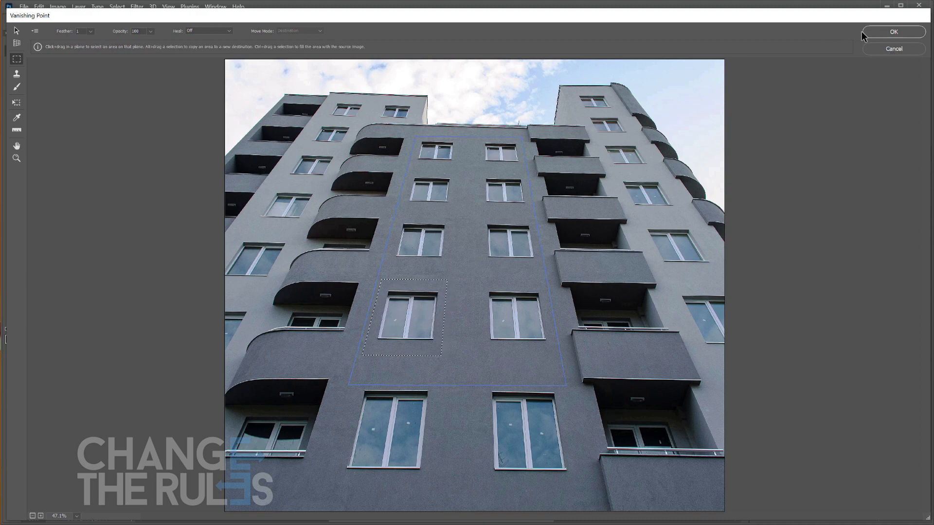
pyautogui.click(877, 31)
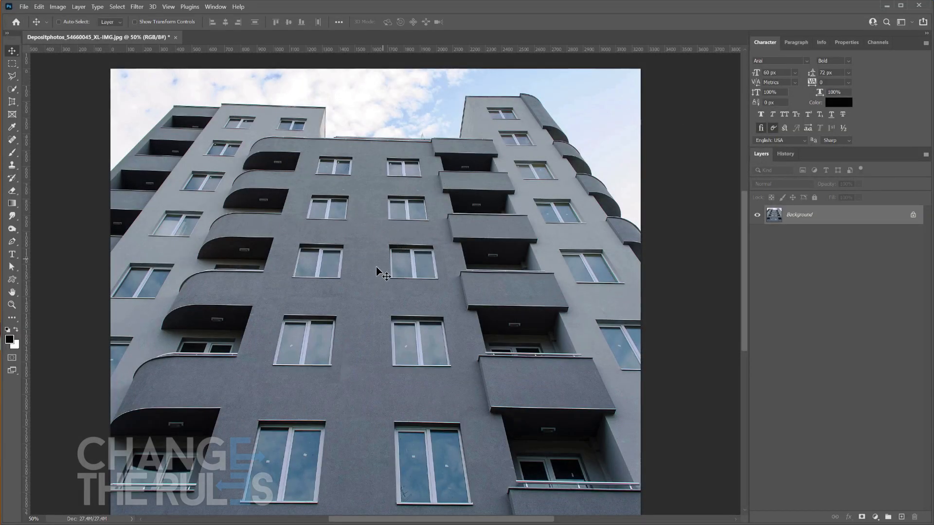
pyautogui.press('z')
pyautogui.click(375, 269)
pyautogui.moveTo(401, 276); pyautogui.dragTo(436, 233)
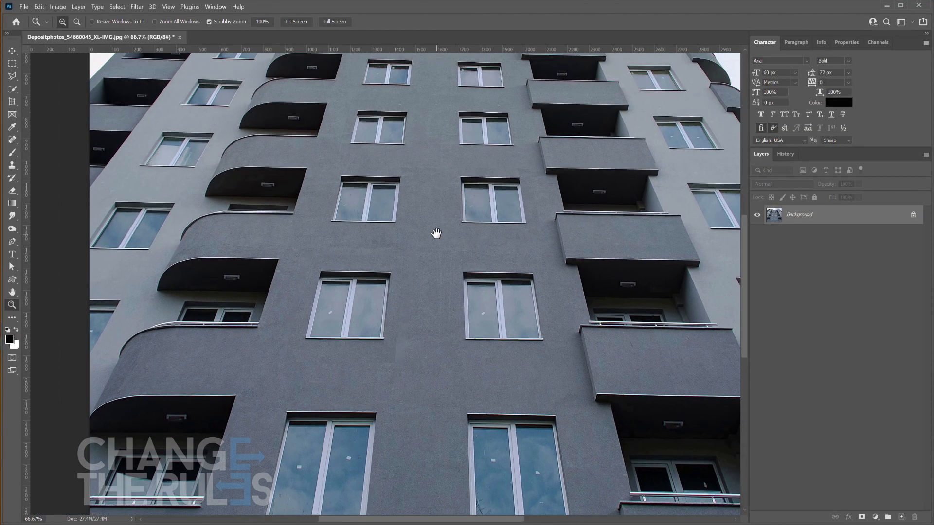
pyautogui.click(786, 156)
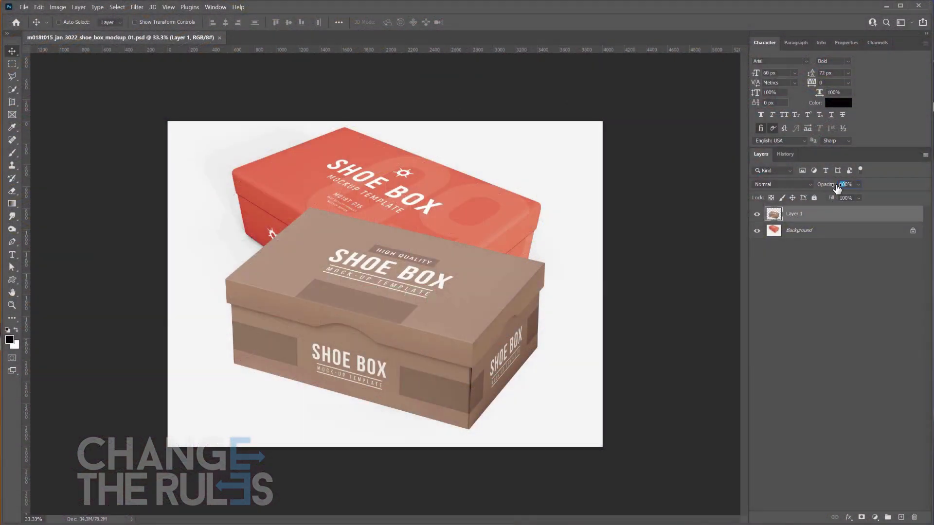
# Step: Set Layer 1's opacity to 80% and fit a Perspective Warp plane to the lid of the brown shoe box
pyautogui.write('80')
pyautogui.press('Return')
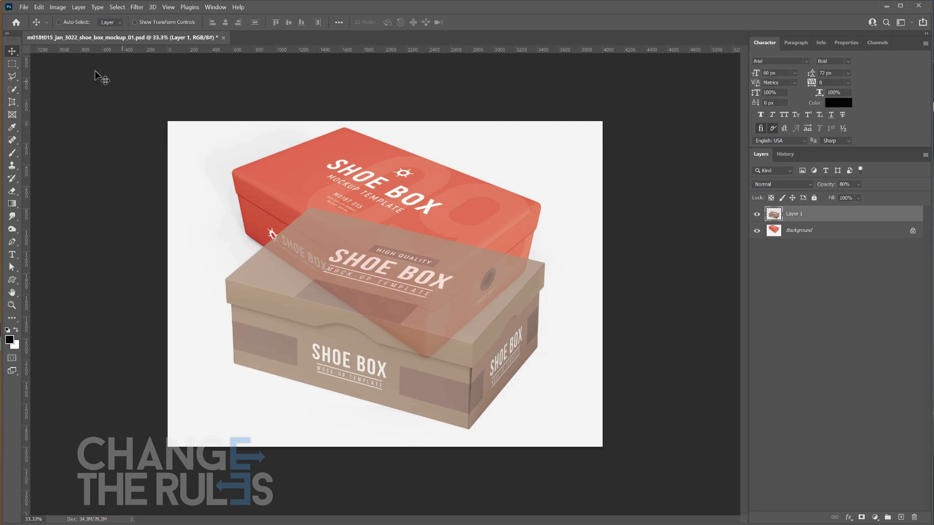
pyautogui.click(39, 7)
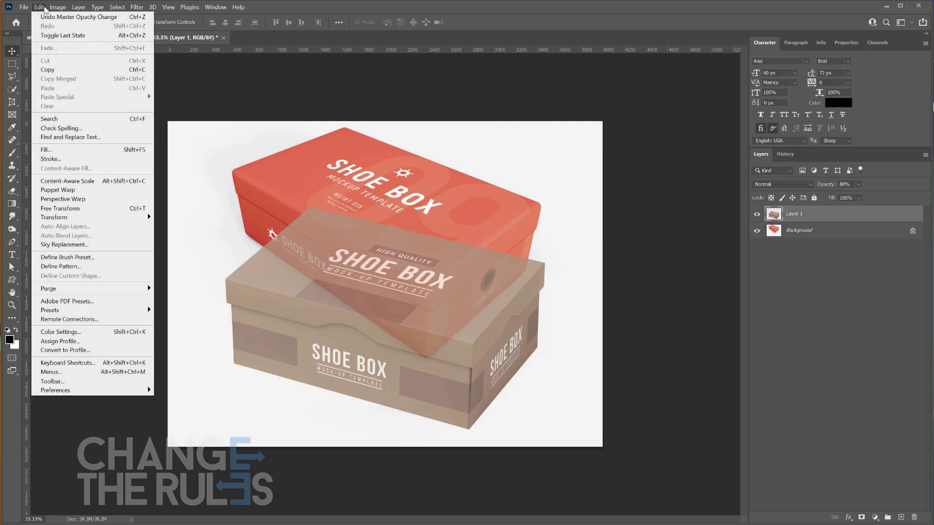
pyautogui.click(77, 199)
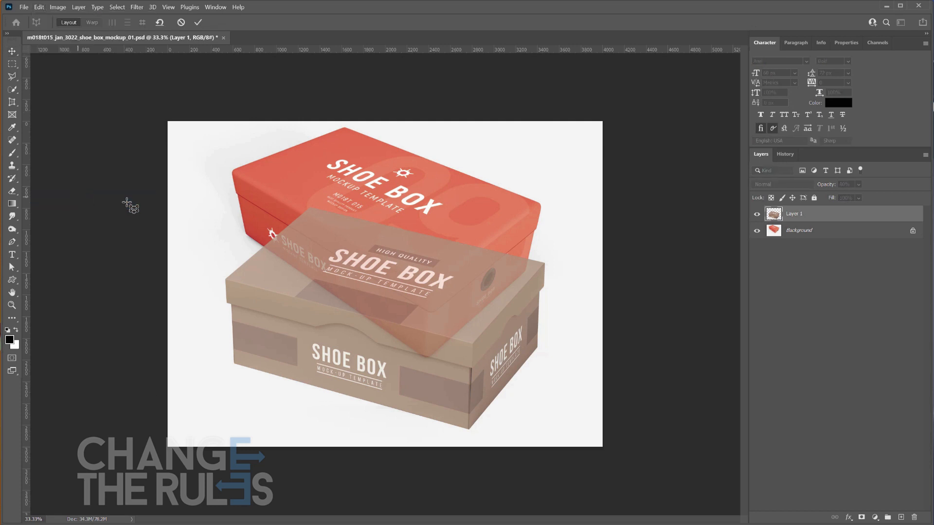
pyautogui.click(310, 207)
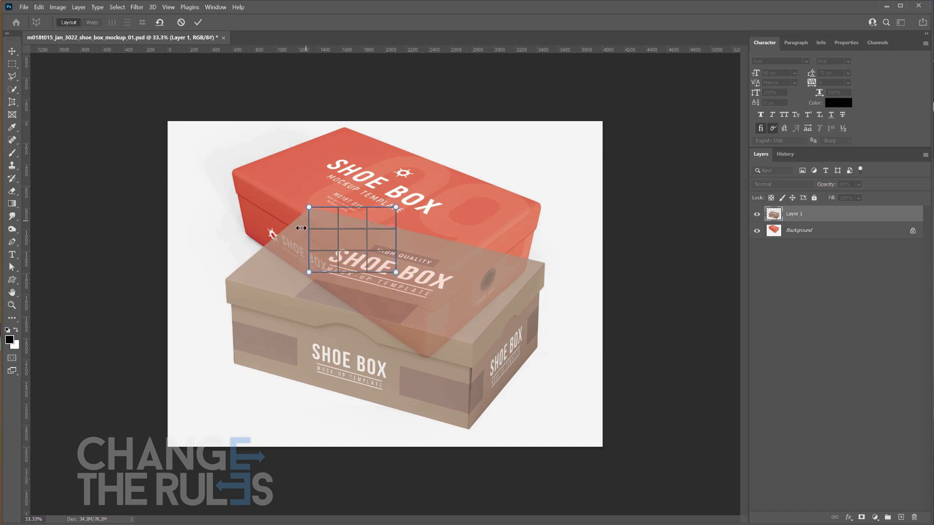
pyautogui.moveTo(309, 273); pyautogui.dragTo(225, 280)
pyautogui.moveTo(396, 272); pyautogui.dragTo(474, 343)
pyautogui.moveTo(397, 208); pyautogui.dragTo(544, 262)
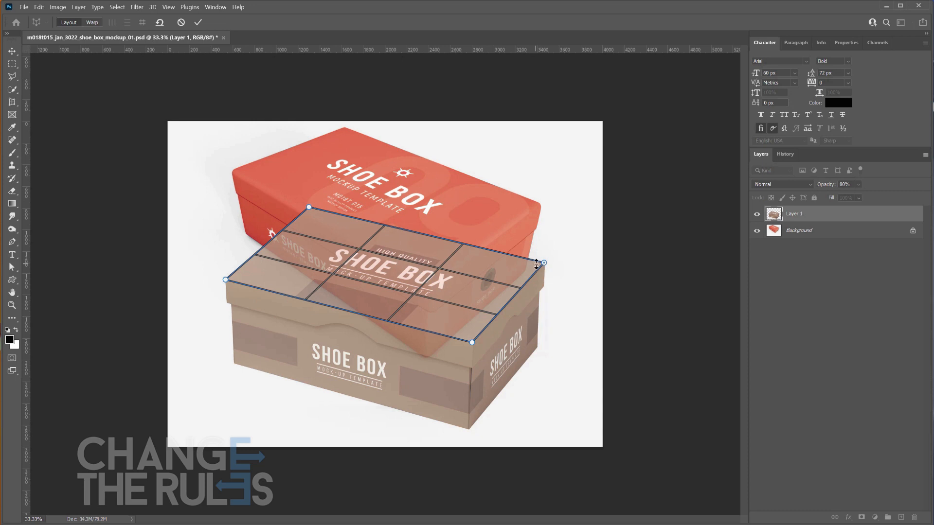
# Step: Add Perspective Warp planes over the brown box's front and side faces, attaching them to the lid plane's edges
pyautogui.click(227, 331)
pyautogui.moveTo(228, 330); pyautogui.dragTo(229, 282)
pyautogui.moveTo(228, 393); pyautogui.dragTo(229, 362)
pyautogui.moveTo(314, 393); pyautogui.dragTo(469, 430)
pyautogui.click(501, 359)
pyautogui.moveTo(501, 359); pyautogui.dragTo(471, 343)
pyautogui.moveTo(587, 358); pyautogui.dragTo(544, 263)
pyautogui.moveTo(587, 423); pyautogui.dragTo(542, 344)
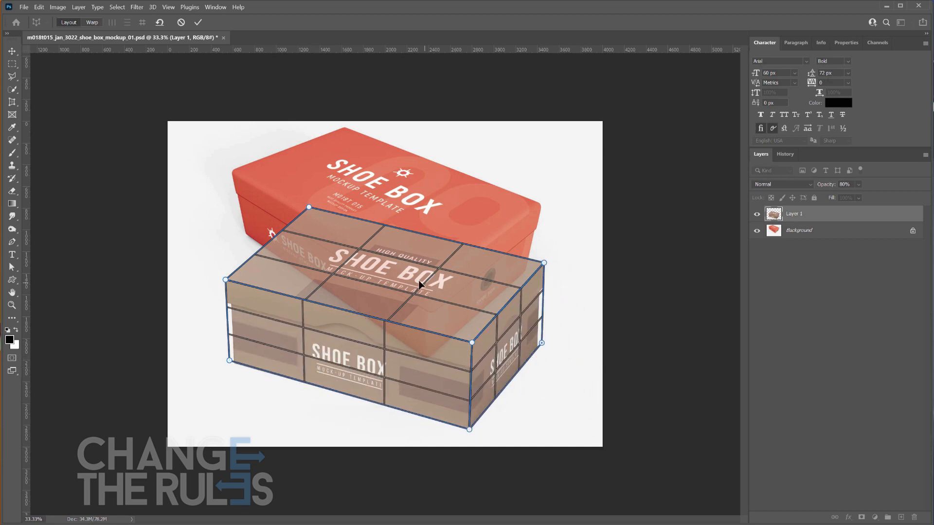
# Step: Switch Perspective Warp to Warp mode and move the back, front and left corner pins toward the red box's matching corners
pyautogui.click(91, 23)
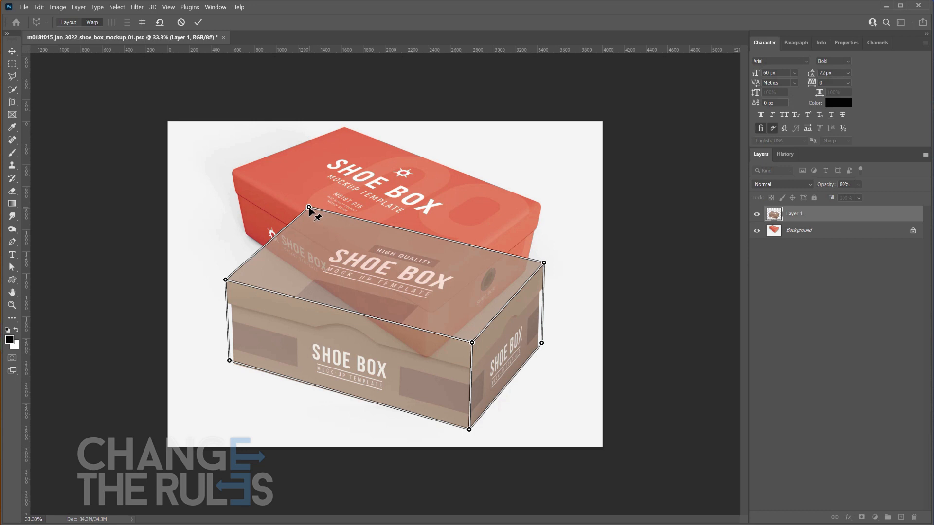
pyautogui.moveTo(309, 208); pyautogui.dragTo(349, 123)
pyautogui.moveTo(470, 353); pyautogui.dragTo(433, 274)
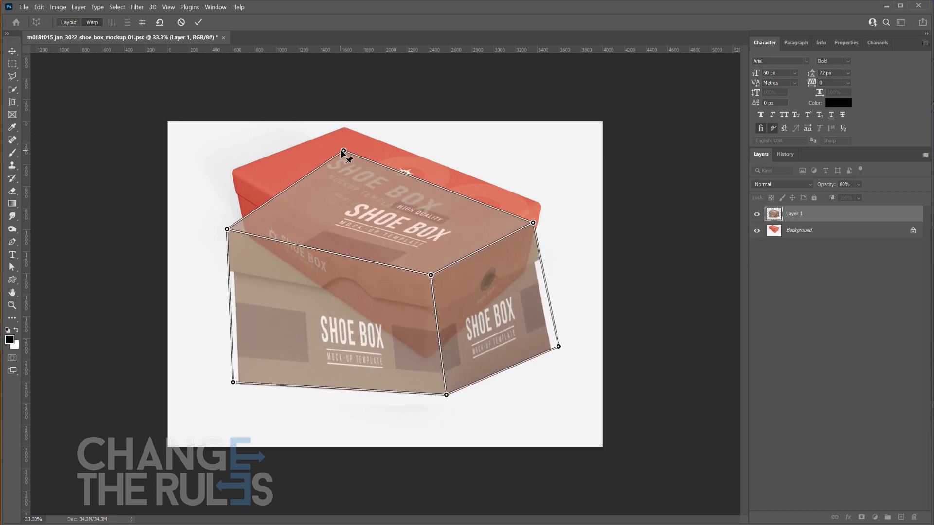
pyautogui.moveTo(342, 154); pyautogui.dragTo(345, 126)
pyautogui.moveTo(444, 394); pyautogui.dragTo(428, 347)
pyautogui.moveTo(229, 232); pyautogui.dragTo(233, 168)
pyautogui.moveTo(228, 372); pyautogui.dragTo(238, 256)
pyautogui.moveTo(237, 175); pyautogui.dragTo(239, 162)
pyautogui.moveTo(238, 257)
pyautogui.mouseDown()
pyautogui.moveTo(246, 233)
pyautogui.moveTo(241, 242)
pyautogui.mouseUp()
# Step: Align the right-hand pins with the red box, fine-tune the other corner pins, and apply the Perspective Warp
pyautogui.moveTo(560, 334); pyautogui.dragTo(529, 279)
pyautogui.moveTo(526, 212); pyautogui.dragTo(542, 204)
pyautogui.moveTo(331, 143); pyautogui.dragTo(347, 130)
pyautogui.moveTo(530, 282); pyautogui.dragTo(532, 273)
pyautogui.moveTo(538, 199); pyautogui.dragTo(542, 203)
pyautogui.moveTo(425, 351); pyautogui.dragTo(426, 359)
pyautogui.moveTo(249, 238); pyautogui.dragTo(243, 230)
pyautogui.moveTo(348, 130); pyautogui.dragTo(344, 128)
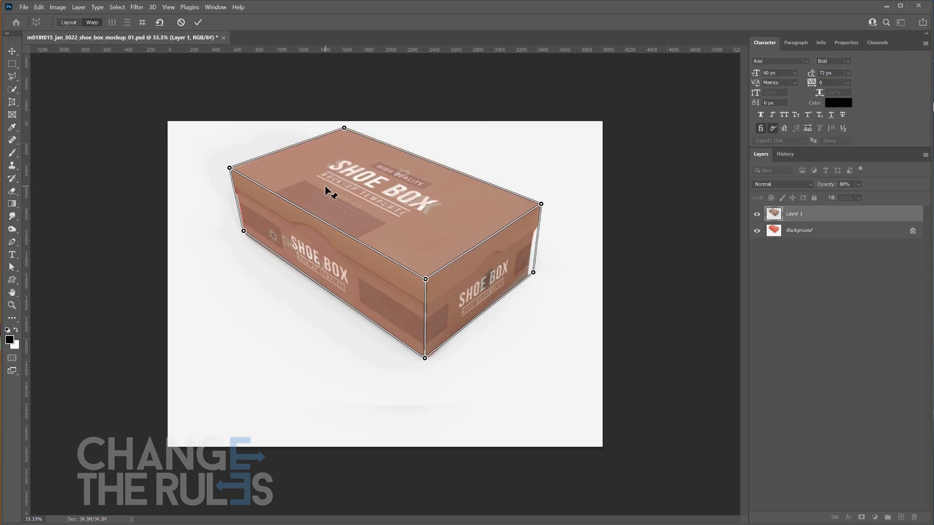
pyautogui.press('Return')
pyautogui.press('Return')
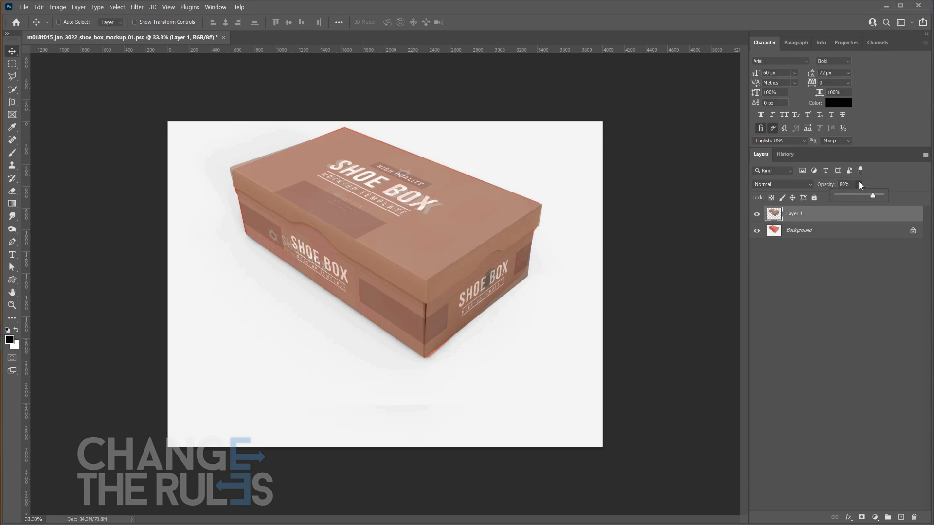
# Step: Restore Layer 1's opacity to 100%, then shift the brown box and toggle its visibility to compare it with the red box
pyautogui.moveTo(882, 199); pyautogui.dragTo(898, 196)
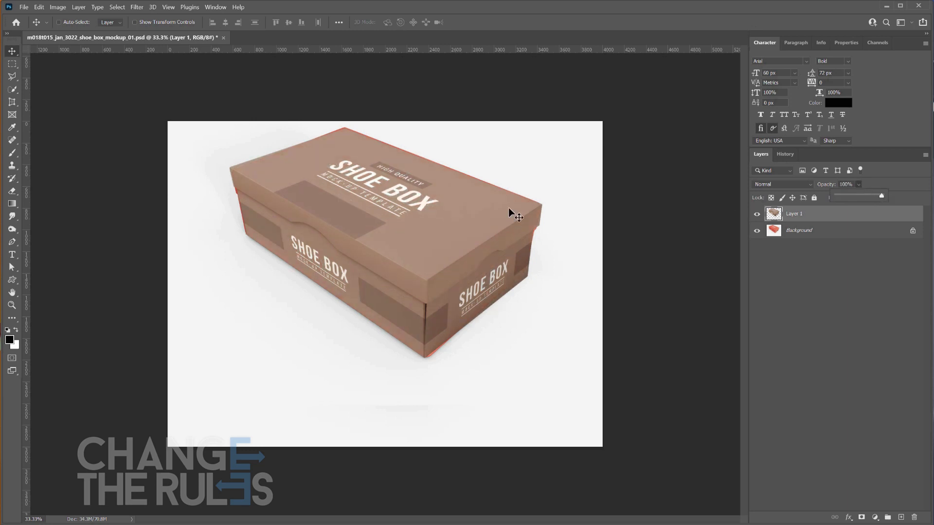
pyautogui.moveTo(404, 212); pyautogui.dragTo(390, 322)
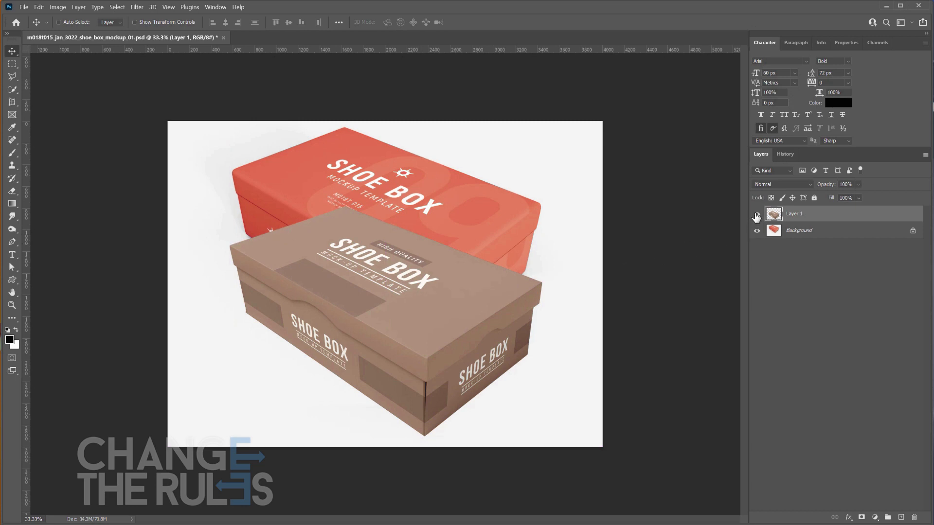
pyautogui.click(757, 215)
pyautogui.click(756, 215)
pyautogui.click(757, 215)
pyautogui.click(757, 215)
pyautogui.moveTo(433, 292); pyautogui.dragTo(442, 232)
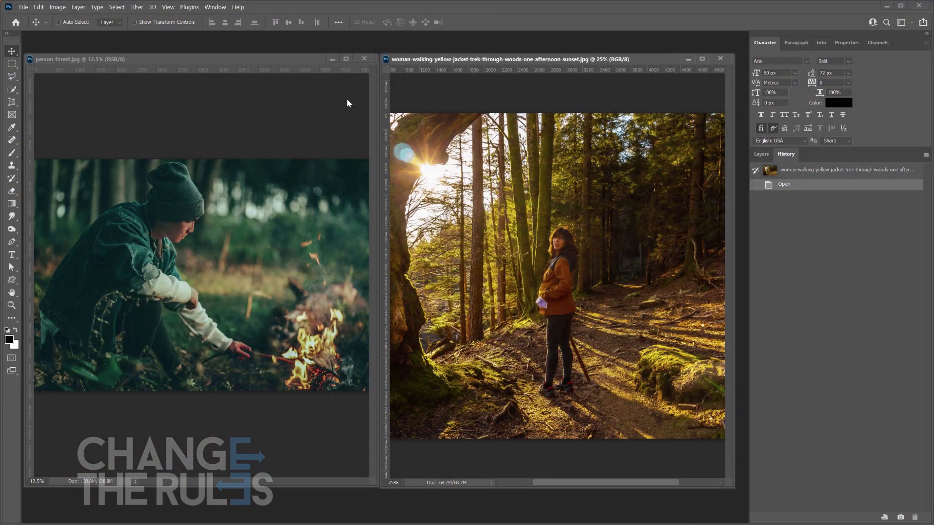
# Step: Start Match Color on person-forest.jpg, using the woman-walking-yellow-jacket sunset photo as the source
pyautogui.click(257, 61)
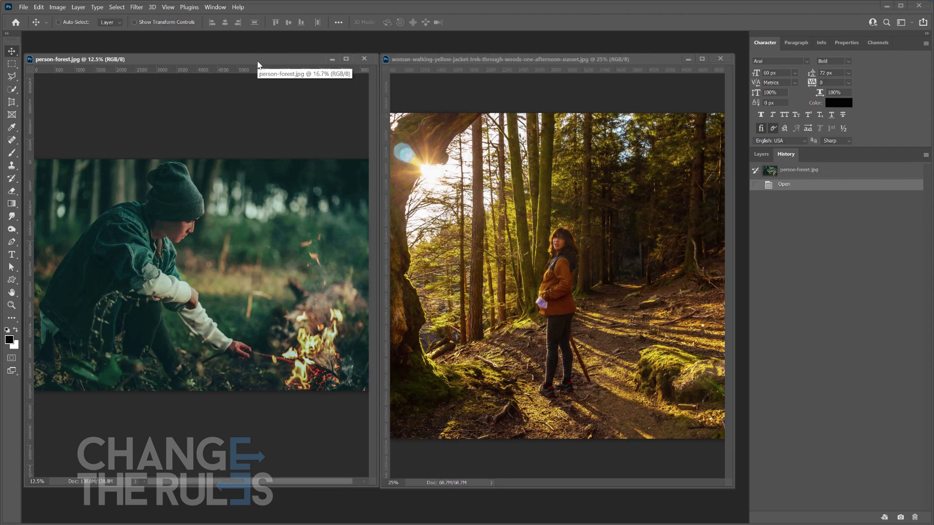
pyautogui.click(57, 7)
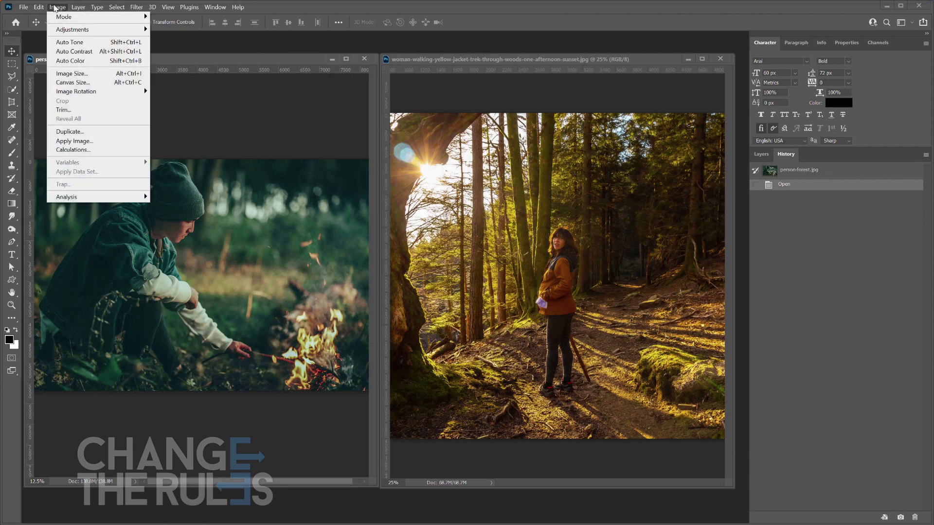
pyautogui.moveTo(60, 30)
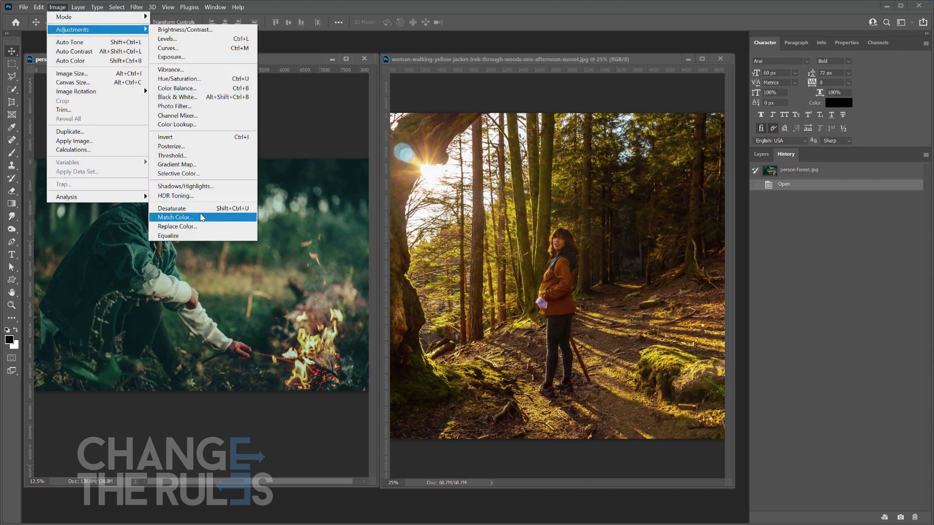
pyautogui.click(197, 215)
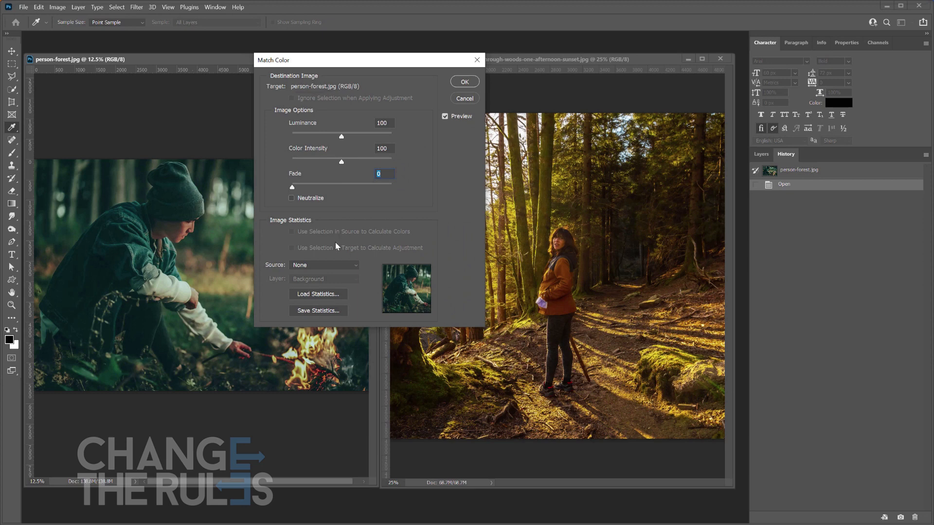
pyautogui.click(324, 266)
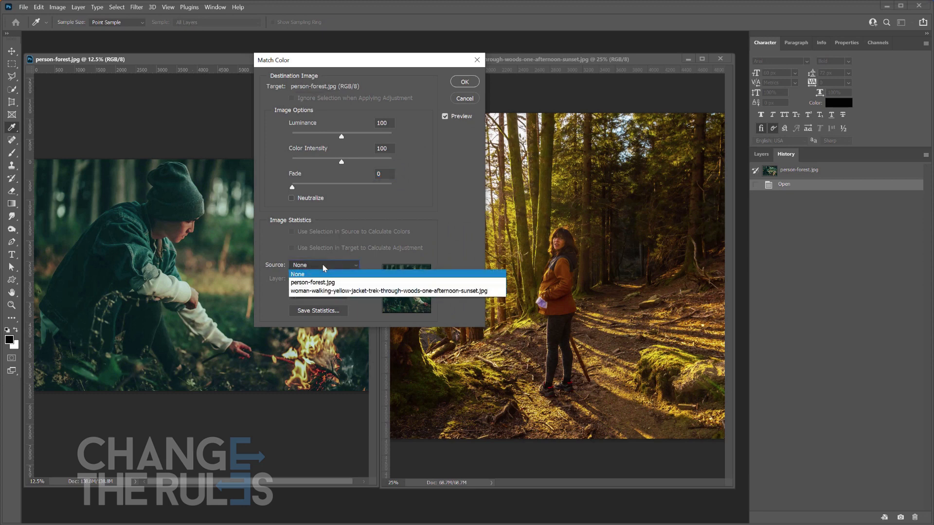
pyautogui.click(326, 291)
pyautogui.moveTo(330, 68); pyautogui.dragTo(389, 62)
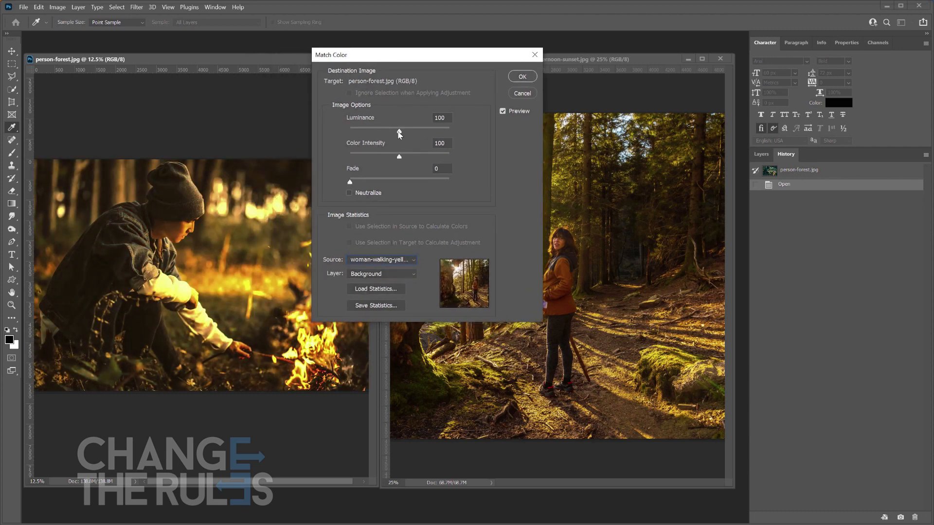
# Step: Set Match Color's luminance to 67, color intensity to 109 and fade to 27, and apply the adjustment
pyautogui.moveTo(398, 131); pyautogui.dragTo(402, 161)
pyautogui.click(405, 156)
pyautogui.moveTo(350, 182); pyautogui.dragTo(376, 184)
pyautogui.click(378, 183)
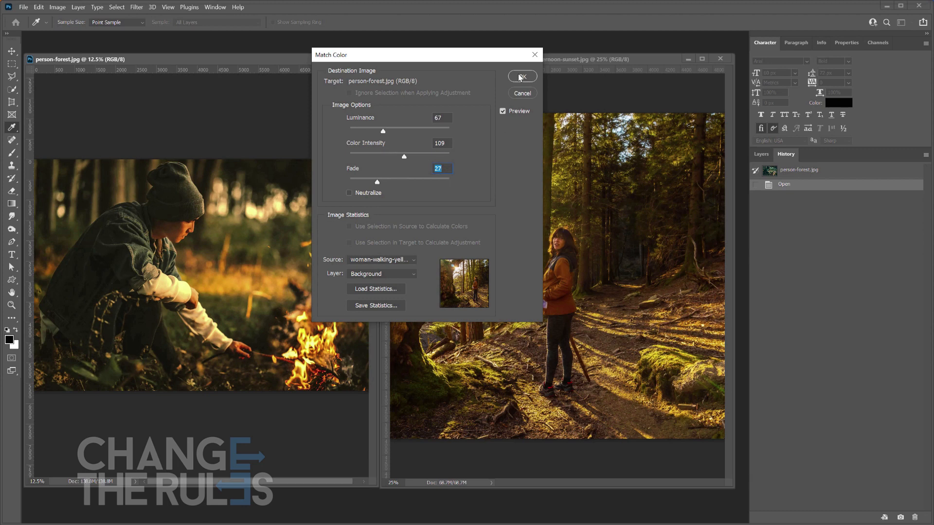
pyautogui.click(521, 78)
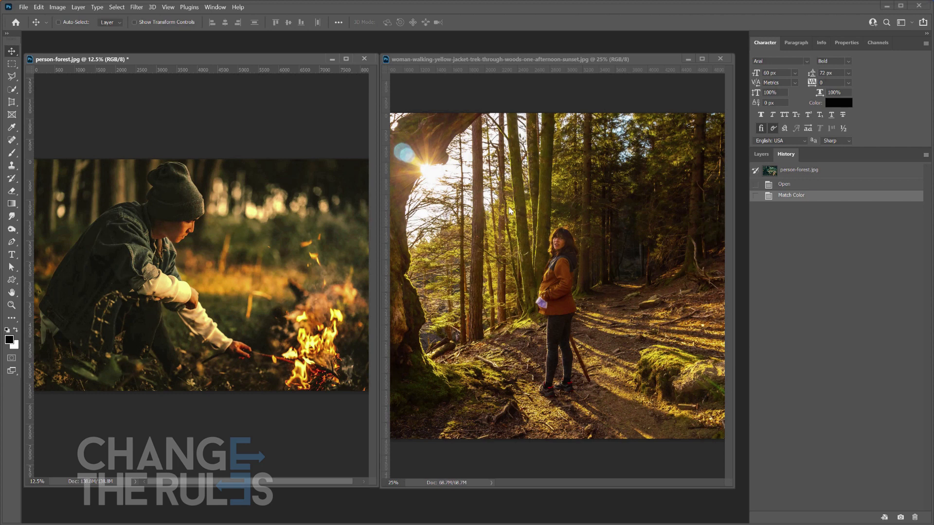
# Step: Compare the campfire photo before and after Match Color by switching between its history states
pyautogui.click(798, 185)
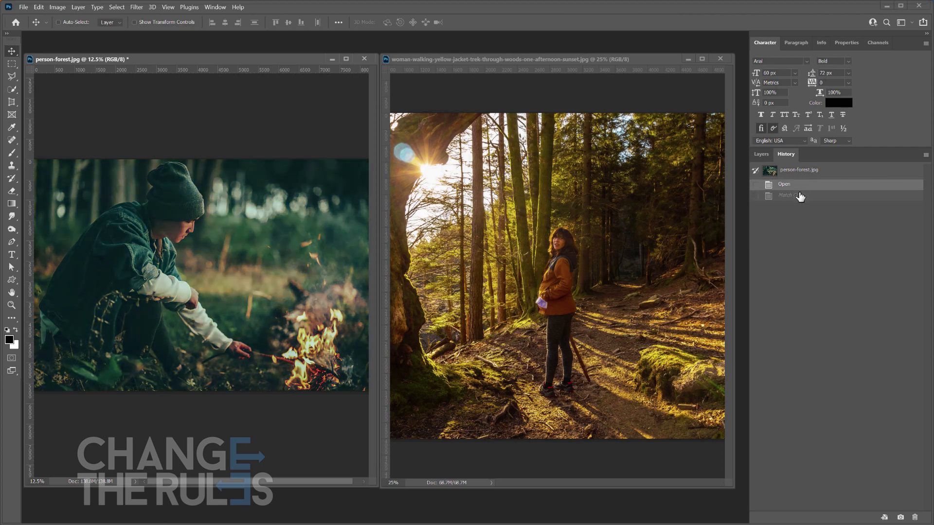
pyautogui.click(800, 195)
pyautogui.click(802, 187)
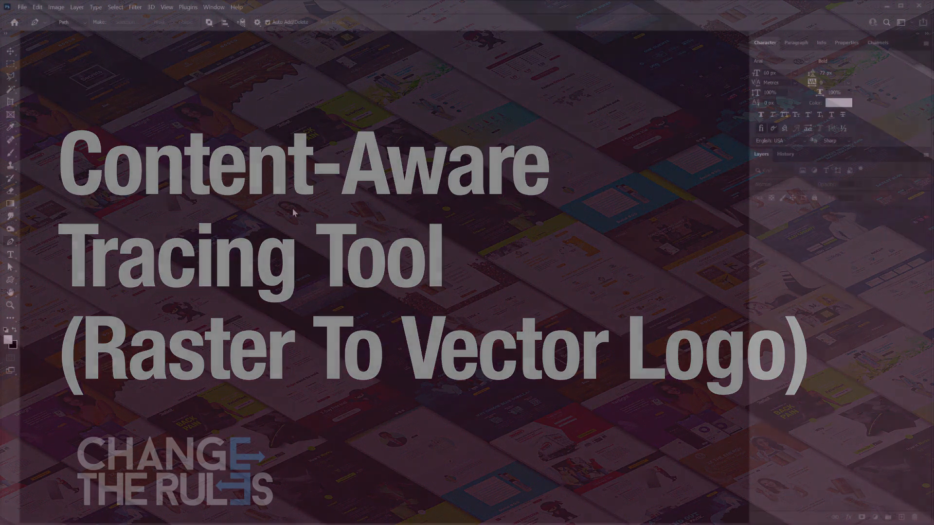
# Step: Enable the Content-Aware Tracing Tool in the Technology Previews preferences and check that Use Graphics Processor is on under Performance
pyautogui.click(39, 8)
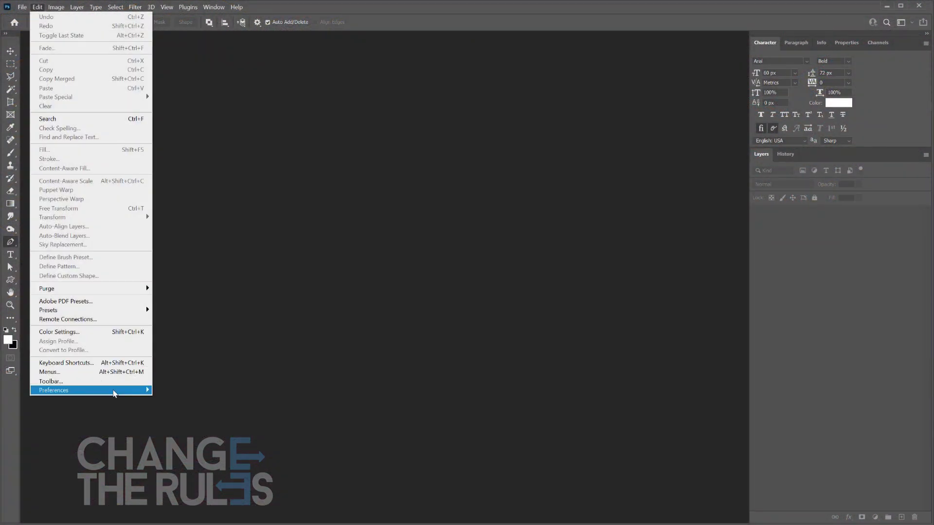
pyautogui.moveTo(115, 393)
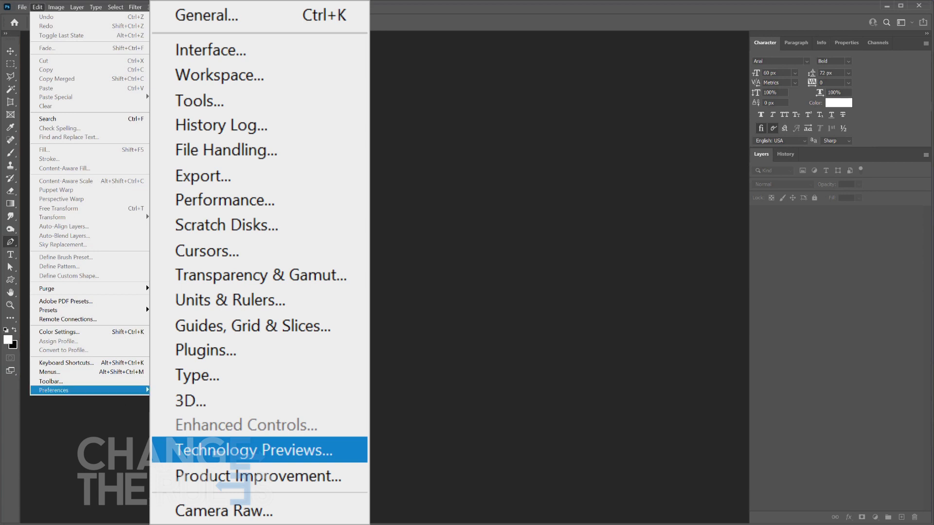
pyautogui.click(253, 450)
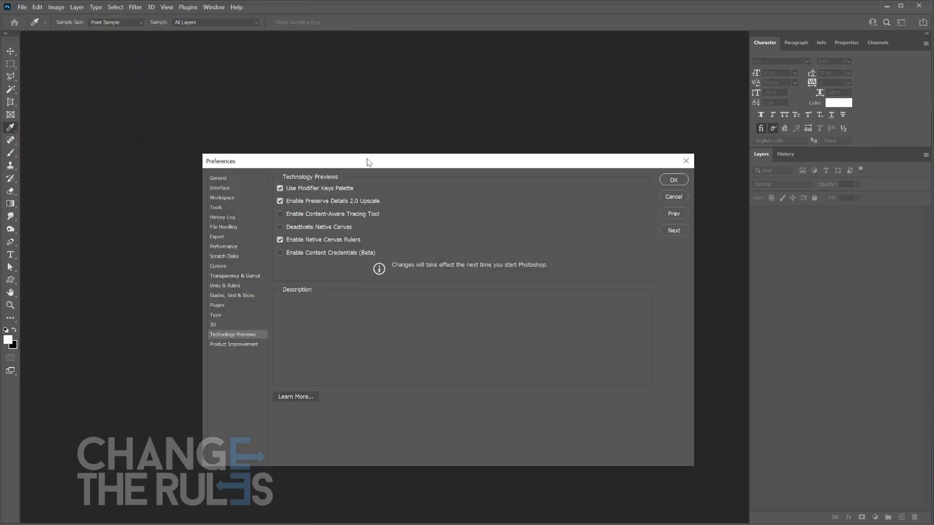
pyautogui.moveTo(311, 217)
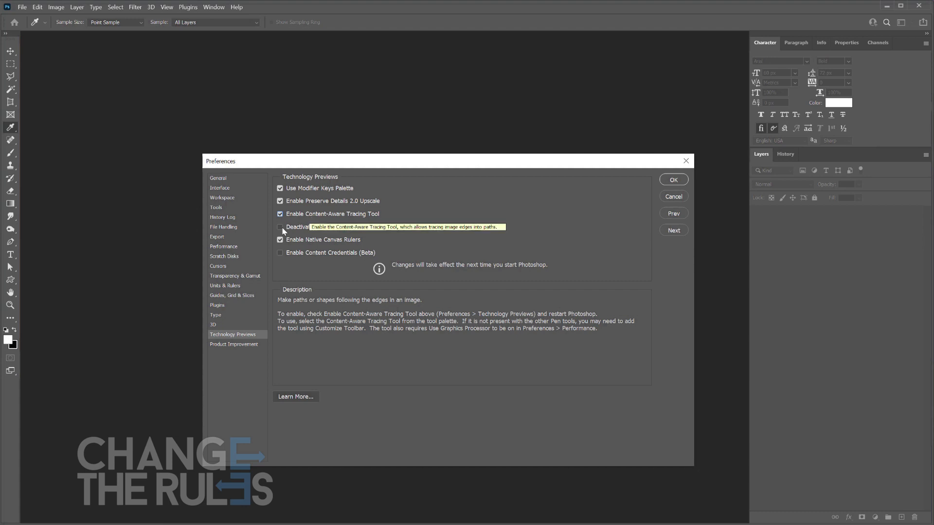
pyautogui.click(233, 249)
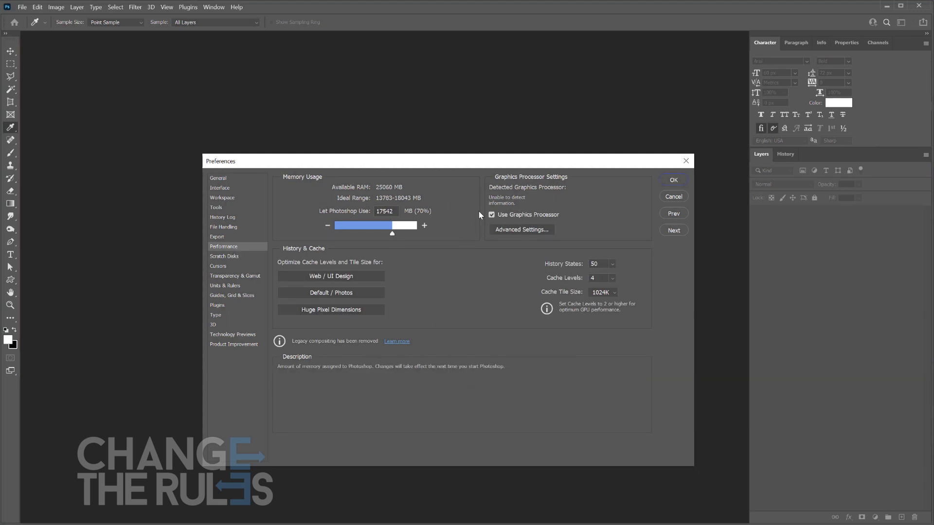
pyautogui.click(673, 180)
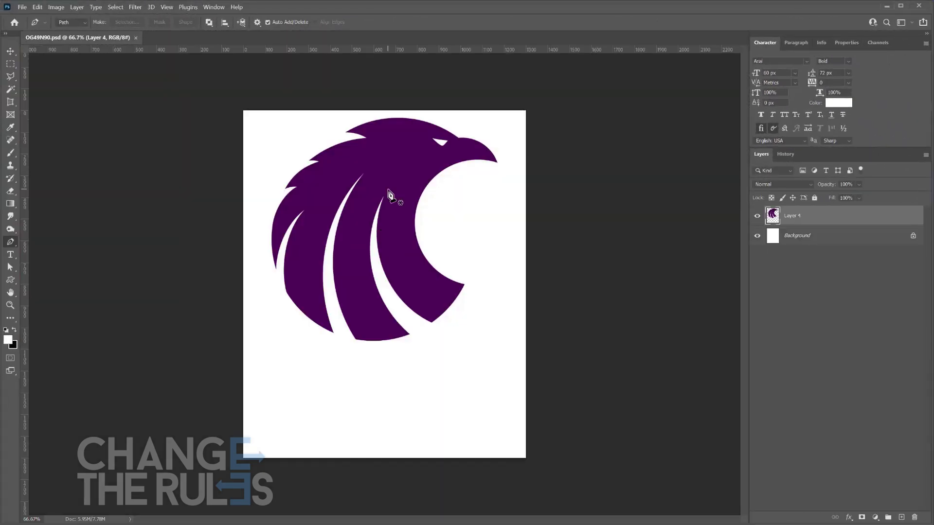
# Step: Set the foreground color to red (#df0101) for the eagle logo document
pyautogui.press('z')
pyautogui.click(388, 189)
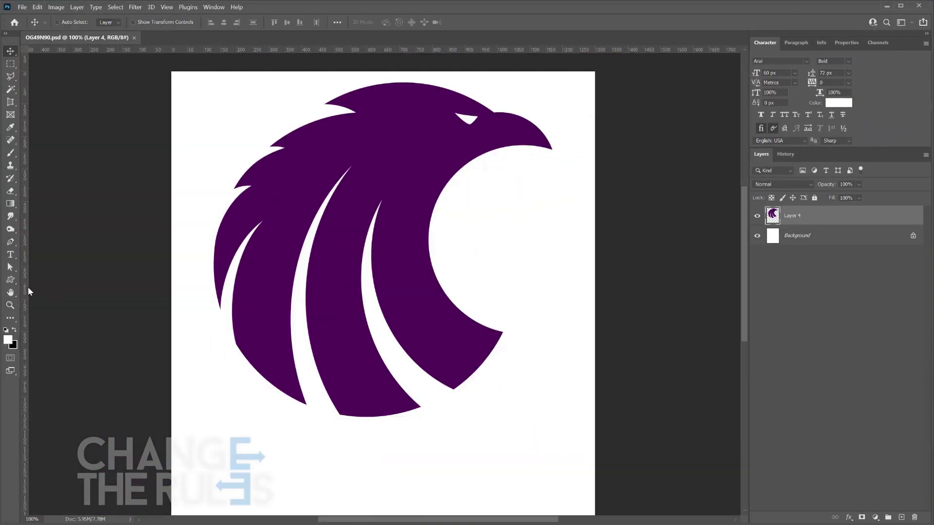
pyautogui.click(7, 340)
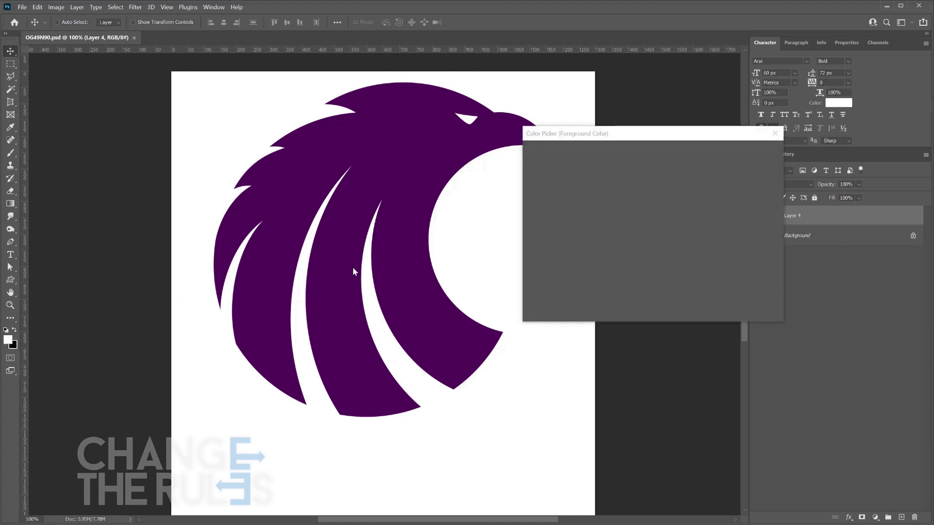
pyautogui.moveTo(640, 185); pyautogui.dragTo(650, 174)
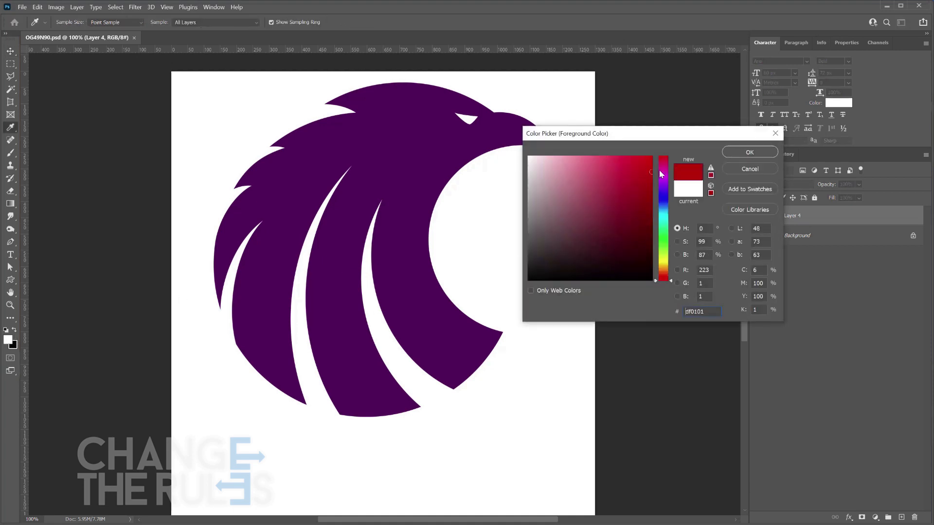
pyautogui.click(750, 152)
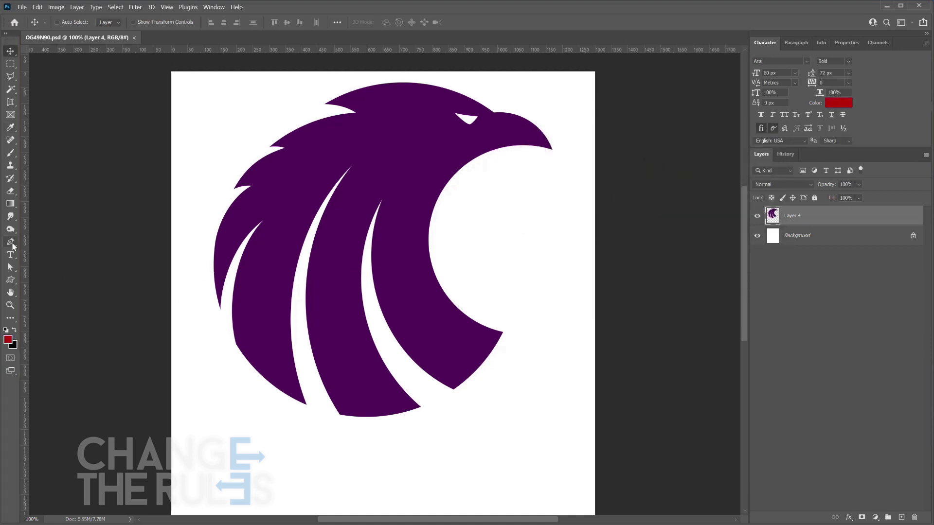
# Step: Trace the eagle logo's complete outline with the Content-Aware Tracing Tool, extending it along all the feathers and adding the eye
pyautogui.click(12, 243)
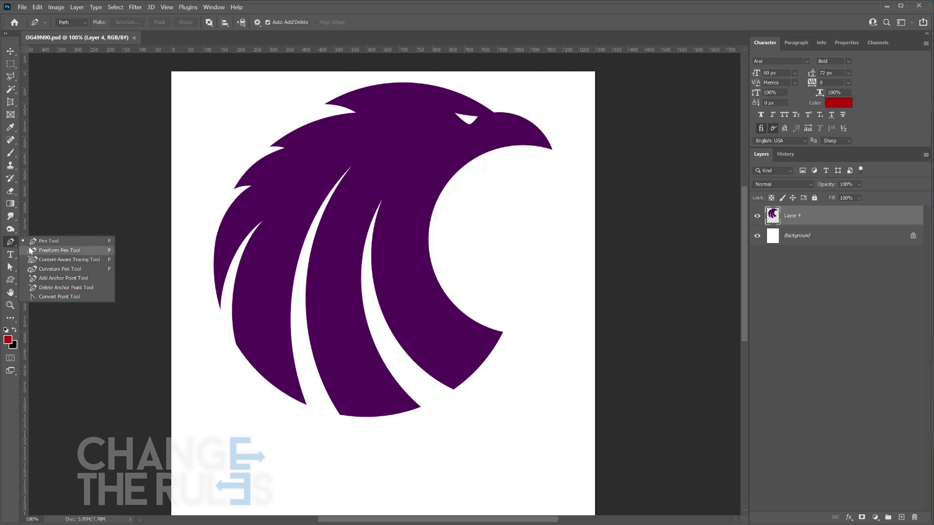
pyautogui.click(49, 263)
pyautogui.scroll(1, 433, 146)
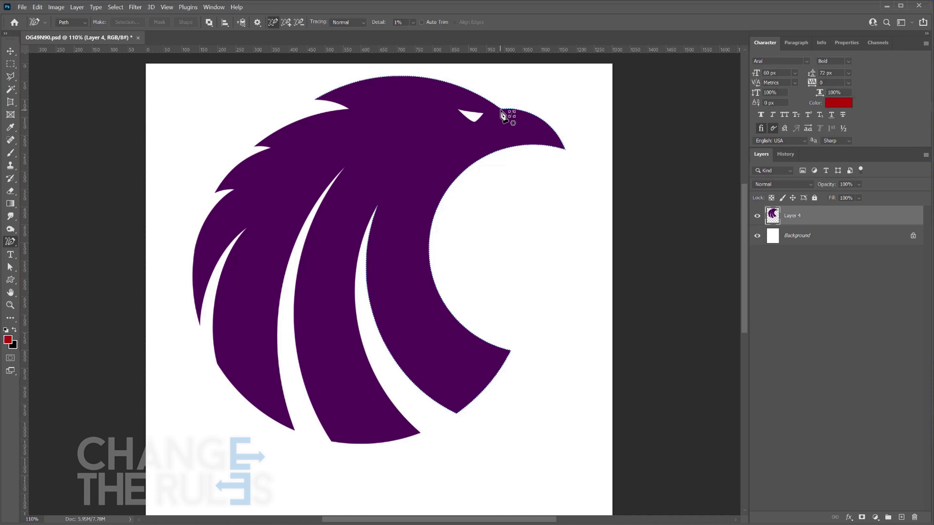
pyautogui.click(503, 114)
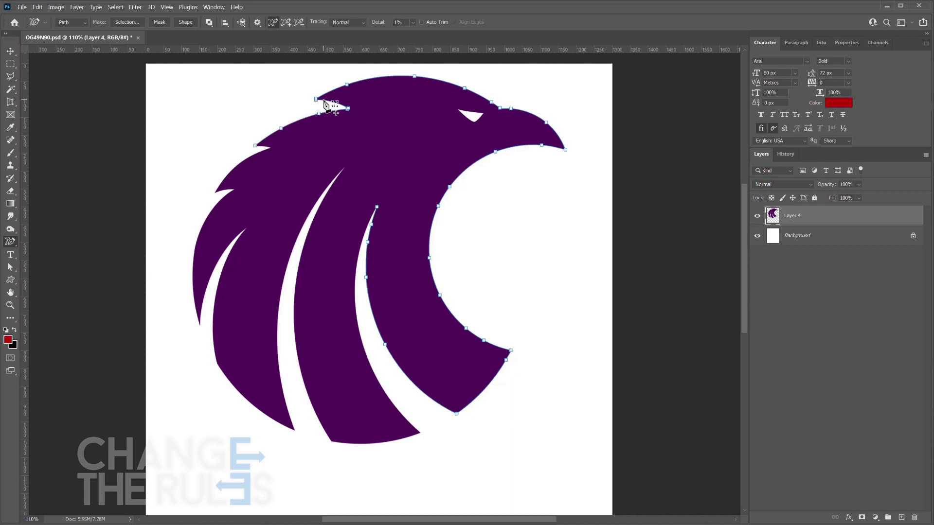
pyautogui.keyDown('shift'); pyautogui.click(271, 150); pyautogui.keyUp('shift')
pyautogui.keyDown('shift'); pyautogui.click(228, 195); pyautogui.keyUp('shift')
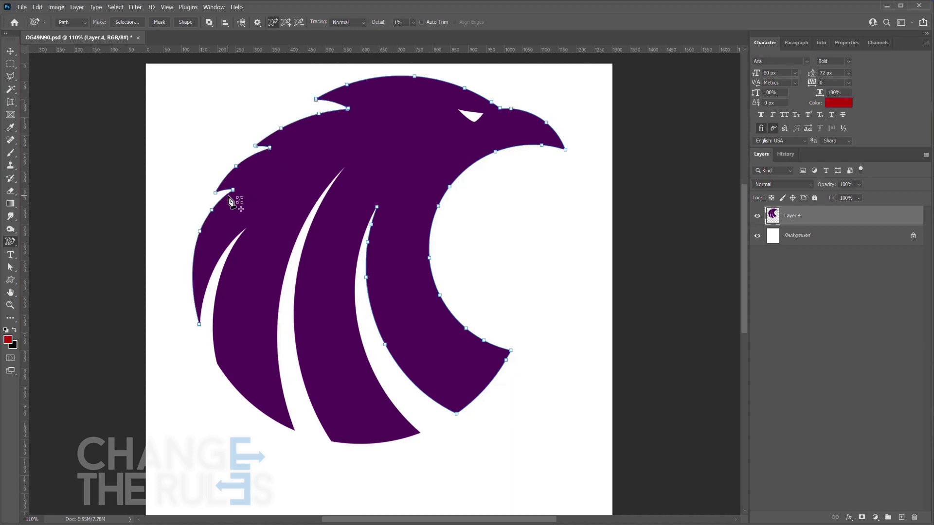
pyautogui.keyDown('shift'); pyautogui.click(245, 228); pyautogui.keyUp('shift')
pyautogui.keyDown('shift'); pyautogui.click(213, 330); pyautogui.keyUp('shift')
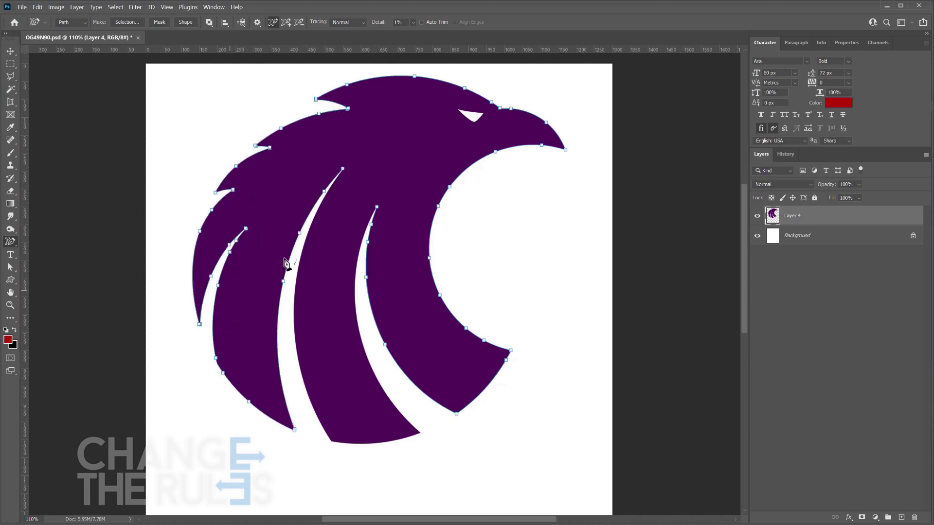
pyautogui.keyDown('shift'); pyautogui.click(306, 239); pyautogui.keyUp('shift')
pyautogui.click(468, 117)
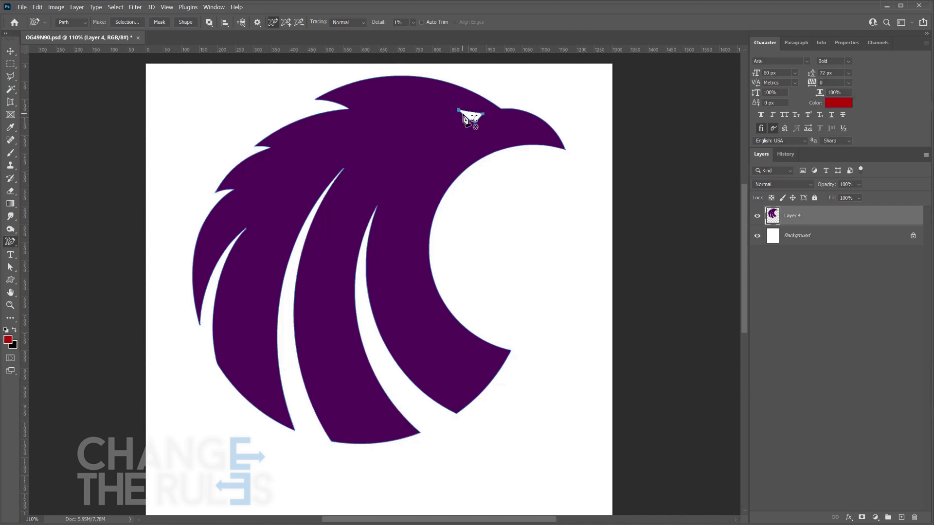
# Step: Convert the traced path into a red shape layer, move the shape to compare it with the original, and toggle Layer 4's visibility
pyautogui.click(185, 22)
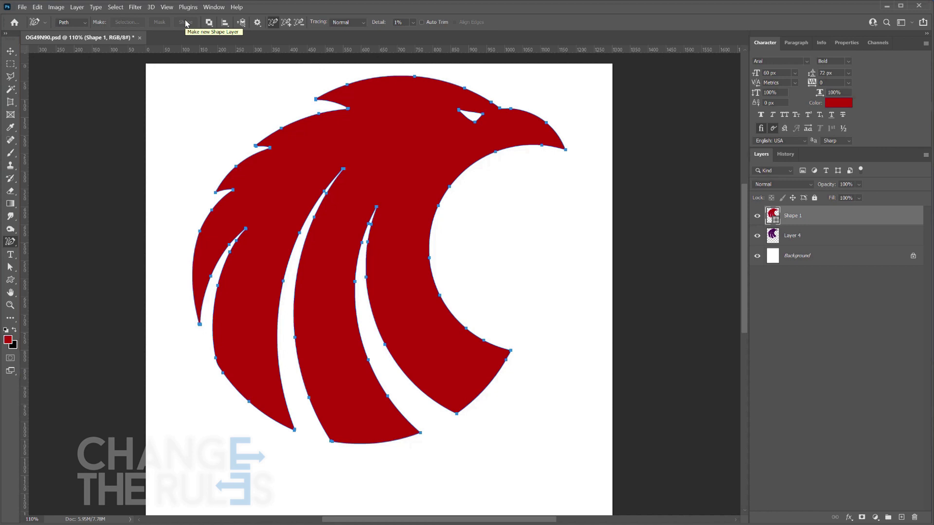
pyautogui.click(10, 50)
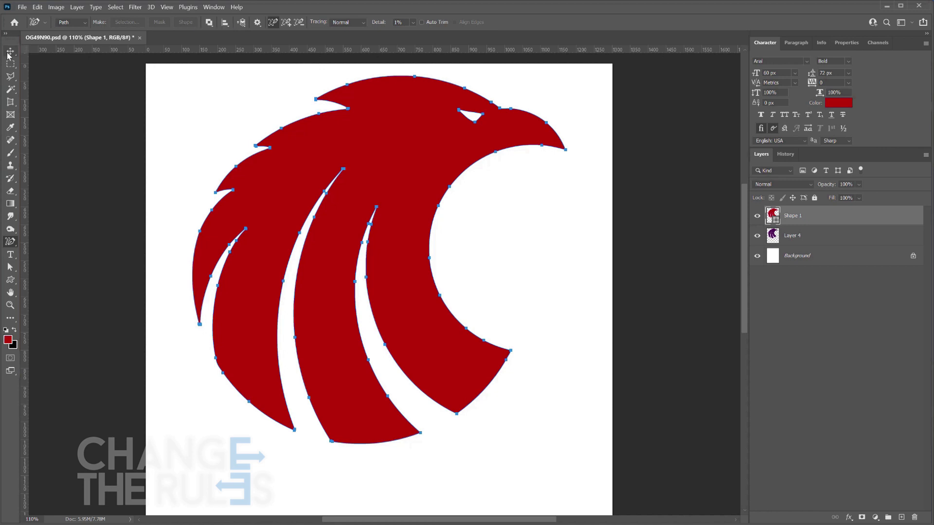
pyautogui.moveTo(425, 160); pyautogui.dragTo(416, 339)
pyautogui.moveTo(418, 278); pyautogui.dragTo(397, 184)
pyautogui.click(757, 236)
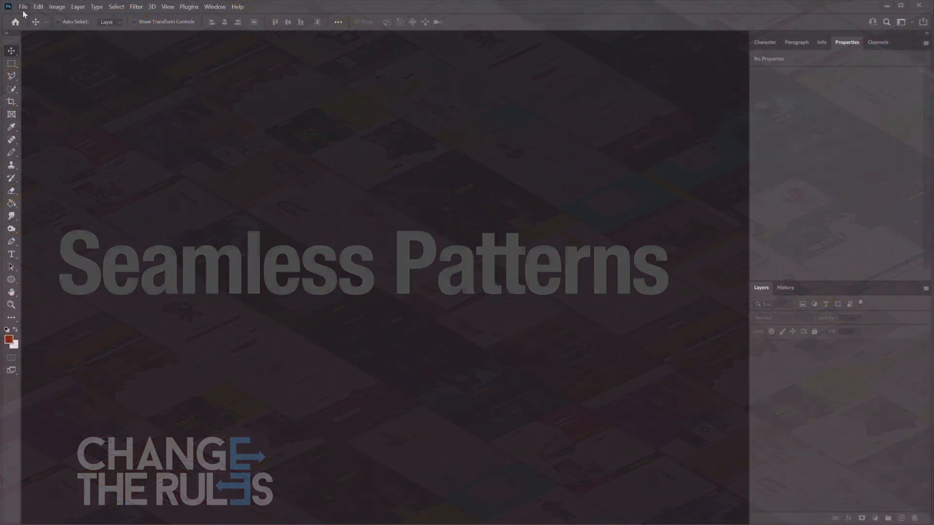
# Step: Create a new 600 x 600 px document at 500 pixels/inch with transparent background contents
pyautogui.click(23, 9)
pyautogui.click(28, 18)
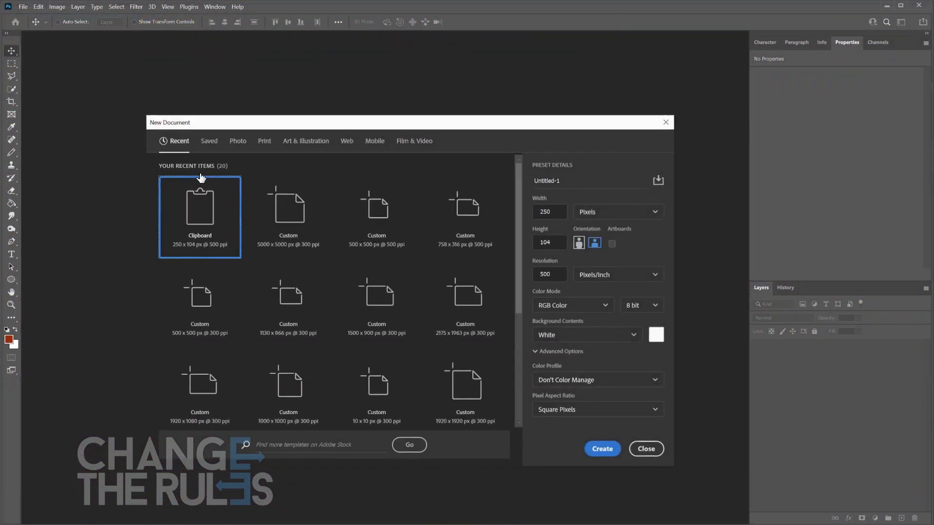
pyautogui.moveTo(559, 214); pyautogui.dragTo(534, 214)
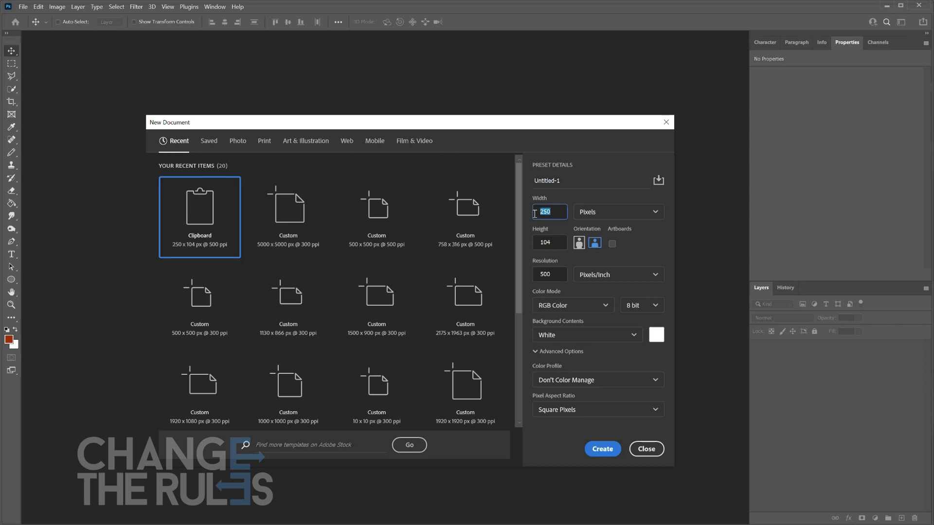
pyautogui.moveTo(560, 239); pyautogui.dragTo(524, 248)
pyautogui.click(588, 334)
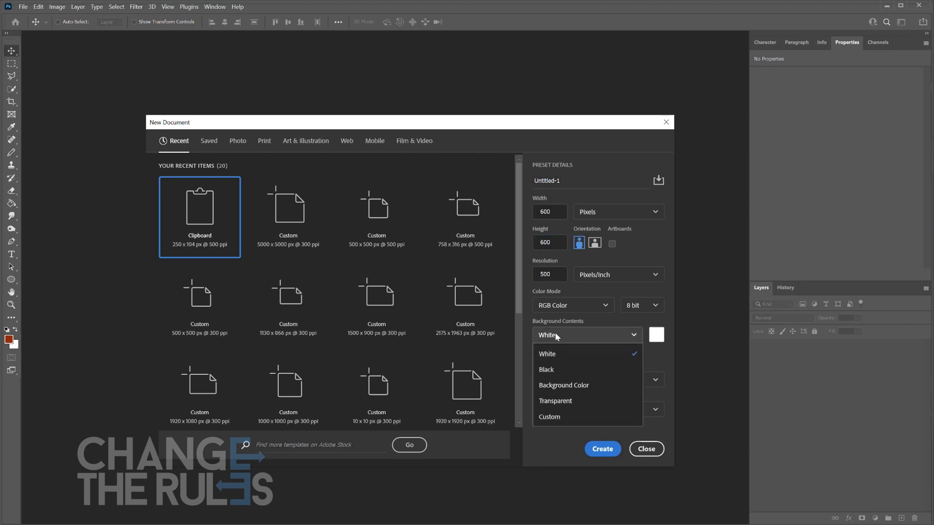
pyautogui.click(560, 402)
pyautogui.click(602, 449)
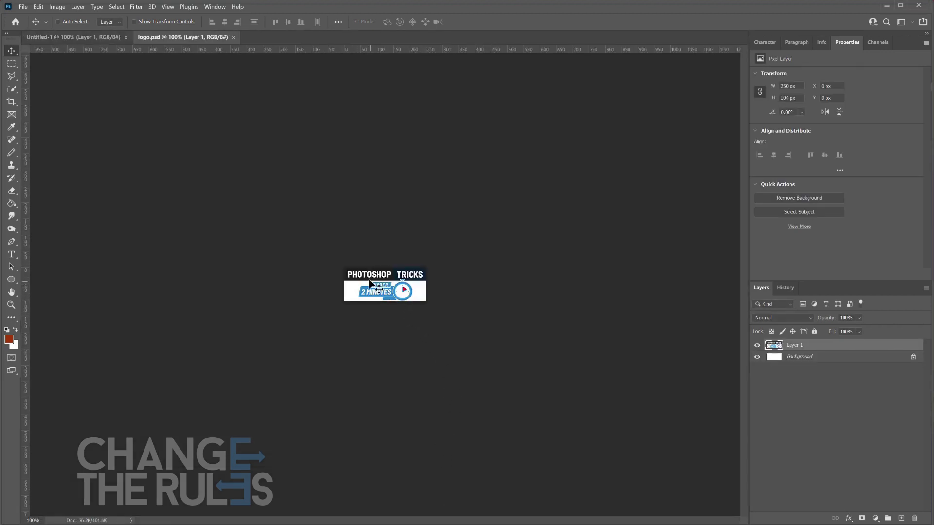
# Step: Copy the logo from logo.psd to the centre of the transparent document and enable Pattern Preview
pyautogui.moveTo(366, 275); pyautogui.dragTo(389, 282)
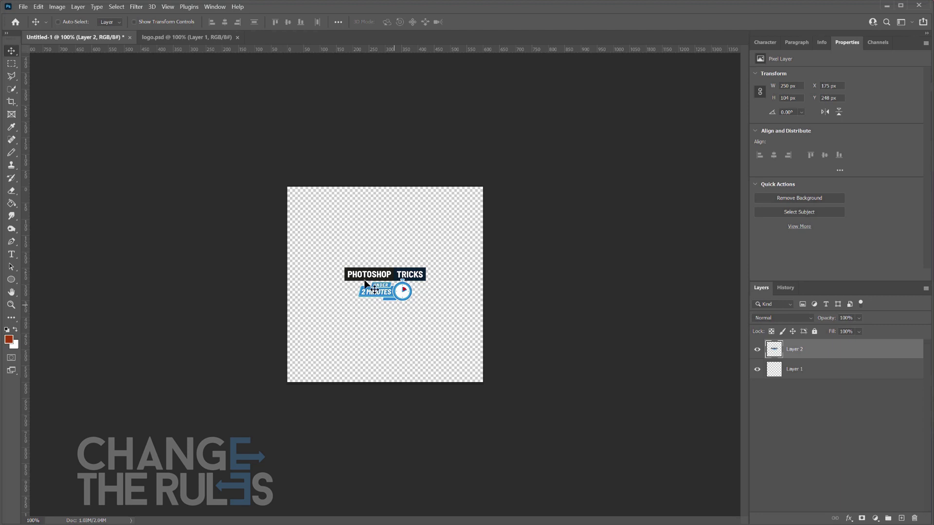
pyautogui.click(167, 7)
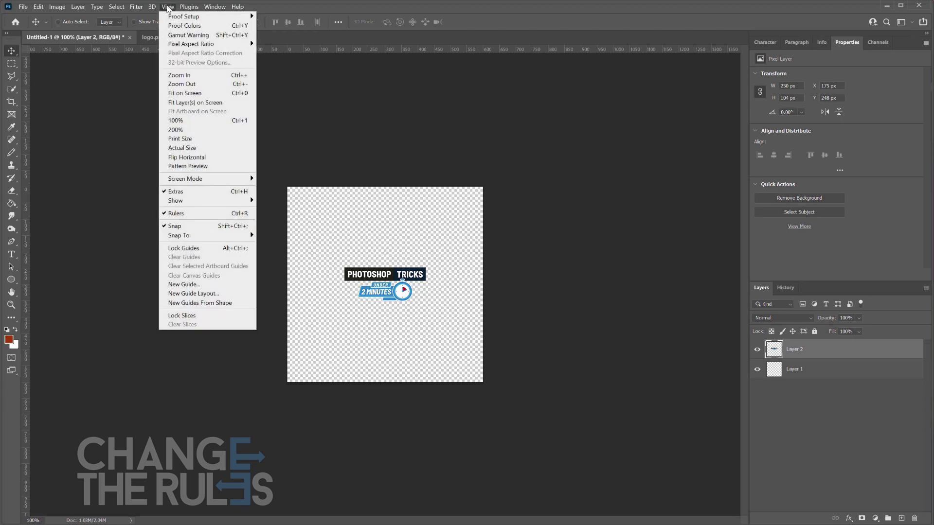
pyautogui.click(187, 165)
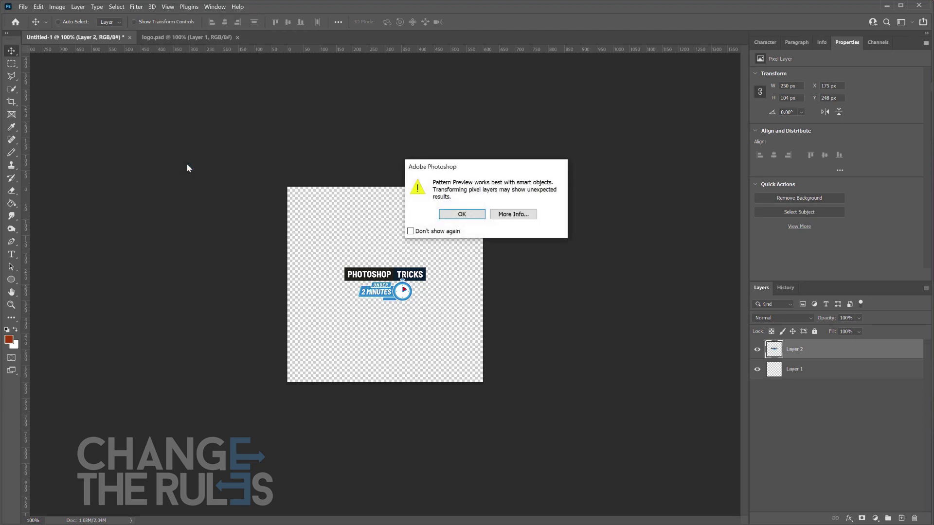
pyautogui.click(458, 216)
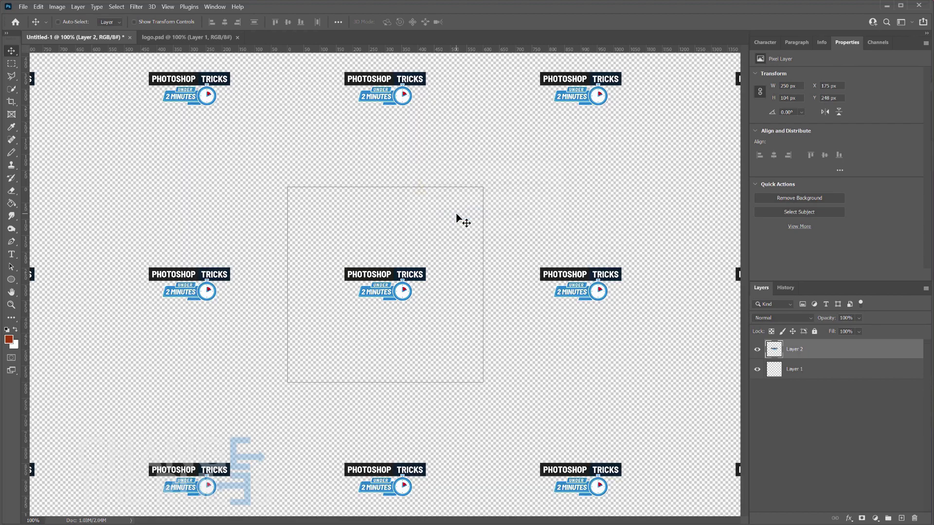
# Step: Draw a circle about 248 px across, centre it on the canvas's lower-right corner, and fill it with blue
pyautogui.click(11, 280)
pyautogui.moveTo(399, 324); pyautogui.dragTo(480, 404)
pyautogui.press('v')
pyautogui.moveTo(456, 363); pyautogui.dragTo(500, 381)
pyautogui.doubleClick(776, 353)
pyautogui.click(391, 289)
pyautogui.click(552, 353)
# Step: Duplicate the blue circle, scale the copy down about its centre, and fill it with a lighter blue
pyautogui.hotkey('ctrl', 'j')
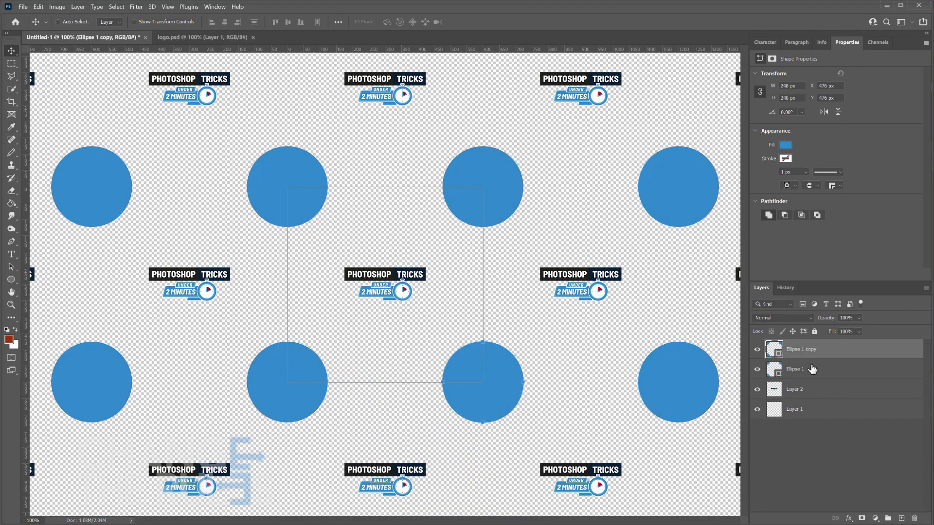
pyautogui.hotkey('ctrl', 't')
pyautogui.moveTo(521, 422); pyautogui.dragTo(497, 405)
pyautogui.press('Return')
pyautogui.doubleClick(777, 354)
pyautogui.click(403, 374)
pyautogui.click(553, 355)
# Step: Duplicate the light blue circle, scale the copy to about 65%, and fill it with white
pyautogui.hotkey('ctrl', 'j')
pyautogui.hotkey('ctrl', 't')
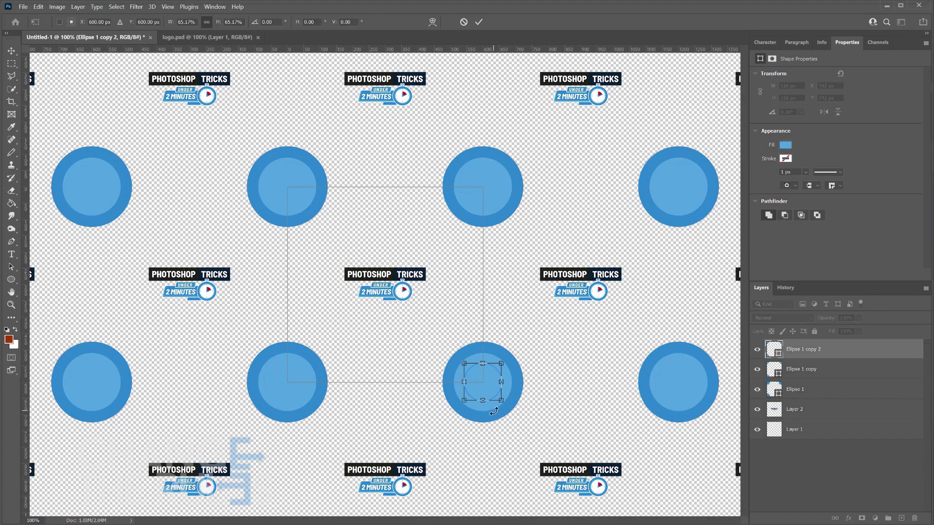
pyautogui.press('Return')
pyautogui.doubleClick(777, 355)
pyautogui.click(332, 358)
pyautogui.click(544, 355)
# Step: Link the three circle layers and move them to the middle of the canvas's lower edge
pyautogui.keyDown('shift'); pyautogui.click(797, 389); pyautogui.keyUp('shift')
pyautogui.click(835, 518)
pyautogui.moveTo(501, 375); pyautogui.dragTo(396, 384)
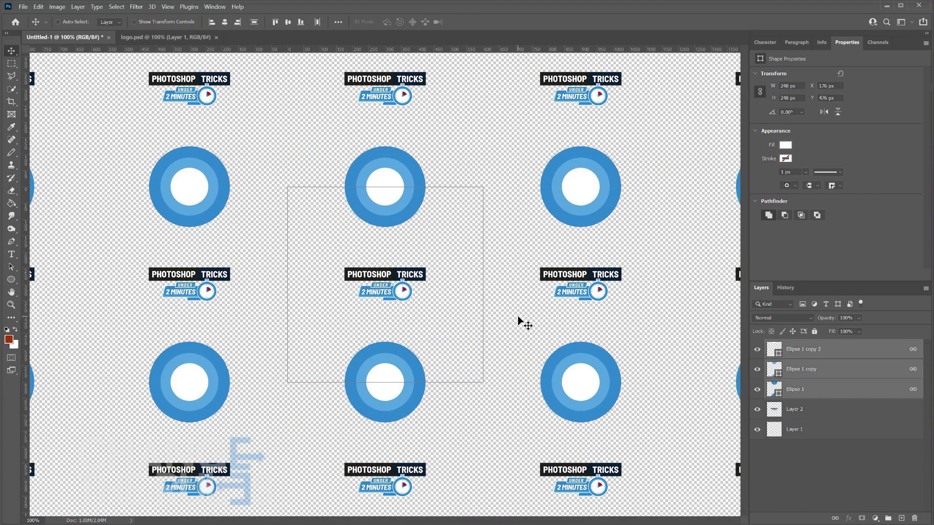
# Step: Define the canvas as a pattern named Pattern 1 and close logo.psd
pyautogui.click(38, 6)
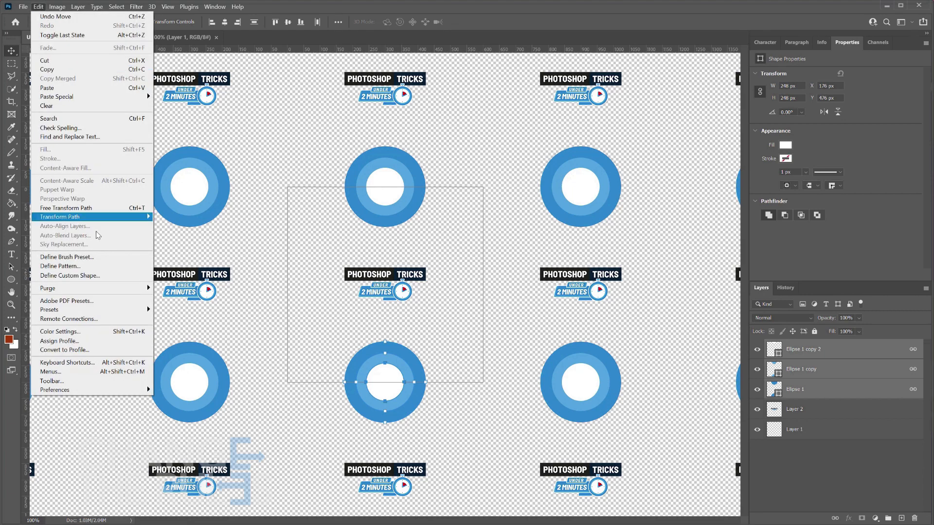
pyautogui.click(91, 267)
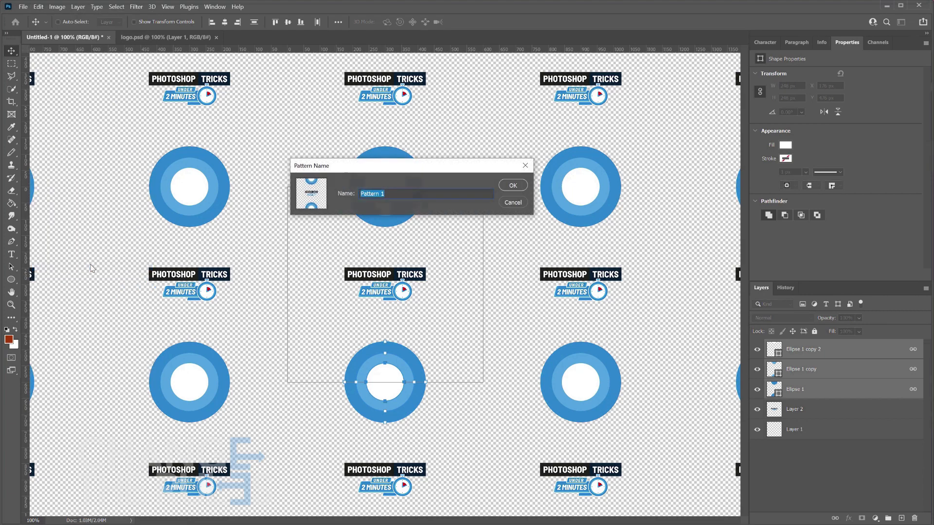
pyautogui.click(513, 186)
pyautogui.click(216, 37)
# Step: Create a new 5000 x 5000 px document at 500 pixels/inch with white background contents
pyautogui.click(23, 7)
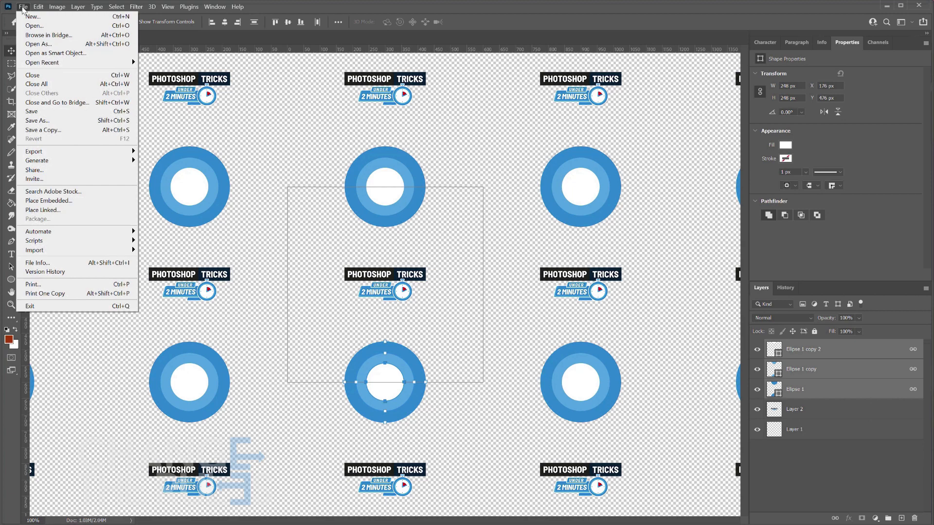
pyautogui.click(29, 18)
pyautogui.click(535, 212)
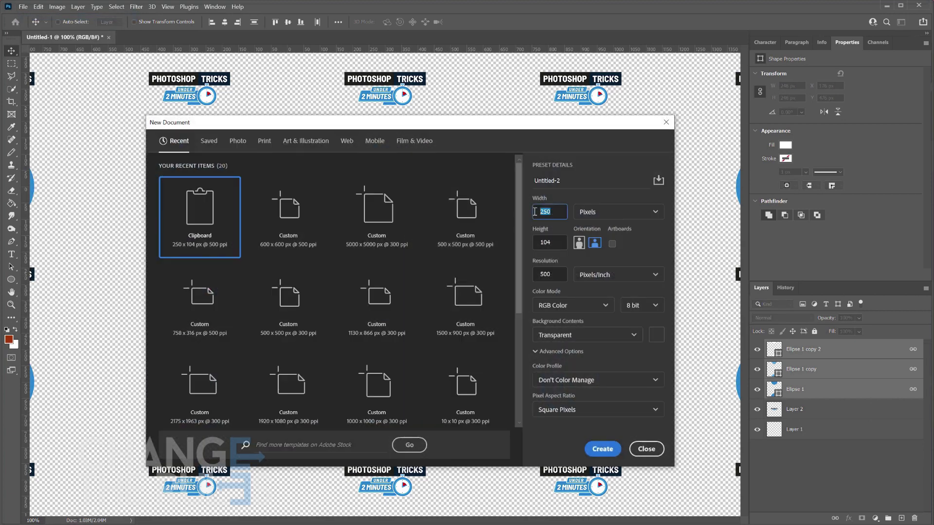
pyautogui.moveTo(551, 243); pyautogui.dragTo(543, 244)
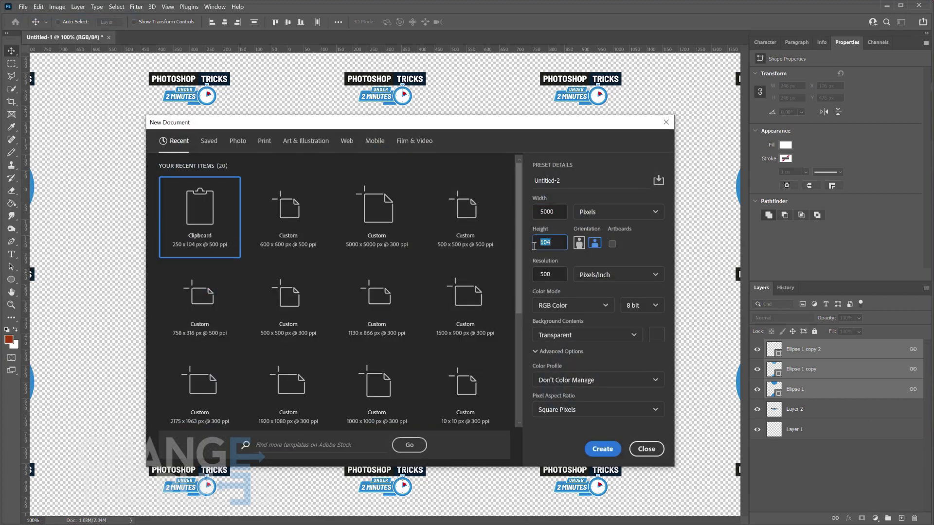
pyautogui.click(623, 336)
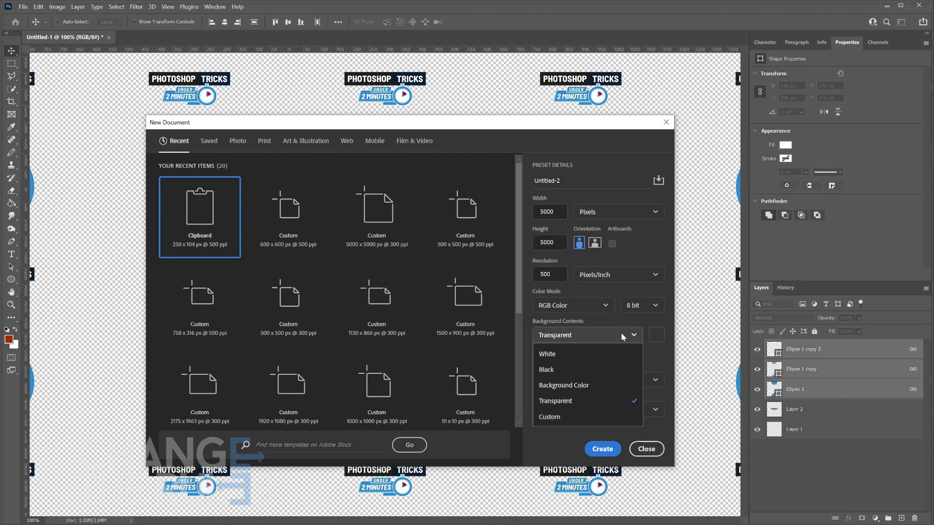
pyautogui.click(612, 354)
pyautogui.click(602, 448)
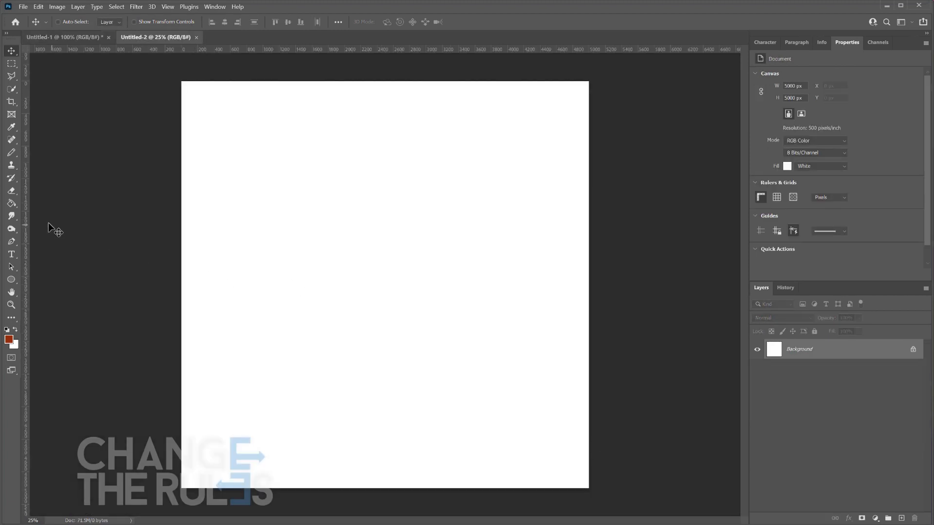
# Step: Fill the white canvas with the newly defined logo-and-circle pattern using the Paint Bucket tool
pyautogui.click(12, 204)
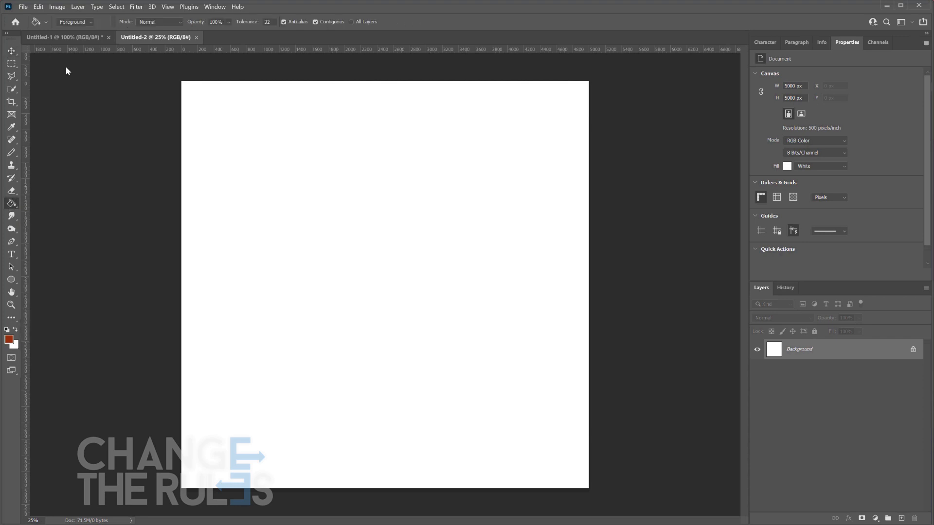
pyautogui.click(92, 23)
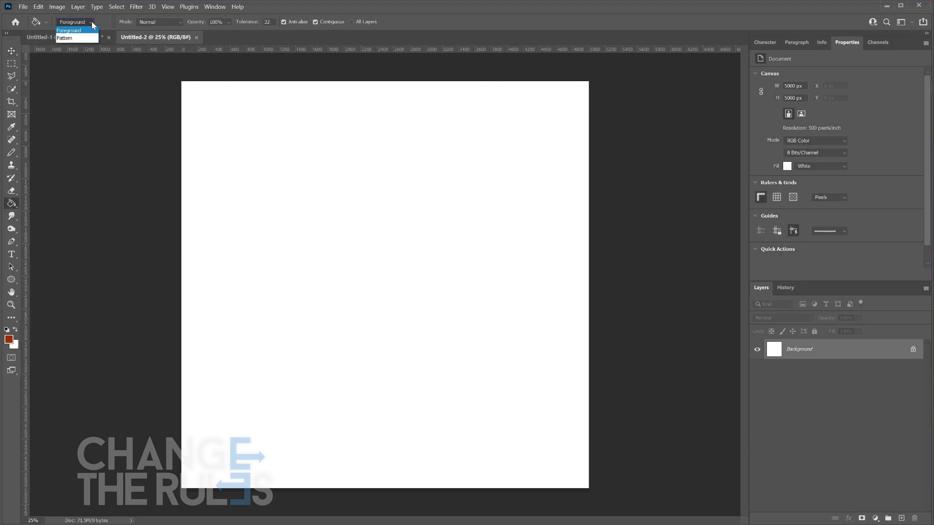
pyautogui.click(86, 37)
pyautogui.click(113, 22)
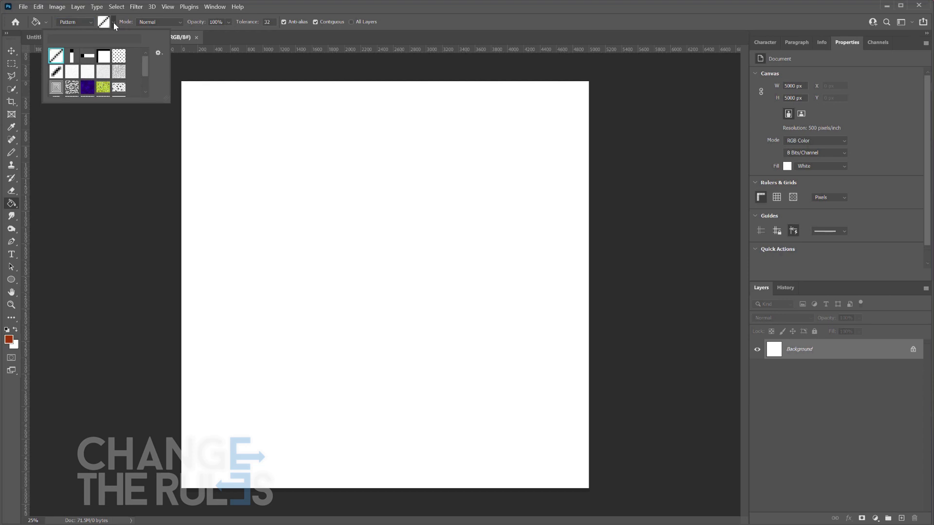
pyautogui.scroll(-3, 145, 67)
pyautogui.click(56, 89)
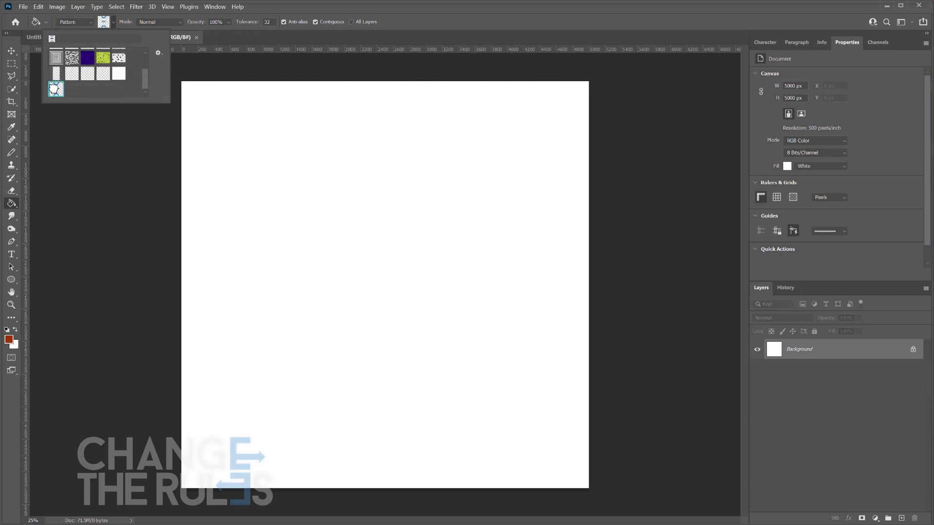
pyautogui.click(254, 147)
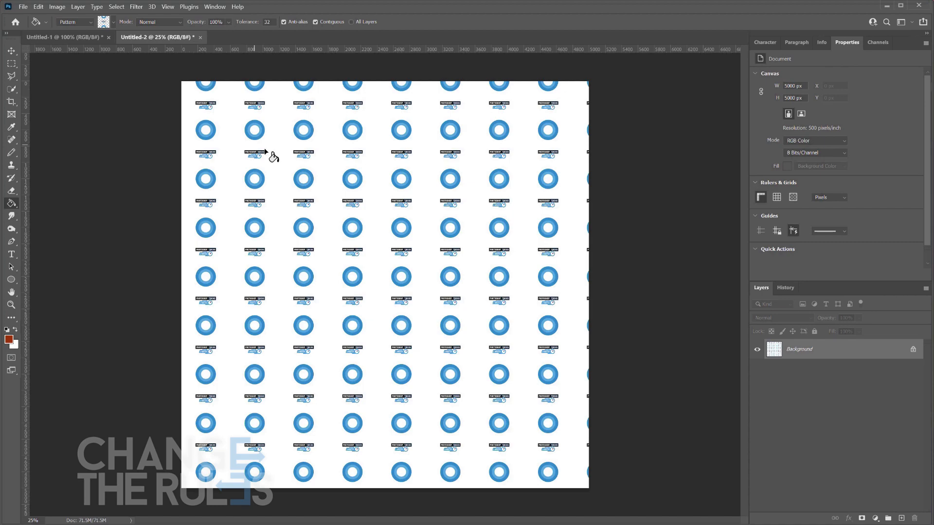
# Step: Examine the repeated logos and circles up close for a seamless result
pyautogui.press('z')
pyautogui.click(408, 176)
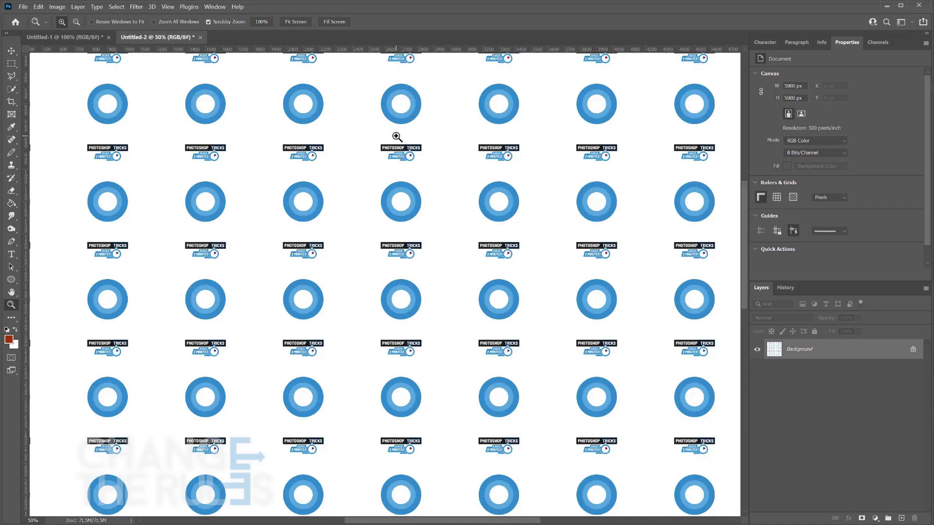
pyautogui.click(397, 136)
pyautogui.click(397, 137)
pyautogui.moveTo(396, 142); pyautogui.dragTo(519, 286)
pyautogui.press('v')
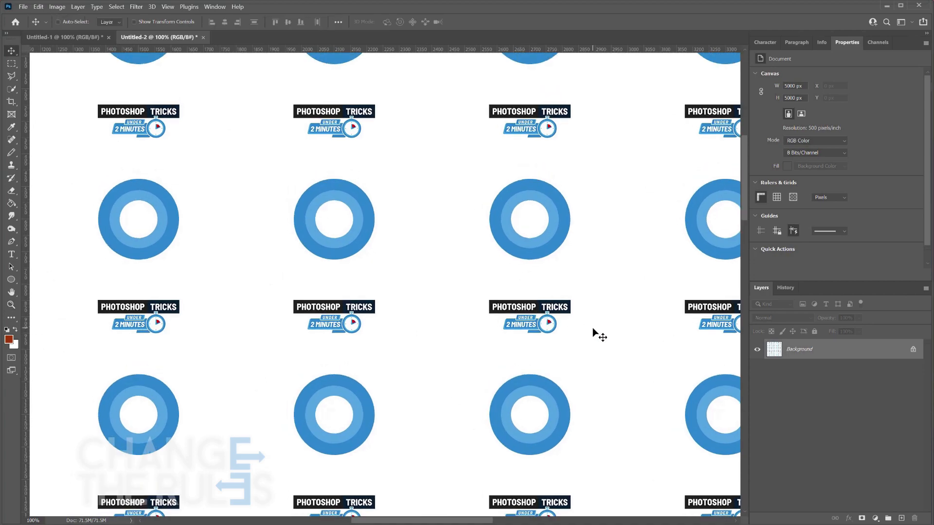
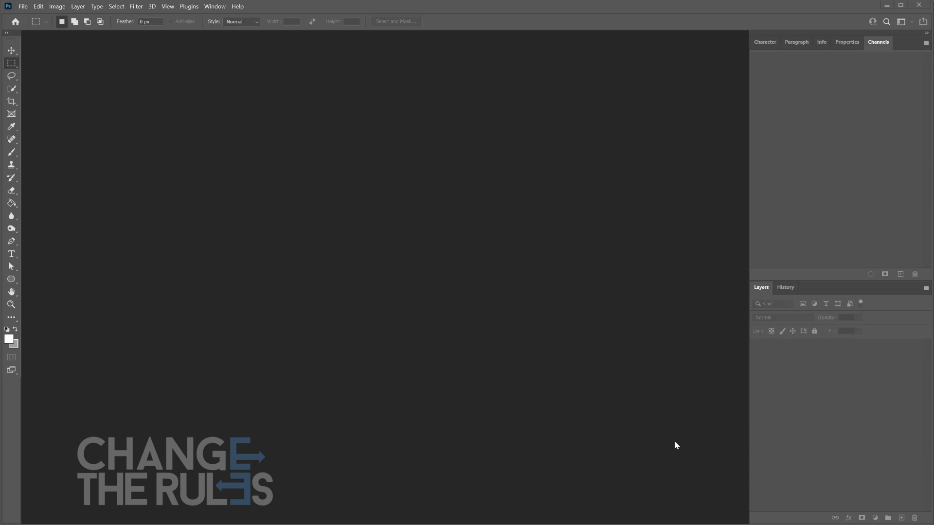
# Step: Open young-caucasian-brunette-college-girl-park-by-lake.jpg and duplicate its Background layer, hiding the original
pyautogui.moveTo(489, 514); pyautogui.dragTo(442, 341)
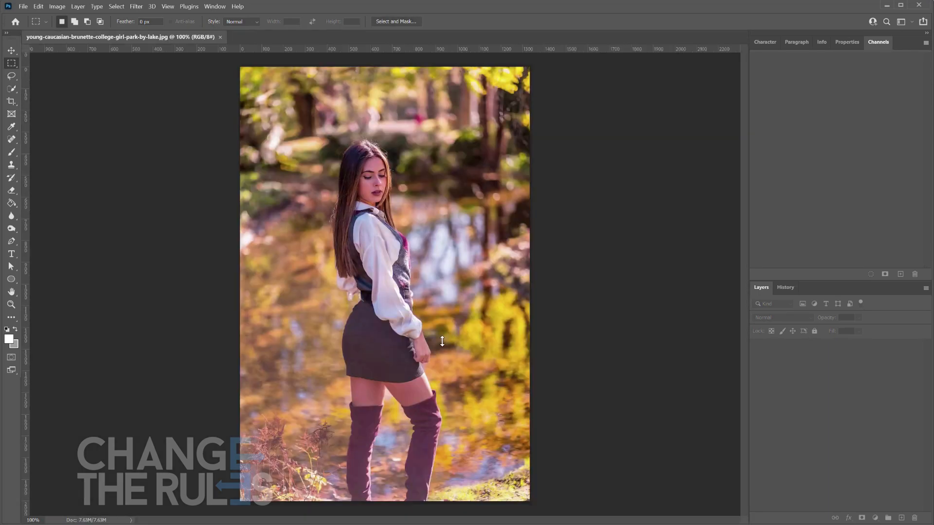
pyautogui.moveTo(843, 355); pyautogui.dragTo(901, 518)
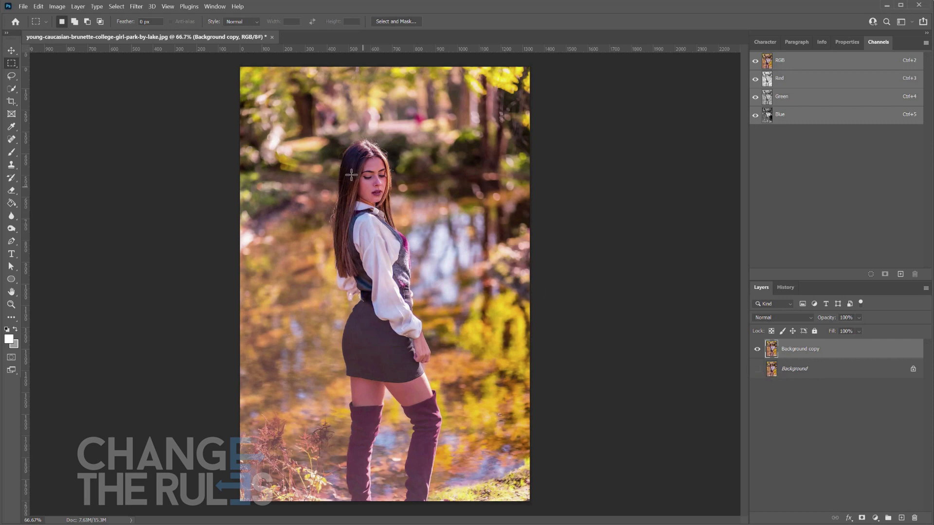
# Step: Widen the canvas to 2000 pixels around the centred photo
pyautogui.click(57, 6)
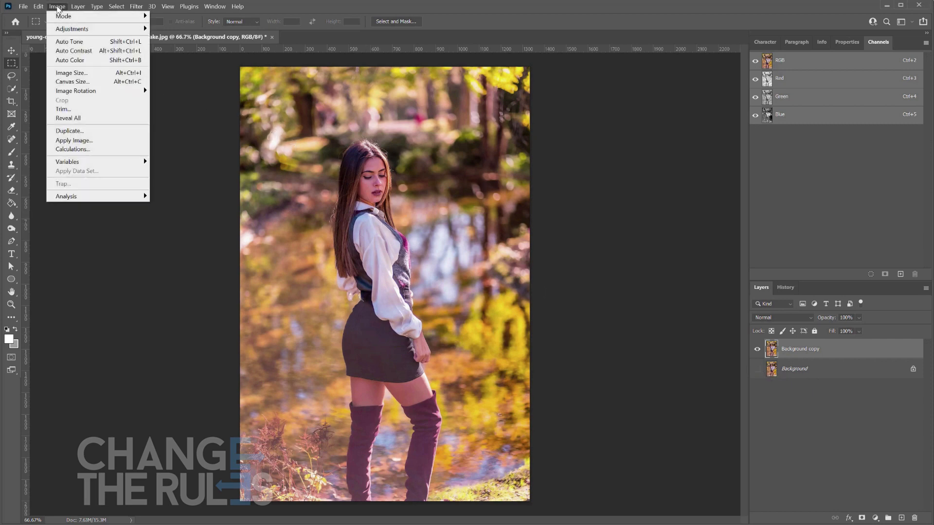
pyautogui.click(78, 82)
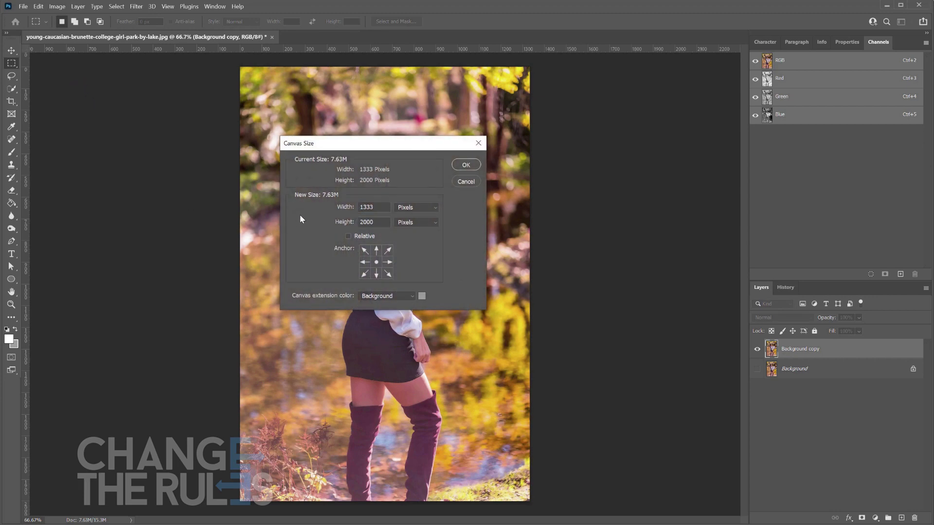
pyautogui.write('2000')
pyautogui.click(465, 166)
pyautogui.press('v')
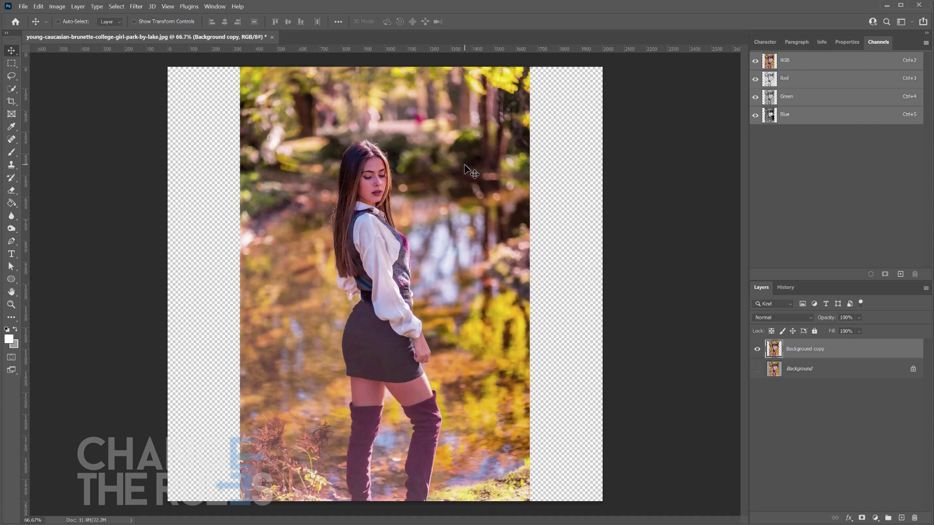
# Step: Select the woman from head to boots with a loose freehand outline using the Lasso tool
pyautogui.click(9, 80)
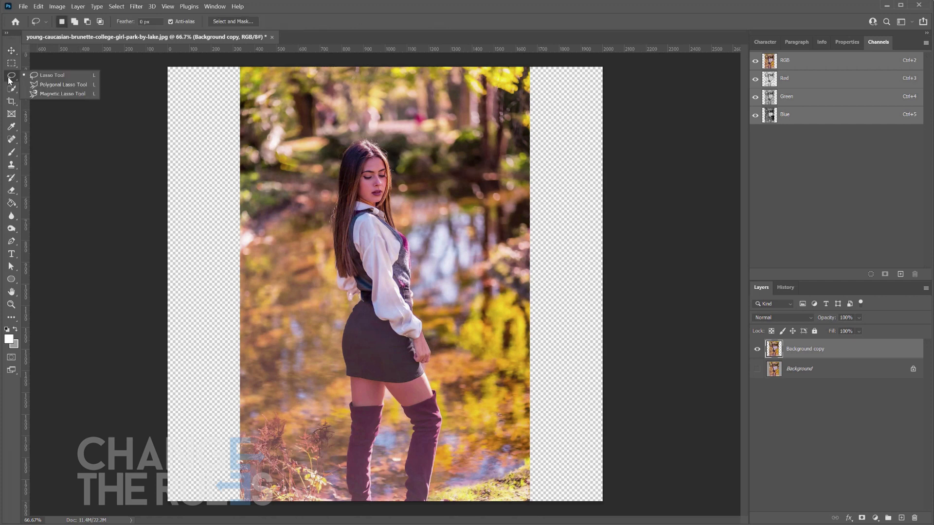
pyautogui.click(8, 78)
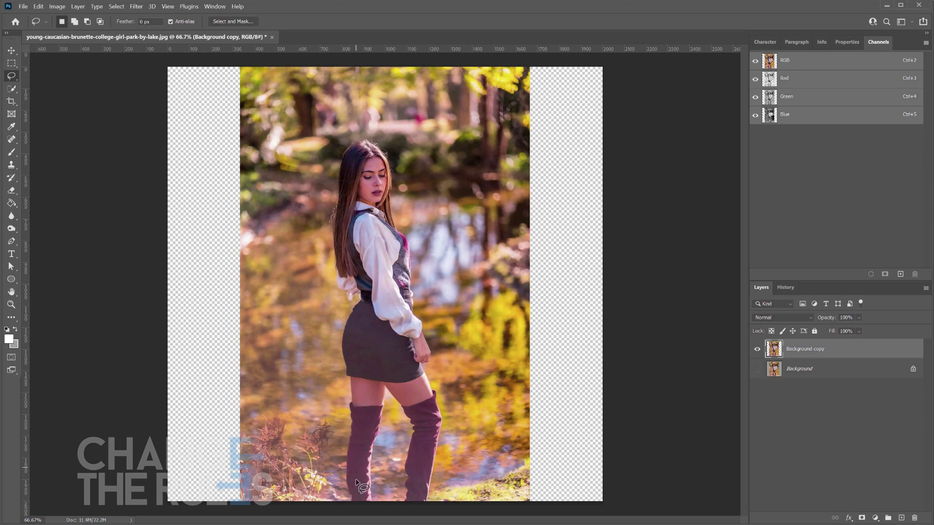
pyautogui.moveTo(354, 508)
pyautogui.mouseDown()
pyautogui.moveTo(340, 310)
pyautogui.moveTo(324, 211)
pyautogui.moveTo(335, 150)
pyautogui.moveTo(369, 131)
pyautogui.moveTo(398, 166)
pyautogui.moveTo(450, 412)
pyautogui.moveTo(449, 449)
pyautogui.moveTo(429, 507)
pyautogui.moveTo(370, 511)
pyautogui.mouseUp()
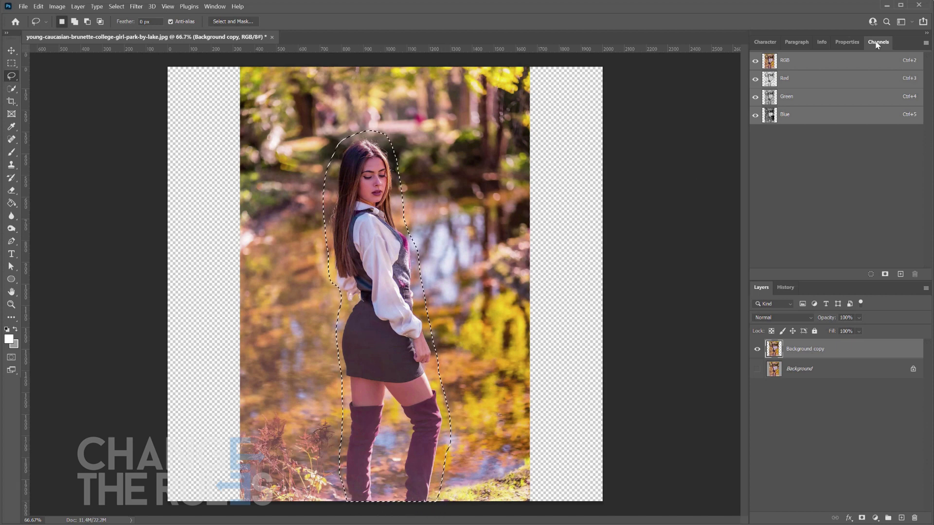
# Step: Save the woman's selection as an alpha channel and deselect it
pyautogui.click(214, 6)
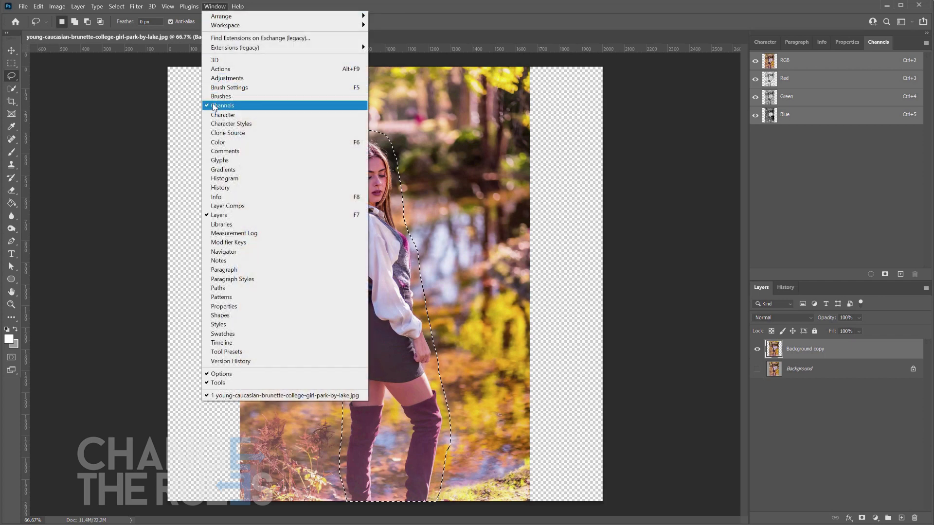
pyautogui.click(880, 44)
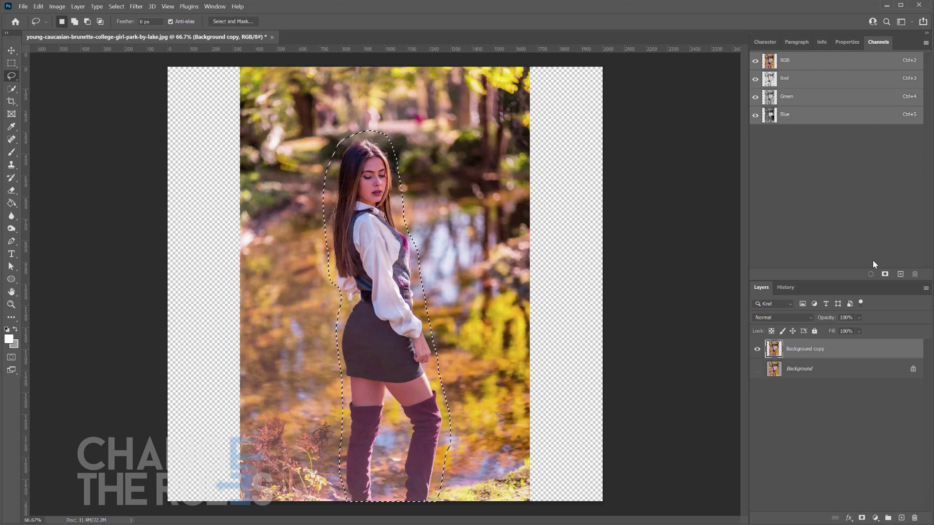
pyautogui.click(885, 275)
pyautogui.press('m')
pyautogui.click(264, 99)
pyautogui.press('v')
# Step: Stretch the Background copy layer to both side edges of the canvas with Content-Aware Scale, protecting Alpha 1
pyautogui.click(38, 6)
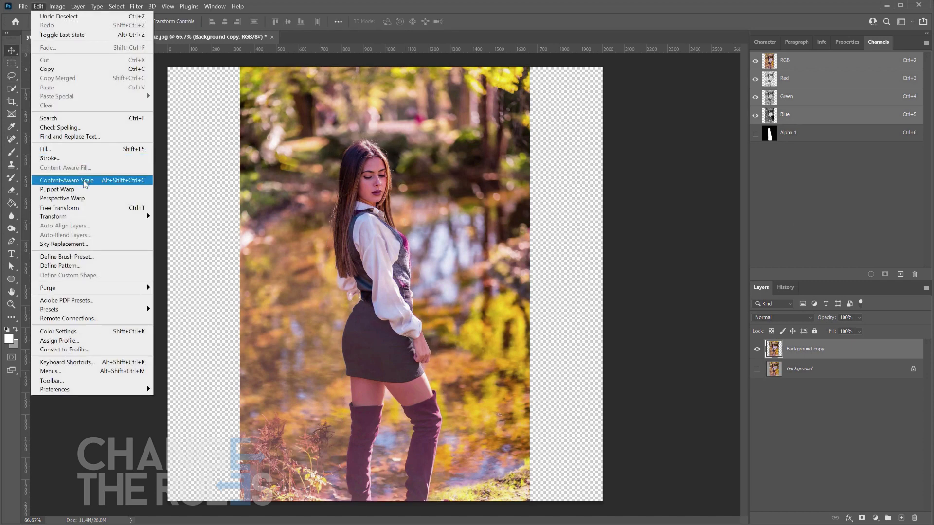
pyautogui.click(83, 181)
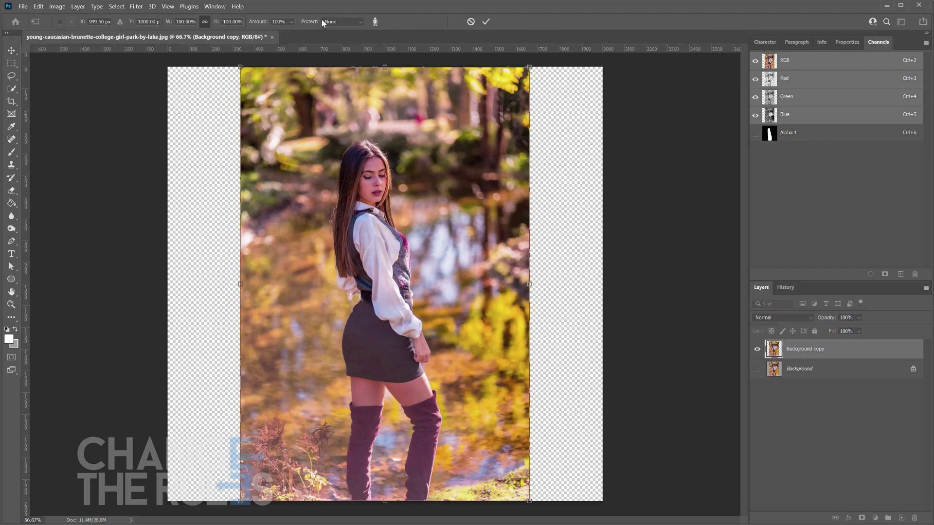
pyautogui.click(346, 22)
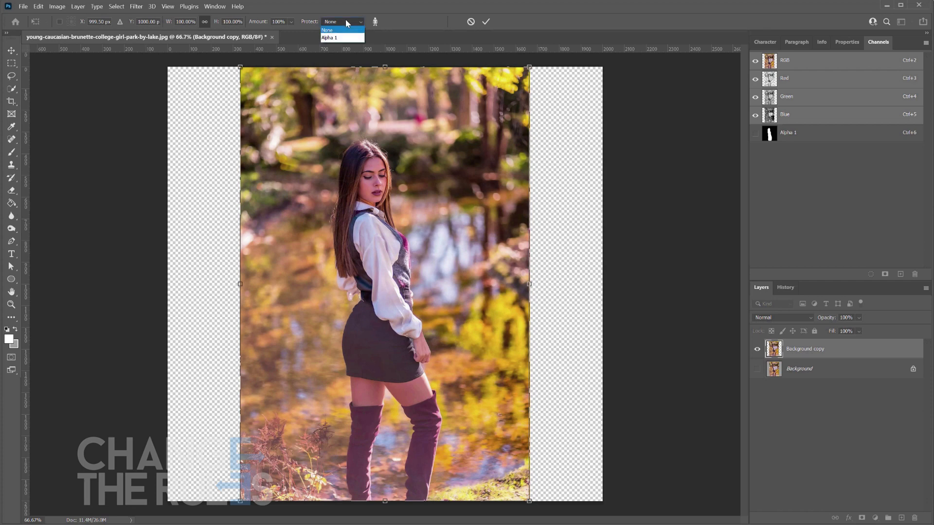
pyautogui.click(343, 37)
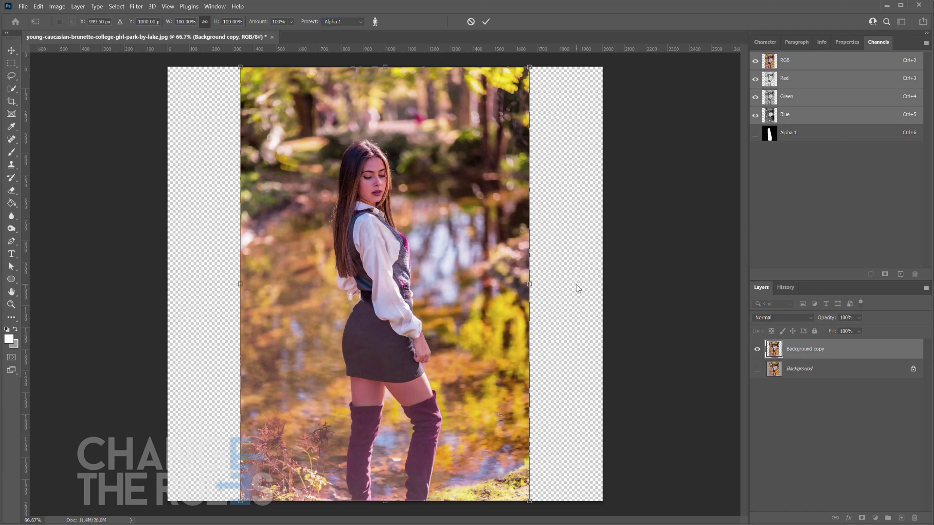
pyautogui.moveTo(540, 285); pyautogui.dragTo(612, 285)
pyautogui.moveTo(244, 287); pyautogui.dragTo(170, 285)
pyautogui.press('Return')
# Step: Compare the stretched photo with the original by toggling the Background copy layer's visibility over the shown Background
pyautogui.click(757, 369)
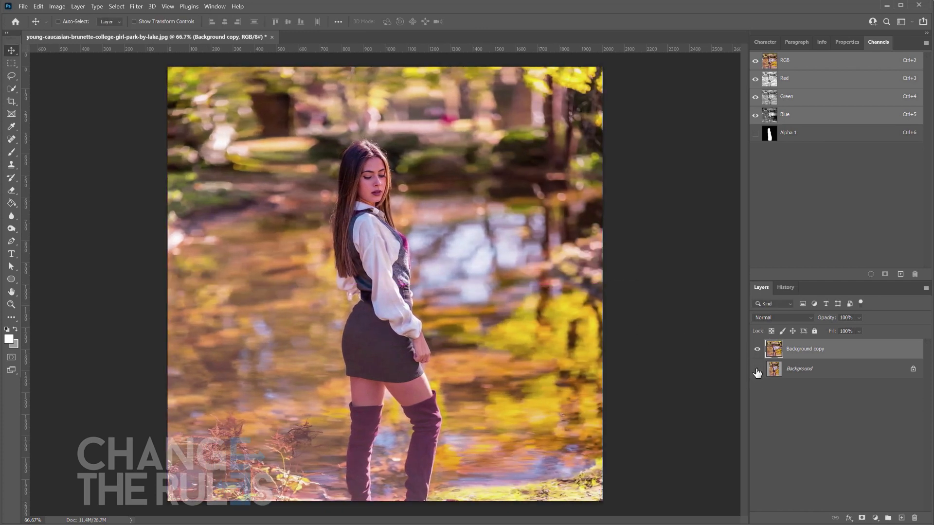
pyautogui.click(757, 349)
pyautogui.click(757, 349)
pyautogui.click(757, 350)
pyautogui.click(758, 349)
pyautogui.click(758, 349)
pyautogui.click(757, 349)
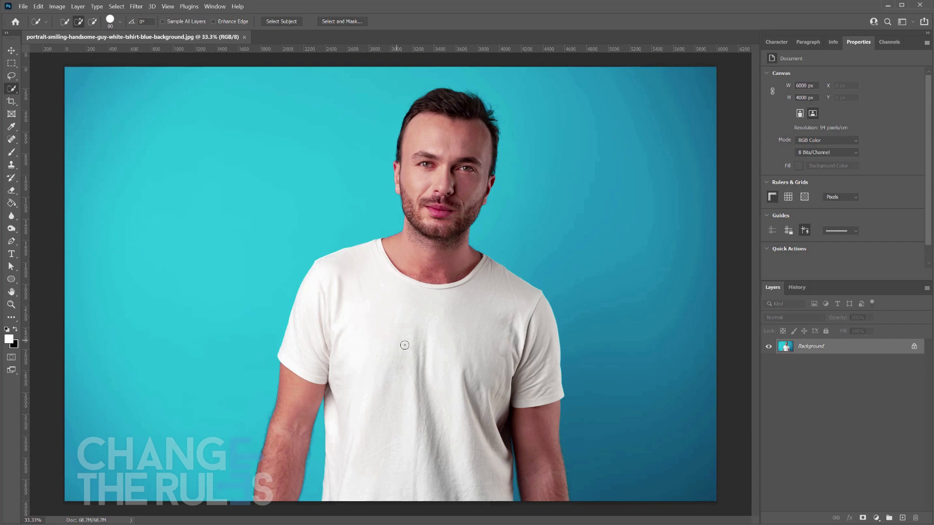
# Step: Select the man's white T-shirt in the blue-background portrait using an enlarged Quick Selection brush
pyautogui.press(']')
pyautogui.press(']')
pyautogui.press(']')
pyautogui.press(']')
pyautogui.press(']')
pyautogui.press(']')
pyautogui.press(']')
pyautogui.press(']')
pyautogui.press(']')
pyautogui.press(']')
pyautogui.press(']')
pyautogui.press(']')
pyautogui.moveTo(426, 362); pyautogui.dragTo(454, 402)
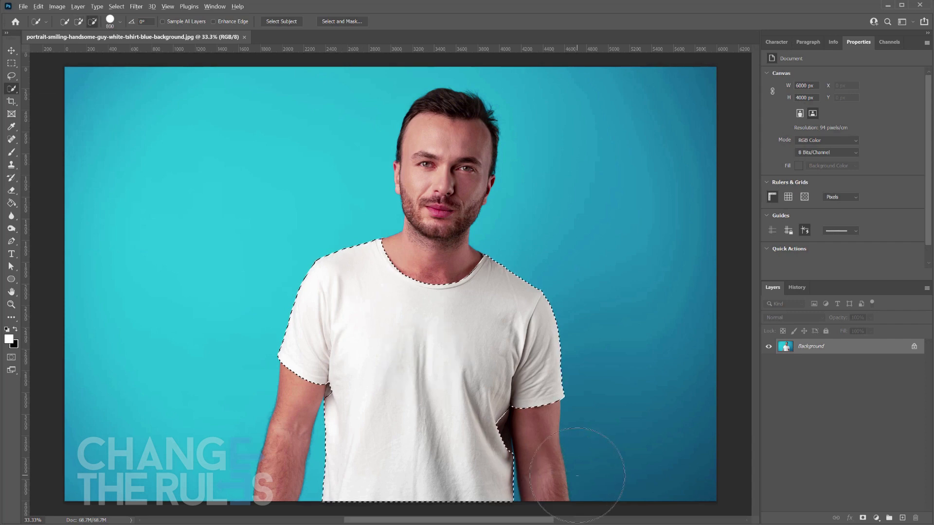
# Step: Add the missing shaded fabric below the man's left sleeve to the T-shirt selection
pyautogui.scroll(5, 552, 416)
pyautogui.scroll(2, 552, 417)
pyautogui.moveTo(517, 390); pyautogui.dragTo(523, 298)
pyautogui.scroll(-2, 512, 270)
pyautogui.click(326, 315)
pyautogui.moveTo(427, 293); pyautogui.dragTo(429, 283)
pyautogui.keyDown('alt'); pyautogui.click(532, 300); pyautogui.keyUp('alt')
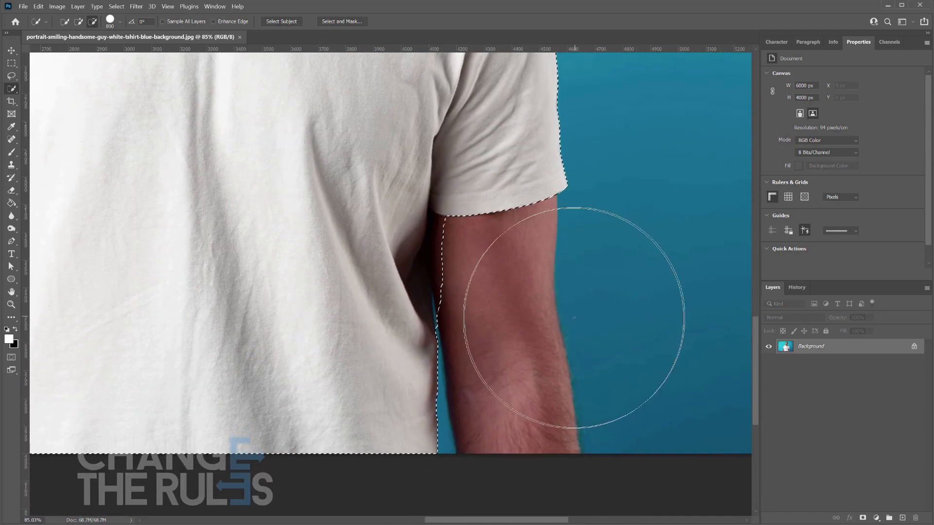
# Step: Subtract the strip of the man's left arm beside the torso from the selection using a smaller brush
pyautogui.scroll(3, 487, 302)
pyautogui.press('[')
pyautogui.press('[')
pyautogui.press('[')
pyautogui.press('[')
pyautogui.press('[')
pyautogui.press('[')
pyautogui.press('[')
pyautogui.press('[')
pyautogui.press('[')
pyautogui.press('[')
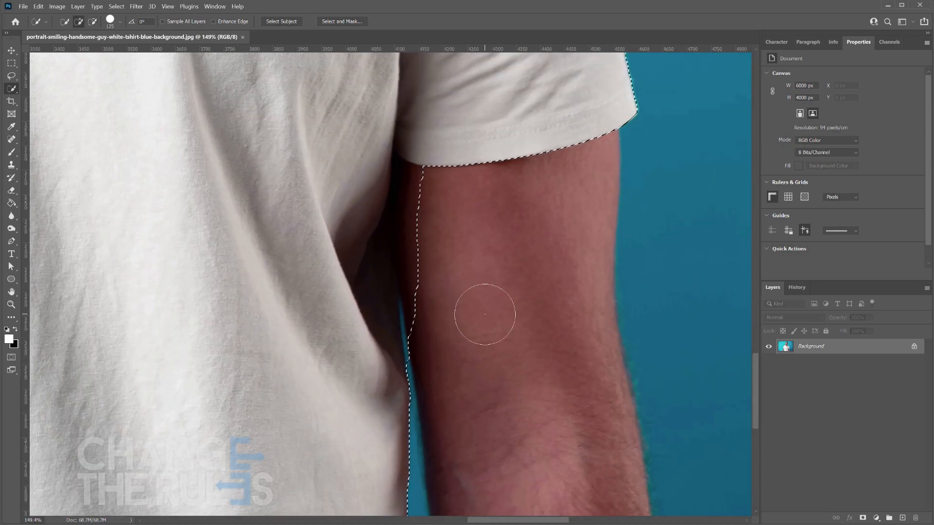
pyautogui.keyDown('alt'); pyautogui.click(418, 190); pyautogui.keyUp('alt')
pyautogui.moveTo(418, 190)
pyautogui.mouseDown()
pyautogui.moveTo(418, 239)
pyautogui.moveTo(436, 287)
pyautogui.moveTo(422, 273)
pyautogui.moveTo(426, 333)
pyautogui.mouseUp()
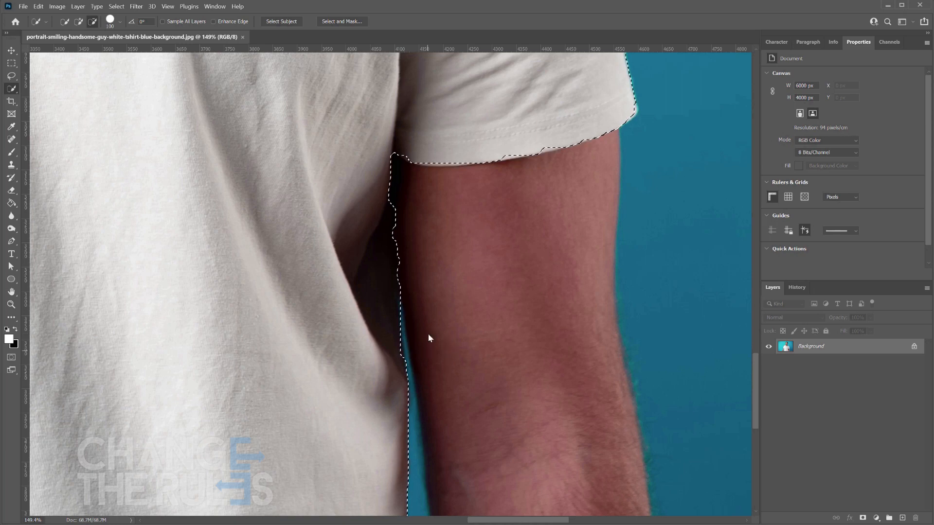
# Step: Refine the T-shirt selection at the man's right armpit, subtracting the dark gap with a very small brush
pyautogui.scroll(-3, 438, 344)
pyautogui.moveTo(275, 272); pyautogui.dragTo(500, 385)
pyautogui.moveTo(323, 309); pyautogui.dragTo(422, 269)
pyautogui.click(290, 267)
pyautogui.scroll(3, 279, 272)
pyautogui.scroll(10, 278, 272)
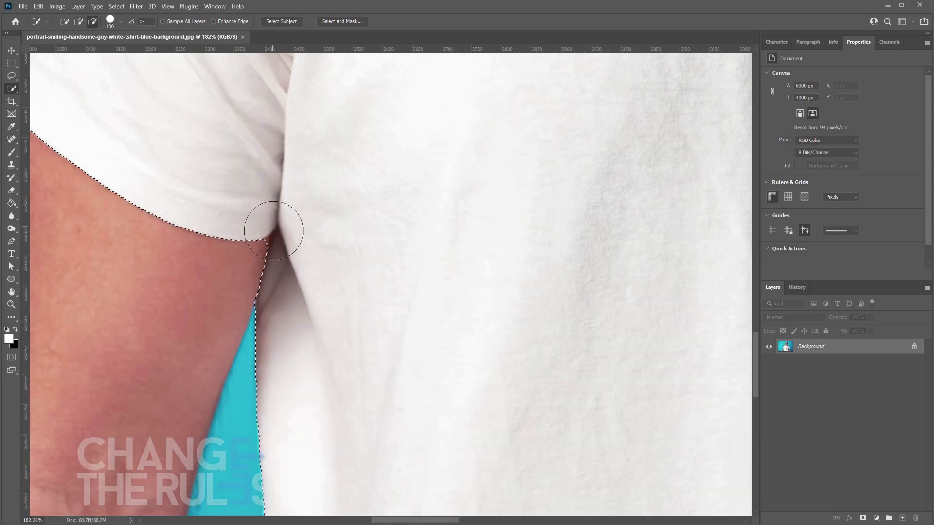
pyautogui.press('[')
pyautogui.press('[')
pyautogui.press('[')
pyautogui.press('[')
pyautogui.press('[')
pyautogui.press('[')
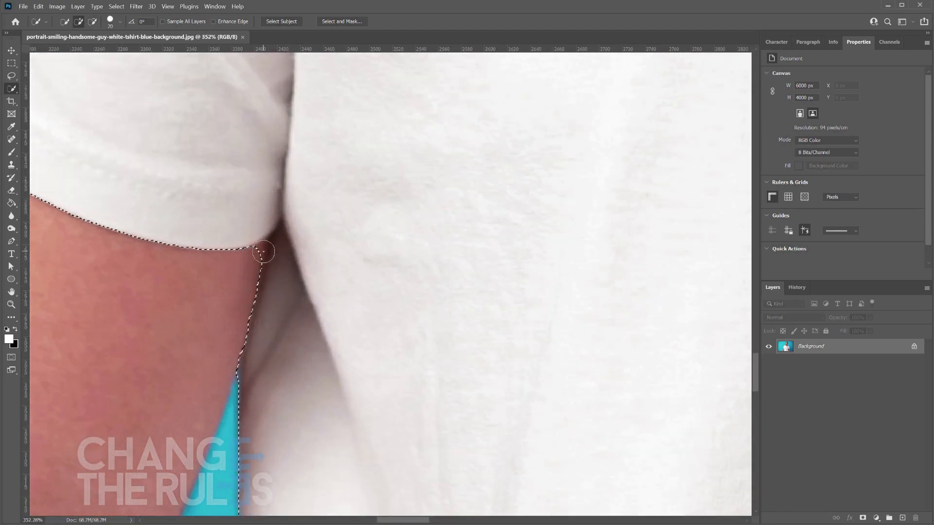
pyautogui.press('[')
pyautogui.keyDown('alt'); pyautogui.click(263, 249); pyautogui.keyUp('alt')
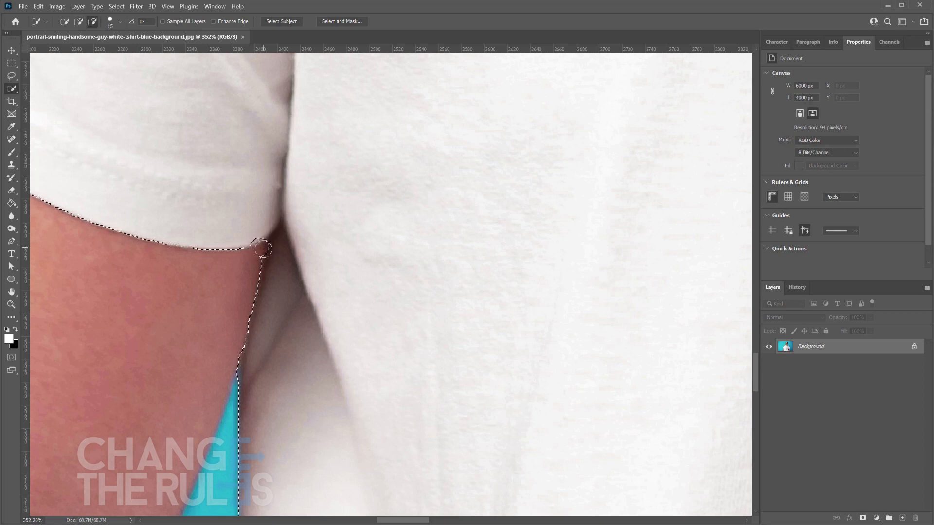
pyautogui.scroll(3, 263, 248)
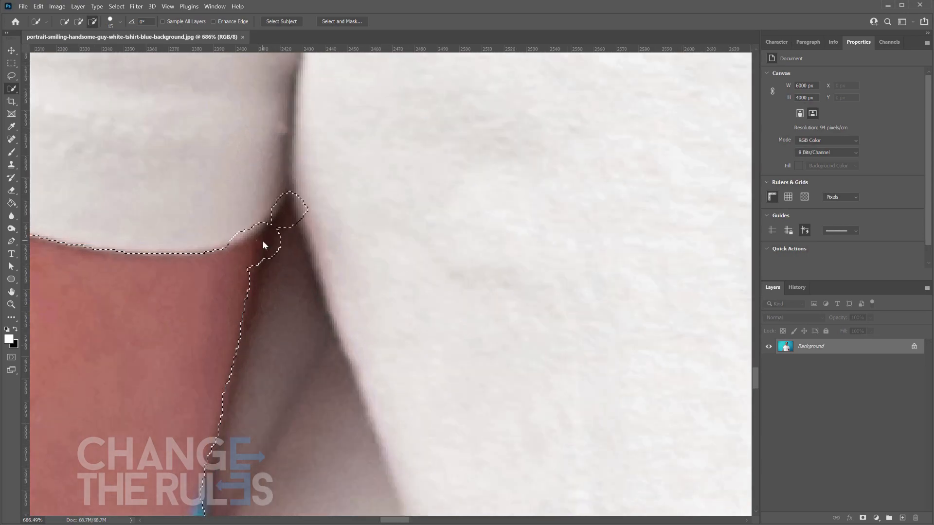
# Step: Clean up the T-shirt selection's remaining edges around the neckline with a tiny Quick Selection brush
pyautogui.scroll(-10, 290, 250)
pyautogui.moveTo(412, 73); pyautogui.dragTo(412, 289)
pyautogui.scroll(12, 412, 288)
pyautogui.press('[')
pyautogui.press('[')
pyautogui.press('[')
pyautogui.press('[')
pyautogui.press('[')
pyautogui.moveTo(391, 299); pyautogui.dragTo(419, 289)
pyautogui.scroll(-10, 448, 384)
pyautogui.moveTo(584, 428); pyautogui.dragTo(71, 234)
pyautogui.scroll(6, 432, 247)
pyautogui.scroll(4, 432, 247)
pyautogui.moveTo(431, 244); pyautogui.dragTo(458, 288)
pyautogui.moveTo(333, 188); pyautogui.dragTo(419, 252)
pyautogui.scroll(-10, 479, 367)
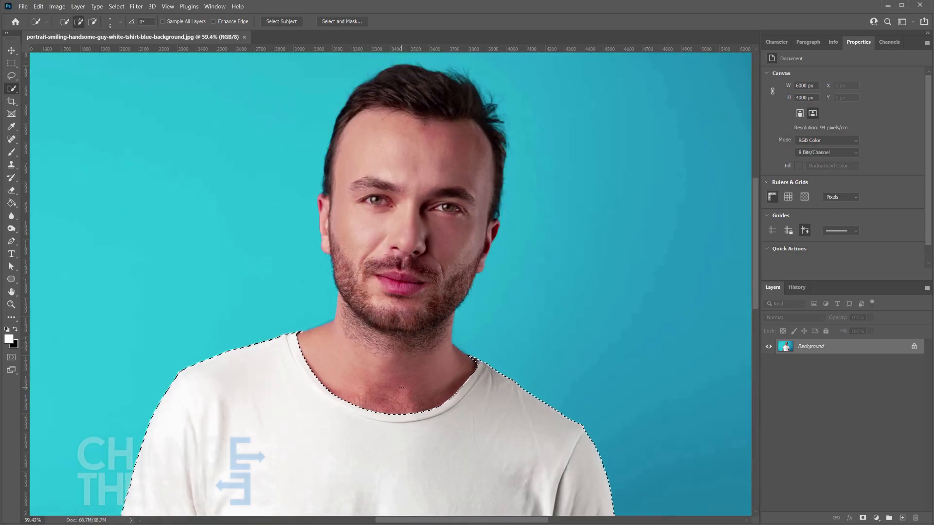
# Step: Duplicate the portrait's Background layer and mask the copy with the T-shirt selection
pyautogui.press('z')
pyautogui.rightClick(331, 351)
pyautogui.click(355, 366)
pyautogui.hotkey('ctrl', '-')
pyautogui.hotkey('ctrl', '-')
pyautogui.hotkey('ctrl', '-')
pyautogui.press('v')
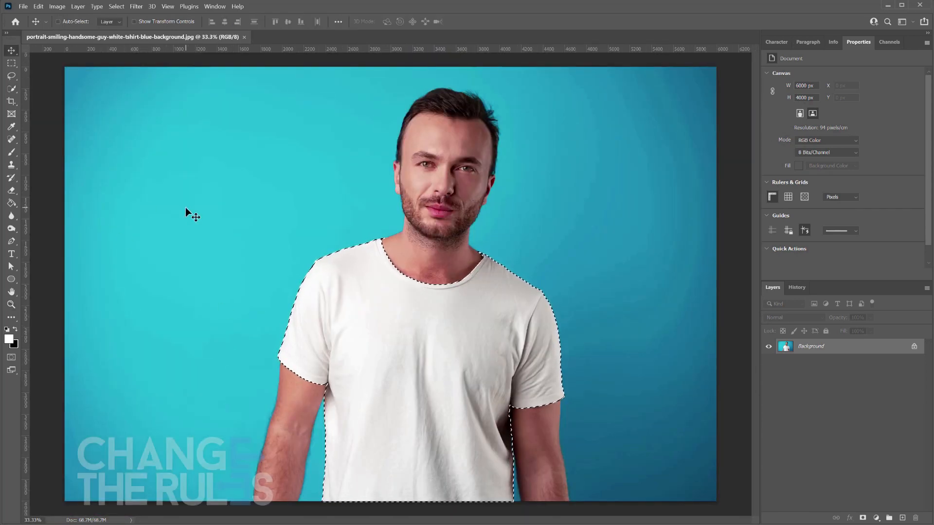
pyautogui.moveTo(851, 347); pyautogui.dragTo(903, 518)
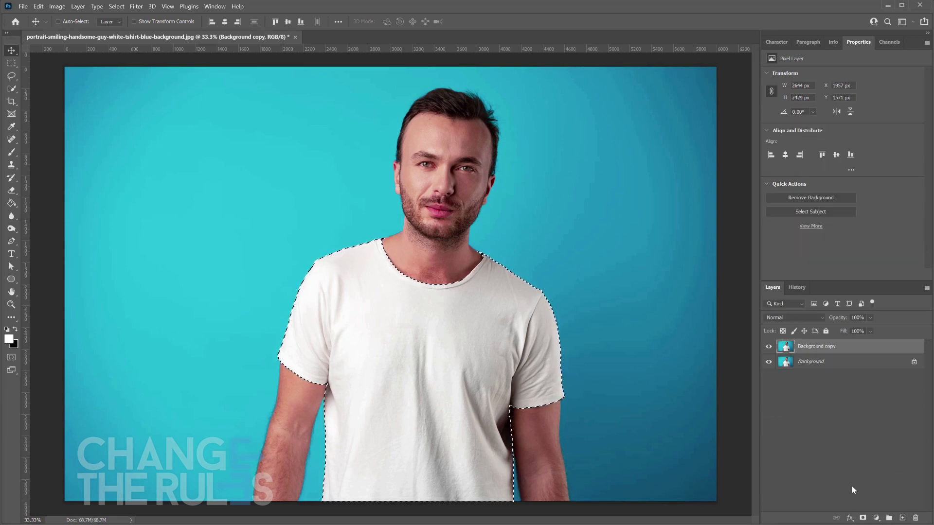
pyautogui.click(863, 518)
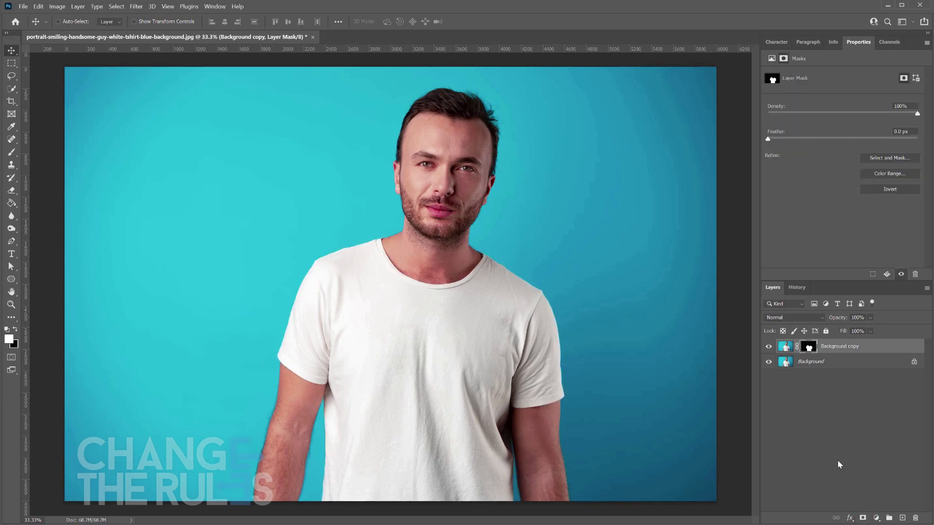
# Step: Add a Levels adjustment layer above the masked shirt layer and clip it to that layer
pyautogui.click(876, 518)
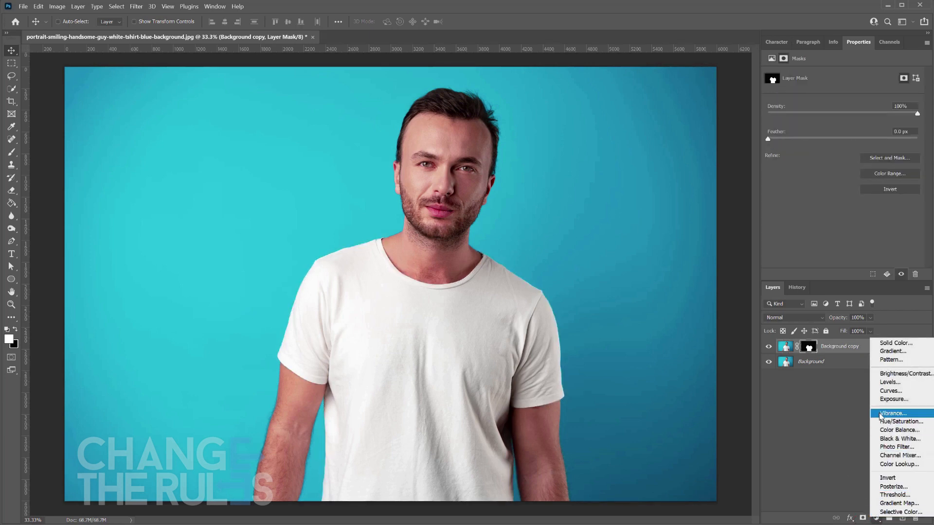
pyautogui.click(885, 383)
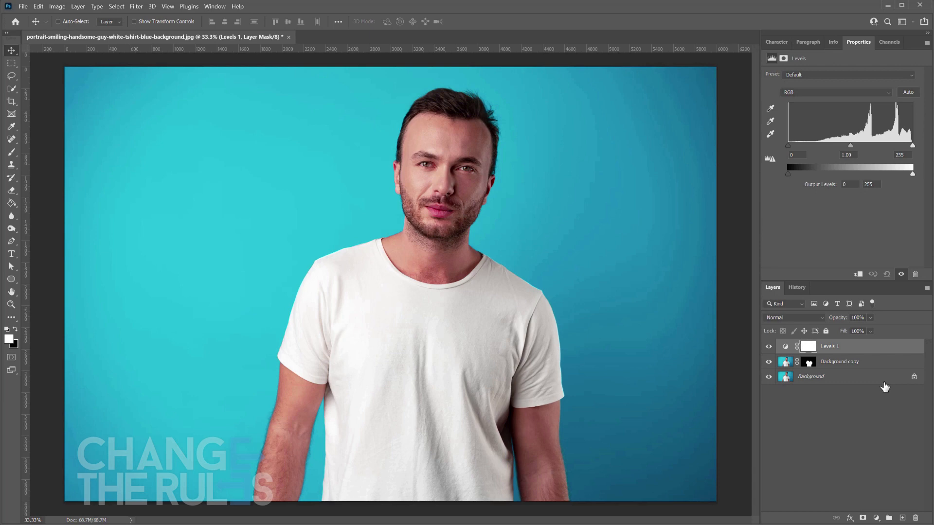
pyautogui.click(857, 276)
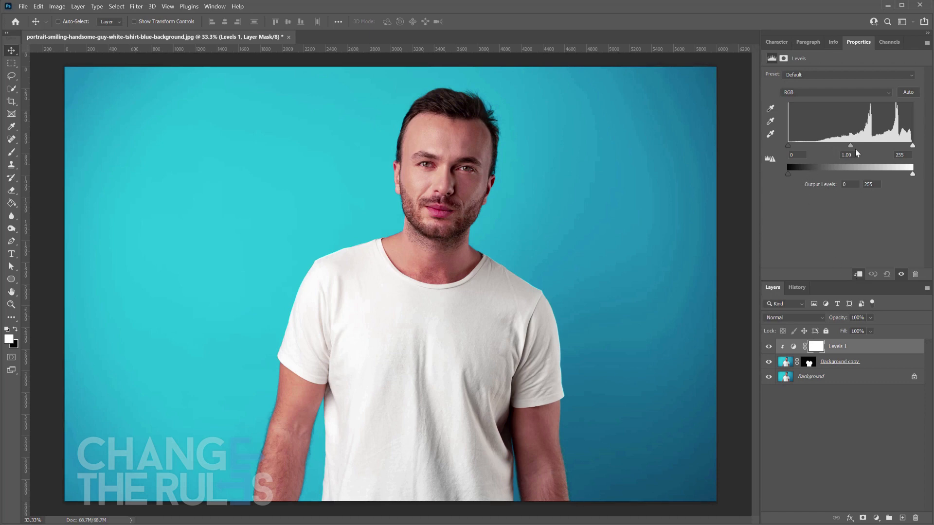
# Step: Darken the T-shirt with Levels: input black 178, midtones 0.57 and output white 83
pyautogui.moveTo(912, 175); pyautogui.dragTo(843, 174)
pyautogui.moveTo(788, 145); pyautogui.dragTo(870, 146)
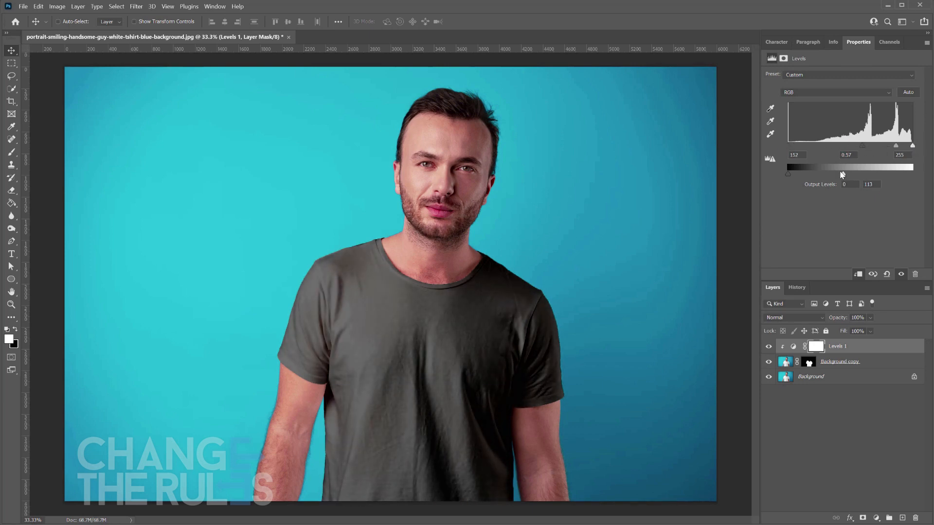
pyautogui.moveTo(843, 174); pyautogui.dragTo(828, 175)
pyautogui.moveTo(863, 146); pyautogui.dragTo(875, 146)
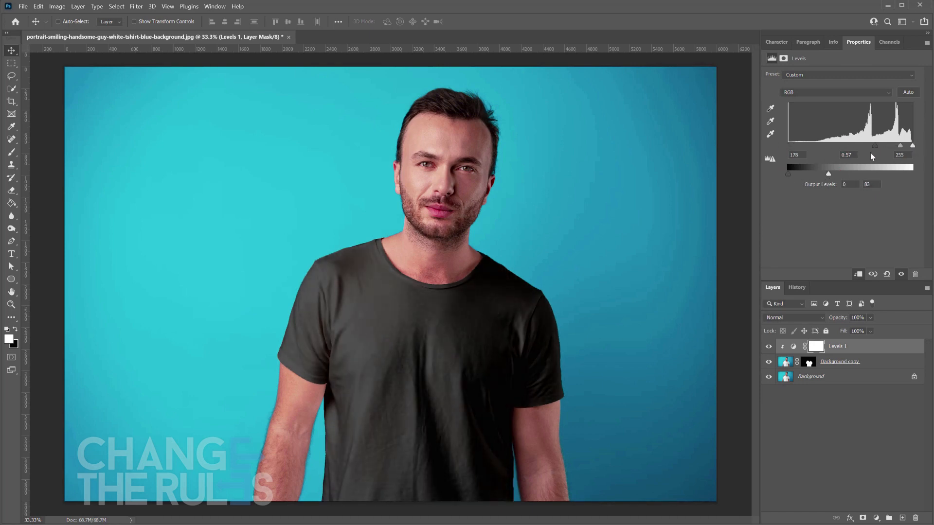
pyautogui.click(816, 425)
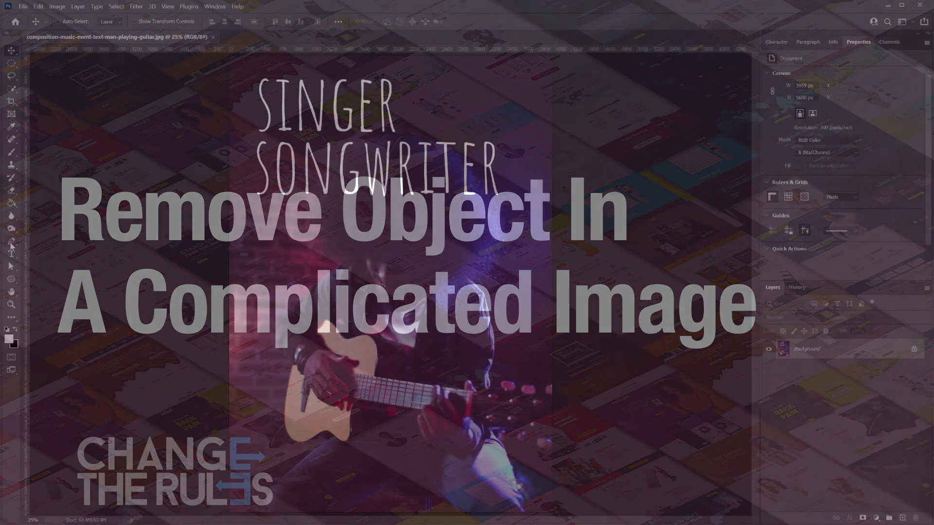
# Step: Trace a closed Pen tool path around the "SINGER SONGWRITER" lettering on the guitarist poster
pyautogui.click(10, 242)
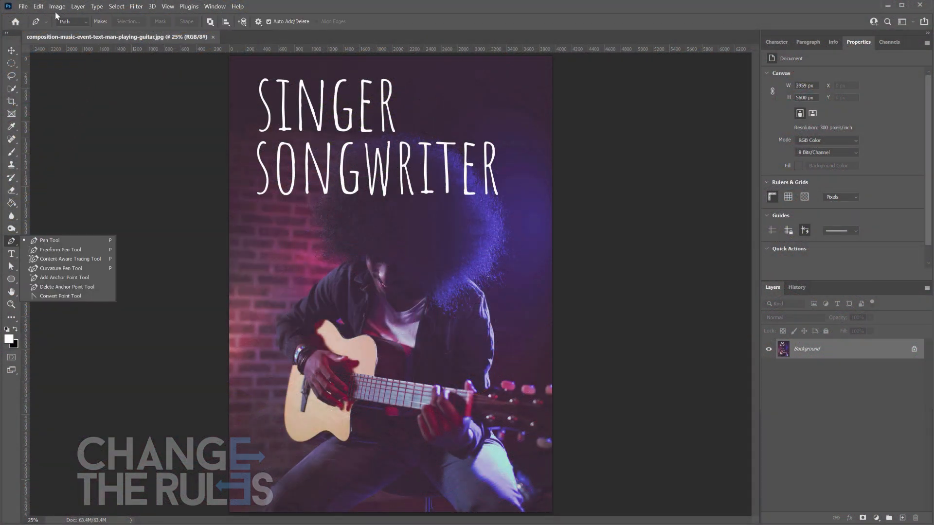
pyautogui.scroll(10, 287, 189)
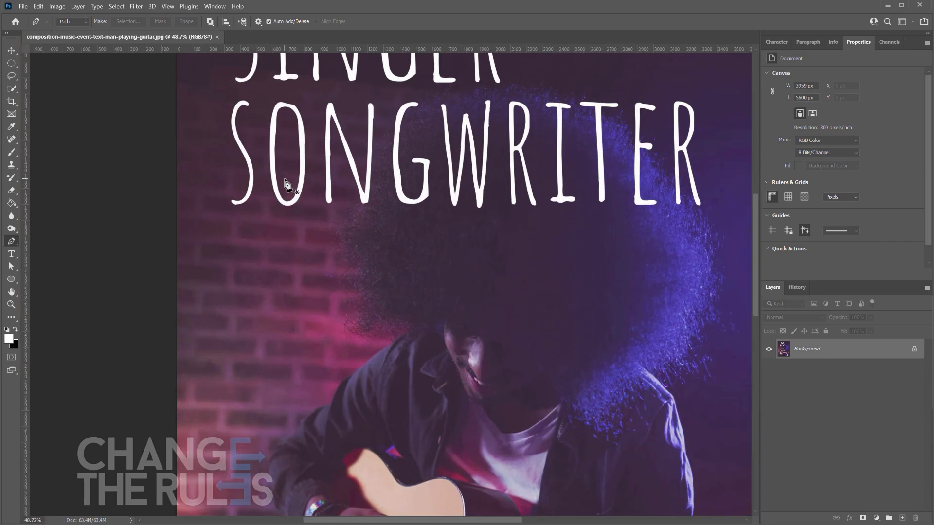
pyautogui.moveTo(279, 188); pyautogui.dragTo(162, 381)
pyautogui.click(74, 247)
pyautogui.moveTo(87, 236); pyautogui.dragTo(95, 211)
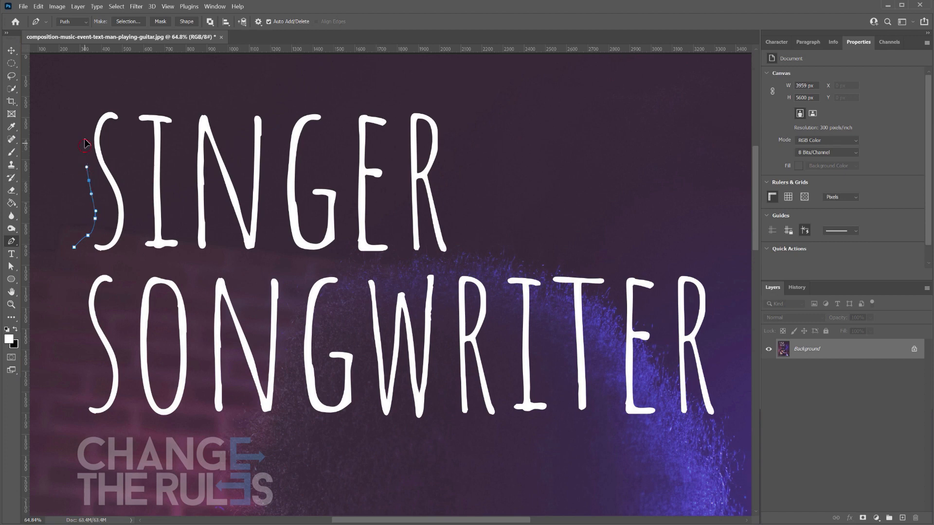
pyautogui.moveTo(144, 100); pyautogui.dragTo(149, 99)
pyautogui.moveTo(183, 98); pyautogui.dragTo(197, 98)
pyautogui.click(340, 102)
pyautogui.click(449, 141)
pyautogui.click(457, 226)
pyautogui.click(524, 251)
pyautogui.click(630, 254)
pyautogui.moveTo(695, 262); pyautogui.dragTo(596, 171)
pyautogui.click(633, 213)
pyautogui.moveTo(358, 346); pyautogui.dragTo(469, 346)
pyautogui.click(469, 346)
pyautogui.click(439, 345)
pyautogui.click(393, 344)
pyautogui.click(347, 341)
pyautogui.click(271, 339)
pyautogui.click(86, 154)
pyautogui.scroll(-4, 388, 206)
pyautogui.moveTo(388, 207); pyautogui.dragTo(380, 229)
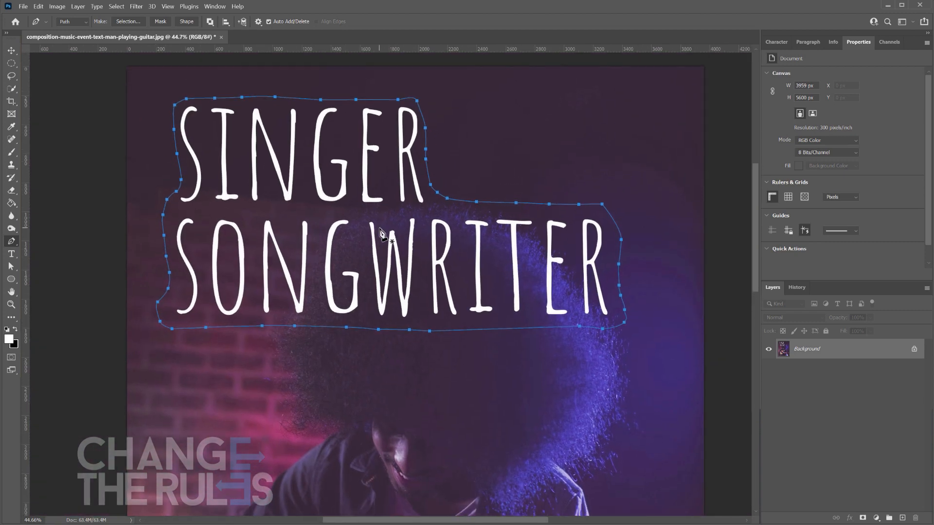
# Step: Convert the path around the lettering into a new anti-aliased selection with a 0-pixel feather radius
pyautogui.rightClick(382, 233)
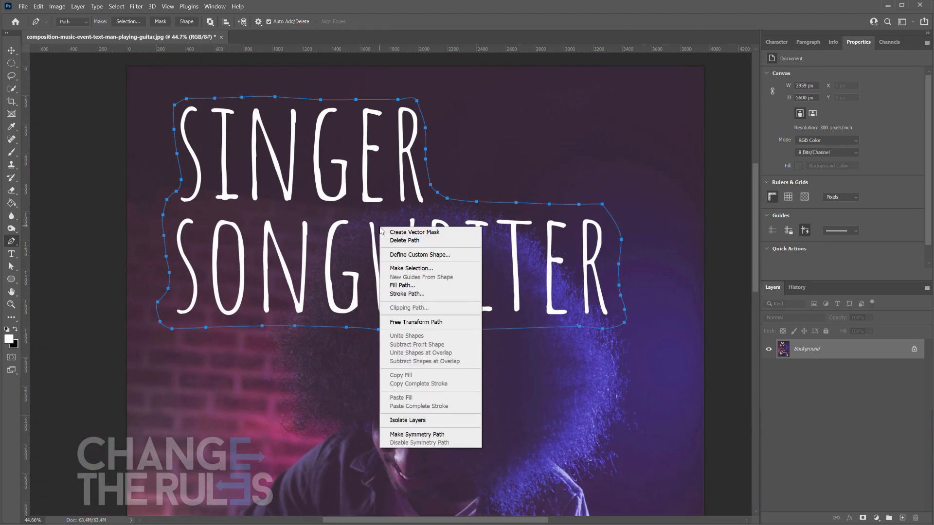
pyautogui.click(397, 269)
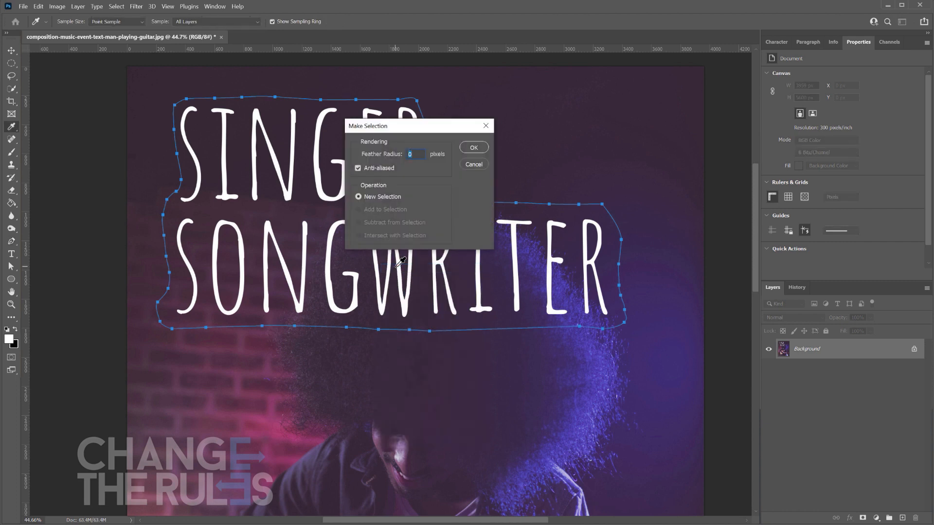
pyautogui.click(474, 148)
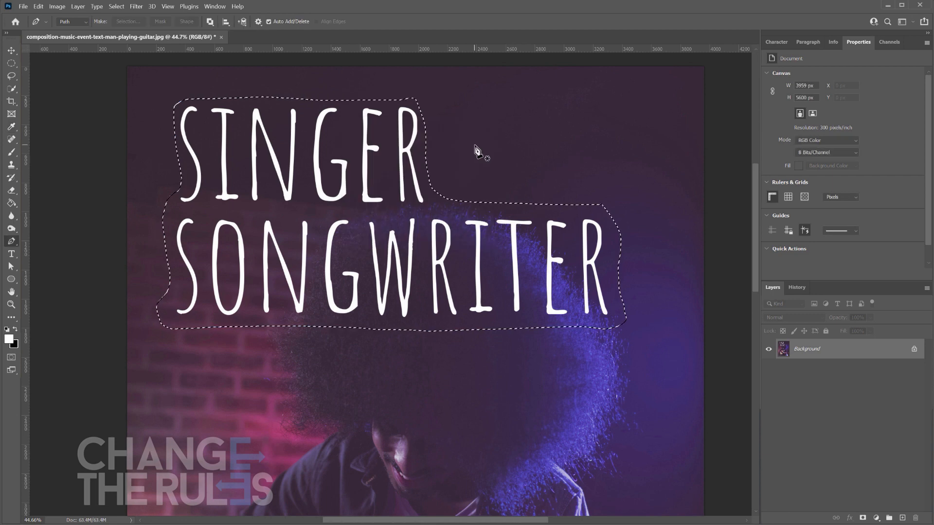
# Step: Narrow the selection to the white letters using Color Range set to Highlights, with fuzziness 20% and range 190
pyautogui.click(112, 7)
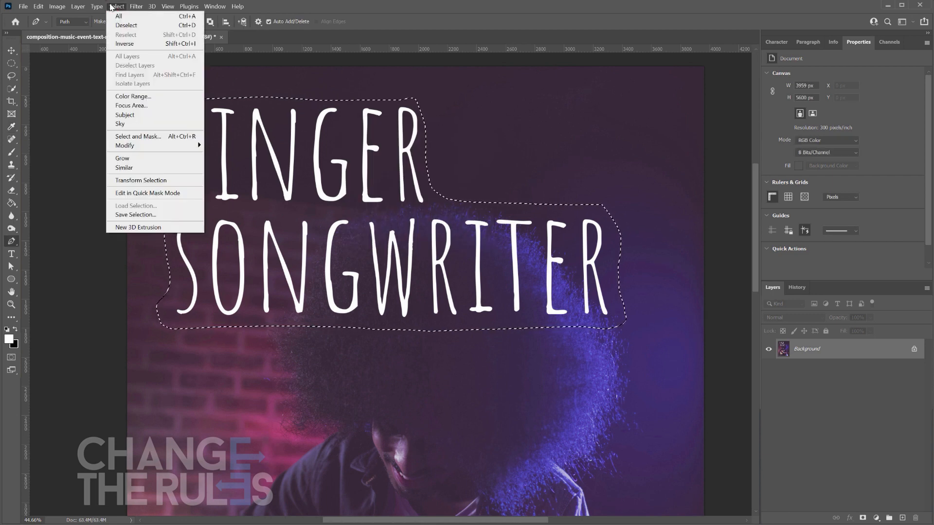
pyautogui.click(133, 97)
pyautogui.moveTo(569, 160); pyautogui.dragTo(514, 111)
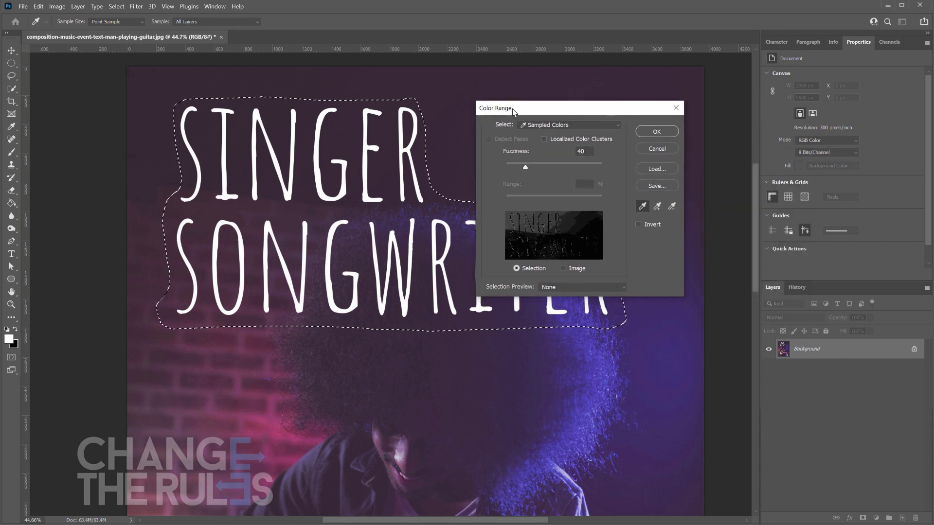
pyautogui.click(545, 126)
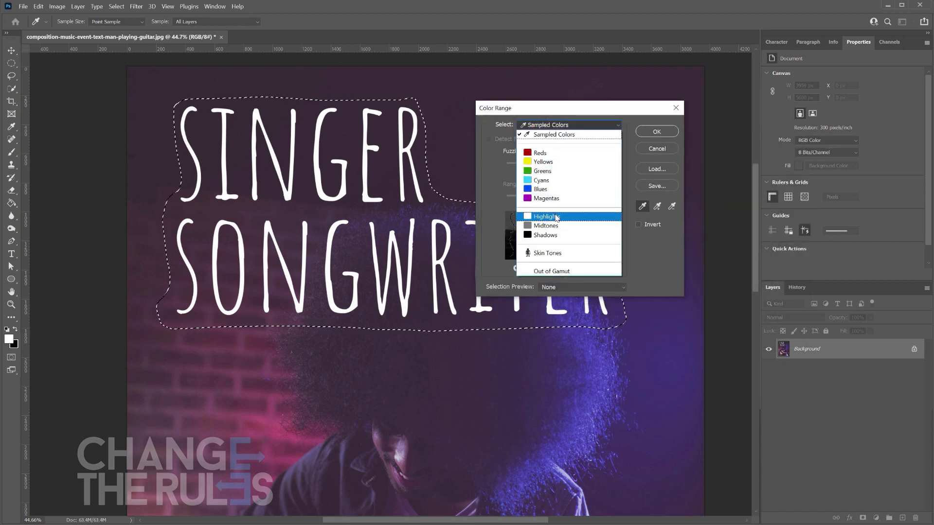
pyautogui.click(557, 218)
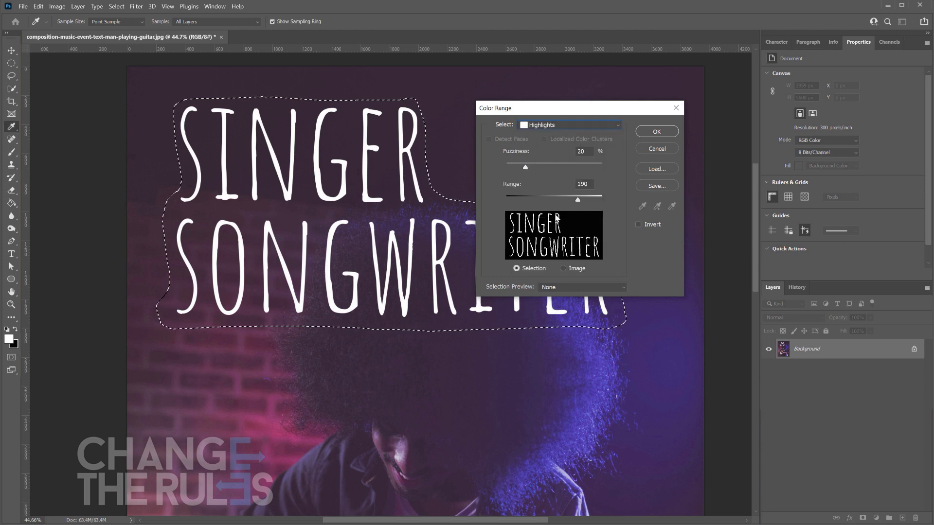
pyautogui.click(611, 125)
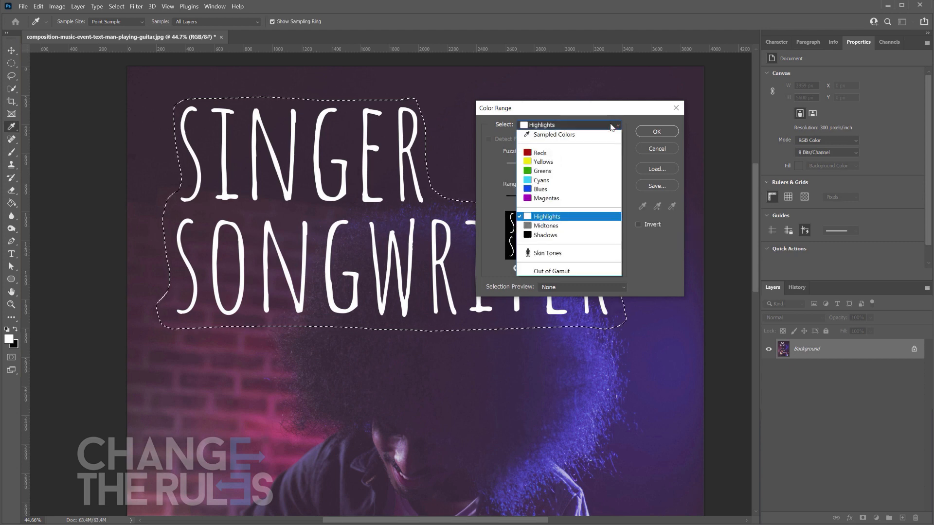
pyautogui.click(605, 141)
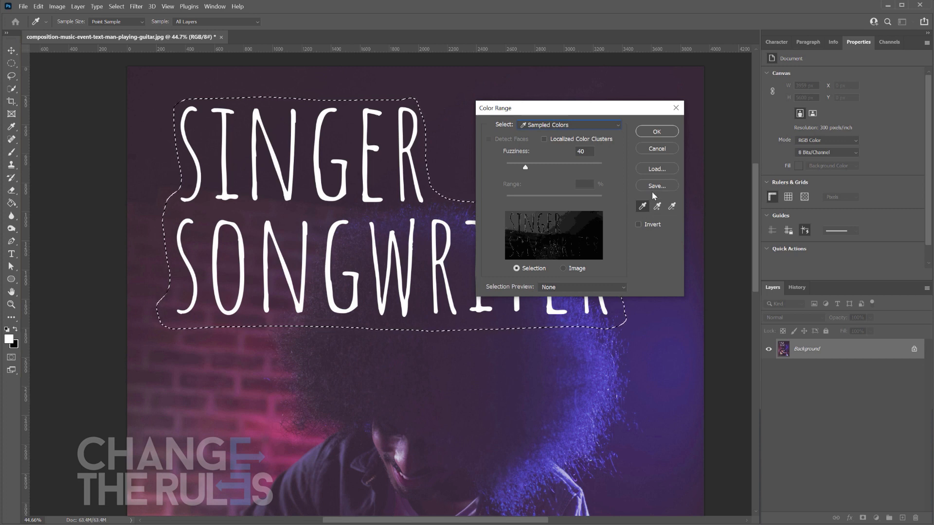
pyautogui.click(578, 126)
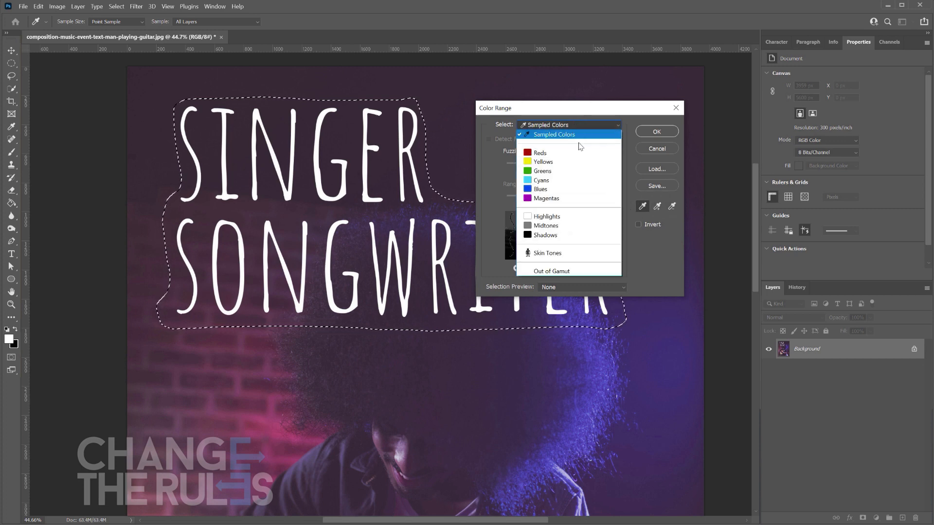
pyautogui.click(547, 217)
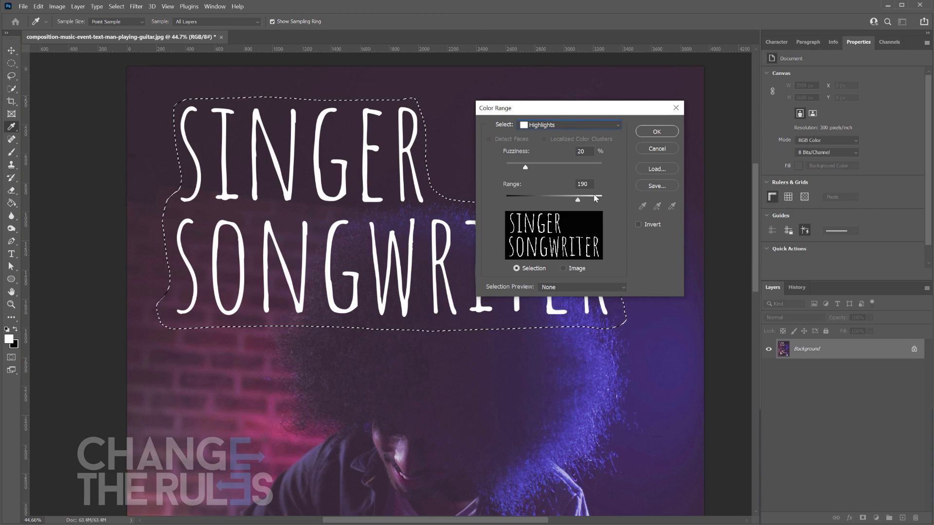
pyautogui.click(649, 130)
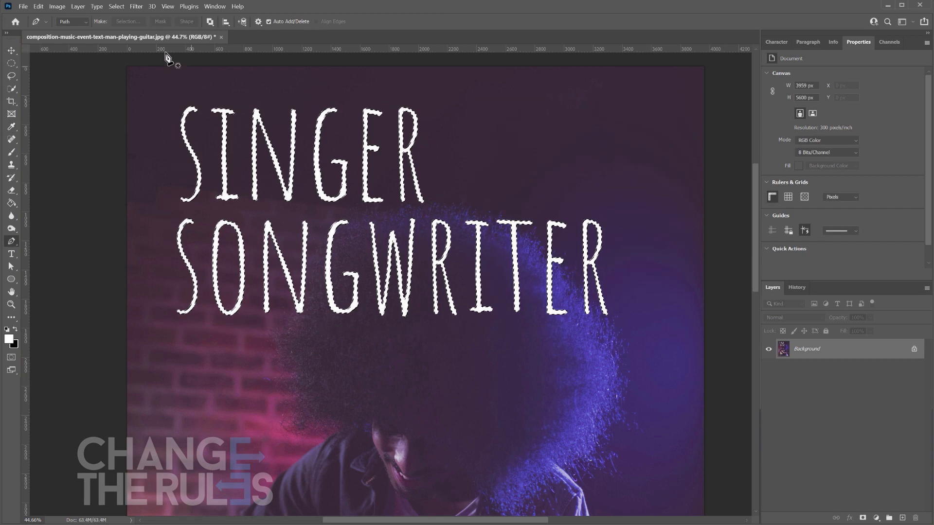
# Step: Expand the letter selection by 10 pixels
pyautogui.click(116, 6)
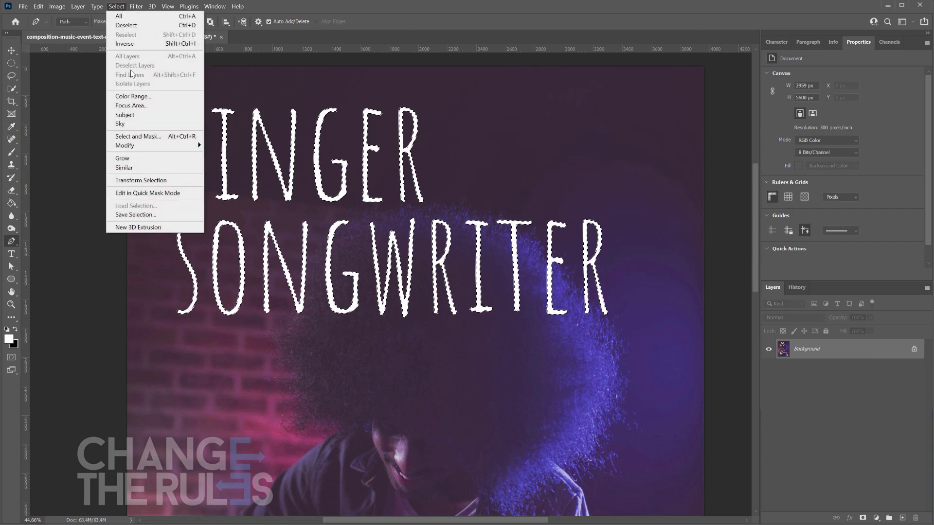
pyautogui.moveTo(134, 146)
pyautogui.click(220, 164)
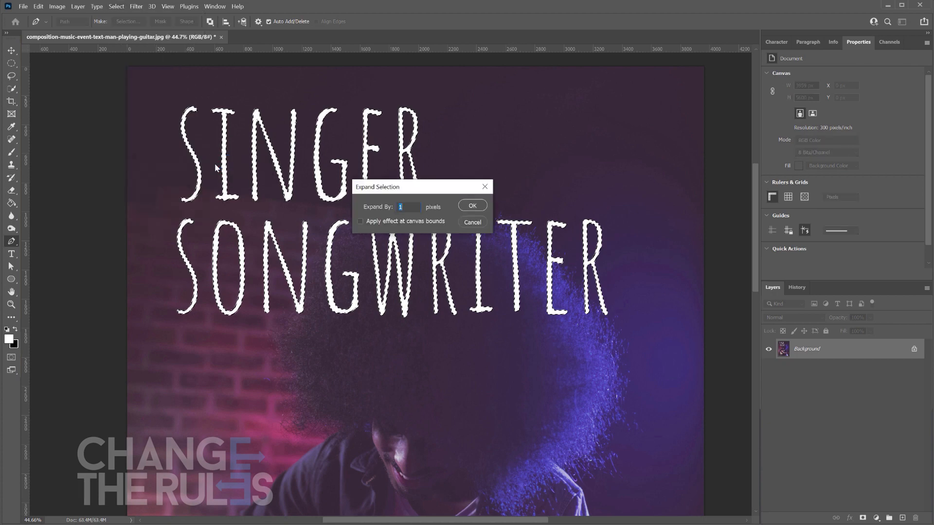
pyautogui.write('10')
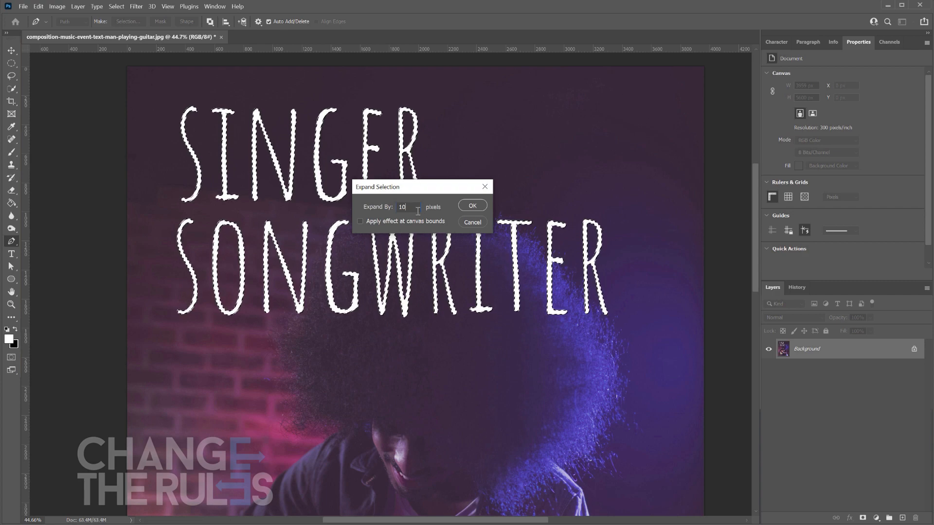
pyautogui.click(471, 206)
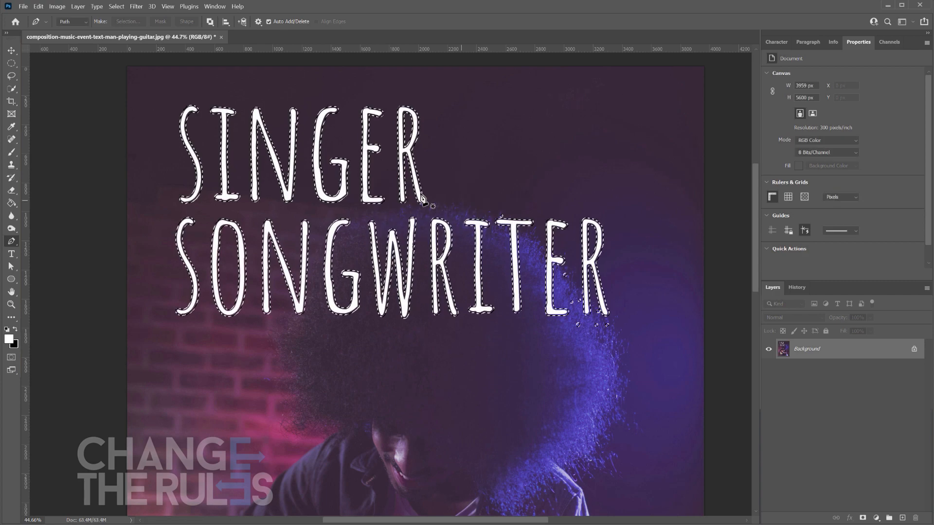
# Step: Remove the lettering with a Content-Aware fill using Color Adaptation, Normal mode and 100% opacity, and deselect
pyautogui.click(39, 6)
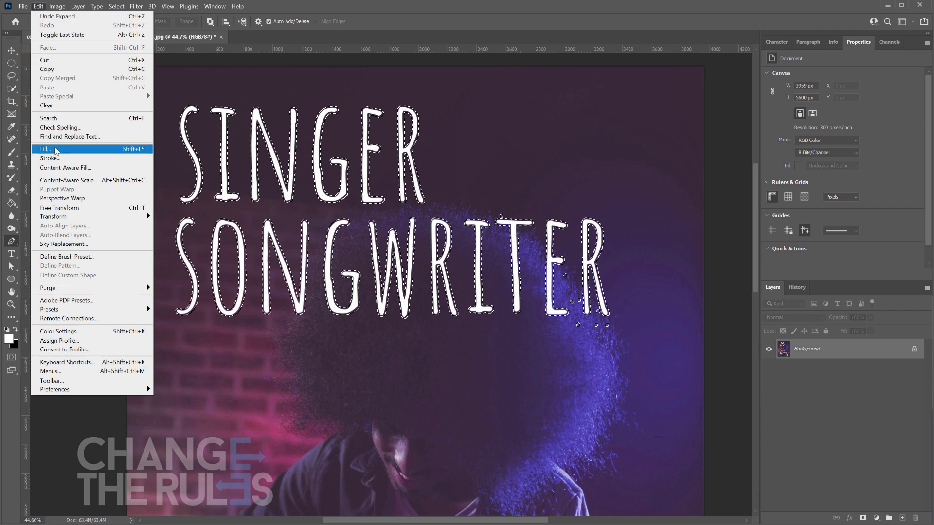
pyautogui.click(56, 150)
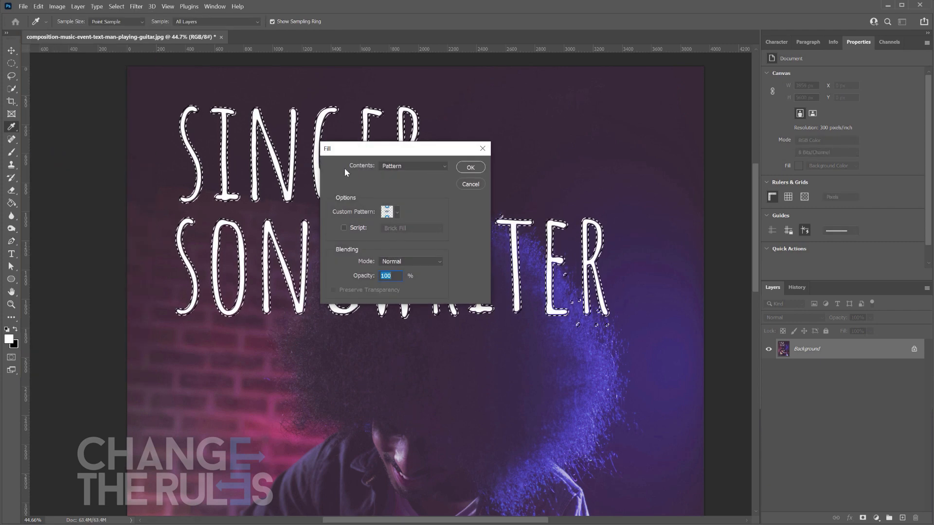
pyautogui.click(416, 166)
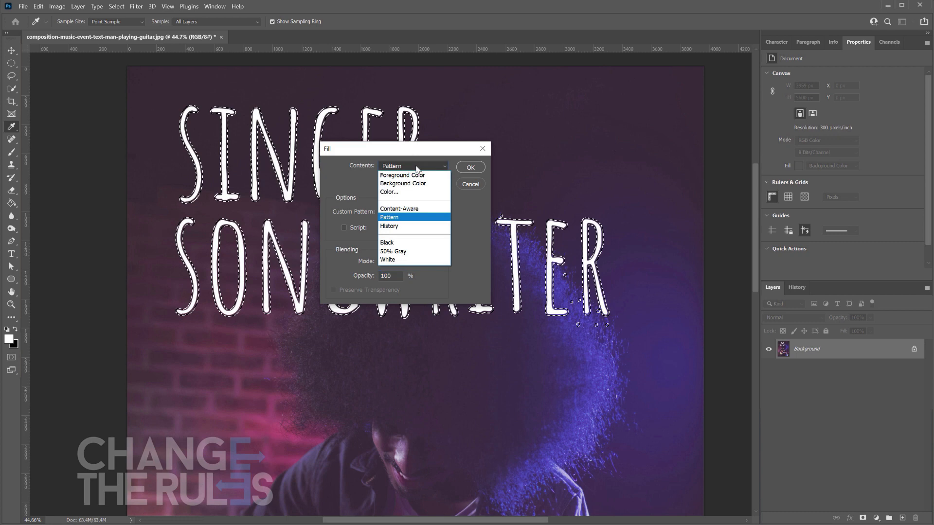
pyautogui.click(413, 209)
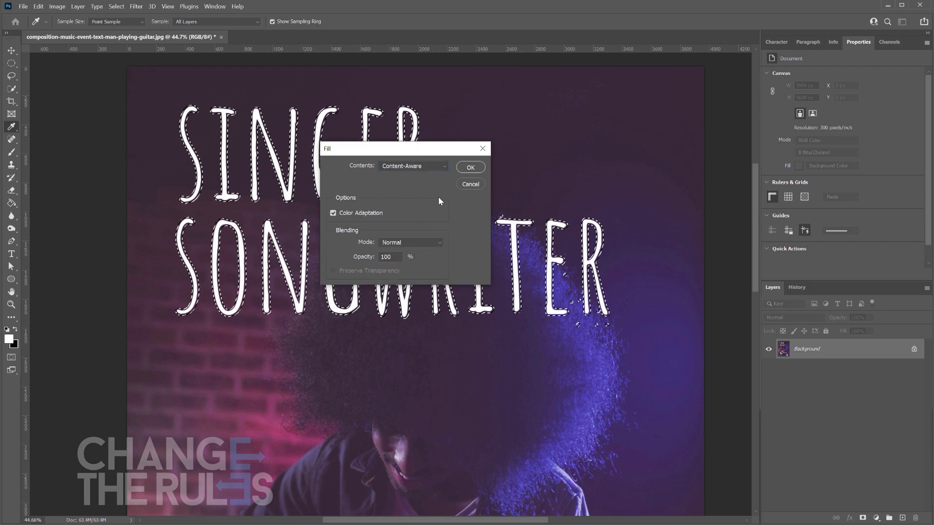
pyautogui.click(471, 167)
pyautogui.press('p')
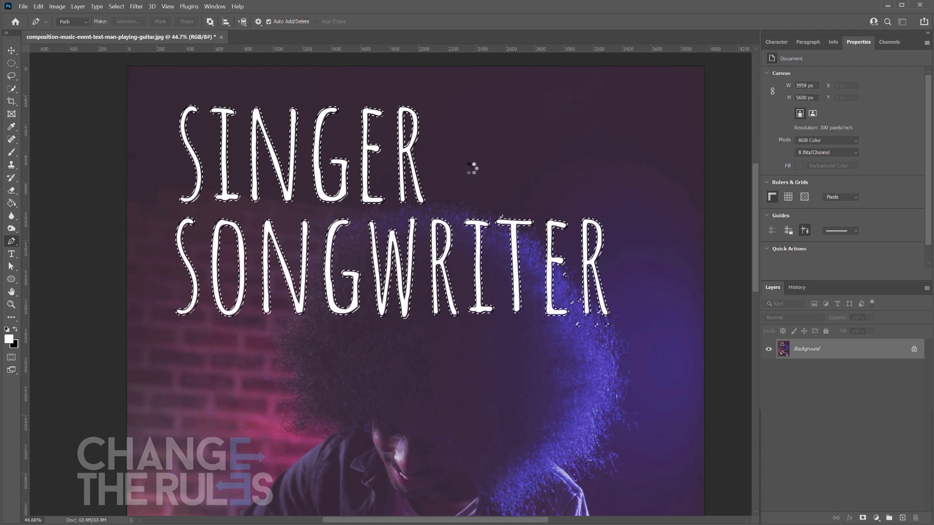
pyautogui.hotkey('ctrl', 'd')
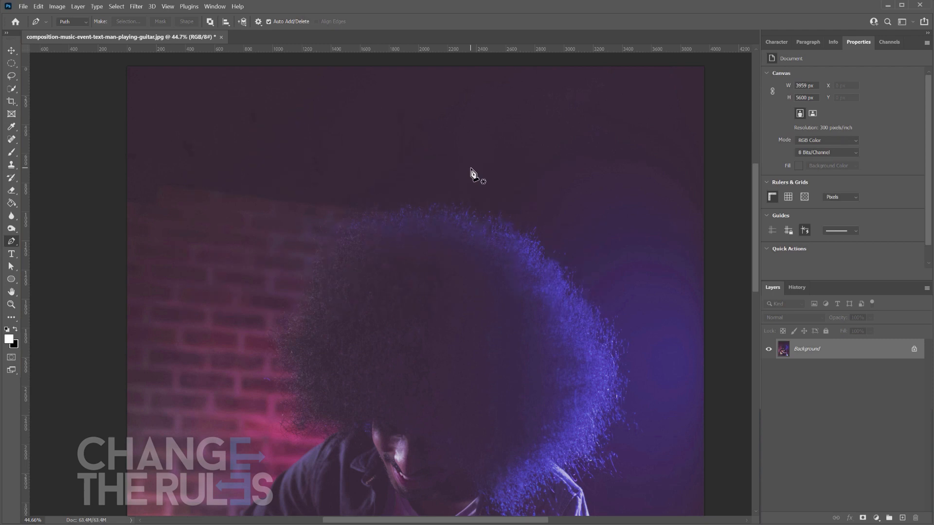
pyautogui.press('z')
pyautogui.keyDown('alt'); pyautogui.click(496, 269); pyautogui.keyUp('alt')
pyautogui.click(403, 129)
pyautogui.moveTo(405, 148); pyautogui.dragTo(415, 169)
pyautogui.keyDown('alt'); pyautogui.click(416, 207); pyautogui.keyUp('alt')
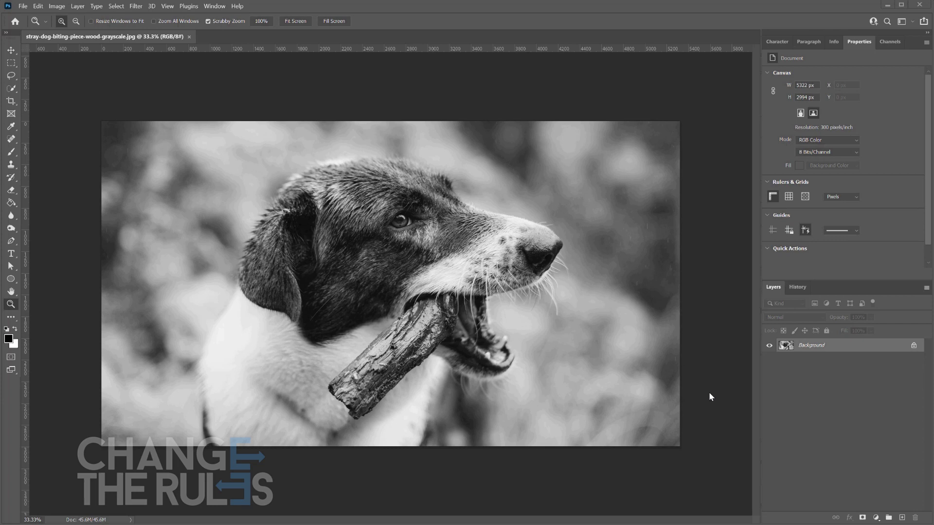
# Step: Enable the Colorize neural filter on the black-and-white dog photo
pyautogui.click(136, 6)
pyautogui.click(152, 41)
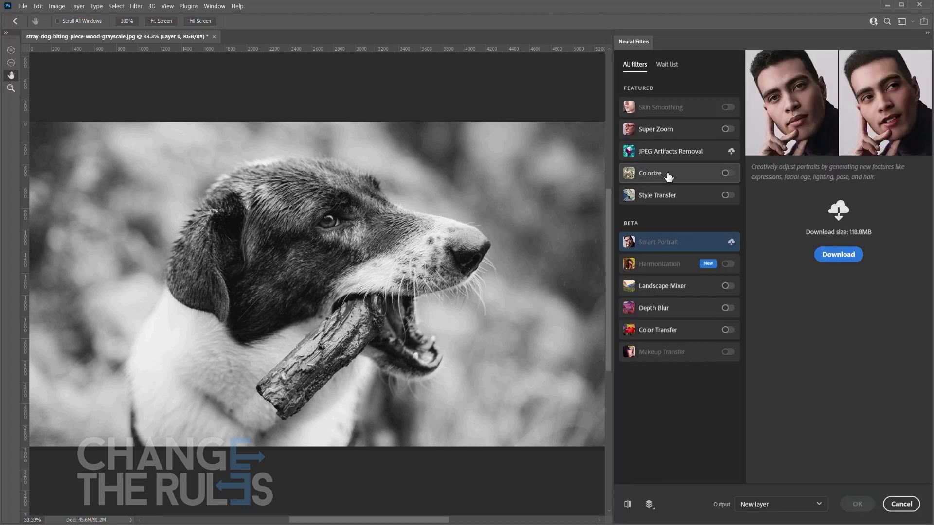
pyautogui.click(727, 173)
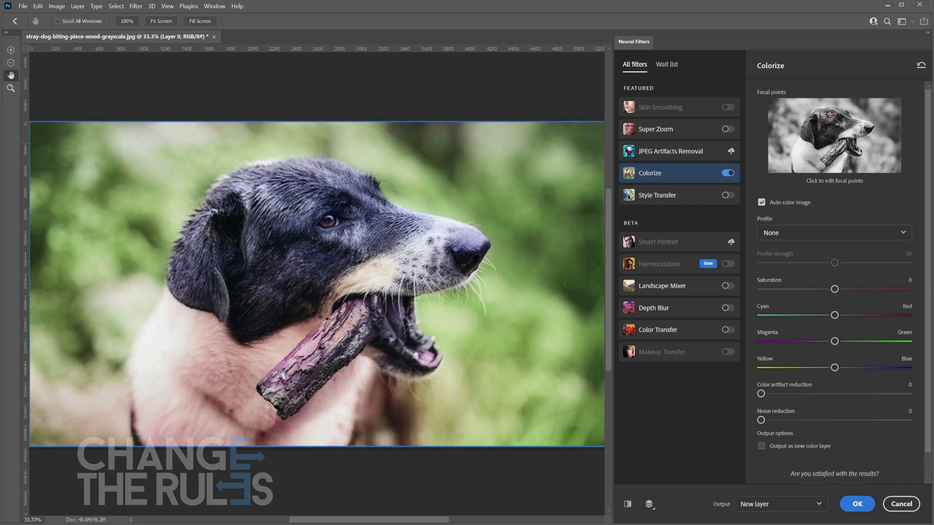
# Step: Add a Colorize focal point on the dog's head and give it a dark blue color with hue 215
pyautogui.click(830, 114)
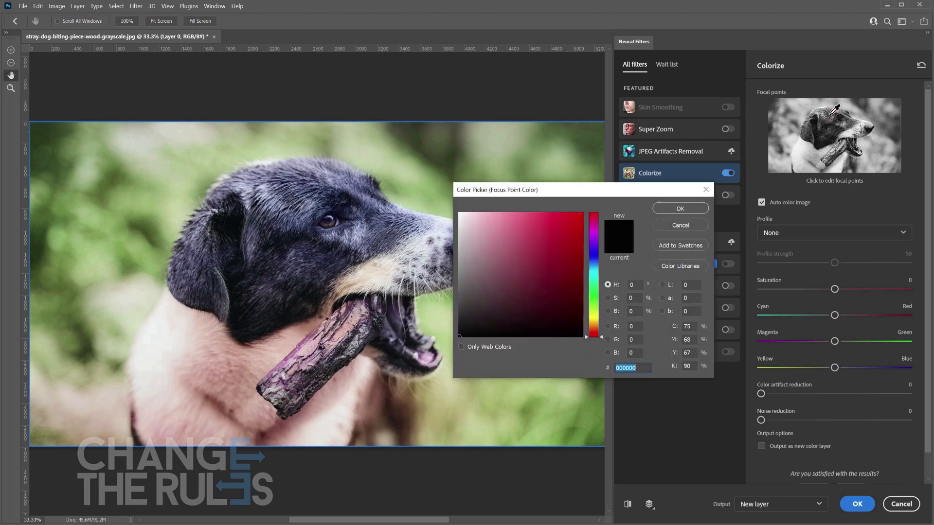
pyautogui.click(592, 263)
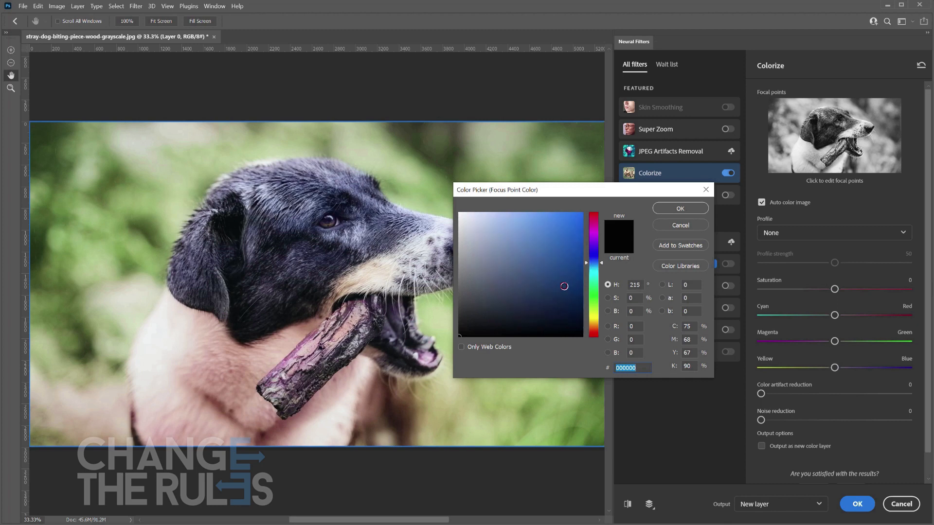
pyautogui.click(564, 286)
pyautogui.click(669, 209)
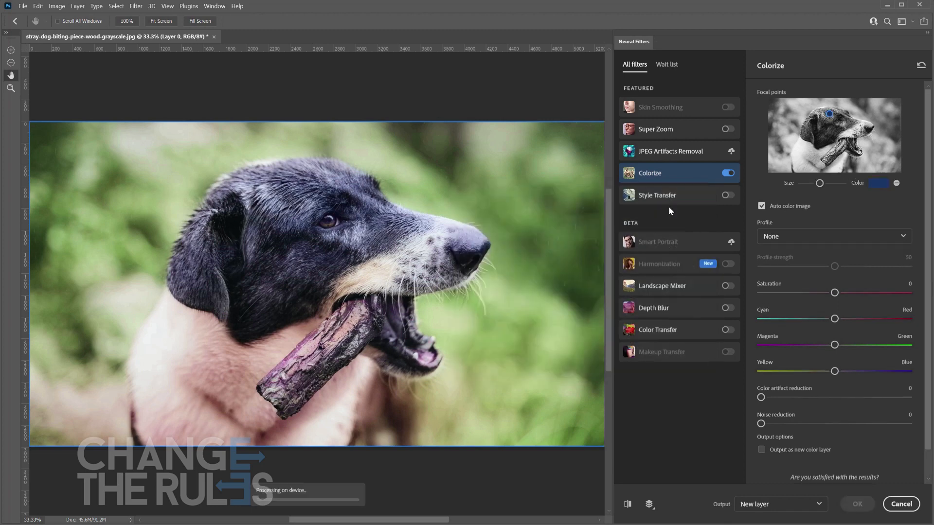
# Step: Color a second focal point in the dog's open mouth dark red and apply Colorize with Saturation +7 to a new layer
pyautogui.click(858, 150)
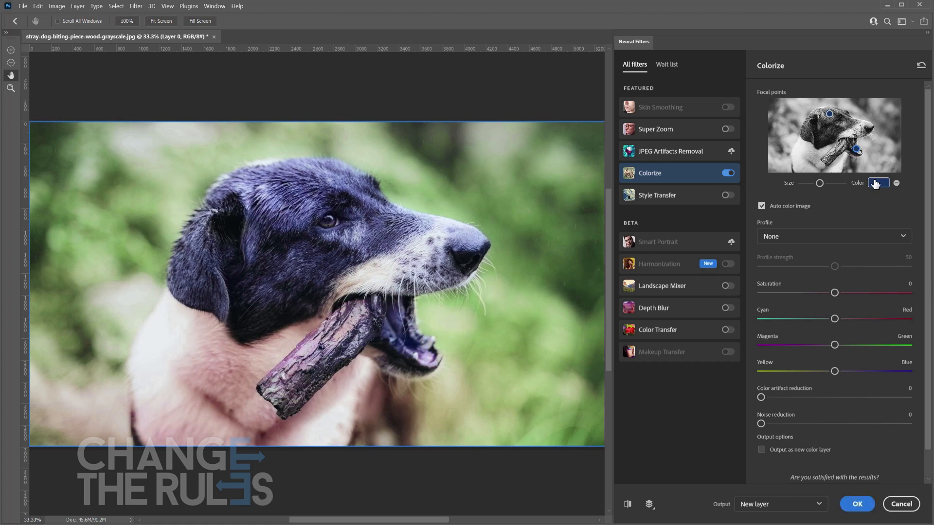
pyautogui.click(879, 183)
pyautogui.click(594, 216)
pyautogui.click(582, 249)
pyautogui.click(682, 208)
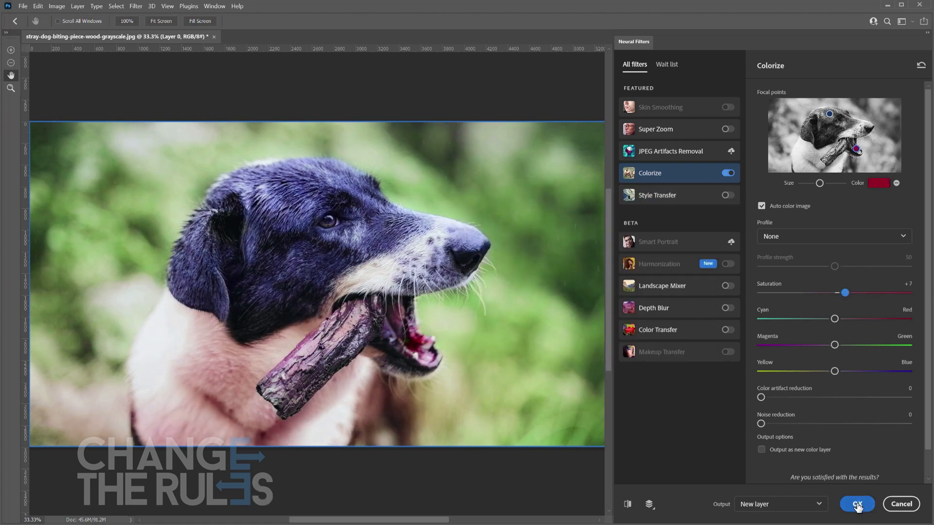
pyautogui.click(857, 505)
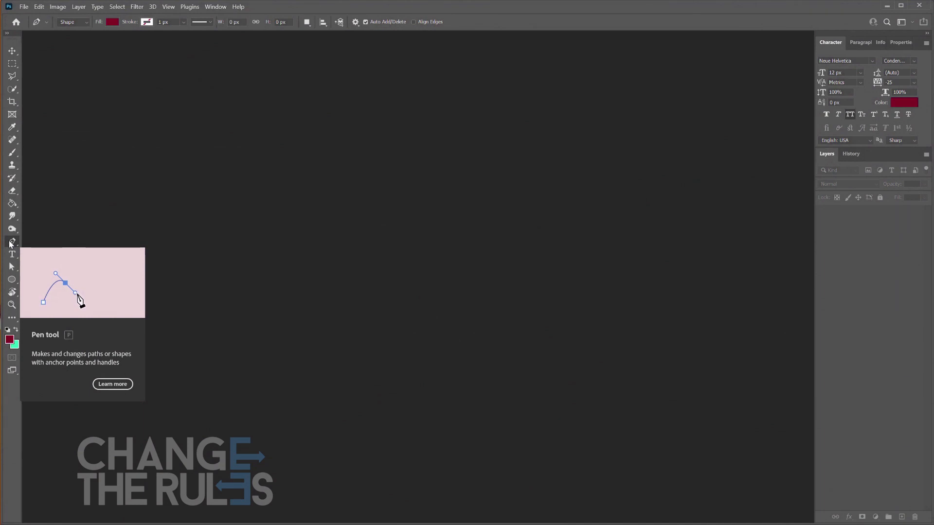
# Step: Try the Freeform Pen and Curvature Pen variants and return to the standard Pen tool
pyautogui.rightClick(10, 241)
pyautogui.click(35, 251)
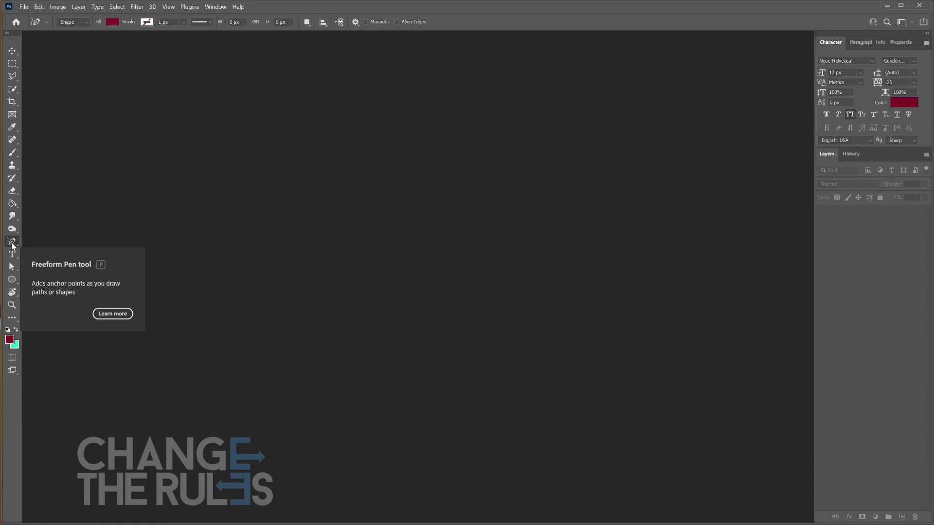
pyautogui.rightClick(12, 243)
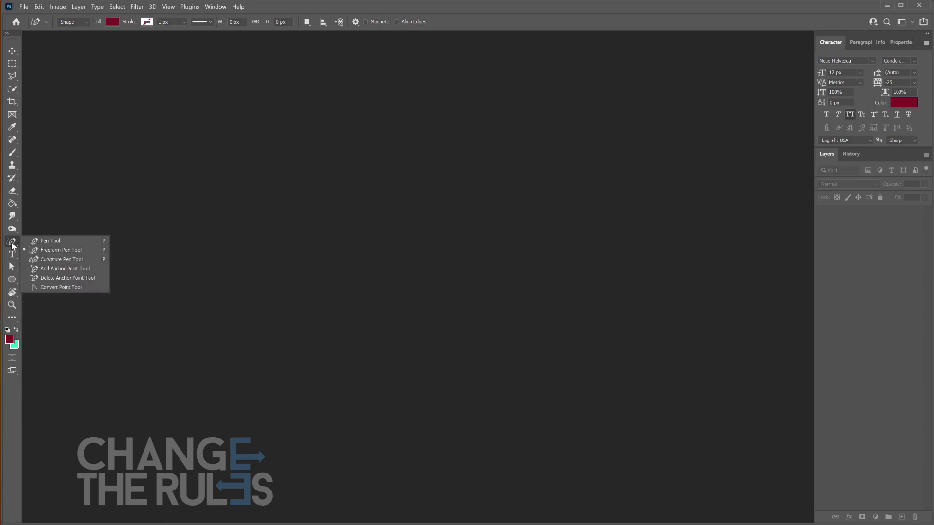
pyautogui.click(37, 262)
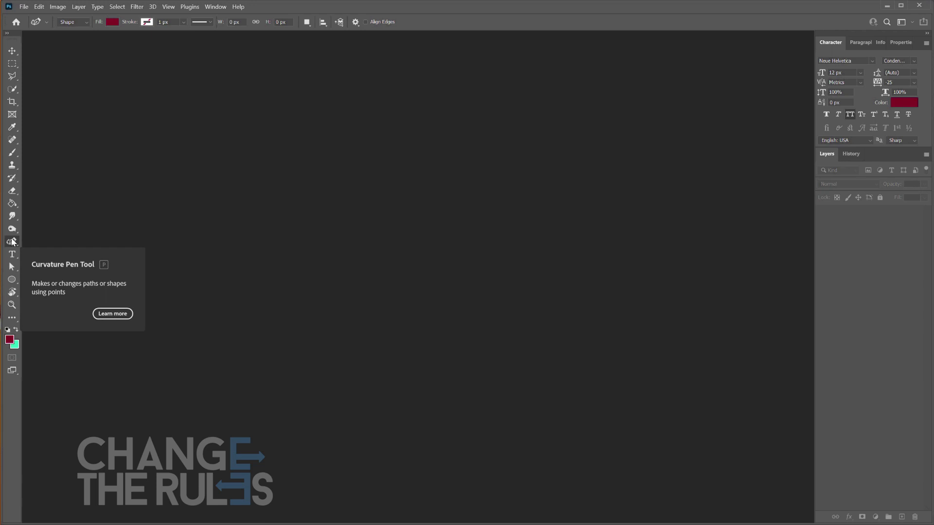
pyautogui.rightClick(12, 242)
pyautogui.click(40, 243)
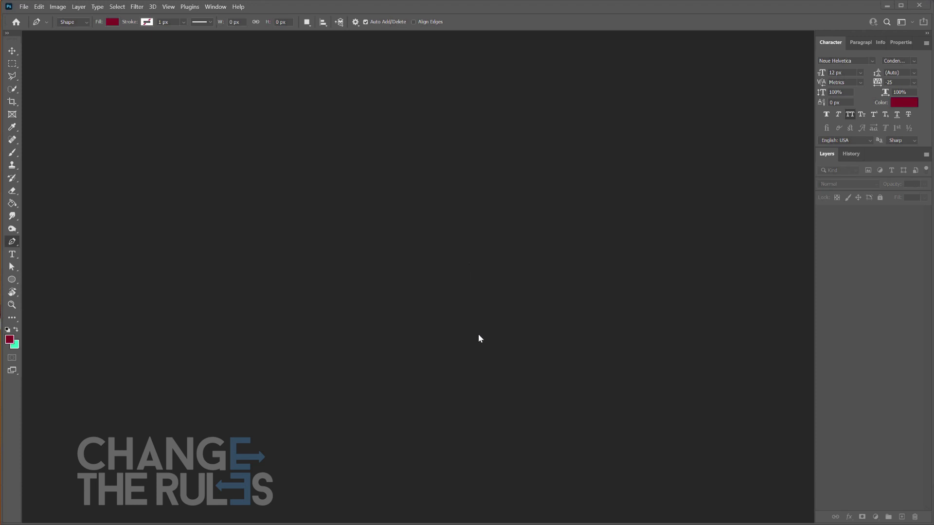
# Step: Open 01.jpg with the box of social media cubes and set the Pen tool to Path mode
pyautogui.moveTo(469, 264); pyautogui.dragTo(438, 263)
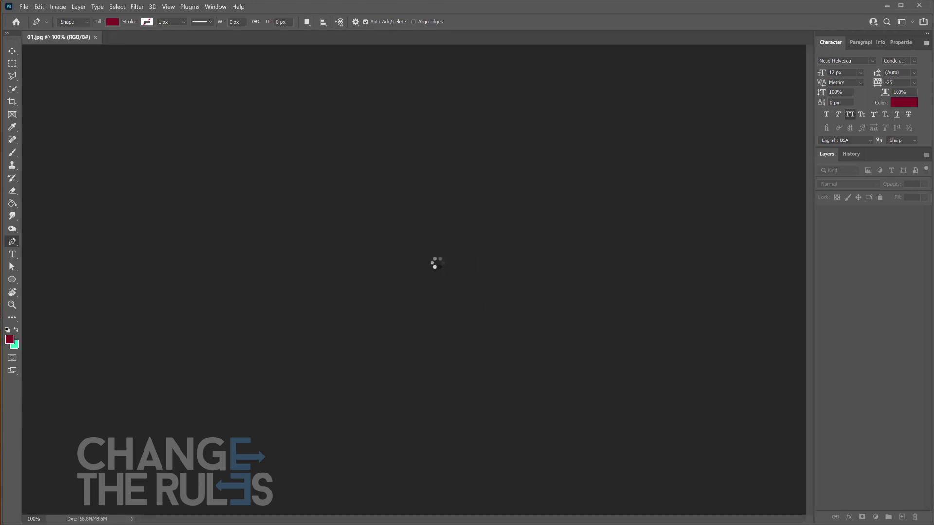
pyautogui.press('z')
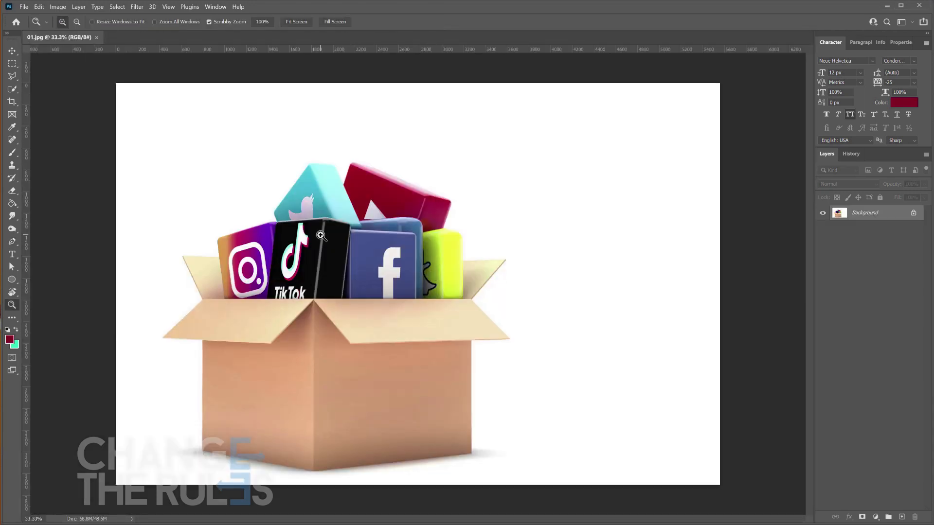
pyautogui.click(321, 236)
pyautogui.press('v')
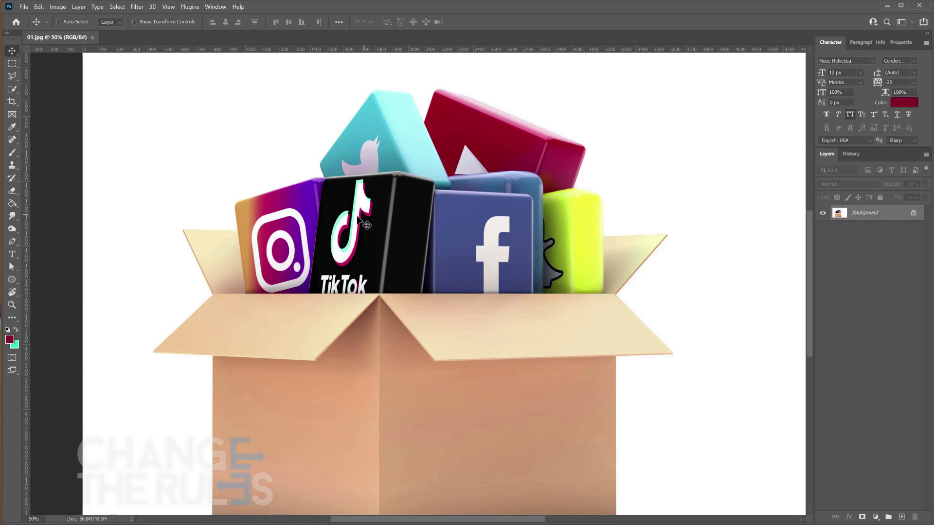
pyautogui.click(11, 242)
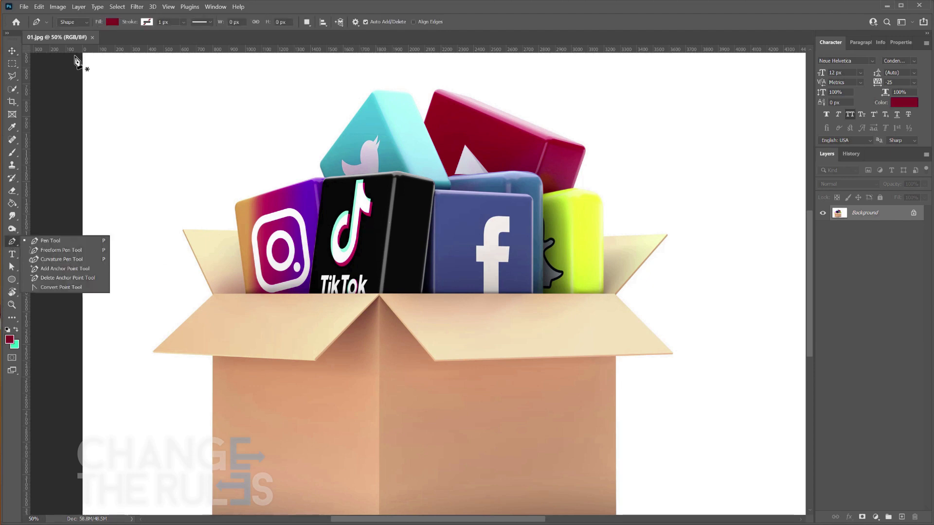
pyautogui.click(86, 21)
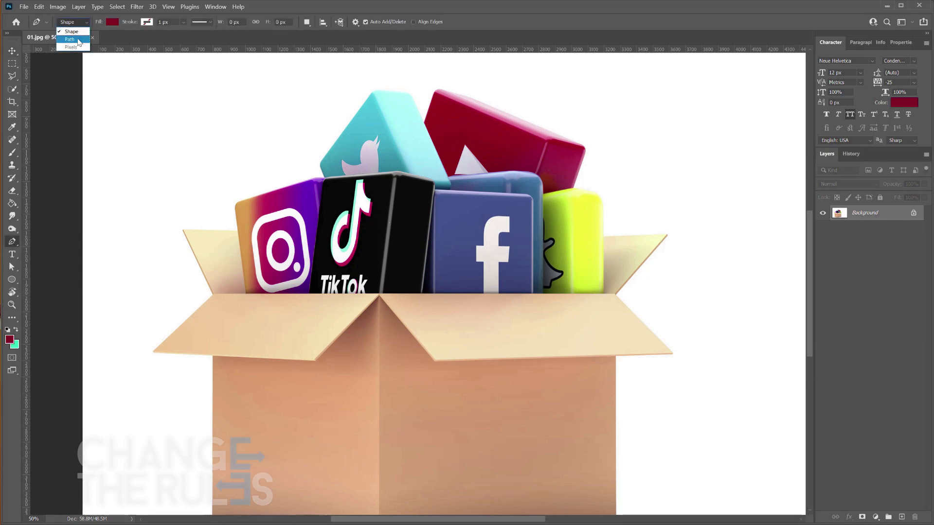
pyautogui.click(78, 40)
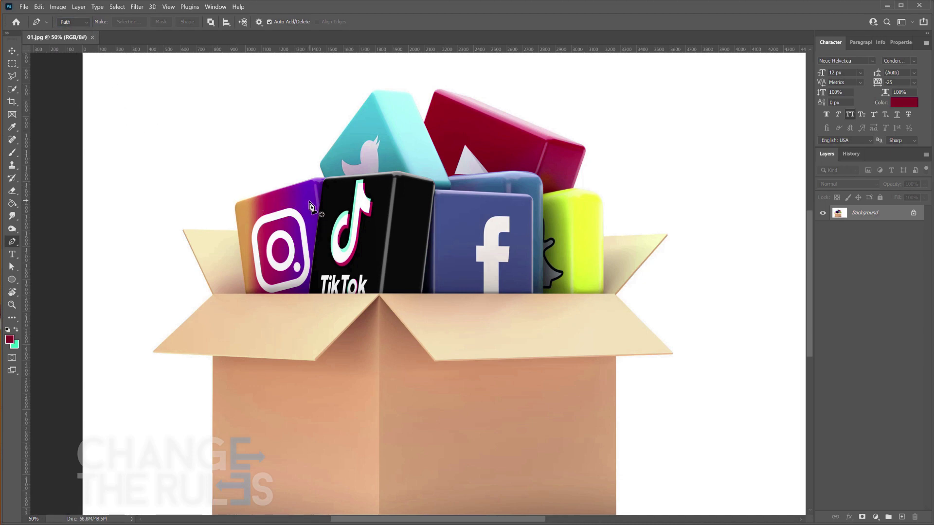
# Step: Trace a closed Pen path around the whole group of social media cubes, following their rounded corners and the box's front opening edge
pyautogui.scroll(5, 329, 169)
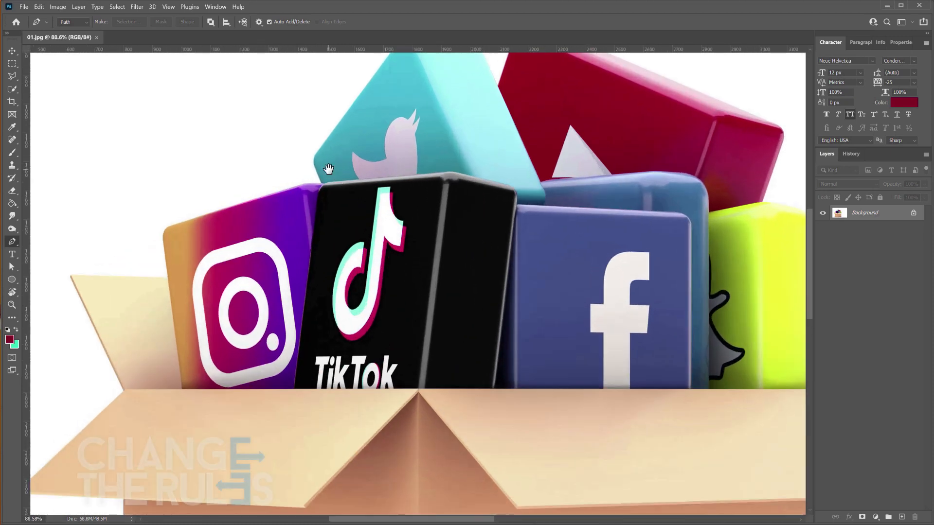
pyautogui.moveTo(328, 169)
pyautogui.mouseDown()
pyautogui.moveTo(319, 219)
pyautogui.moveTo(343, 168)
pyautogui.mouseUp()
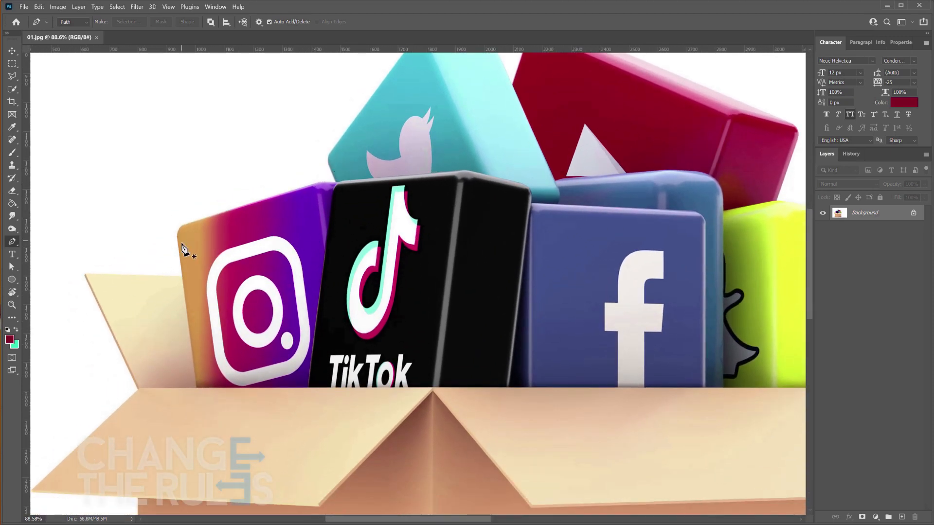
pyautogui.scroll(3, 184, 245)
pyautogui.click(176, 245)
pyautogui.moveTo(195, 210); pyautogui.dragTo(226, 201)
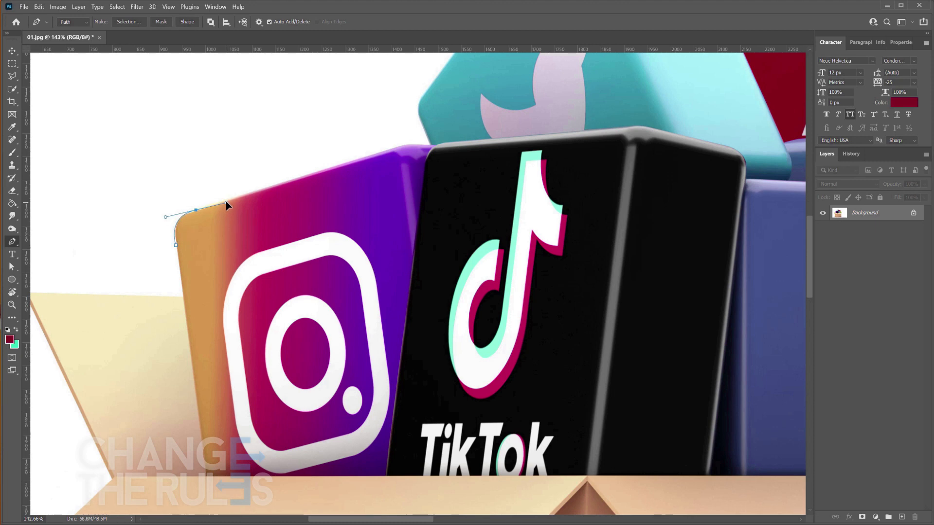
pyautogui.click(389, 149)
pyautogui.moveTo(424, 143); pyautogui.dragTo(368, 220)
pyautogui.click(348, 206)
pyautogui.moveTo(356, 179); pyautogui.dragTo(367, 166)
pyautogui.moveTo(434, 140); pyautogui.dragTo(337, 274)
pyautogui.click(393, 130)
pyautogui.moveTo(422, 113); pyautogui.dragTo(445, 118)
pyautogui.click(499, 123)
pyautogui.moveTo(515, 141); pyautogui.dragTo(522, 159)
pyautogui.click(546, 209)
pyautogui.moveTo(530, 206); pyautogui.dragTo(405, 285)
pyautogui.click(447, 205)
pyautogui.moveTo(480, 195); pyautogui.dragTo(506, 204)
pyautogui.click(546, 215)
pyautogui.moveTo(633, 267); pyautogui.dragTo(404, 196)
pyautogui.click(637, 278)
pyautogui.moveTo(615, 320); pyautogui.dragTo(570, 256)
pyautogui.moveTo(603, 247); pyautogui.dragTo(591, 280)
pyautogui.click(571, 338)
pyautogui.moveTo(614, 392); pyautogui.dragTo(553, 261)
pyautogui.click(519, 185)
pyautogui.moveTo(554, 442); pyautogui.dragTo(570, 255)
pyautogui.click(567, 290)
pyautogui.moveTo(262, 300); pyautogui.dragTo(552, 293)
pyautogui.click(221, 282)
pyautogui.moveTo(140, 279); pyautogui.dragTo(549, 290)
pyautogui.click(247, 294)
pyautogui.moveTo(249, 117); pyautogui.dragTo(272, 306)
pyautogui.click(240, 254)
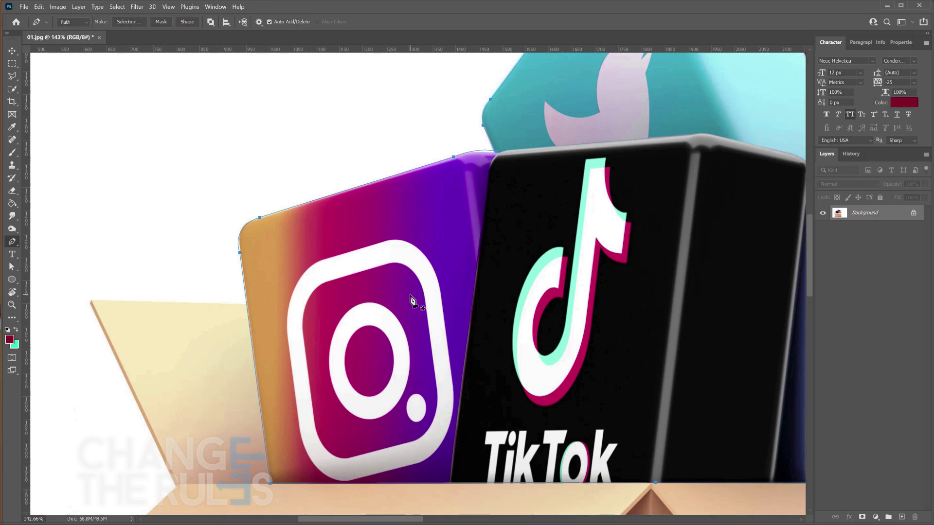
# Step: Convert the closed path into a new anti-aliased selection with a feather radius of 0 pixels
pyautogui.rightClick(395, 299)
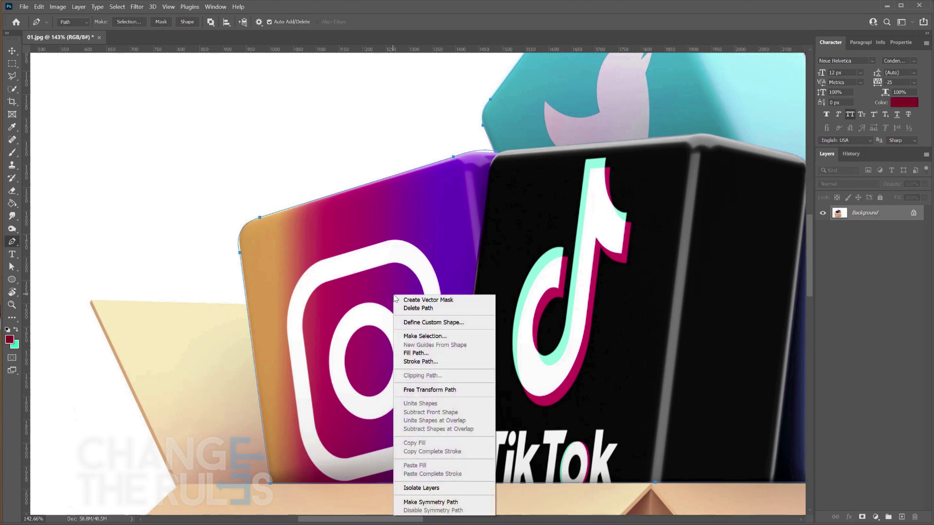
pyautogui.click(412, 337)
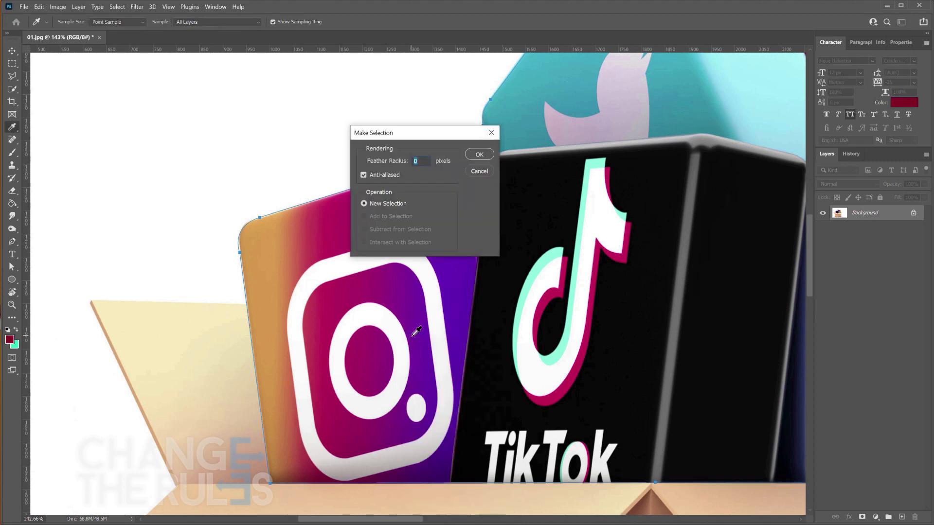
pyautogui.click(480, 154)
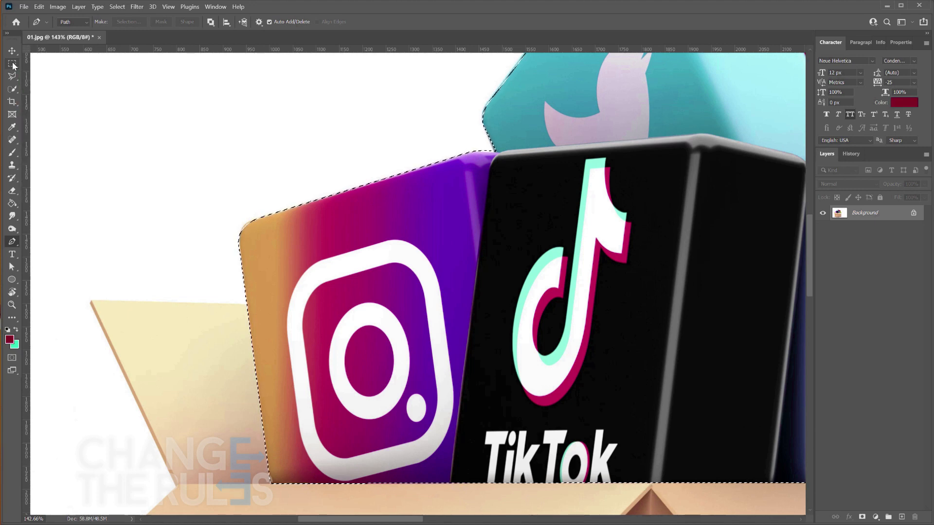
# Step: Cut the selected cubes onto a new layer and hide the Background layer
pyautogui.click(12, 65)
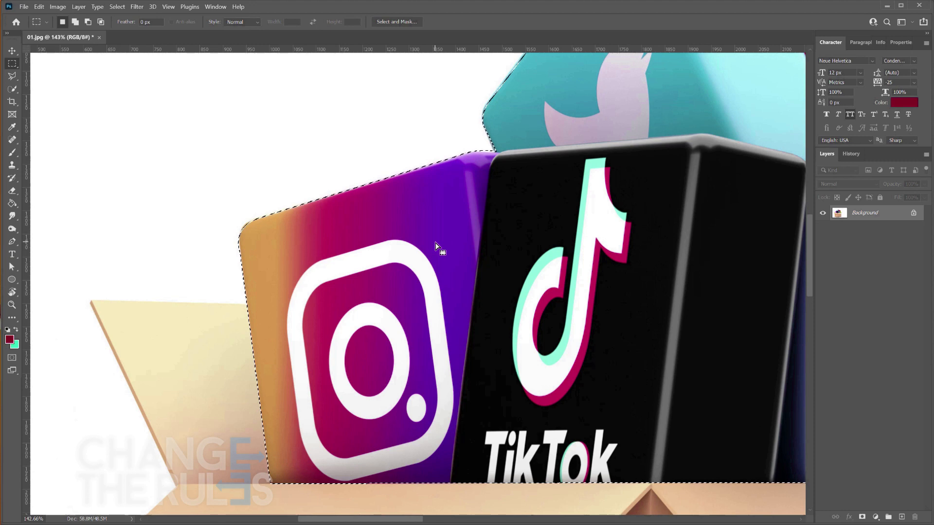
pyautogui.rightClick(451, 237)
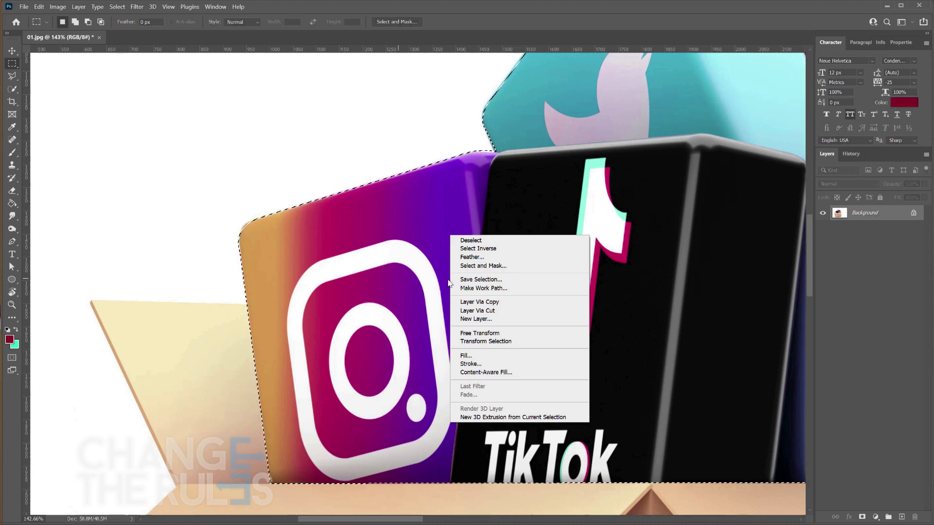
pyautogui.click(488, 311)
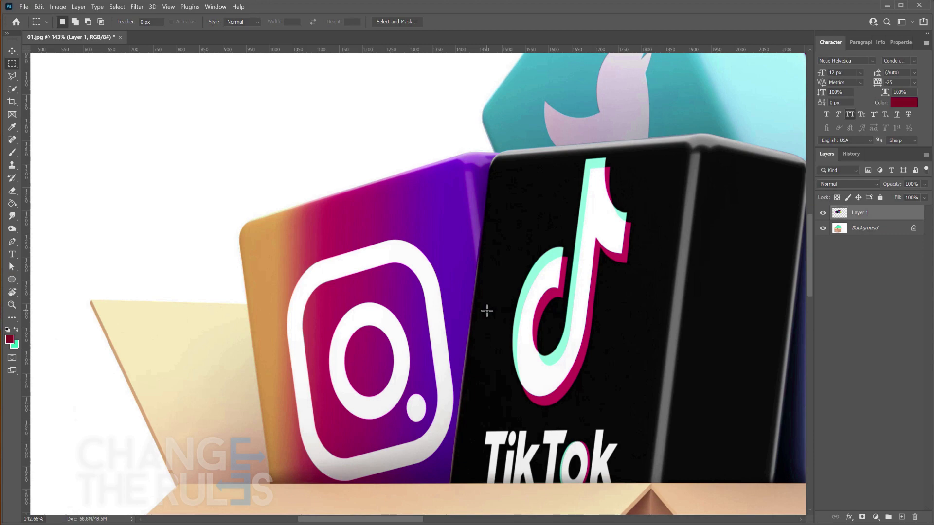
pyautogui.click(823, 228)
pyautogui.press('z')
pyautogui.moveTo(632, 260); pyautogui.dragTo(445, 296)
pyautogui.press('v')
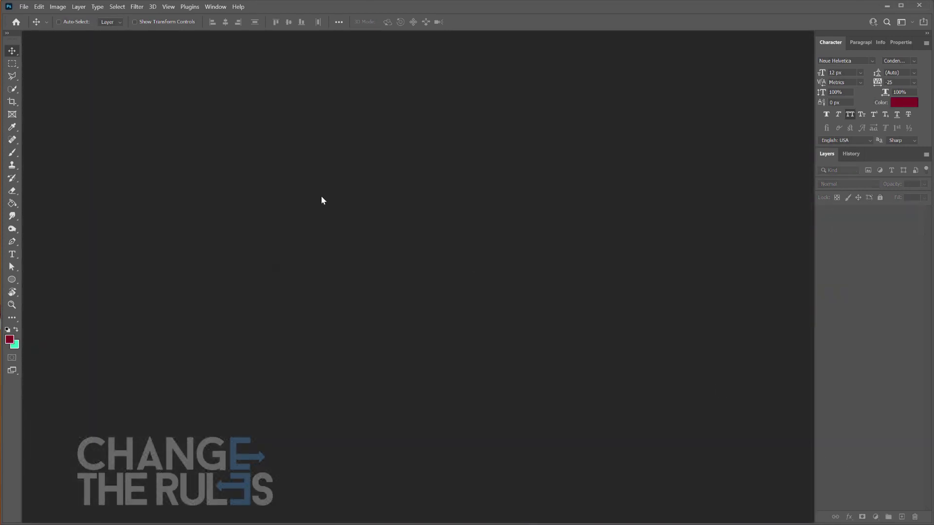
# Step: Create a new 1067 x 1700 px RGB document at 72 pixels per inch with a white background
pyautogui.click(23, 7)
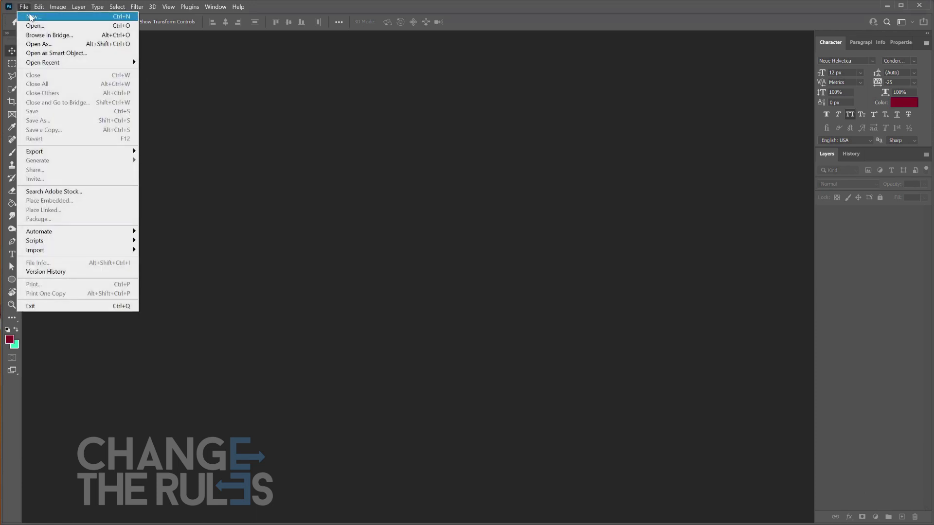
pyautogui.click(29, 18)
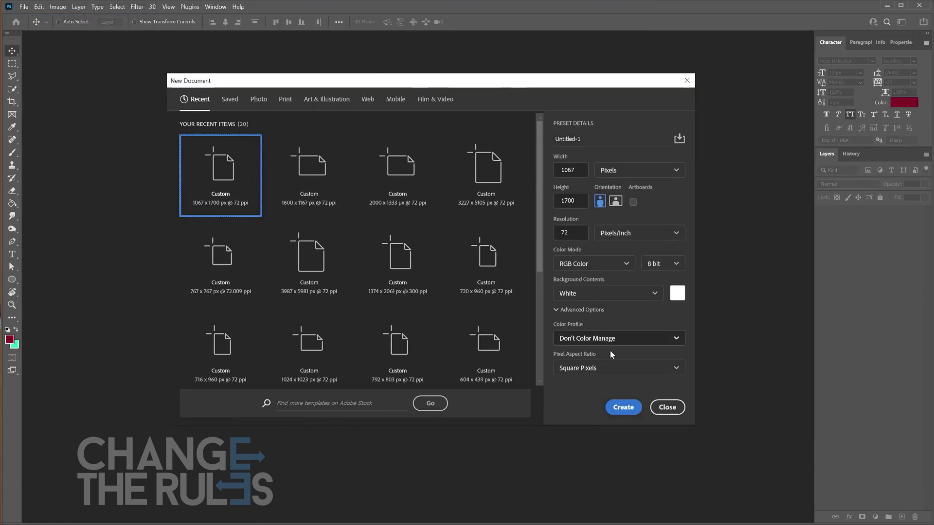
pyautogui.click(621, 407)
pyautogui.press('z')
pyautogui.click(465, 171)
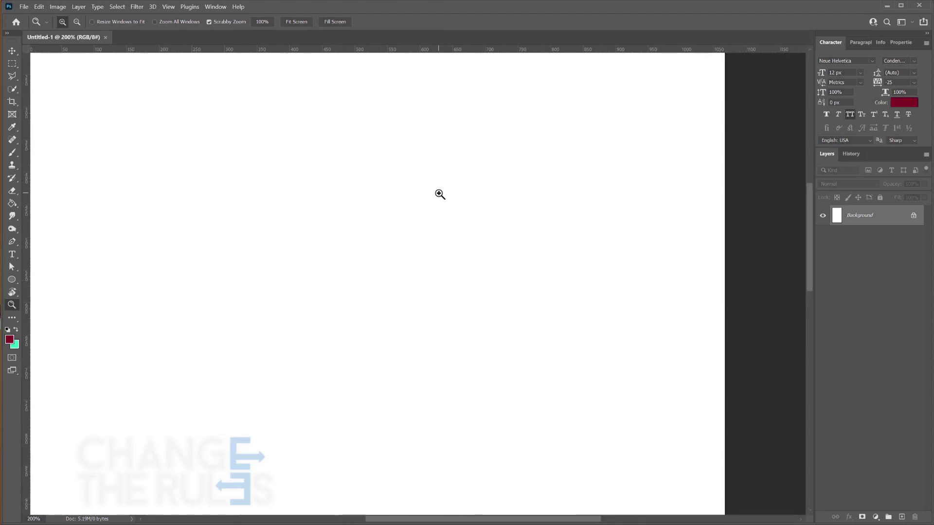
pyautogui.press('v')
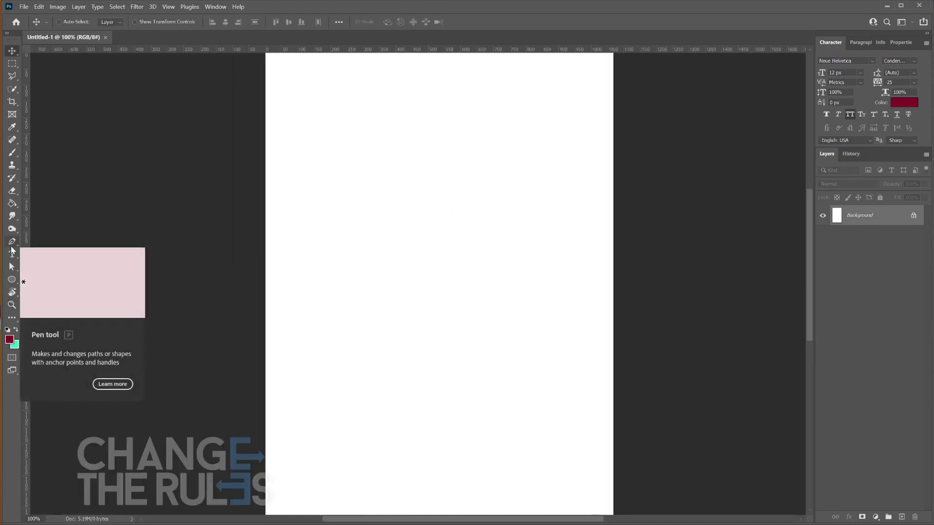
# Step: Draw a wavy six-point path across the page with the Curvature Pen tool, starting and ending just outside the canvas
pyautogui.click(12, 246)
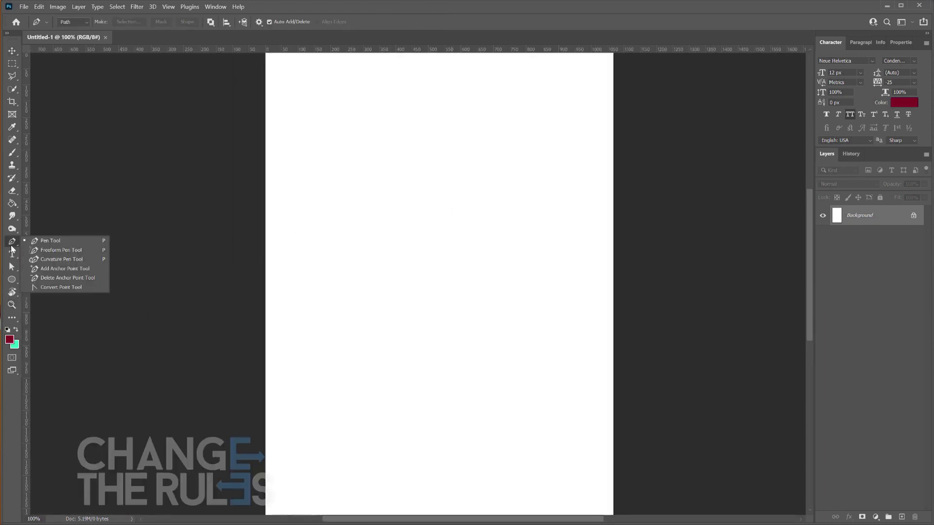
pyautogui.click(45, 258)
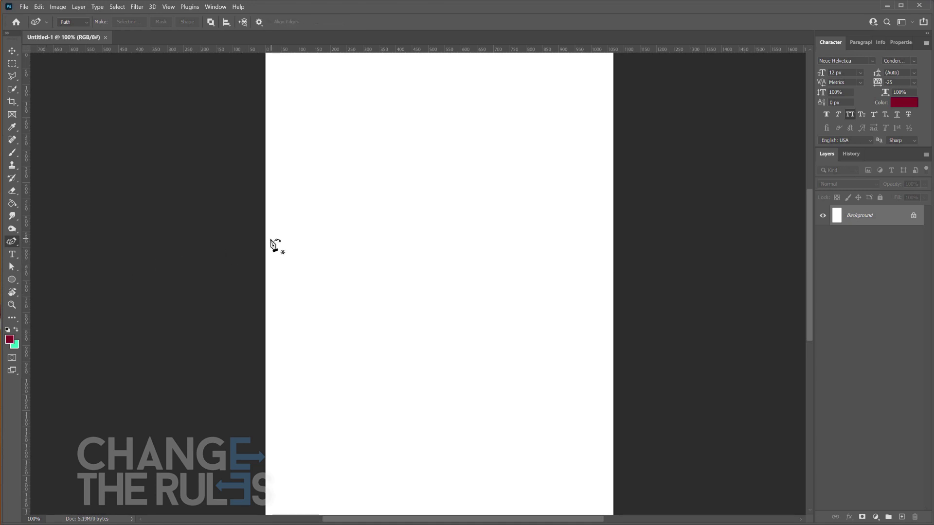
pyautogui.click(243, 240)
pyautogui.click(335, 219)
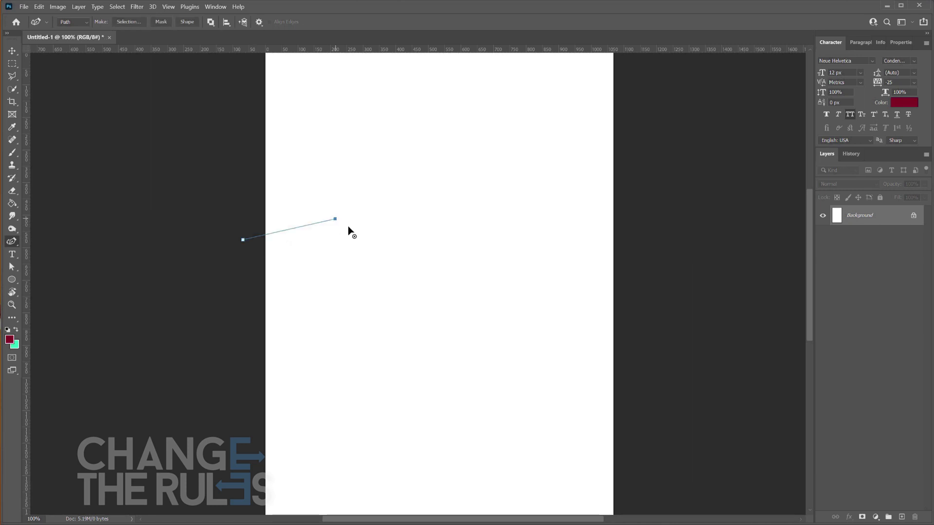
pyautogui.click(410, 247)
pyautogui.click(496, 227)
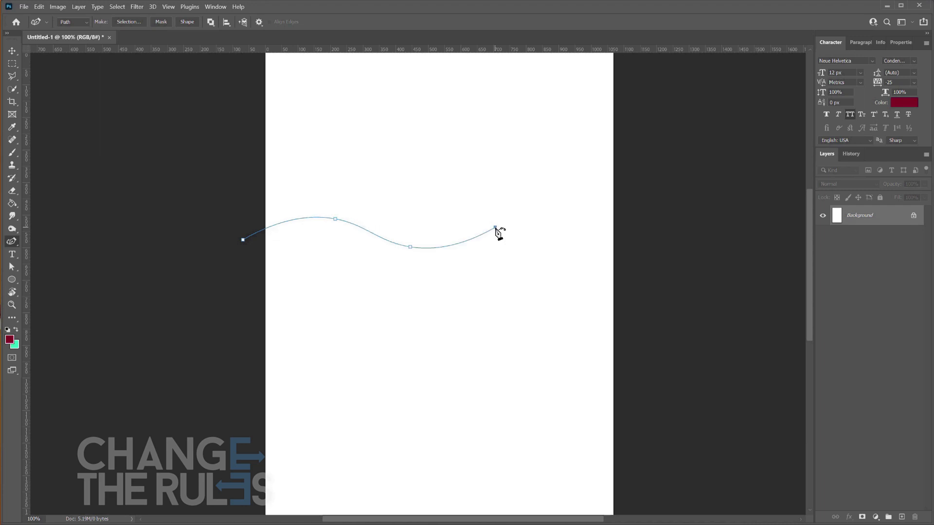
pyautogui.click(564, 236)
pyautogui.click(637, 220)
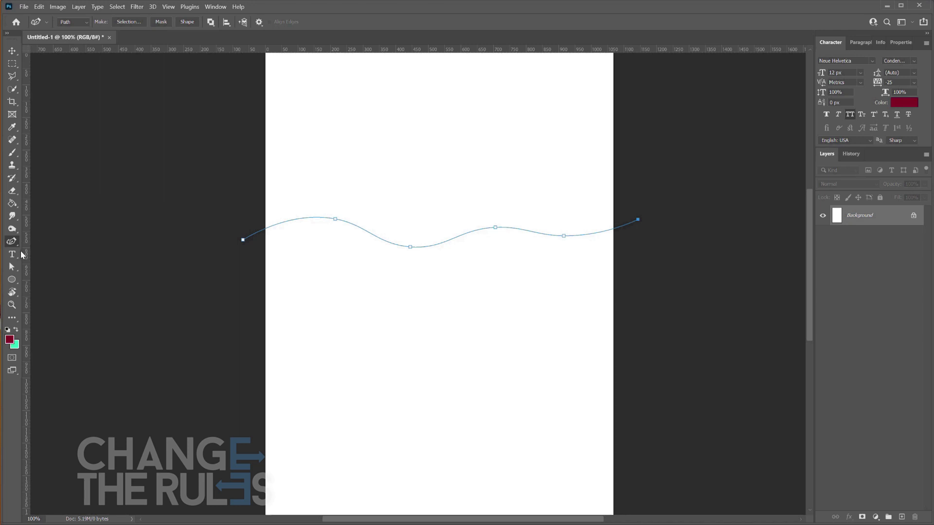
# Step: Place 12 px Lorem ipsum text on the wavy path and extend its end point along the curve to near the page's right edge
pyautogui.click(12, 254)
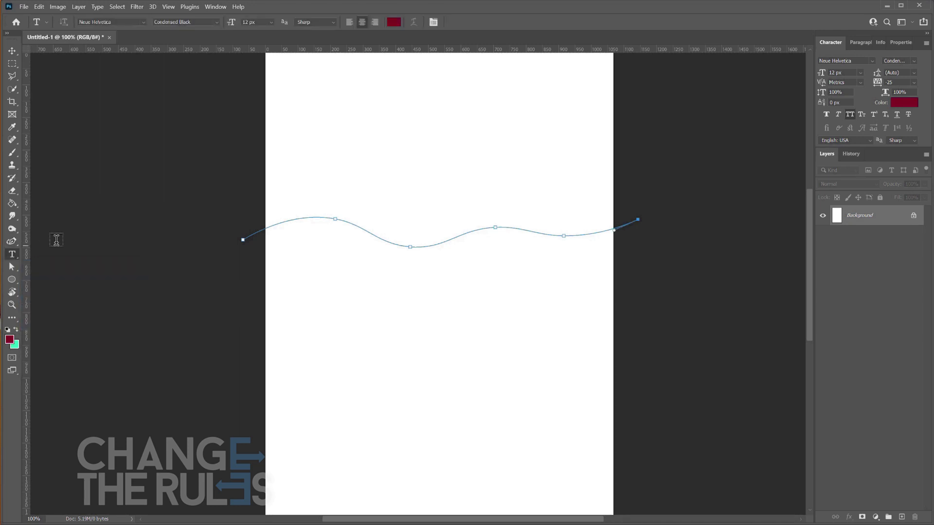
pyautogui.click(271, 225)
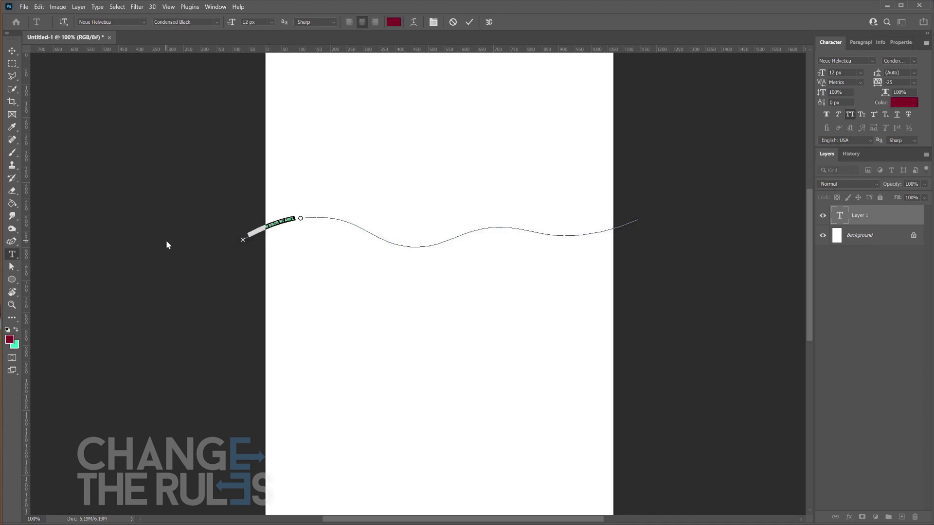
pyautogui.click(12, 271)
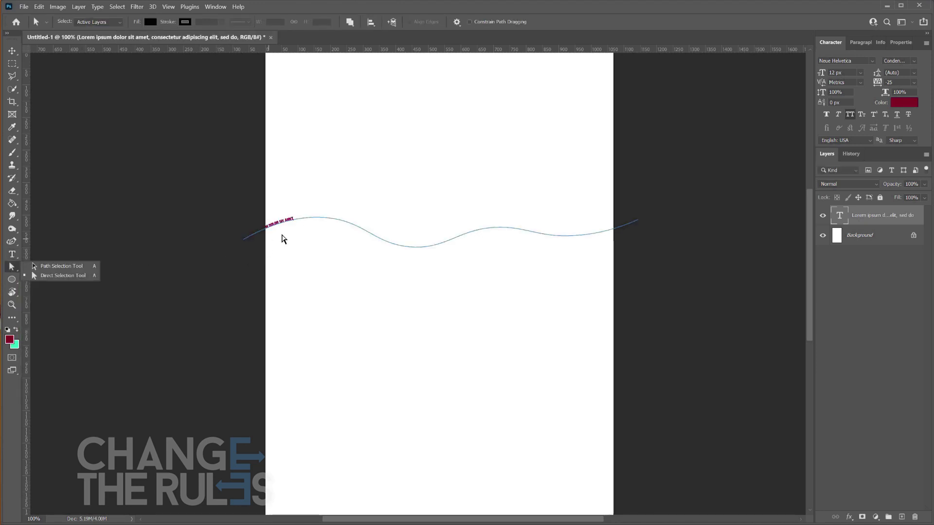
pyautogui.hscroll(-2, 271, 245)
pyautogui.click(380, 6)
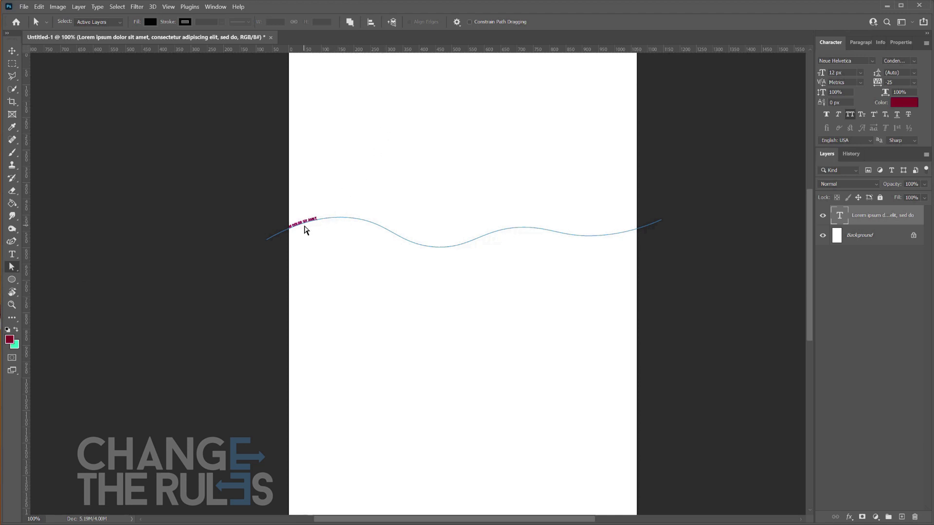
pyautogui.moveTo(316, 216)
pyautogui.mouseDown()
pyautogui.moveTo(365, 213)
pyautogui.moveTo(447, 229)
pyautogui.moveTo(620, 227)
pyautogui.mouseUp()
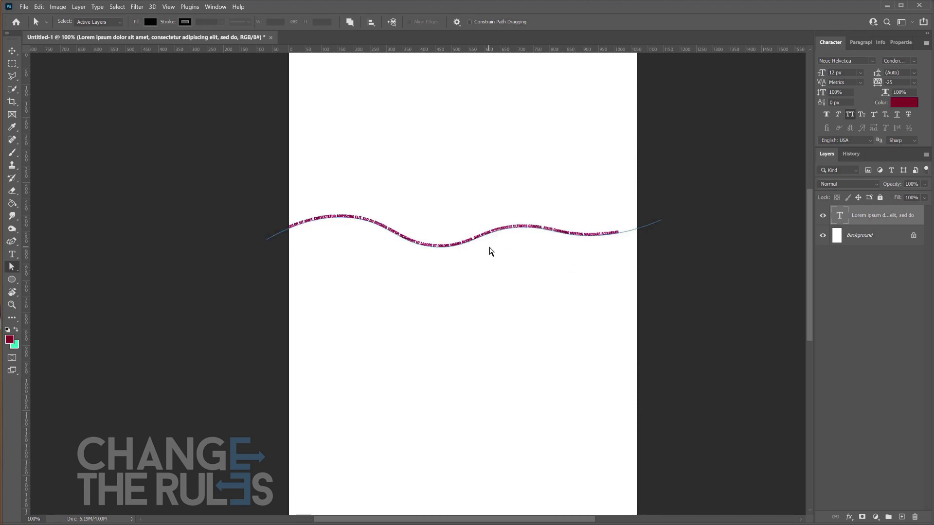
pyautogui.press('v')
pyautogui.scroll(2, 470, 245)
pyautogui.scroll(3, 469, 246)
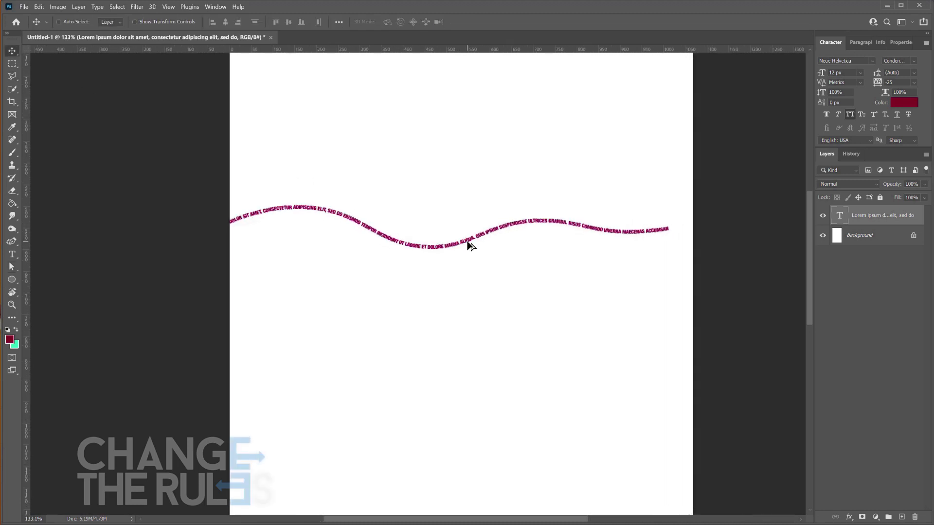
pyautogui.moveTo(467, 241); pyautogui.dragTo(480, 244)
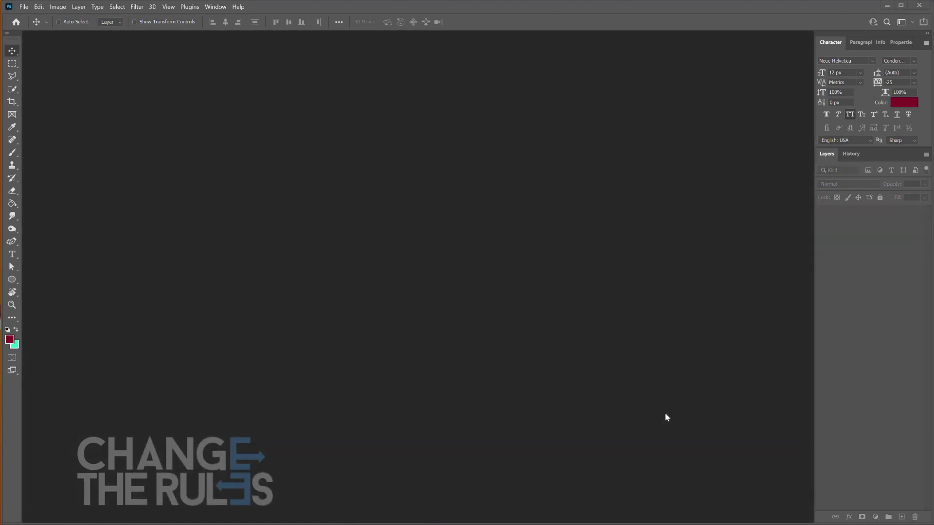
# Step: Create a new blank white 1067 x 1700 px document in RGB Color at 72 pixels per inch
pyautogui.click(23, 7)
pyautogui.click(33, 18)
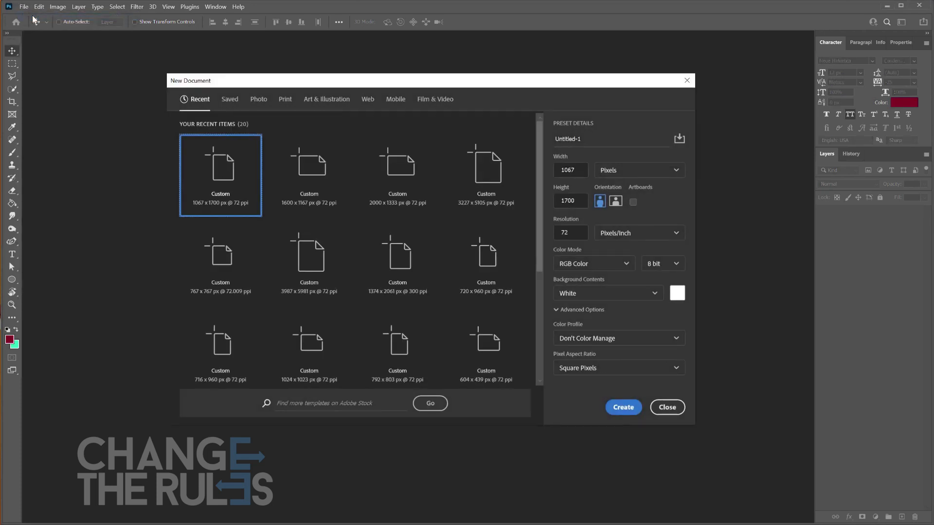
pyautogui.click(622, 409)
pyautogui.press('z')
pyautogui.click(408, 232)
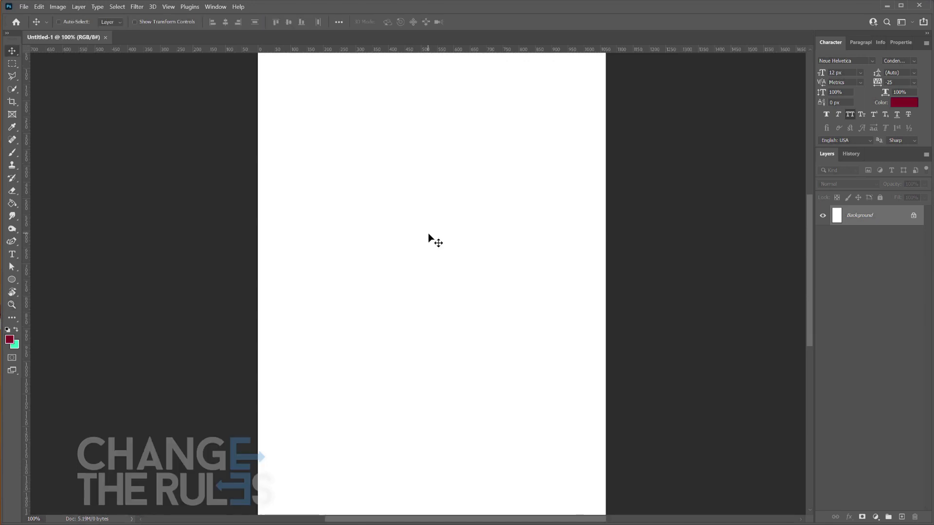
# Step: Draw a closed triangle path by hand in the middle of the page with the Freeform Pen tool
pyautogui.click(15, 243)
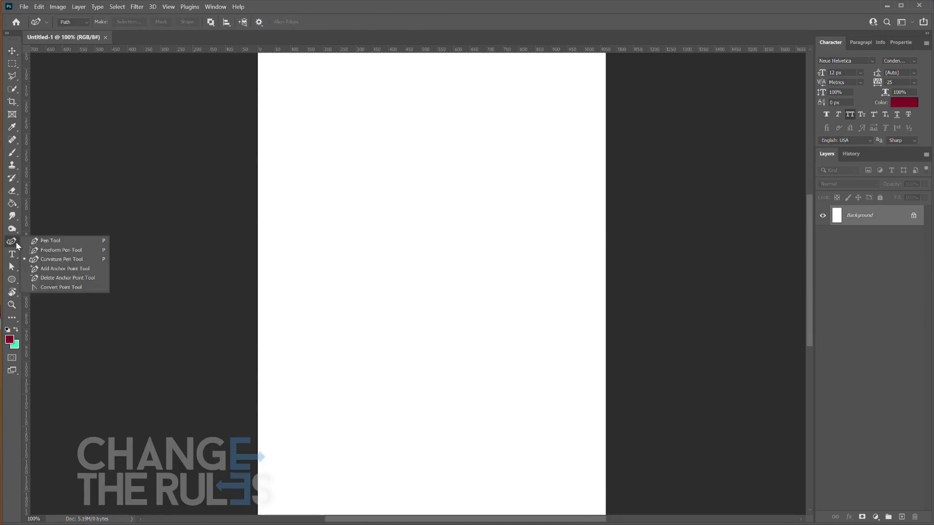
pyautogui.click(56, 250)
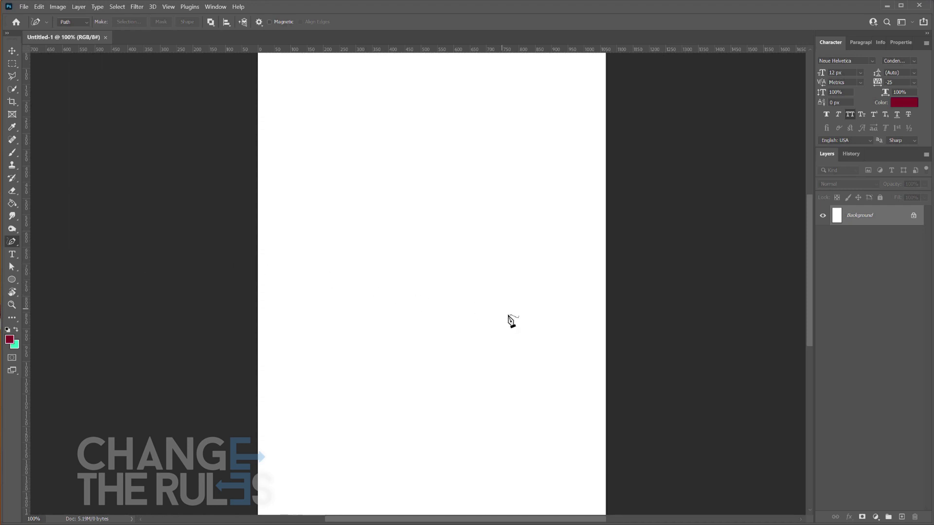
pyautogui.moveTo(511, 321)
pyautogui.mouseDown()
pyautogui.moveTo(429, 218)
pyautogui.moveTo(368, 316)
pyautogui.moveTo(513, 329)
pyautogui.mouseUp()
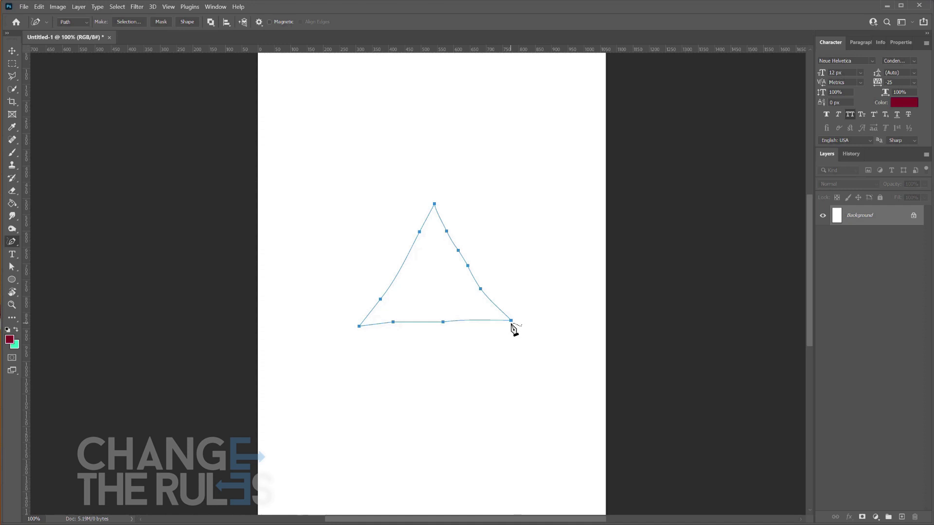
# Step: Choose the Brush tool with the hard round 130 px brush preset
pyautogui.click(15, 154)
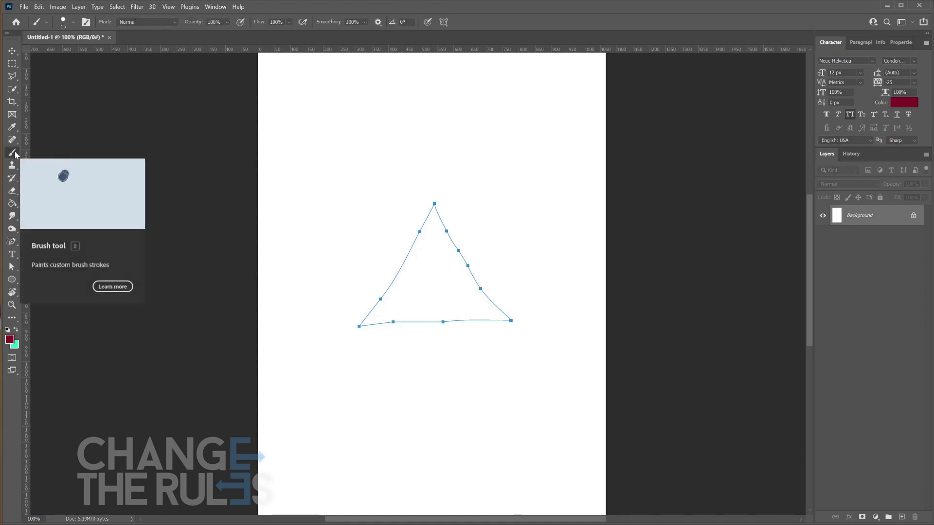
pyautogui.click(73, 22)
pyautogui.moveTo(61, 53); pyautogui.dragTo(64, 55)
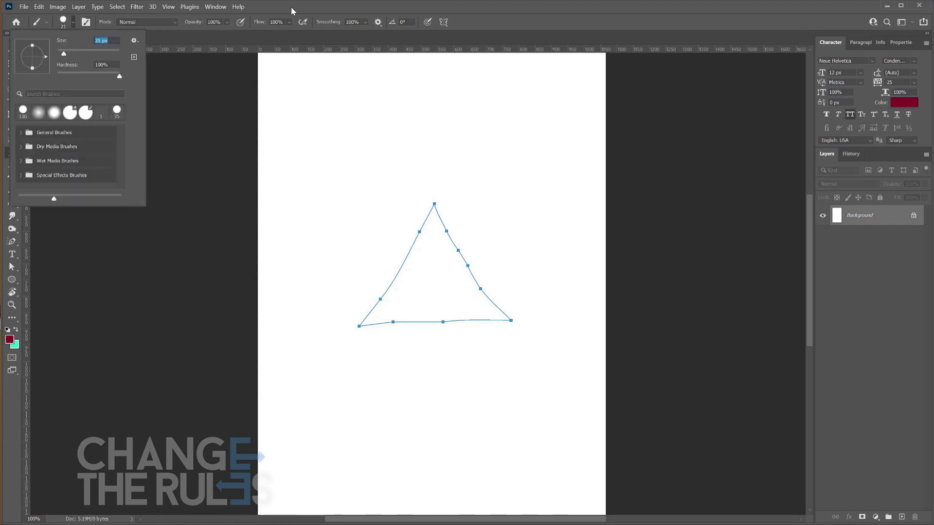
pyautogui.click(22, 114)
pyautogui.click(350, 5)
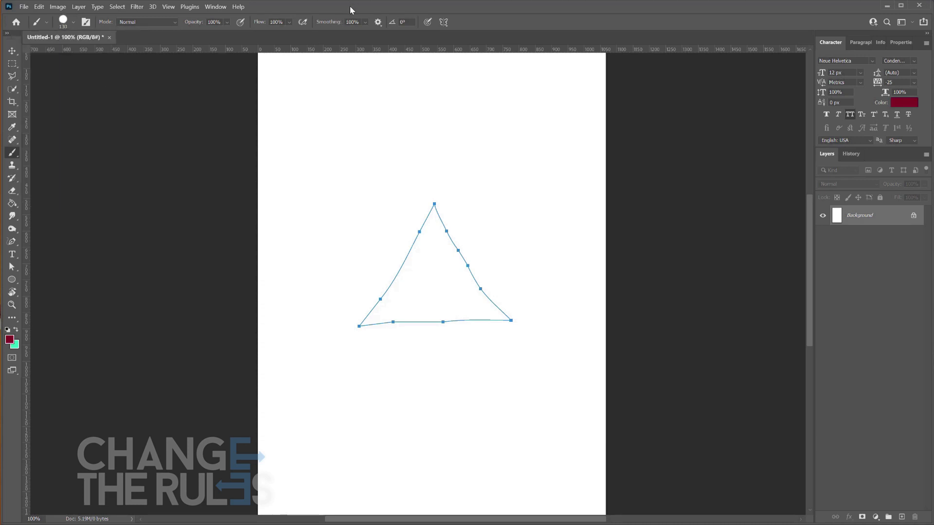
# Step: Set the foreground color to the blue-violet 3c12da
pyautogui.click(9, 339)
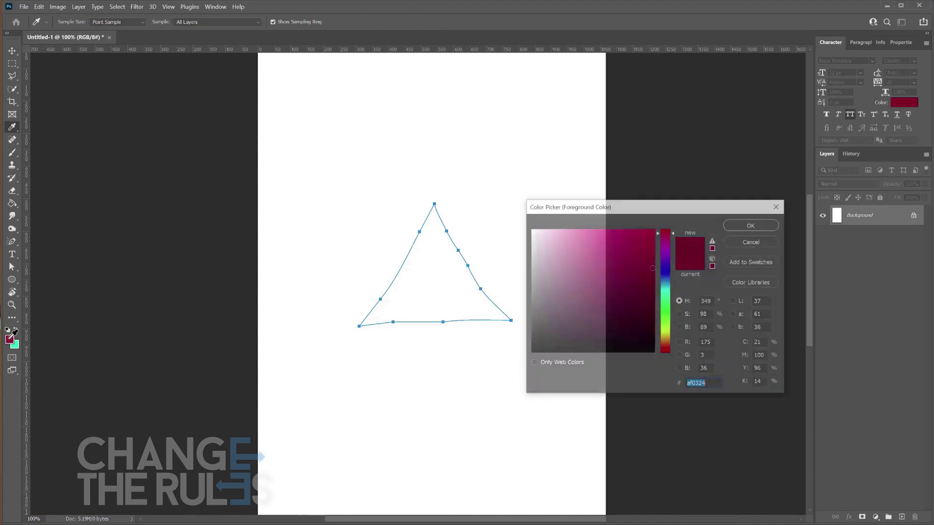
pyautogui.click(664, 266)
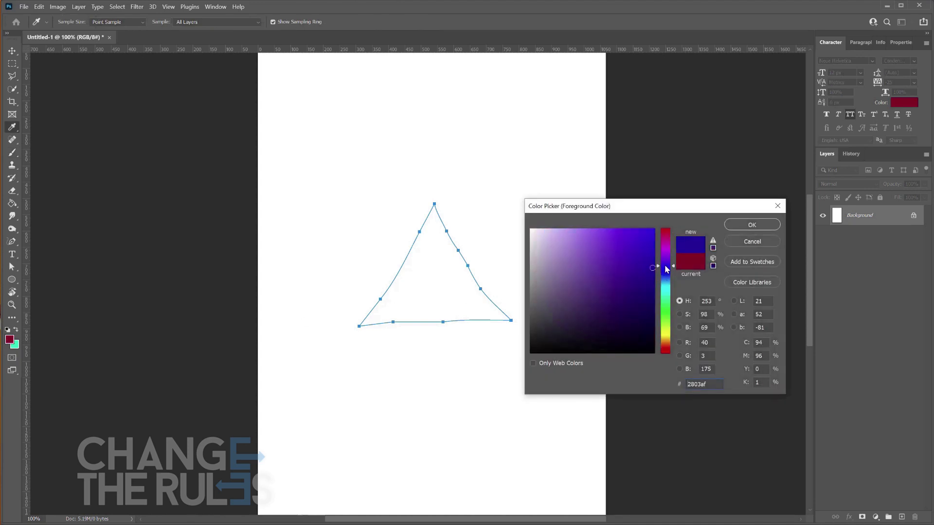
pyautogui.click(646, 247)
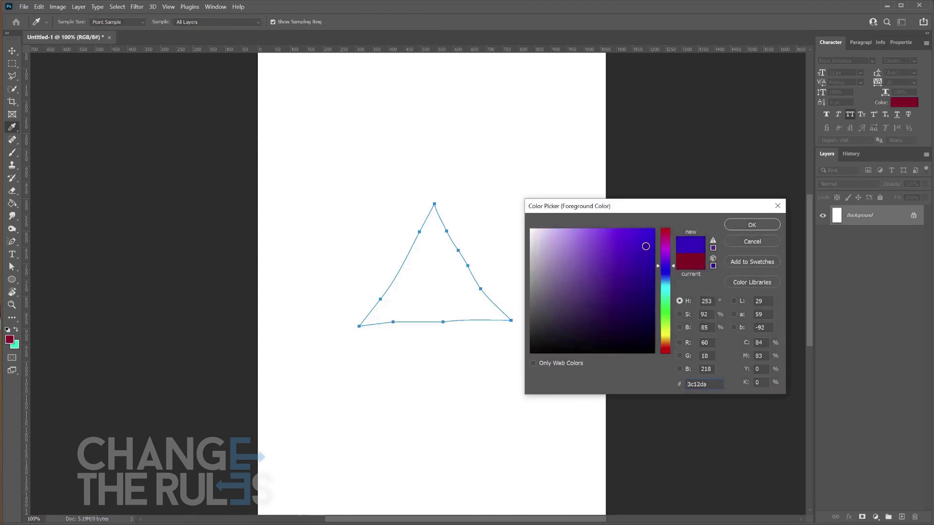
pyautogui.click(753, 225)
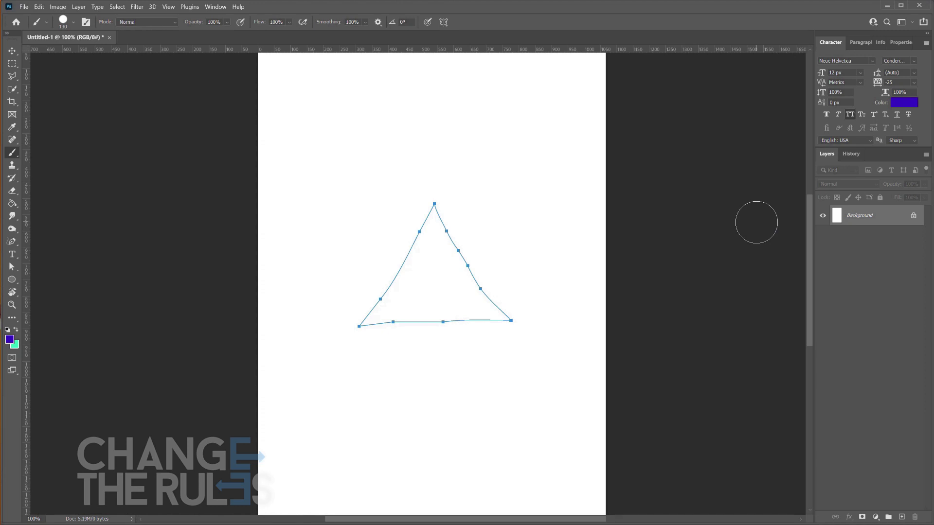
# Step: Select the whole triangle path, stroke it with the Brush, and delete the path
pyautogui.press('a')
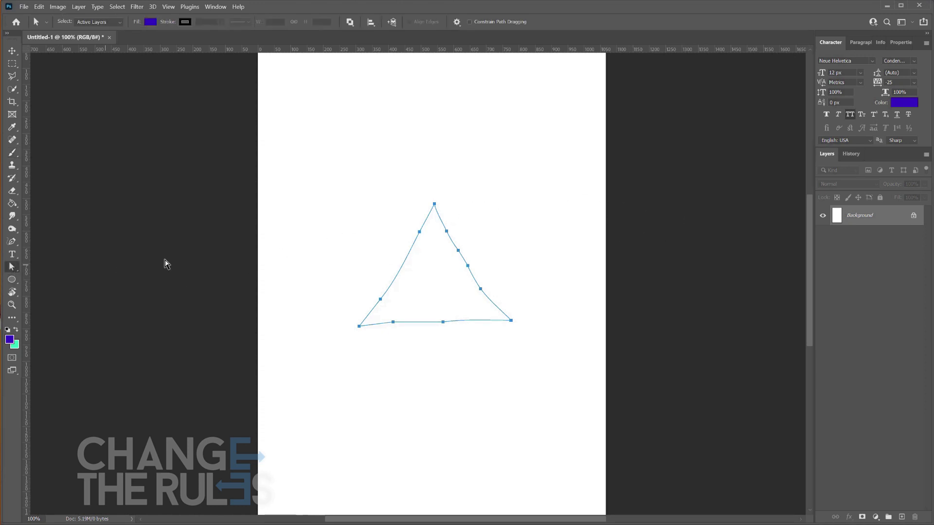
pyautogui.moveTo(286, 157); pyautogui.dragTo(554, 362)
pyautogui.rightClick(442, 224)
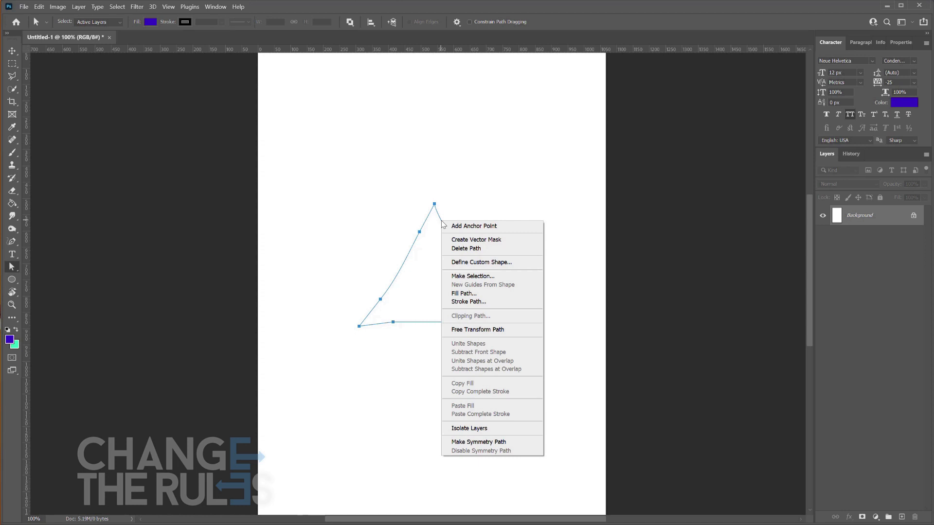
pyautogui.click(467, 302)
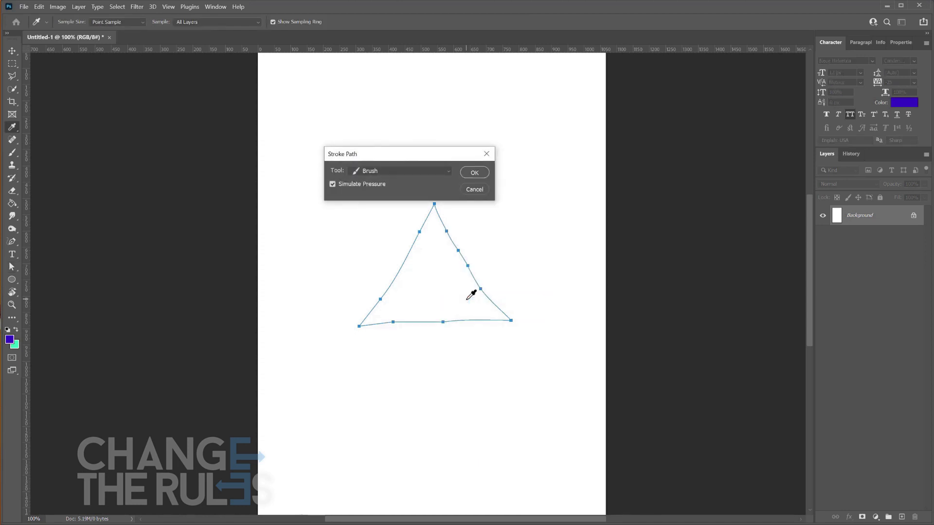
pyautogui.click(421, 172)
pyautogui.click(403, 191)
pyautogui.click(470, 173)
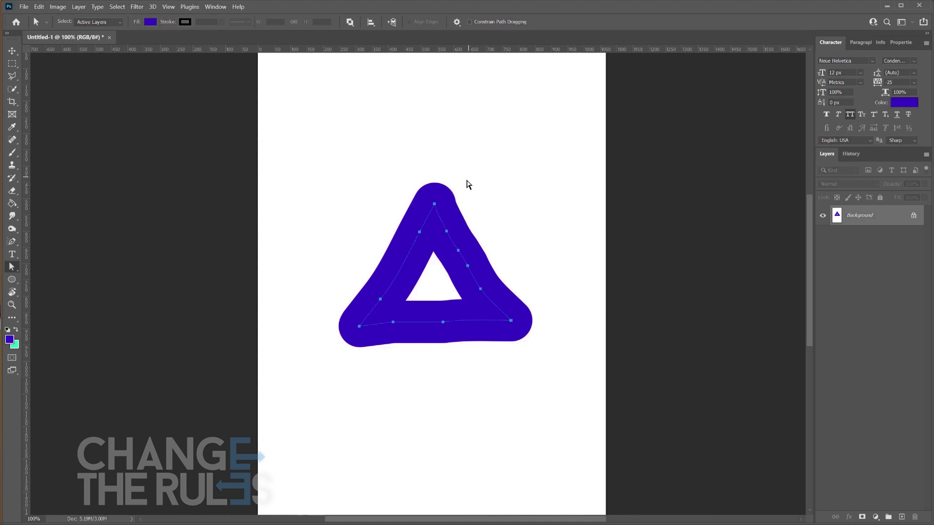
pyautogui.rightClick(442, 224)
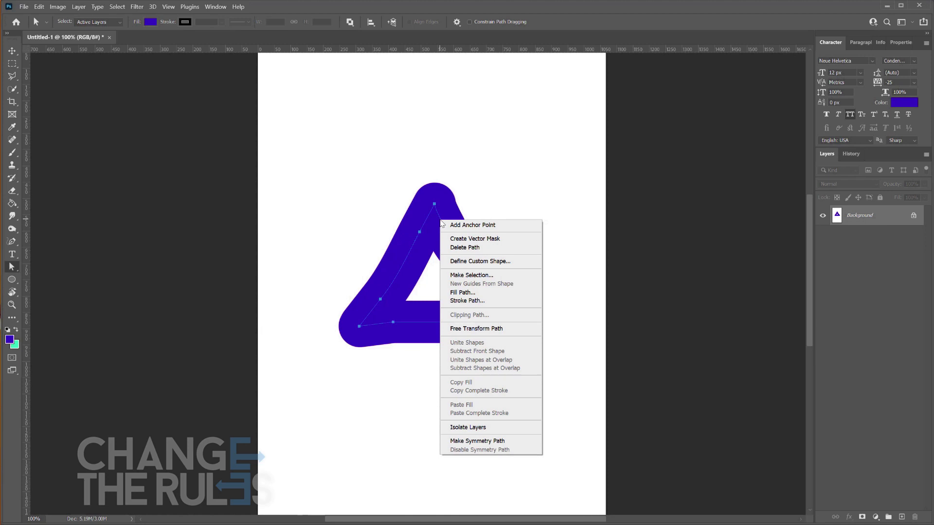
pyautogui.click(459, 248)
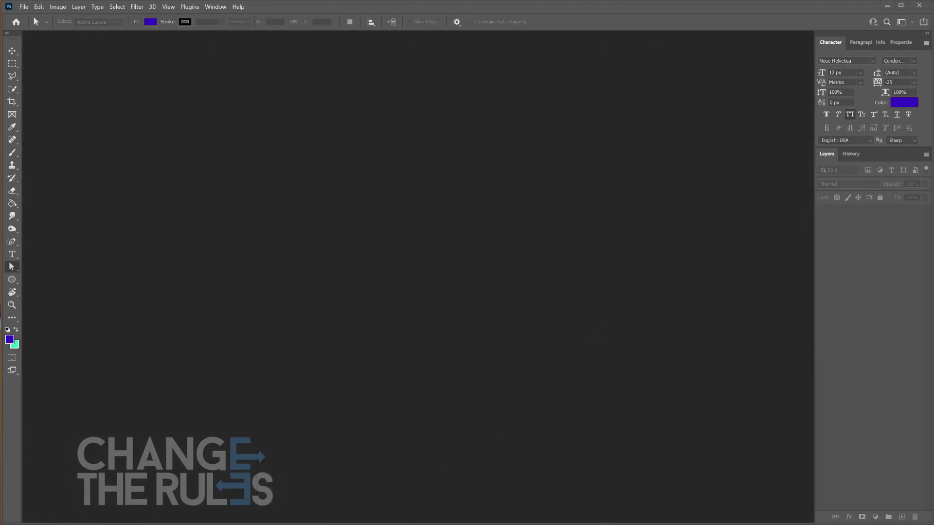
# Step: Open the image 04.jpg with the gold emblem on a turquoise background
pyautogui.moveTo(574, 521); pyautogui.dragTo(454, 303)
pyautogui.press('z')
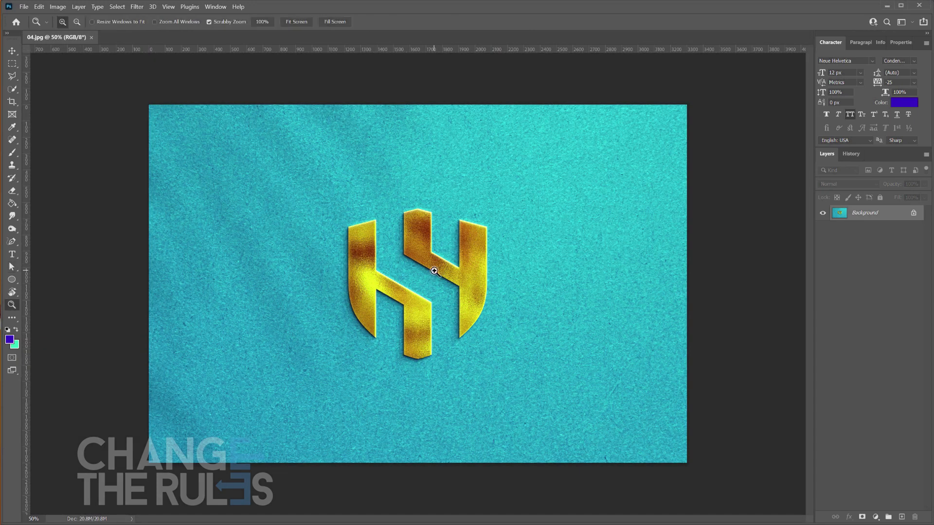
pyautogui.click(434, 270)
pyautogui.click(434, 270)
pyautogui.press('v')
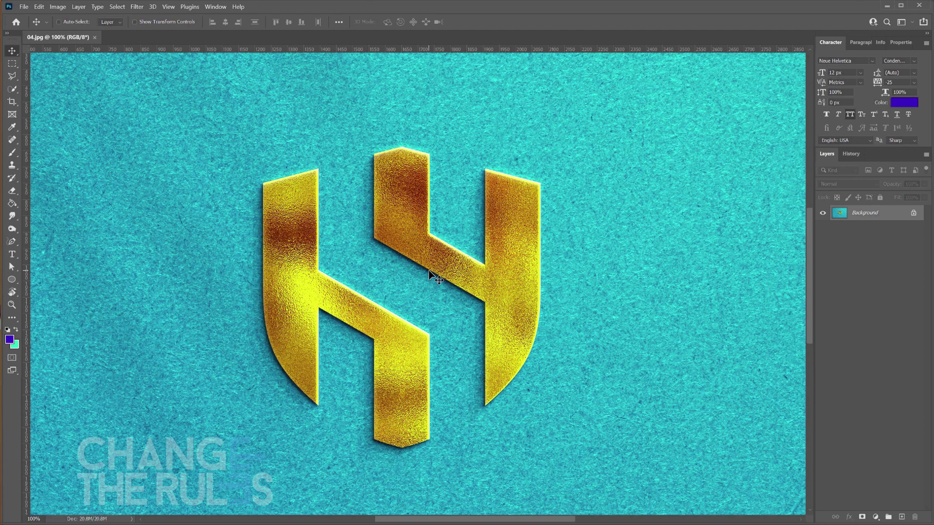
# Step: Start a Pen tool shape along the top edge of the emblem's left piece and lower its layer opacity to 15%
pyautogui.click(11, 242)
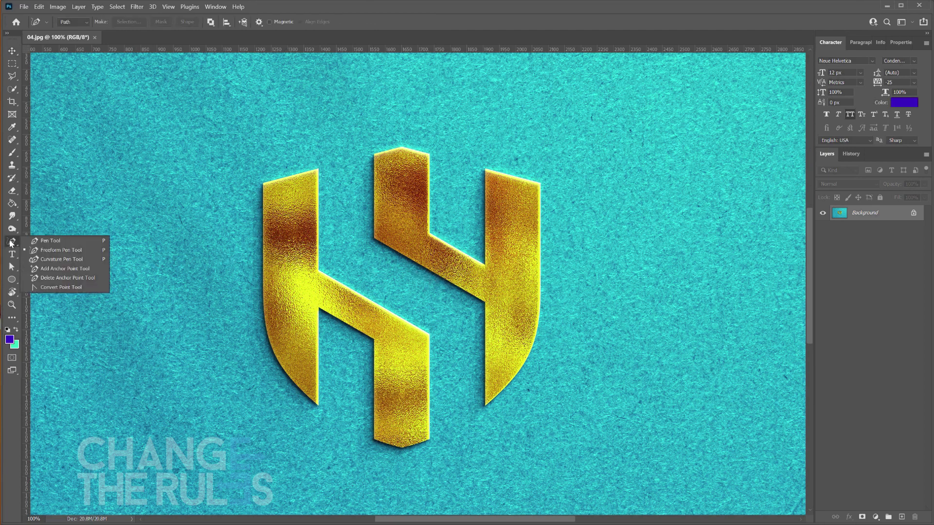
pyautogui.click(38, 240)
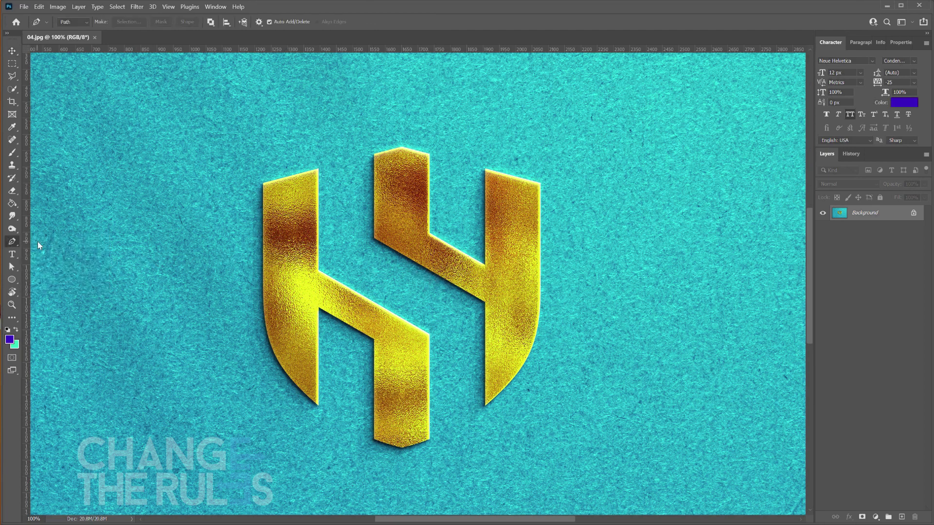
pyautogui.click(73, 22)
pyautogui.click(70, 23)
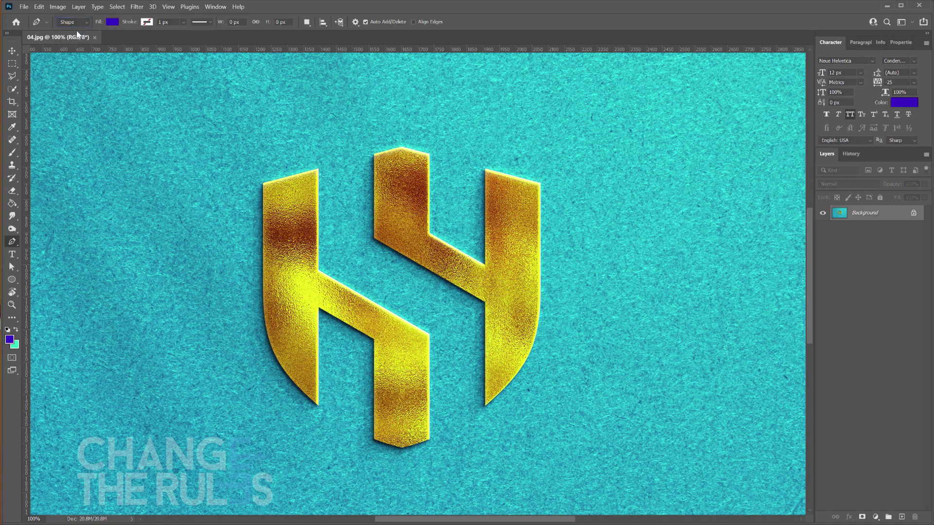
pyautogui.click(318, 171)
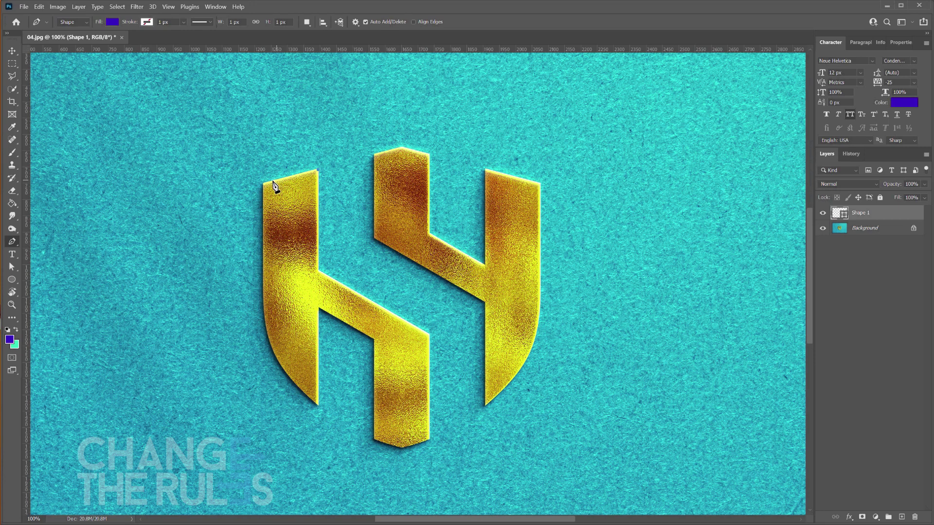
pyautogui.click(263, 183)
pyautogui.click(926, 185)
pyautogui.moveTo(912, 195); pyautogui.dragTo(887, 196)
# Step: Trace the rest of the emblem's left piece with the Pen tool, curving its lower outer edge, and close the shape
pyautogui.click(263, 286)
pyautogui.moveTo(317, 404); pyautogui.dragTo(372, 429)
pyautogui.keyDown('alt'); pyautogui.click(317, 404); pyautogui.keyUp('alt')
pyautogui.click(317, 309)
pyautogui.click(373, 339)
pyautogui.click(373, 440)
pyautogui.click(401, 448)
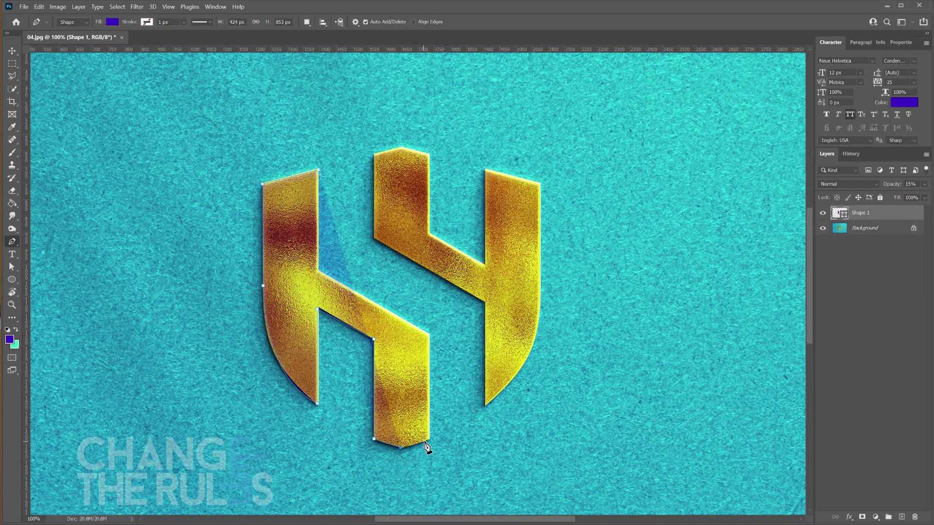
pyautogui.click(428, 439)
pyautogui.click(428, 334)
pyautogui.click(317, 268)
pyautogui.click(318, 171)
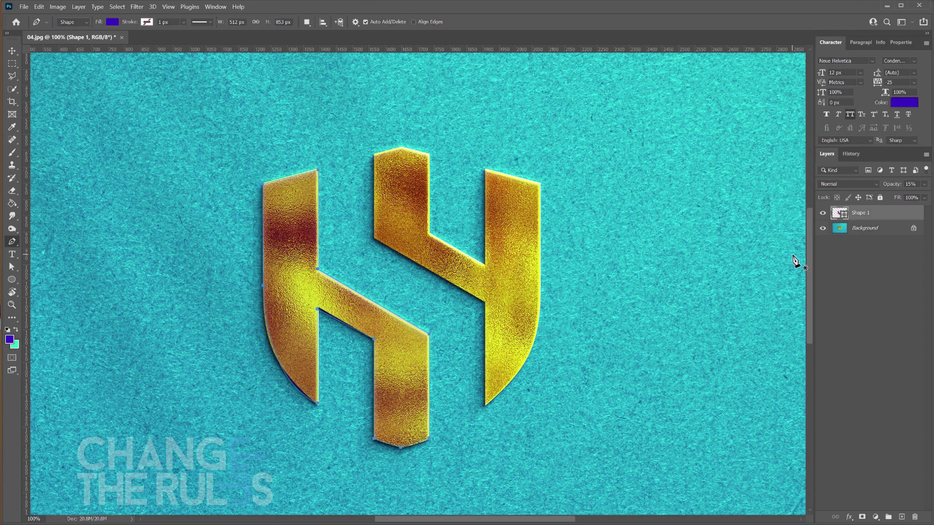
# Step: Raise the traced shape layer's opacity to 100% and hide the Background layer
pyautogui.click(924, 187)
pyautogui.moveTo(894, 194); pyautogui.dragTo(931, 197)
pyautogui.press('v')
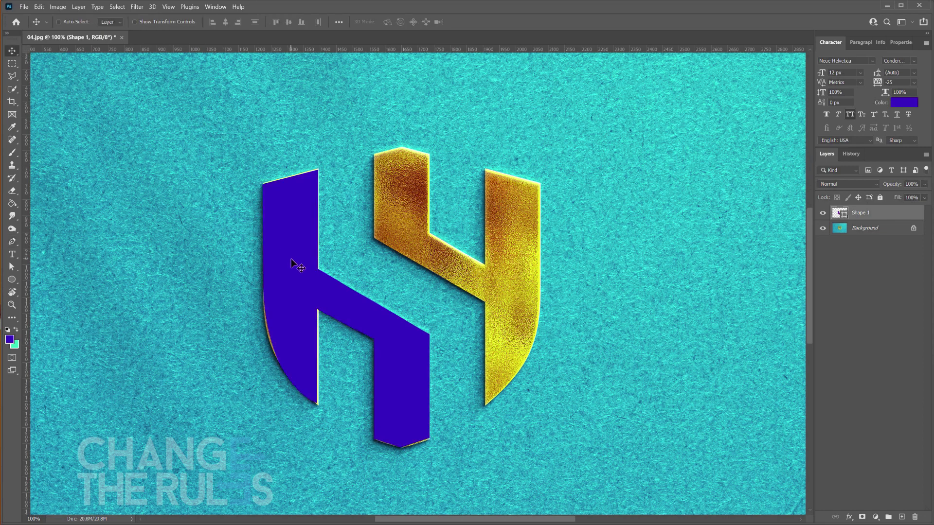
pyautogui.click(824, 228)
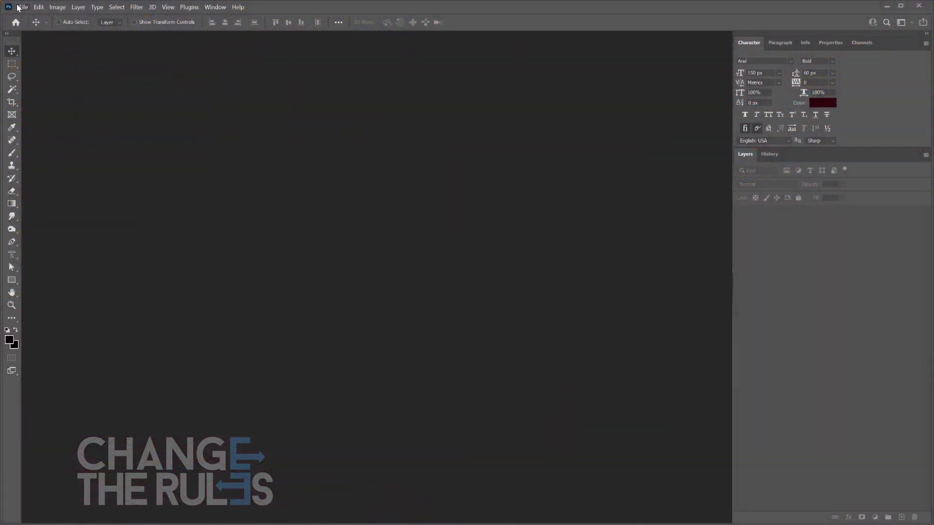
# Step: Create a new 2000 x 2000 px RGB document at 300 pixels per inch with a white background
pyautogui.click(24, 7)
pyautogui.click(31, 21)
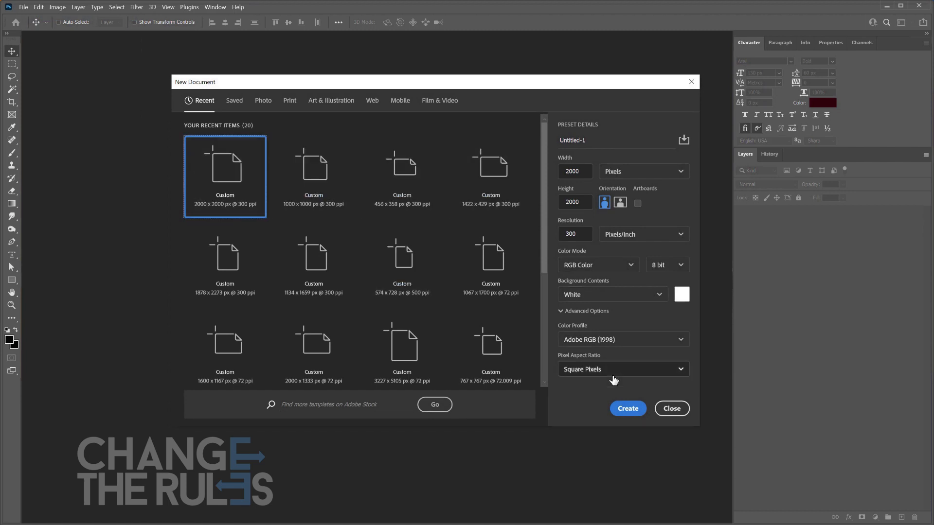
pyautogui.click(627, 411)
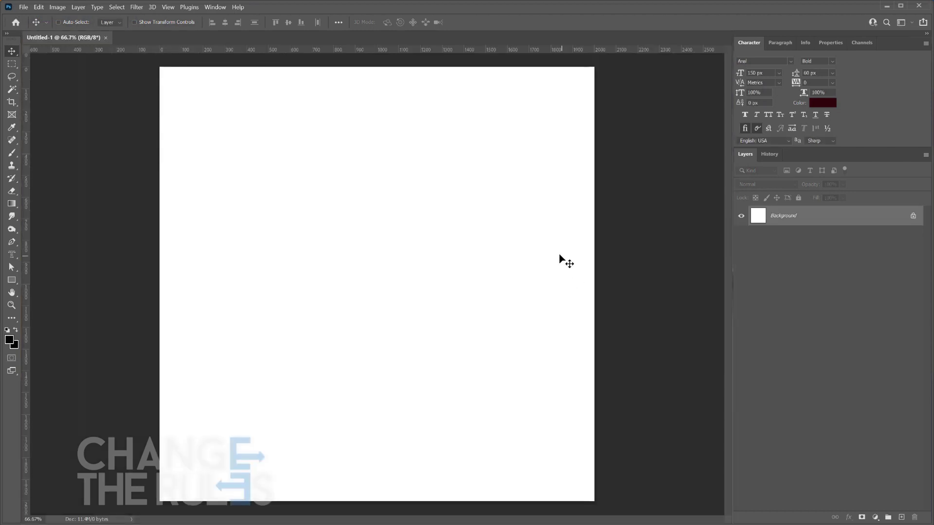
# Step: Add "Lorem Ipsum" placeholder point text near the top centre of the canvas with the Horizontal Type Tool
pyautogui.click(10, 256)
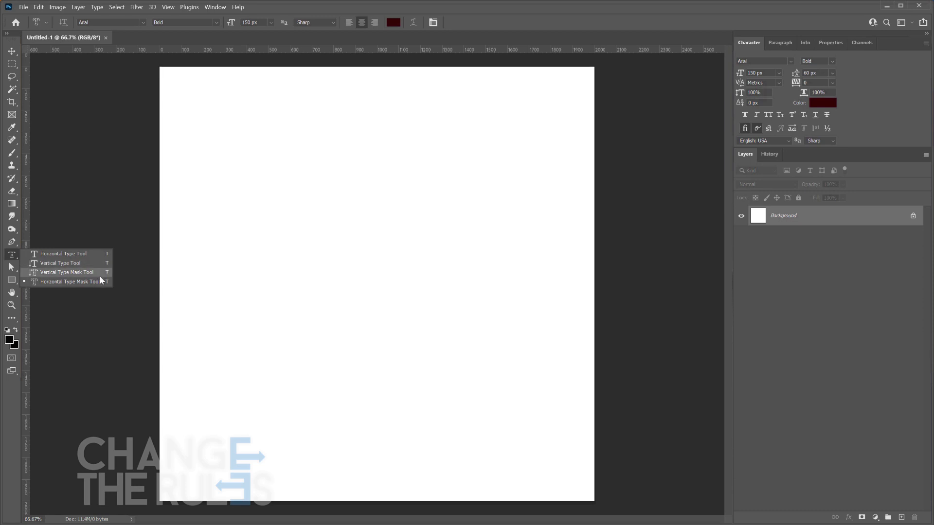
pyautogui.click(98, 252)
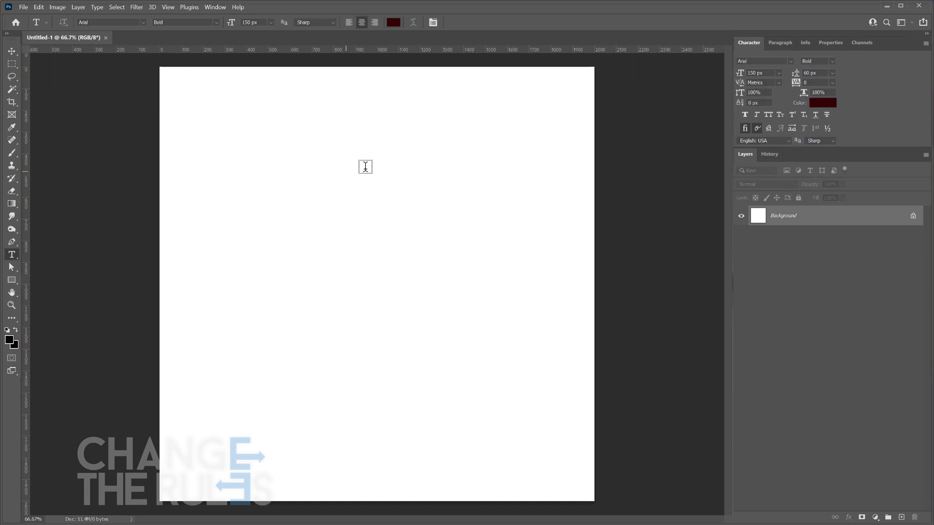
pyautogui.click(382, 141)
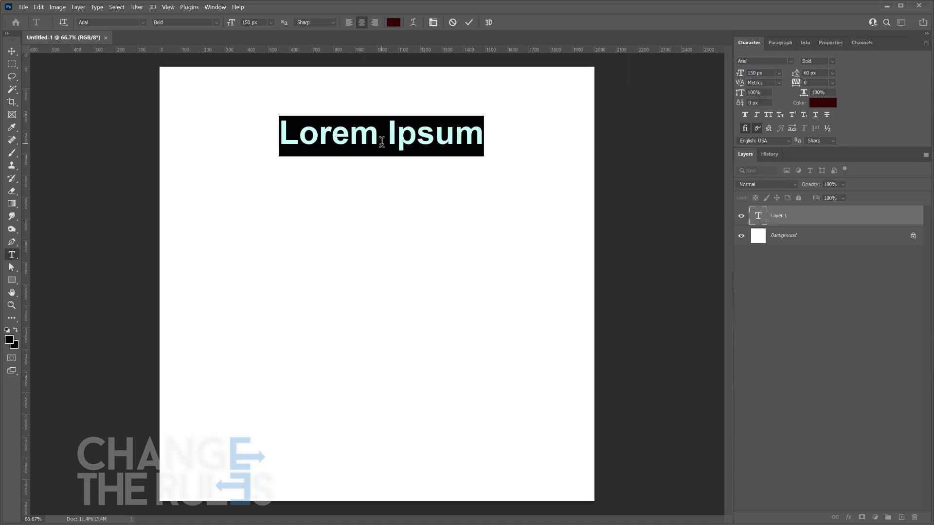
pyautogui.click(11, 51)
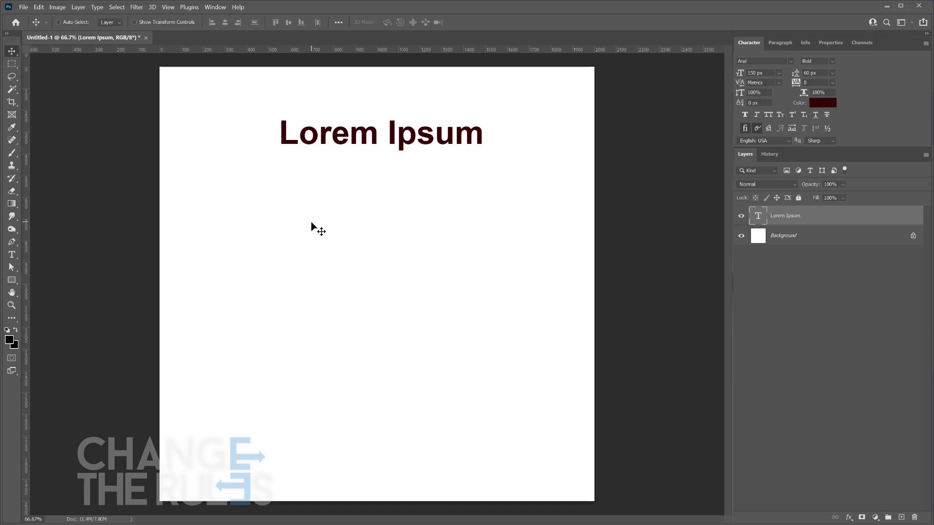
# Step: Draw a nearly canvas-wide paragraph text box below the heading and commit its Lorem ipsum placeholder text
pyautogui.click(11, 257)
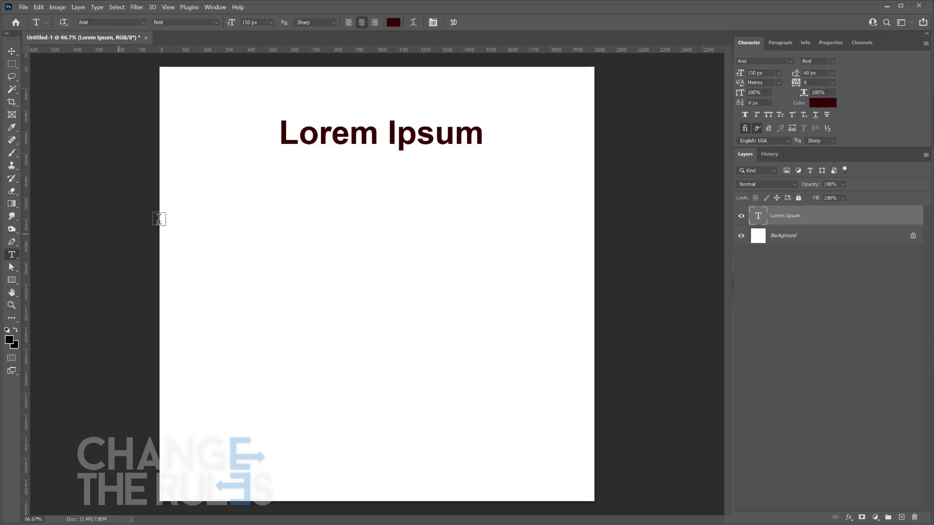
pyautogui.moveTo(174, 190); pyautogui.dragTo(580, 409)
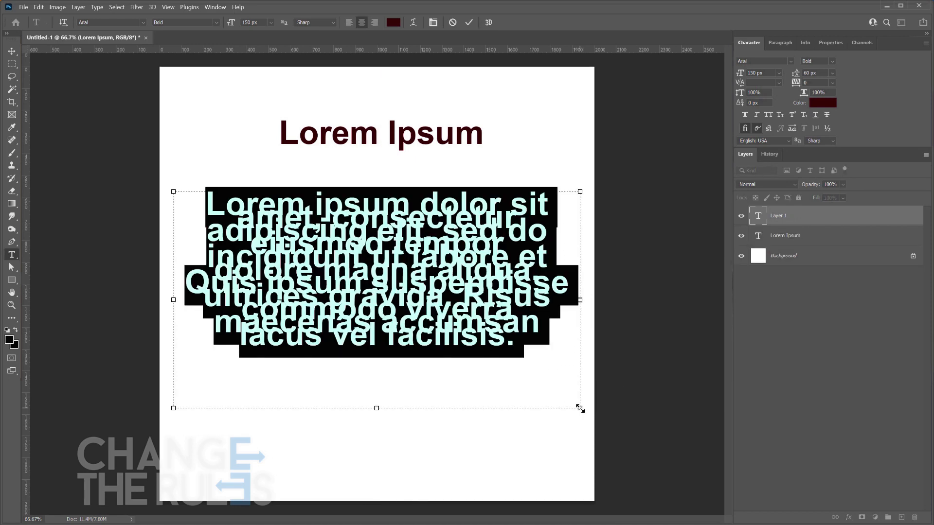
pyautogui.click(12, 54)
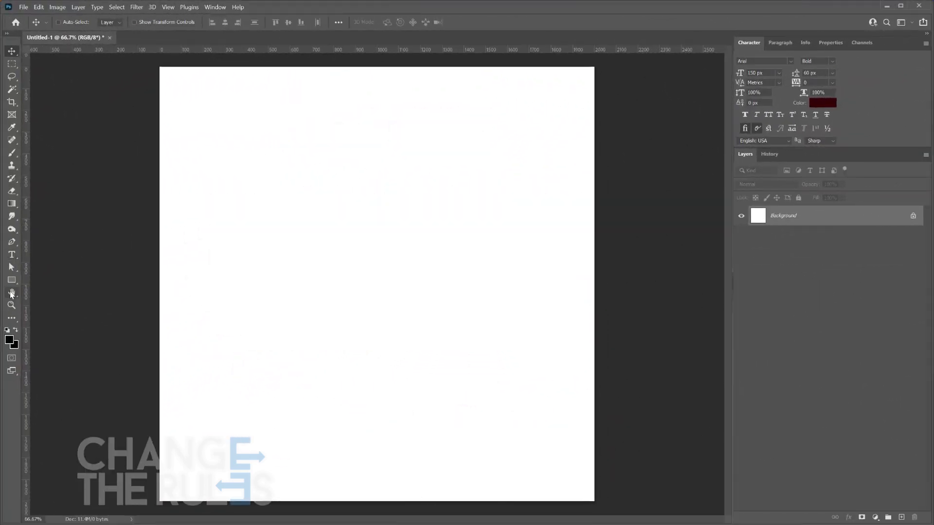
# Step: Draw a large Horizontal Type text box filled with Lorem ipsum placeholder text across the upper and middle canvas
pyautogui.click(15, 259)
pyautogui.moveTo(169, 129); pyautogui.dragTo(583, 402)
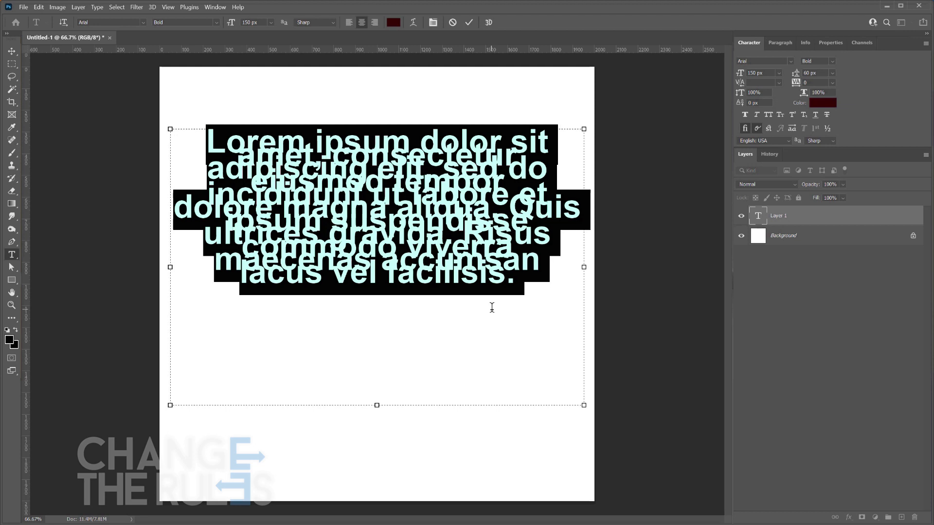
# Step: Examine the available font families and the styles offered for Arial
pyautogui.click(791, 62)
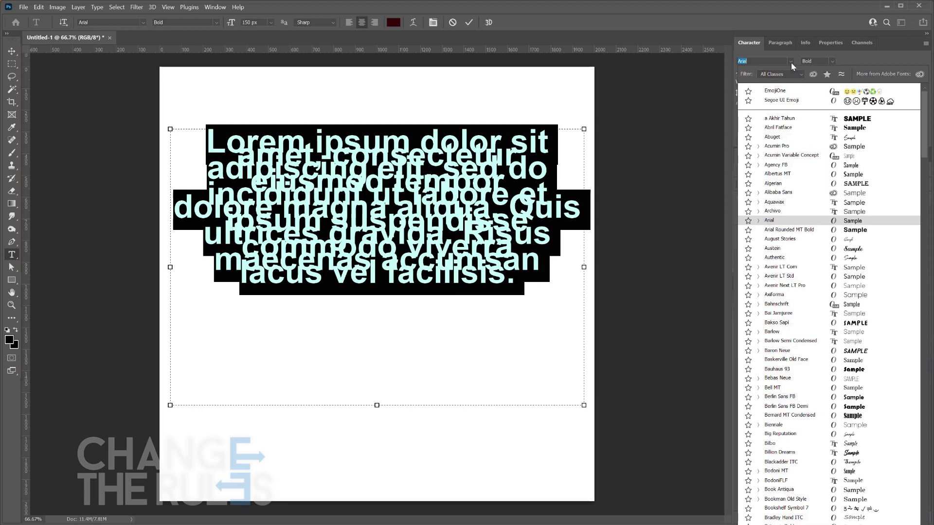
pyautogui.click(791, 63)
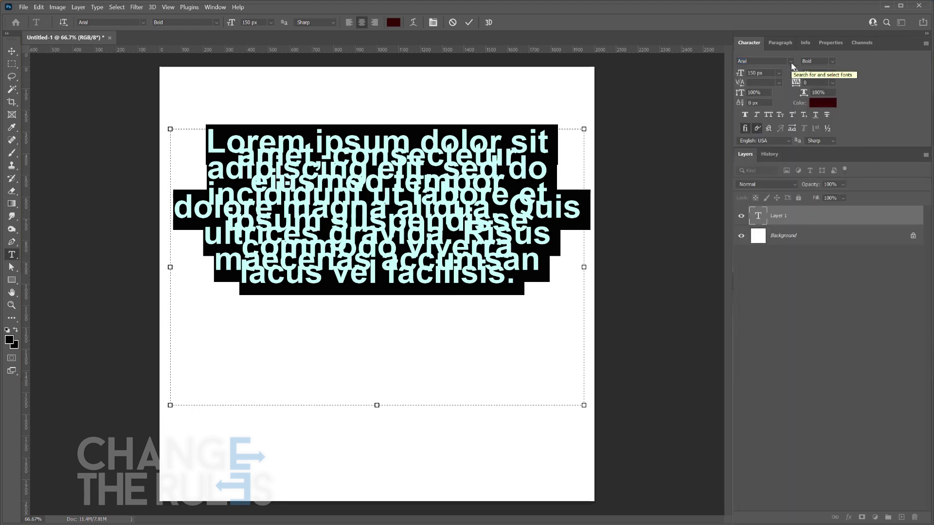
pyautogui.click(791, 62)
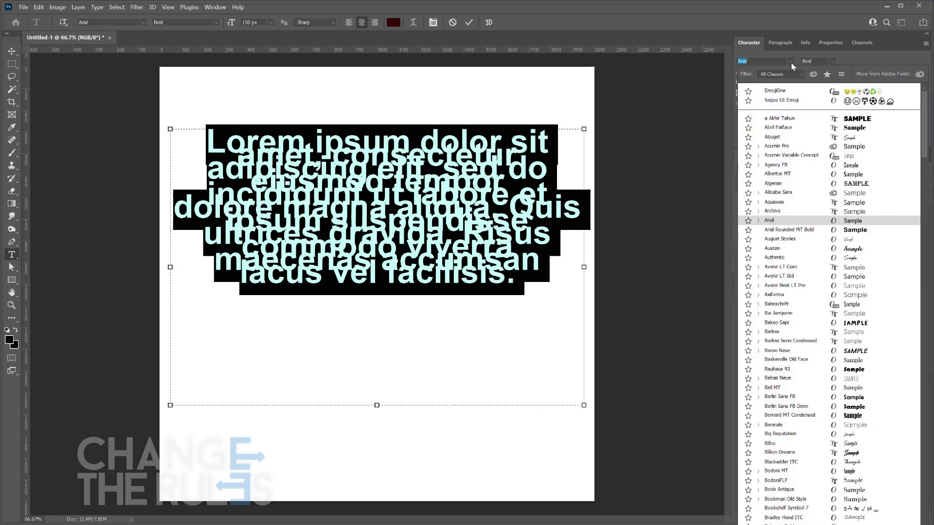
pyautogui.click(791, 62)
pyautogui.click(770, 61)
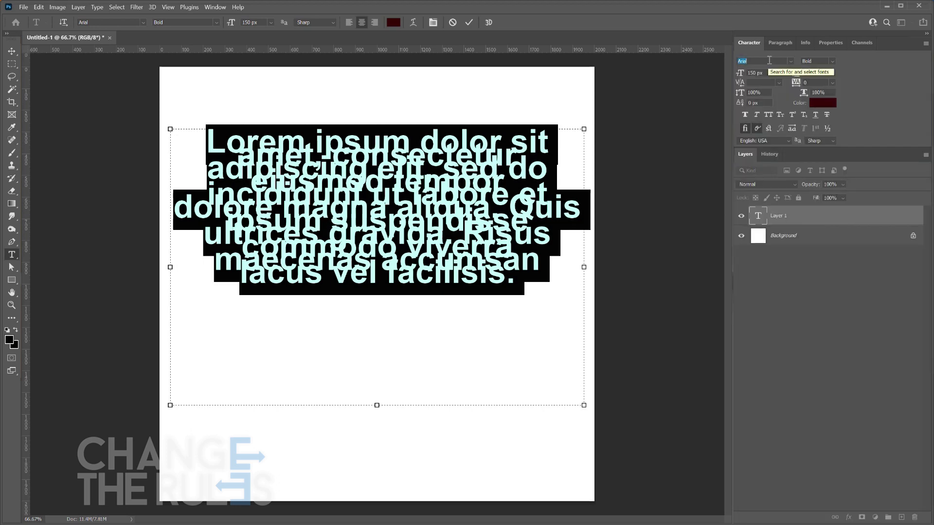
pyautogui.click(831, 61)
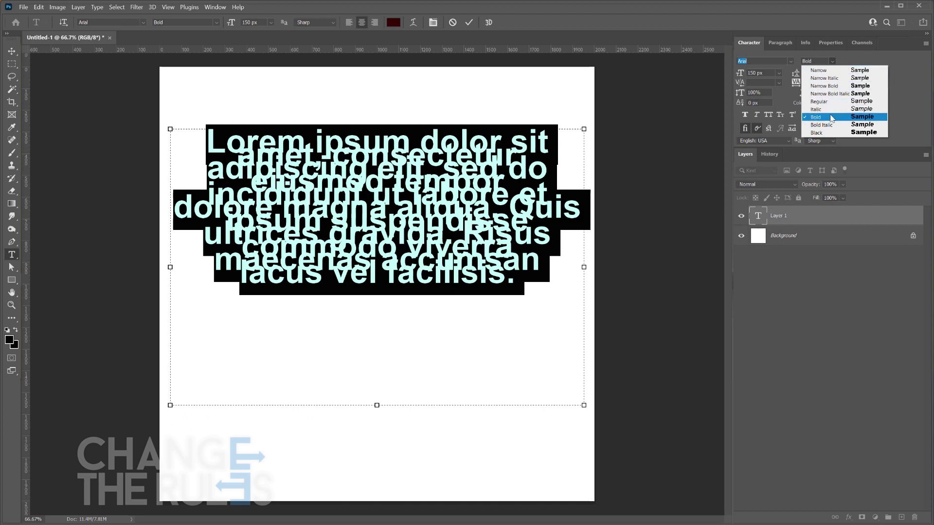
pyautogui.click(838, 61)
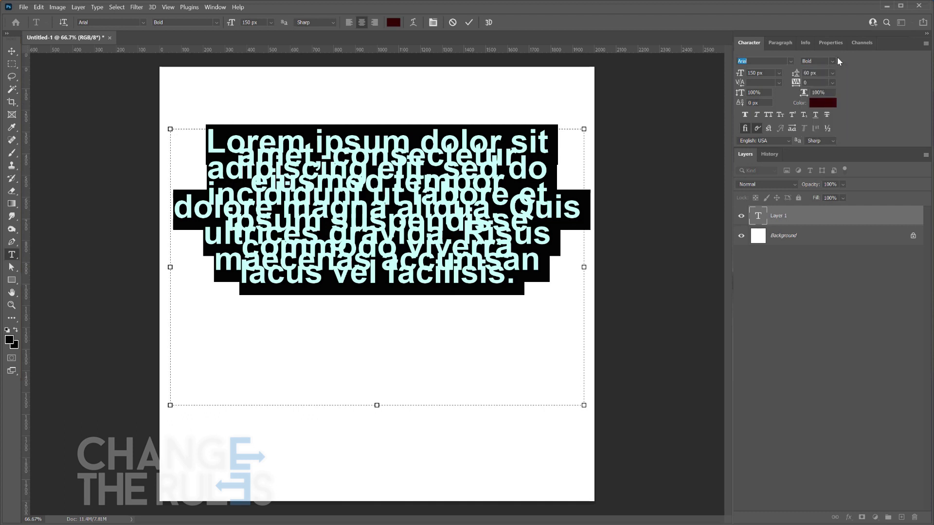
pyautogui.press('Escape')
# Step: Try a 40 px font size on the placeholder paragraph and set its final size to 60 px
pyautogui.click(762, 73)
pyautogui.write('40')
pyautogui.press('Return')
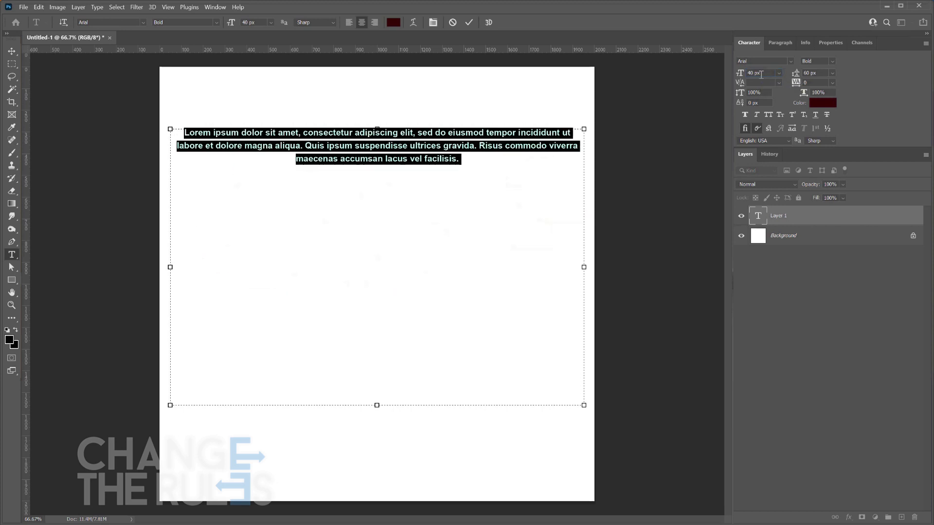
pyautogui.click(758, 73)
pyautogui.write('60')
pyautogui.press('Return')
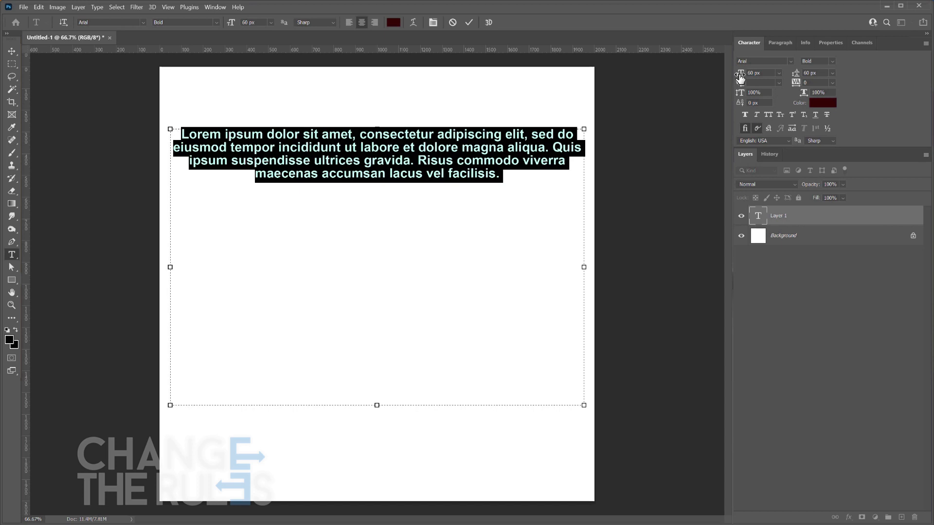
# Step: Try 70 px leading on the paragraph, choose 72 px instead, and commit the text
pyautogui.click(803, 76)
pyautogui.write('70')
pyautogui.press('Return')
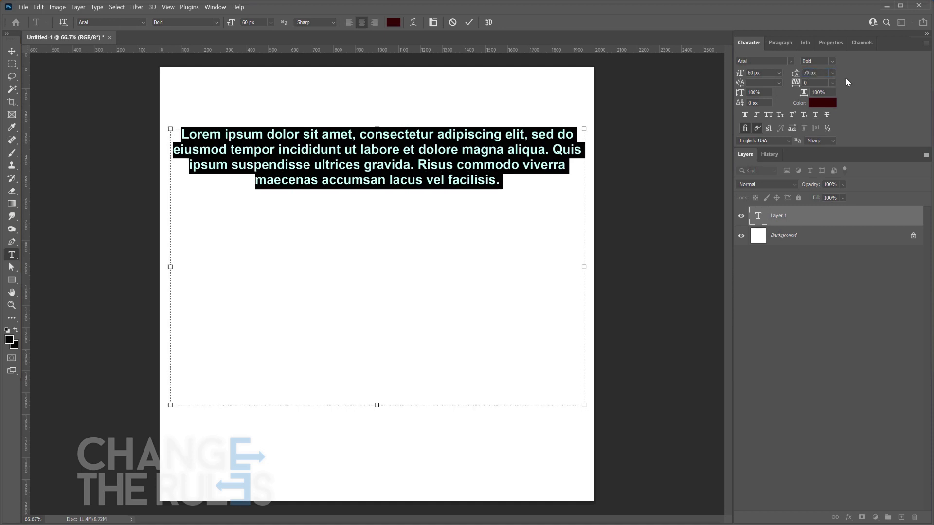
pyautogui.click(833, 73)
pyautogui.click(825, 203)
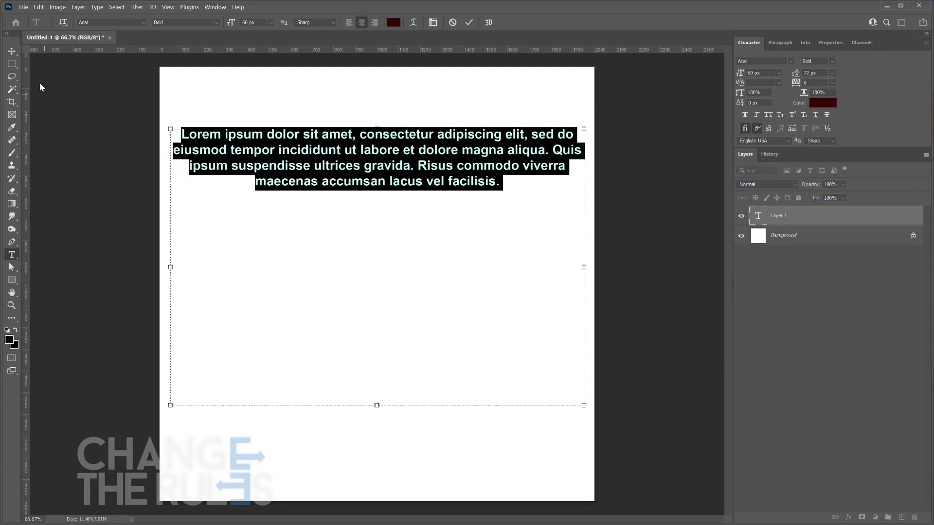
pyautogui.click(12, 51)
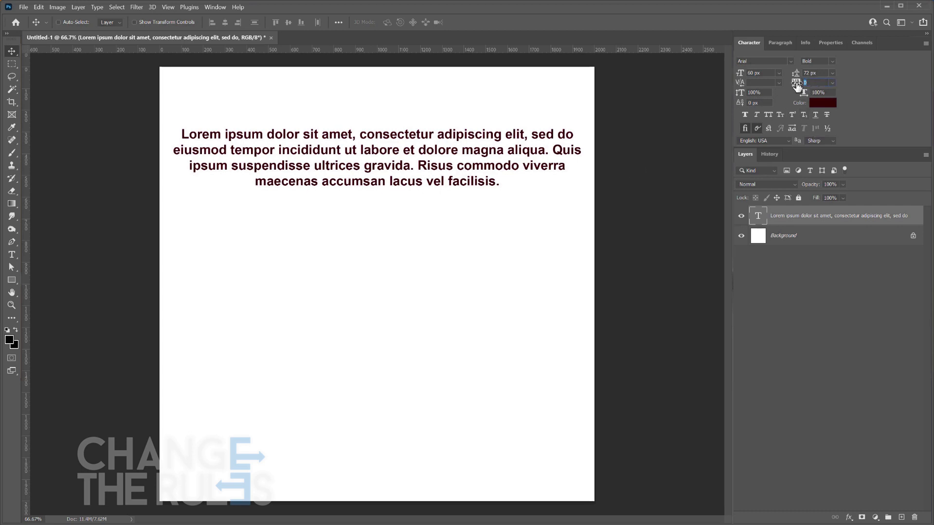
# Step: Try tracking values of -100 and 200 on the paragraph and reset the tracking to 0
pyautogui.click(832, 83)
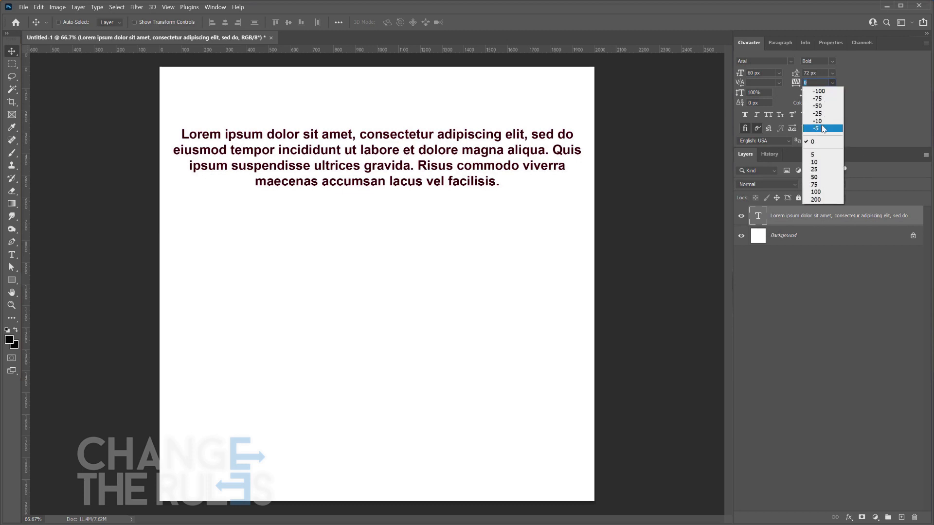
pyautogui.click(827, 91)
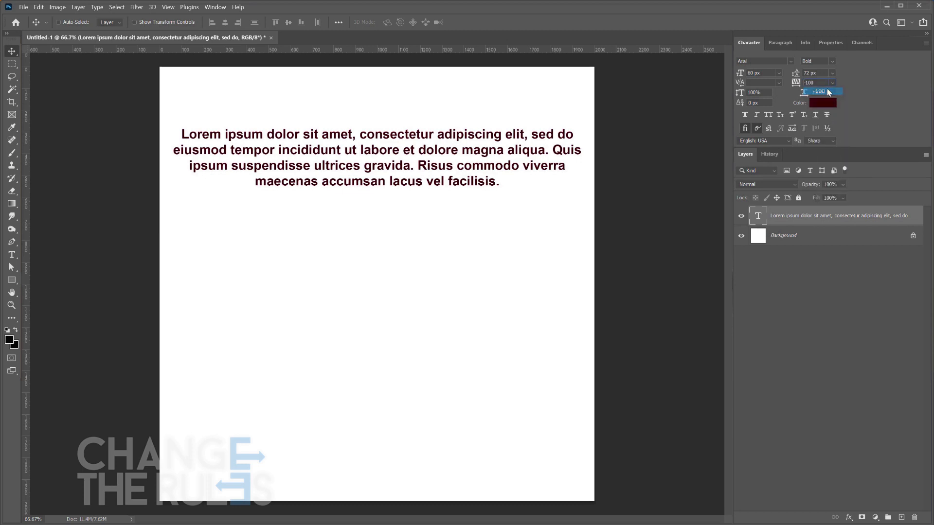
pyautogui.click(831, 83)
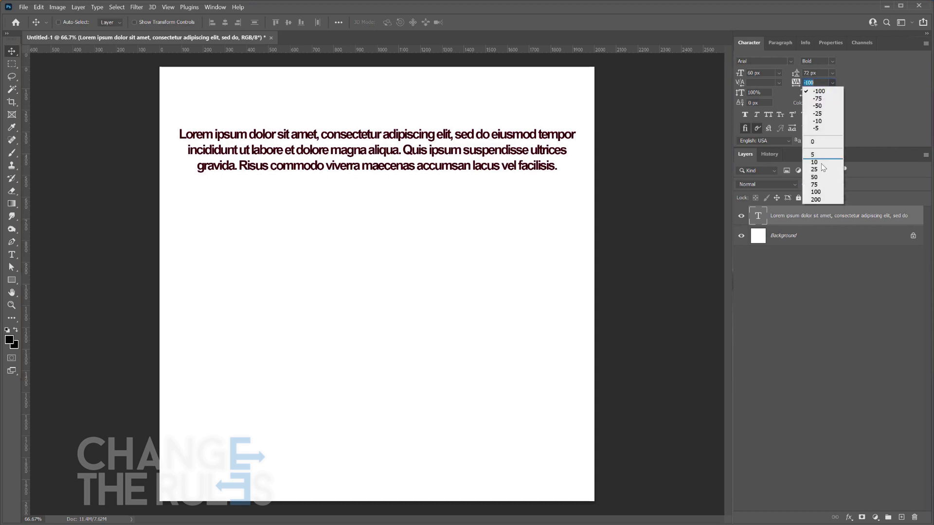
pyautogui.click(817, 202)
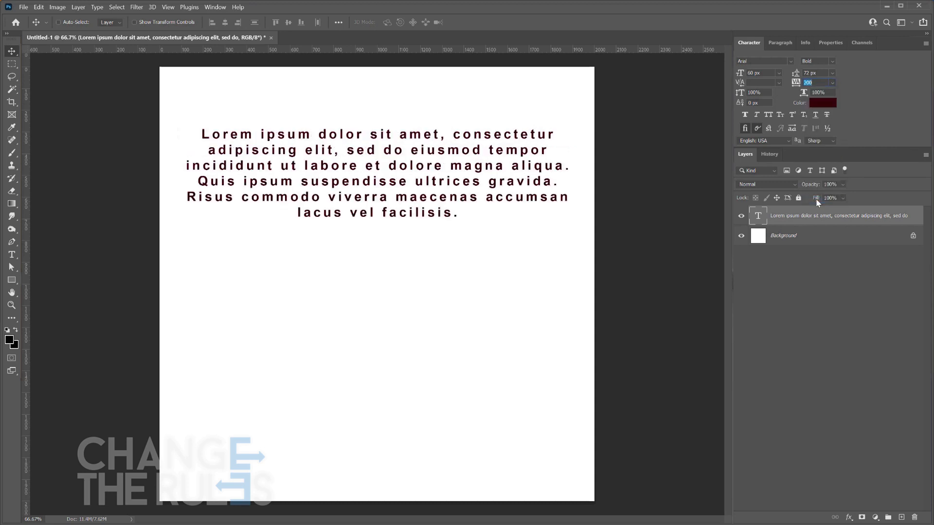
pyautogui.click(832, 82)
pyautogui.click(826, 141)
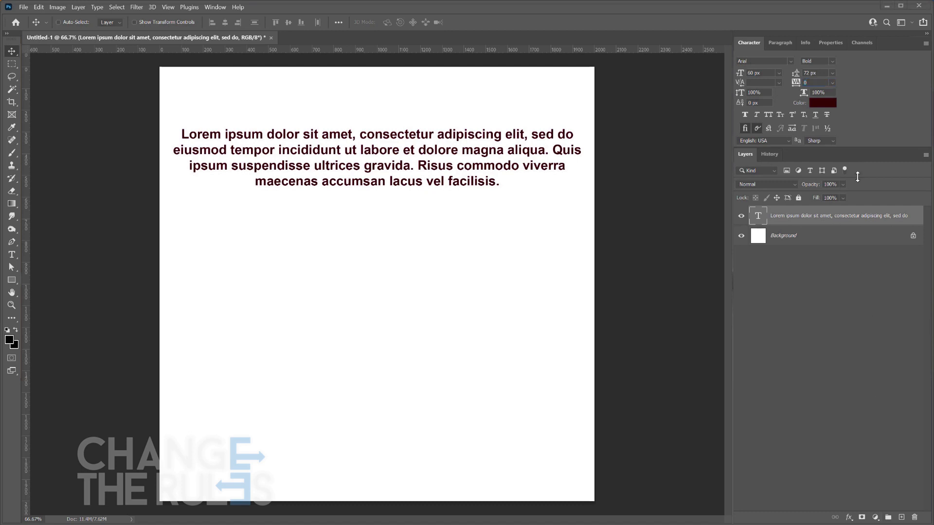
# Step: Compare subtler tracking values of -10 and 25 on the paragraph and return the tracking to 0
pyautogui.click(833, 83)
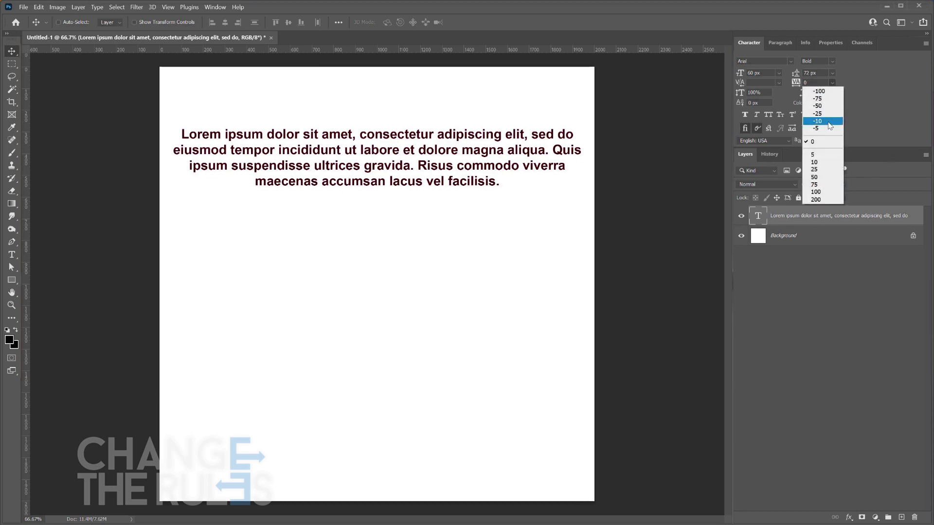
pyautogui.click(828, 122)
pyautogui.click(832, 82)
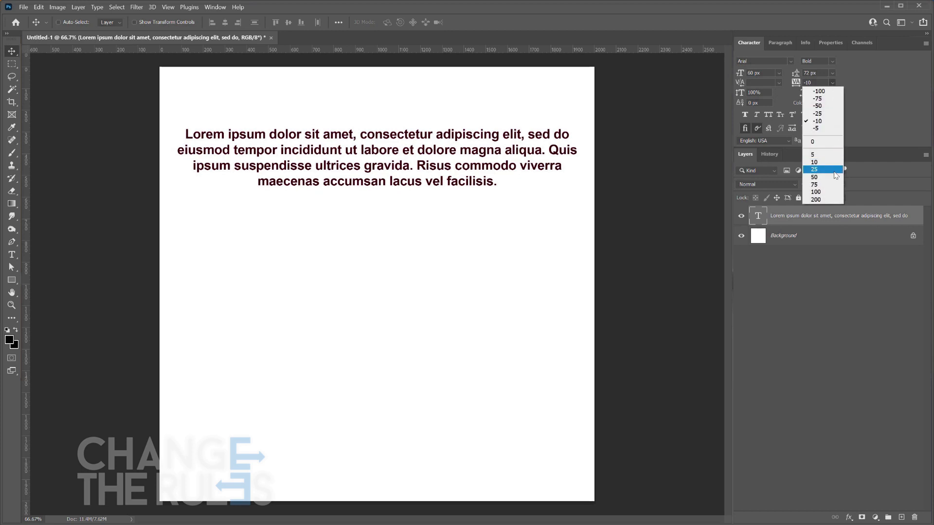
pyautogui.click(833, 170)
pyautogui.click(832, 82)
pyautogui.click(828, 141)
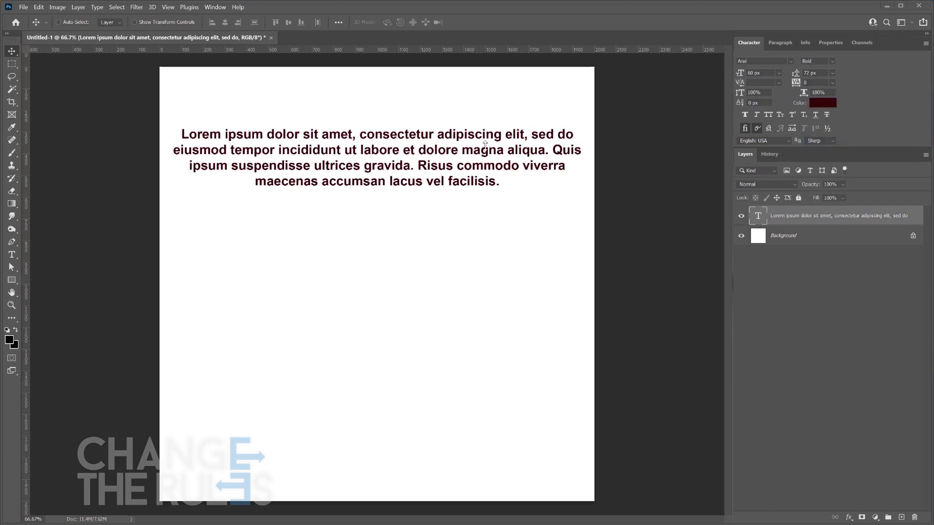
# Step: Change the paragraph's text colour to black (#000000)
pyautogui.click(830, 103)
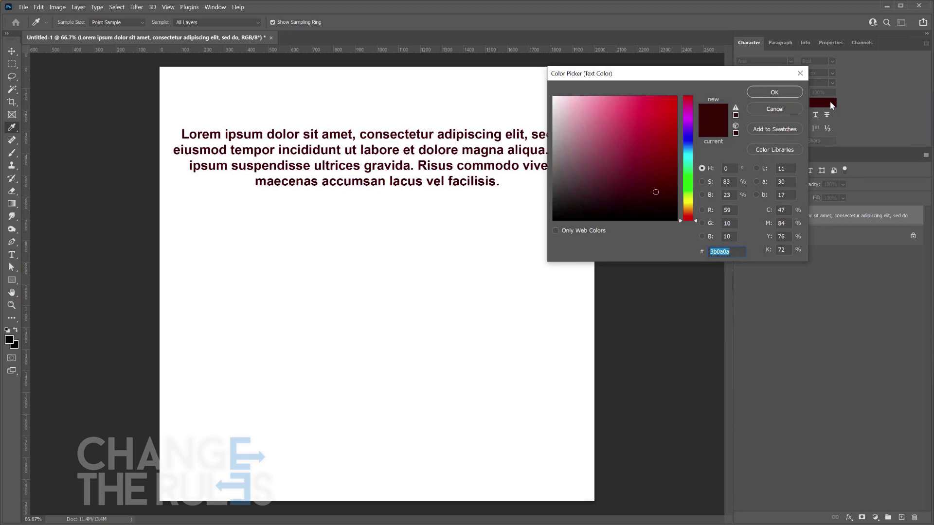
pyautogui.click(548, 203)
pyautogui.moveTo(554, 202); pyautogui.dragTo(538, 254)
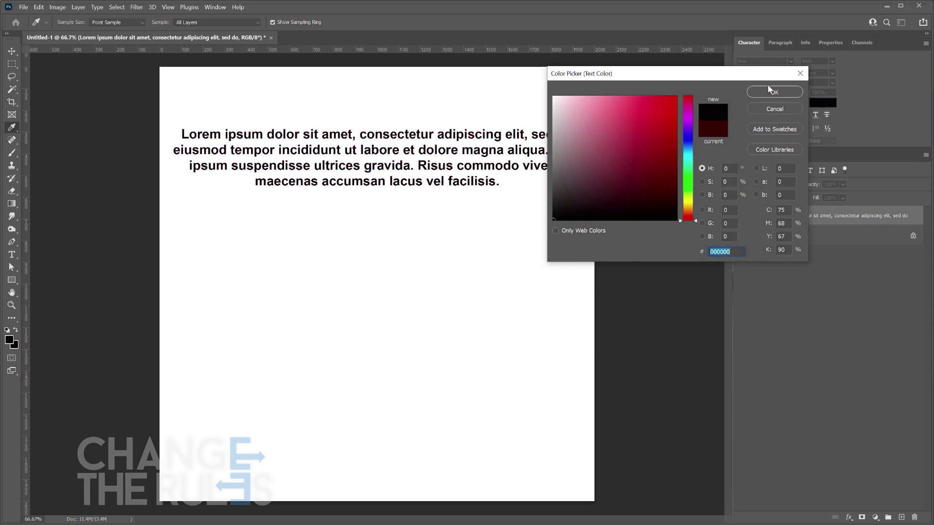
pyautogui.click(770, 91)
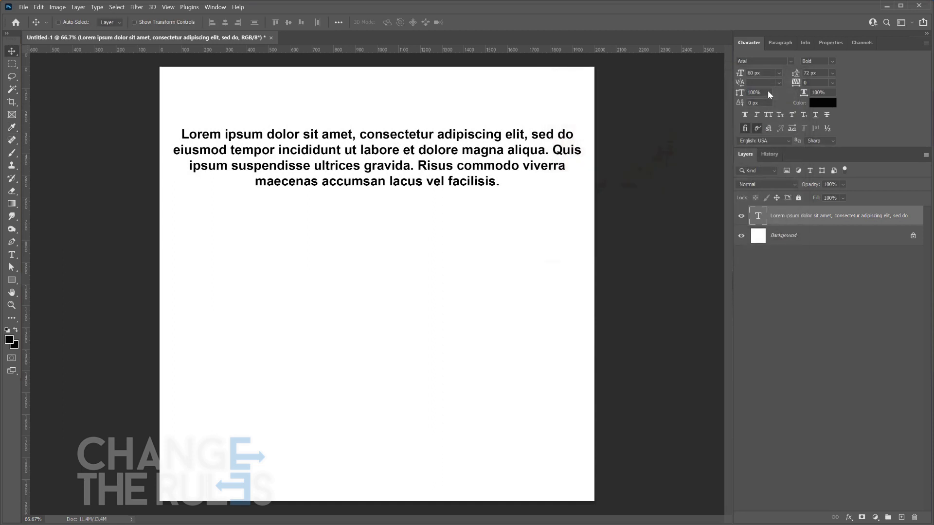
# Step: Try Faux Bold and Faux Italic on the paragraph and turn both off again
pyautogui.click(745, 114)
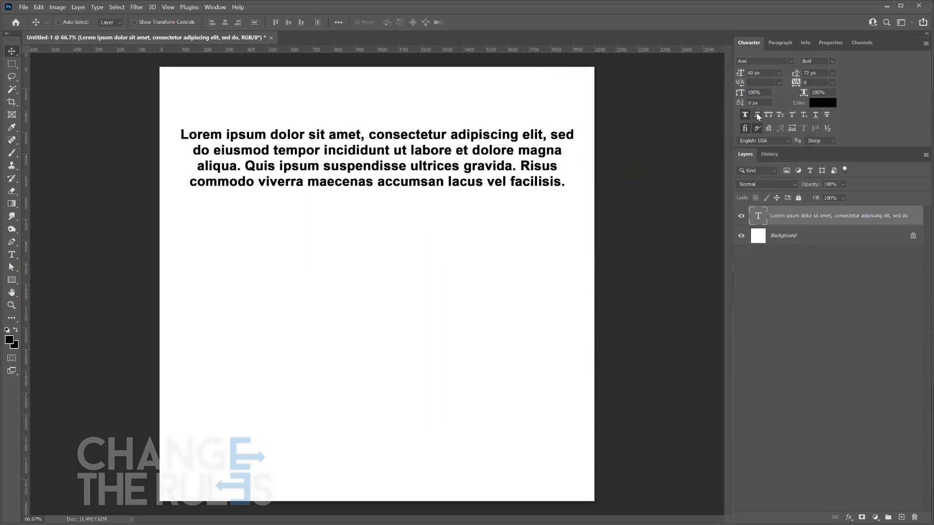
pyautogui.click(757, 115)
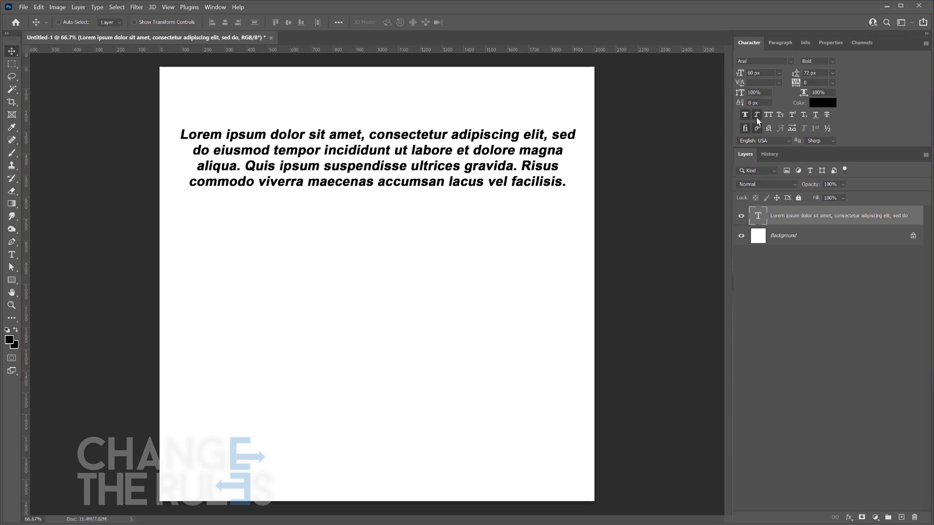
pyautogui.click(757, 116)
pyautogui.click(744, 119)
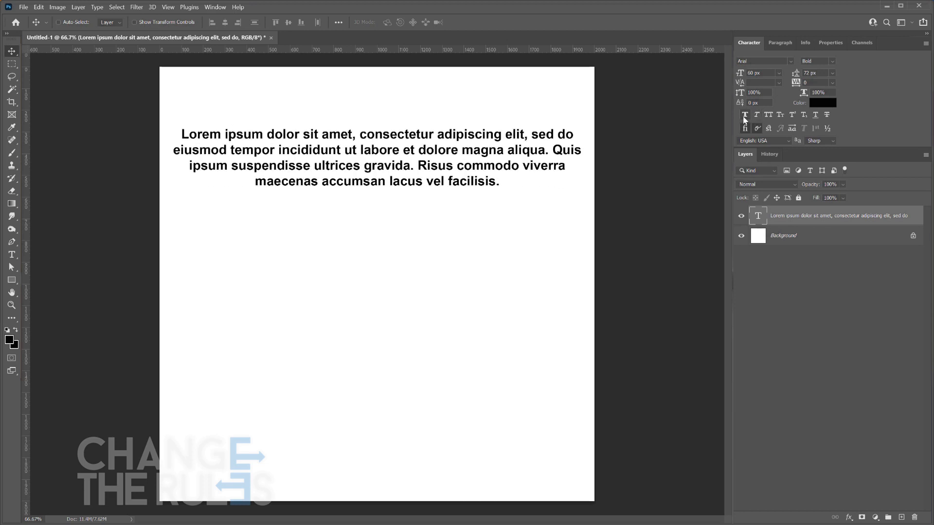
# Step: Try All Caps and Small Caps on the paragraph and turn both off again
pyautogui.click(770, 115)
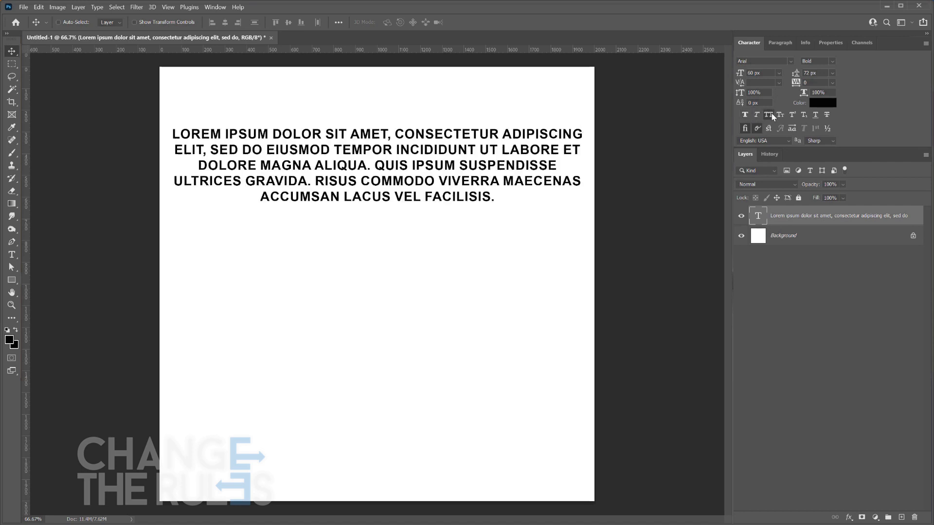
pyautogui.click(774, 114)
pyautogui.click(780, 114)
pyautogui.click(780, 115)
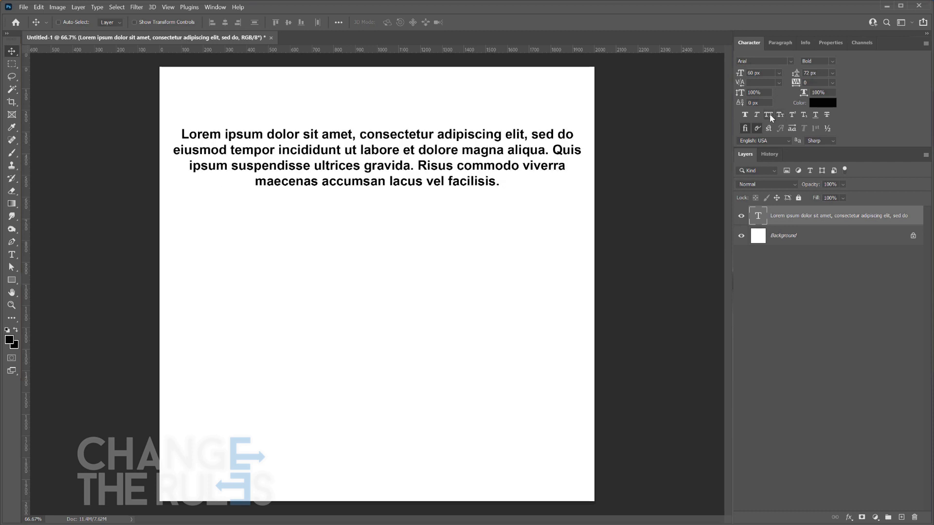
# Step: Compare the paragraph set in All Caps with the same paragraph set in Small Caps
pyautogui.click(769, 115)
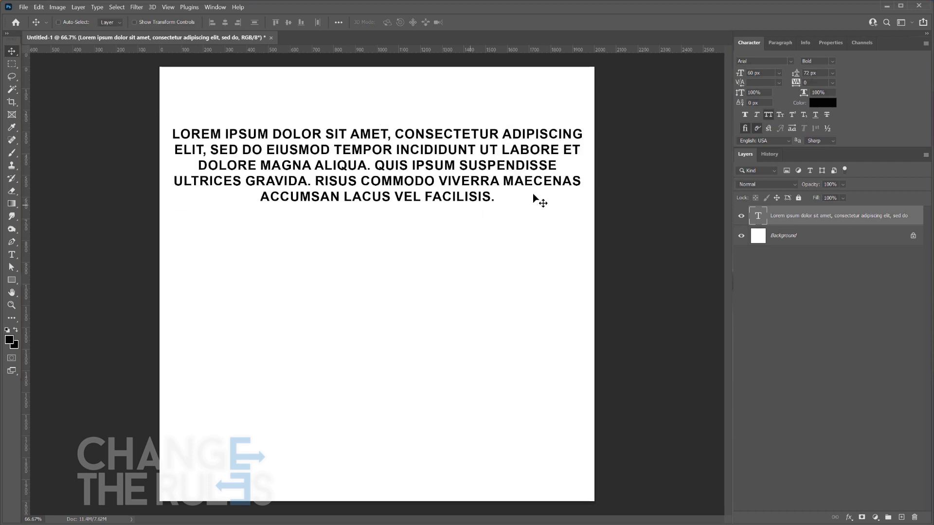
pyautogui.click(770, 114)
pyautogui.click(780, 115)
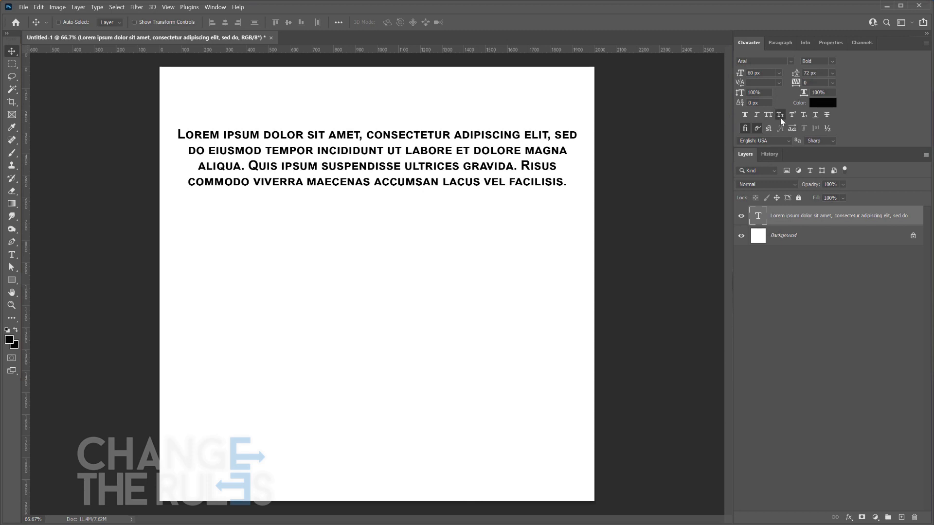
# Step: Try Superscript and Subscript on the final "s" of "ultrices" and turn both off again
pyautogui.moveTo(353, 166); pyautogui.dragTo(361, 166)
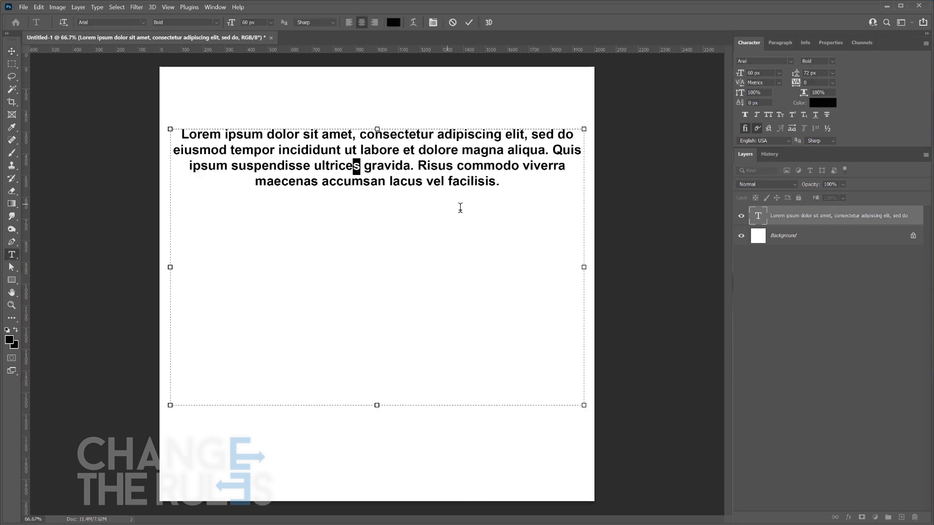
pyautogui.click(792, 113)
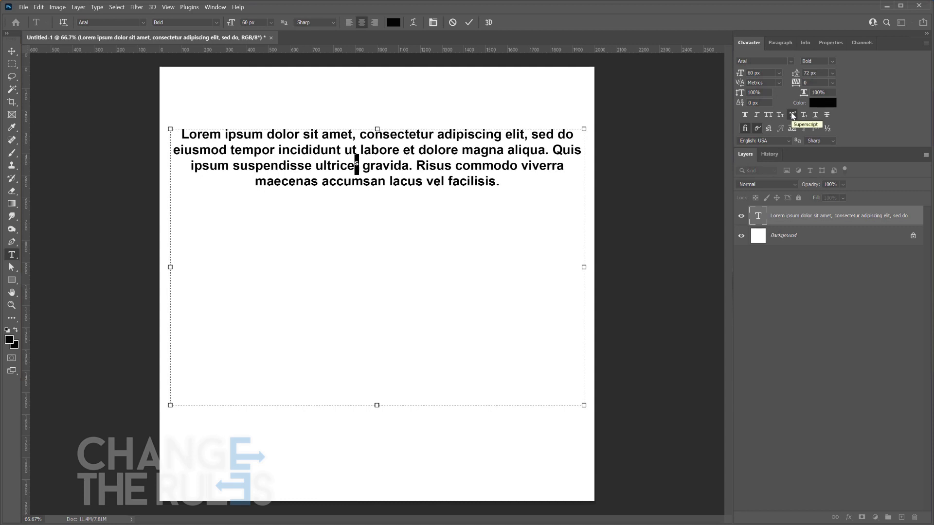
pyautogui.click(793, 115)
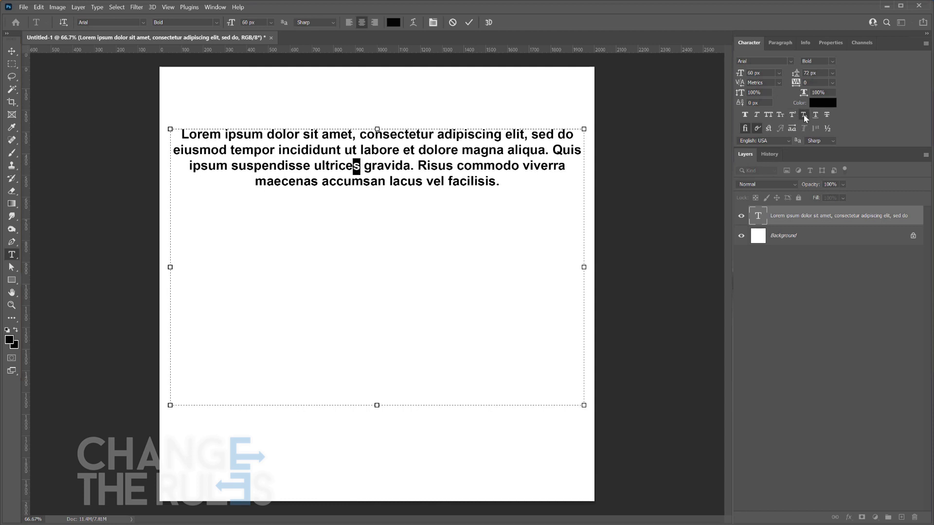
pyautogui.click(804, 114)
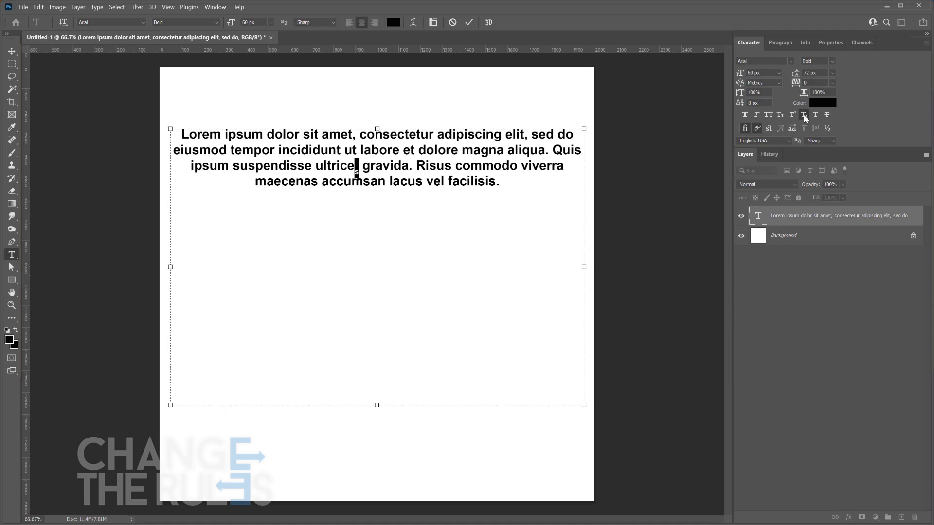
pyautogui.click(803, 114)
pyautogui.click(11, 51)
# Step: Try Underline and Strikethrough on the whole paragraph and turn both off again
pyautogui.click(816, 116)
pyautogui.click(816, 115)
pyautogui.click(826, 114)
pyautogui.click(825, 114)
pyautogui.click(815, 115)
pyautogui.click(815, 116)
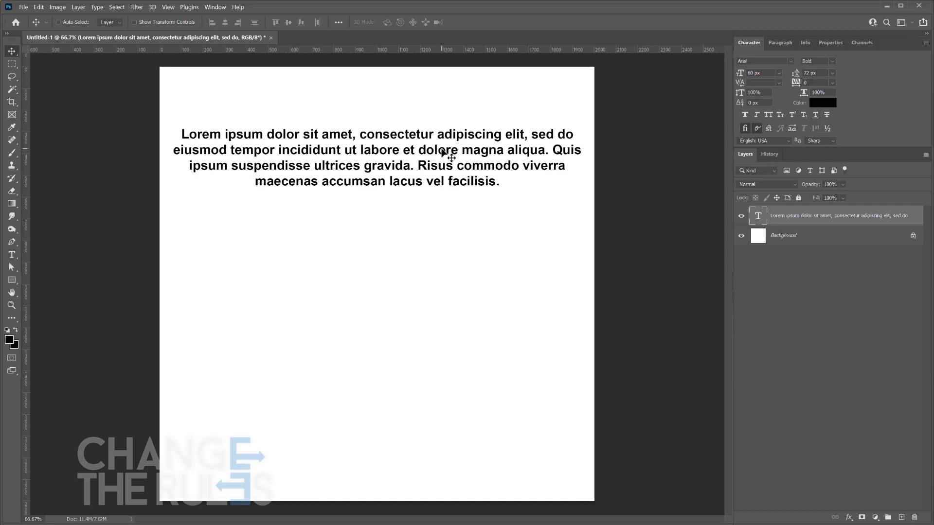
# Step: Try Underline and Strikethrough on only the words "Risus commodo" and leave them without either style
pyautogui.press('t')
pyautogui.moveTo(418, 166); pyautogui.dragTo(516, 167)
pyautogui.click(815, 115)
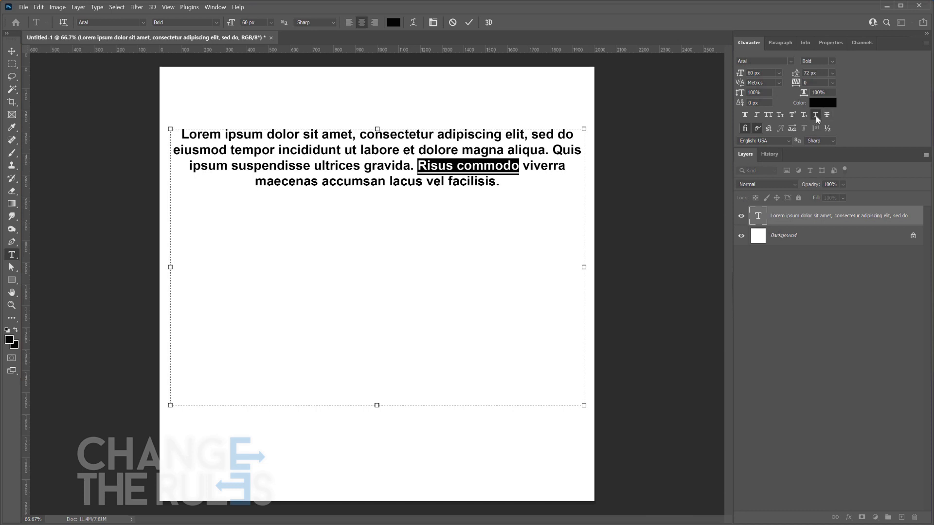
pyautogui.click(827, 115)
pyautogui.click(826, 115)
pyautogui.click(11, 51)
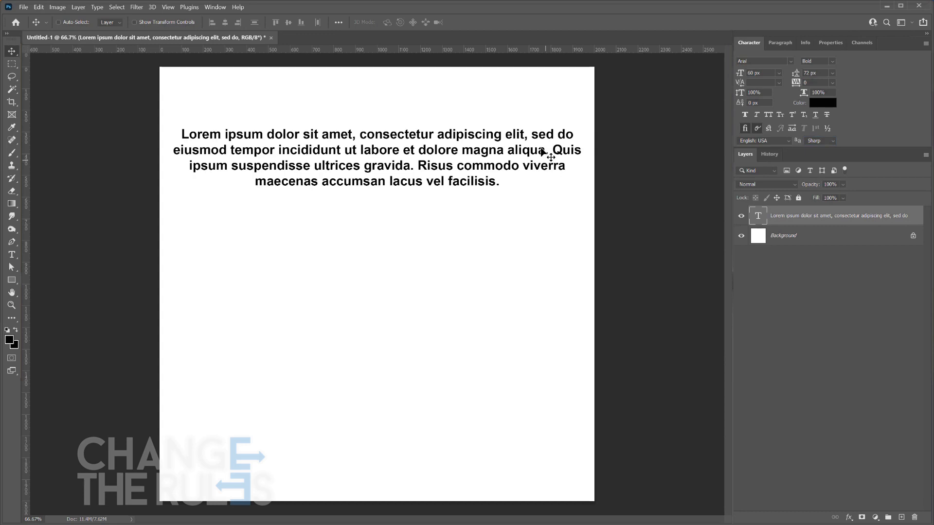
# Step: Compare the None and Smooth anti-aliasing methods on the paragraph up close and return it to Sharp
pyautogui.press('z')
pyautogui.click(511, 141)
pyautogui.click(440, 122)
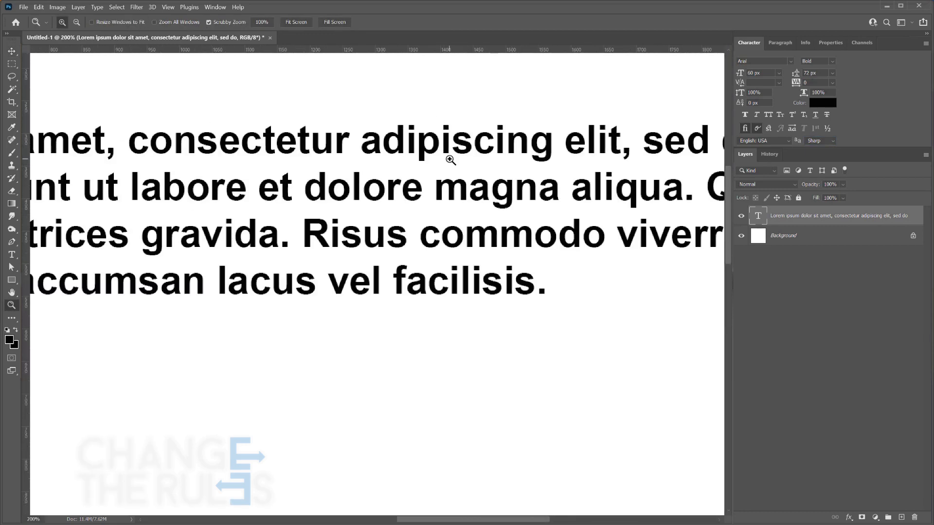
pyautogui.click(448, 157)
pyautogui.press('v')
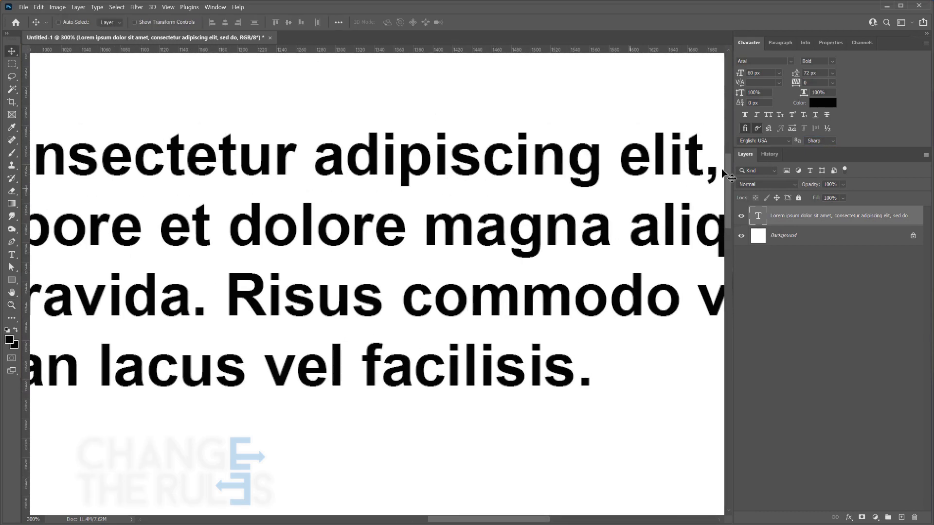
pyautogui.click(833, 141)
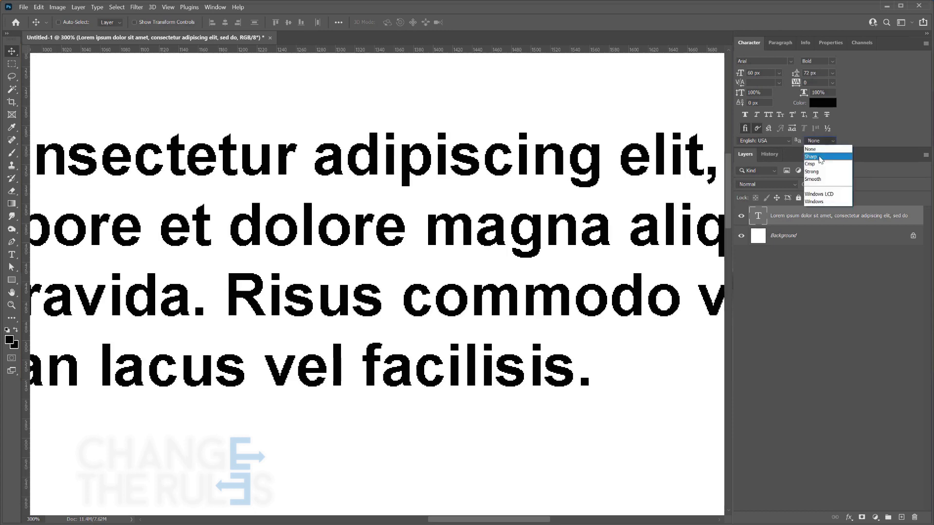
pyautogui.click(816, 179)
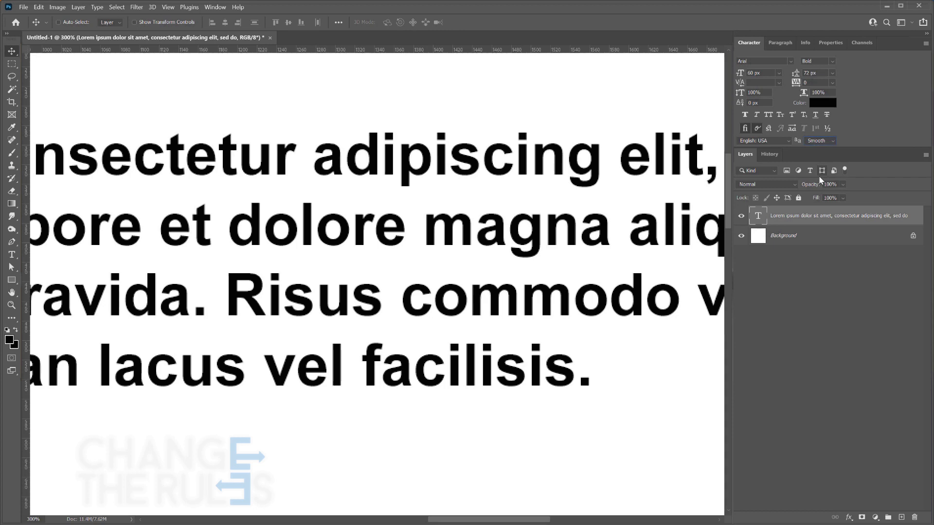
pyautogui.click(826, 142)
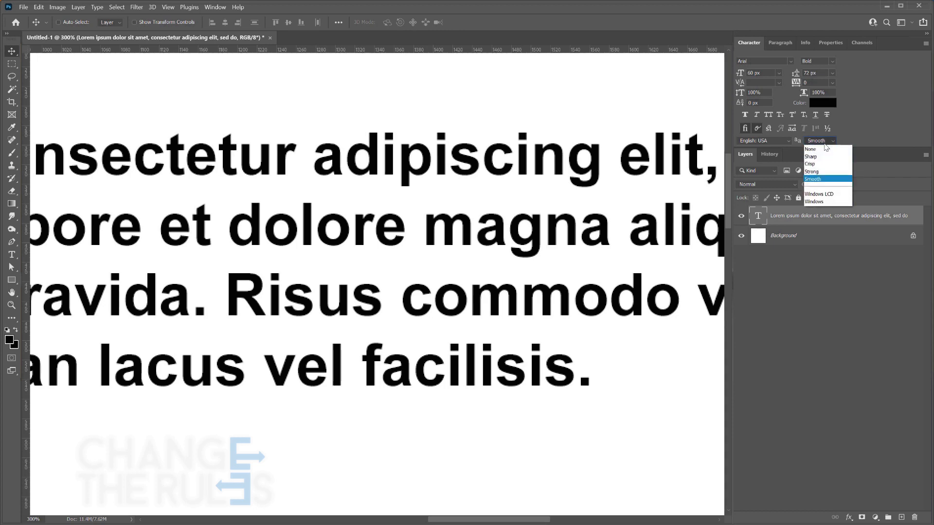
pyautogui.click(823, 159)
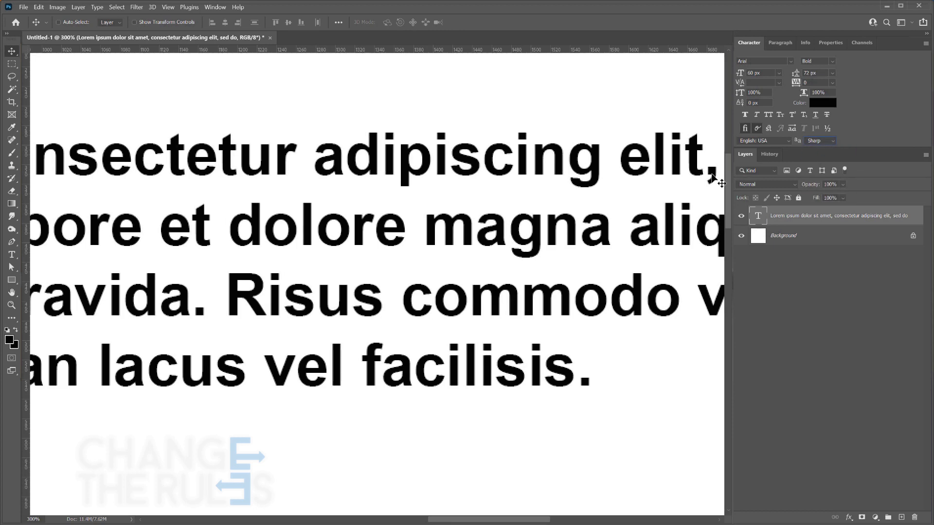
pyautogui.press('z')
pyautogui.rightClick(509, 209)
pyautogui.click(525, 219)
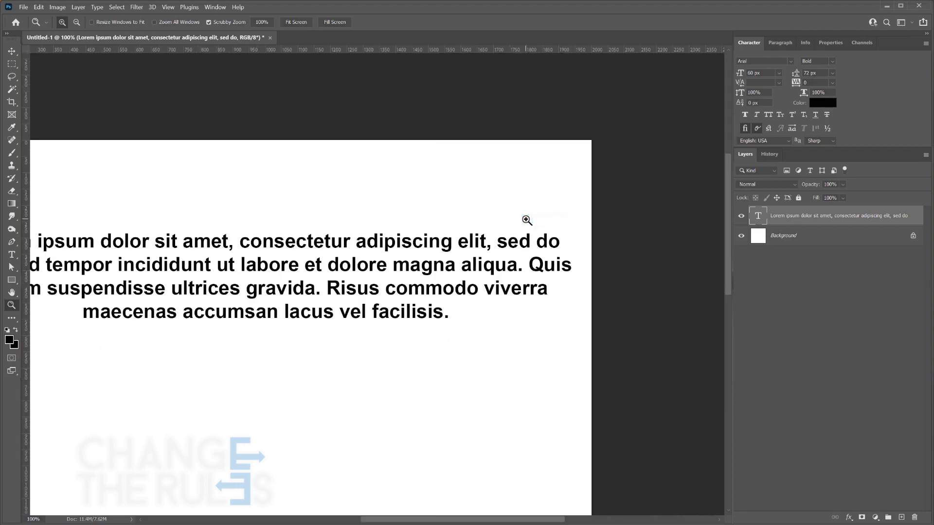
pyautogui.moveTo(299, 288); pyautogui.dragTo(431, 248)
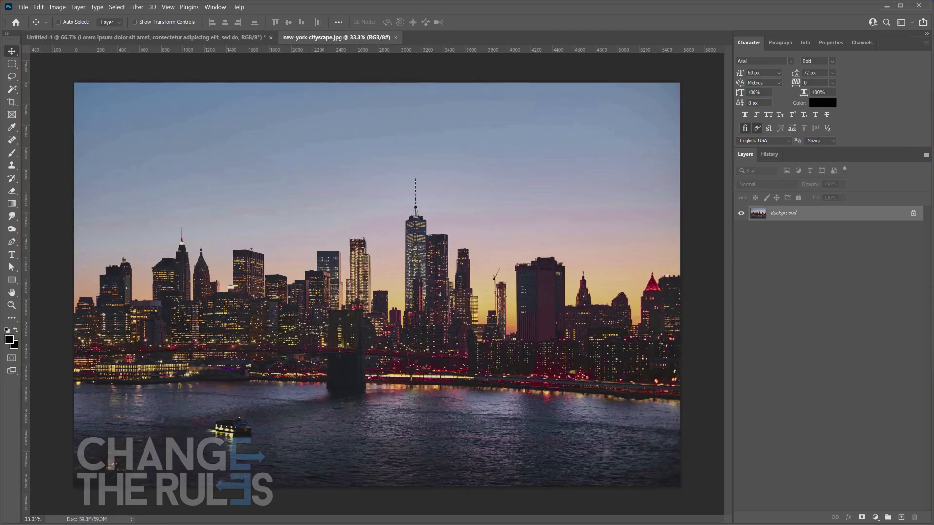
# Step: Add the text "This is a test" over the New York cityscape skyline with the Horizontal Type Mask Tool
pyautogui.click(11, 257)
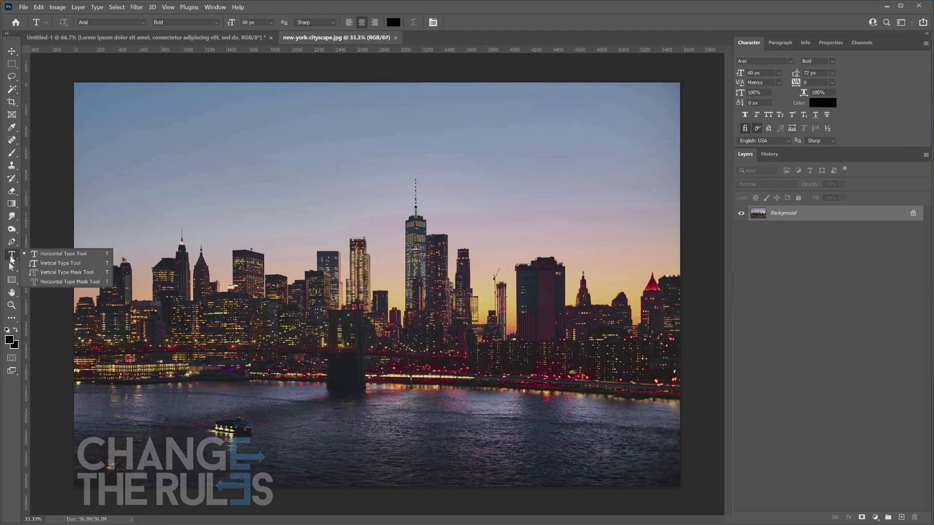
pyautogui.click(42, 281)
pyautogui.click(381, 236)
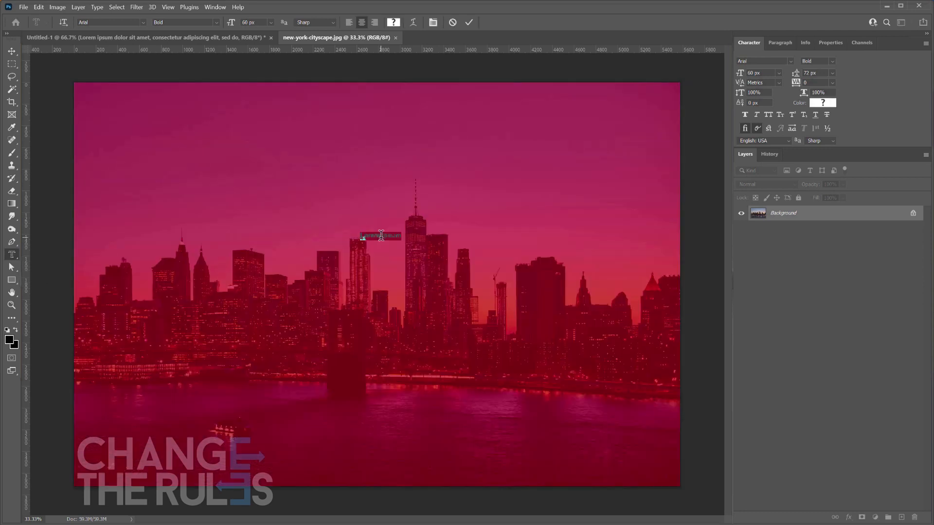
pyautogui.press('BackSpace')
pyautogui.write('This is a test')
# Step: Set the mask text's size to 560 px and turn its selection into a layer mask on the cityscape
pyautogui.hotkey('ctrl', 'a')
pyautogui.click(778, 73)
pyautogui.click(748, 72)
pyautogui.write('2')
pyautogui.press('Return')
pyautogui.moveTo(750, 73); pyautogui.dragTo(748, 72)
pyautogui.write('5')
pyautogui.press('Tab')
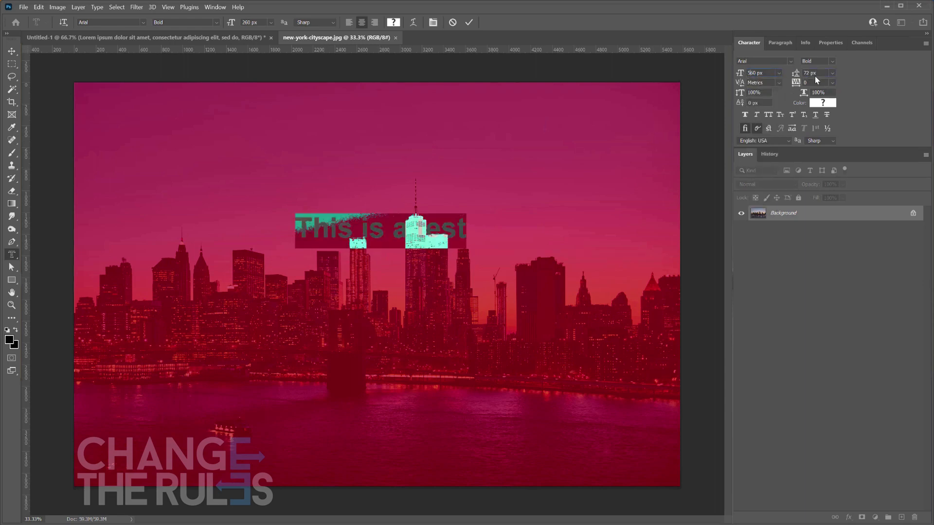
pyautogui.click(11, 53)
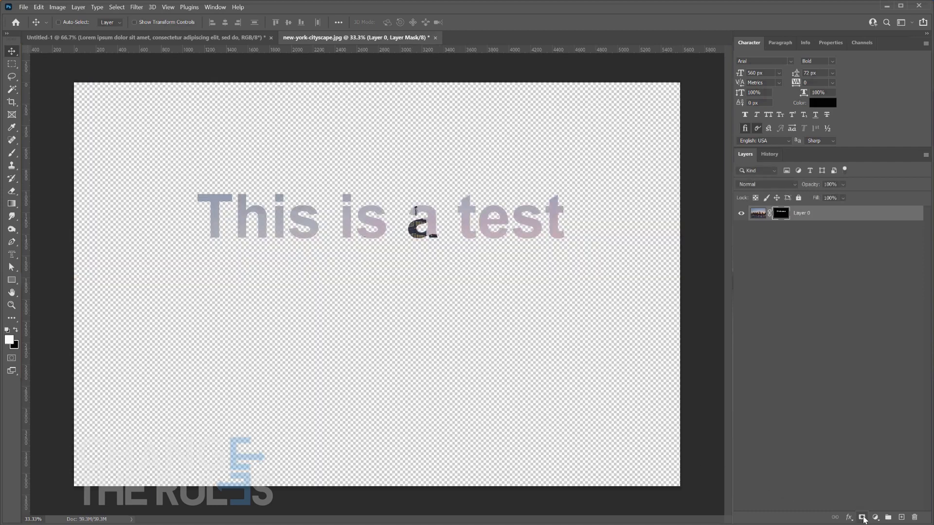
pyautogui.click(862, 518)
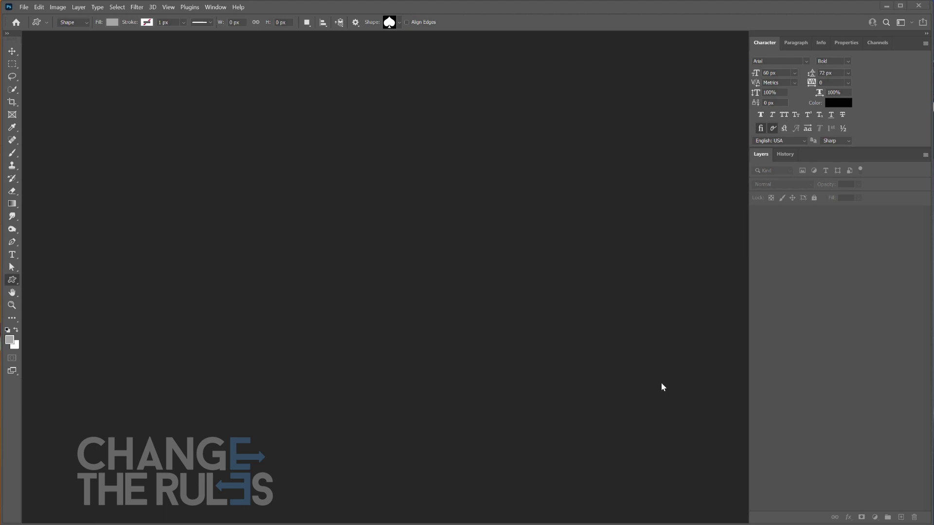
# Step: Open the red convertible photo and sitting-panting-beagles.jpg as two separate documents
pyautogui.moveTo(467, 372); pyautogui.dragTo(405, 290)
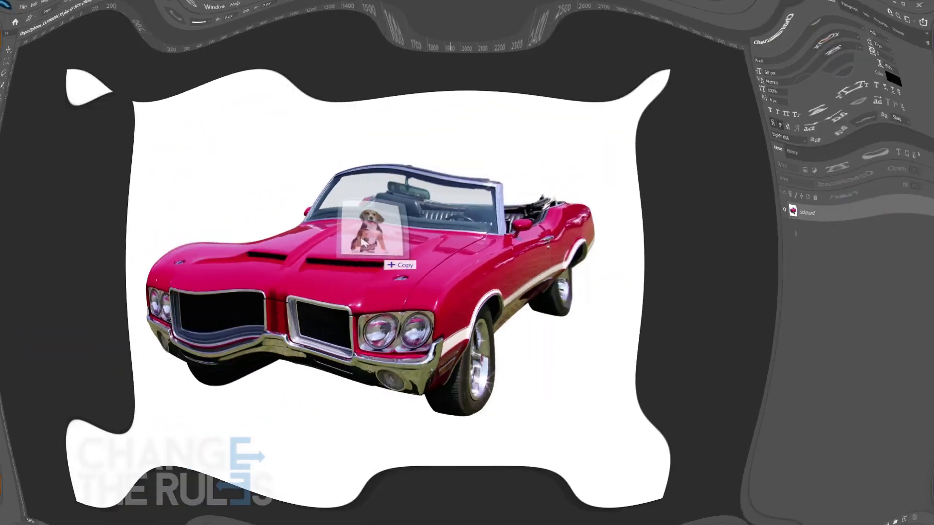
pyautogui.moveTo(364, 229); pyautogui.dragTo(312, 34)
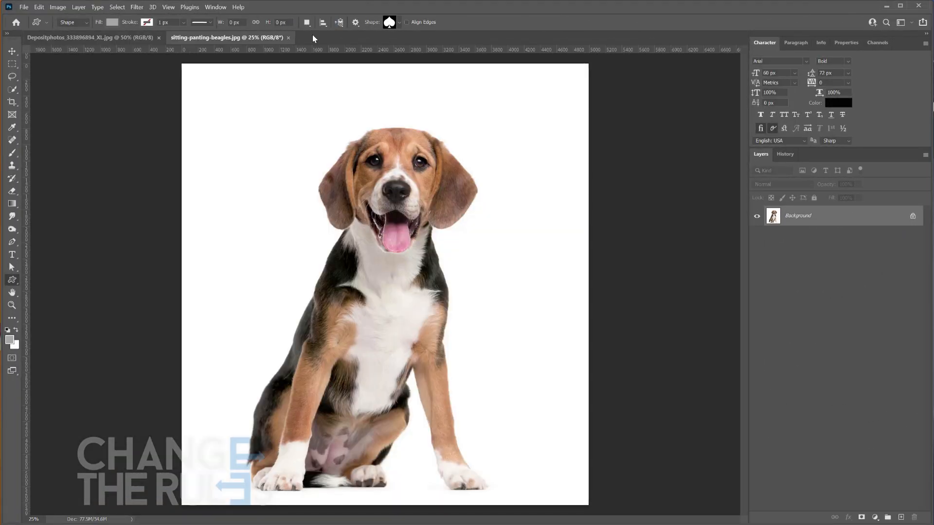
# Step: Copy the entire beagle image and paste it into the red car document as a new layer
pyautogui.click(118, 7)
pyautogui.click(126, 18)
pyautogui.click(38, 7)
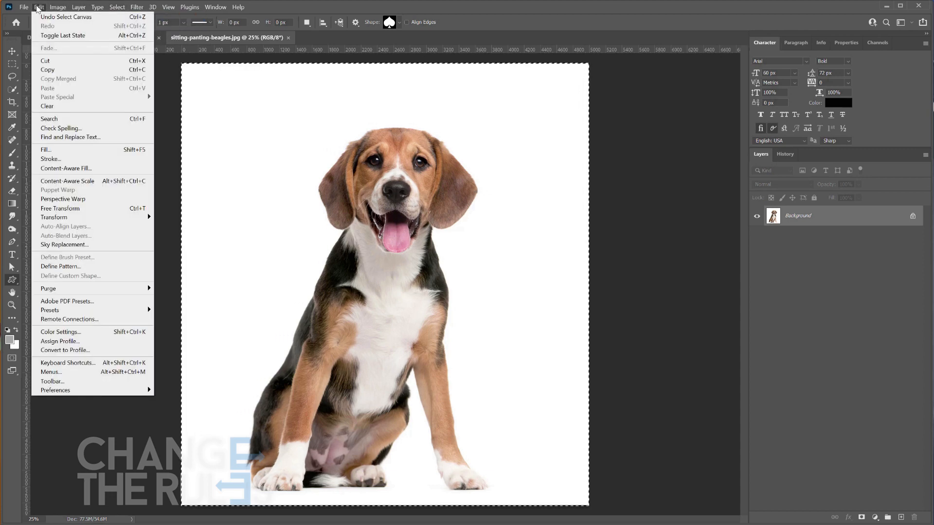
pyautogui.click(59, 69)
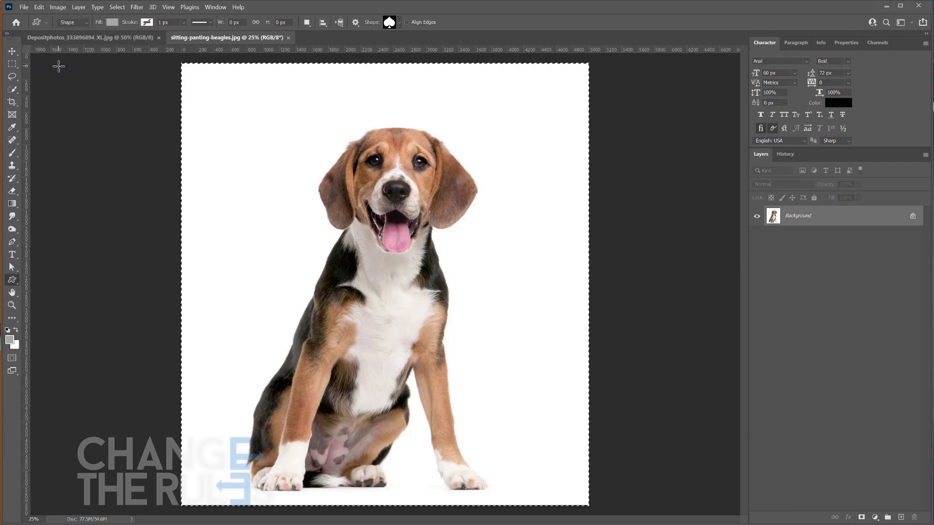
pyautogui.click(71, 36)
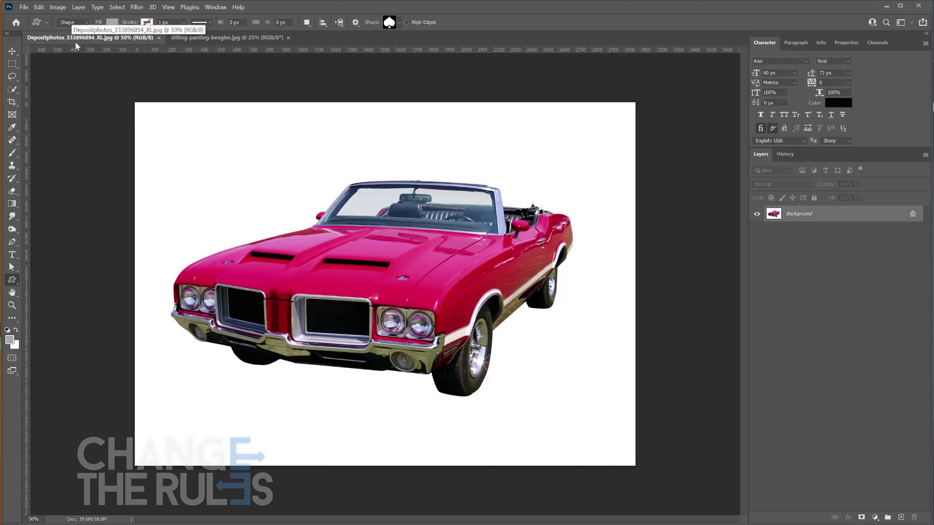
pyautogui.click(39, 7)
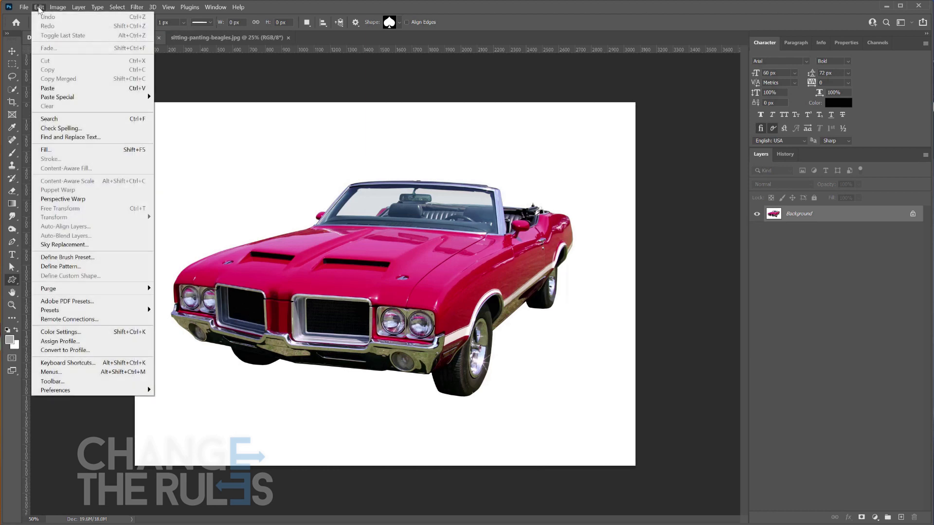
pyautogui.click(62, 89)
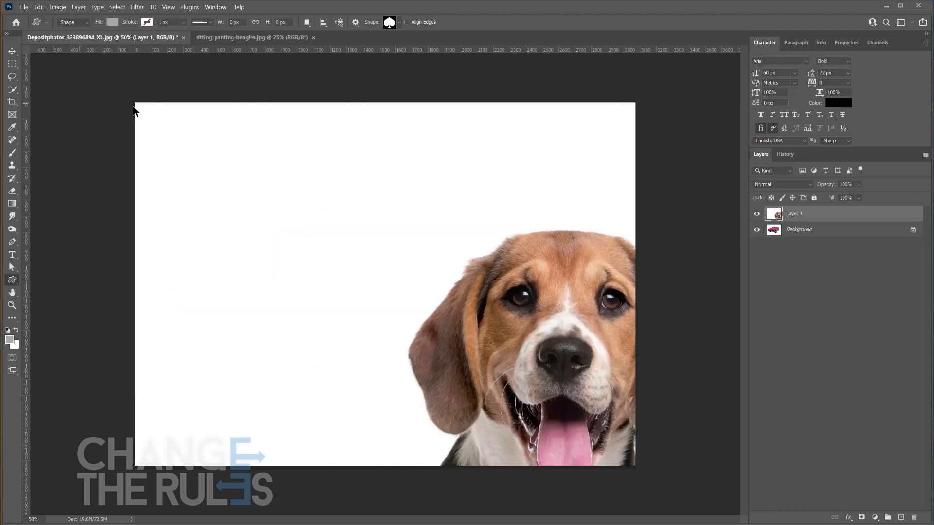
# Step: Scale the pasted beagle layer down to about 31% with Free Transform and place it over the car's front
pyautogui.hotkey('ctrl', 't')
pyautogui.moveTo(136, 103); pyautogui.dragTo(418, 411)
pyautogui.moveTo(598, 450); pyautogui.dragTo(331, 166)
pyautogui.moveTo(680, 127); pyautogui.dragTo(505, 322)
pyautogui.moveTo(462, 340); pyautogui.dragTo(371, 218)
pyautogui.moveTo(321, 200); pyautogui.dragTo(317, 200)
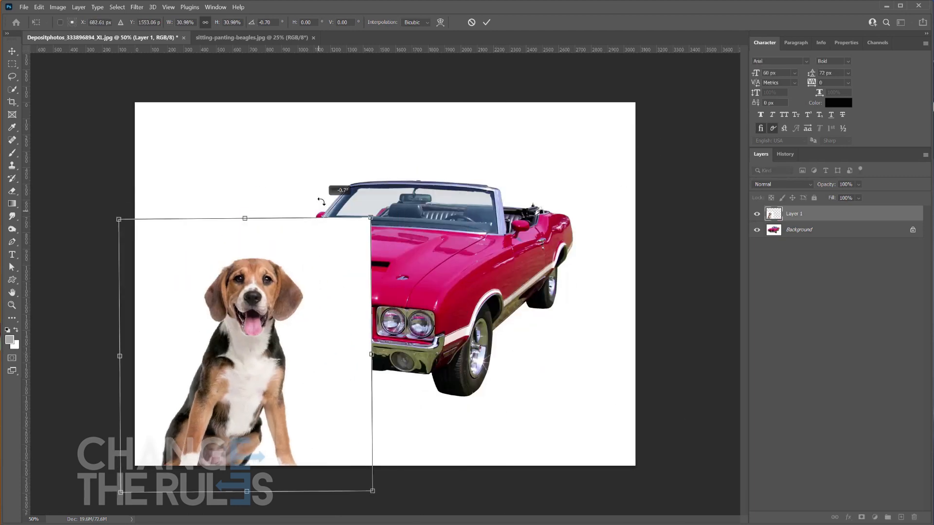
pyautogui.moveTo(283, 258); pyautogui.dragTo(300, 188)
pyautogui.press('Return')
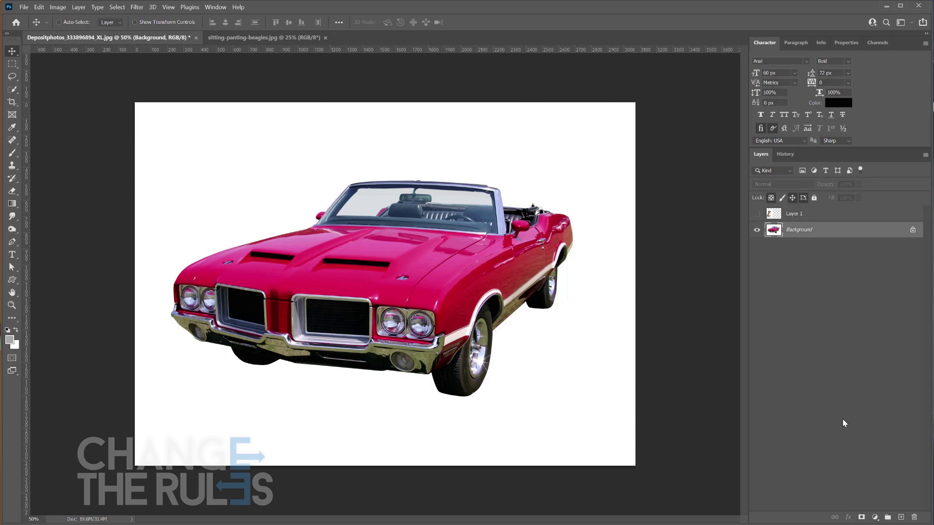
# Step: Add a Levels adjustment above the car's Background layer with input levels of 107, 2.02 and 202, then deselect the layers
pyautogui.click(875, 517)
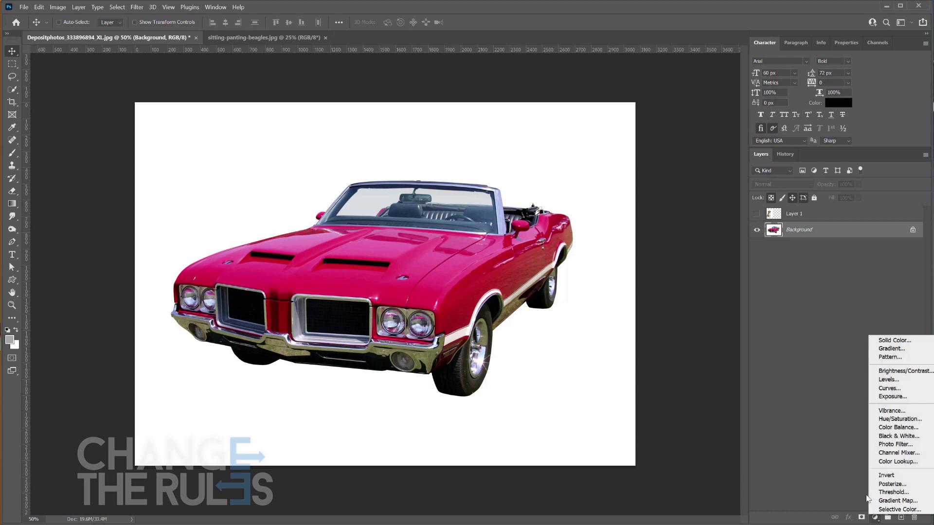
pyautogui.click(889, 380)
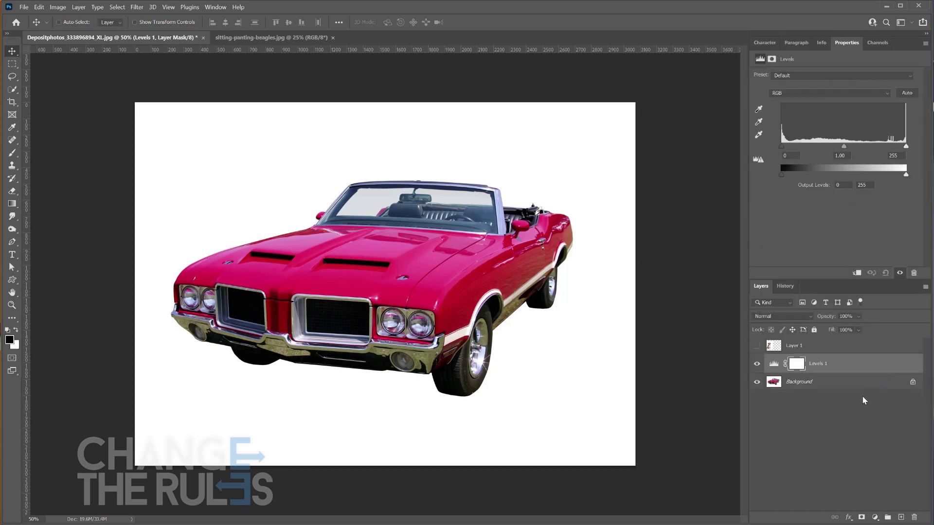
pyautogui.moveTo(783, 147); pyautogui.dragTo(845, 145)
pyautogui.moveTo(906, 146); pyautogui.dragTo(881, 147)
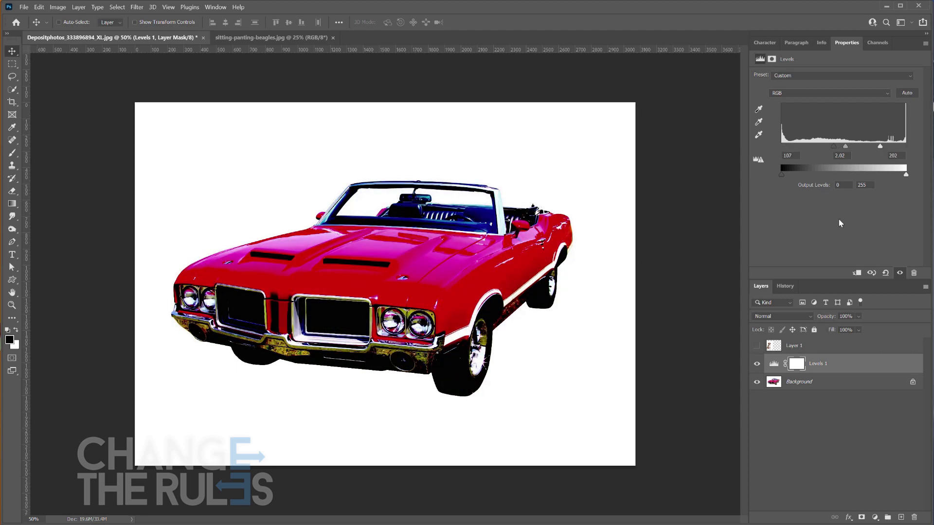
pyautogui.click(755, 401)
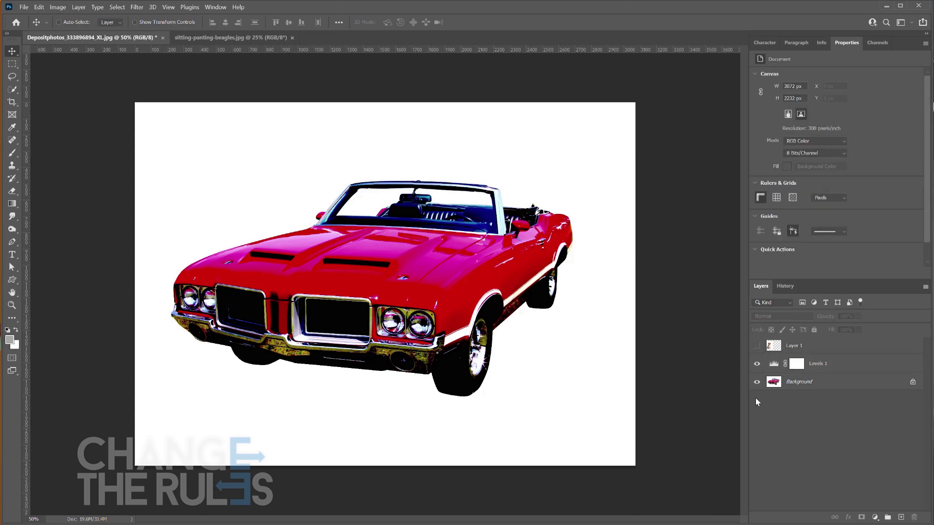
# Step: Toggle the Levels adjustment's visibility to compare its effect on the car, and delete the adjustment layer
pyautogui.click(757, 365)
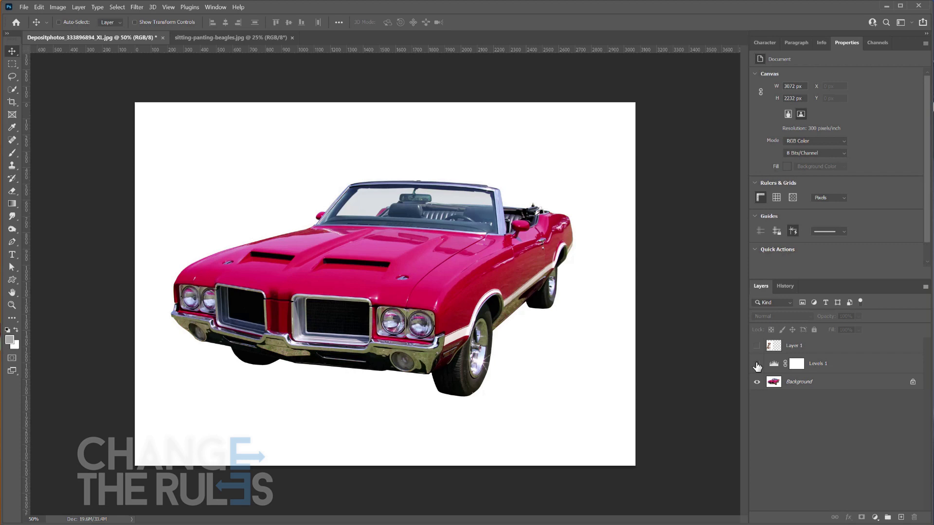
pyautogui.click(757, 365)
pyautogui.click(757, 365)
pyautogui.click(840, 364)
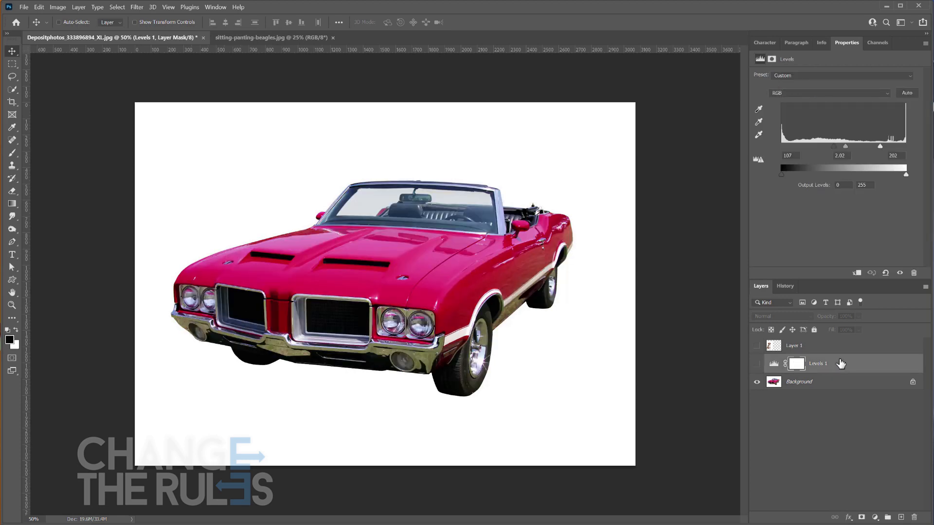
pyautogui.moveTo(840, 364); pyautogui.dragTo(914, 518)
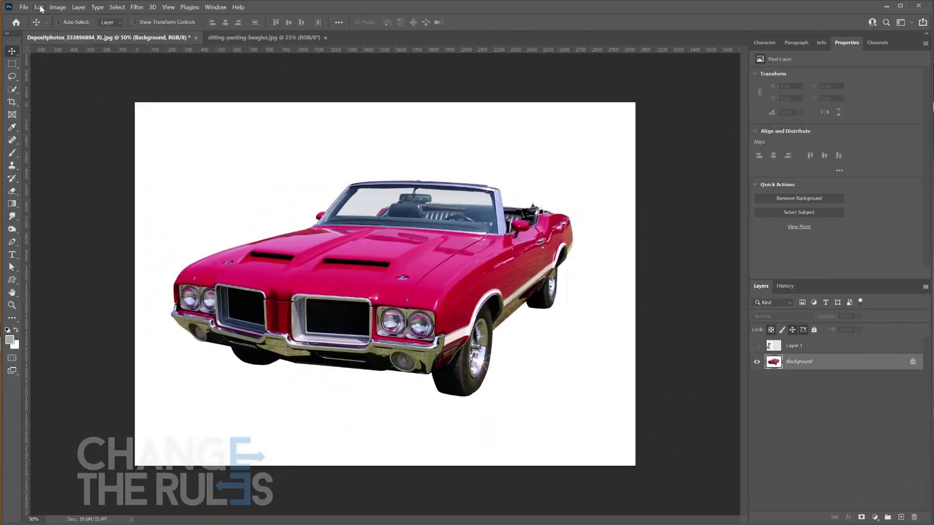
pyautogui.click(80, 10)
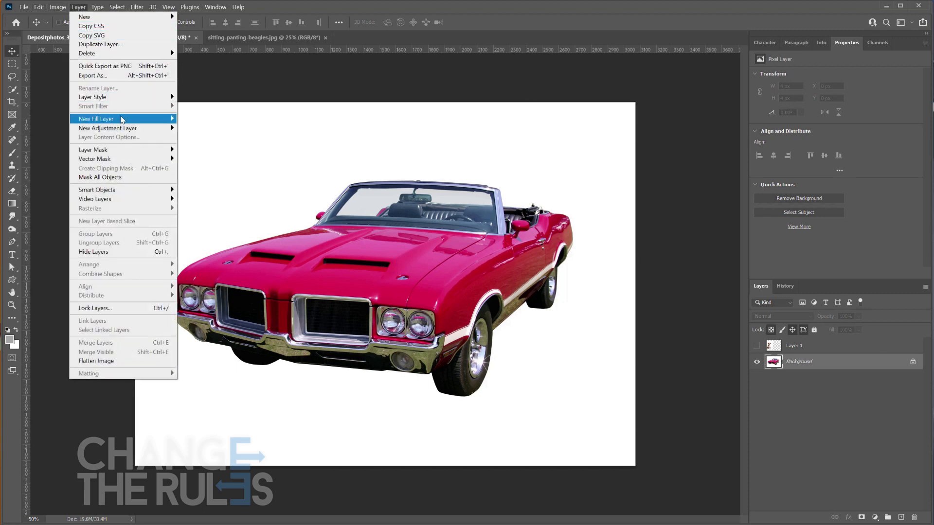
pyautogui.moveTo(122, 121)
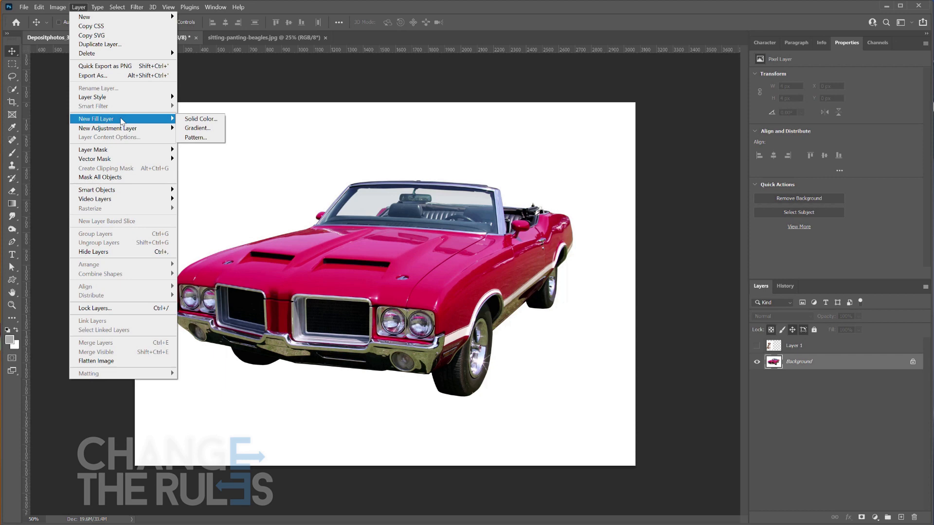
pyautogui.click(62, 68)
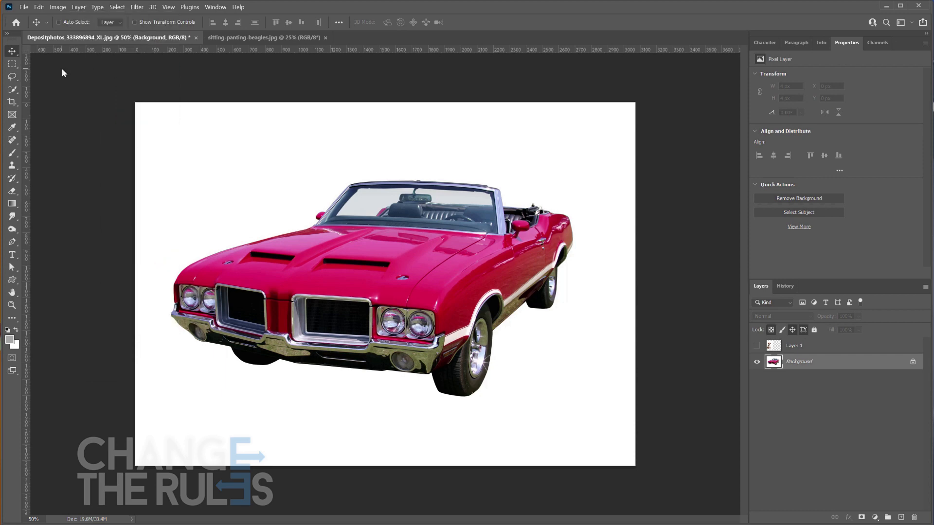
# Step: Add a Solid Color fill layer above the Background at 100% opacity with a teal-blue colour
pyautogui.click(75, 8)
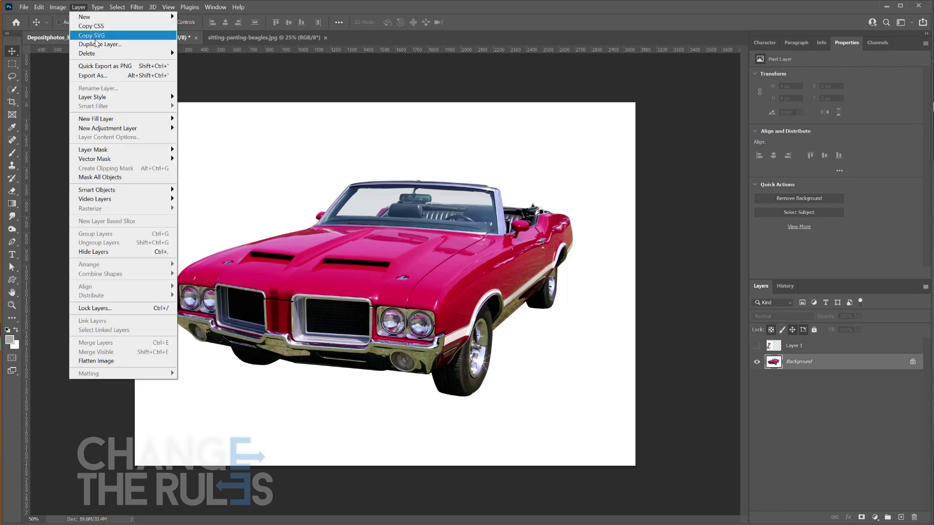
pyautogui.moveTo(125, 124)
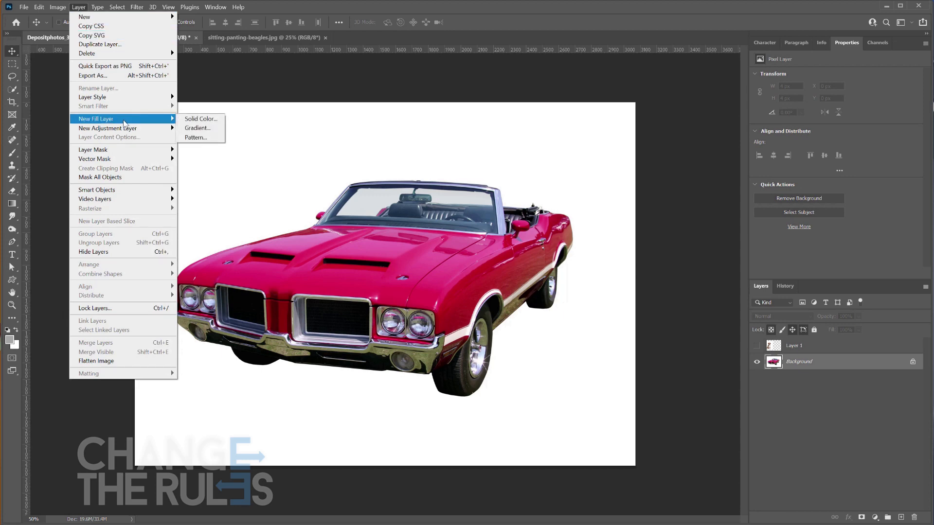
pyautogui.click(199, 119)
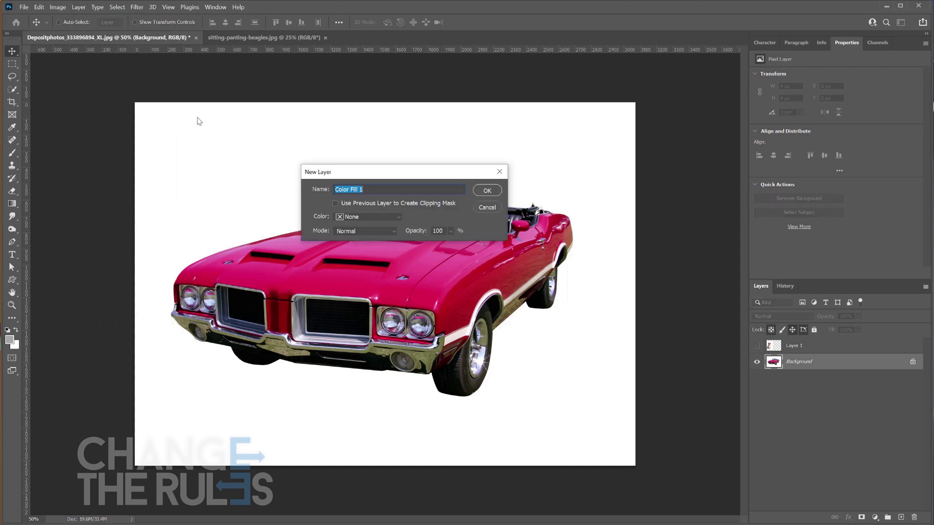
pyautogui.click(491, 190)
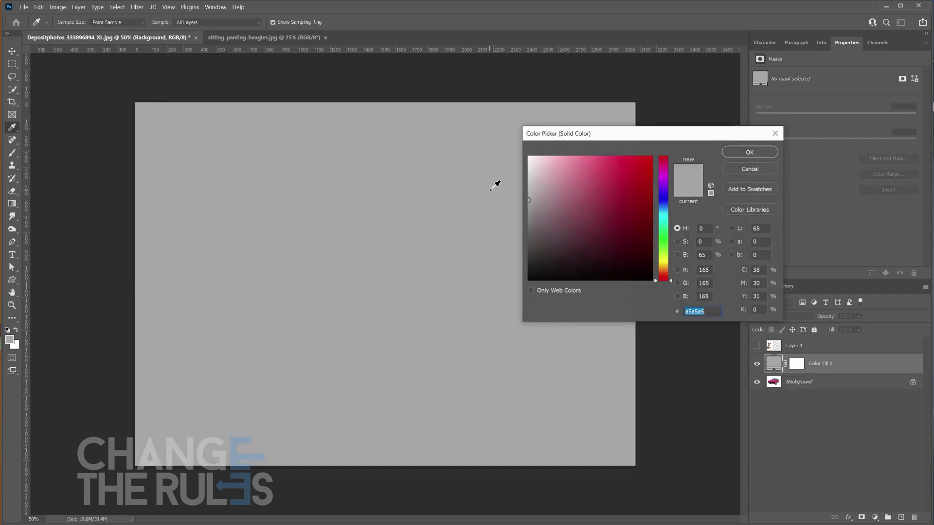
pyautogui.moveTo(569, 195); pyautogui.dragTo(636, 210)
pyautogui.click(750, 153)
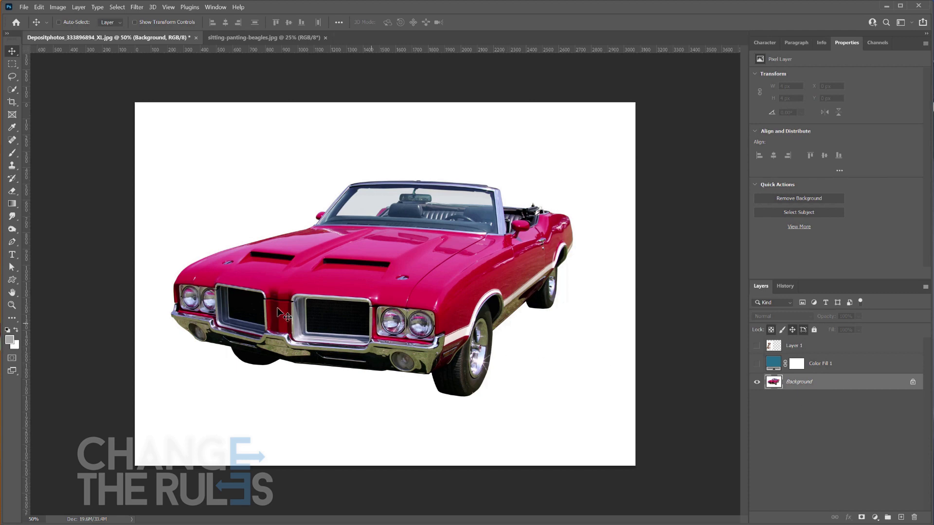
# Step: Add a point-text layer with the placeholder text in Arial Bold 60 px and move it above the car's windshield
pyautogui.click(12, 255)
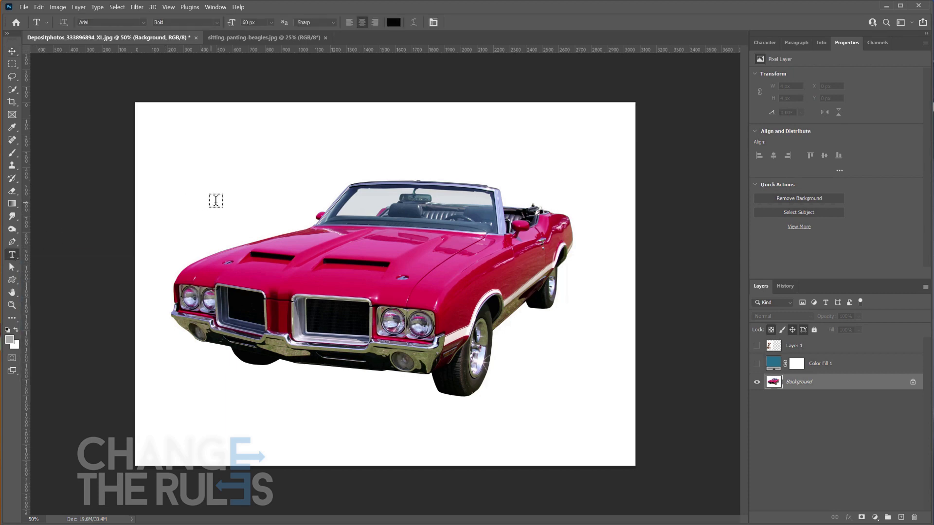
pyautogui.click(271, 185)
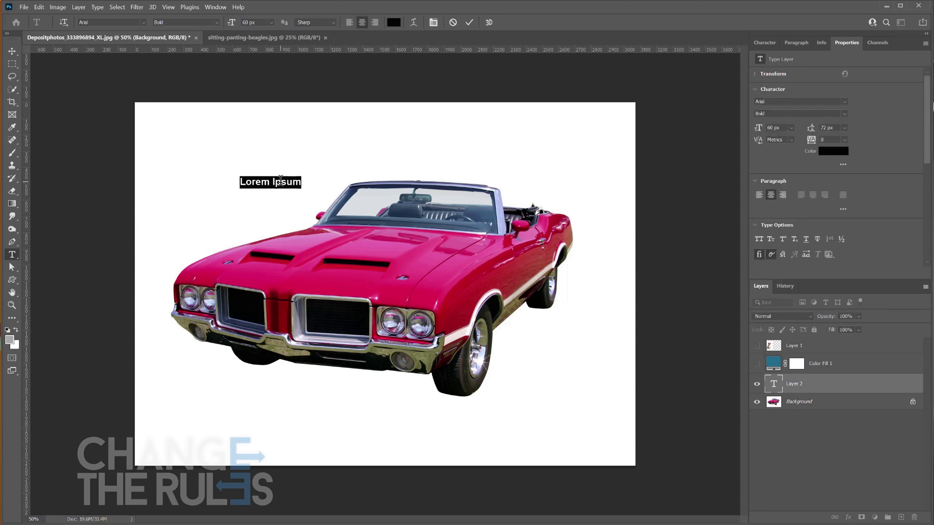
pyautogui.click(14, 51)
pyautogui.moveTo(313, 183); pyautogui.dragTo(371, 151)
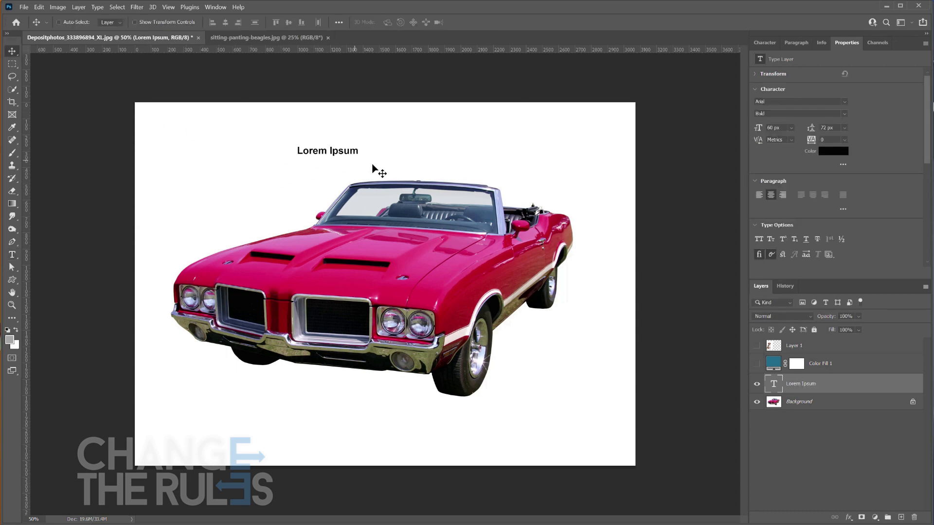
# Step: Replace the placeholder text with "this is a test text"
pyautogui.doubleClick(774, 385)
pyautogui.write('this is a ')
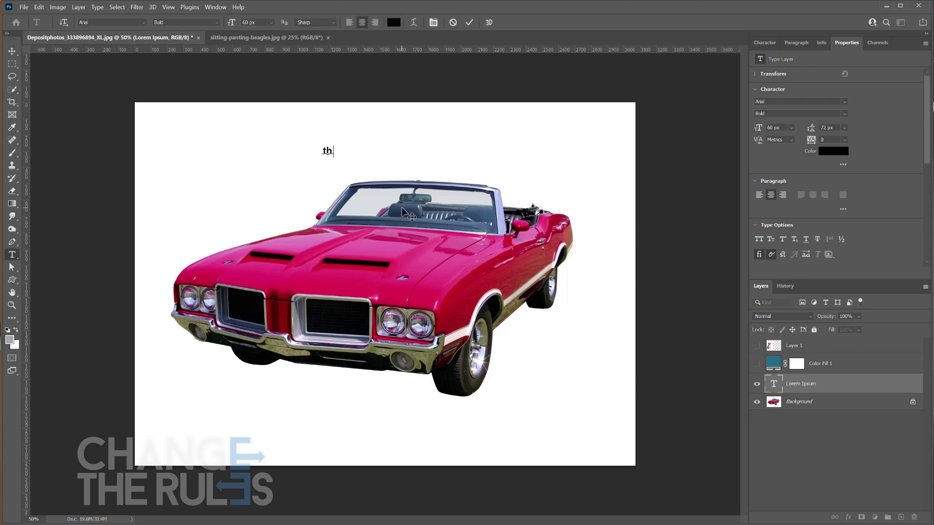
pyautogui.write('test text')
pyautogui.hotkey('ctrl', 'Return')
pyautogui.press('v')
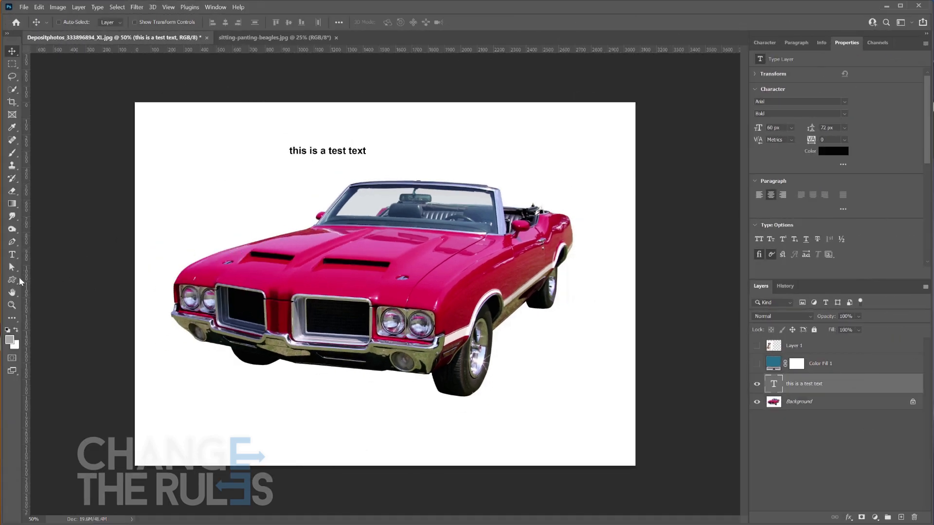
# Step: Create a 100 px wide paw-print custom shape on the car with Preserve Proportions enabled
pyautogui.click(10, 282)
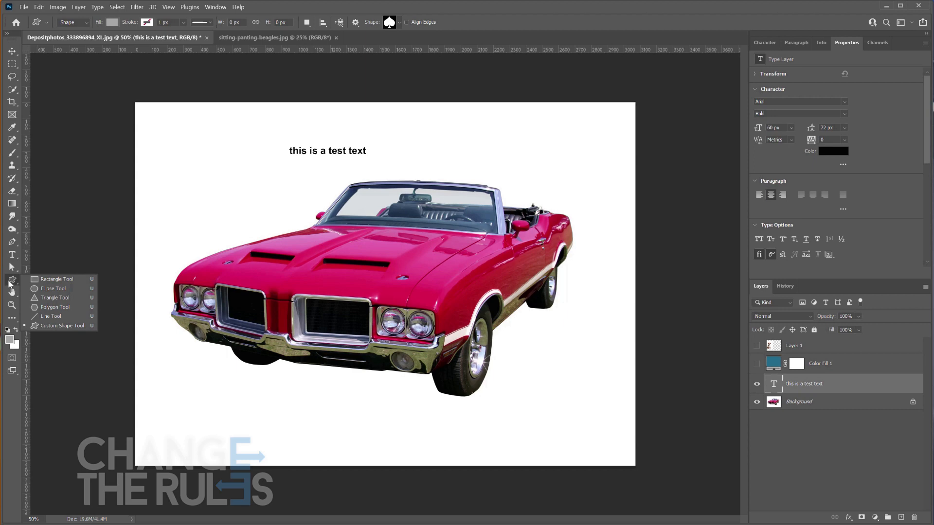
pyautogui.click(47, 328)
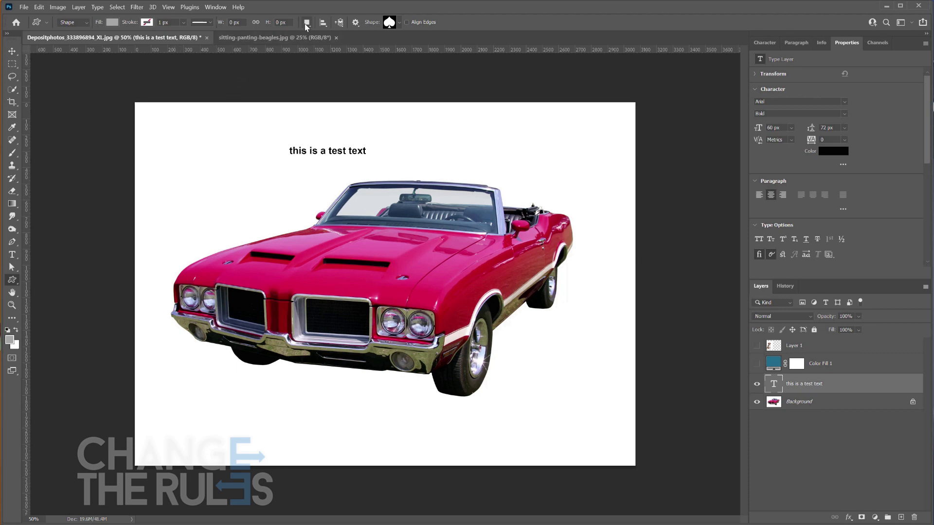
pyautogui.click(399, 24)
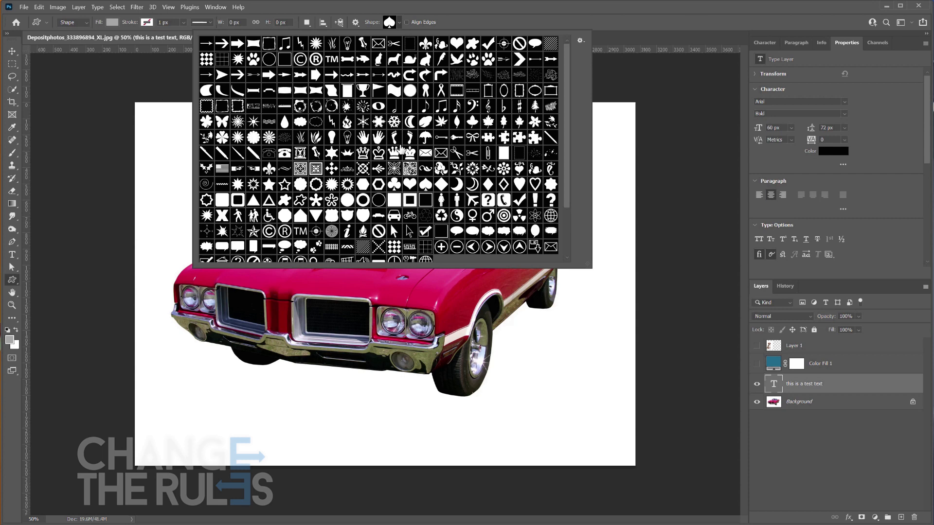
pyautogui.click(253, 59)
pyautogui.click(399, 24)
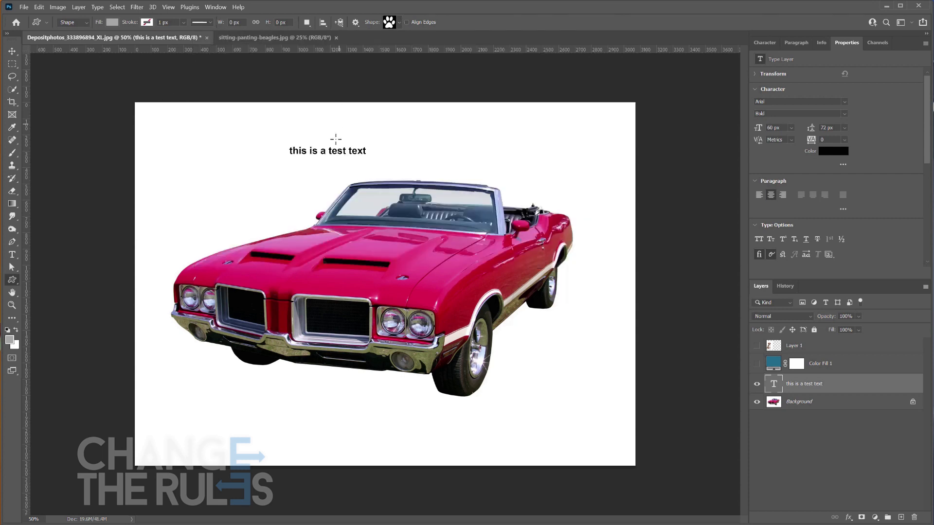
pyautogui.click(395, 239)
pyautogui.click(416, 96)
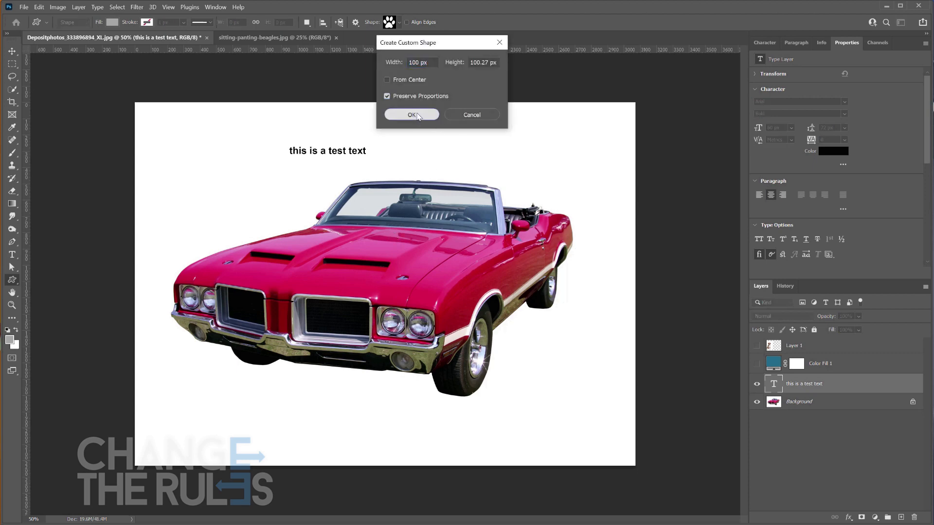
pyautogui.click(417, 114)
# Step: Enlarge the paw-print shape to about 1088 × 1089 px and move it over the car's front grille and headlights
pyautogui.moveTo(411, 255); pyautogui.dragTo(574, 419)
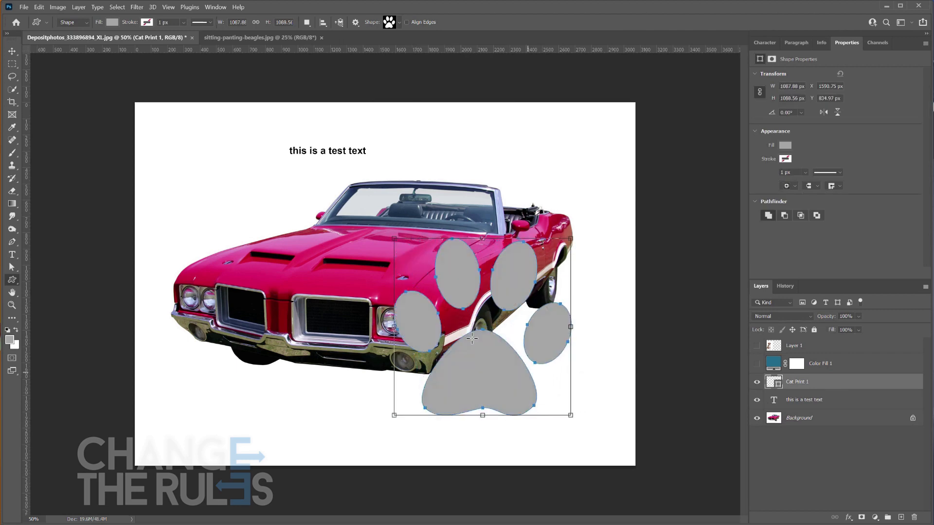
pyautogui.press('v')
pyautogui.moveTo(480, 344); pyautogui.dragTo(250, 302)
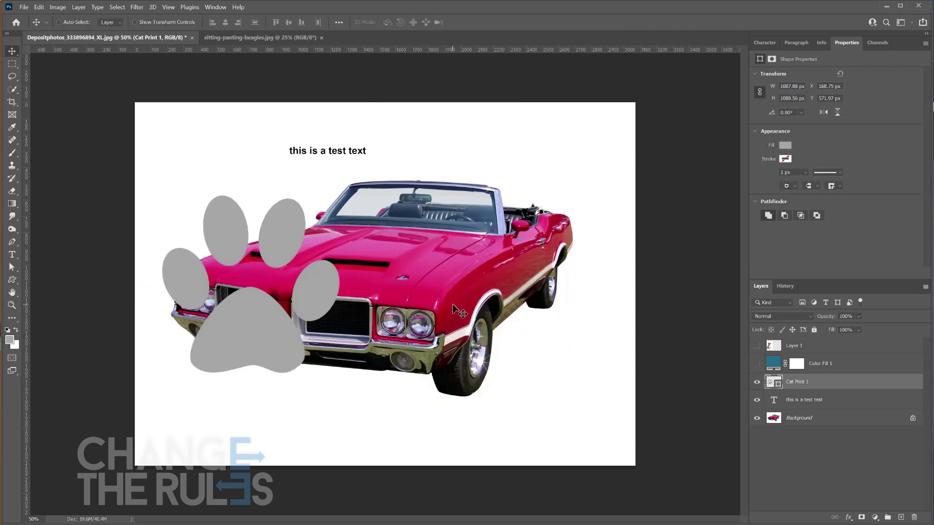